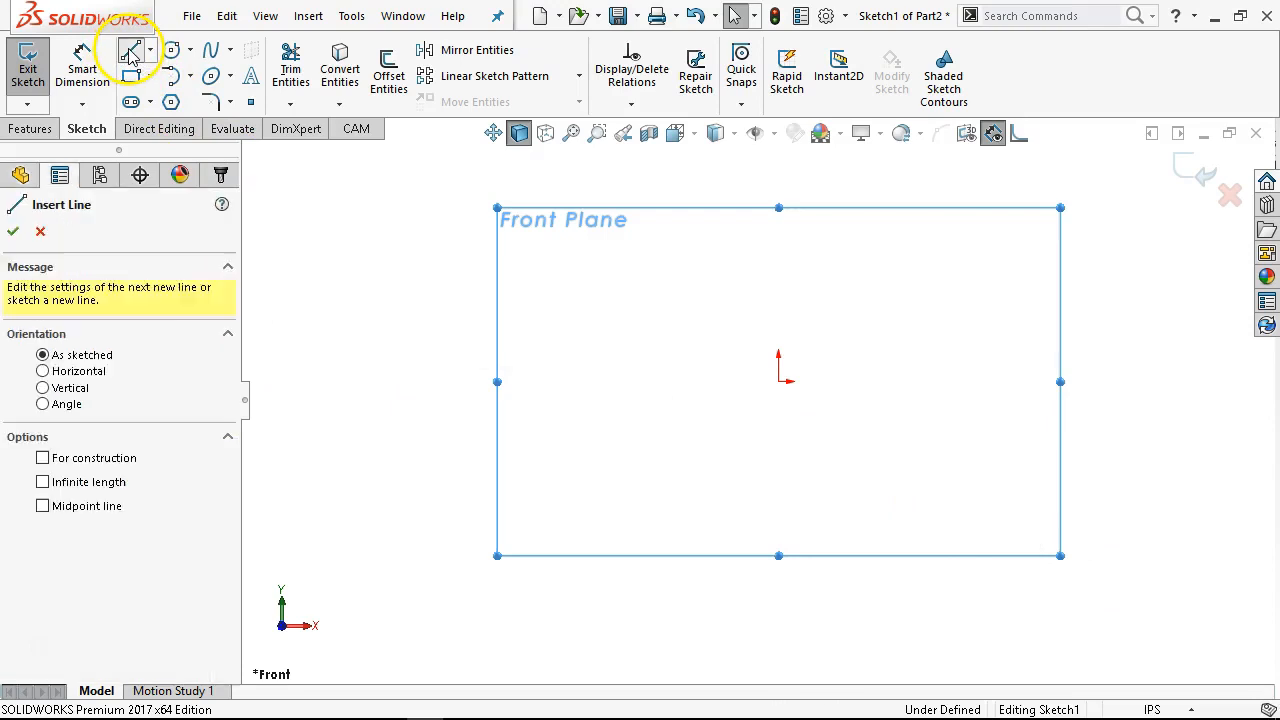
# Sketch the profile's lower outline from the origin as connected horizontal and vertical lines, with a rectangular notch between two feet.
pyautogui.click(780, 382)
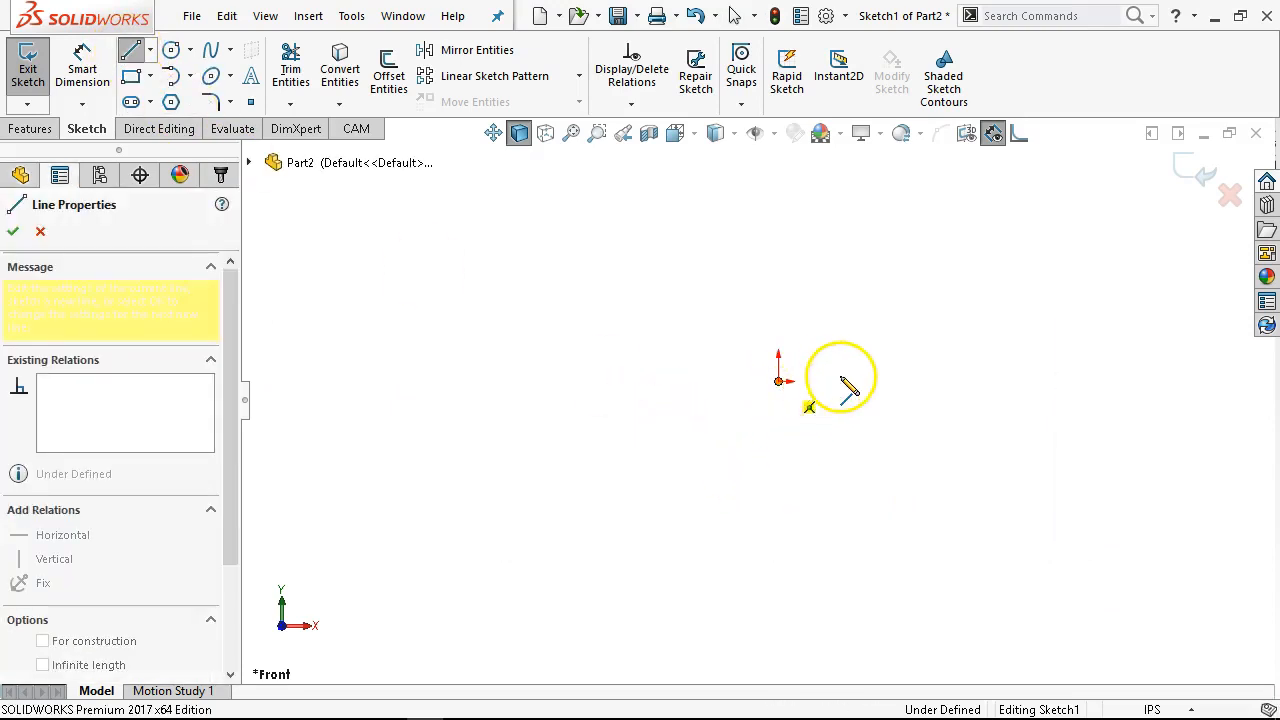
pyautogui.click(862, 381)
pyautogui.click(862, 318)
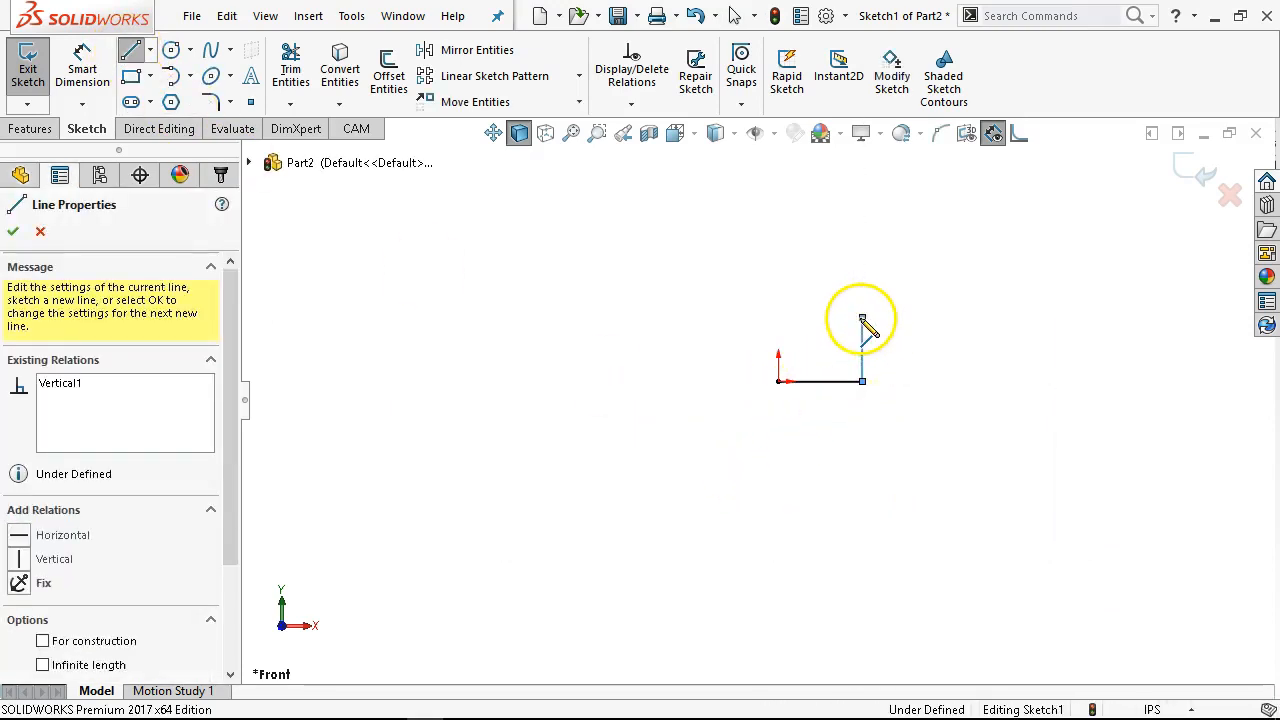
pyautogui.click(1036, 318)
pyautogui.click(1036, 381)
pyautogui.click(1108, 381)
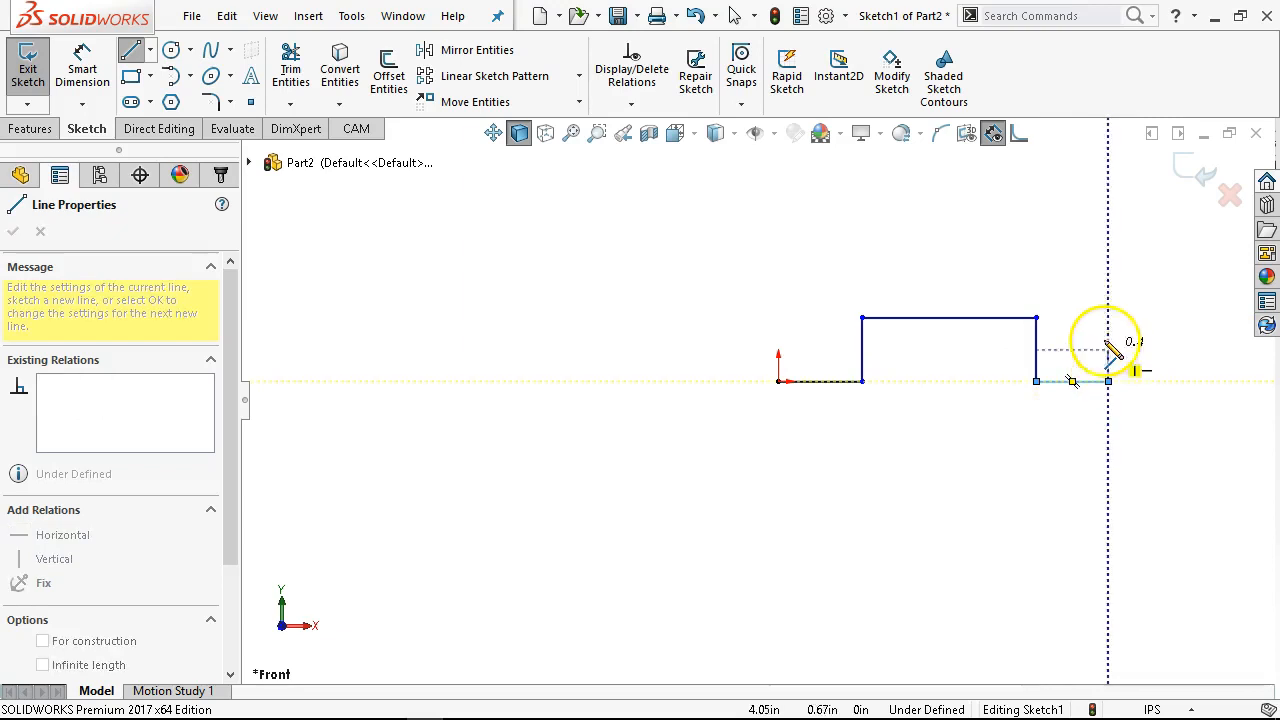
# Complete the profile with a vertical right side, a sloped upper-right corner, a horizontal top edge and a left line closing at the origin.
pyautogui.click(1108, 237)
pyautogui.click(990, 157)
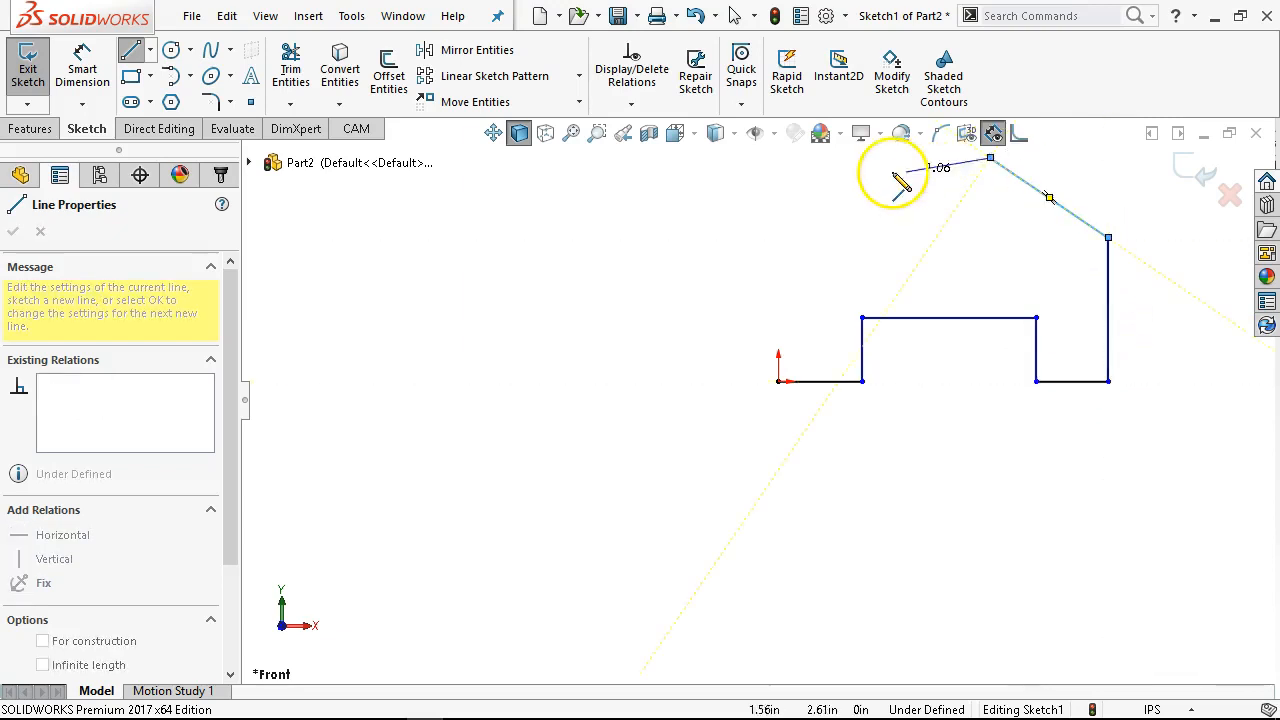
pyautogui.click(772, 157)
pyautogui.click(779, 381)
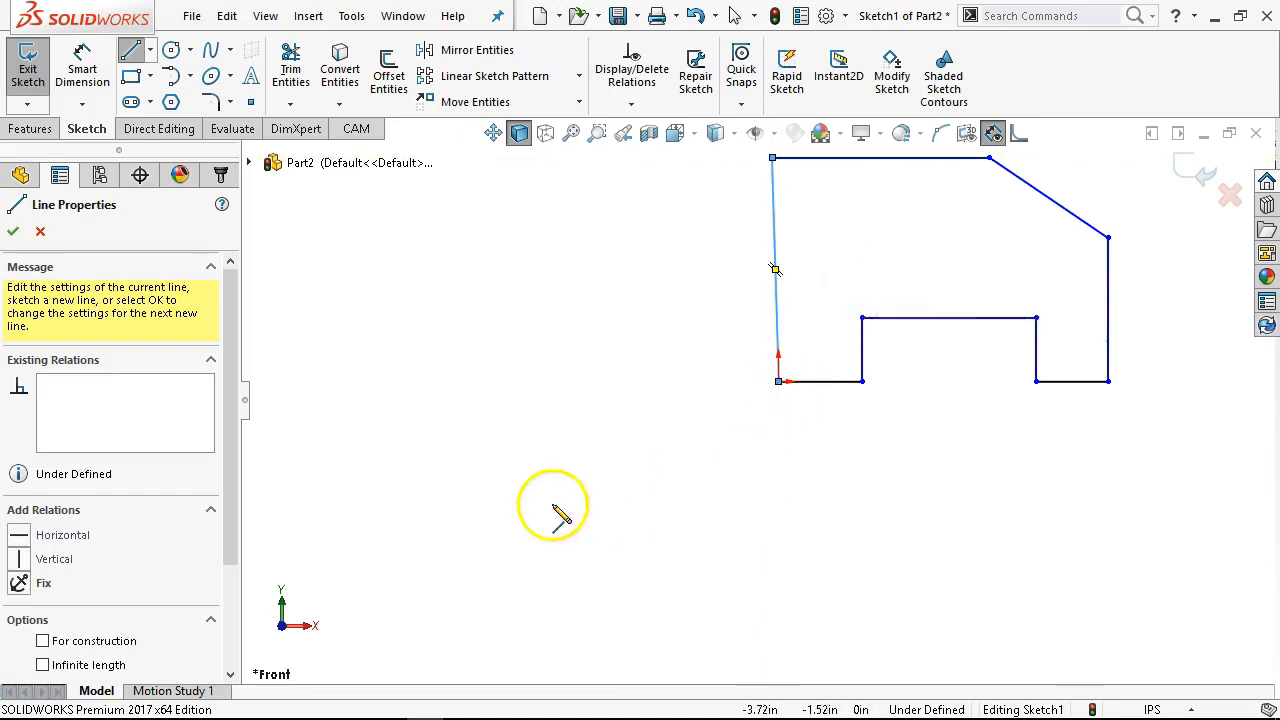
pyautogui.rightClick(422, 394)
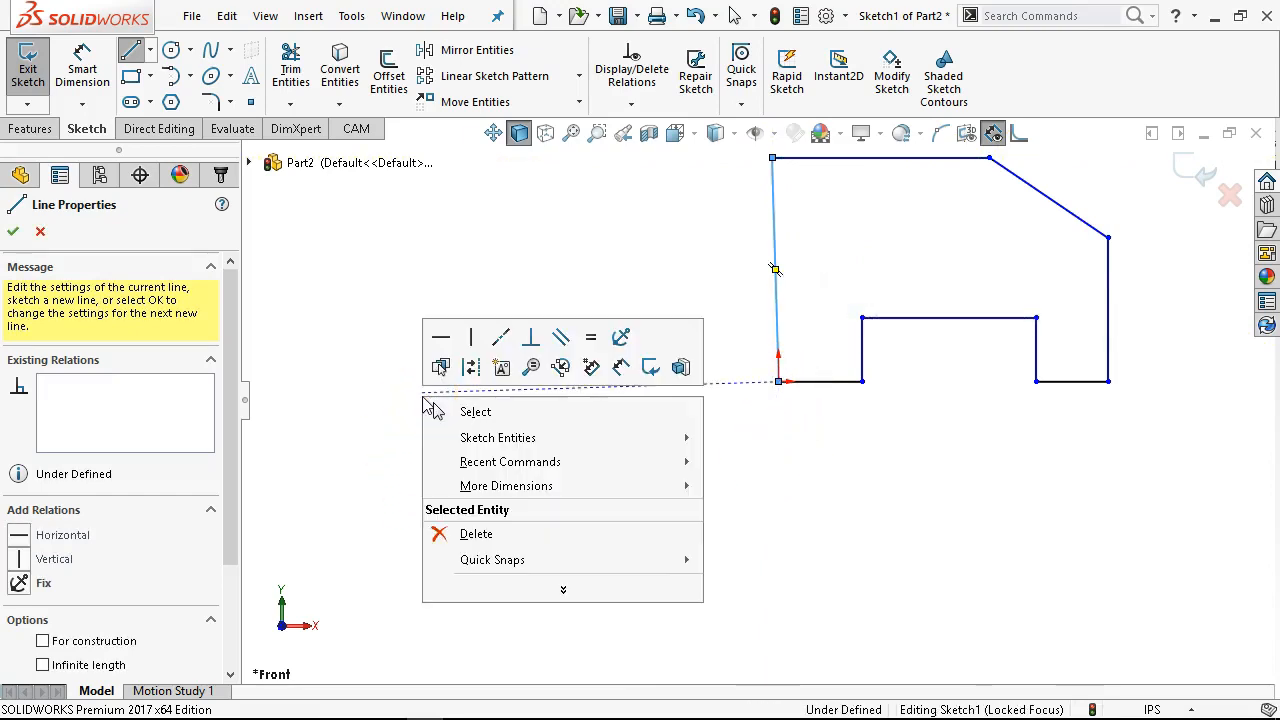
pyautogui.click(440, 408)
pyautogui.scroll(2, 993, 258)
pyautogui.scroll(-2, 993, 258)
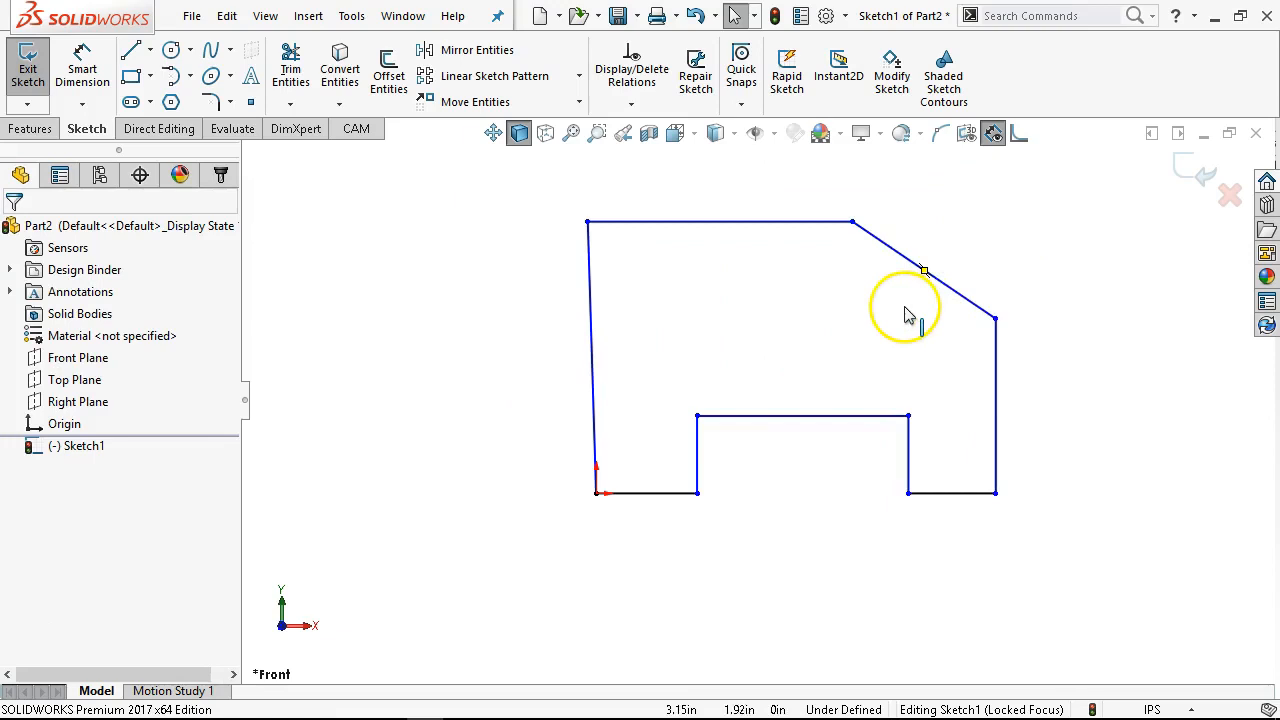
# Move the profile's upper-left corner slightly outward and add a vertical relation to the slanted left line.
pyautogui.click(600, 325)
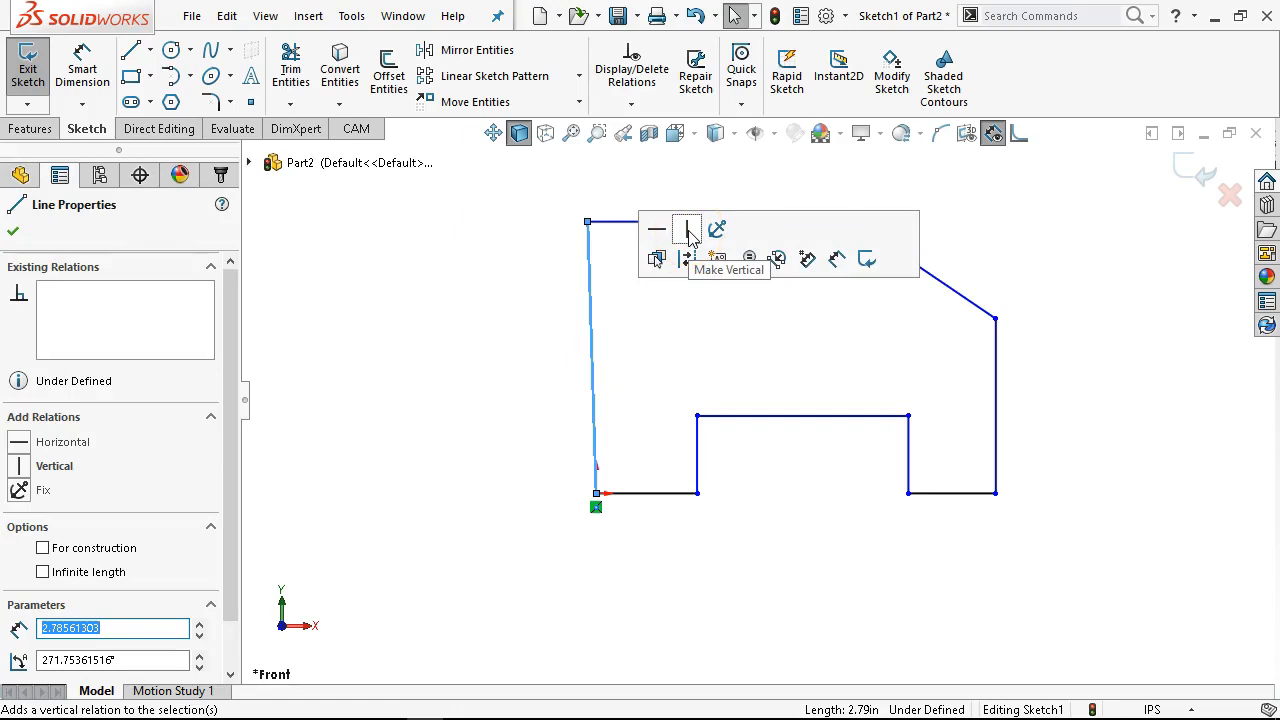
pyautogui.click(608, 343)
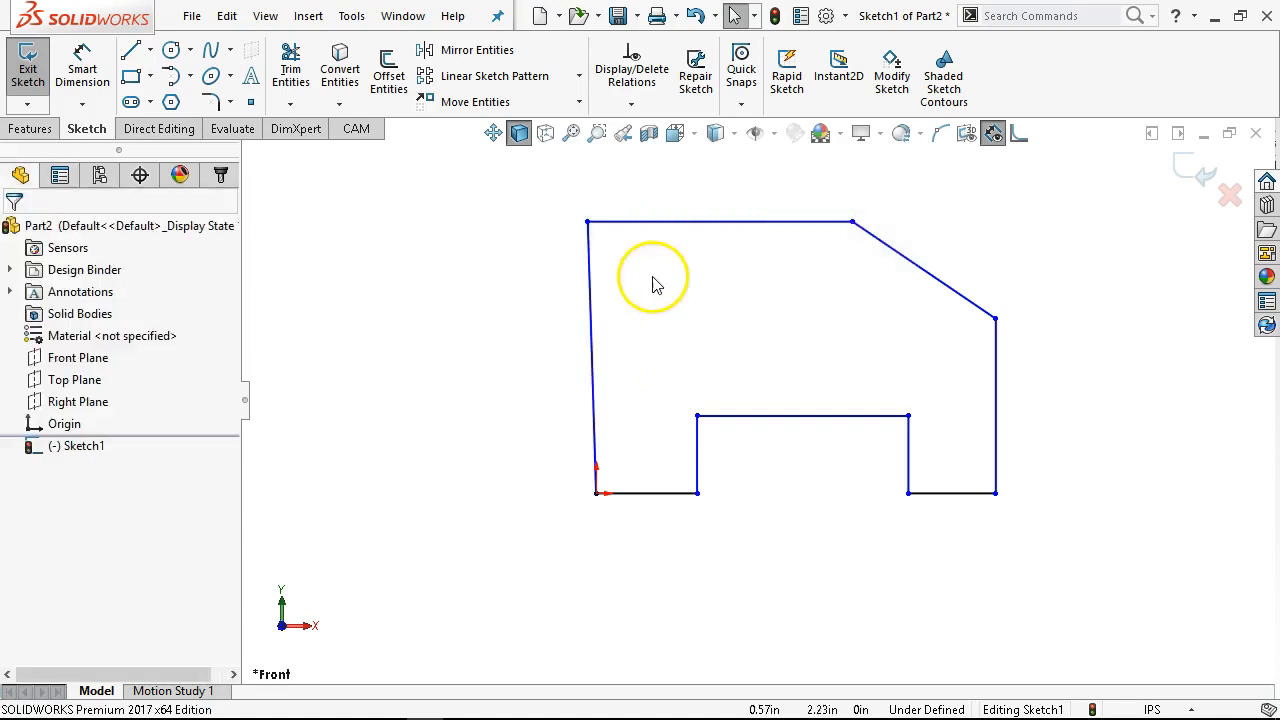
pyautogui.moveTo(588, 224)
pyautogui.mouseDown()
pyautogui.moveTo(431, 262)
pyautogui.moveTo(617, 214)
pyautogui.moveTo(697, 266)
pyautogui.moveTo(511, 260)
pyautogui.moveTo(665, 229)
pyautogui.moveTo(592, 203)
pyautogui.moveTo(561, 209)
pyautogui.mouseUp()
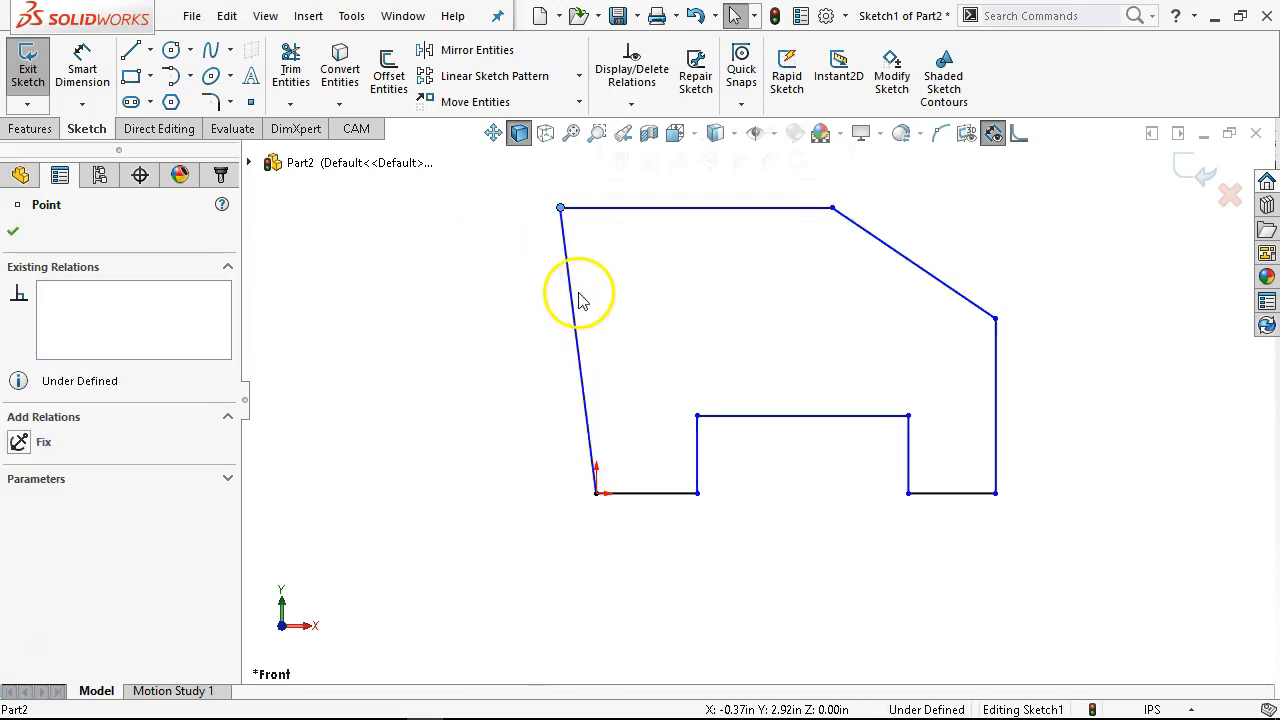
pyautogui.click(576, 300)
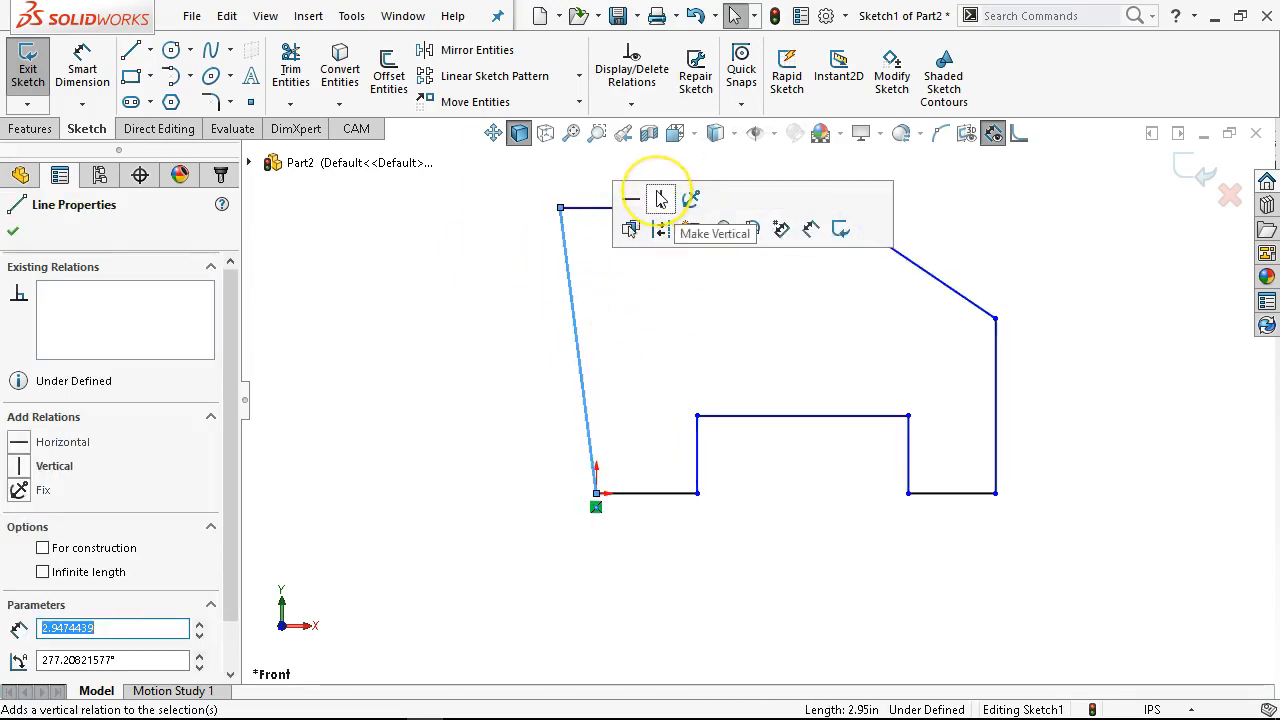
pyautogui.click(18, 466)
pyautogui.click(449, 384)
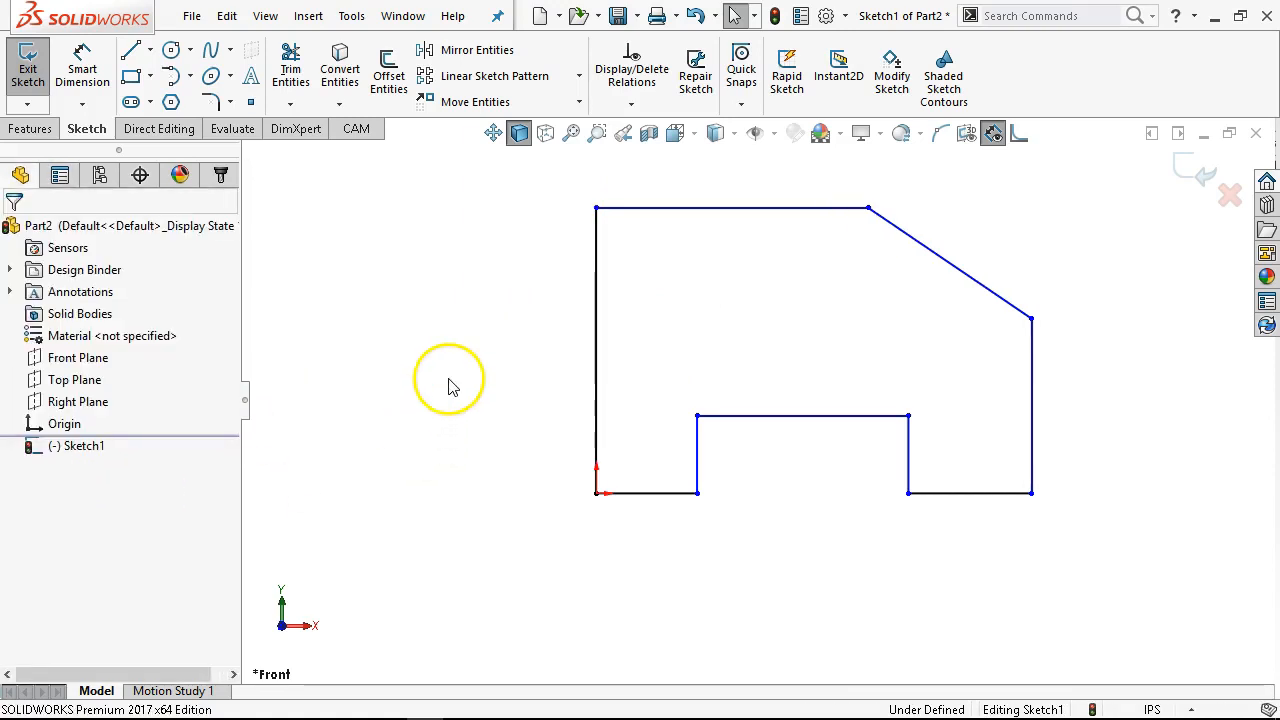
# Dimension the bottom edge of the left foot to 0.5 in with Smart Dimension.
pyautogui.rightClick(449, 386)
pyautogui.click(651, 345)
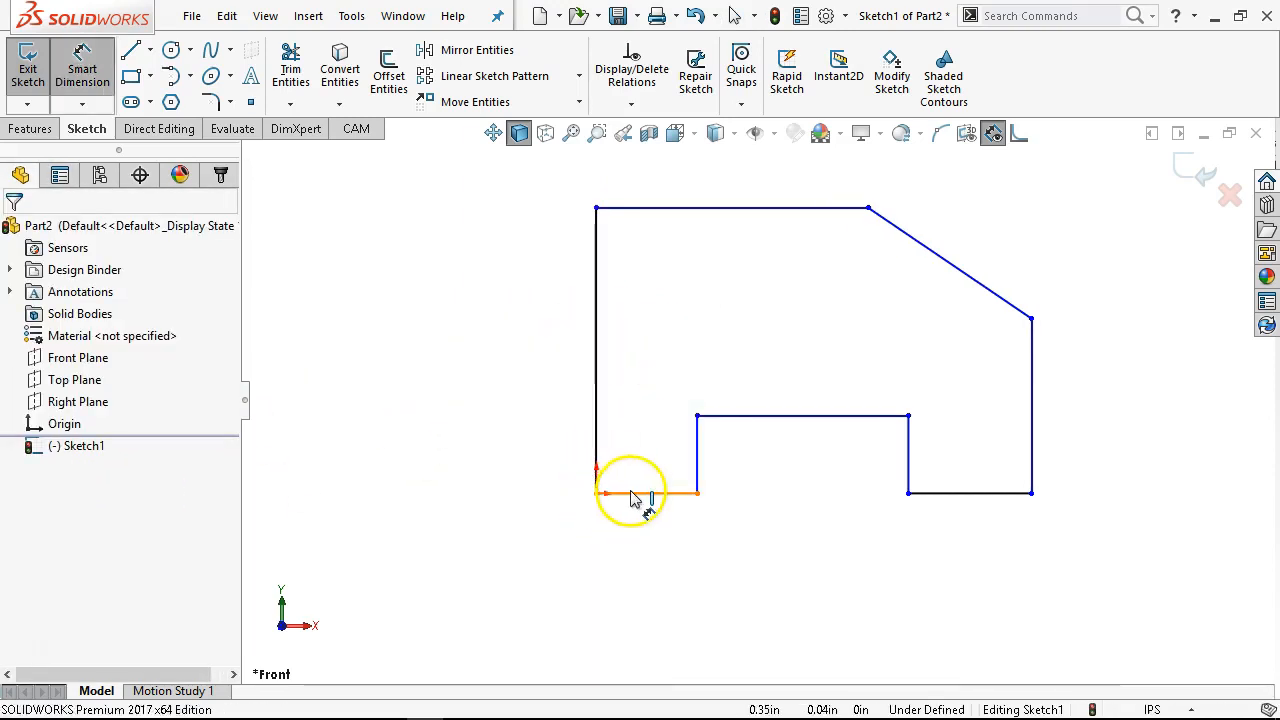
pyautogui.click(638, 493)
pyautogui.click(623, 547)
pyautogui.write('.')
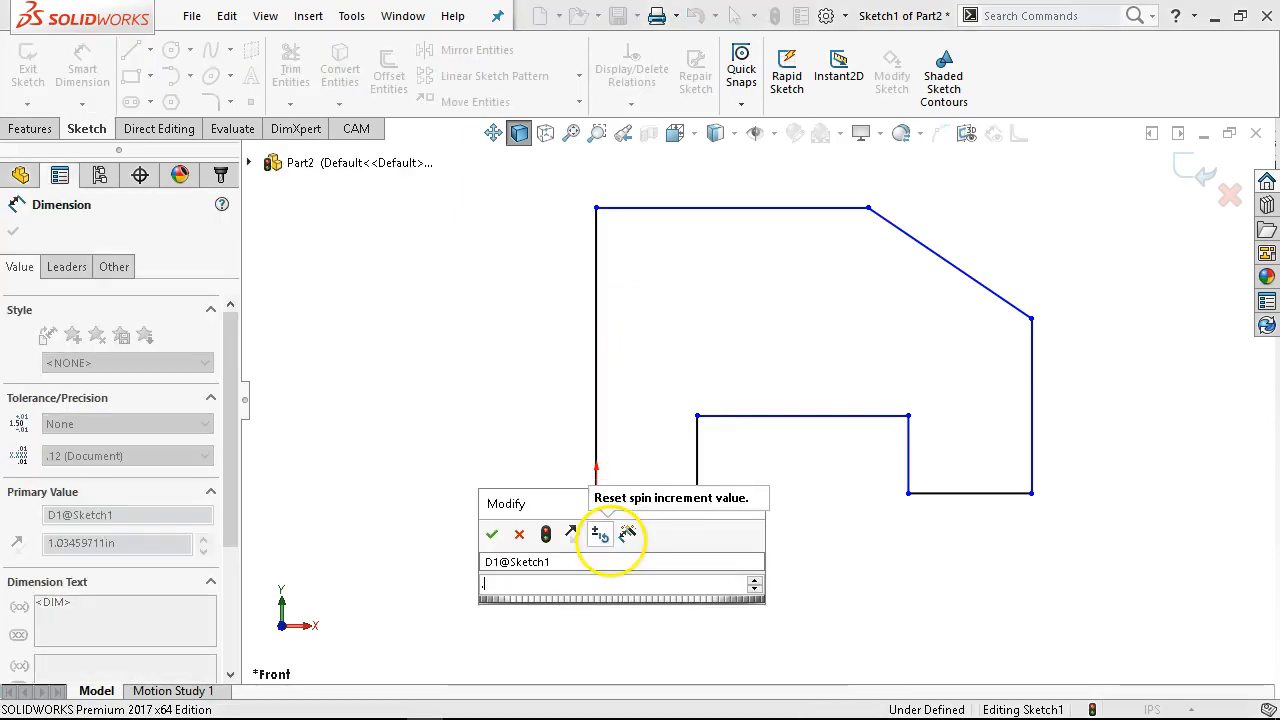
pyautogui.write('5')
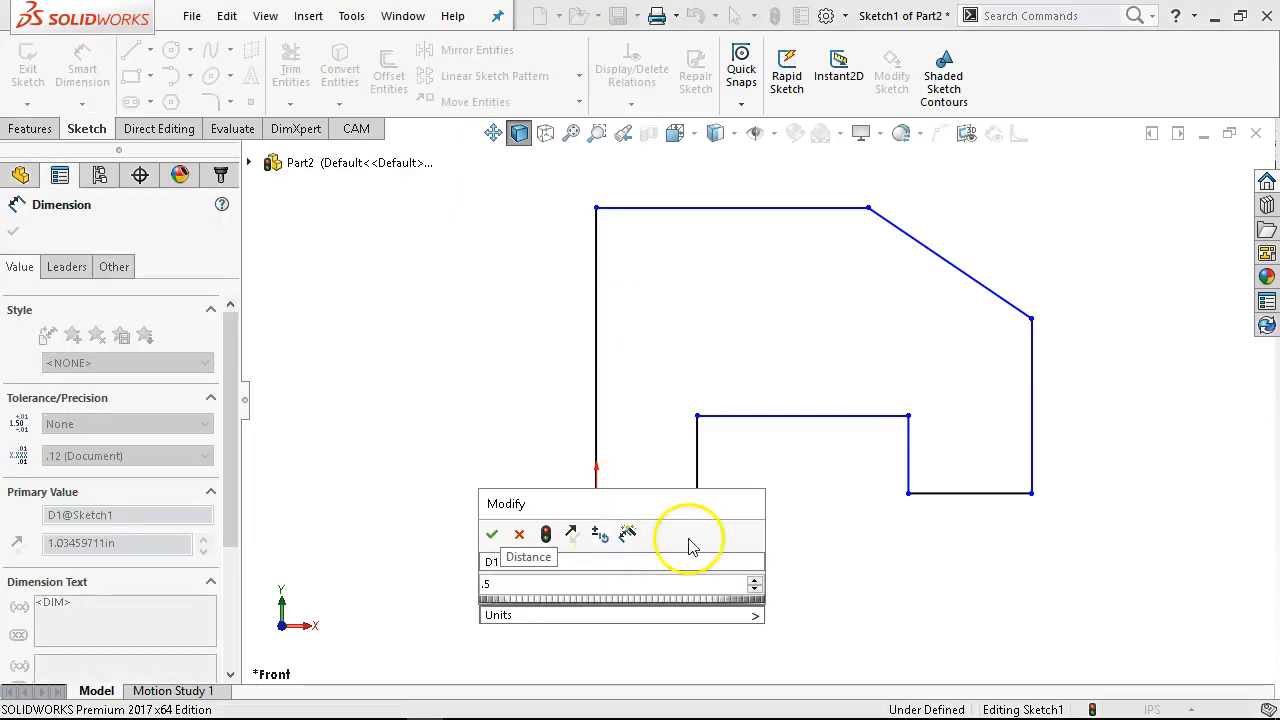
pyautogui.click(492, 536)
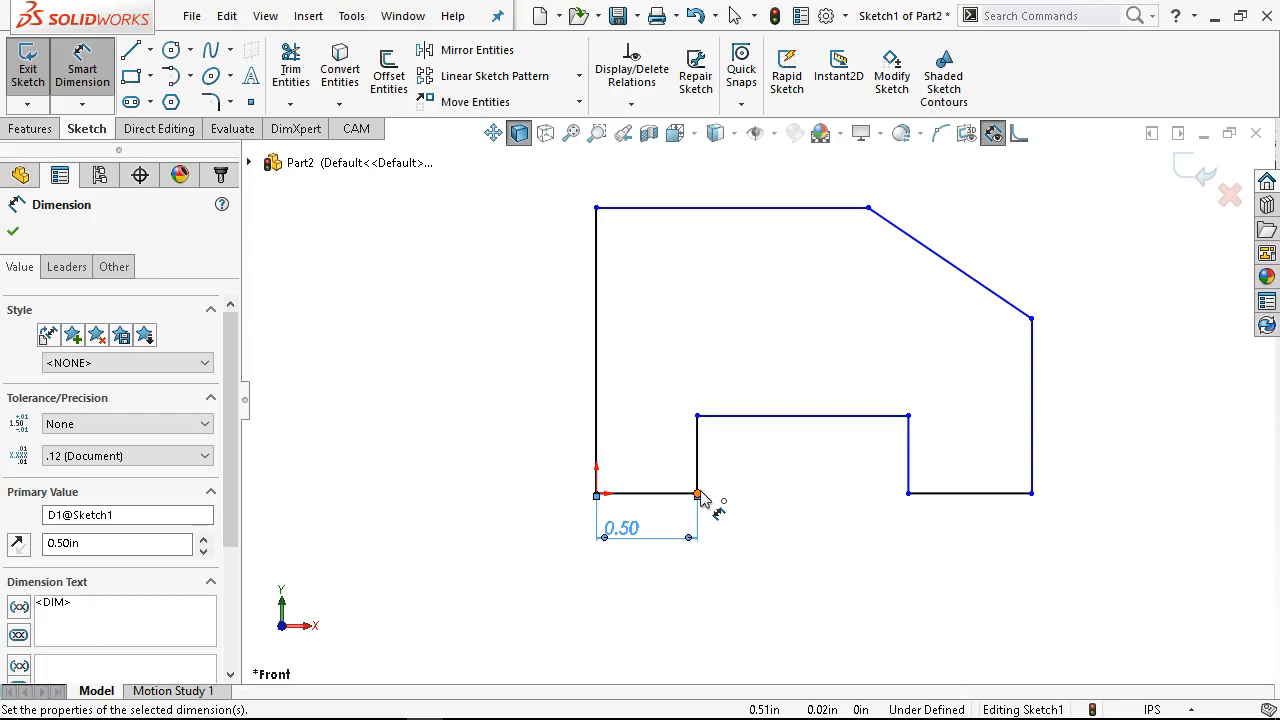
# Dimension the profile's overall width between the left and right vertical edges to 3.5 in.
pyautogui.click(595, 443)
pyautogui.click(596, 450)
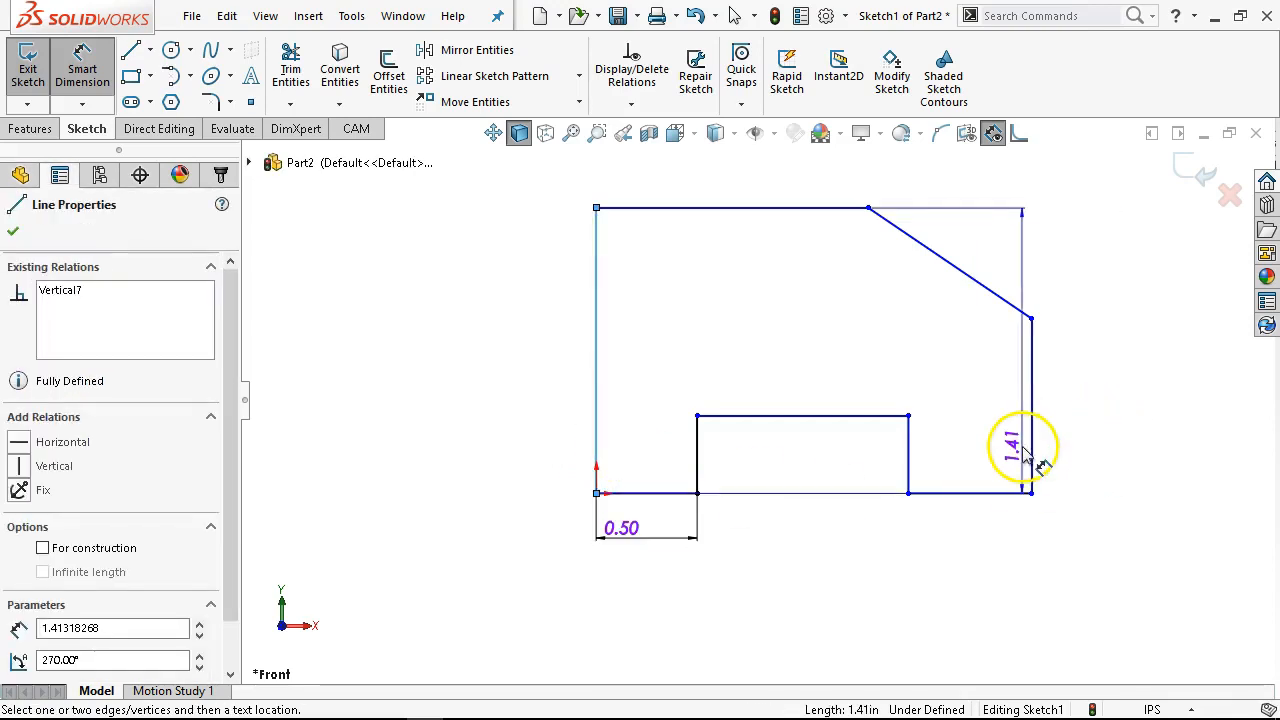
pyautogui.click(1033, 455)
pyautogui.click(826, 580)
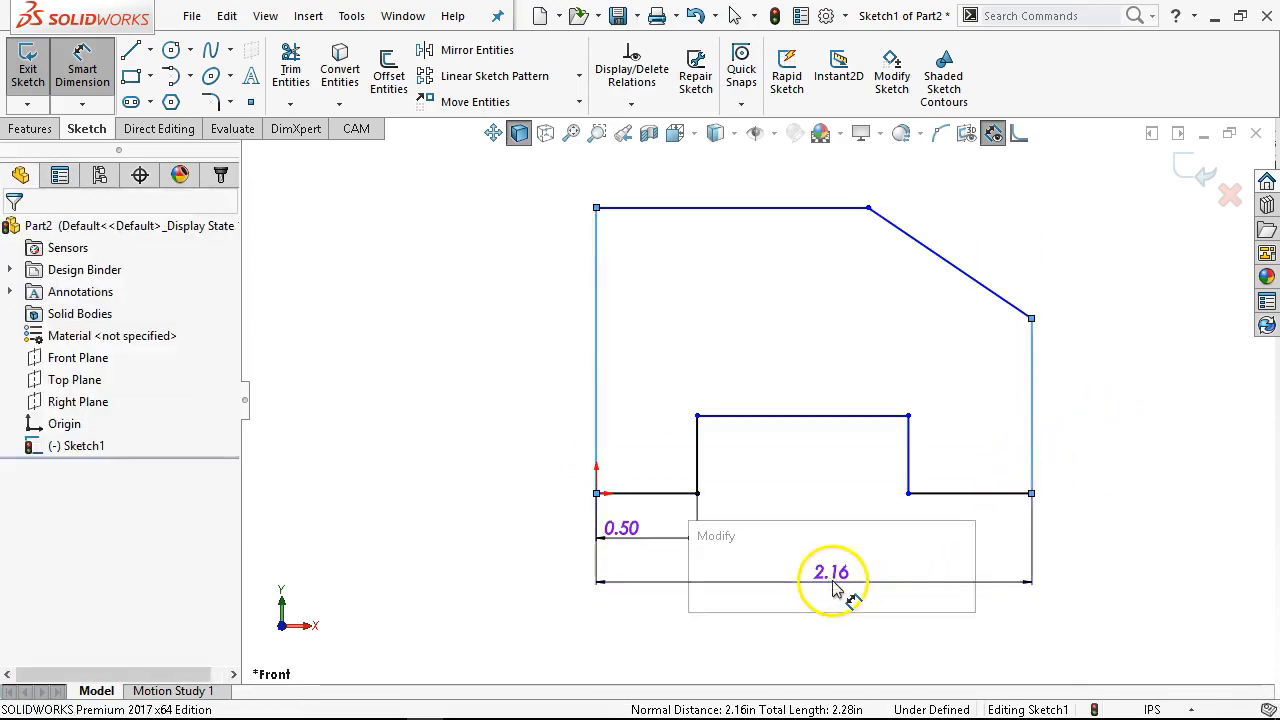
pyautogui.write('3.5')
pyautogui.click(701, 580)
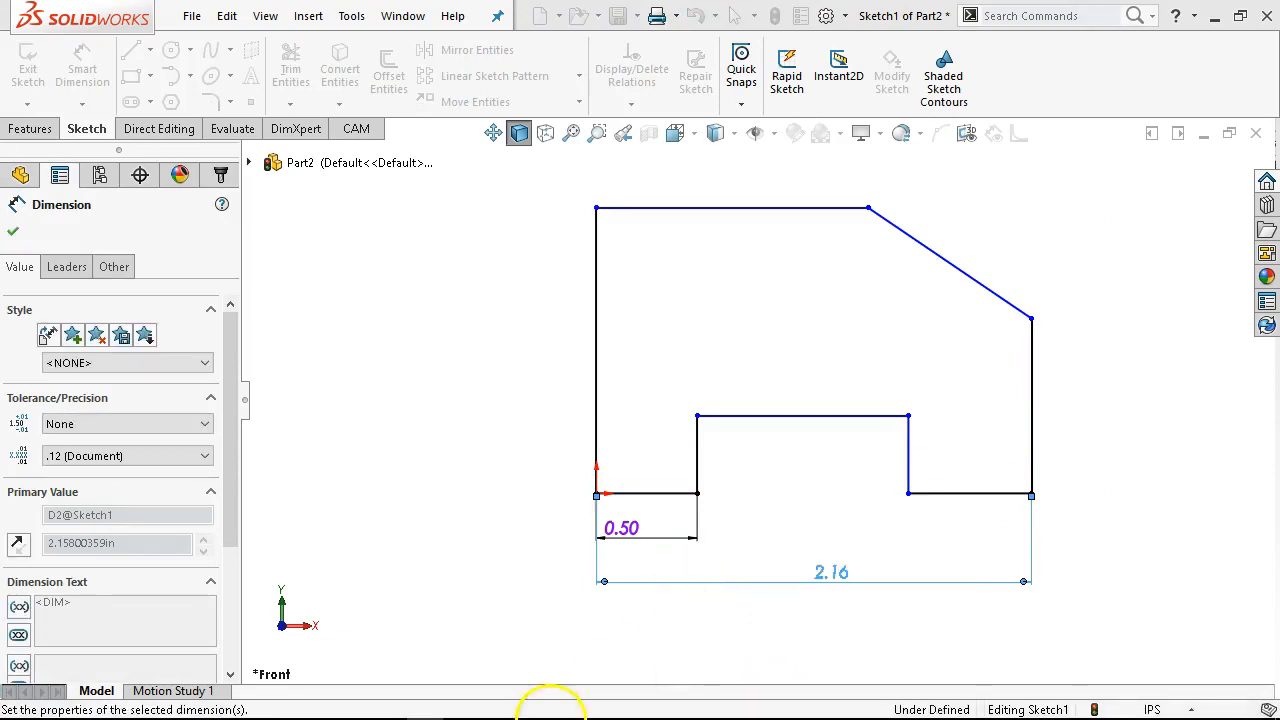
# Check Figure P1-2 in Adobe Acrobat, return to SOLIDWORKS and dimension the left edge's height to 2.5 in.
pyautogui.click(457, 697)
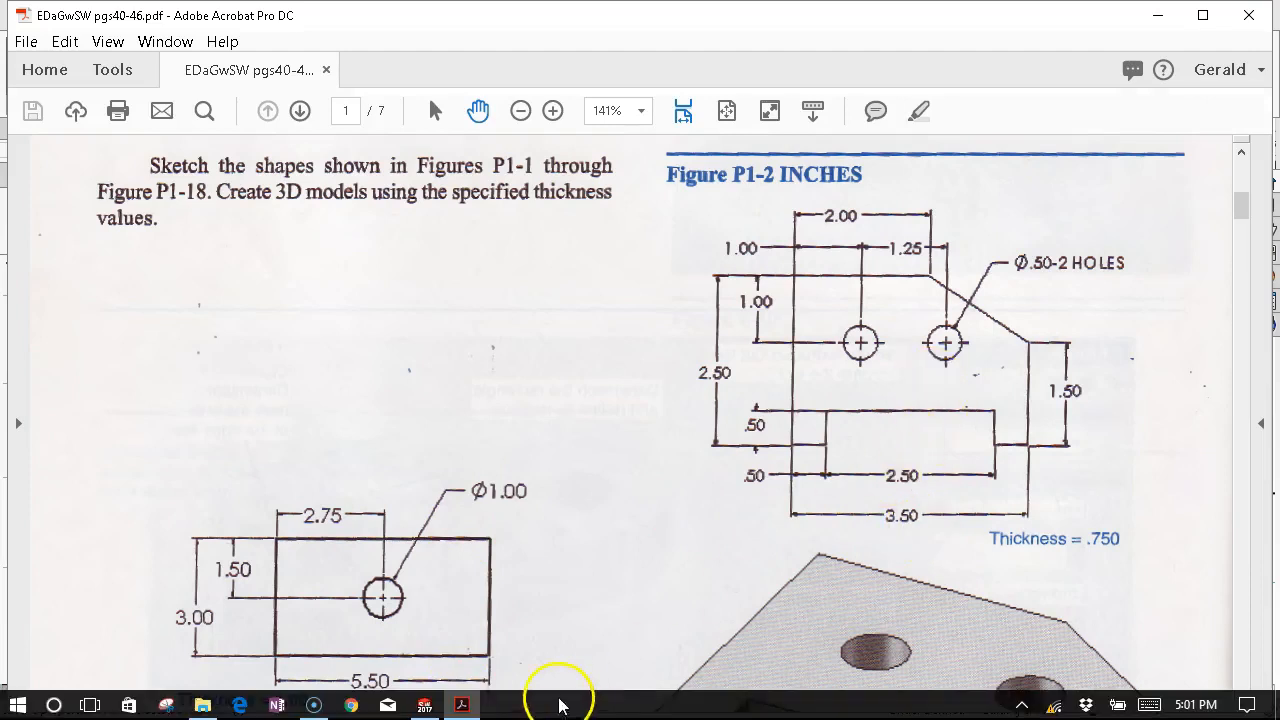
pyautogui.click(428, 705)
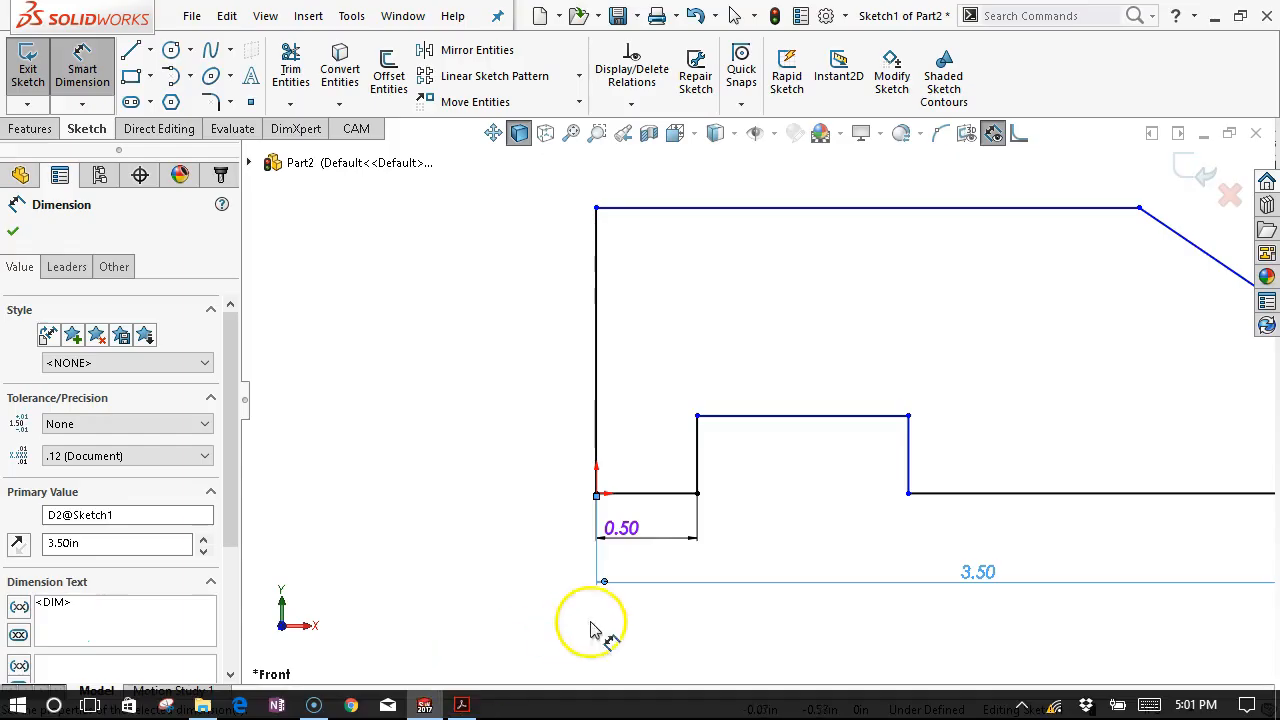
pyautogui.click(590, 400)
pyautogui.click(508, 391)
pyautogui.write('2')
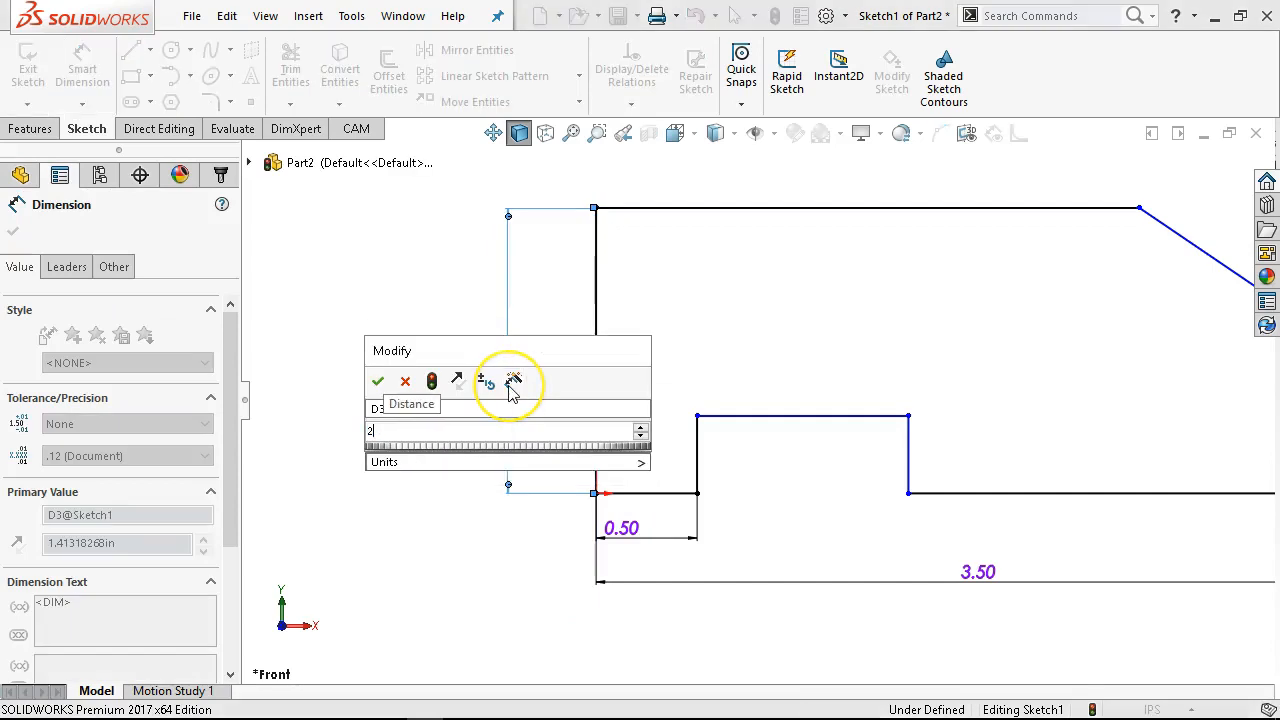
pyautogui.write('.5')
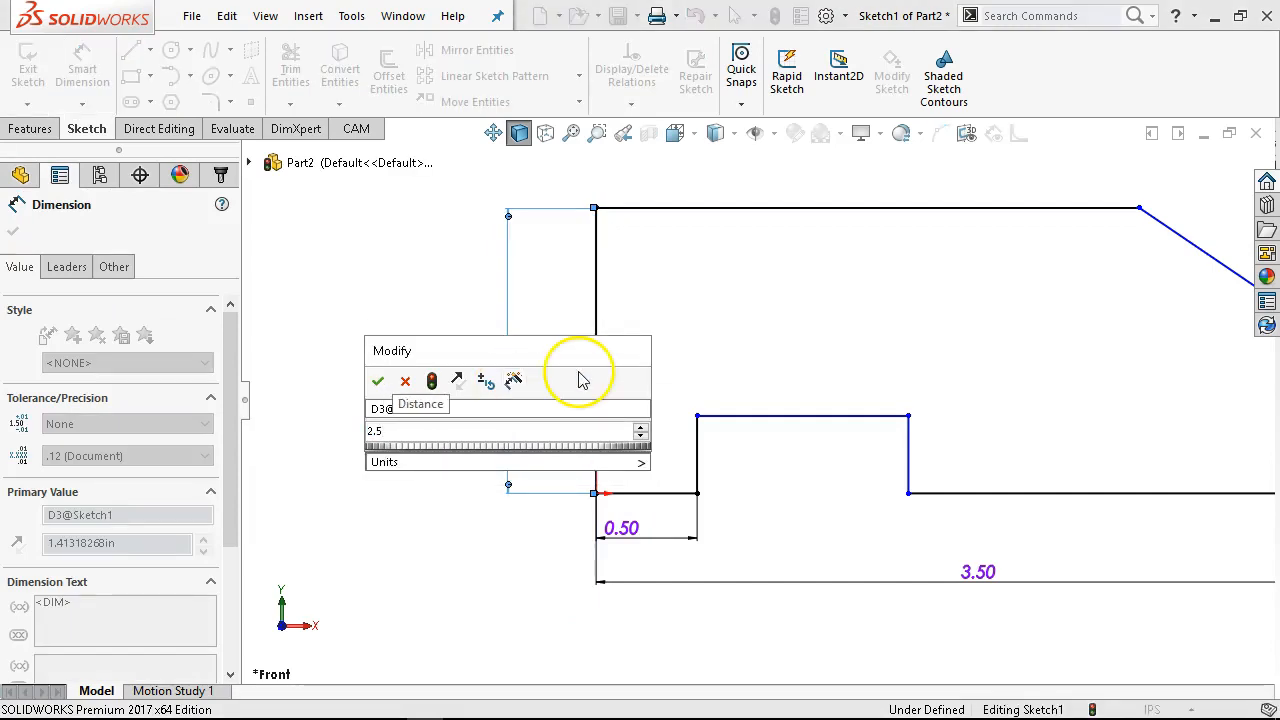
pyautogui.press('Return')
# Dimension the notch at the bottom of the profile to 2.5 in wide and 0.5 in deep.
pyautogui.click(806, 415)
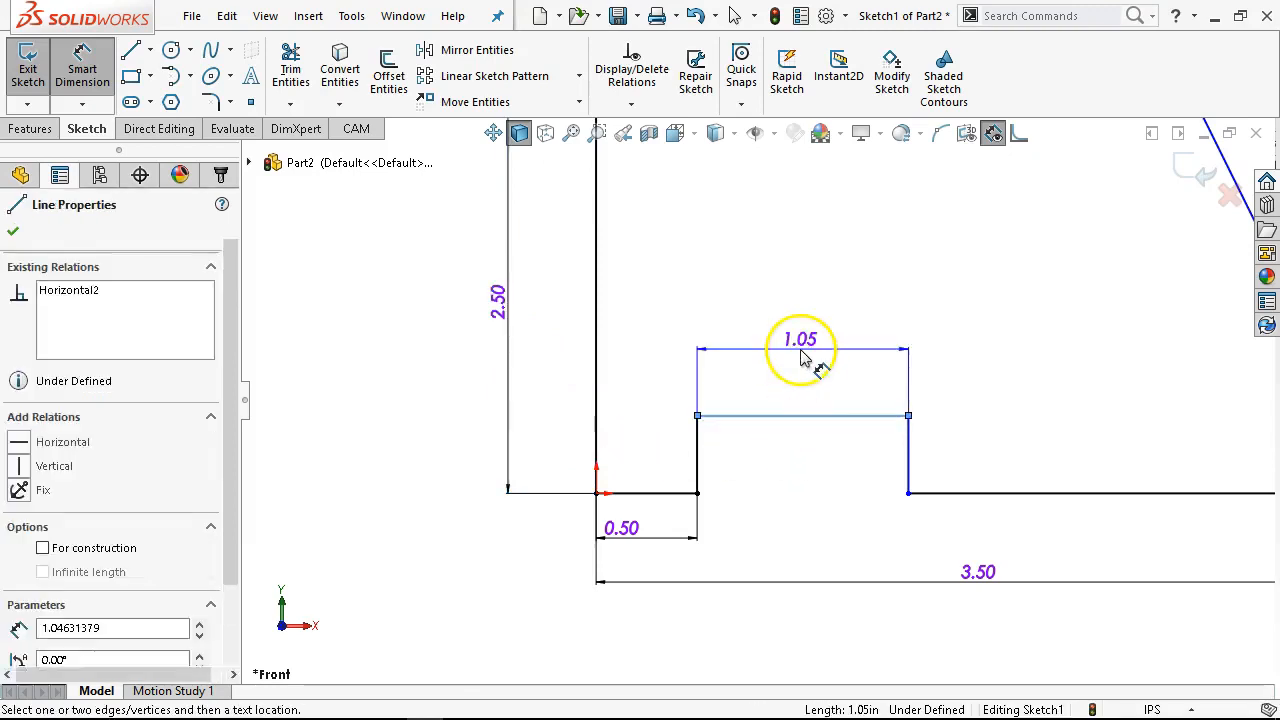
pyautogui.click(801, 358)
pyautogui.write('2.5')
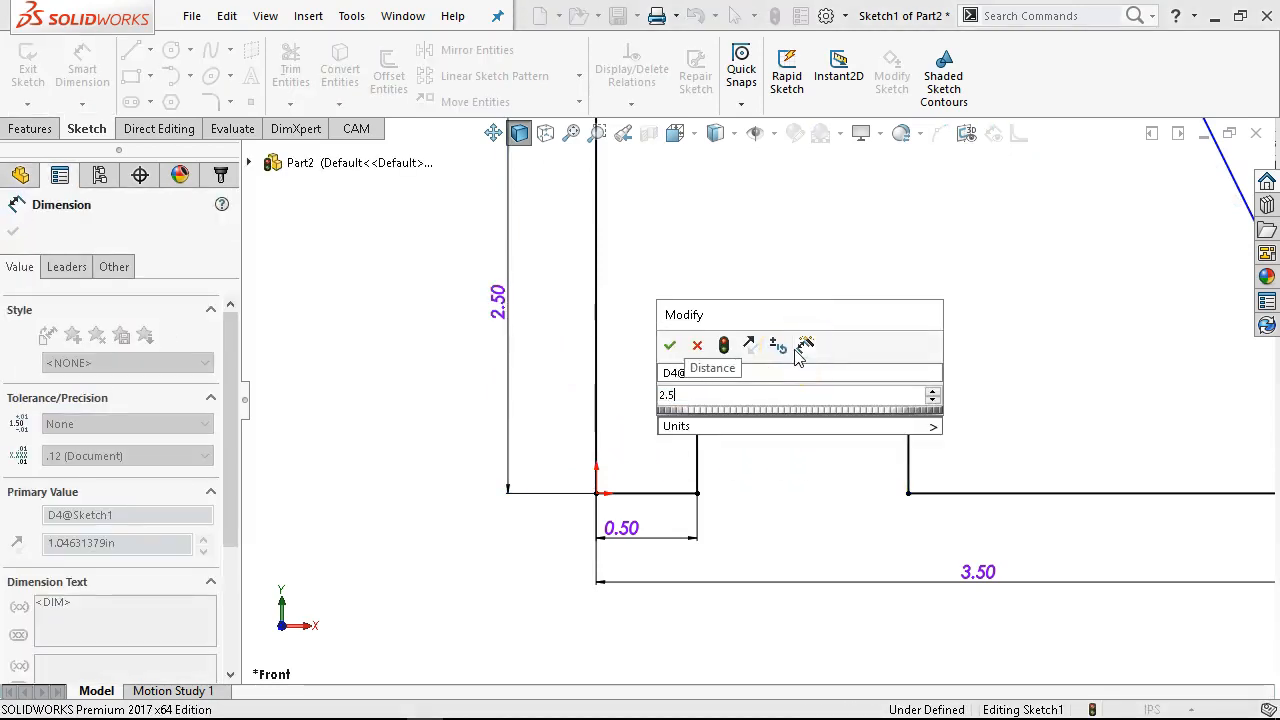
pyautogui.press('Return')
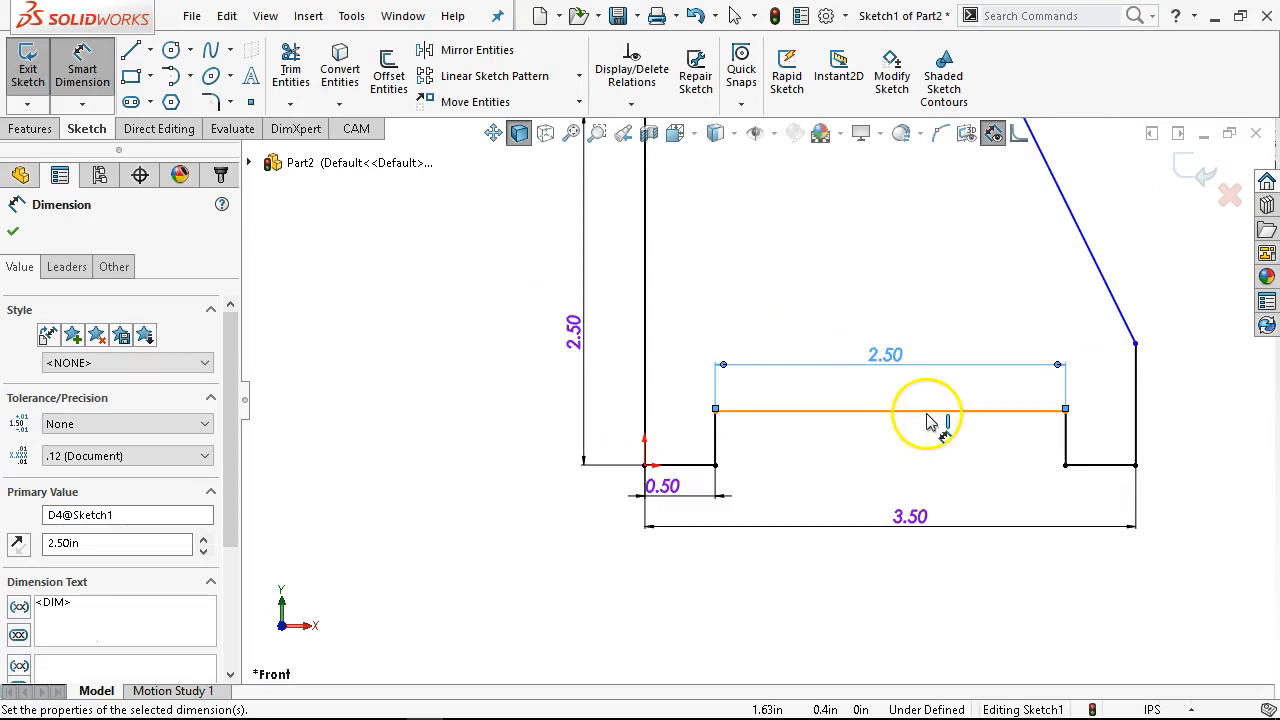
pyautogui.click(1070, 443)
pyautogui.click(1172, 526)
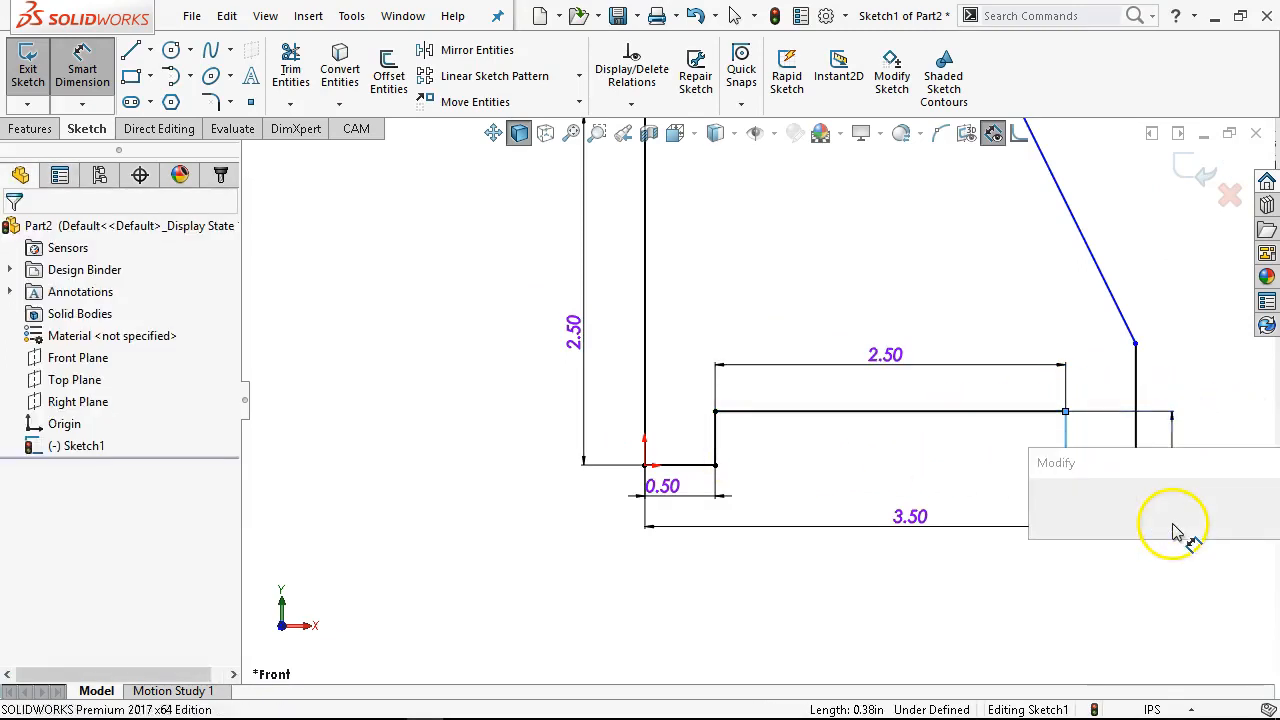
pyautogui.write('.5')
pyautogui.press('Return')
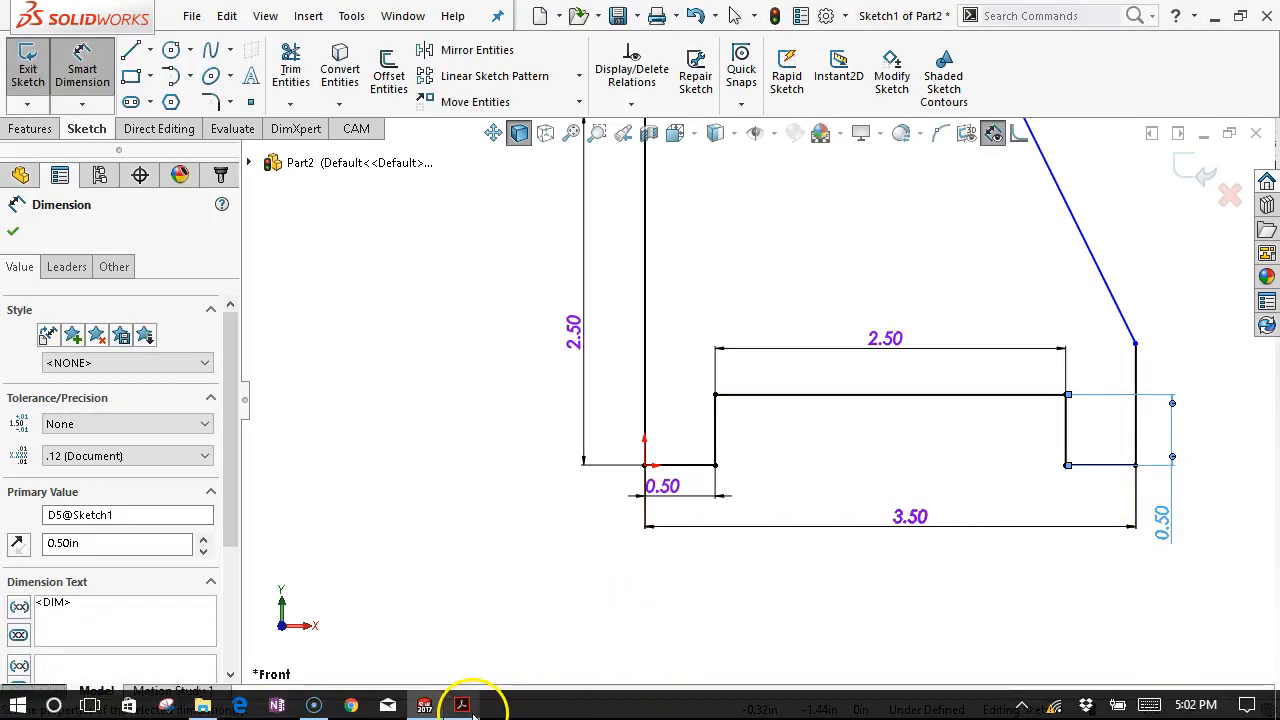
# Consult Figure P1-2 in Adobe Acrobat again, return to the sketch and dimension the top edge to 2 in.
pyautogui.click(470, 706)
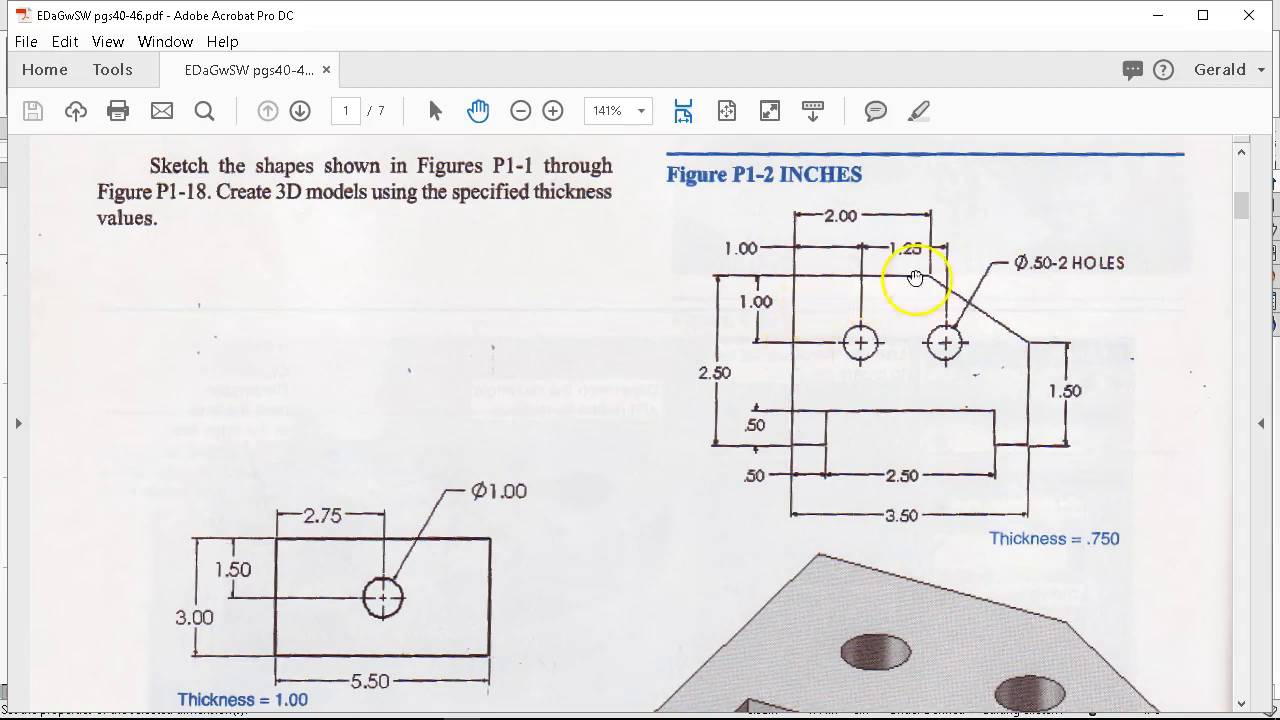
pyautogui.click(1156, 16)
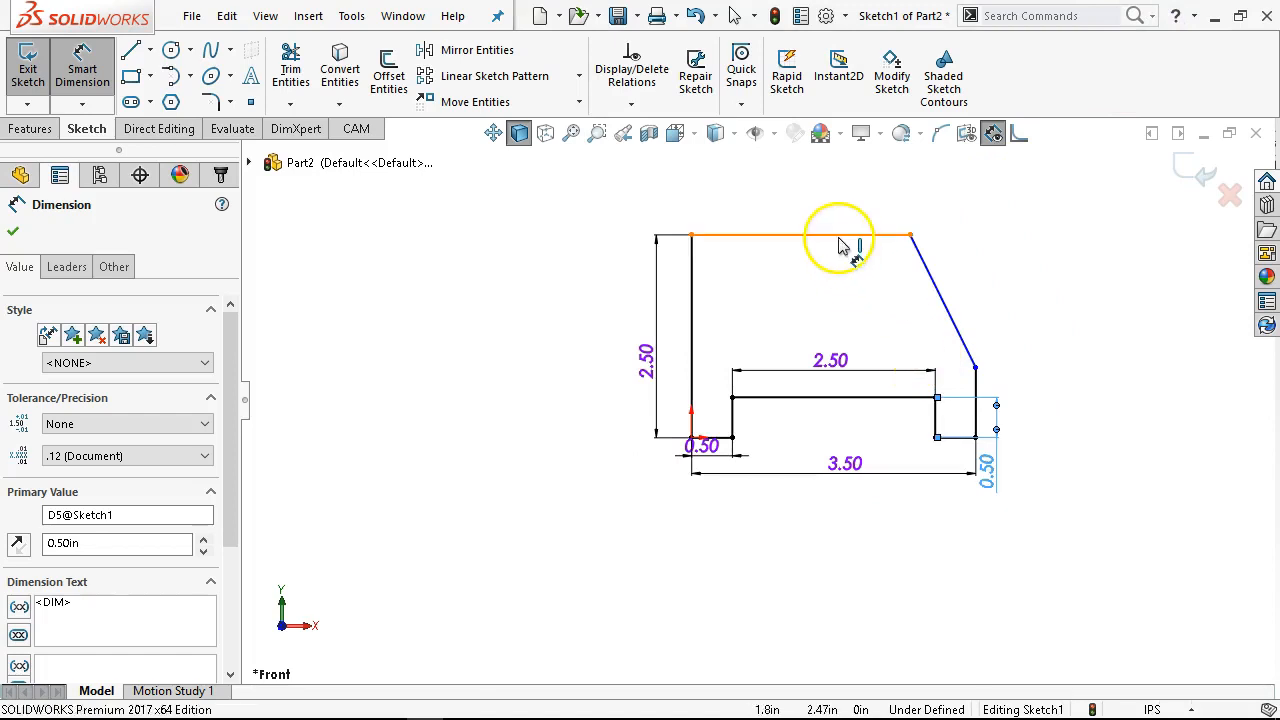
pyautogui.click(846, 237)
pyautogui.click(825, 205)
pyautogui.write('2')
pyautogui.press('Return')
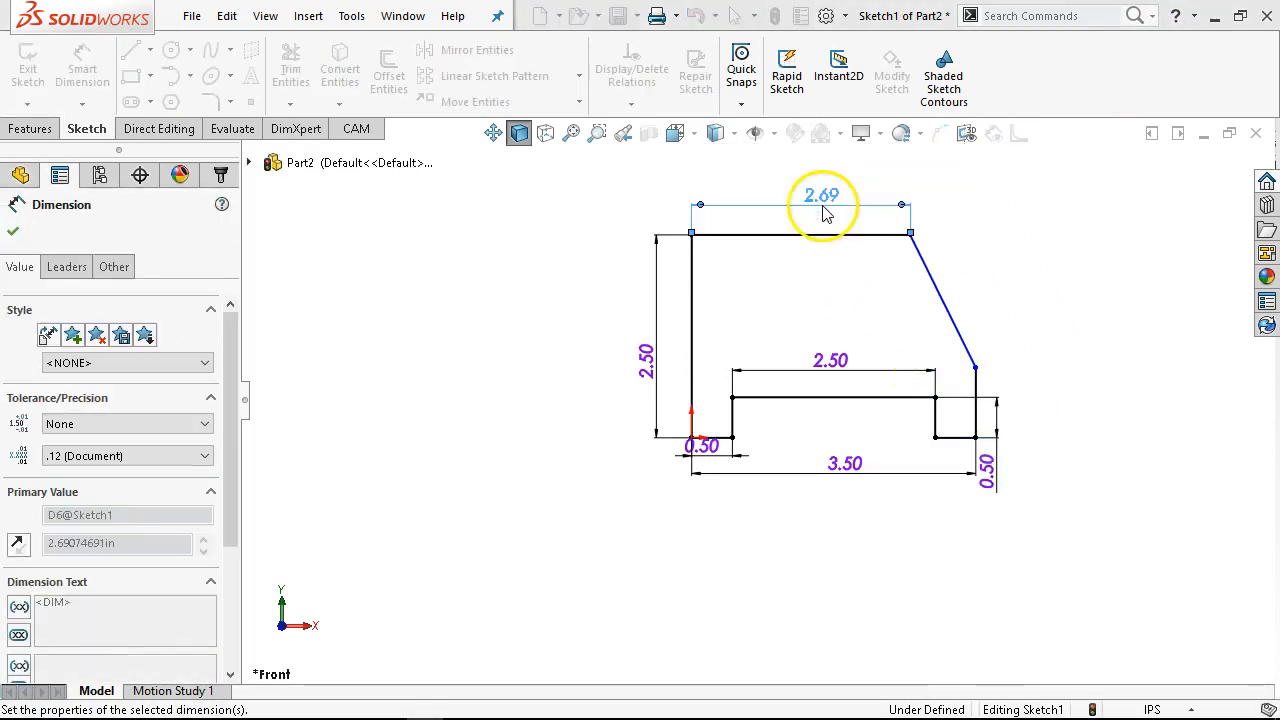
# Dimension the right vertical edge to 1.5 in and end dimensioning.
pyautogui.click(972, 385)
pyautogui.click(1084, 398)
pyautogui.write('1')
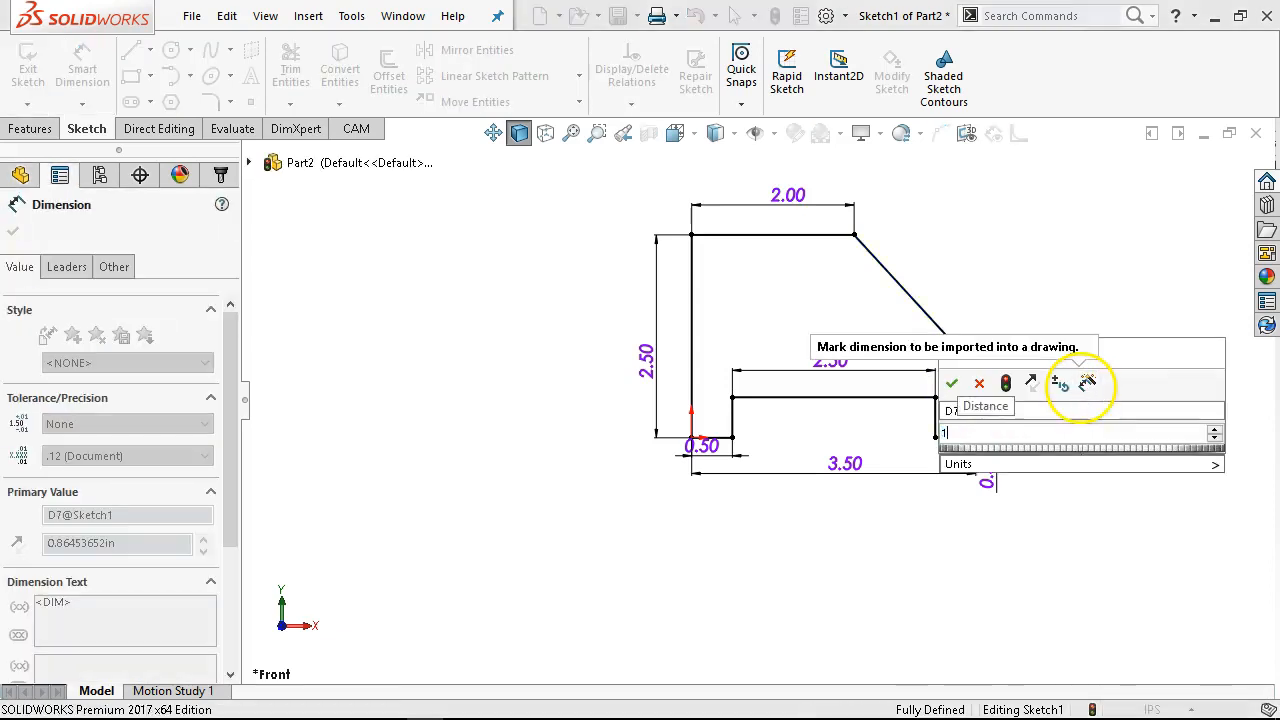
pyautogui.press('Escape')
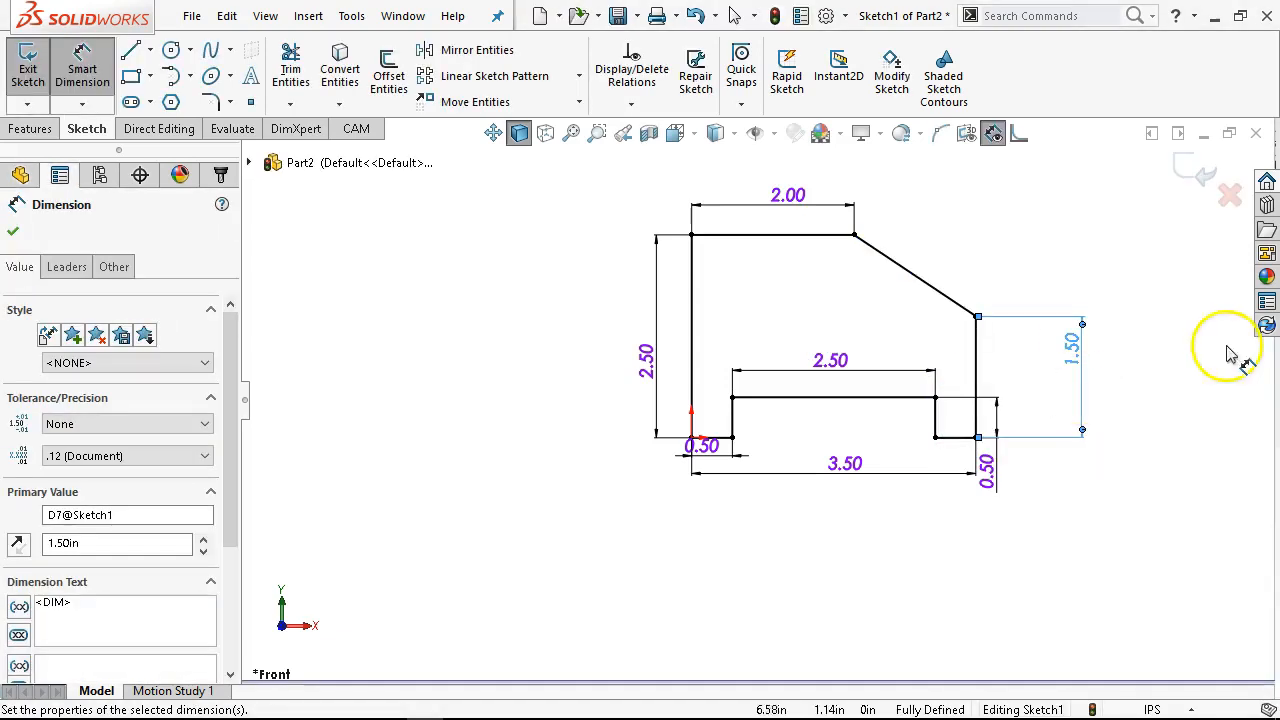
pyautogui.scroll(-2, 1165, 310)
pyautogui.rightClick(1063, 277)
pyautogui.click(1112, 332)
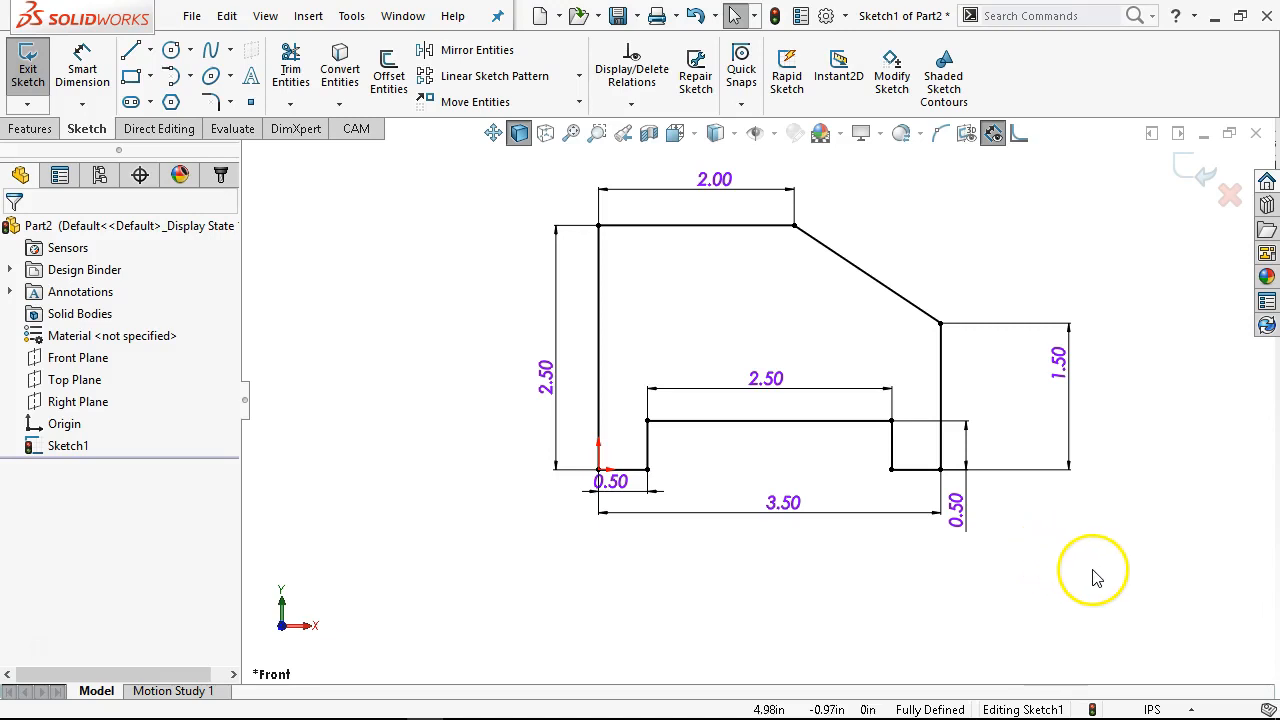
# Switch the document units to MMGS, then reopen the profile sketch from its left edge and exit it.
pyautogui.click(1196, 710)
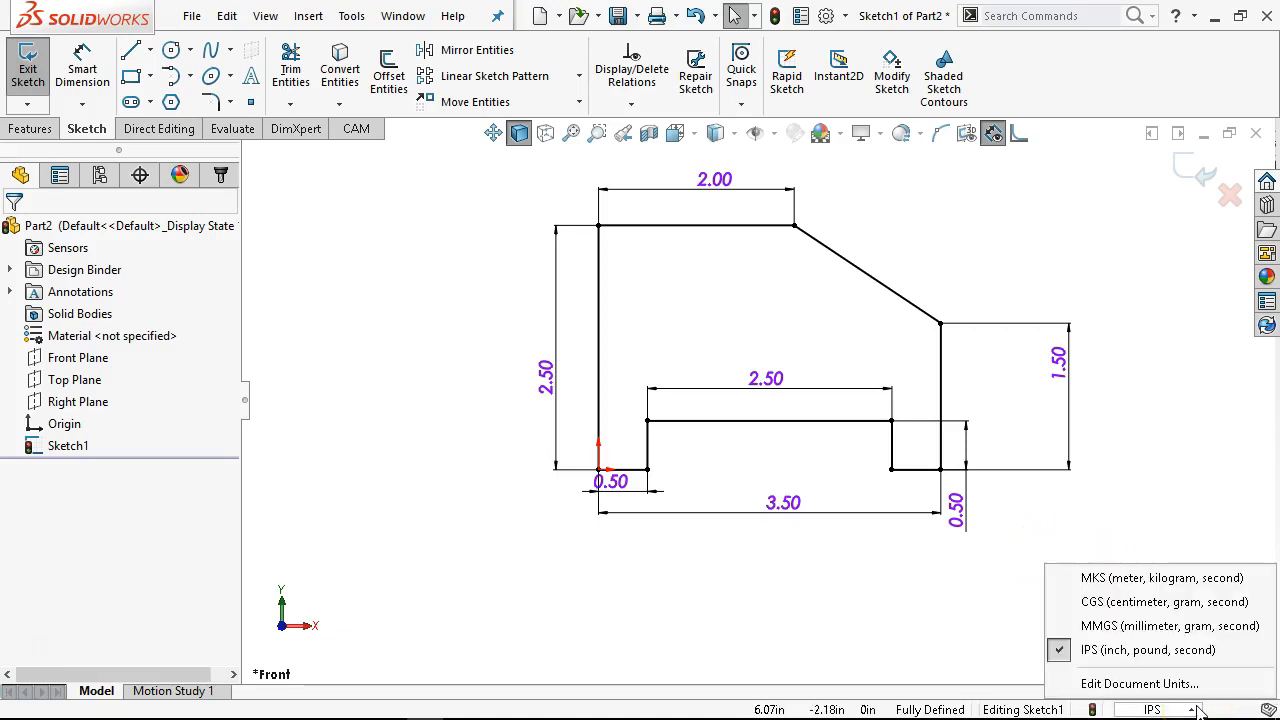
pyautogui.click(1128, 627)
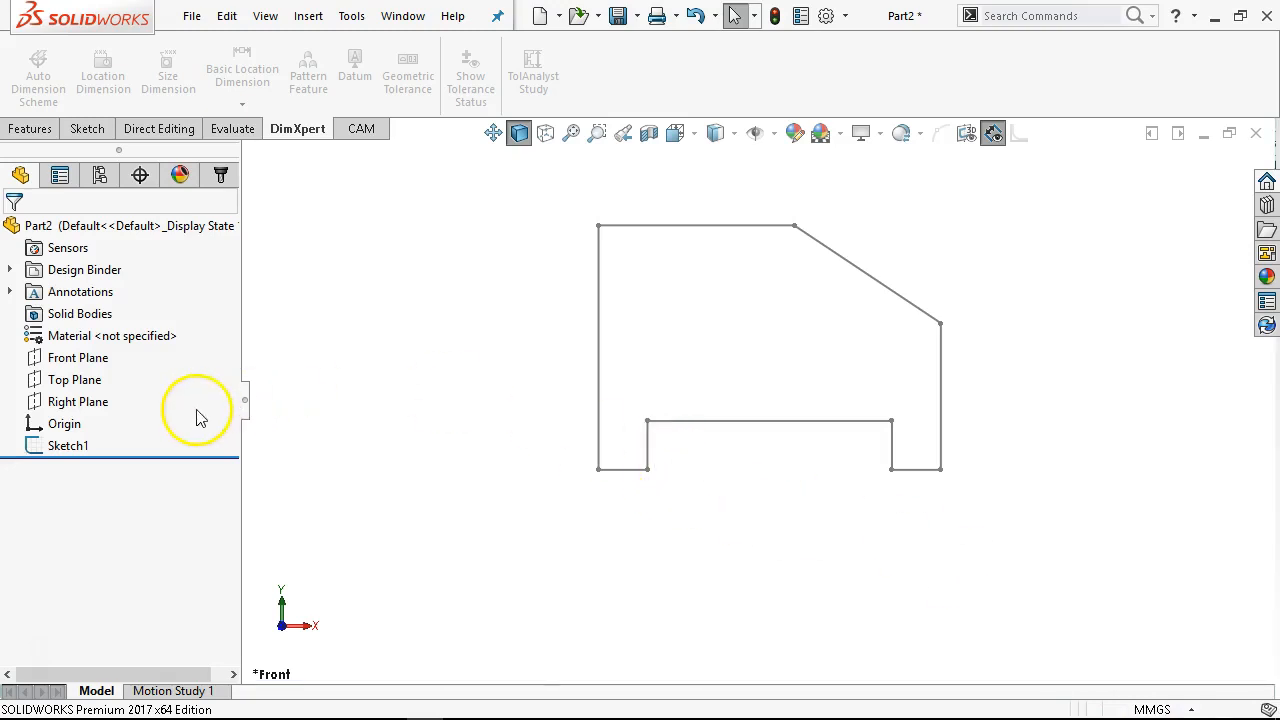
pyautogui.rightClick(68, 455)
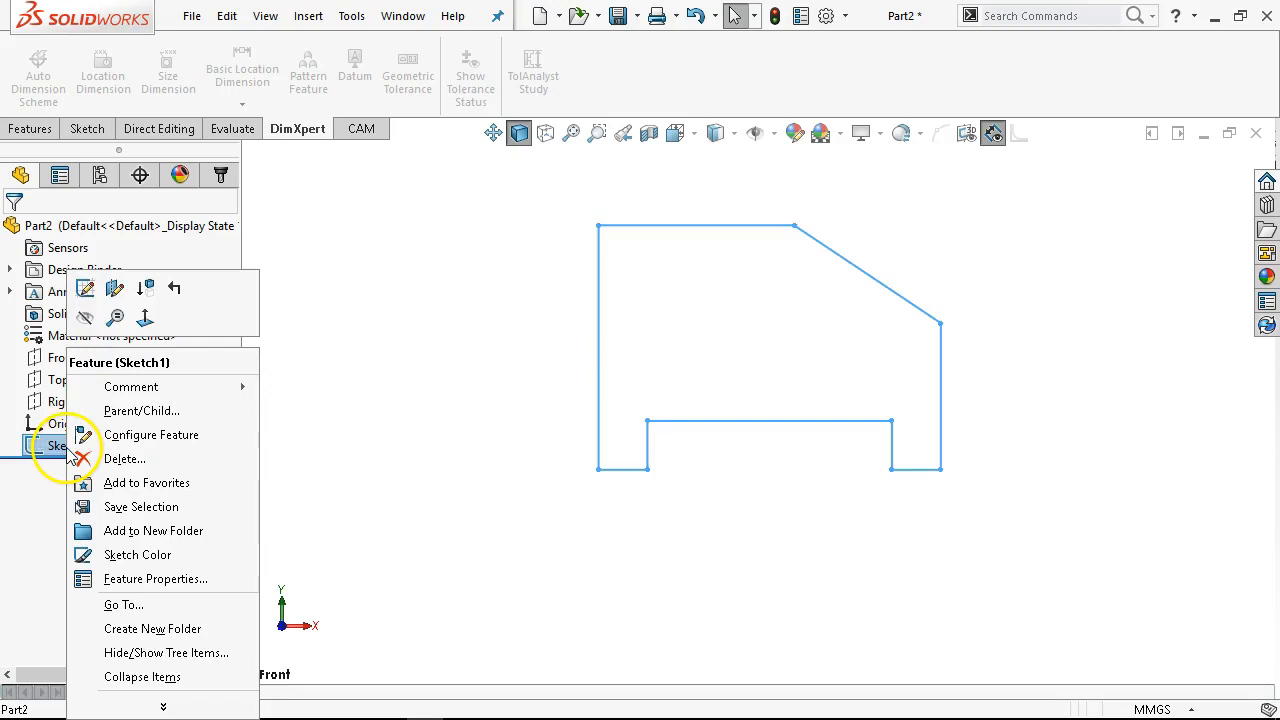
pyautogui.click(483, 434)
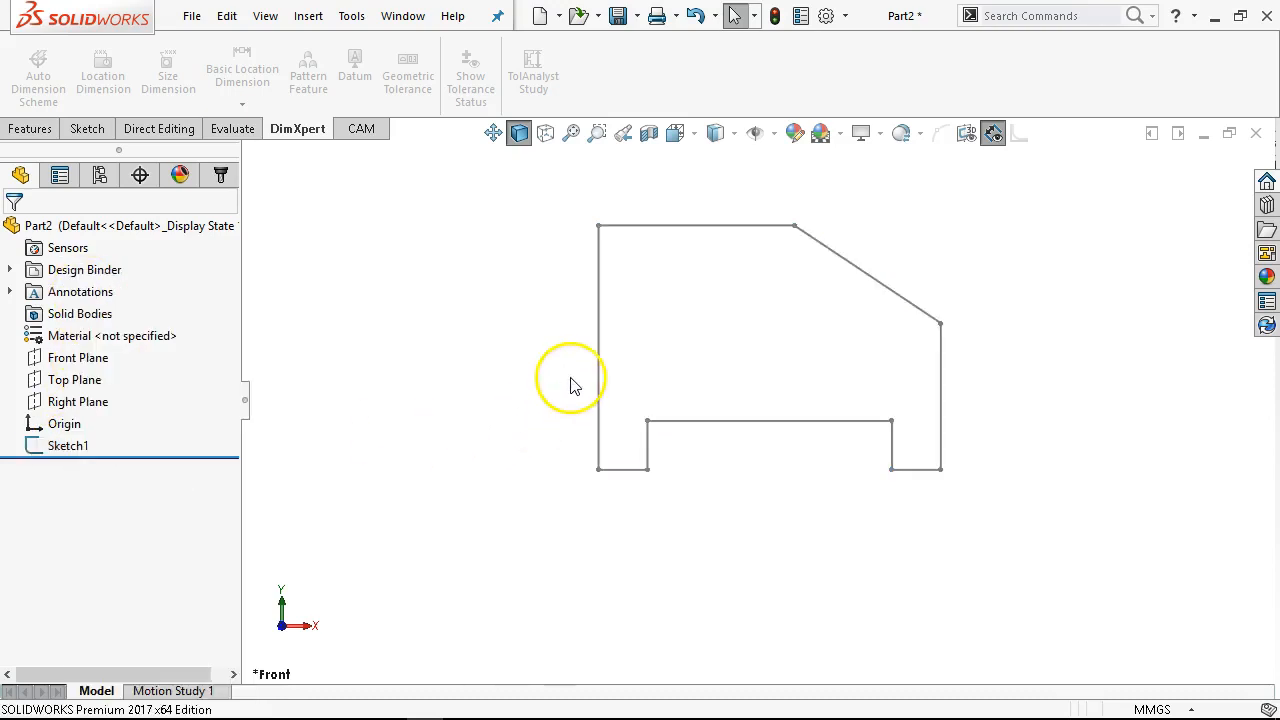
pyautogui.click(599, 354)
pyautogui.rightClick(599, 354)
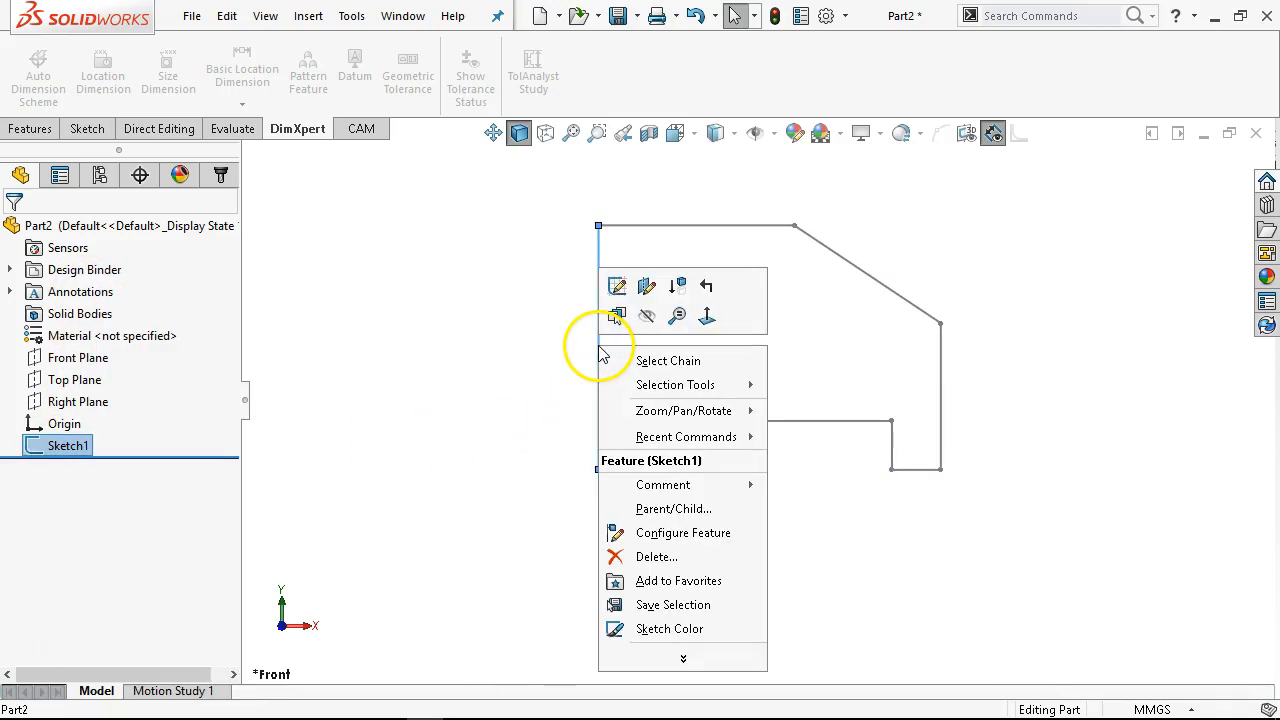
pyautogui.click(617, 287)
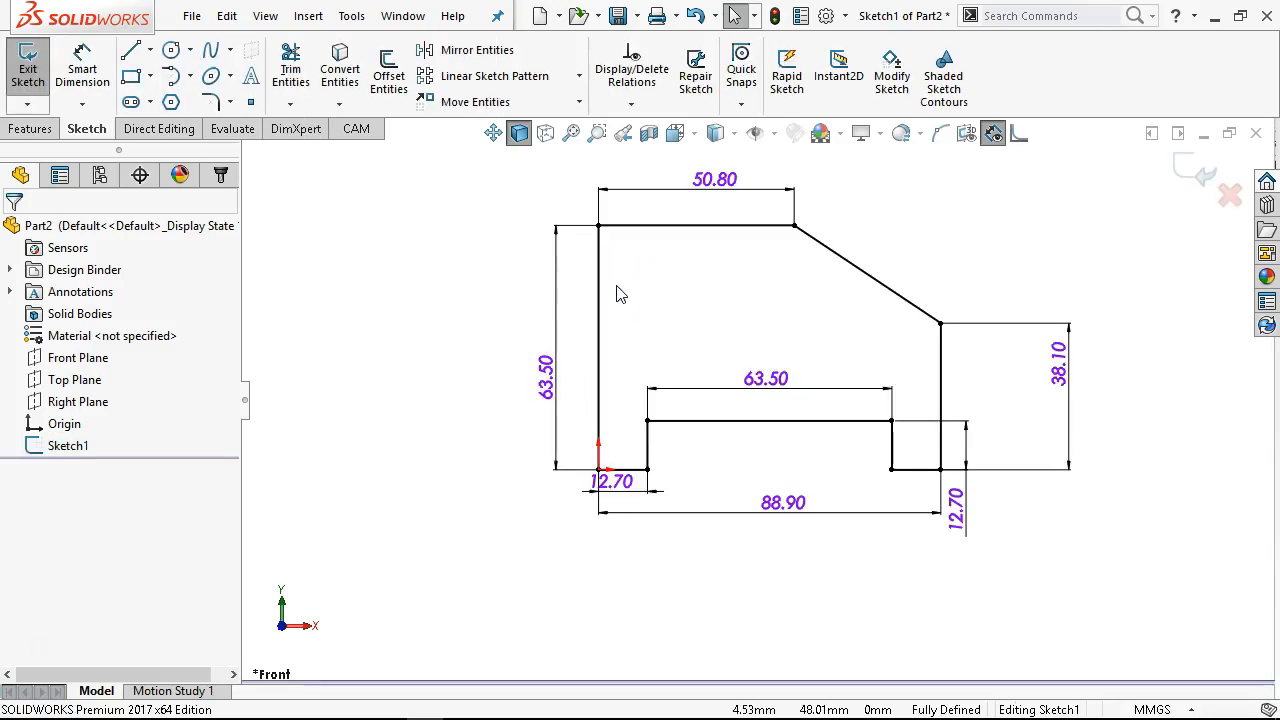
pyautogui.click(1183, 167)
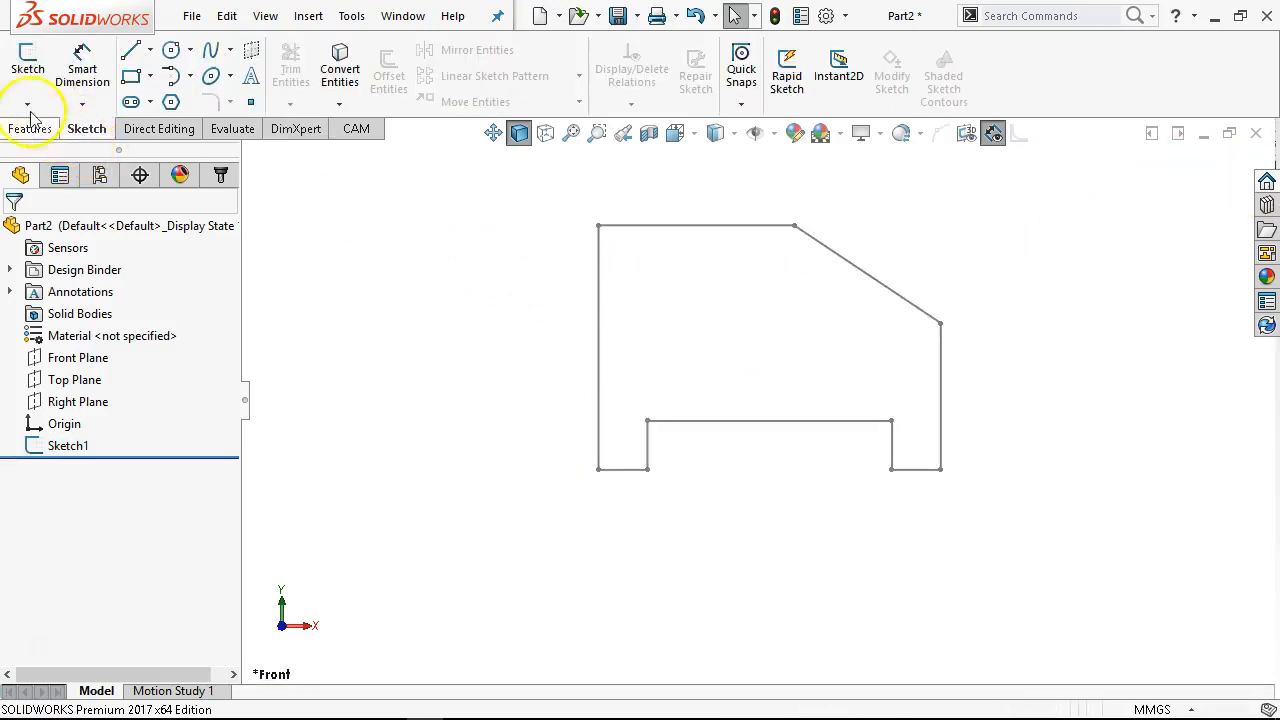
# Open the profile sketch for editing with the Sketch command and leave it by discarding changes.
pyautogui.click(28, 72)
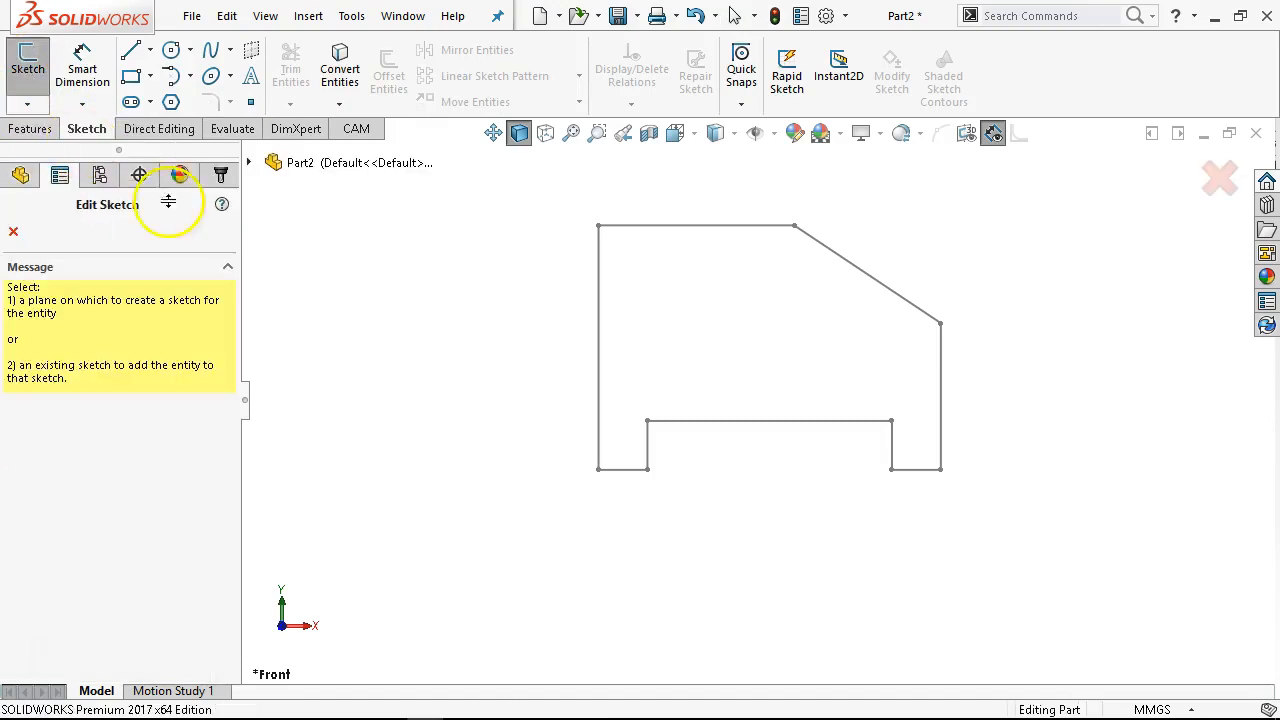
pyautogui.click(598, 295)
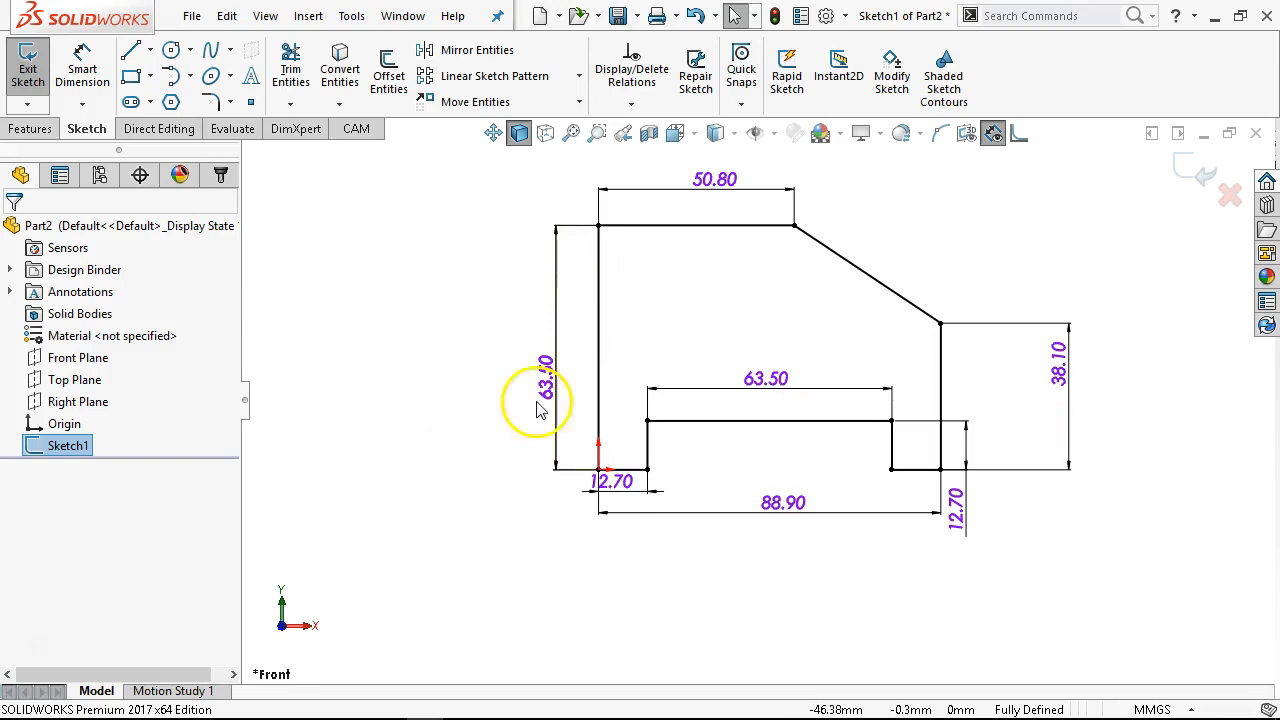
pyautogui.click(1229, 196)
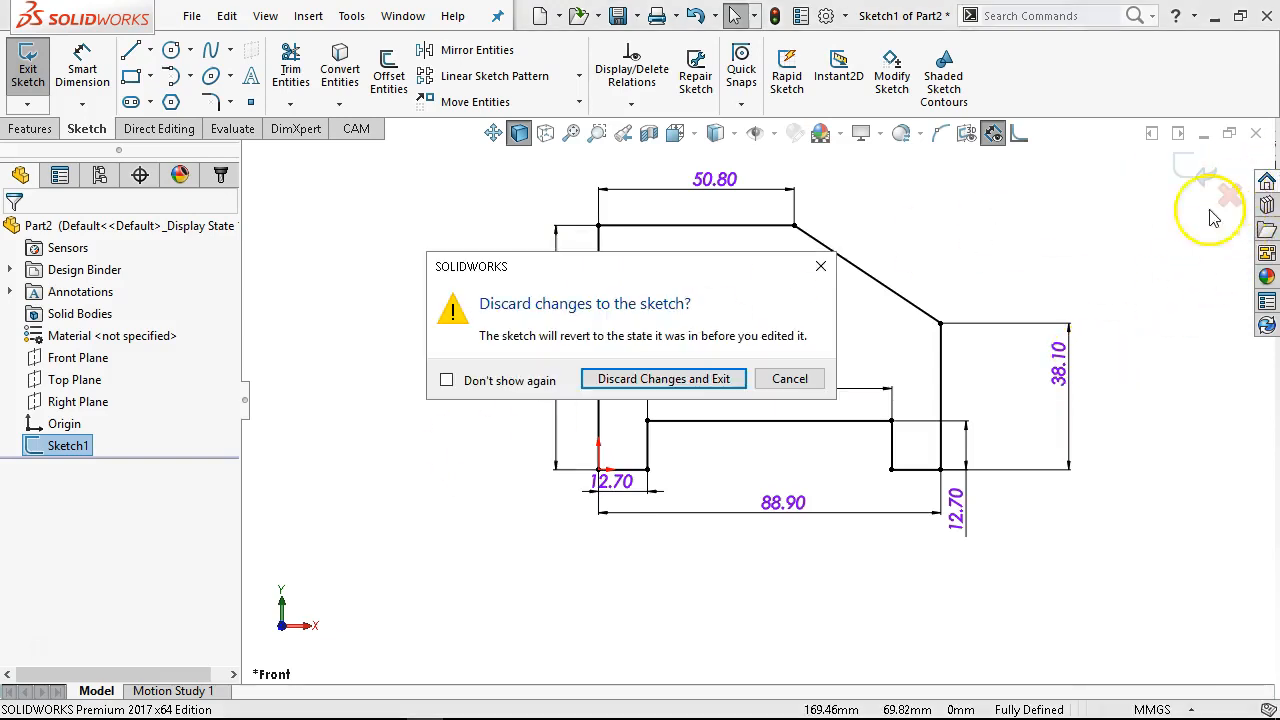
pyautogui.click(714, 378)
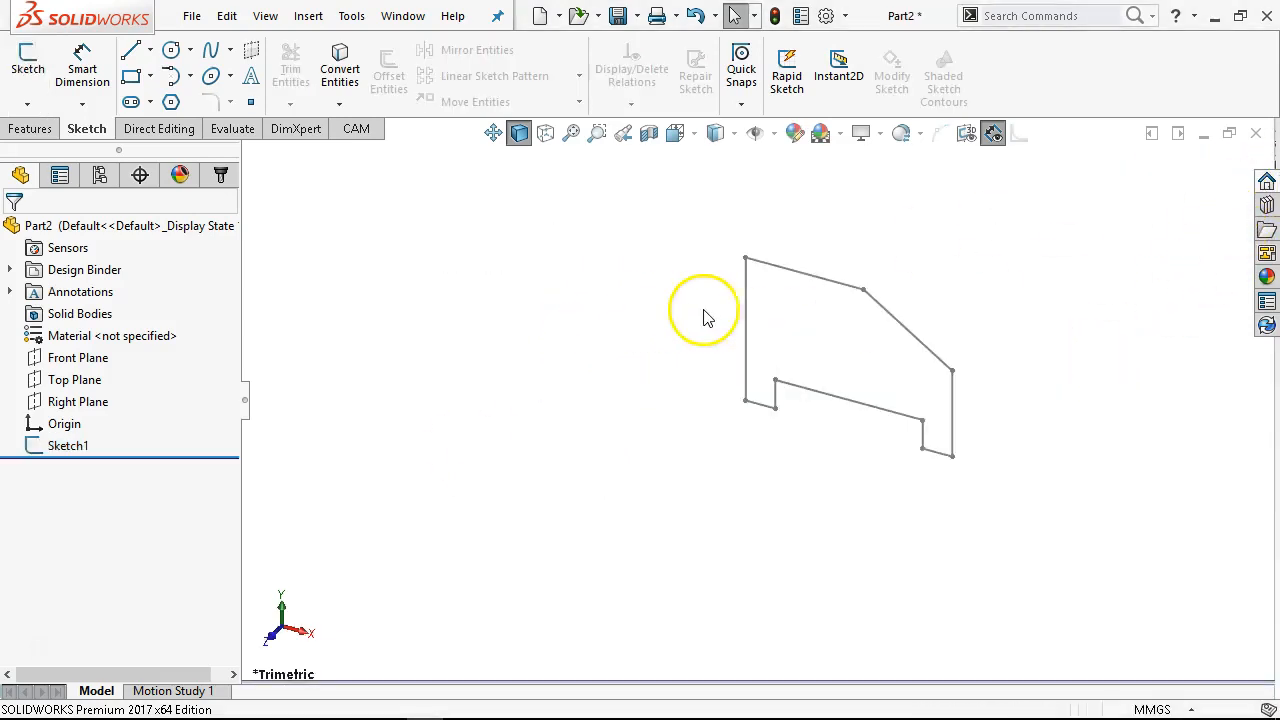
# Preselect the profile's left edge, open its sketch for editing and exit the sketch.
pyautogui.click(746, 320)
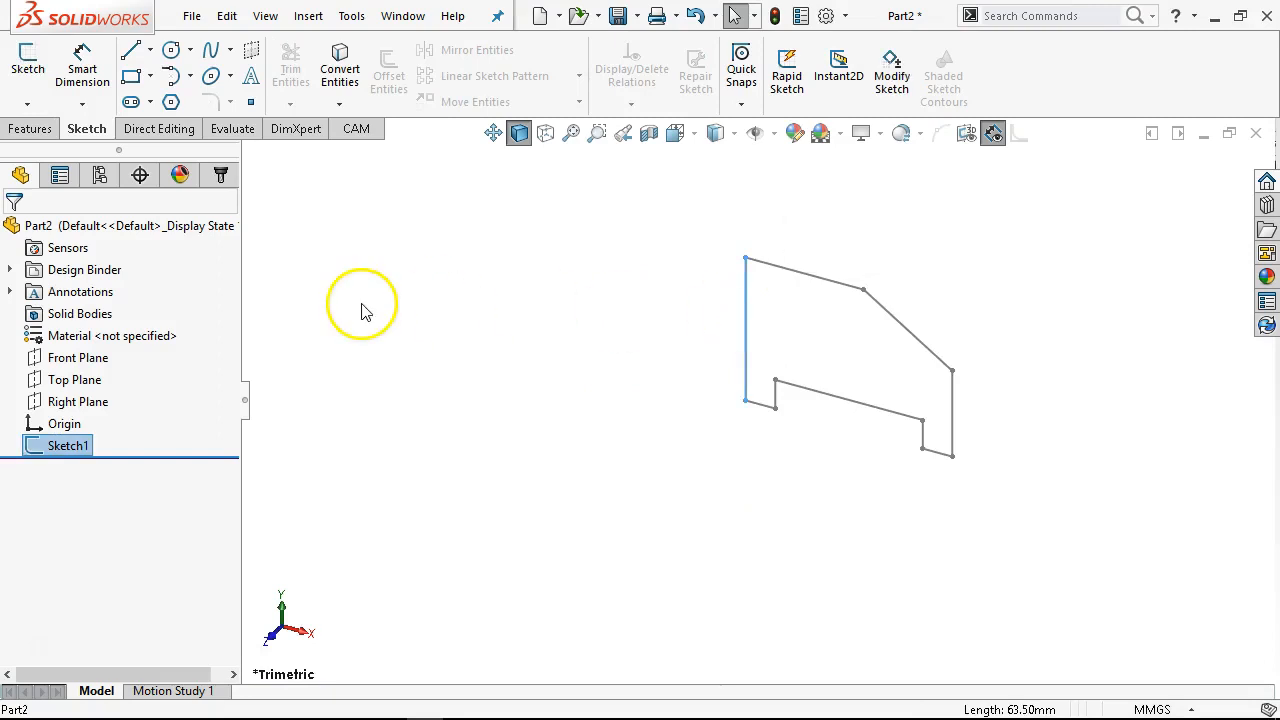
pyautogui.click(27, 68)
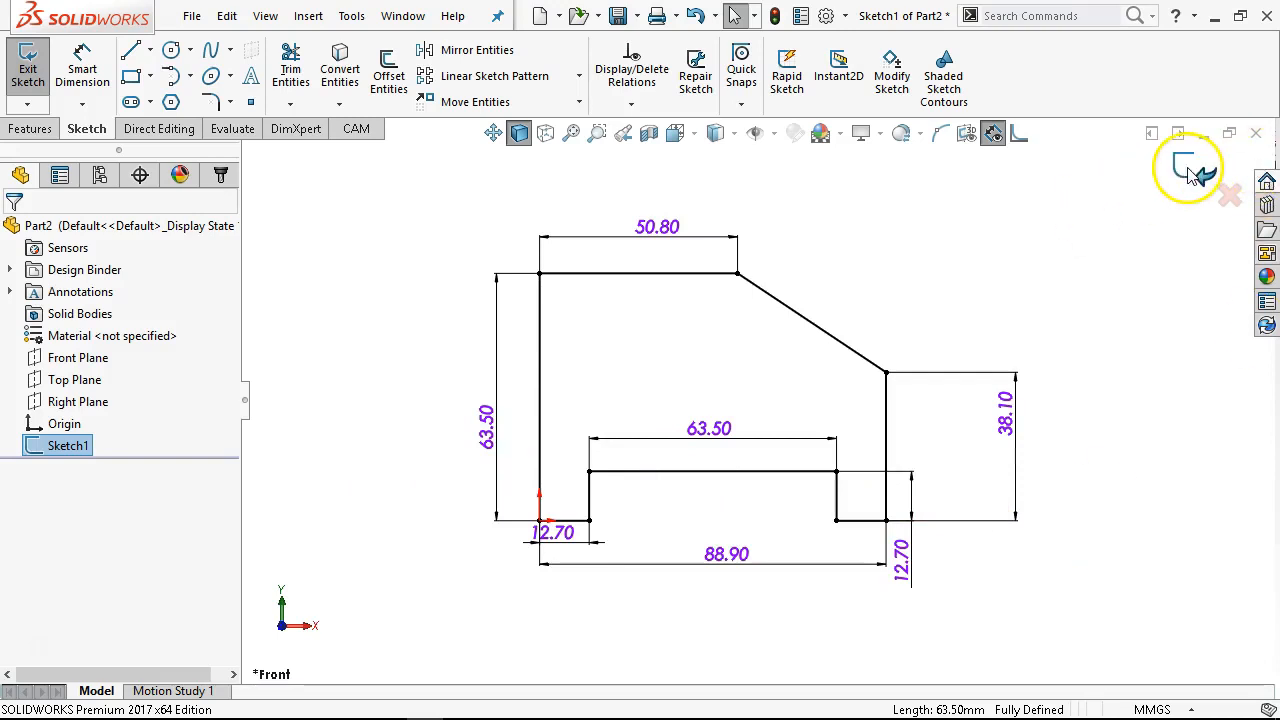
pyautogui.click(1190, 172)
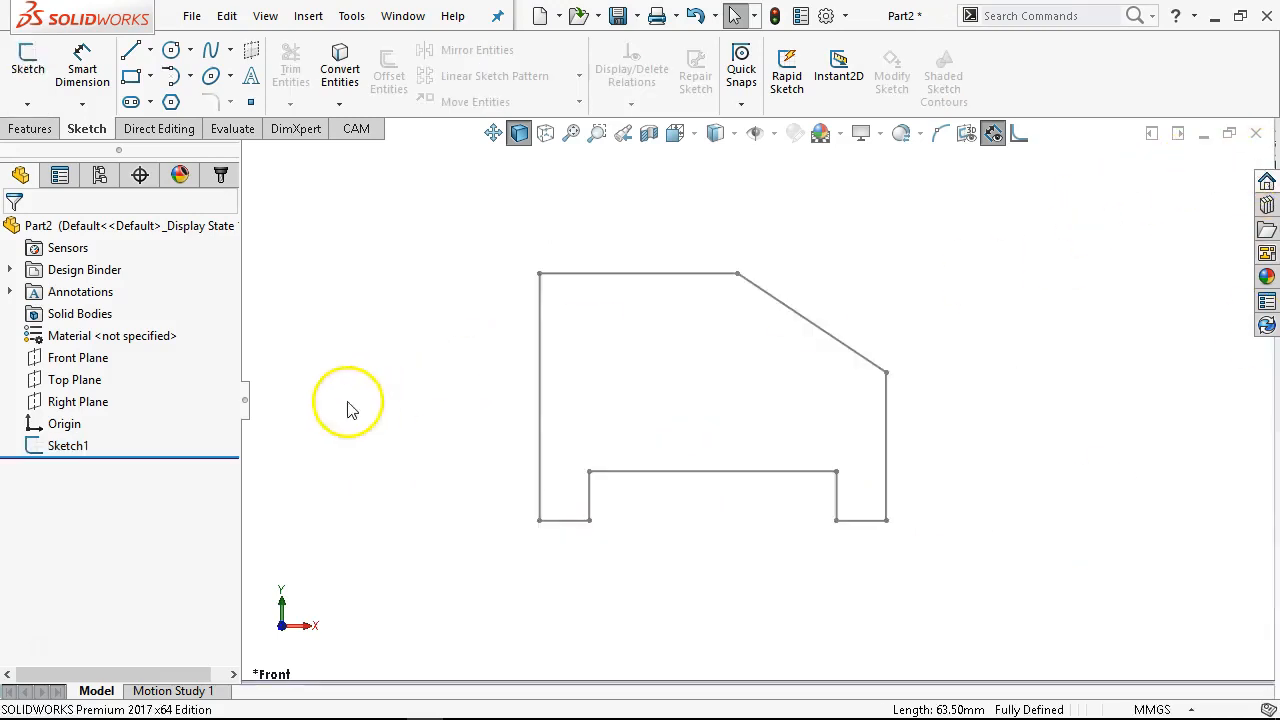
# Open Sketch1 for editing, set the document units back to IPS and leave the sketch.
pyautogui.rightClick(55, 453)
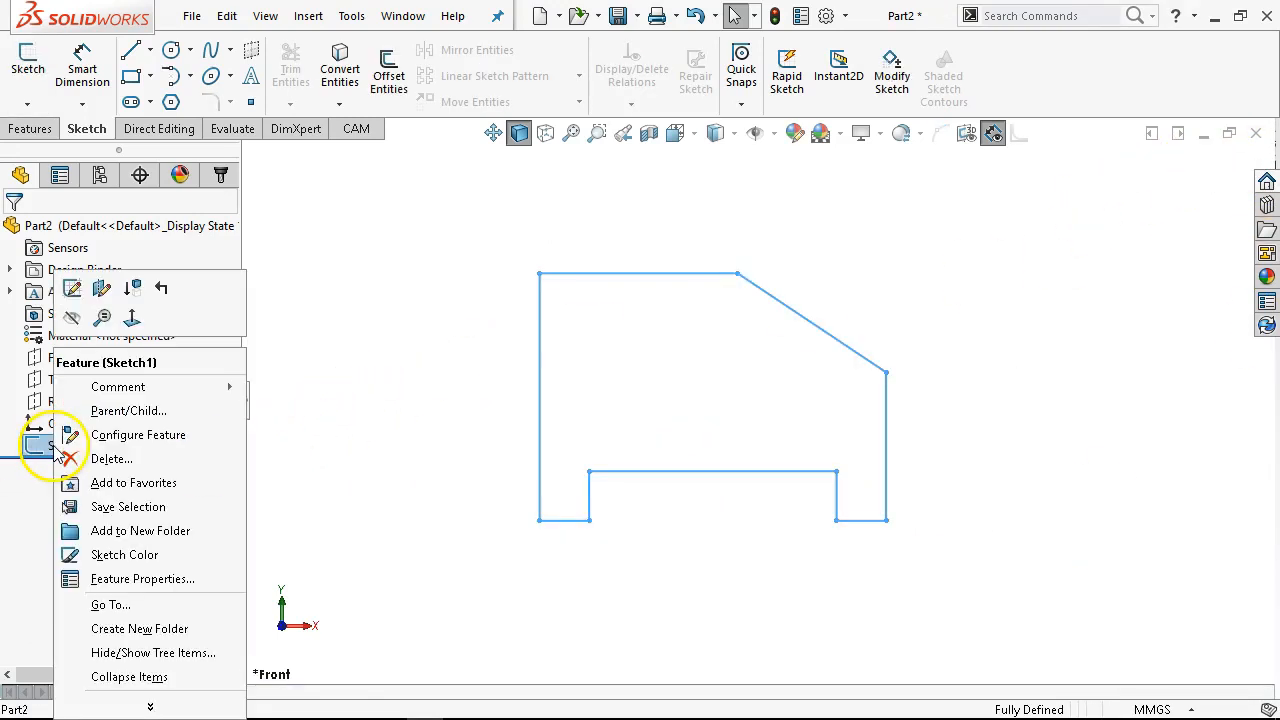
pyautogui.click(72, 290)
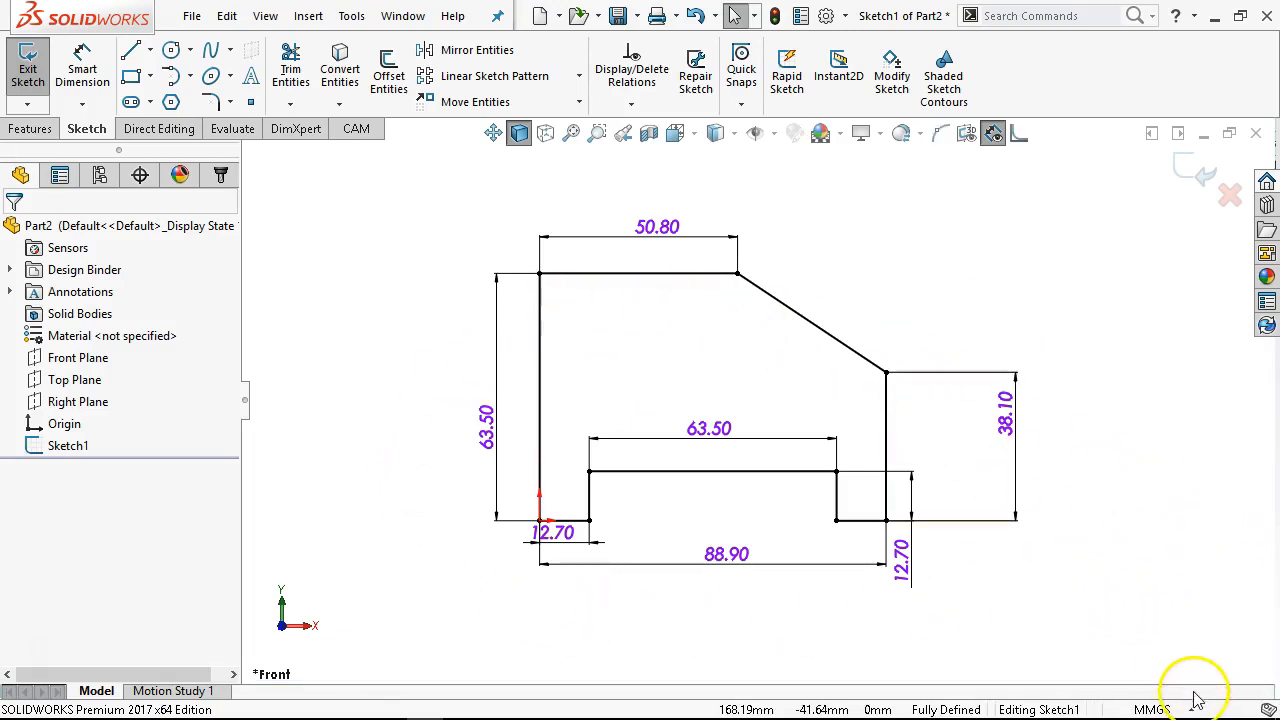
pyautogui.click(1189, 710)
pyautogui.click(1130, 565)
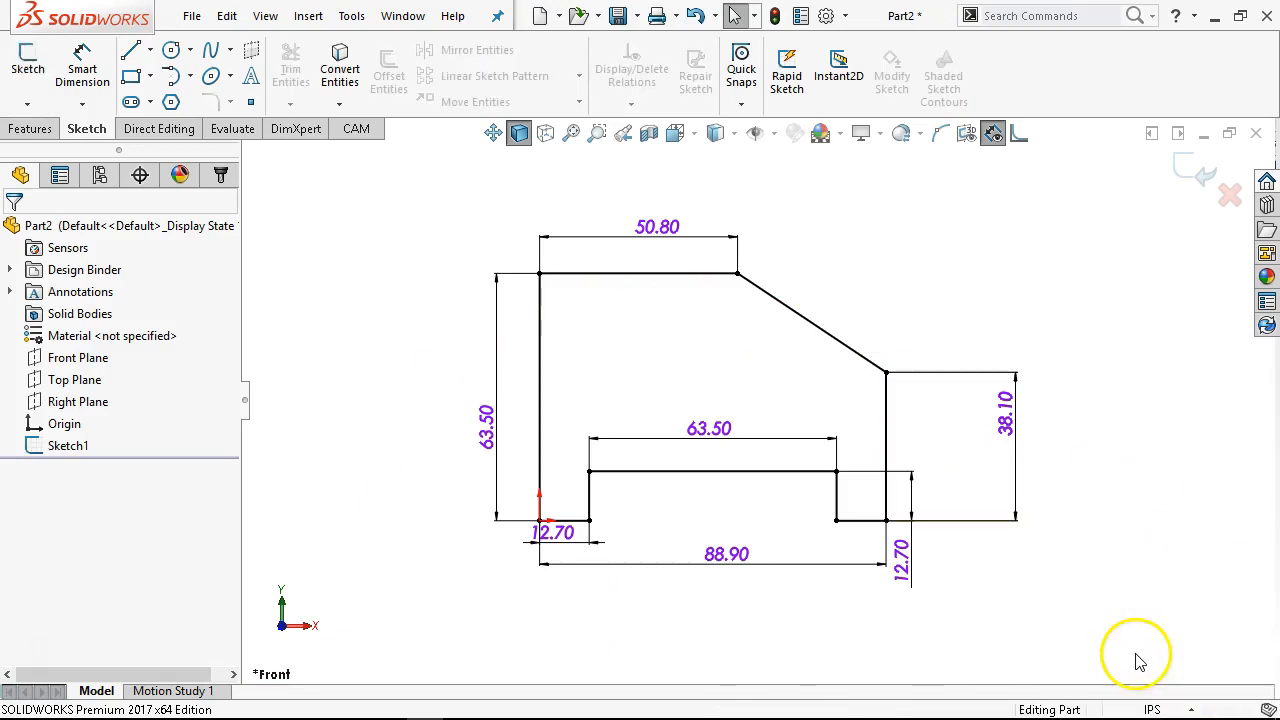
# Display Sketch1's dimensions without entering the sketch, then clear the selection.
pyautogui.click(66, 446)
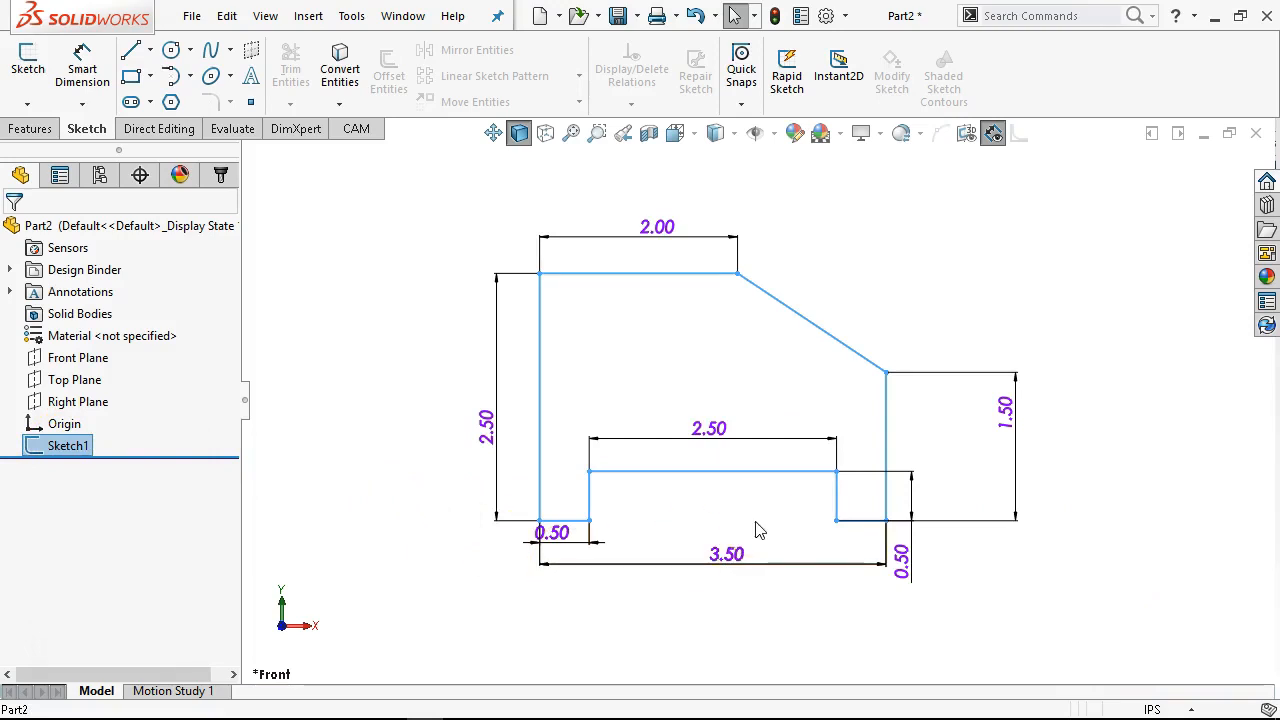
pyautogui.middleClick(761, 496)
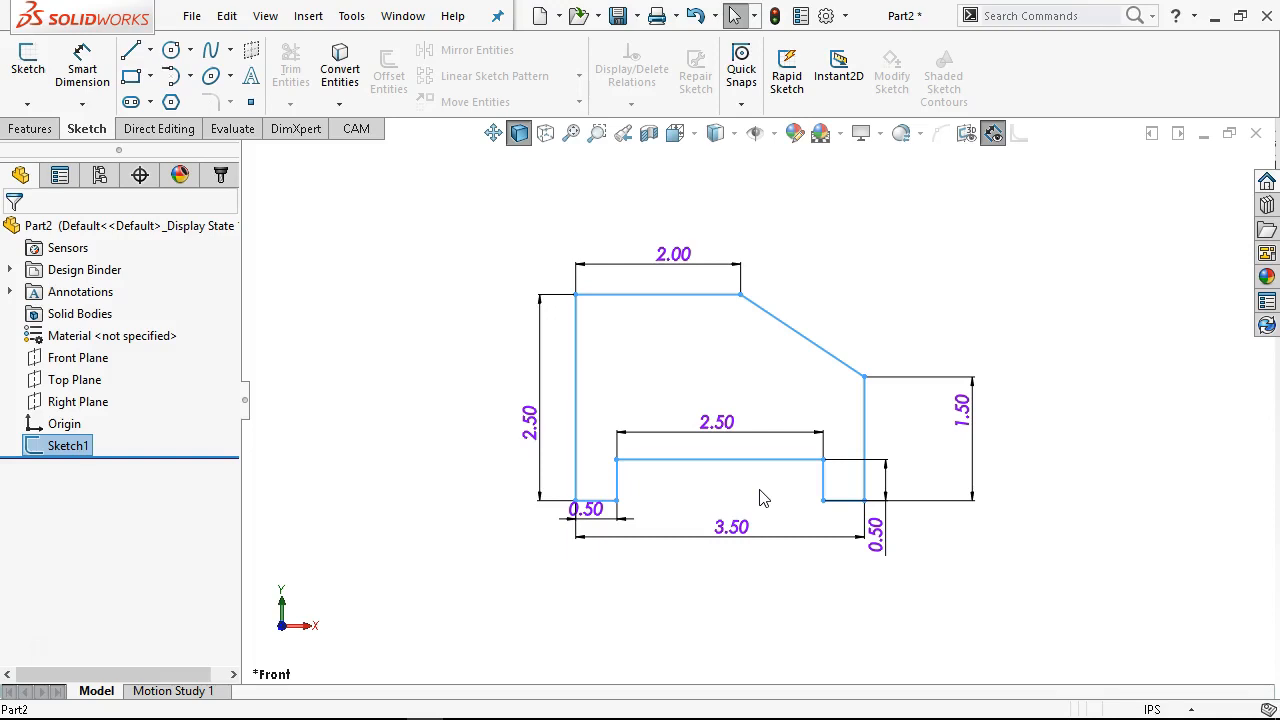
pyautogui.click(905, 234)
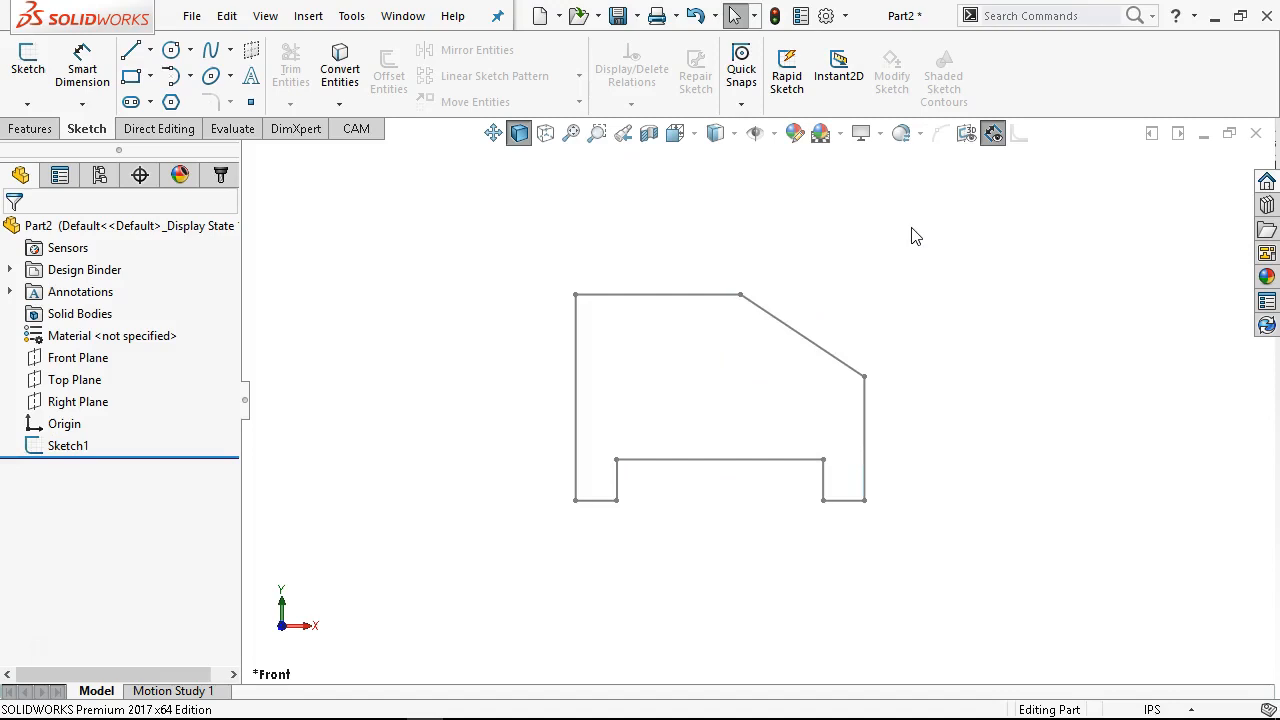
# Set the right vertical edge's height to 2 in without entering the sketch and rebuild the part.
pyautogui.click(67, 447)
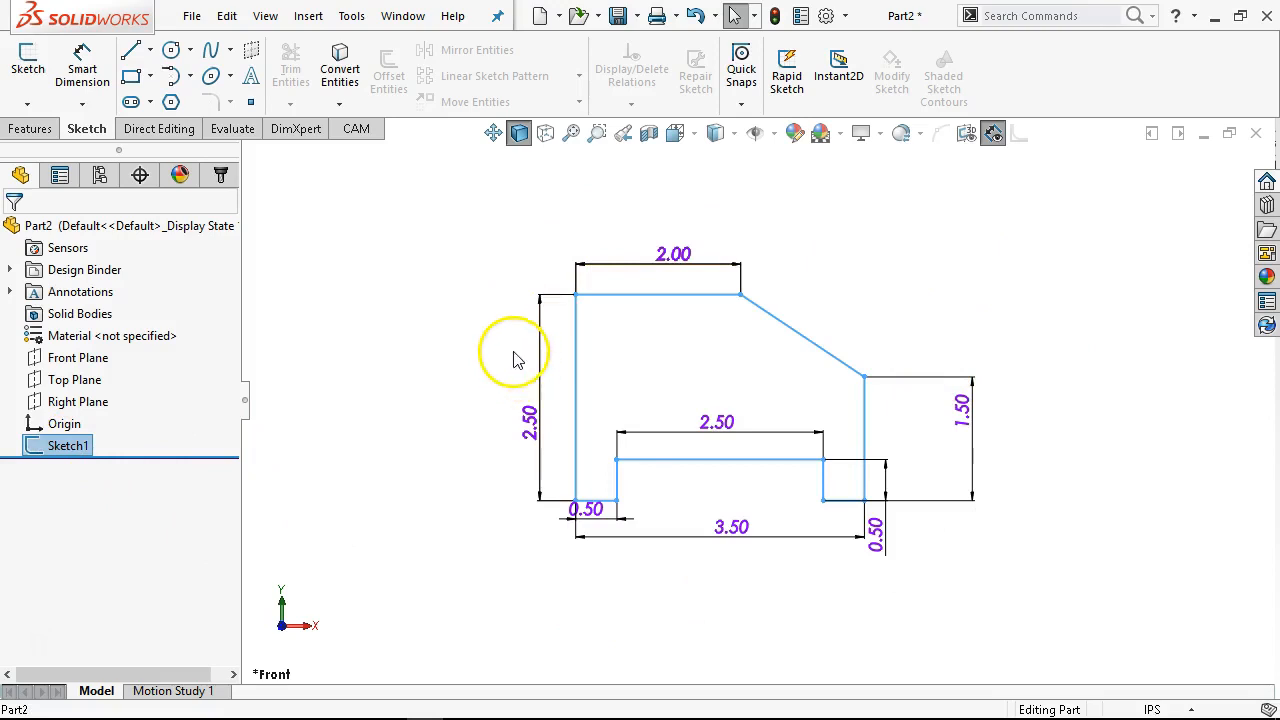
pyautogui.doubleClick(969, 421)
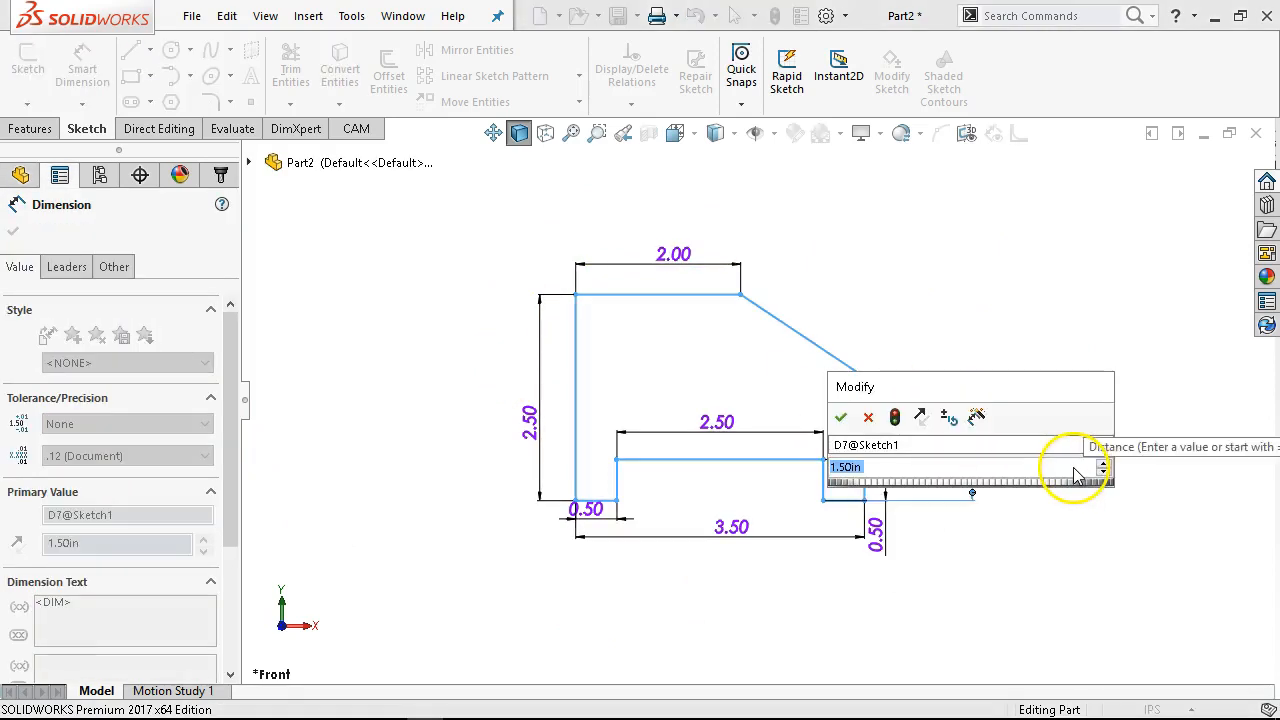
pyautogui.write('2')
pyautogui.press('Return')
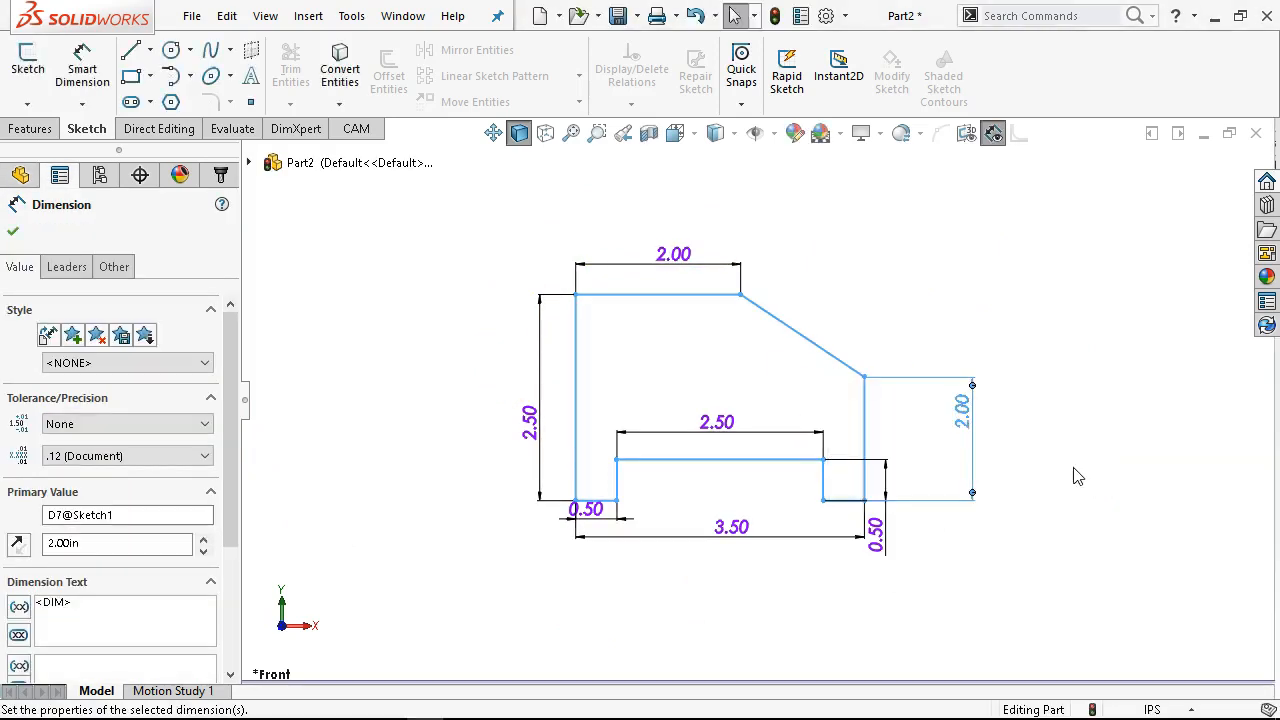
pyautogui.click(775, 18)
pyautogui.click(1031, 325)
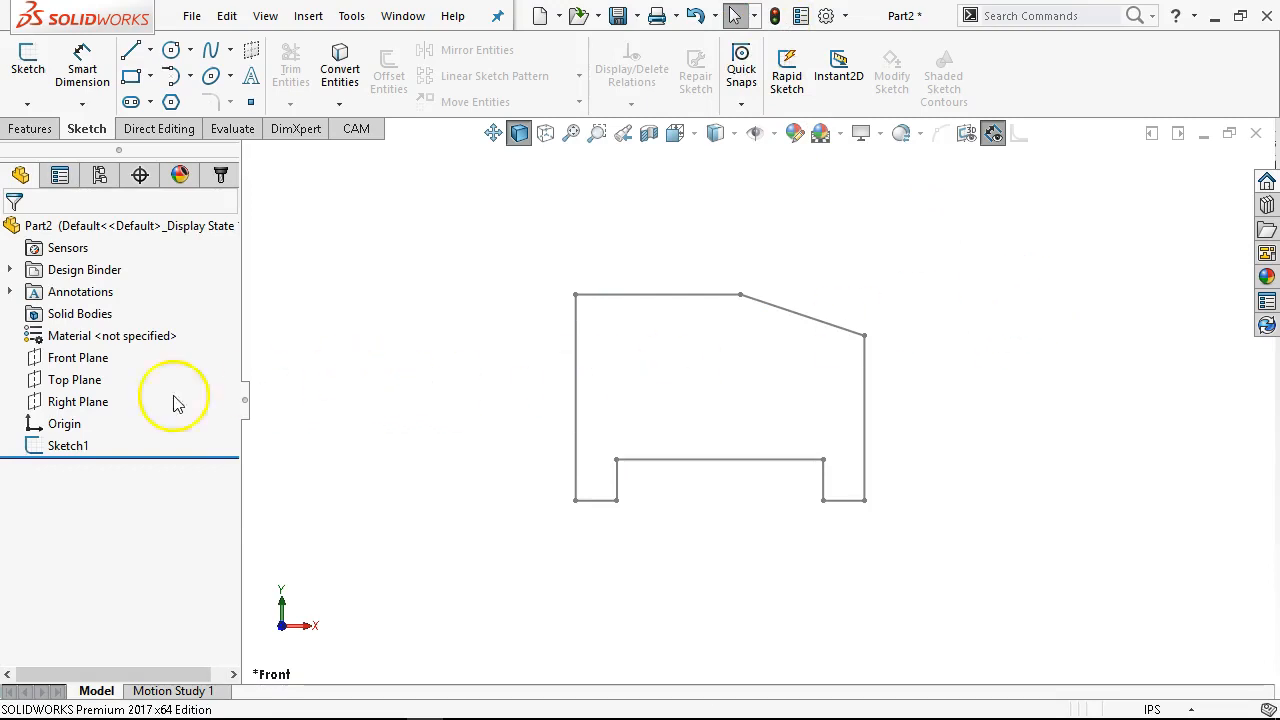
# Display Sketch1's dimensions and inspect the name and primary value of the right vertical edge's dimension.
pyautogui.click(93, 452)
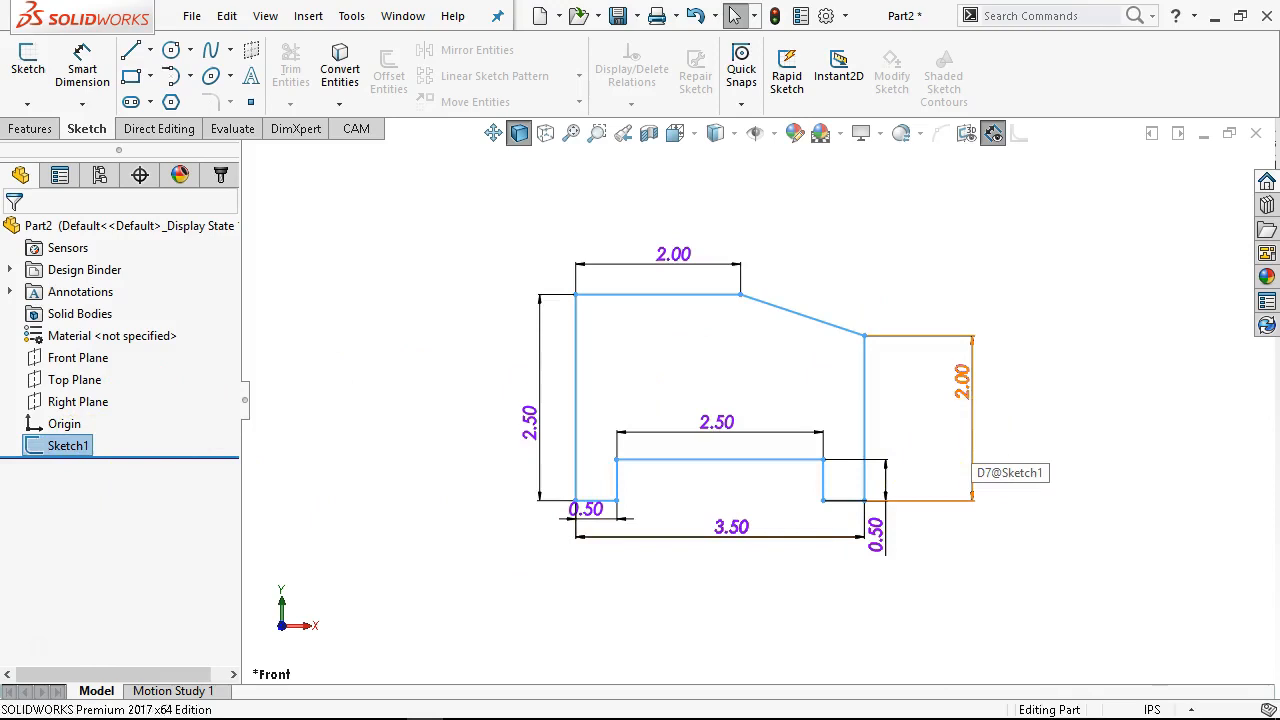
pyautogui.click(975, 440)
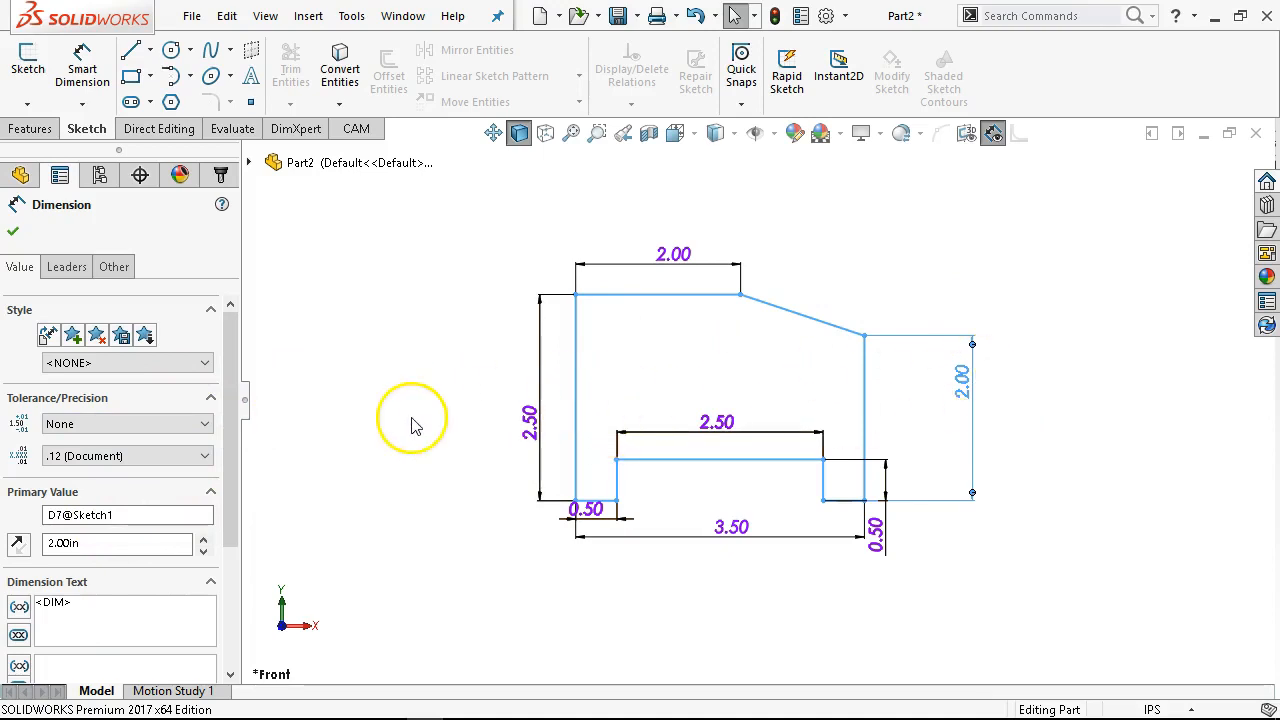
pyautogui.moveTo(237, 408); pyautogui.dragTo(236, 445)
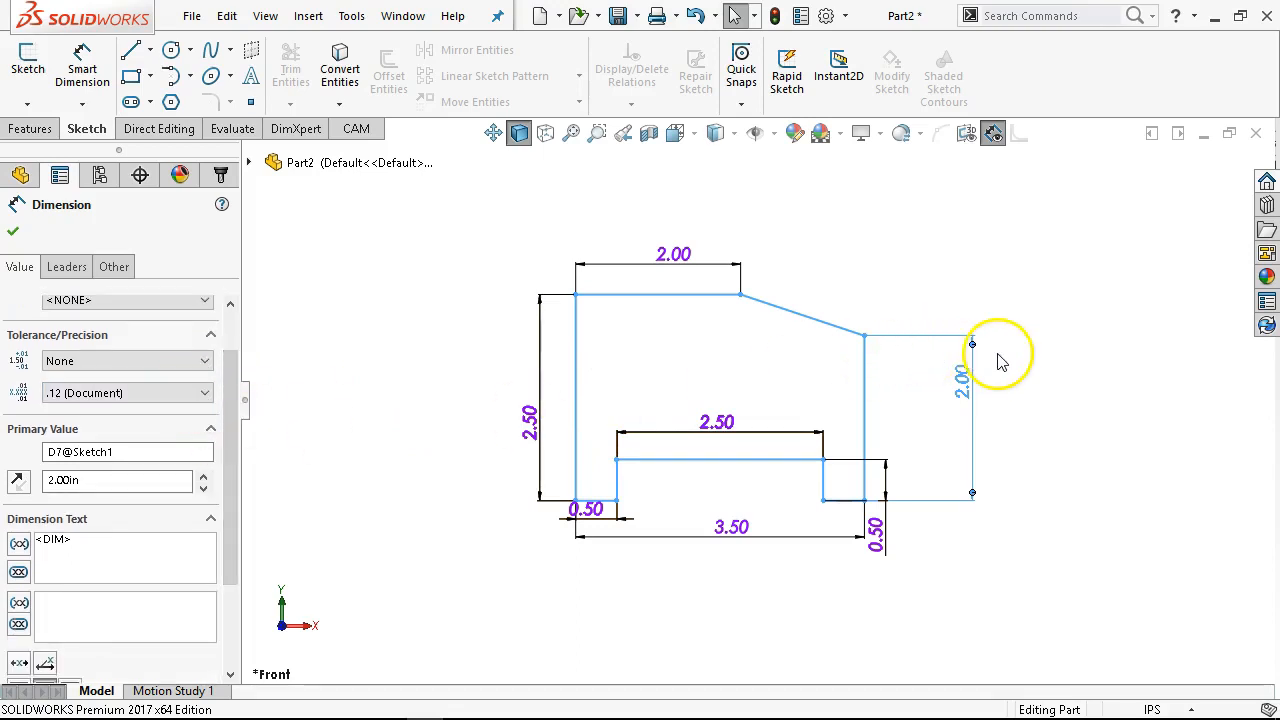
pyautogui.click(86, 483)
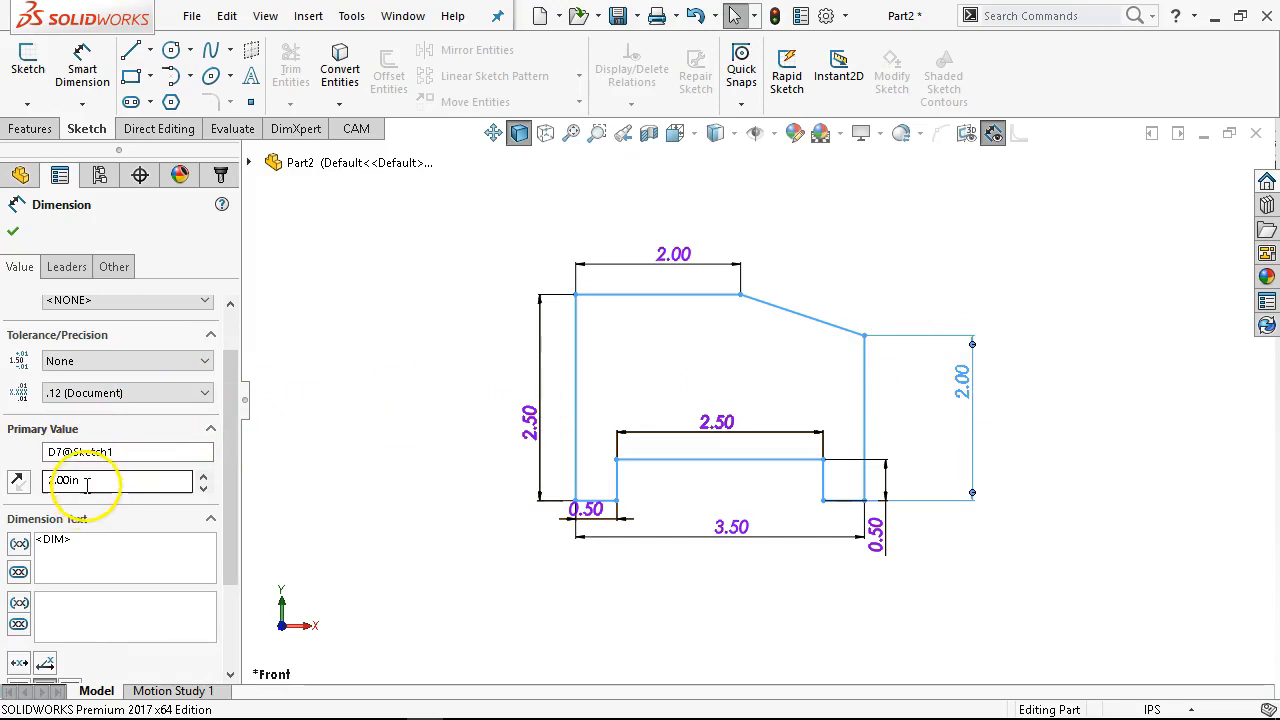
pyautogui.click(137, 452)
pyautogui.moveTo(141, 452)
pyautogui.mouseDown()
pyautogui.moveTo(45, 468)
pyautogui.moveTo(35, 490)
pyautogui.mouseUp()
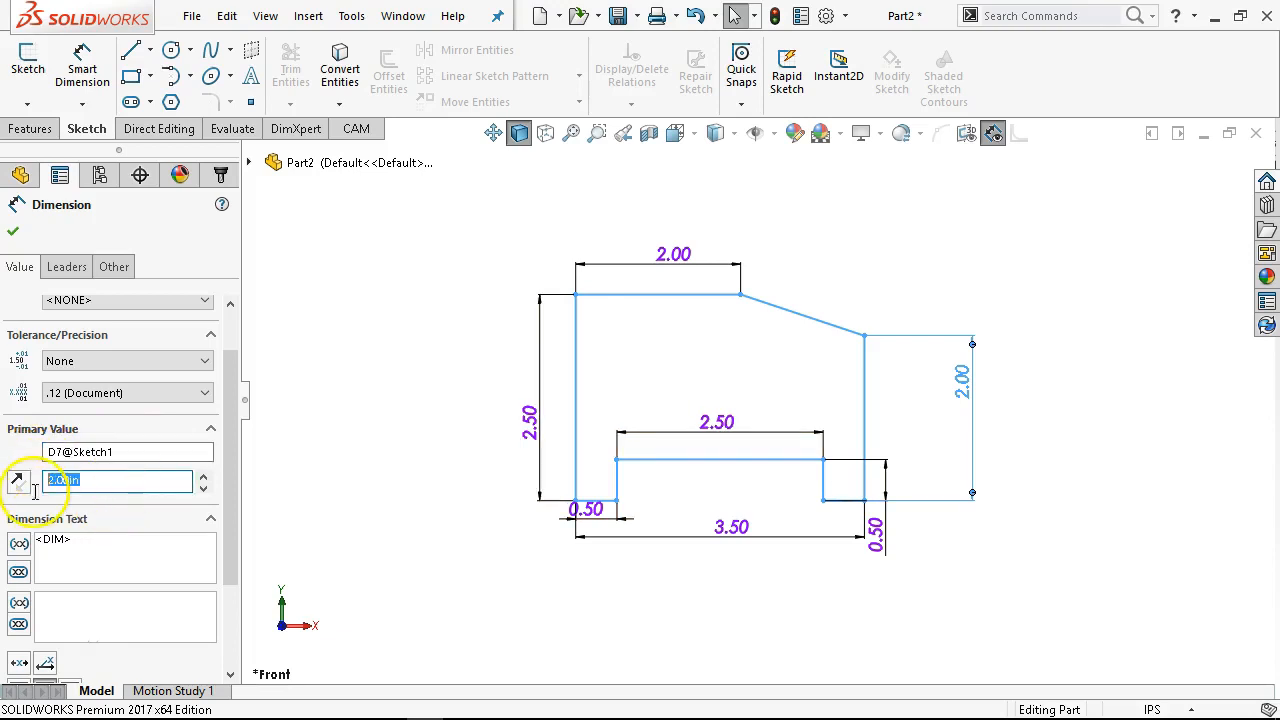
pyautogui.click(1009, 423)
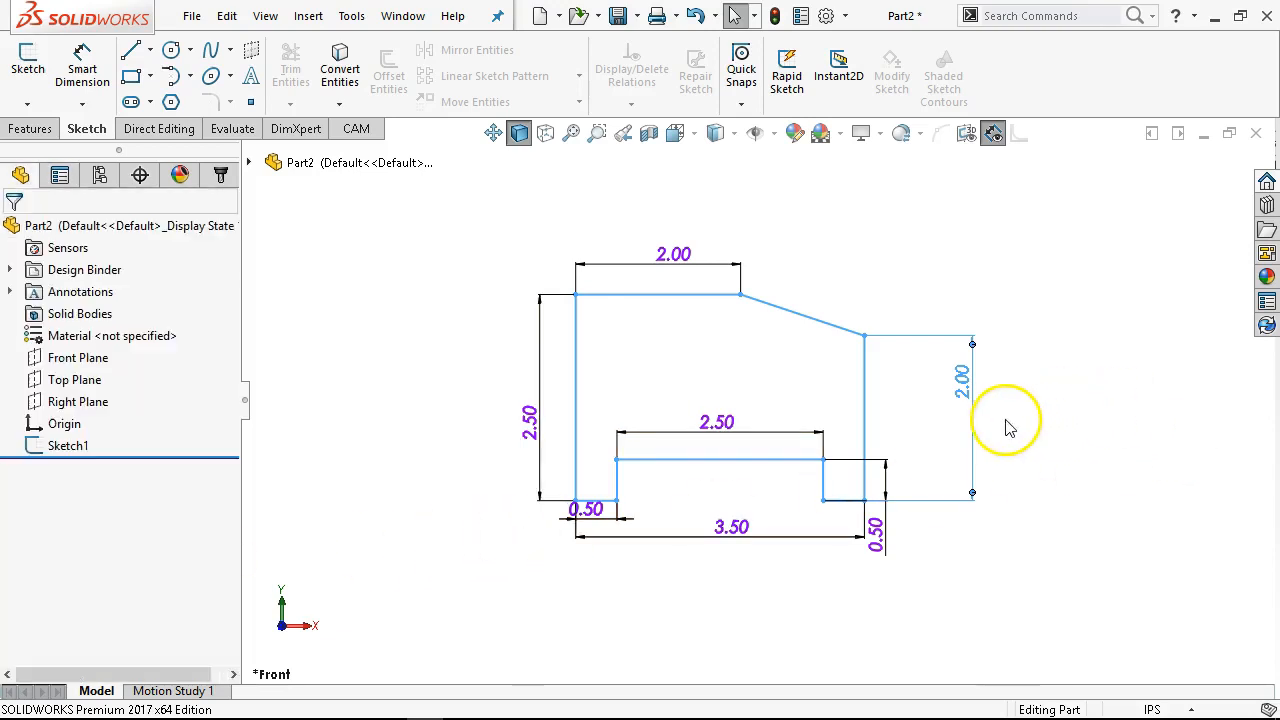
# Set the right vertical edge's height to 1.5 in without entering the sketch.
pyautogui.click(866, 424)
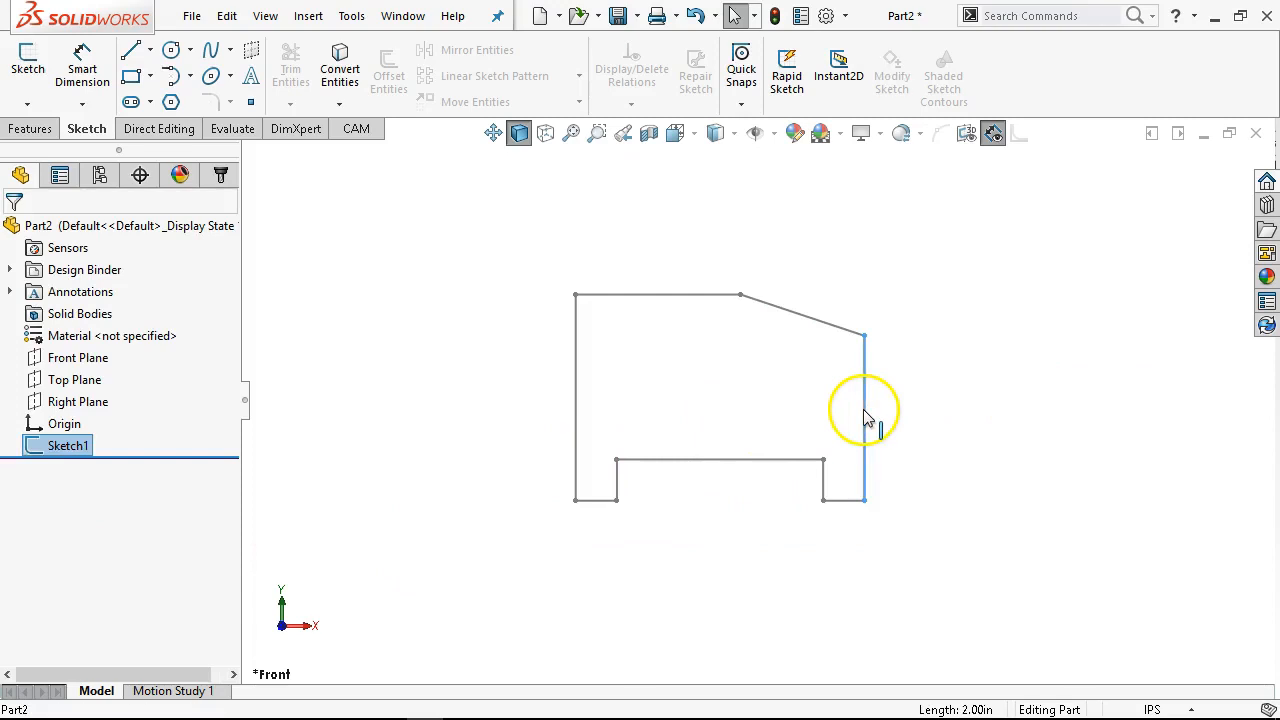
pyautogui.click(60, 448)
pyautogui.doubleClick(966, 385)
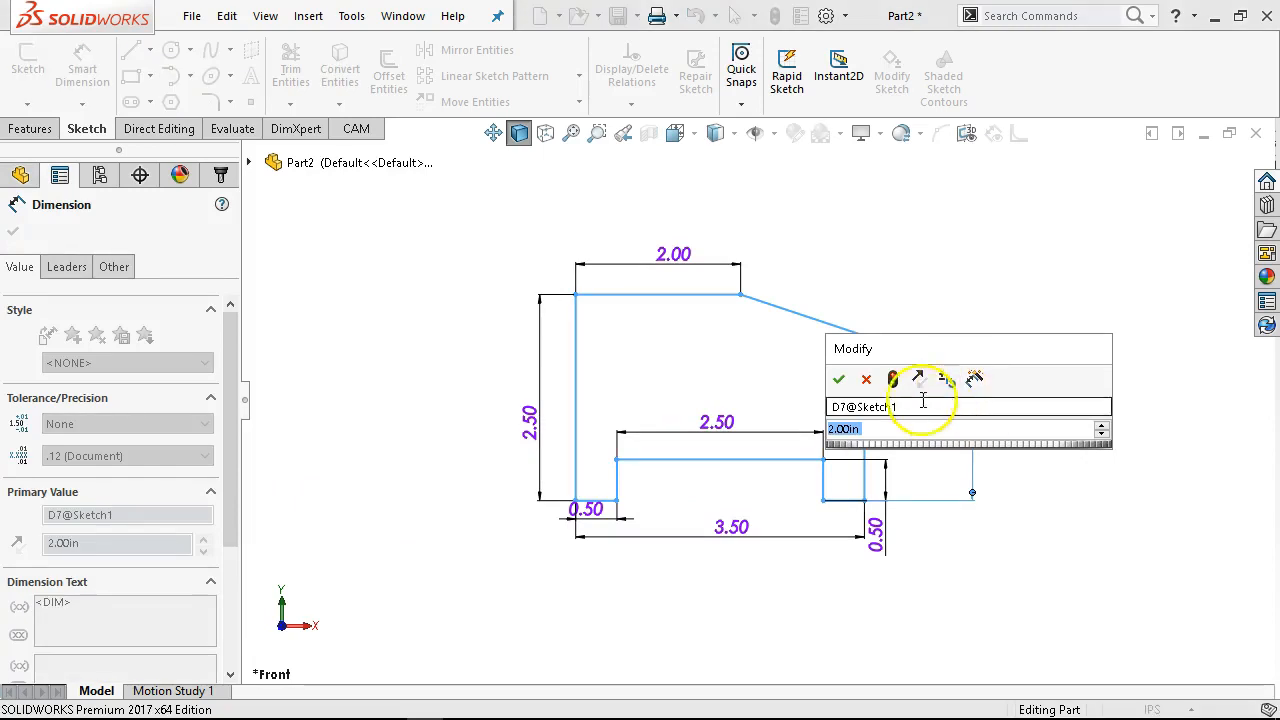
pyautogui.click(848, 405)
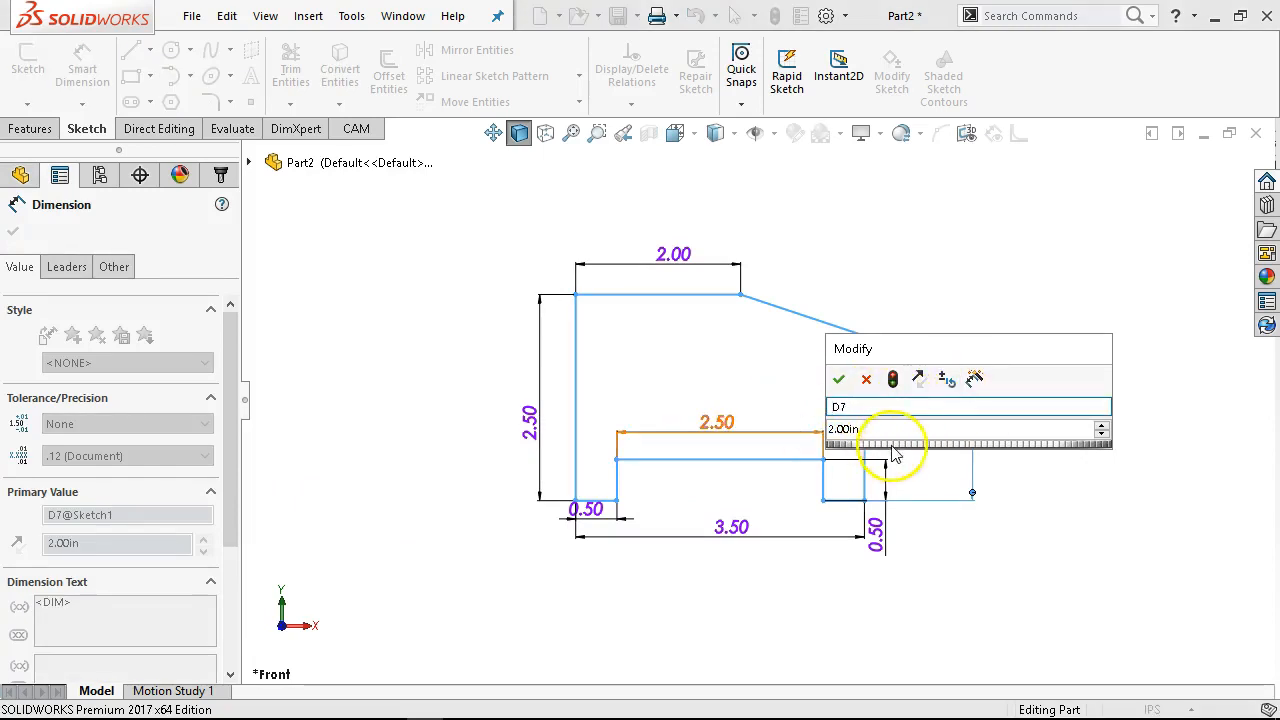
pyautogui.click(852, 430)
pyautogui.write('1.5')
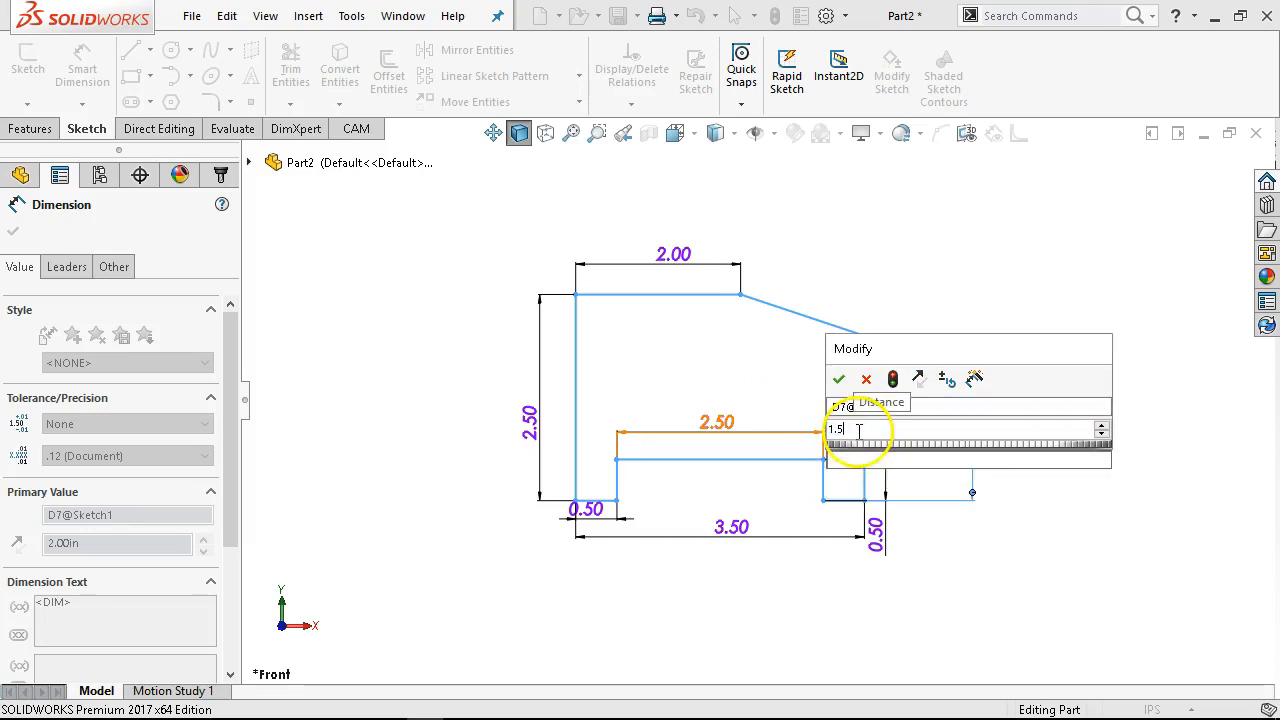
pyautogui.press('Return')
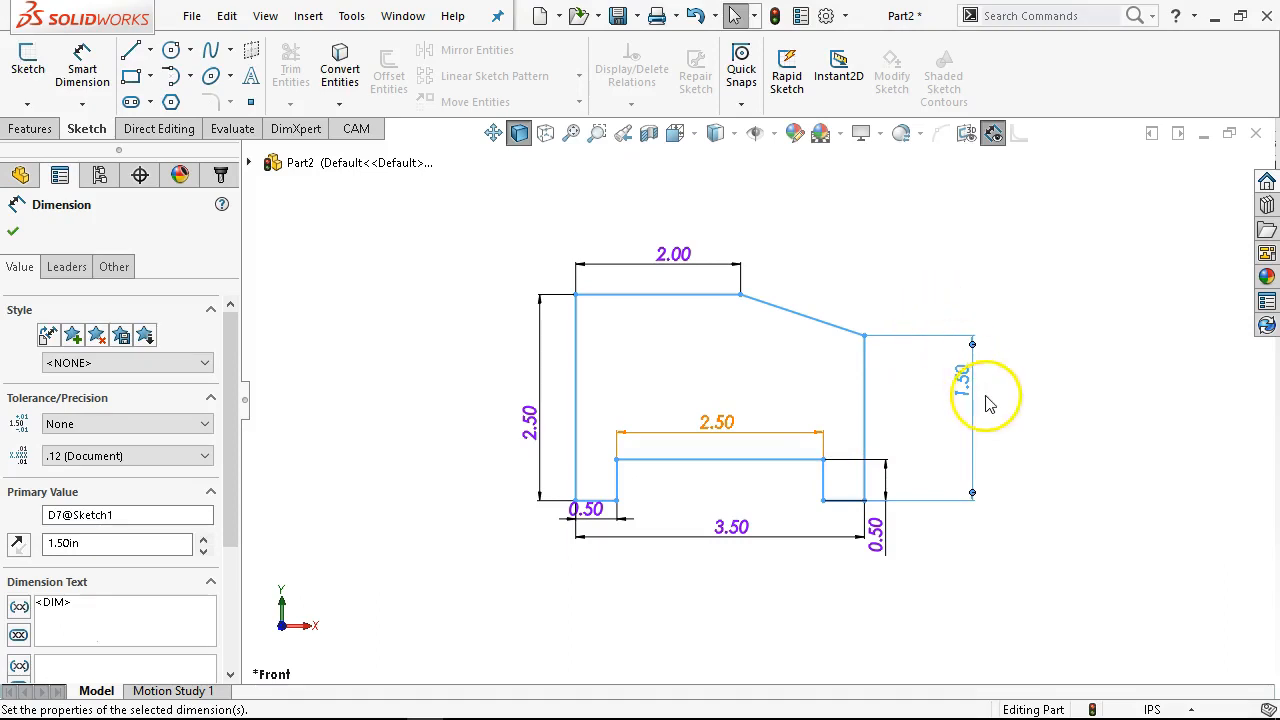
# Display Sketch1's dimensions without entering the sketch, reverse the sense of the left vertical edge's height dimension, and rebuild the part.
pyautogui.doubleClick(894, 205)
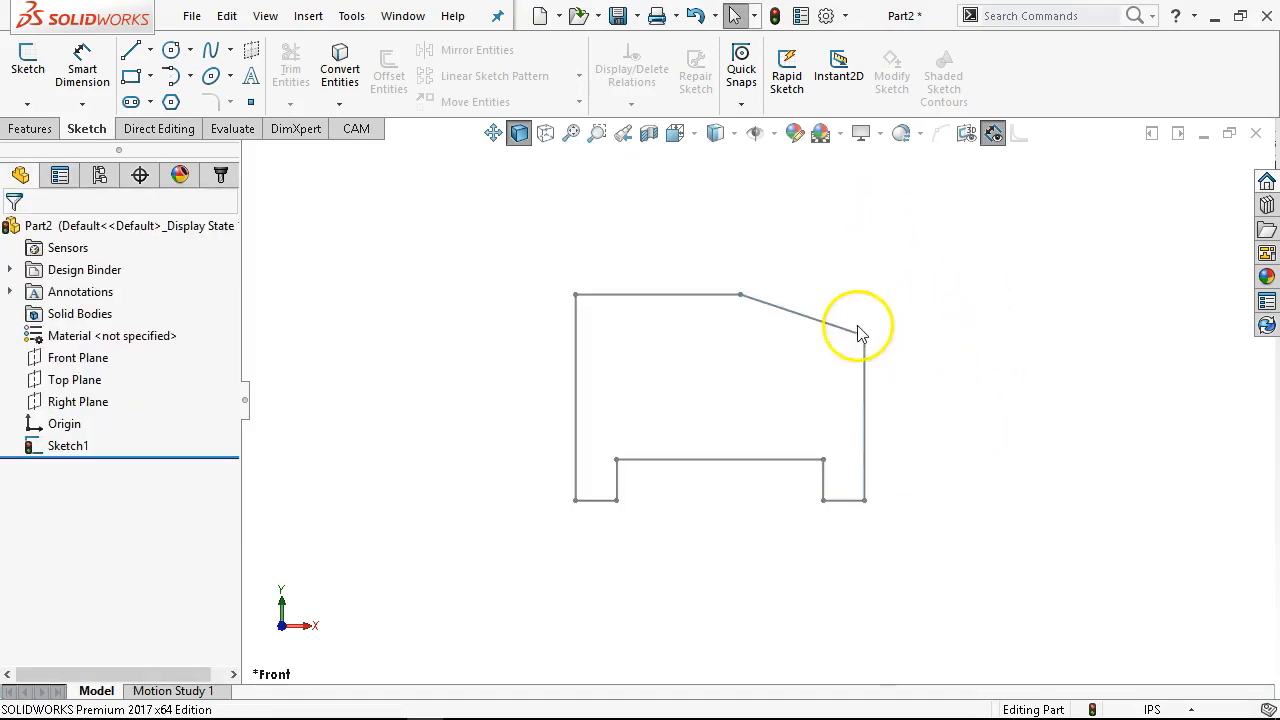
pyautogui.click(44, 452)
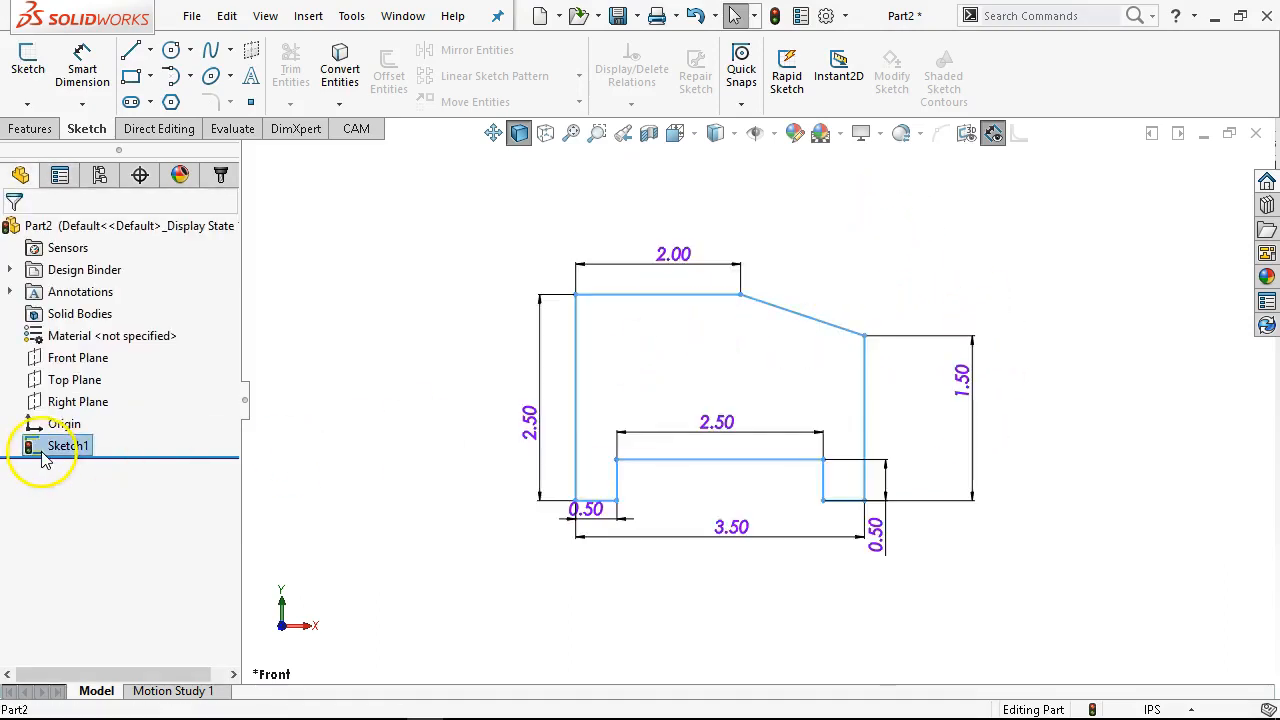
pyautogui.click(537, 356)
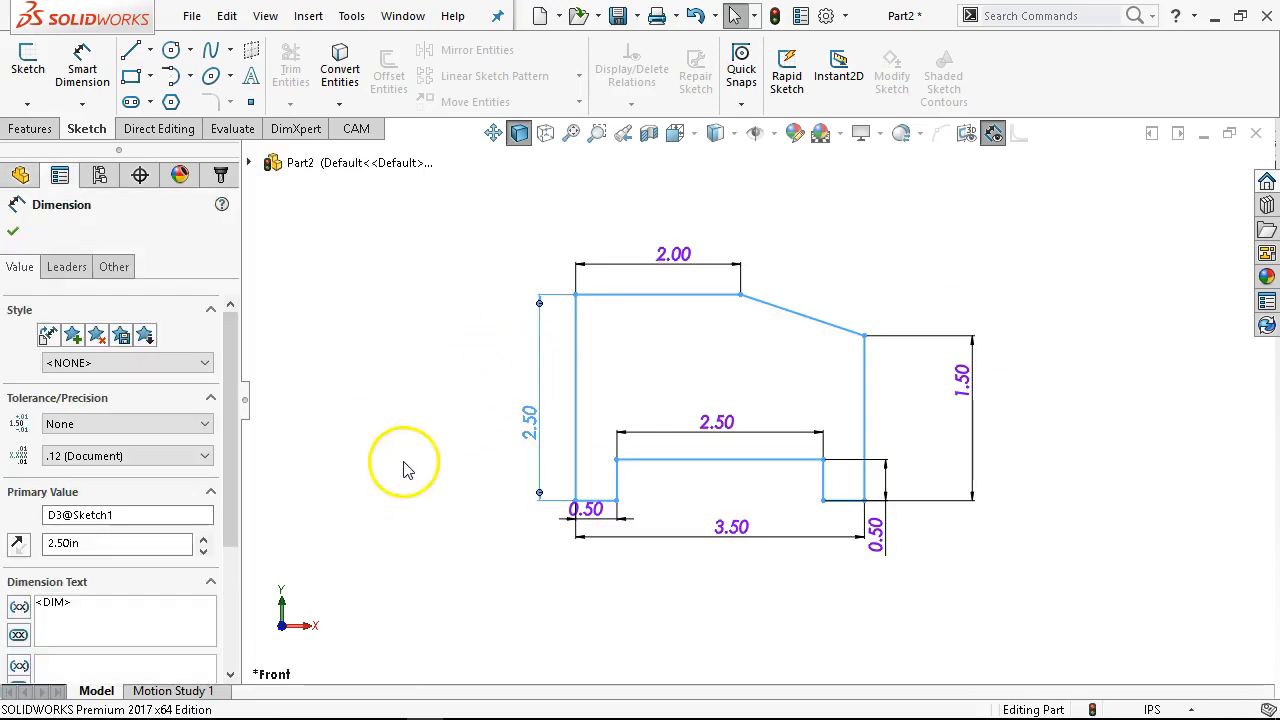
pyautogui.scroll(-3, 236, 430)
pyautogui.click(85, 427)
pyautogui.moveTo(95, 428); pyautogui.dragTo(18, 428)
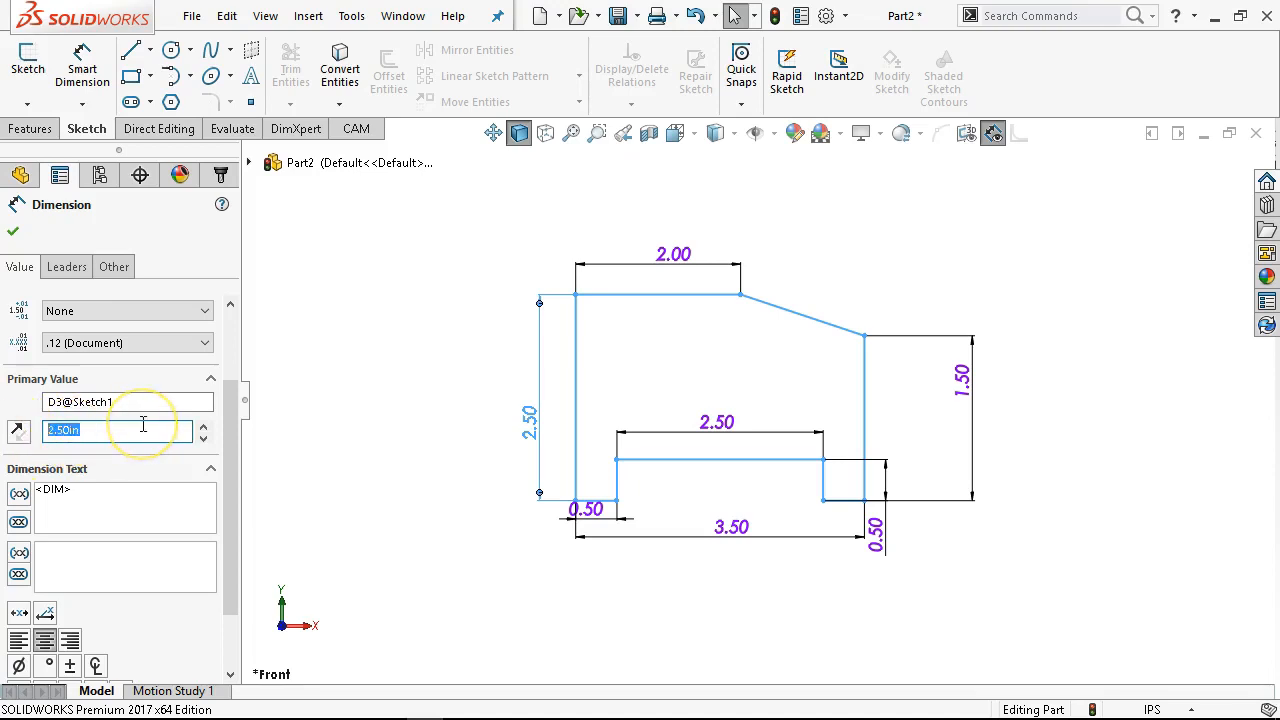
pyautogui.click(17, 432)
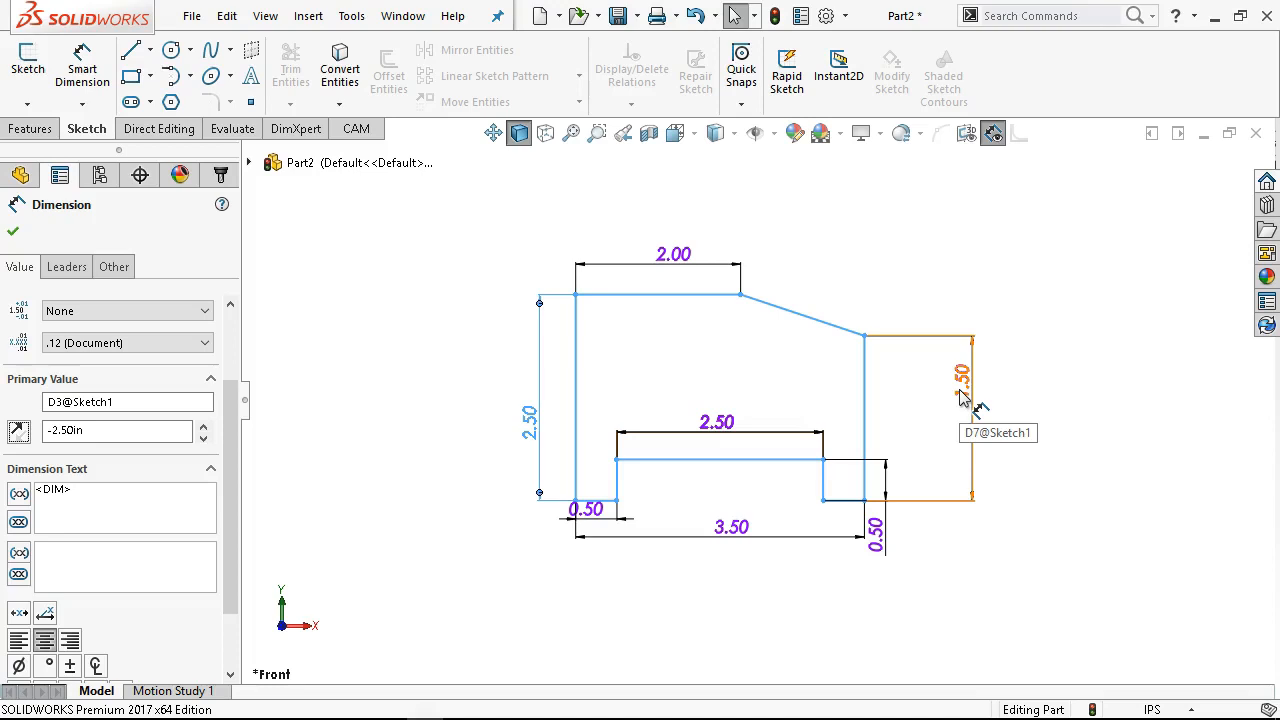
pyautogui.click(13, 237)
pyautogui.click(774, 15)
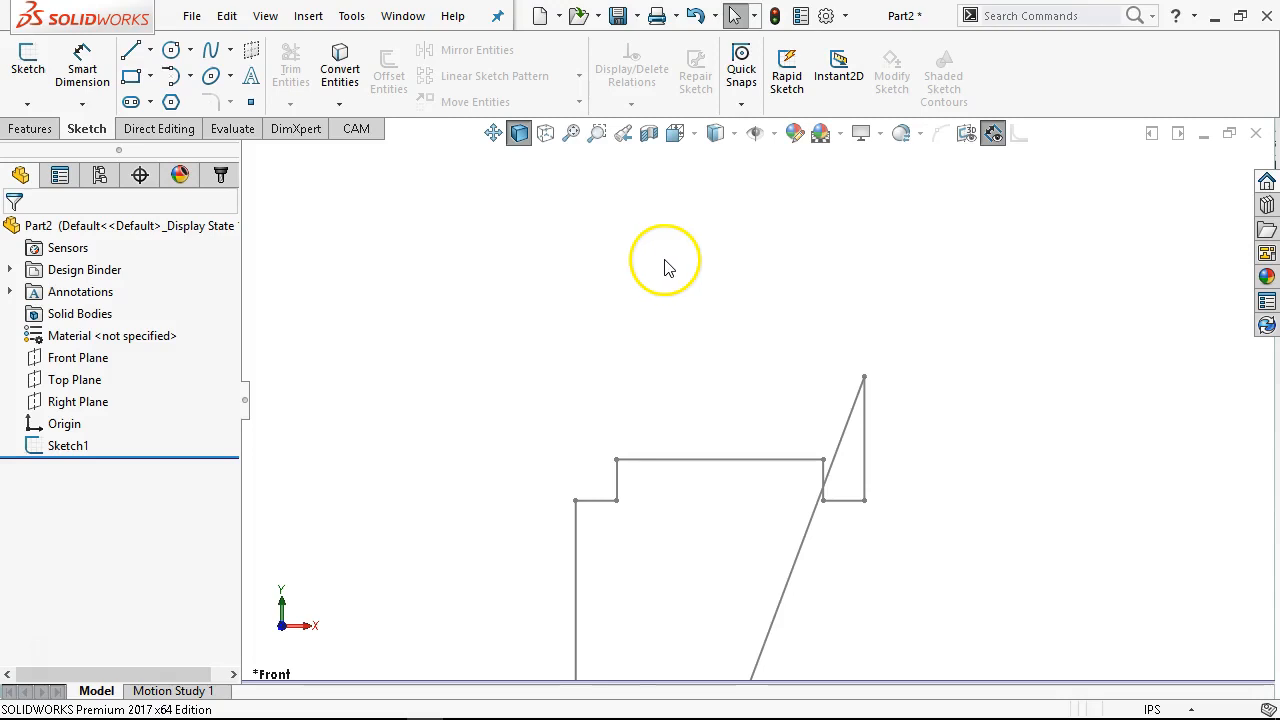
# Reverse the left vertical edge's height dimension back through its Modify dialog without entering Sketch1, and regenerate the model.
pyautogui.scroll(4, 657, 402)
pyautogui.scroll(-3, 824, 534)
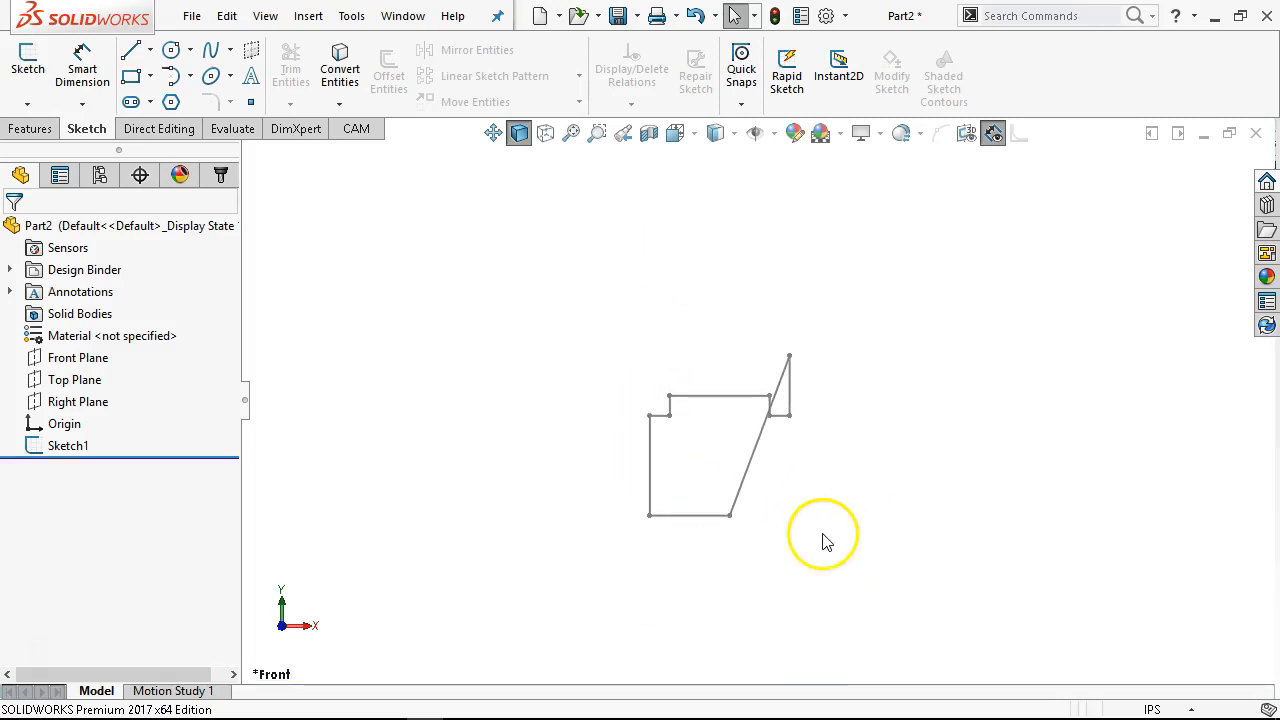
pyautogui.scroll(-3, 632, 428)
pyautogui.scroll(-2, 840, 257)
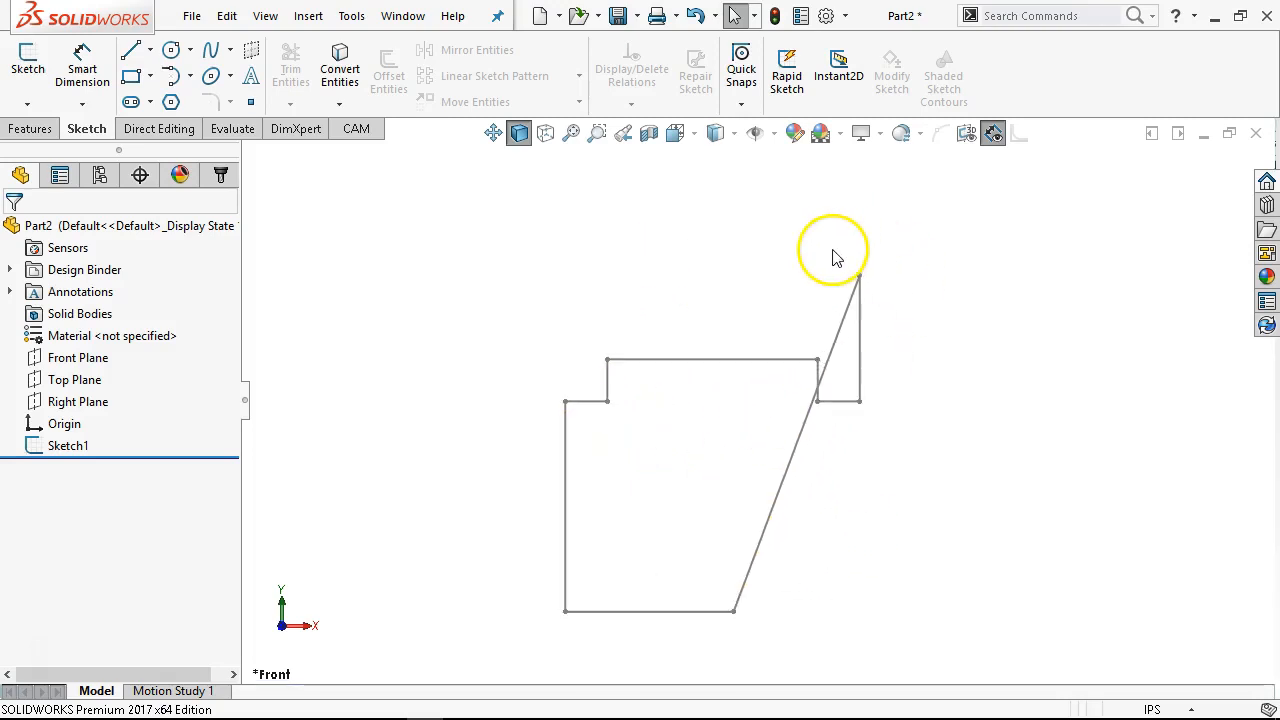
pyautogui.doubleClick(70, 446)
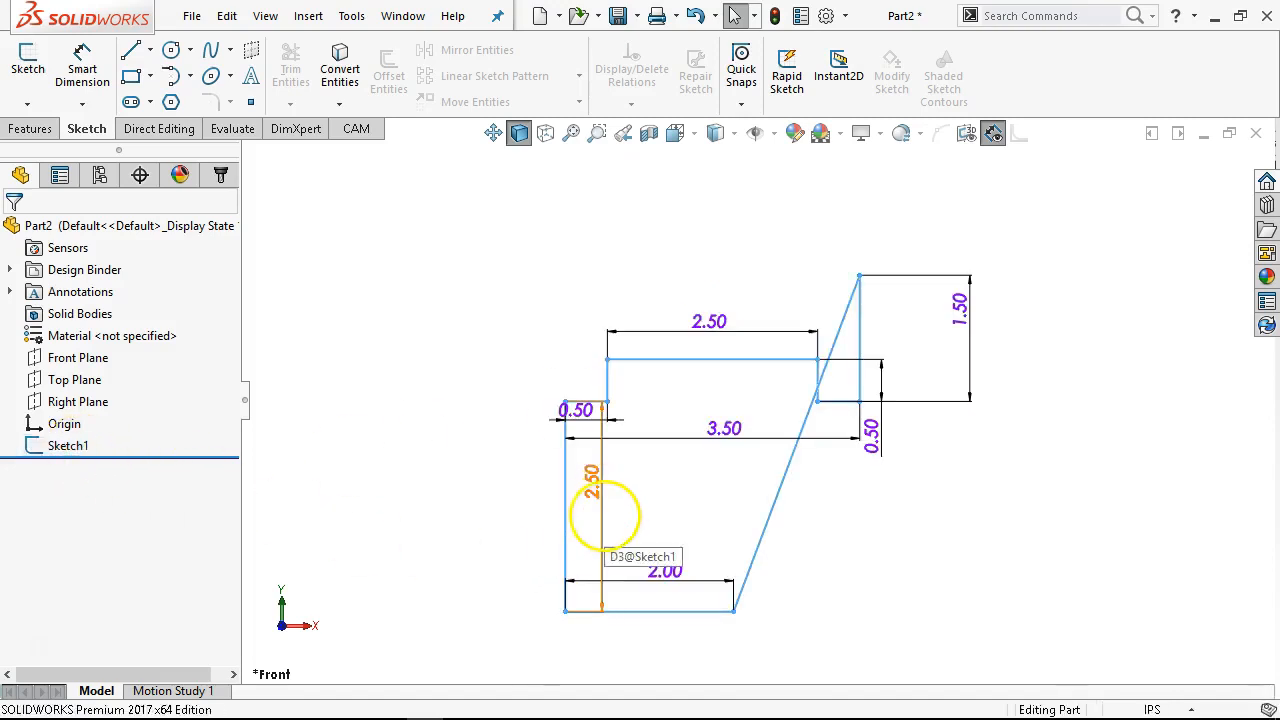
pyautogui.click(604, 516)
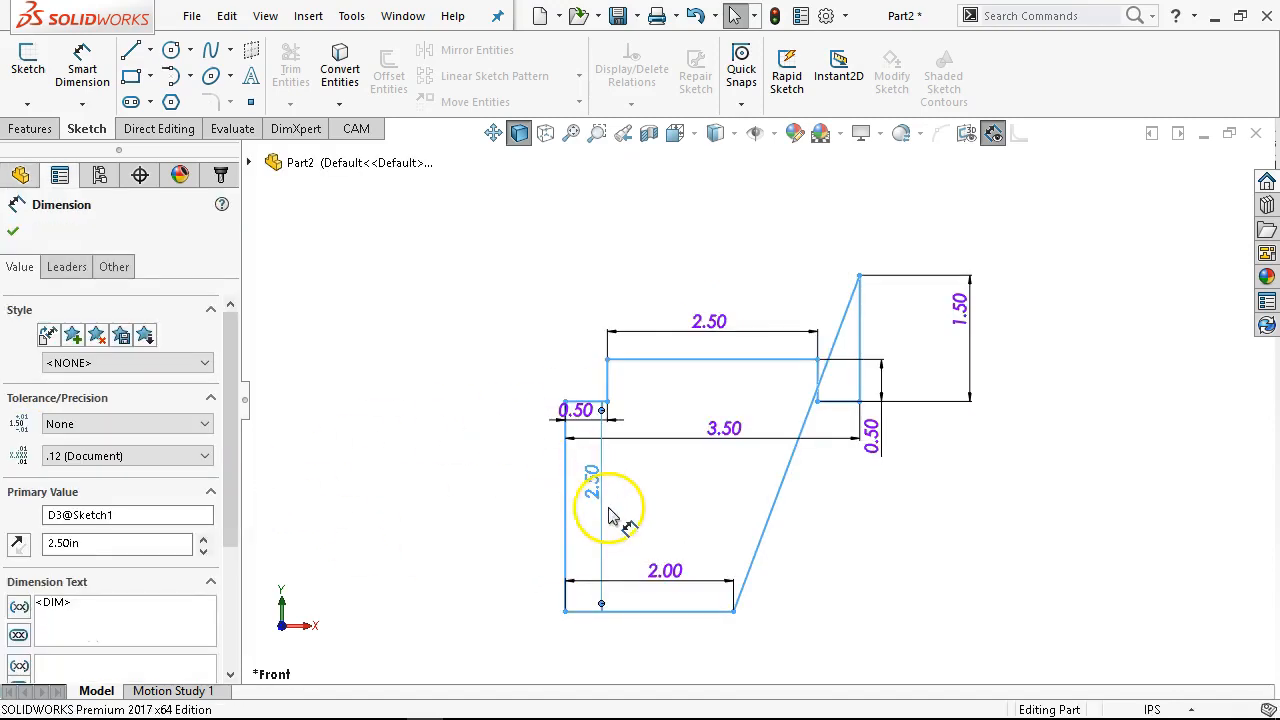
pyautogui.rightClick(600, 505)
pyautogui.click(600, 467)
pyautogui.doubleClick(593, 484)
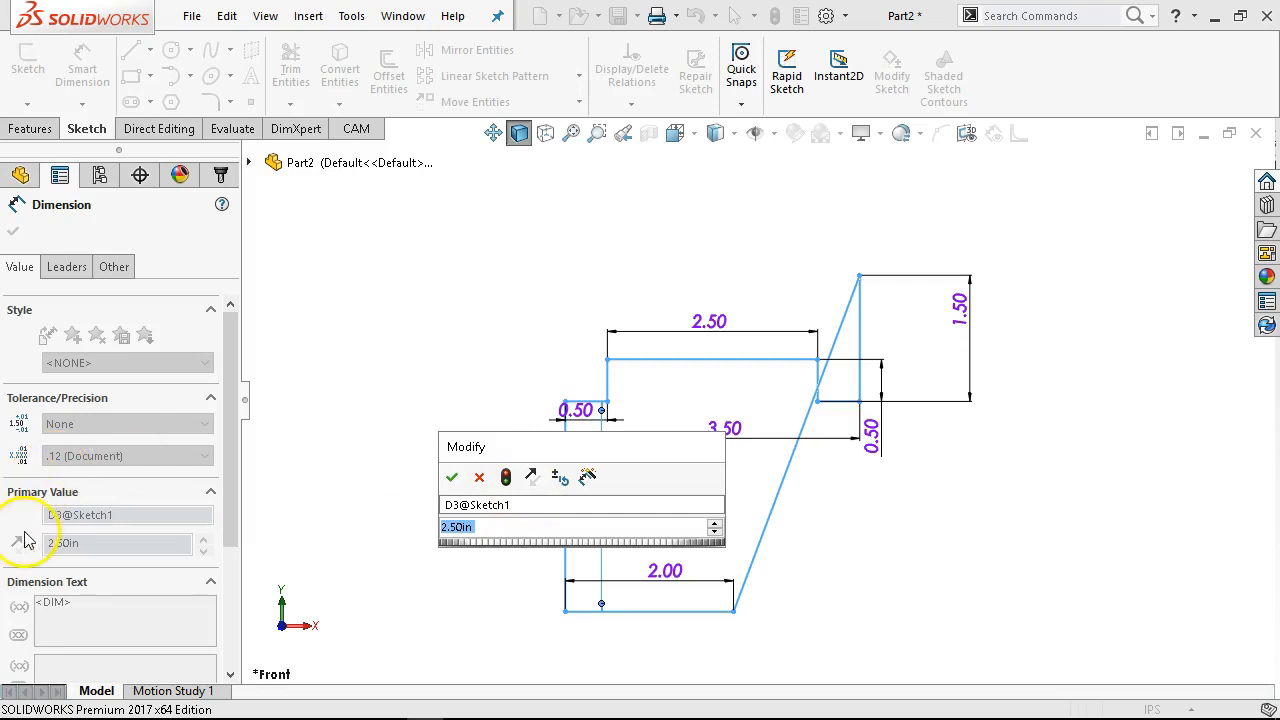
pyautogui.click(536, 479)
pyautogui.click(506, 478)
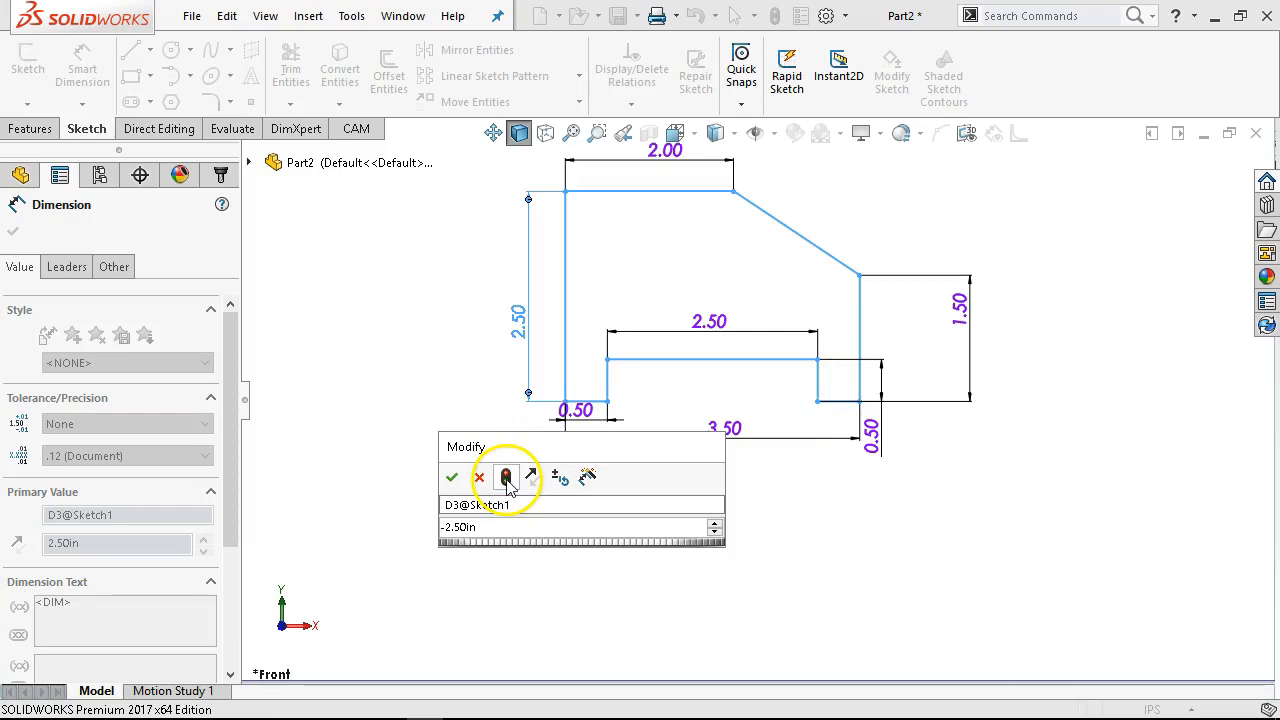
pyautogui.click(451, 477)
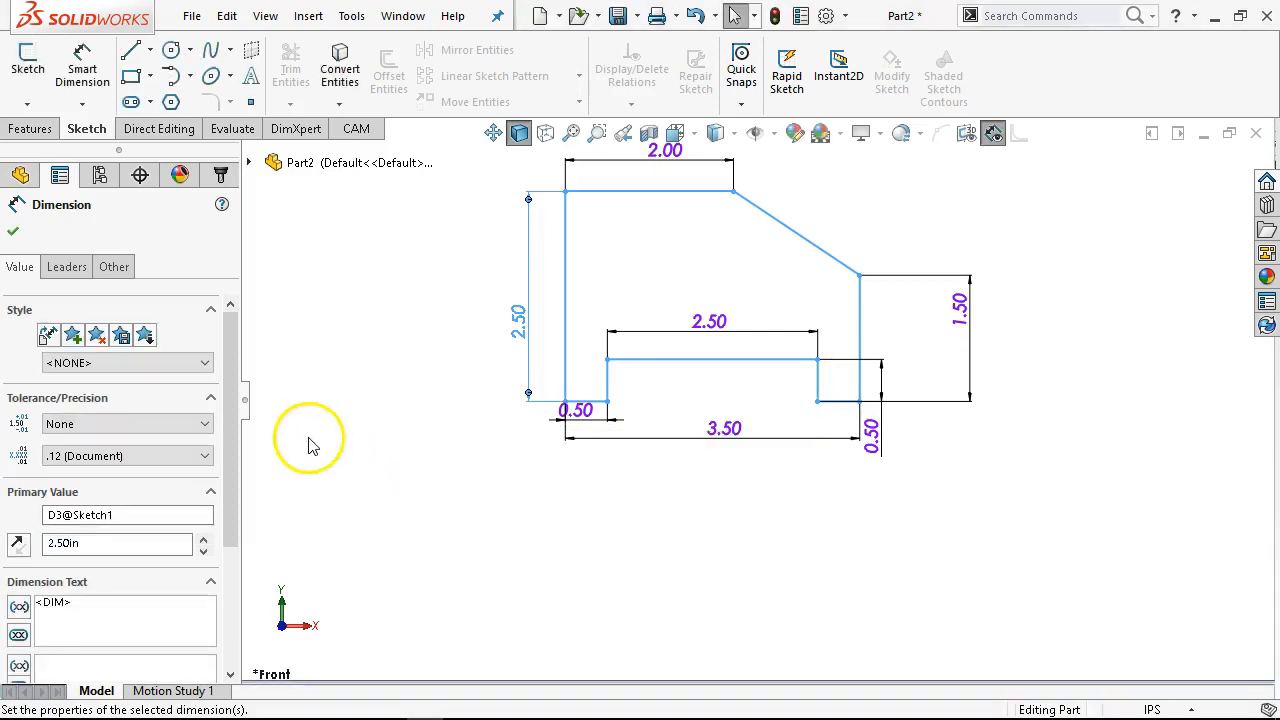
# Move the left foot's 0.50 width dimension and the overall 3.50 width dimension farther below the profile, then clear the selection.
pyautogui.moveTo(567, 425); pyautogui.dragTo(571, 457)
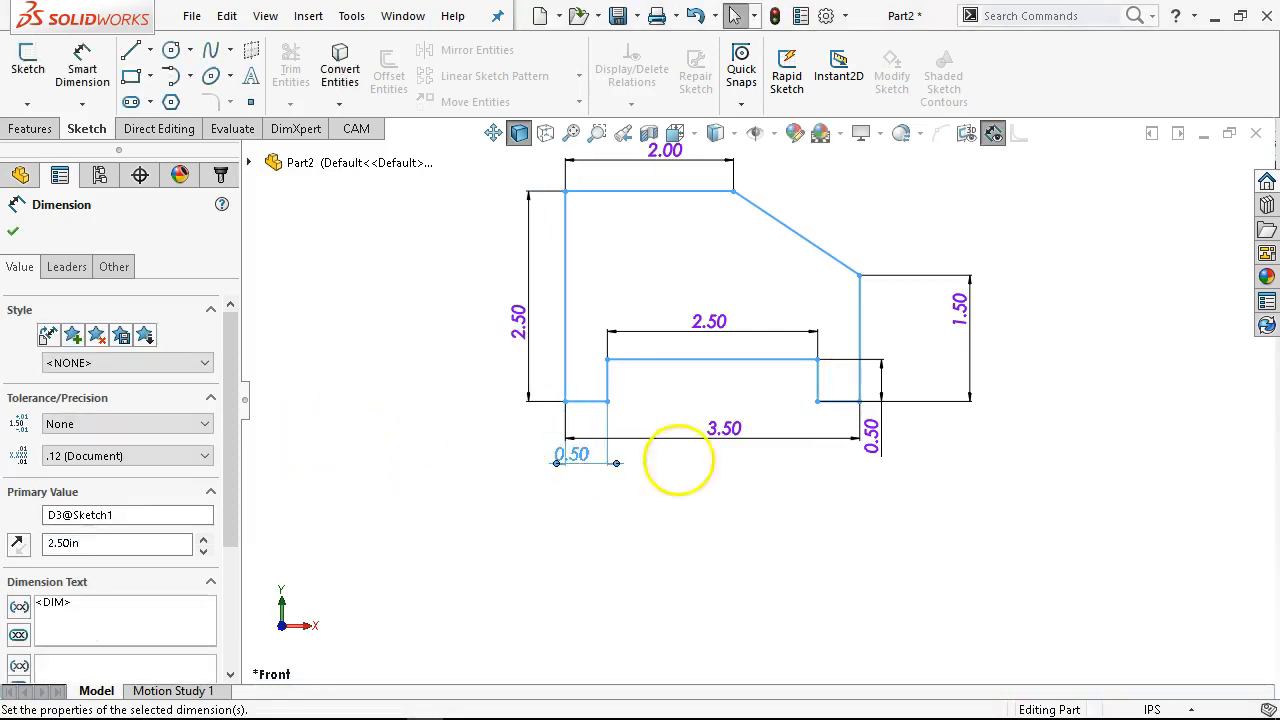
pyautogui.moveTo(735, 448); pyautogui.dragTo(737, 491)
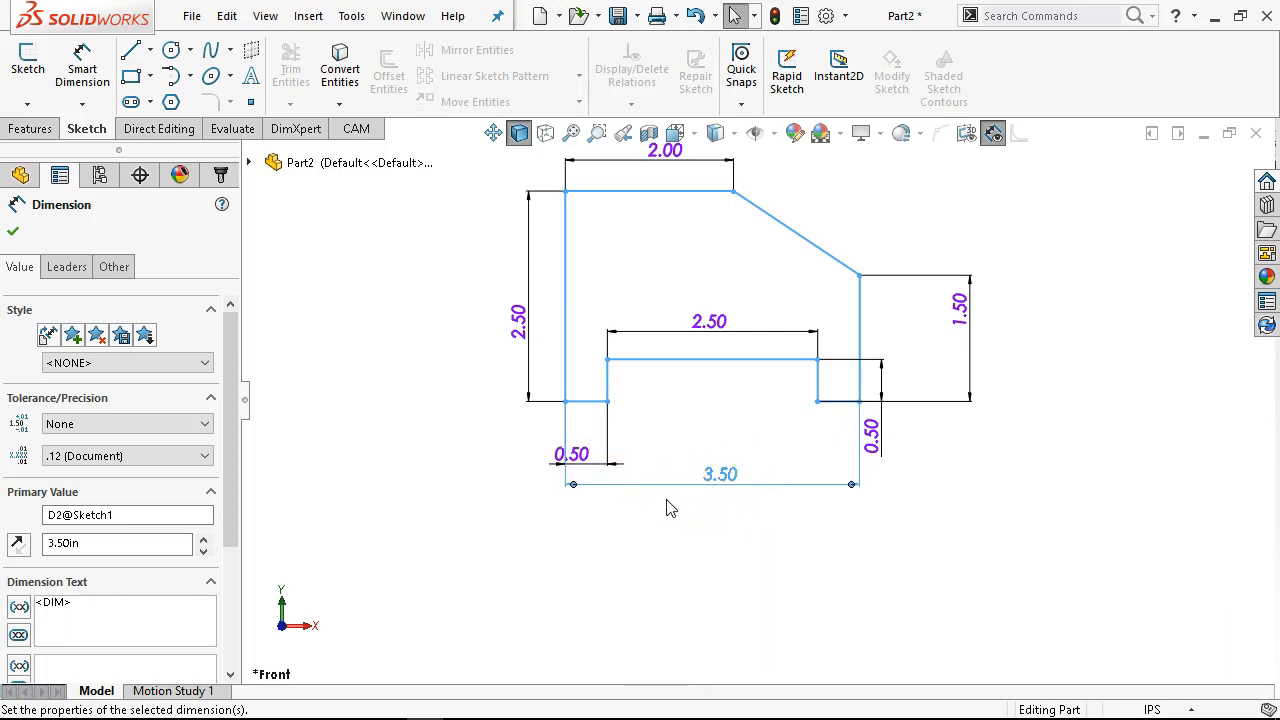
pyautogui.press('f')
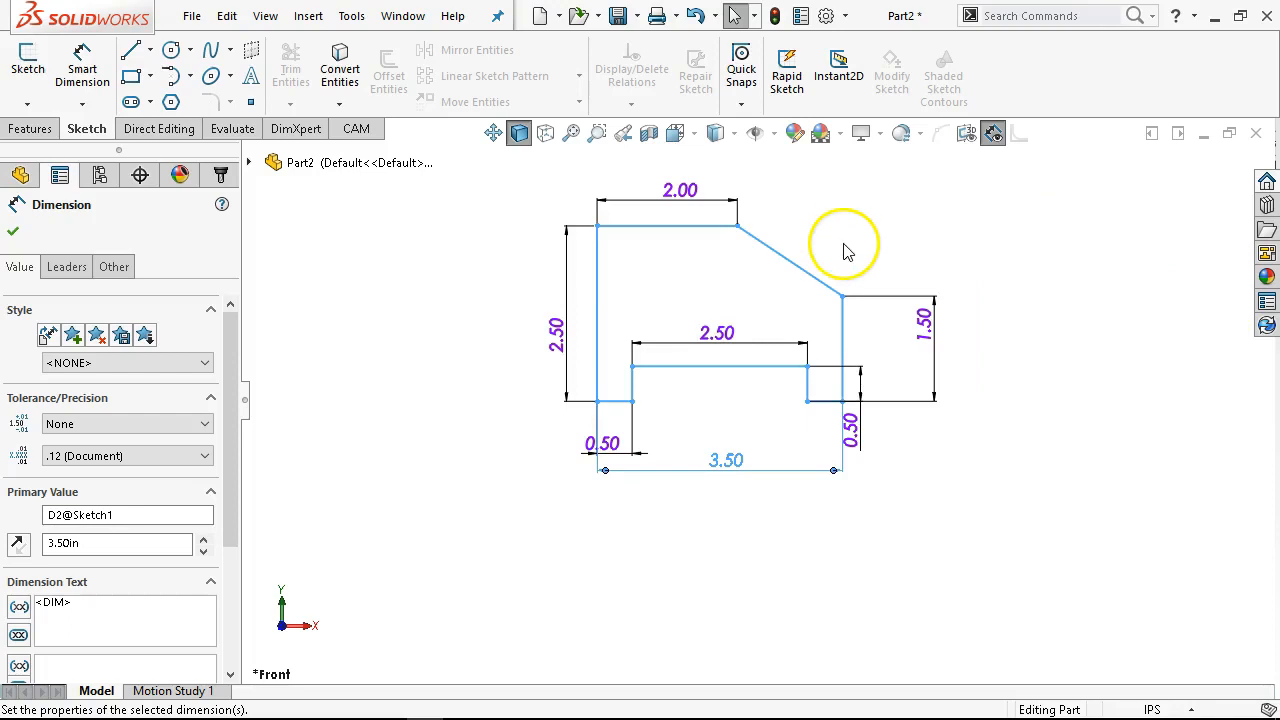
pyautogui.click(1142, 257)
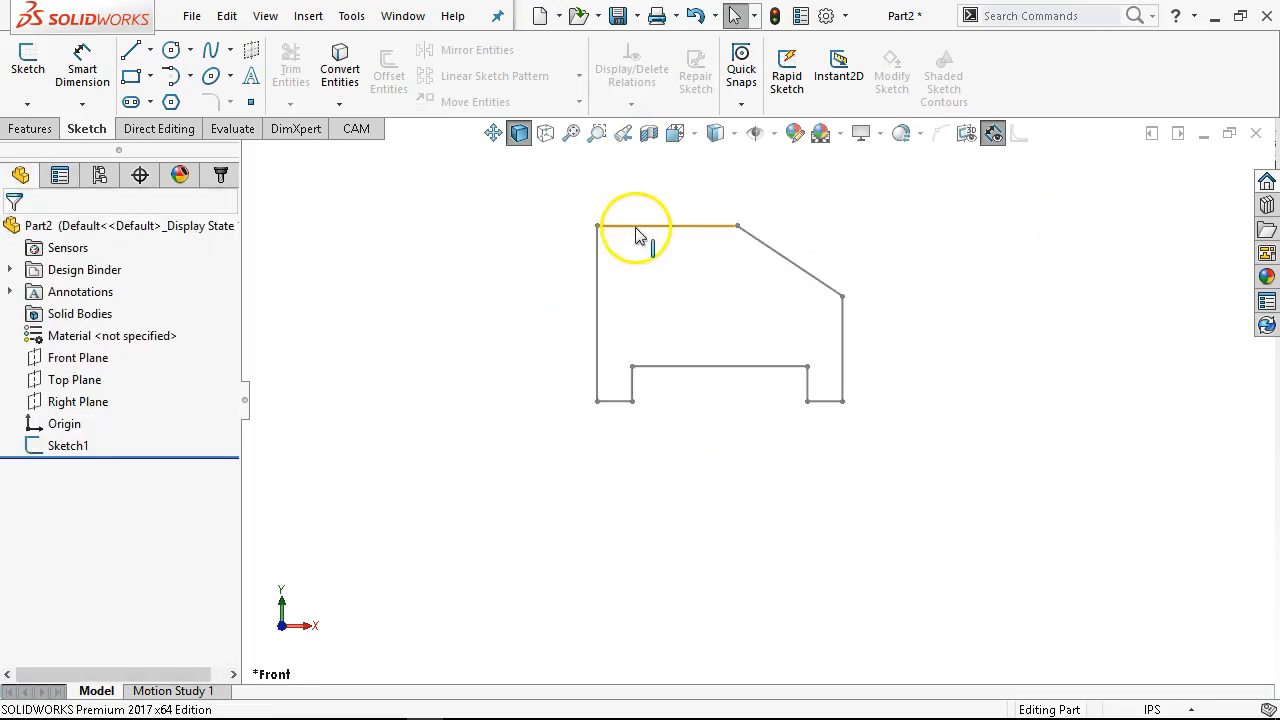
# Unlock the CommandManager and toolbars in the customization options, then reopen the options to check the lock setting and cancel them.
pyautogui.scroll(-1, 717, 180)
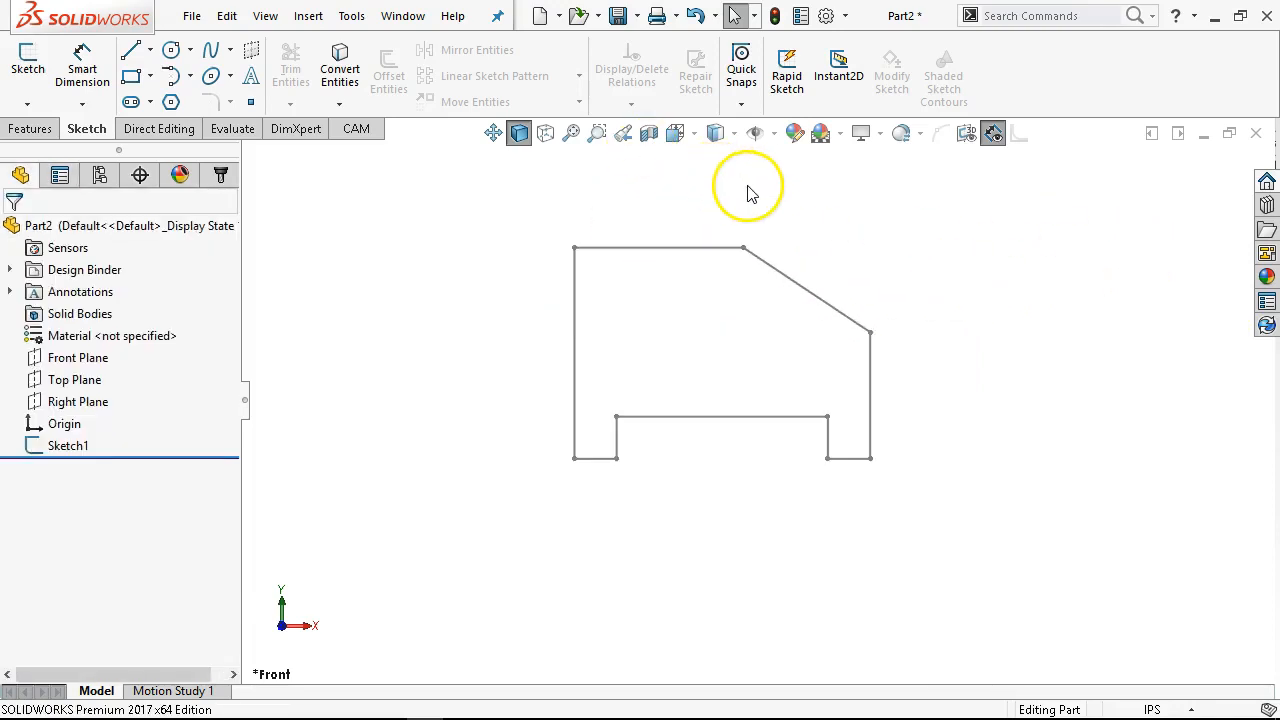
pyautogui.rightClick(1015, 88)
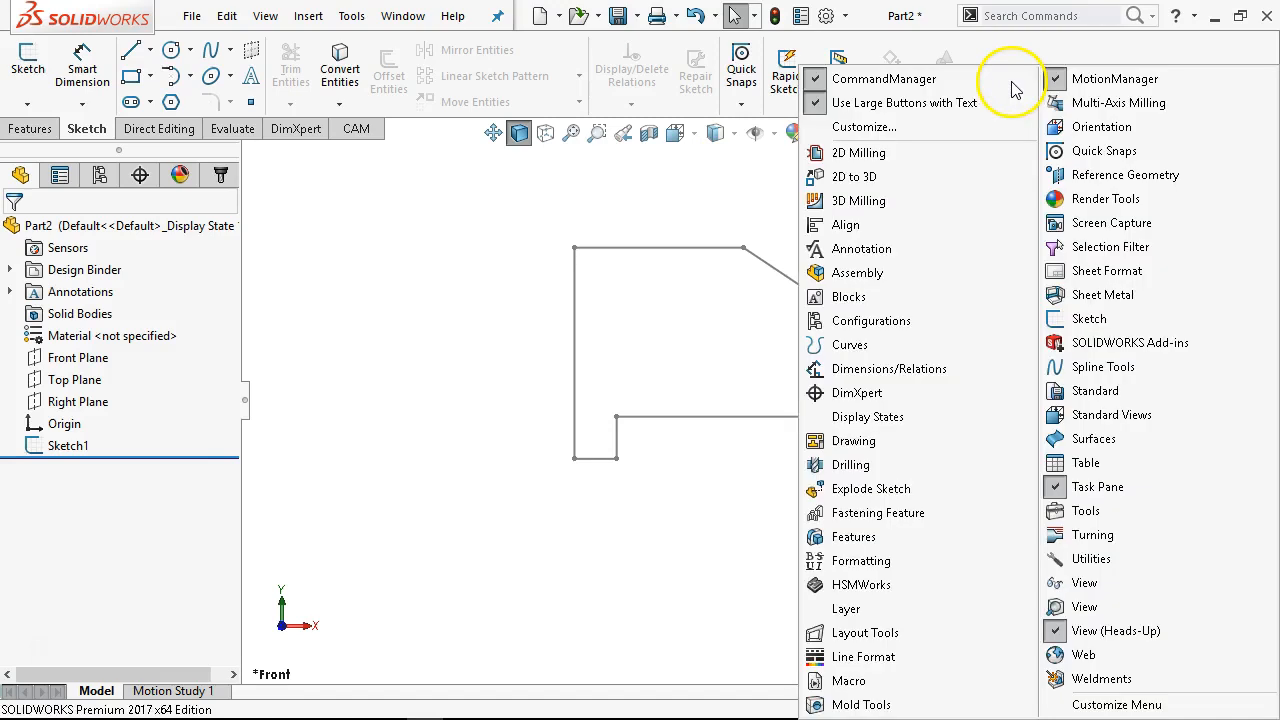
pyautogui.click(888, 128)
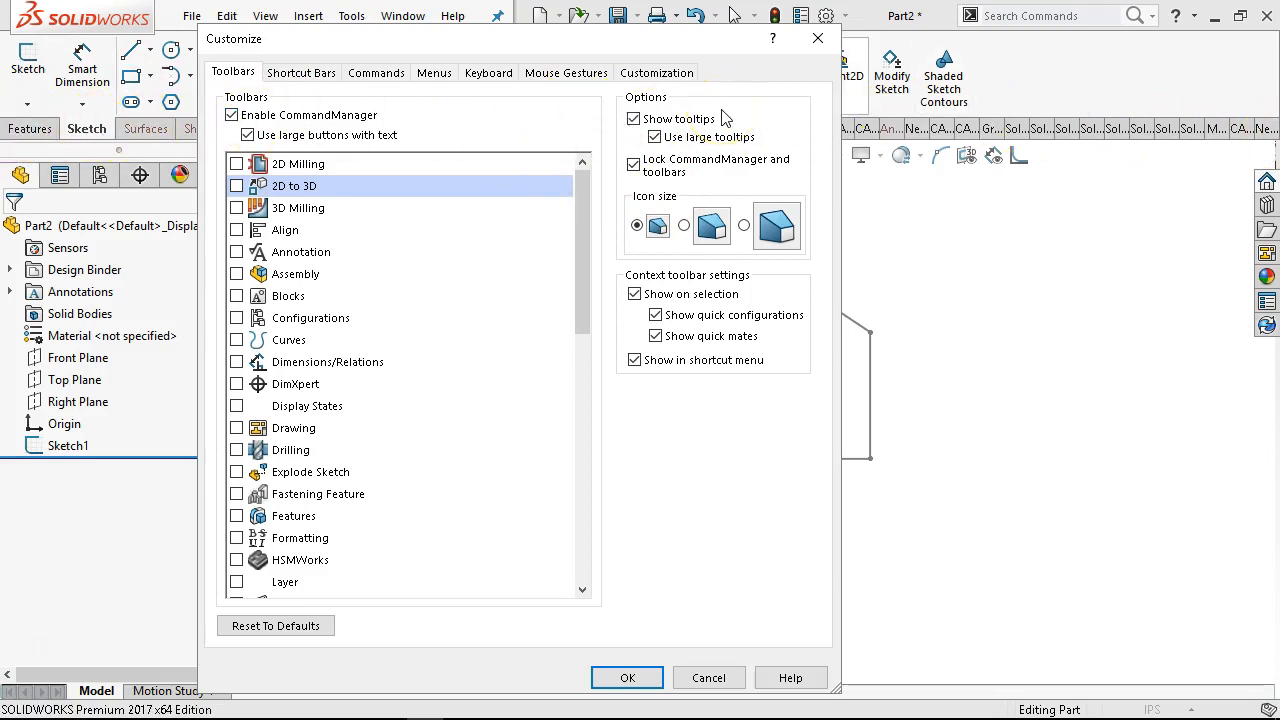
pyautogui.click(633, 164)
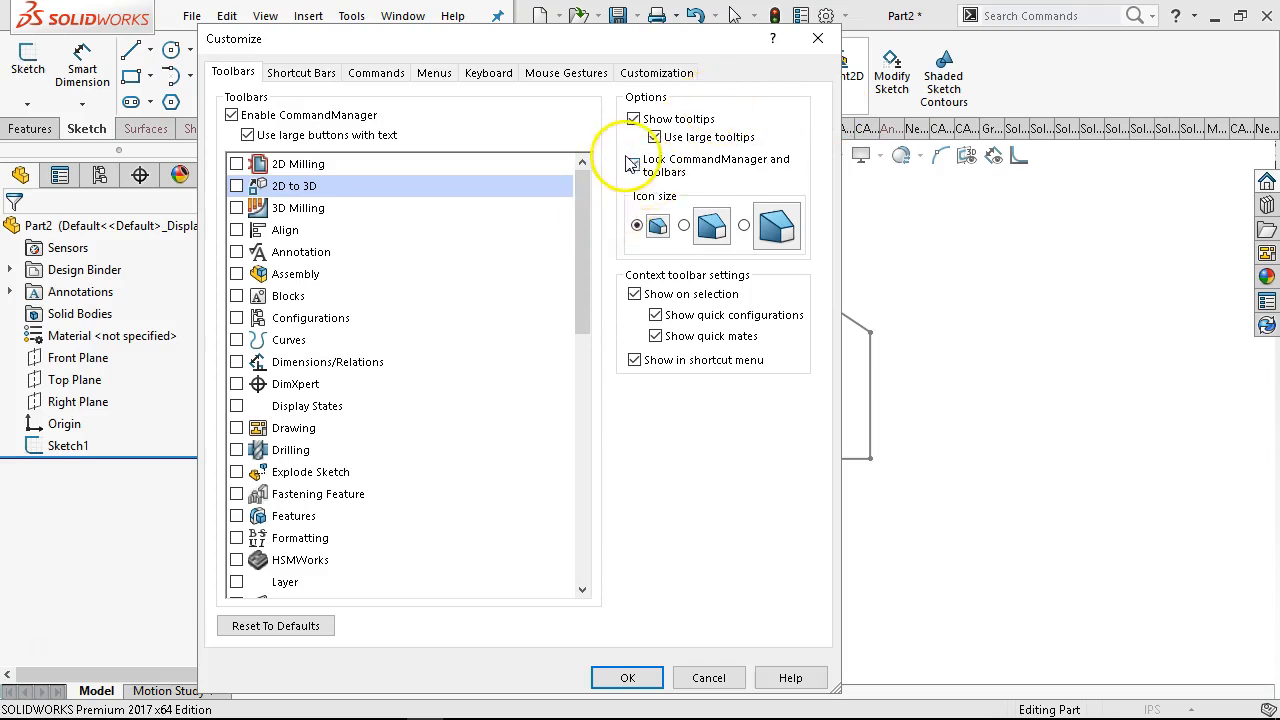
pyautogui.click(628, 678)
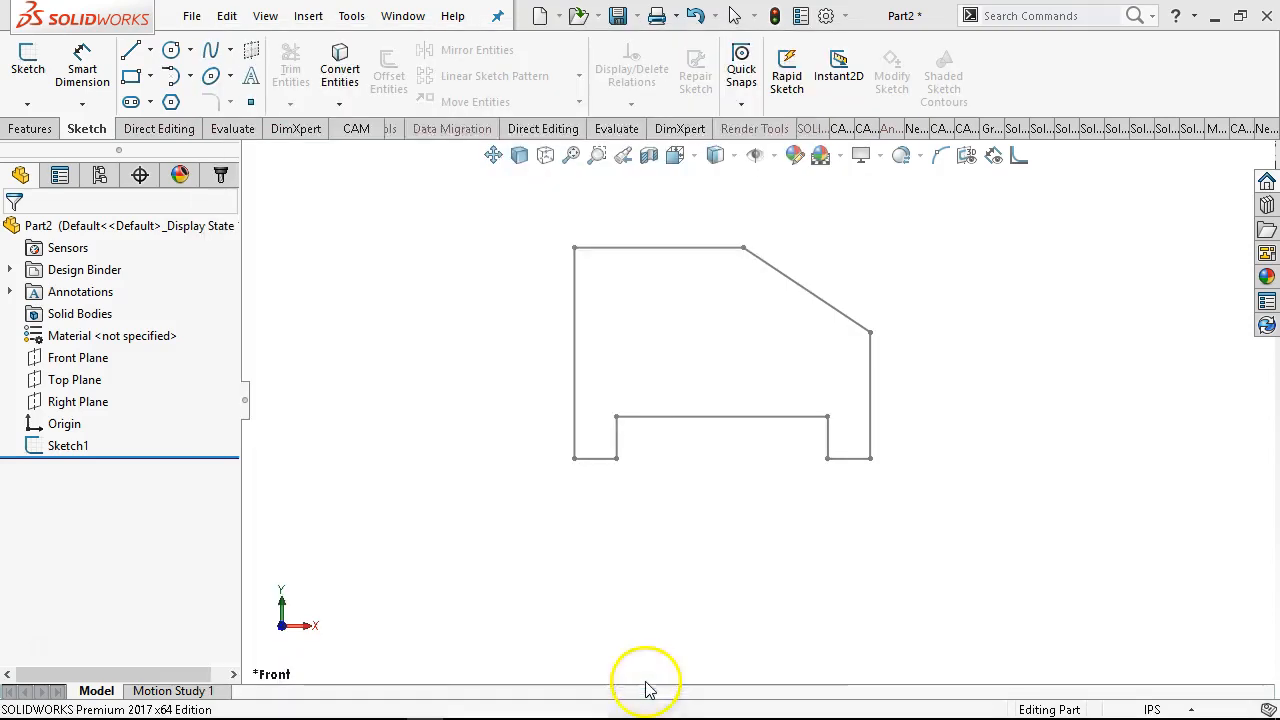
pyautogui.rightClick(983, 108)
pyautogui.click(900, 127)
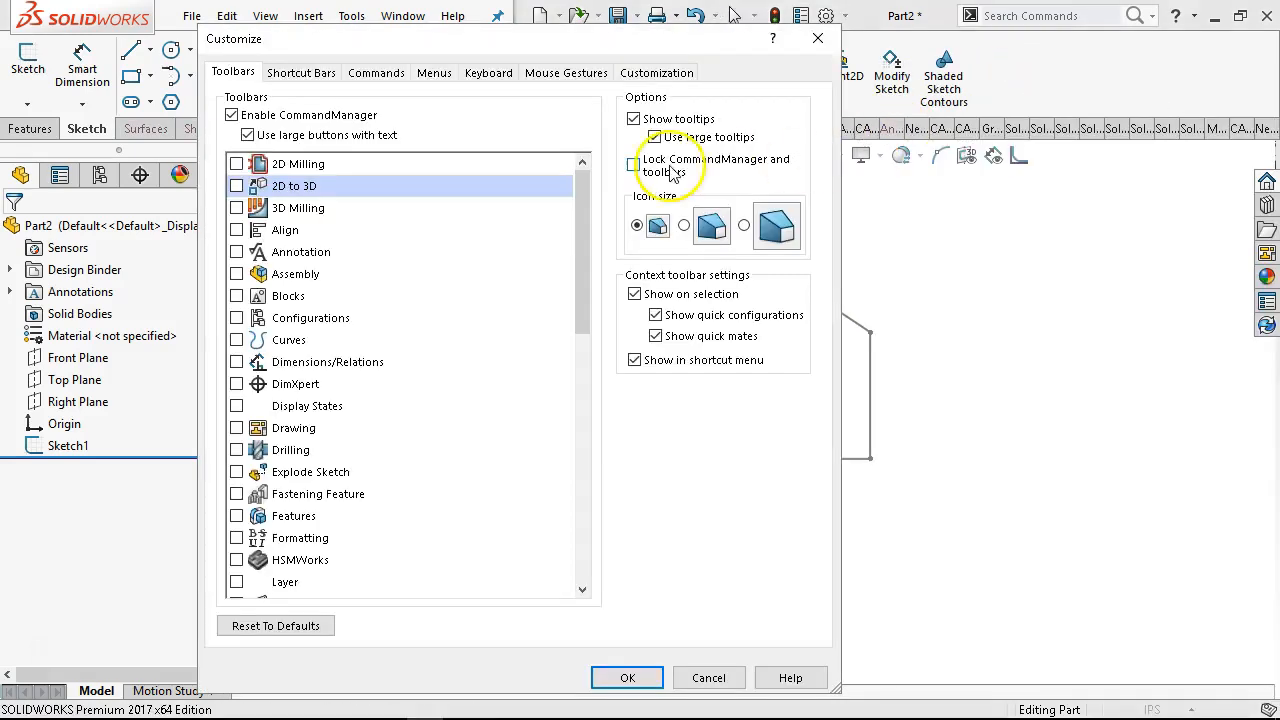
pyautogui.click(708, 678)
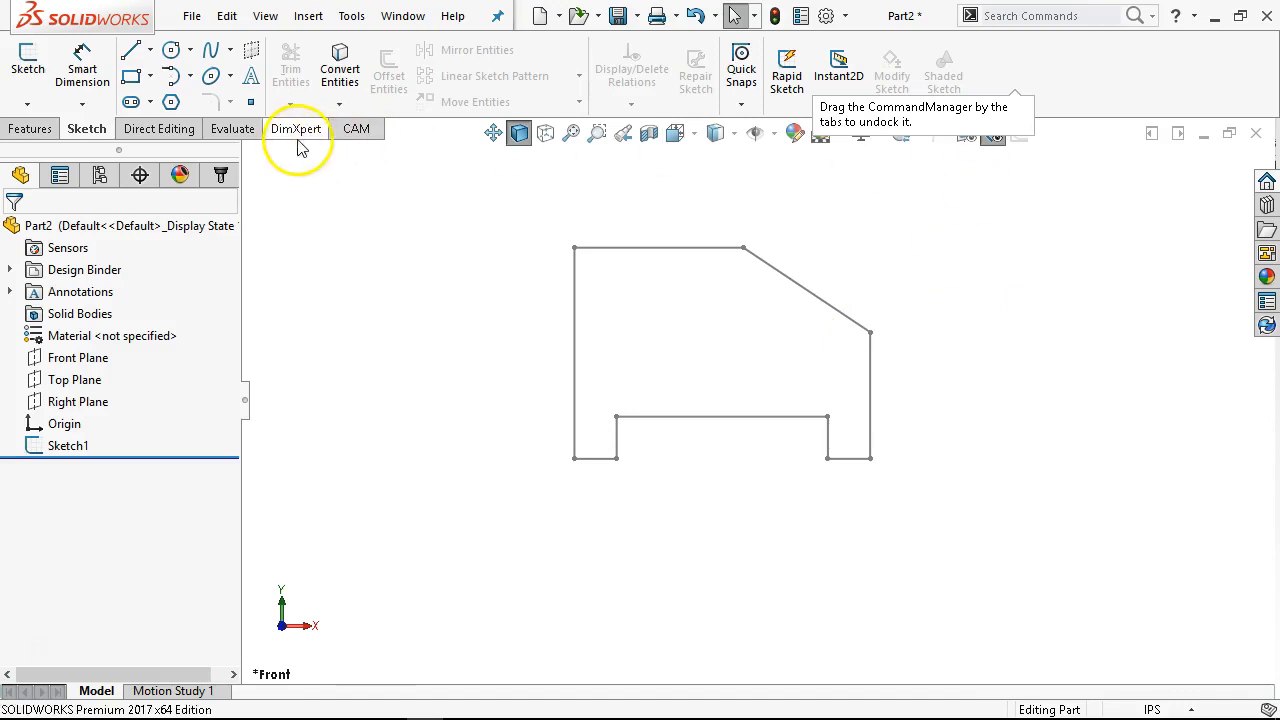
# Undock the CommandManager, reposition it as a floating palette over the graphics area, and dock it back above the graphics area, twice.
pyautogui.moveTo(300, 132); pyautogui.dragTo(351, 211)
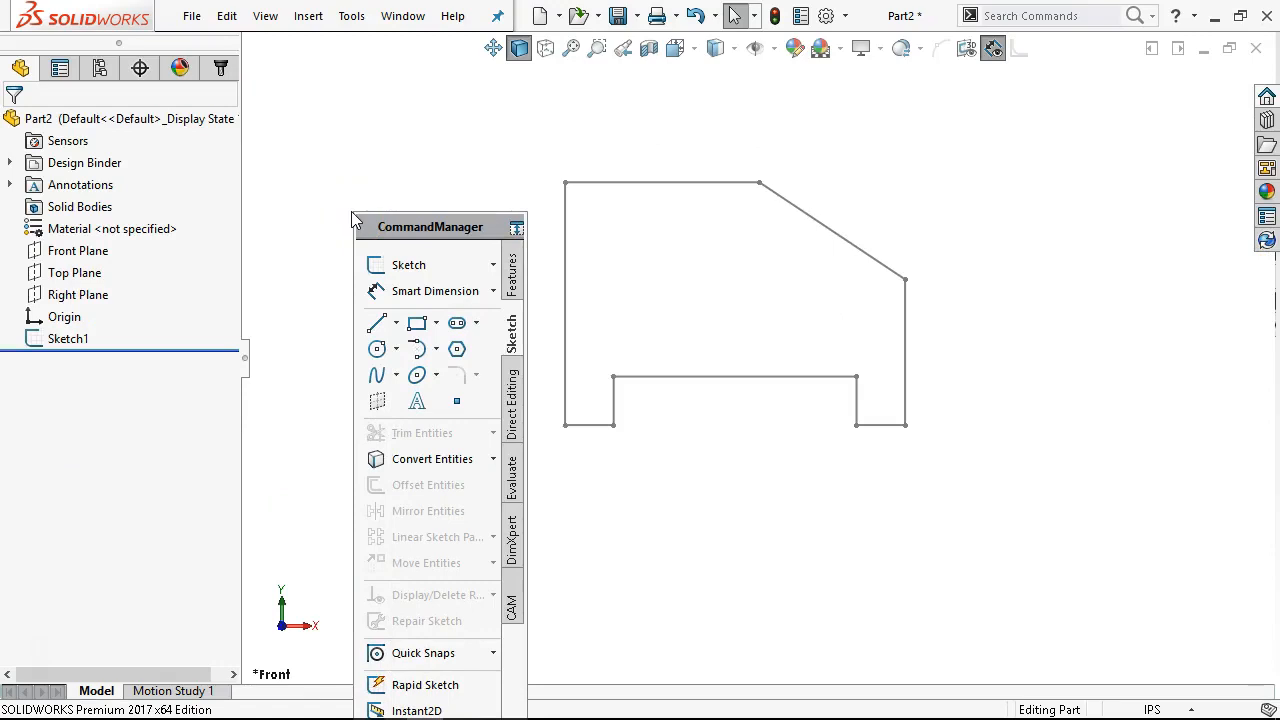
pyautogui.moveTo(400, 226); pyautogui.dragTo(338, 67)
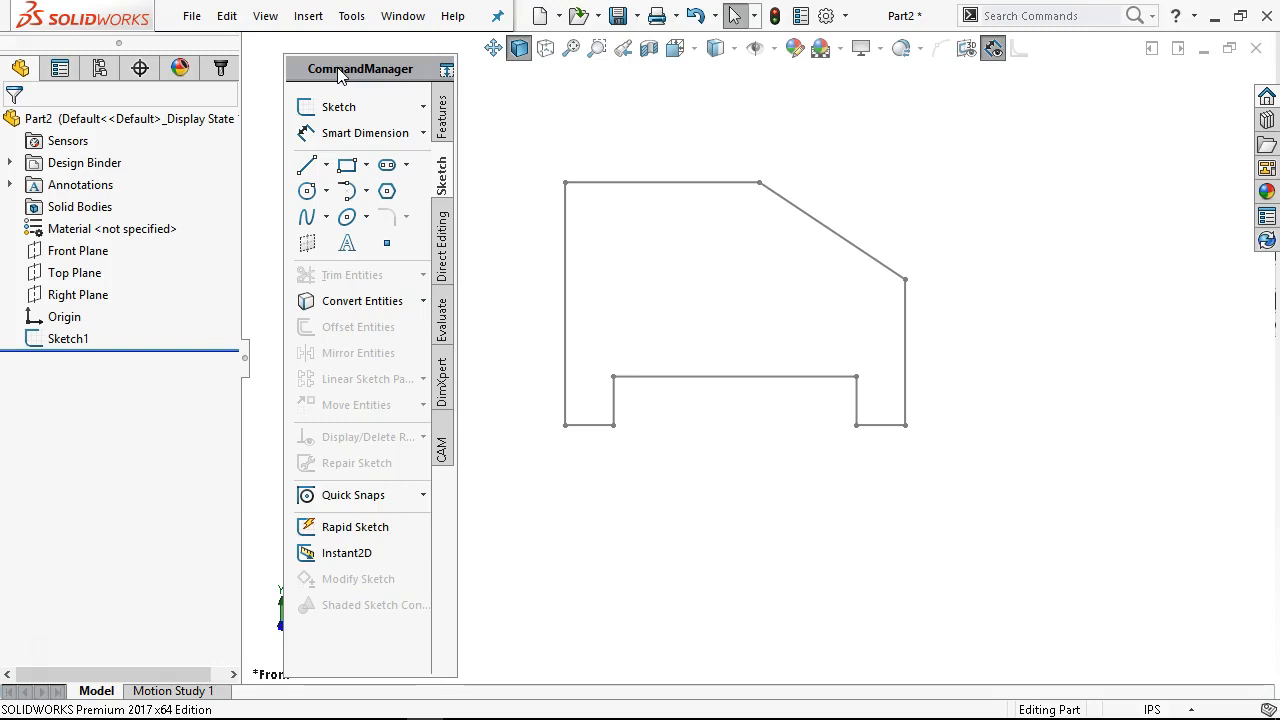
pyautogui.moveTo(338, 68); pyautogui.dragTo(384, 79)
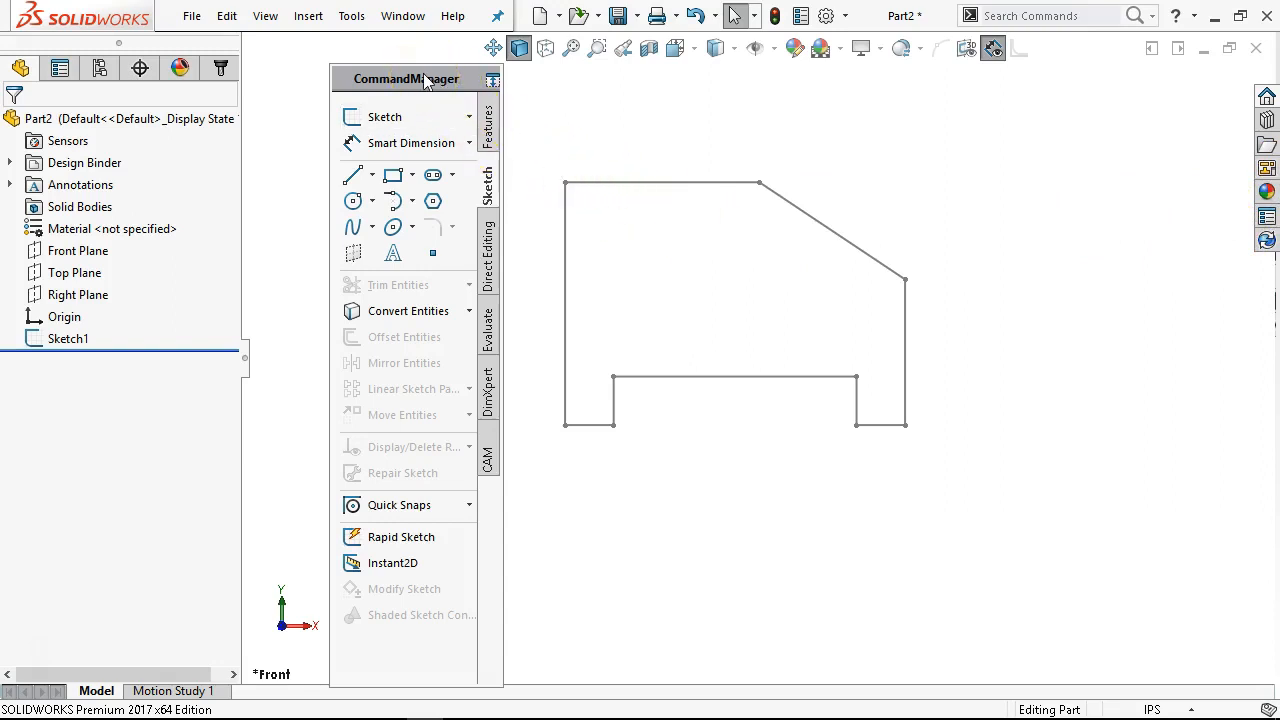
pyautogui.moveTo(419, 75)
pyautogui.mouseDown()
pyautogui.moveTo(509, 157)
pyautogui.moveTo(146, 372)
pyautogui.moveTo(40, 370)
pyautogui.moveTo(643, 71)
pyautogui.moveTo(746, 149)
pyautogui.moveTo(1232, 330)
pyautogui.moveTo(893, 190)
pyautogui.moveTo(643, 67)
pyautogui.mouseUp()
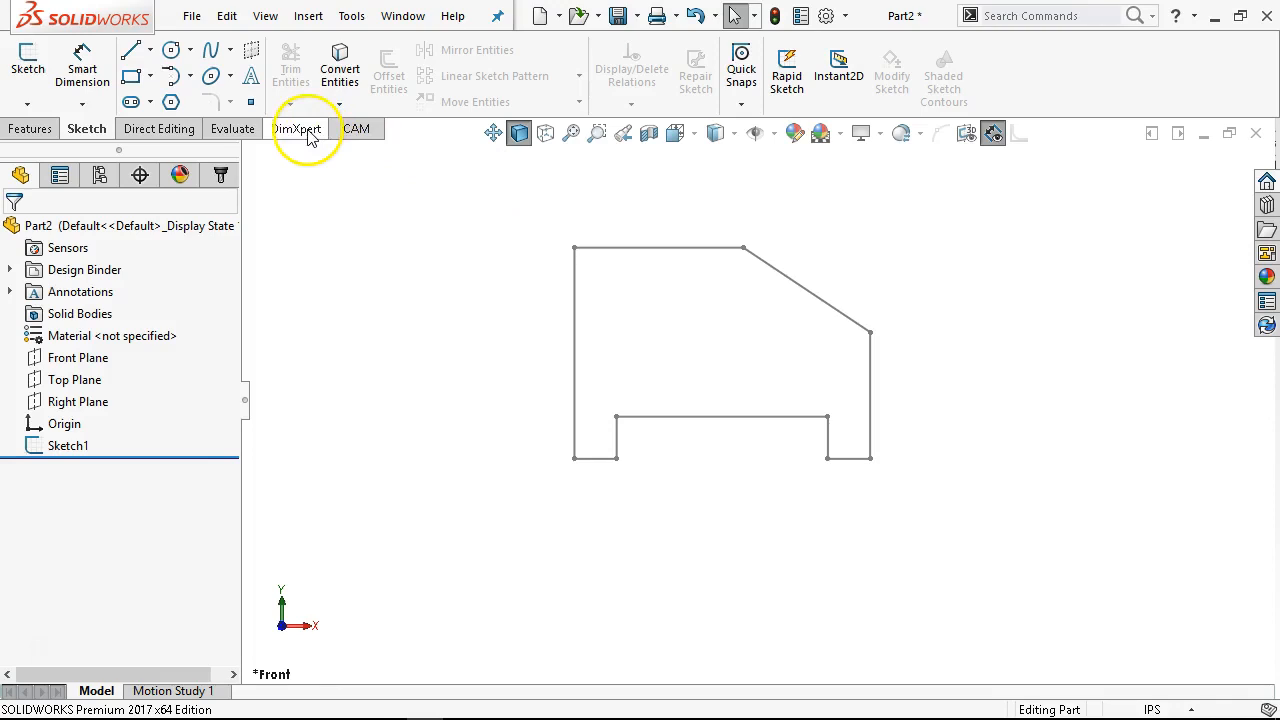
pyautogui.moveTo(290, 138); pyautogui.dragTo(310, 158)
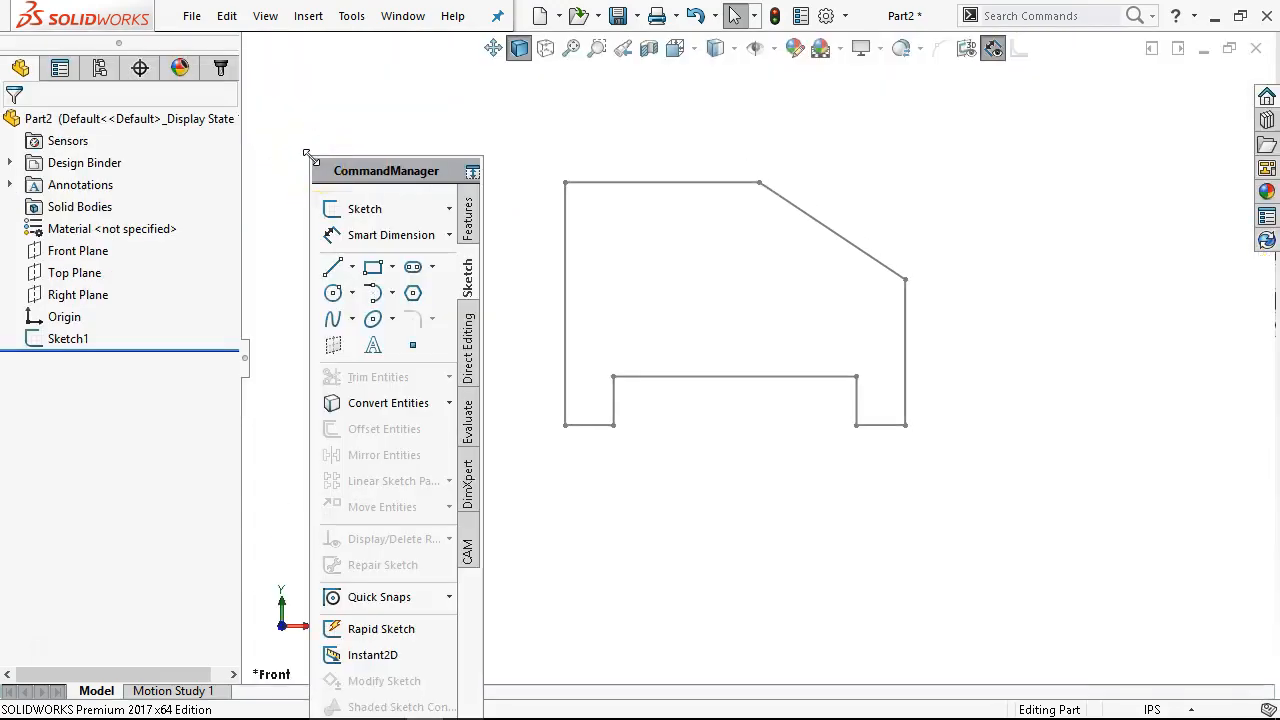
pyautogui.moveTo(380, 171); pyautogui.dragTo(648, 98)
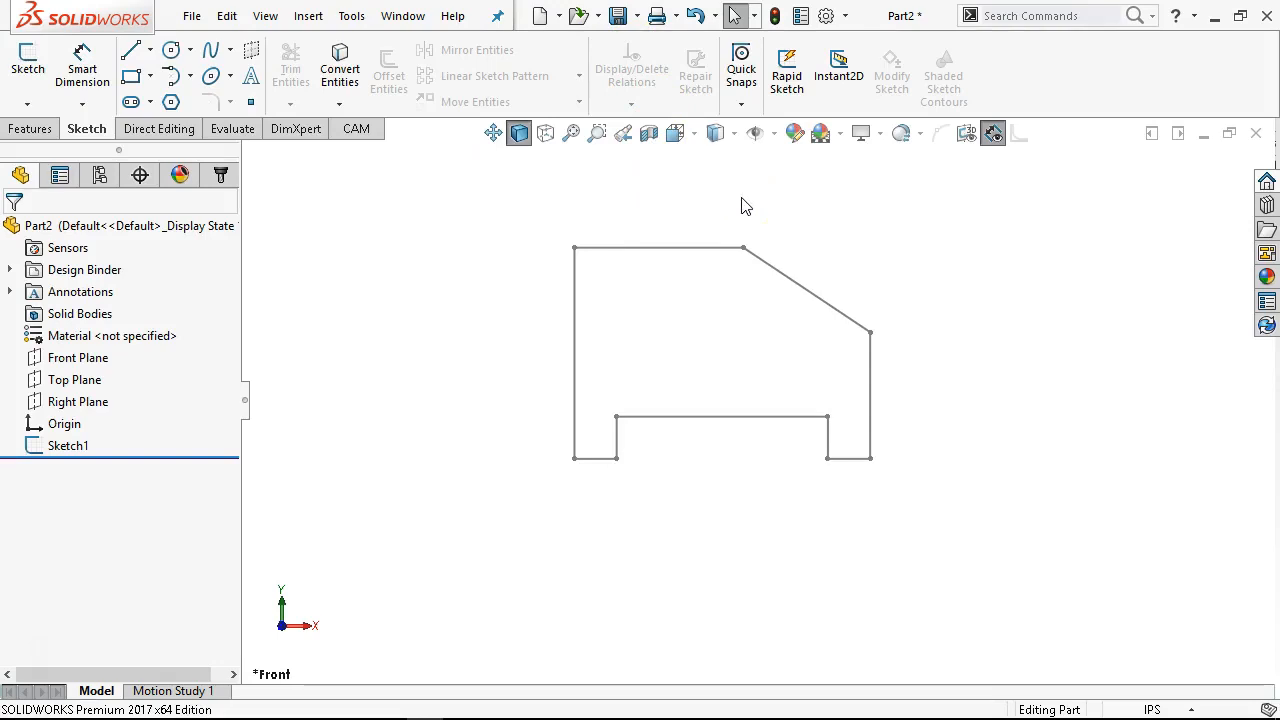
# Lock the CommandManager and toolbars again in the customization options.
pyautogui.rightClick(1004, 79)
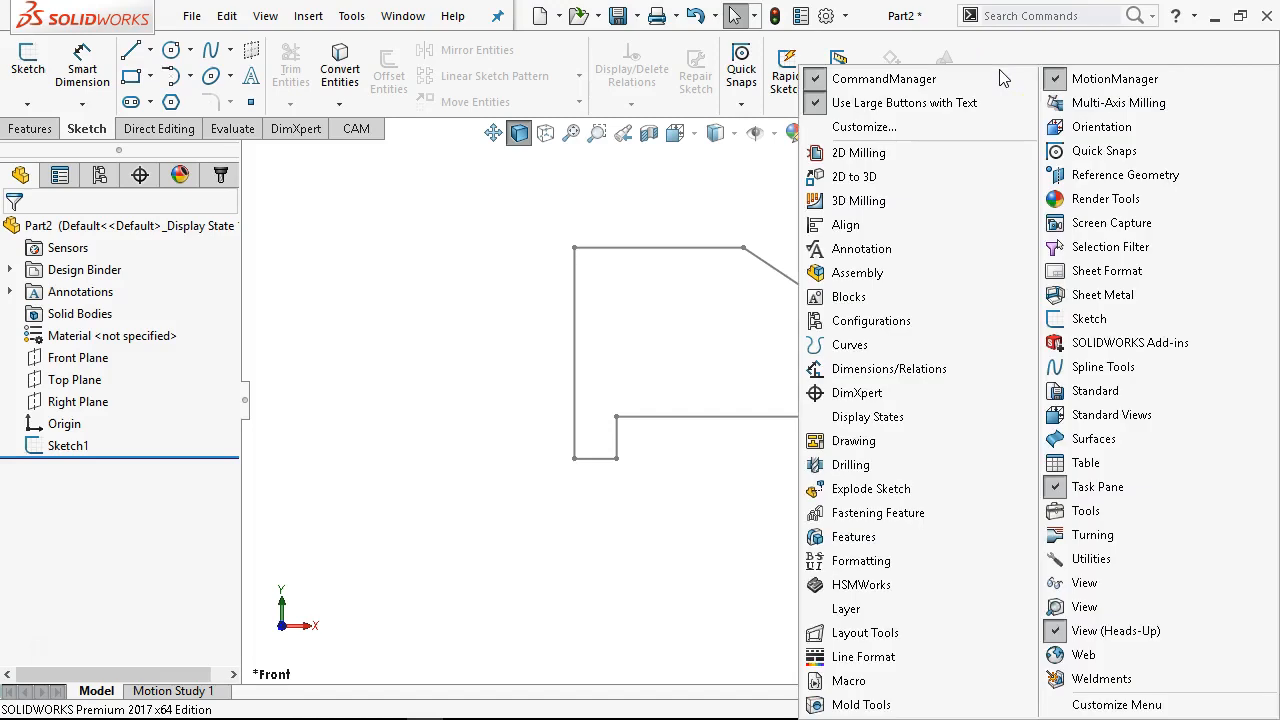
pyautogui.click(864, 127)
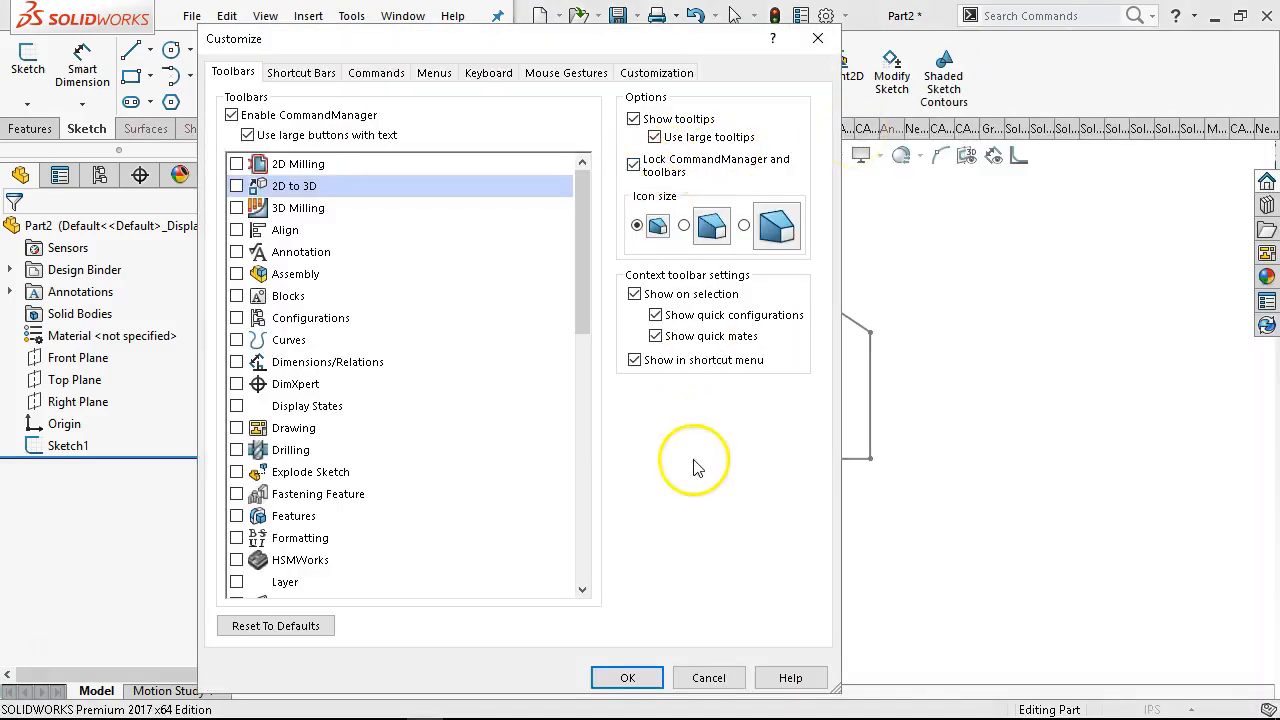
pyautogui.click(640, 680)
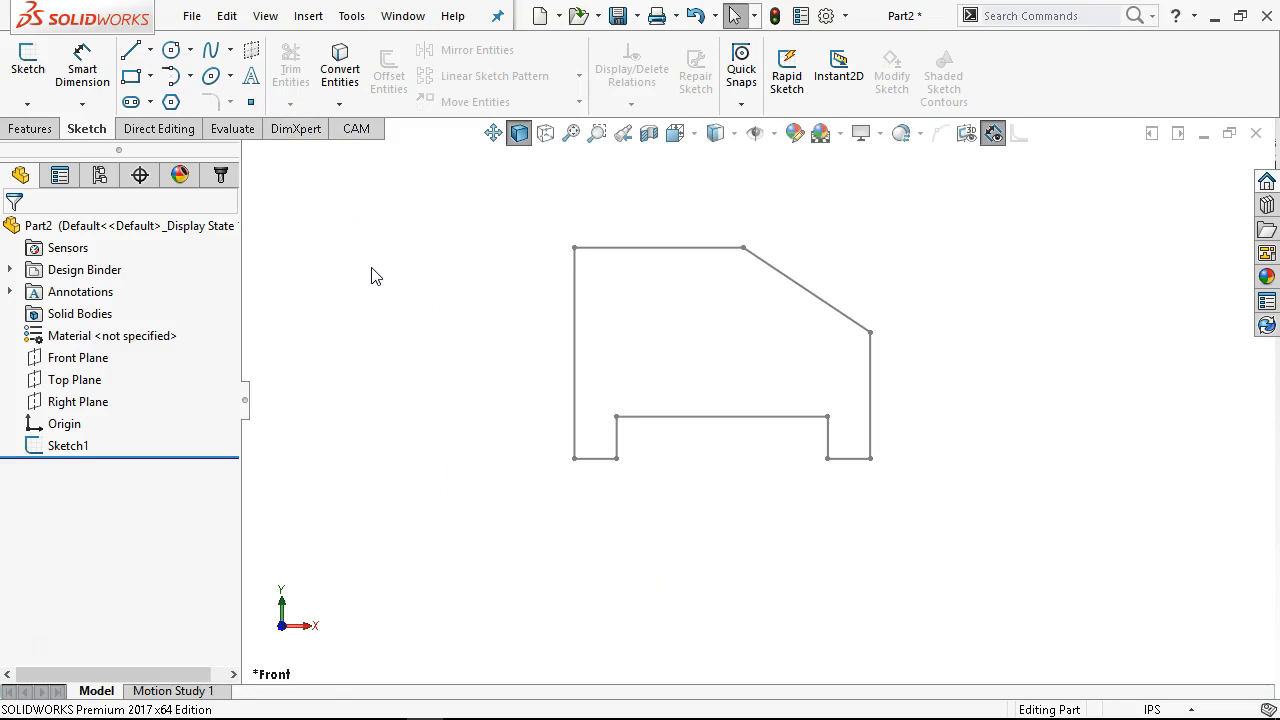
# Turn off large buttons with text for the CommandManager.
pyautogui.rightClick(1060, 62)
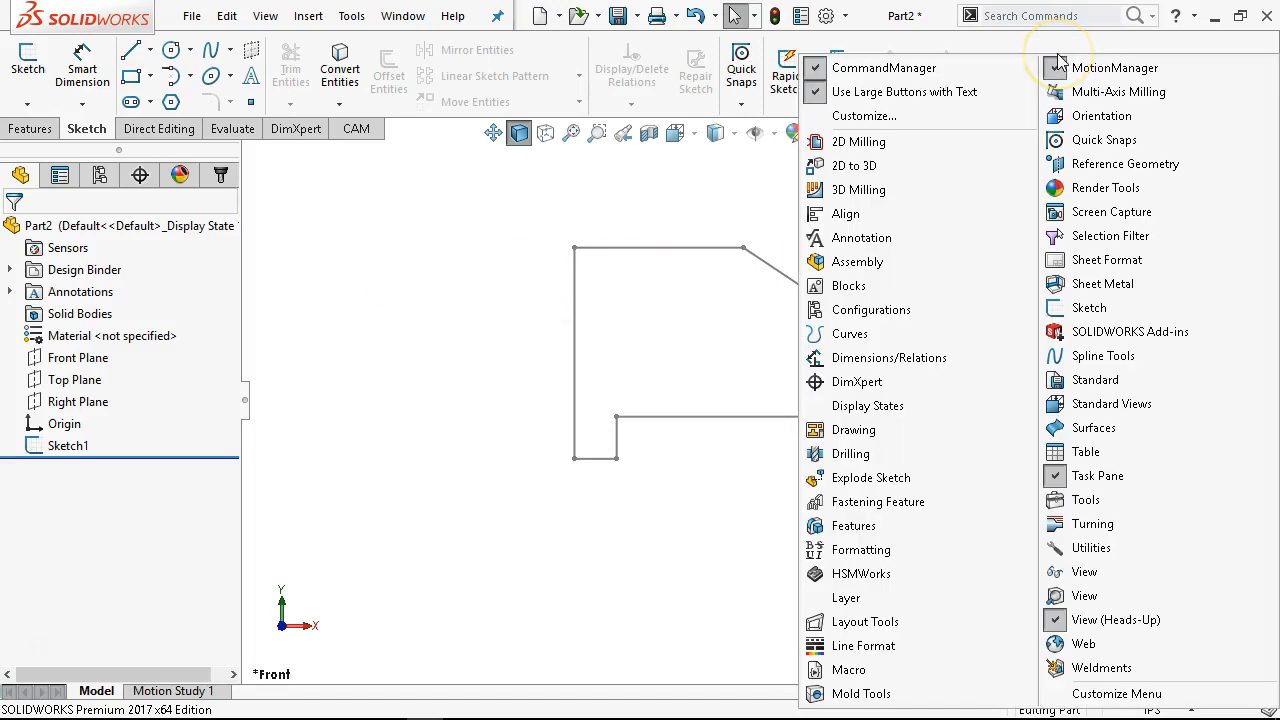
pyautogui.click(908, 92)
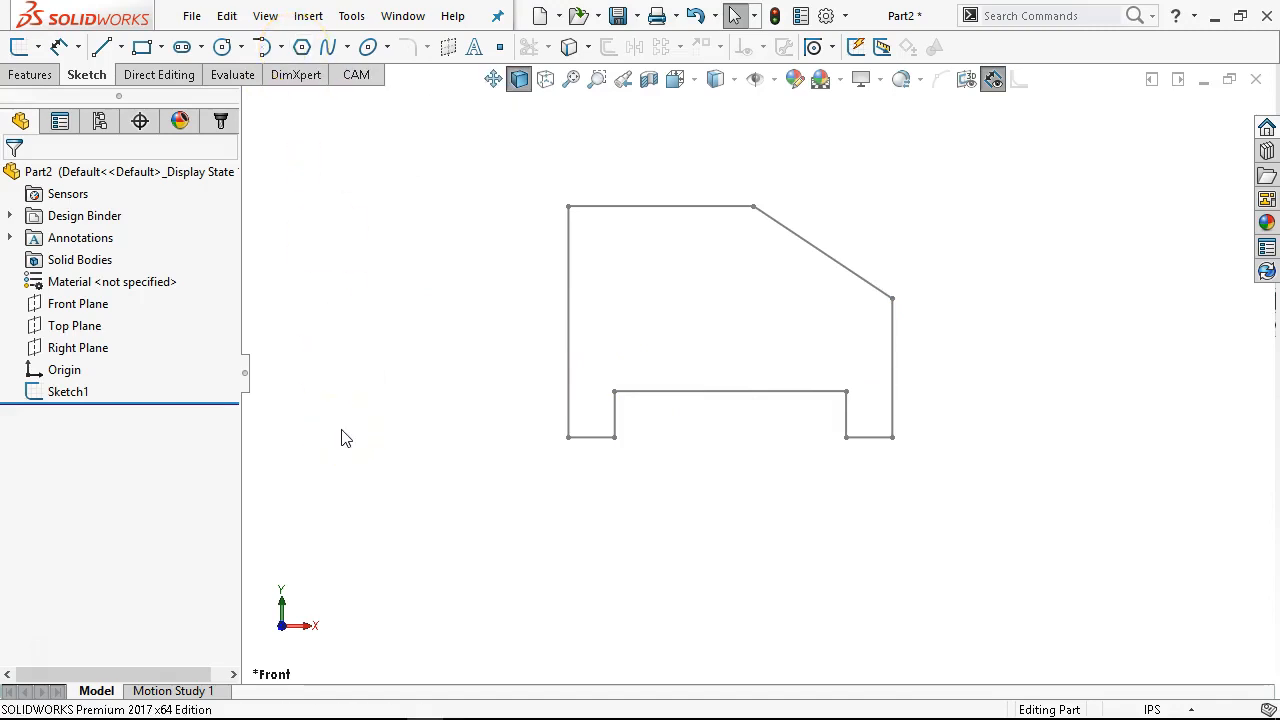
# Turn on large buttons with text for the CommandManager.
pyautogui.rightClick(1012, 62)
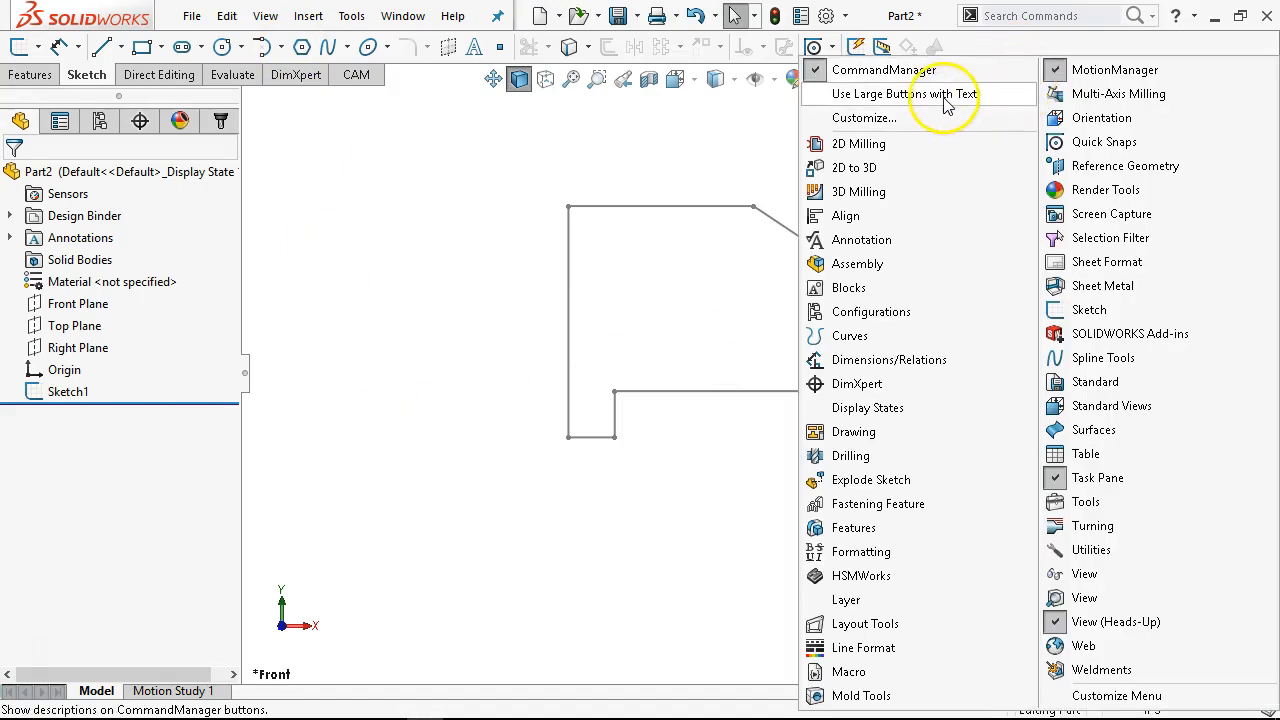
pyautogui.click(1012, 88)
# Hide the CommandManager so only the docked toolbars remain, and show it again.
pyautogui.rightClick(1040, 57)
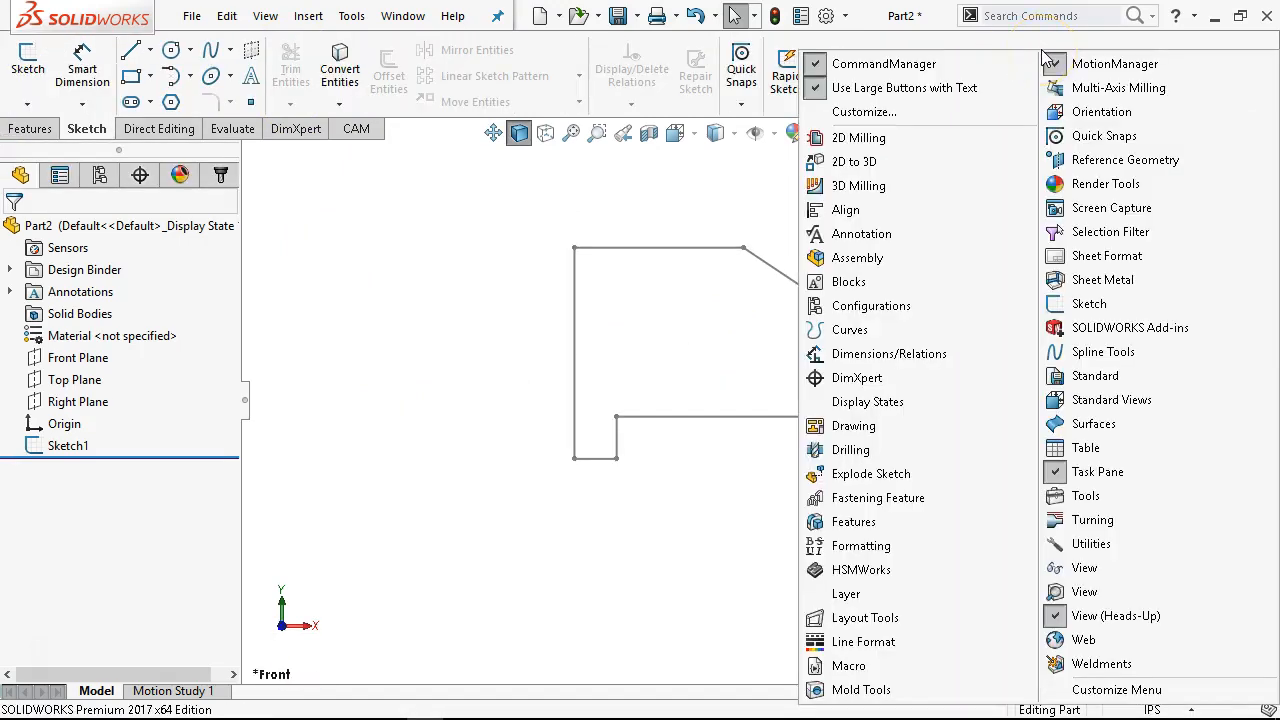
pyautogui.click(896, 67)
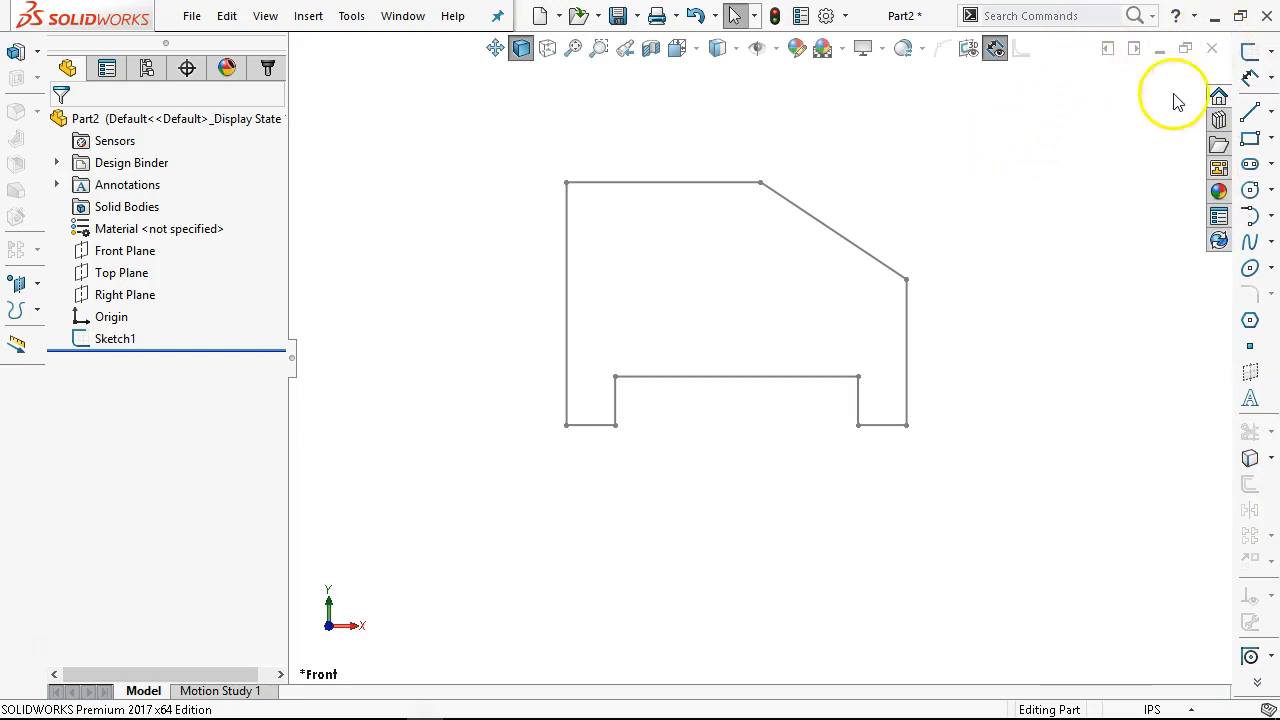
pyautogui.rightClick(13, 396)
pyautogui.click(130, 79)
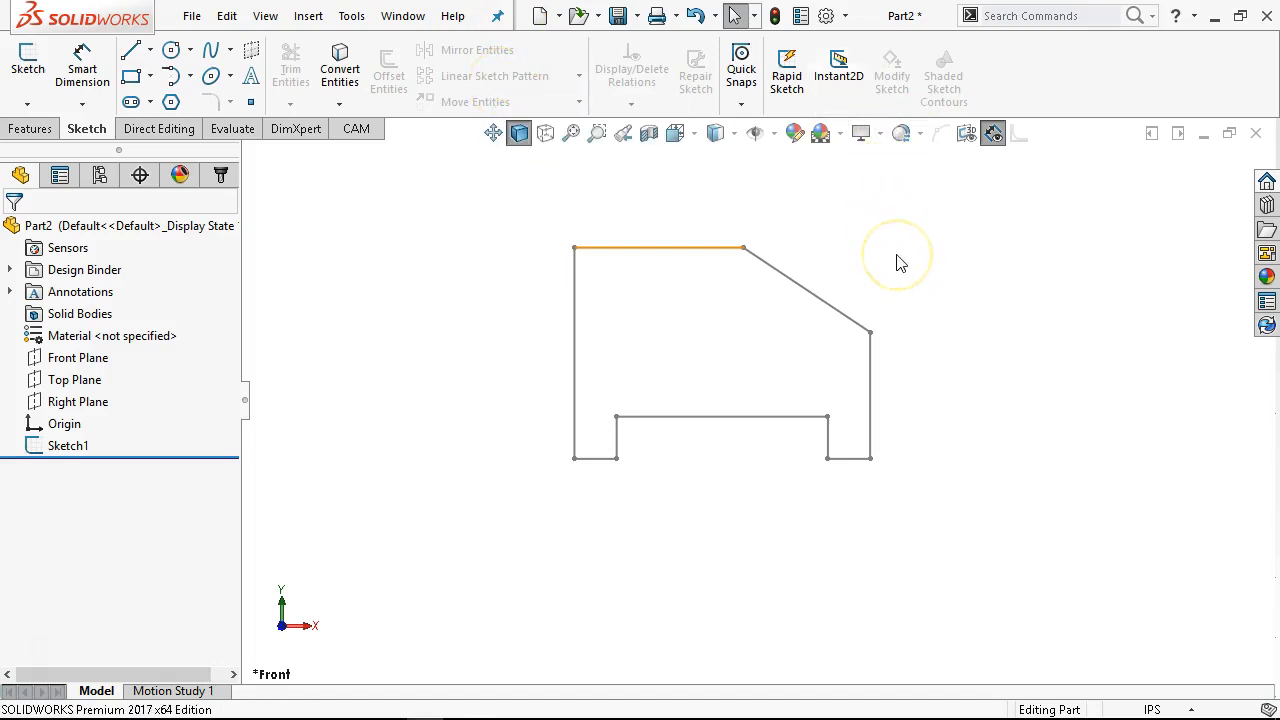
pyautogui.rightClick(1028, 72)
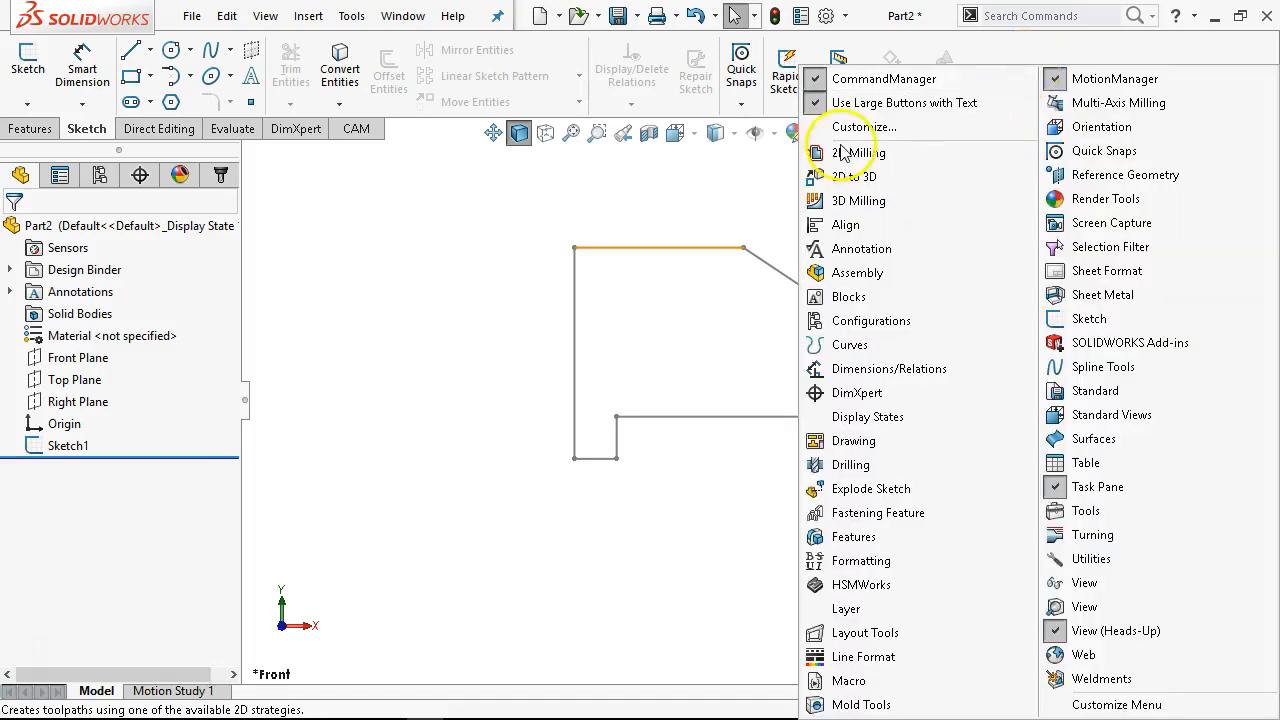
pyautogui.click(623, 219)
# Check the thickness of Figure P1-2 in the Acrobat PDF and extrude the notched plate profile 0.75 in with a Blind end condition.
pyautogui.moveTo(658, 712)
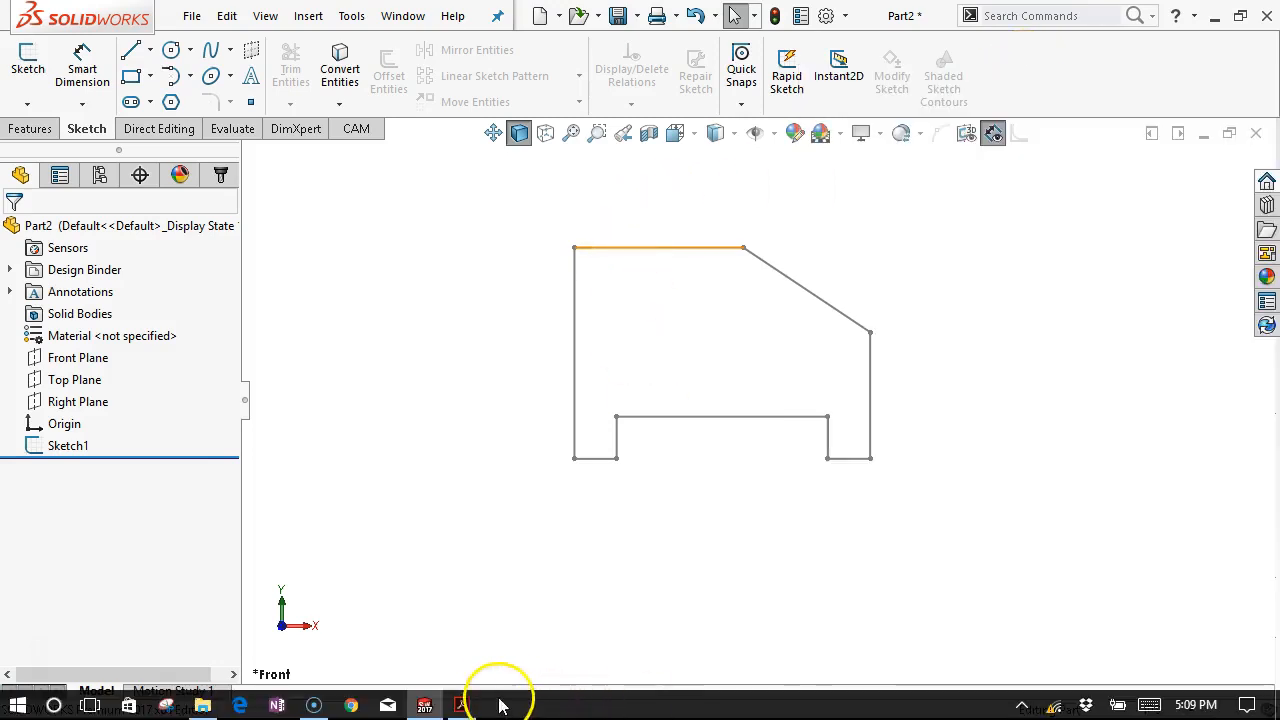
pyautogui.click(462, 705)
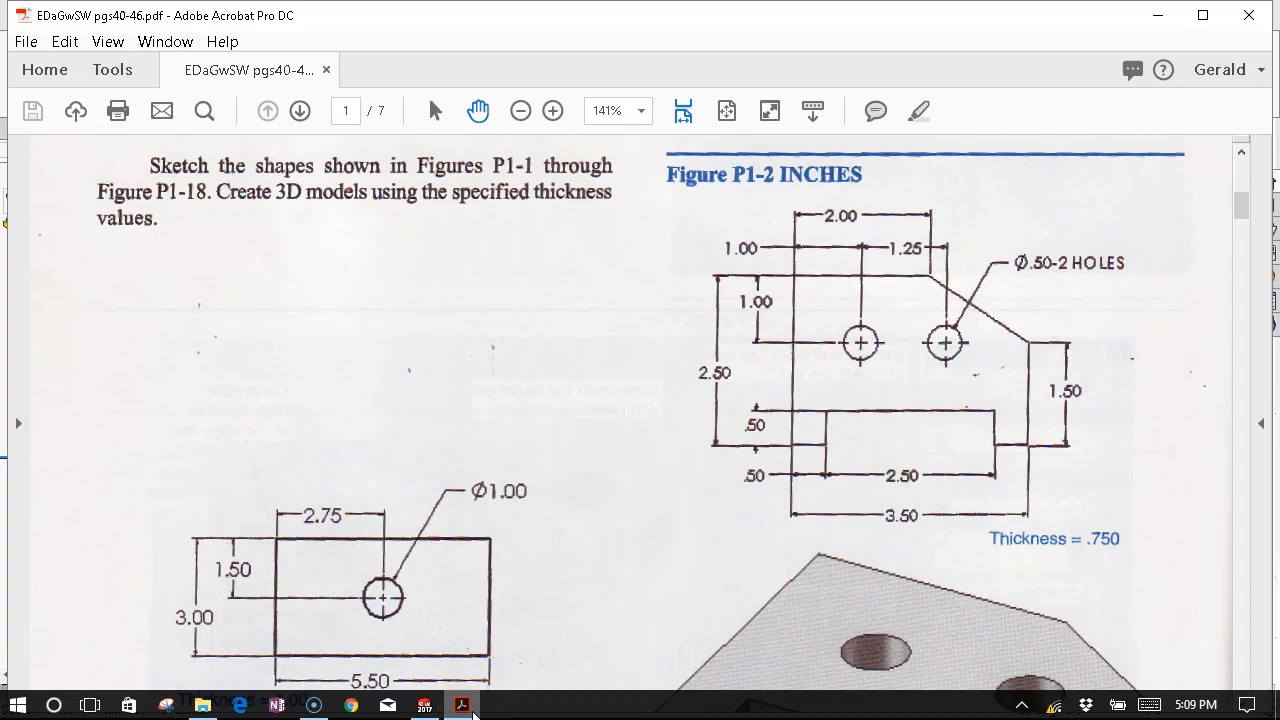
pyautogui.click(1152, 20)
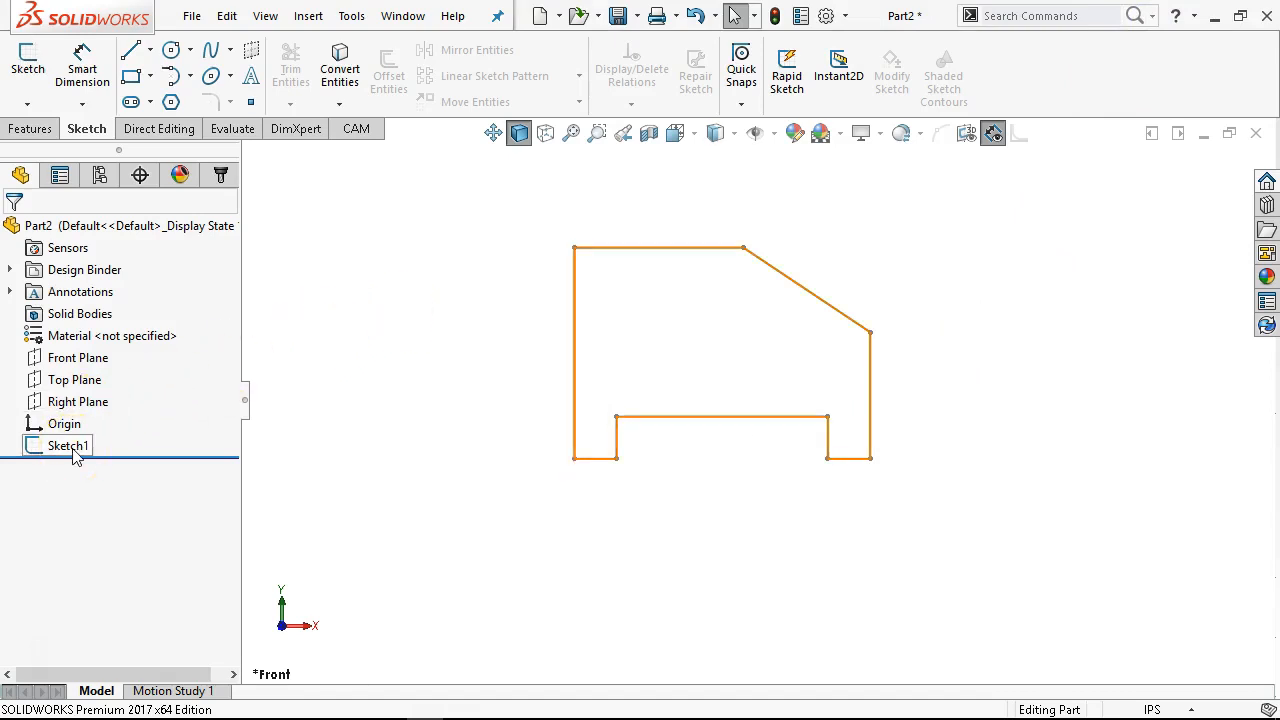
pyautogui.click(24, 128)
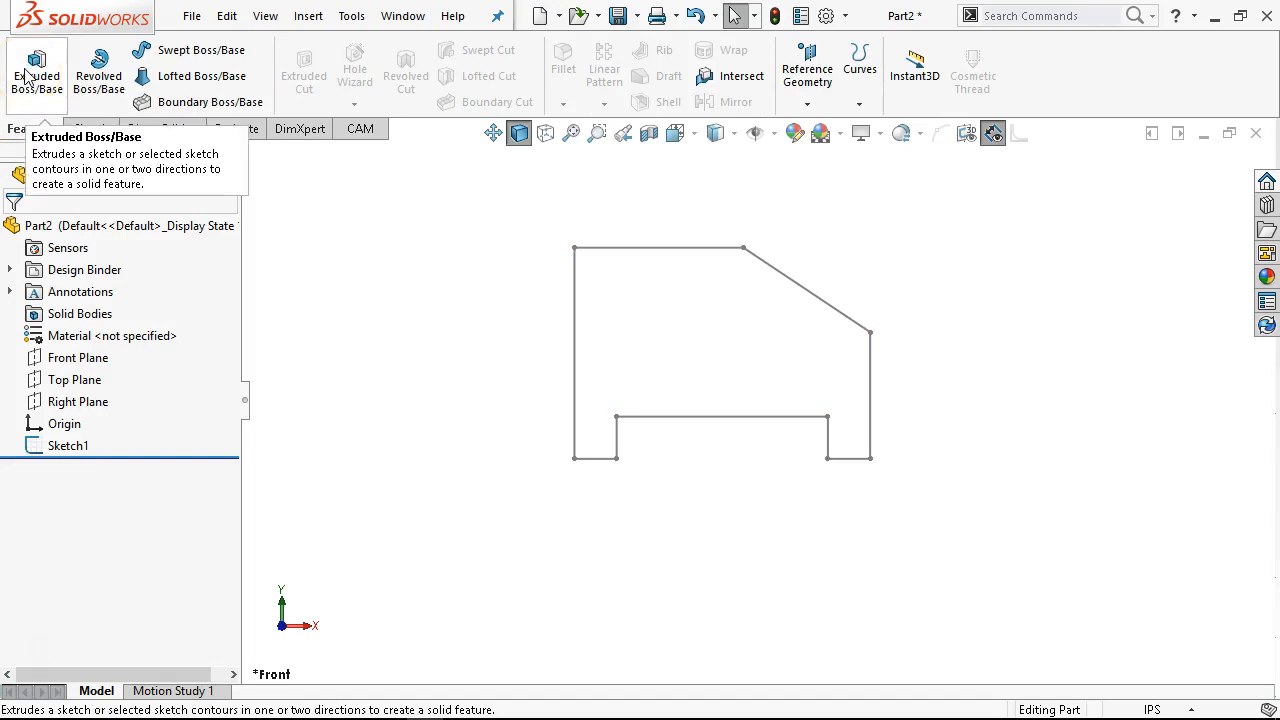
pyautogui.click(82, 446)
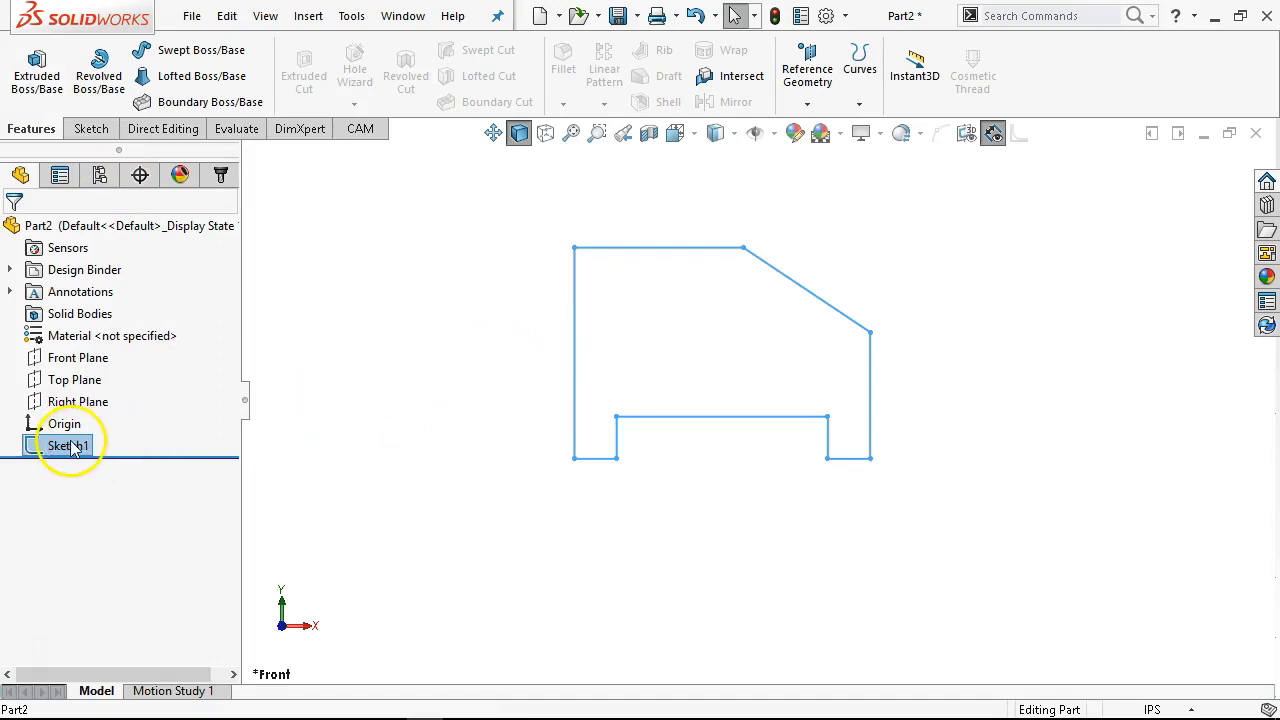
pyautogui.click(560, 366)
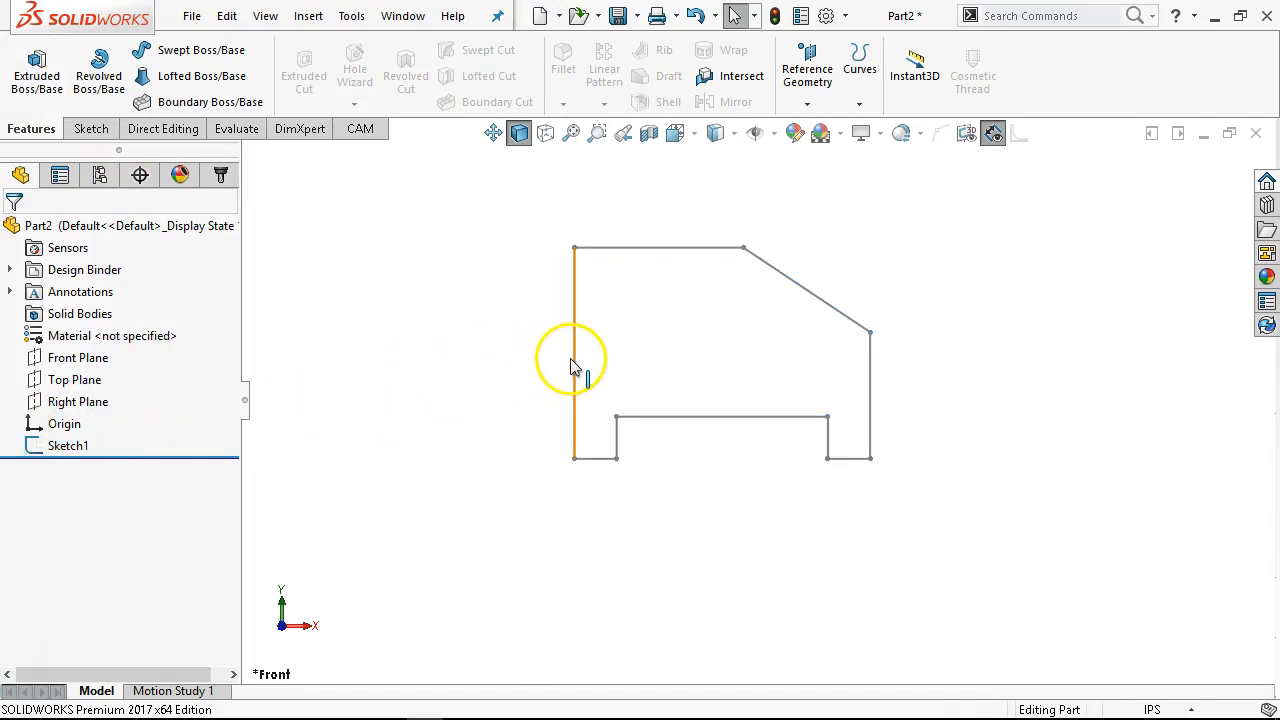
pyautogui.click(574, 366)
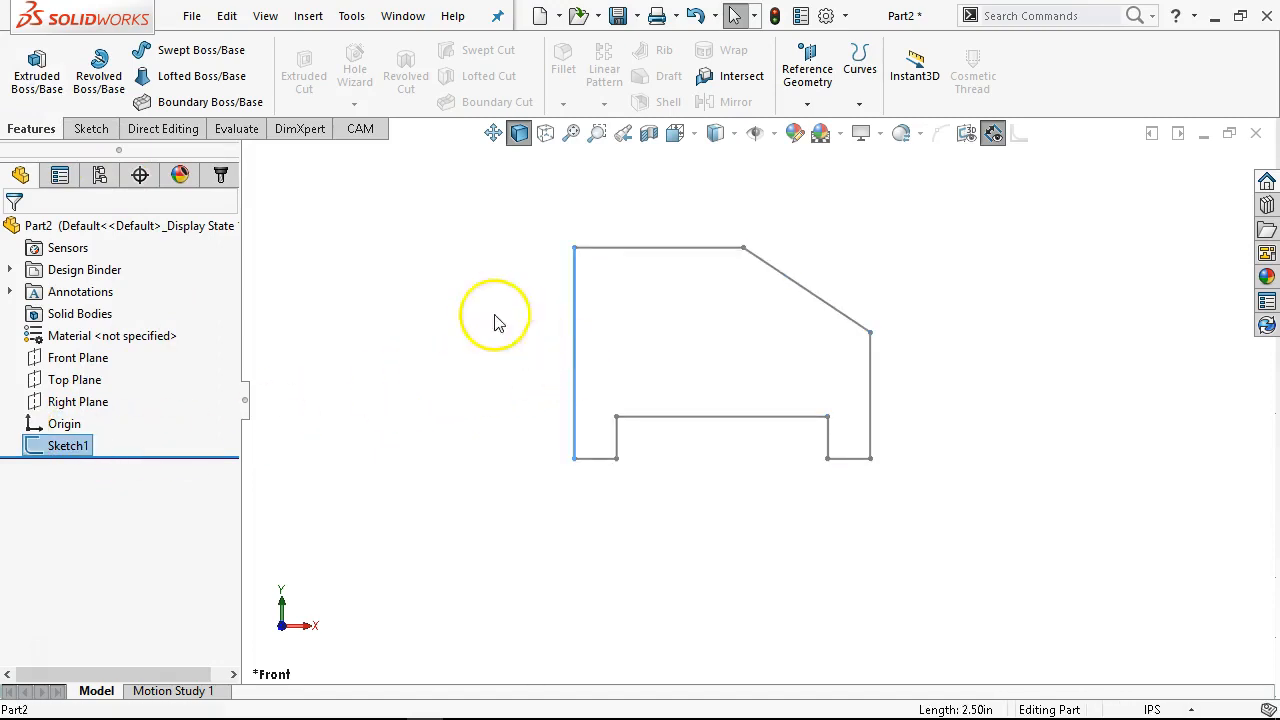
pyautogui.click(37, 80)
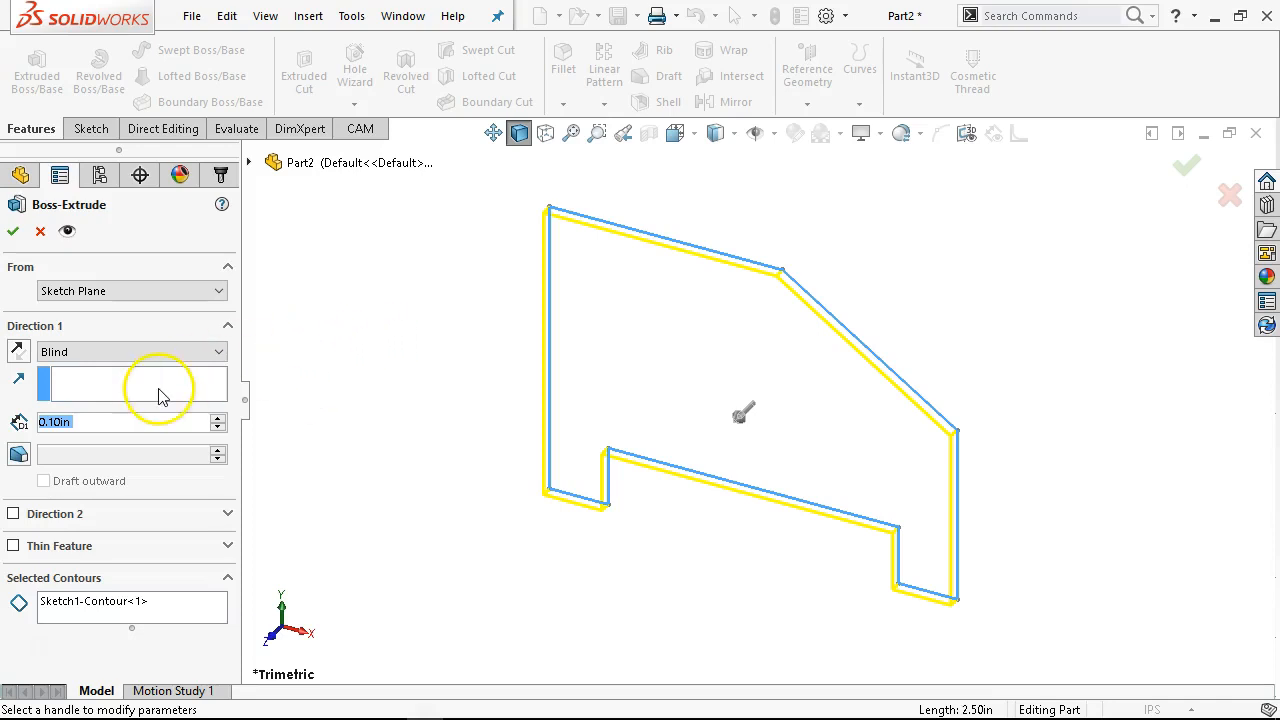
pyautogui.write('.75')
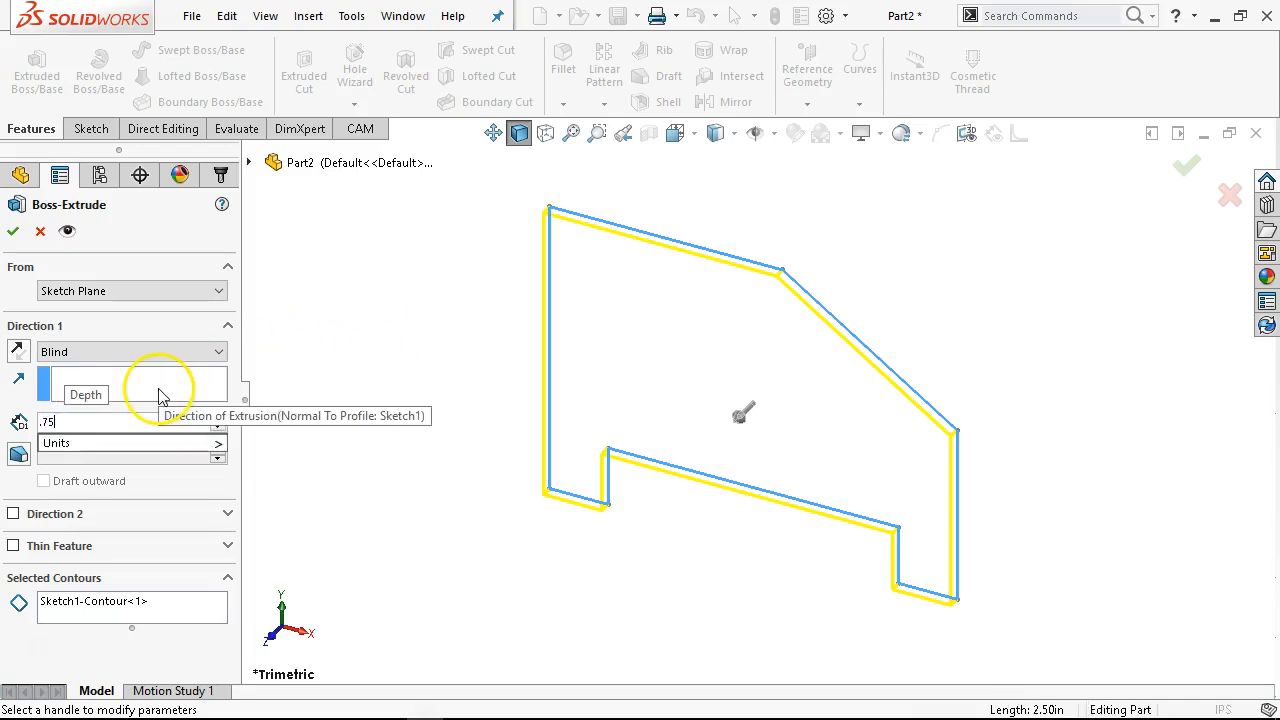
pyautogui.press('Return')
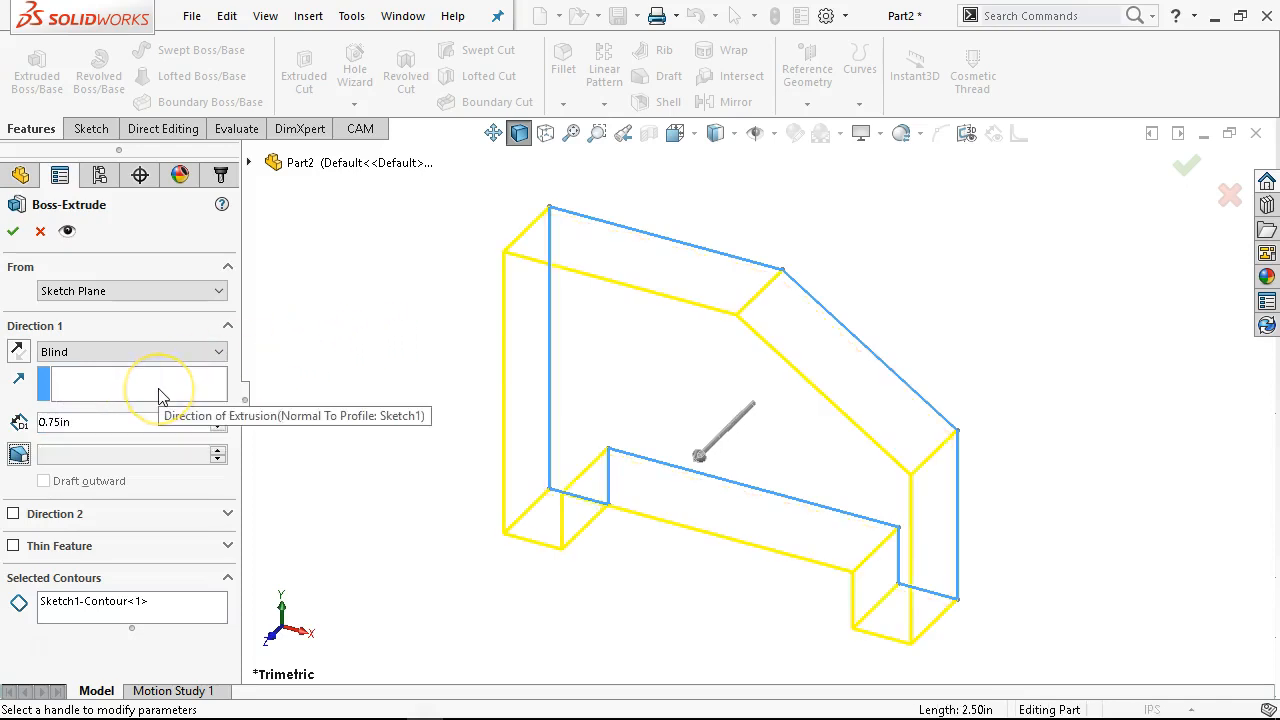
pyautogui.click(15, 231)
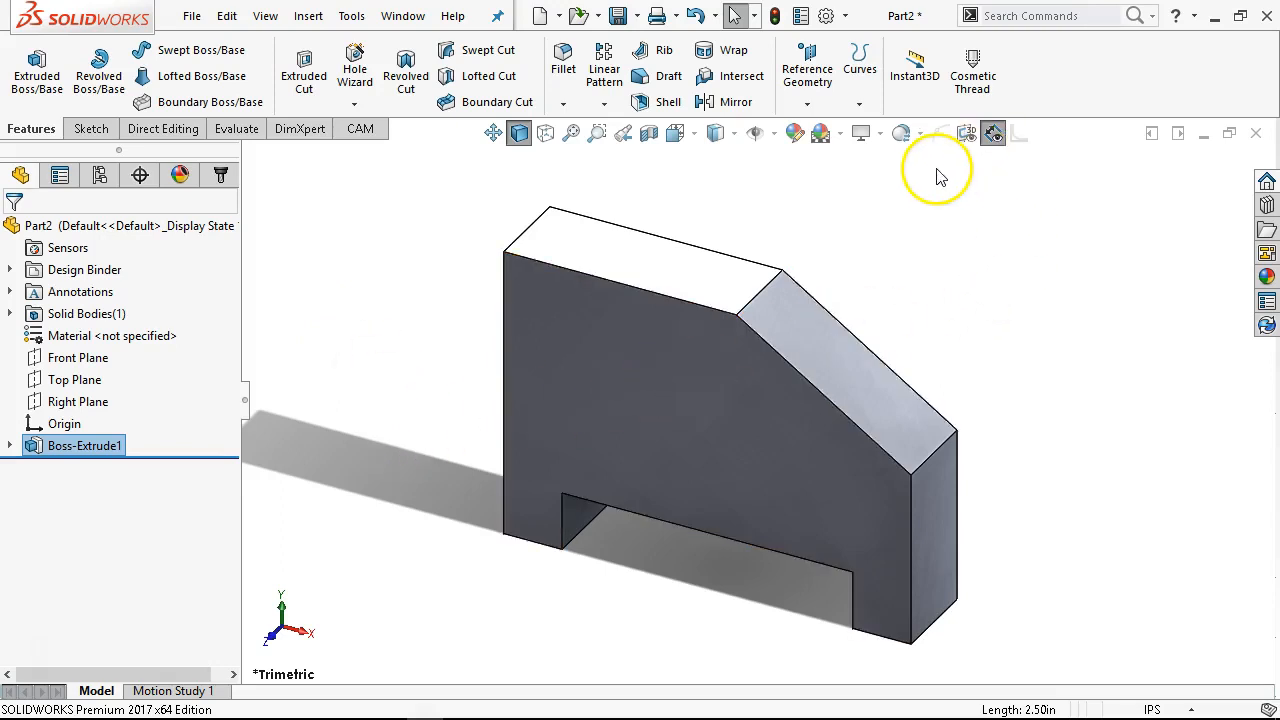
# Turn off RealView Graphics, Shadows In Shaded Mode and Ambient Occlusion for the model display.
pyautogui.click(880, 136)
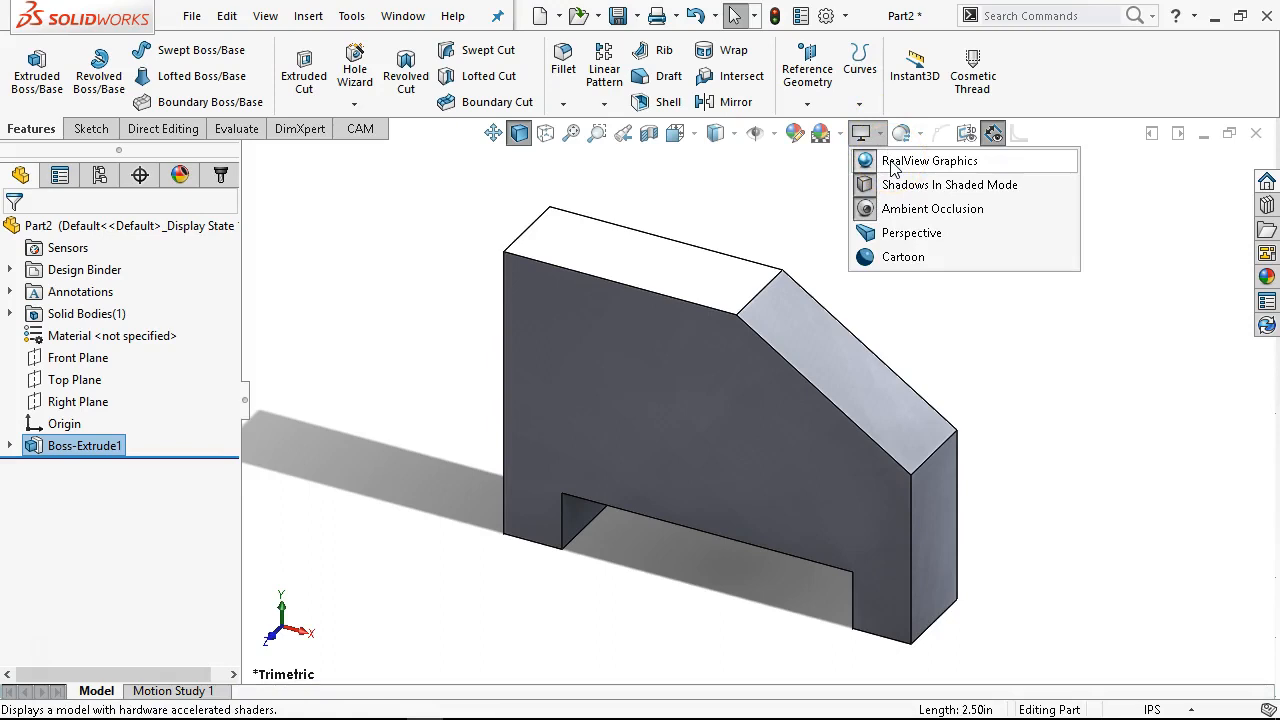
pyautogui.click(893, 168)
pyautogui.click(884, 135)
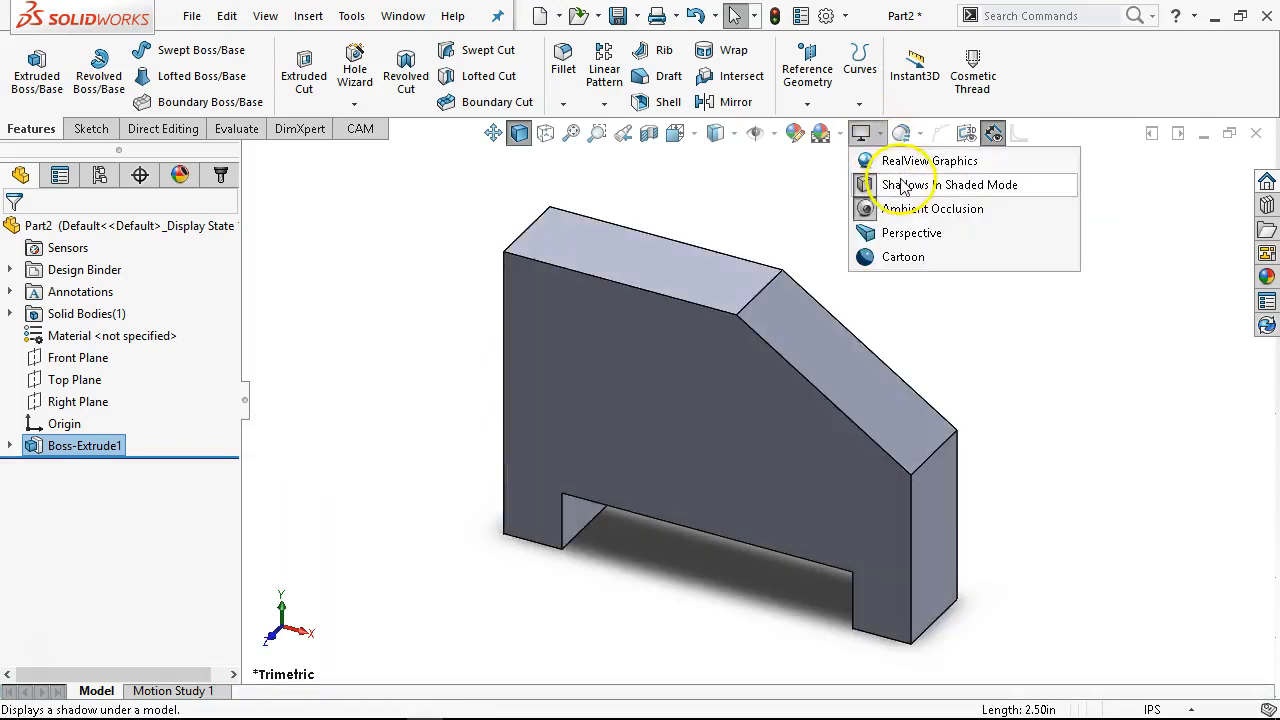
pyautogui.click(905, 186)
pyautogui.click(880, 135)
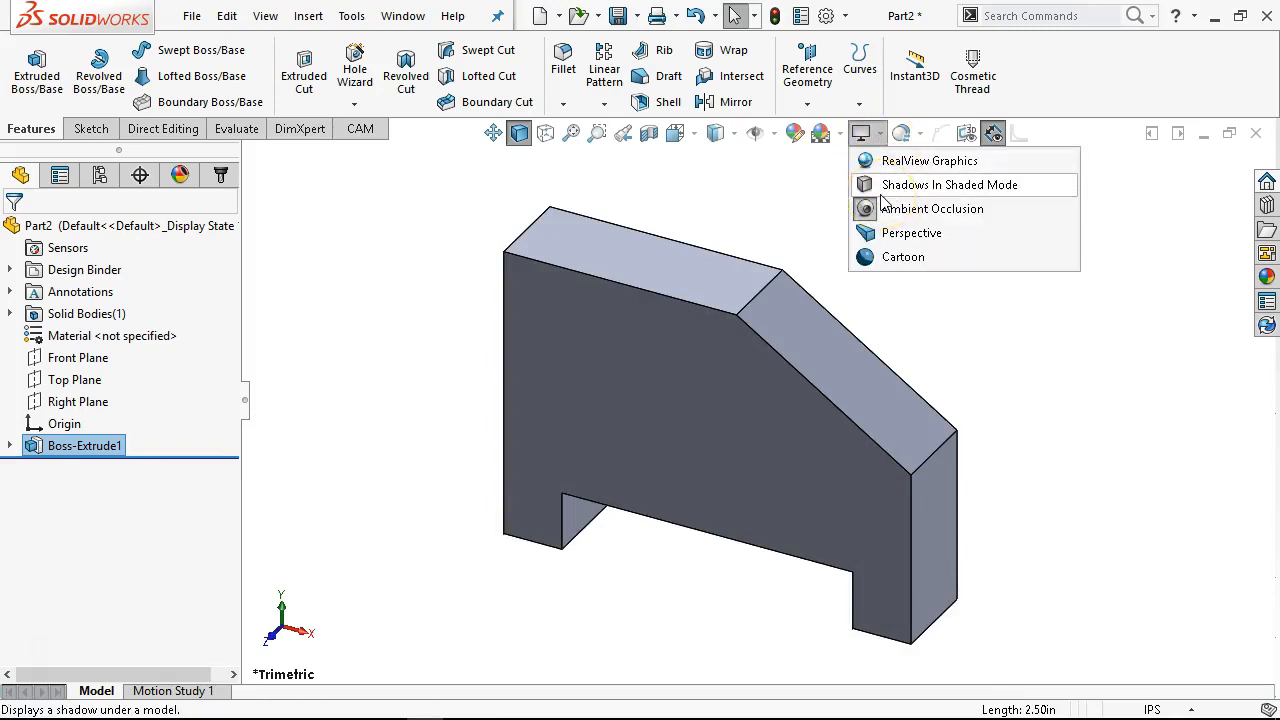
pyautogui.click(887, 211)
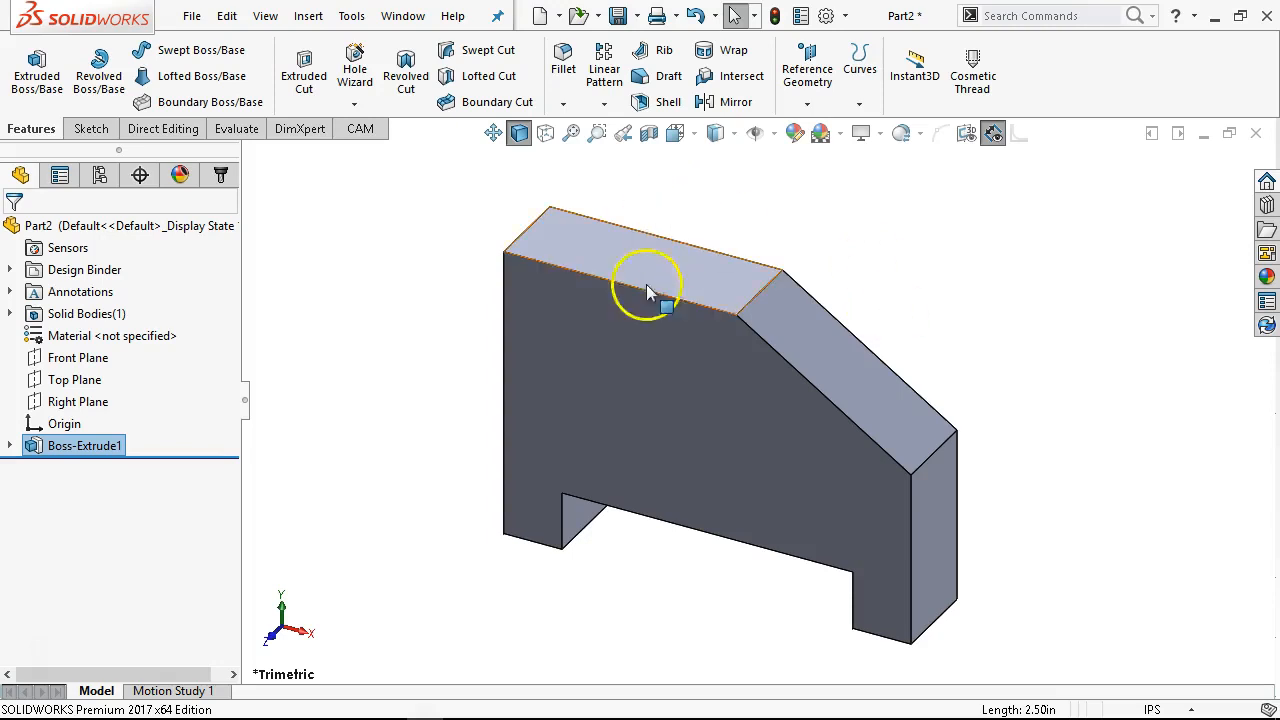
# Check the hole layout of Figure P1-2 in the Acrobat PDF and start a sketch on the plate's front face.
pyautogui.click(638, 403)
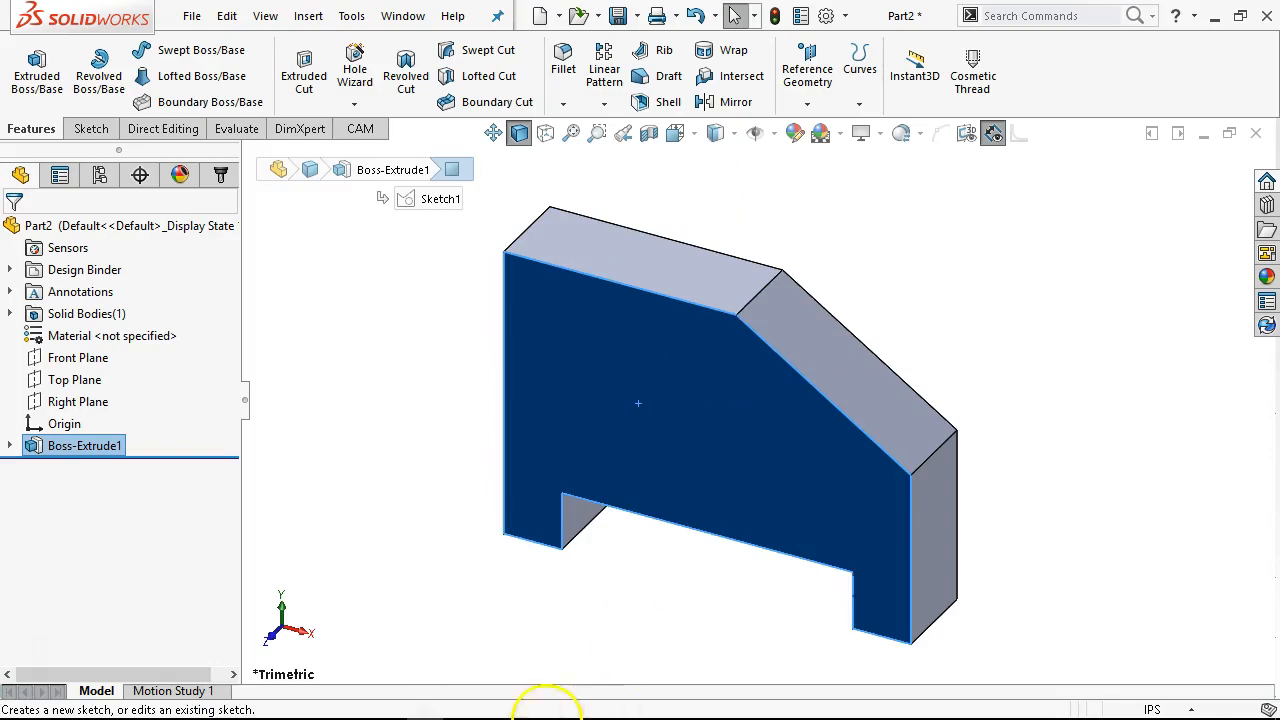
pyautogui.click(461, 705)
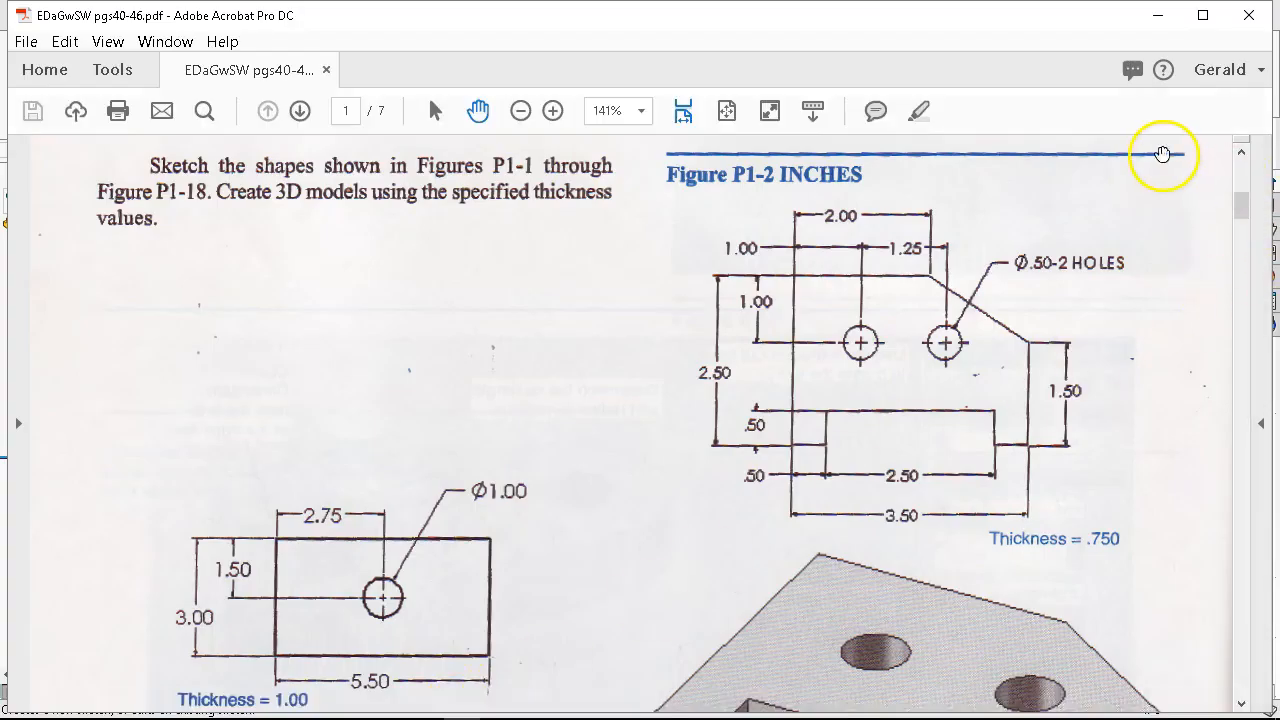
pyautogui.click(1163, 16)
pyautogui.click(673, 359)
pyautogui.click(740, 305)
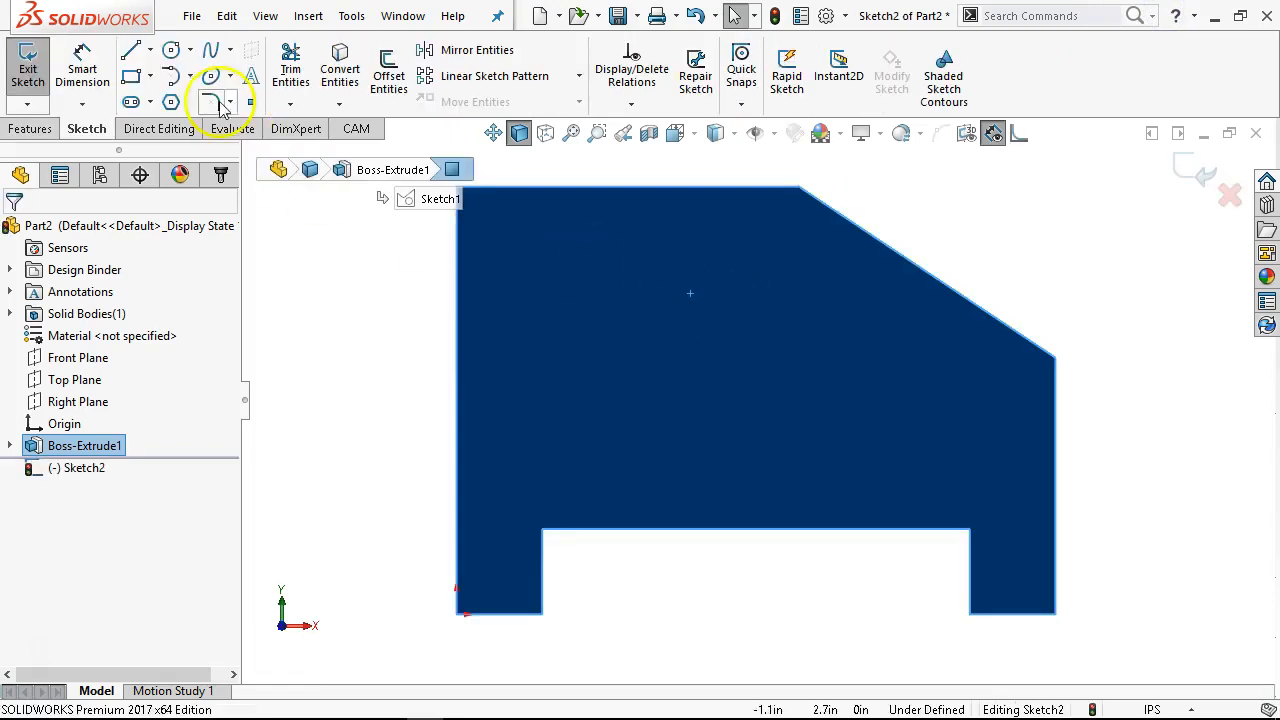
# Sketch two circles side by side on the plate's front face, about 0.46 in and 0.53 in in diameter.
pyautogui.click(171, 50)
pyautogui.click(545, 323)
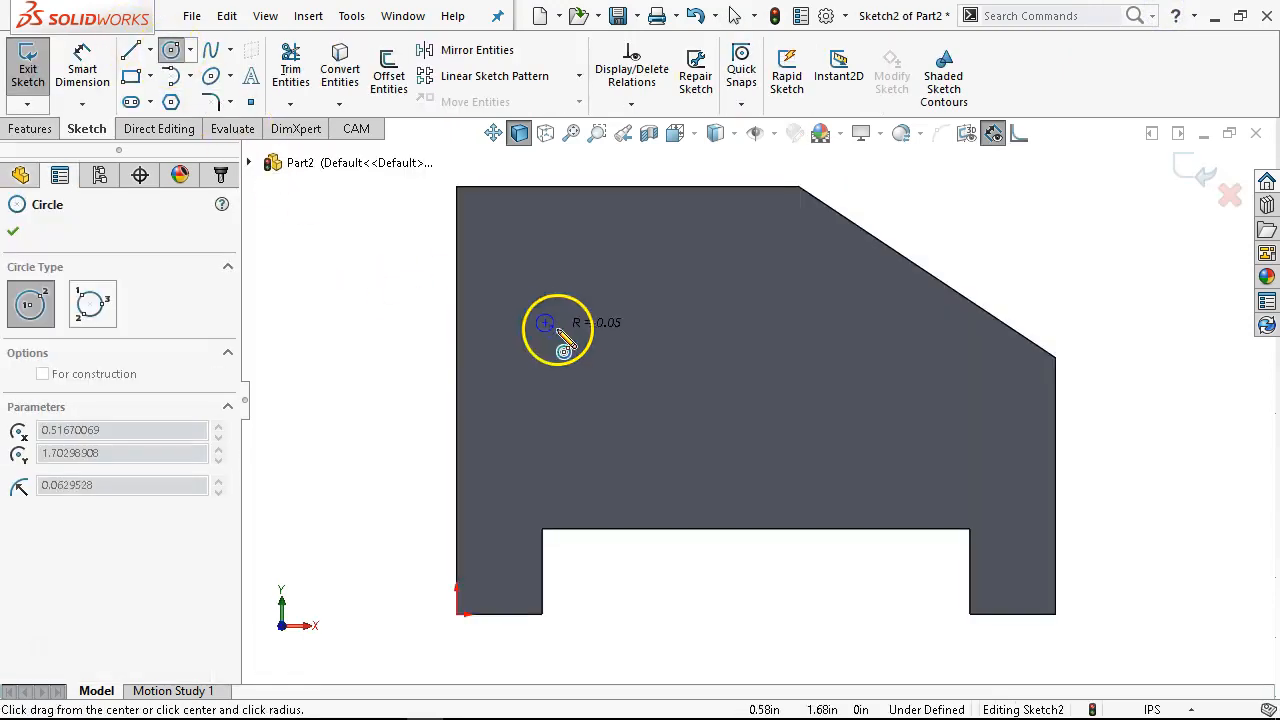
pyautogui.click(575, 350)
pyautogui.click(808, 322)
pyautogui.click(823, 365)
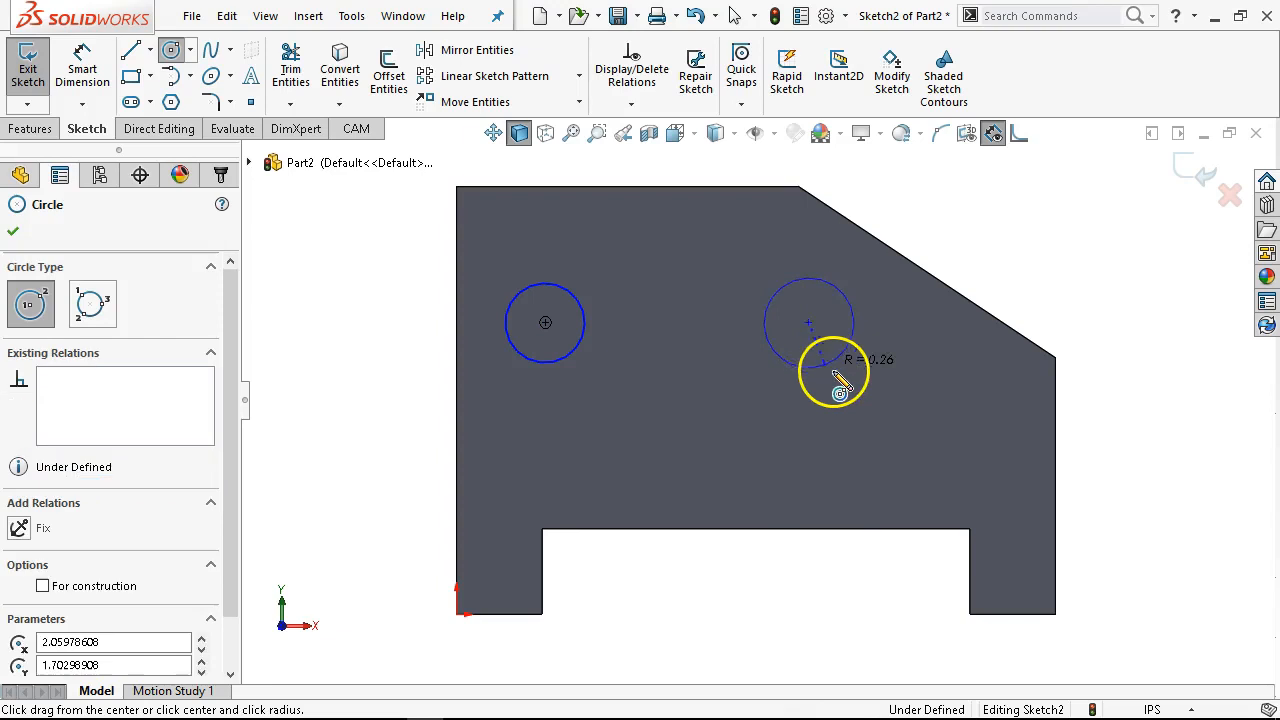
# Dimension the diameter of the circle nearer the sloped edge as 0.5 in.
pyautogui.rightClick(860, 372)
pyautogui.click(1071, 341)
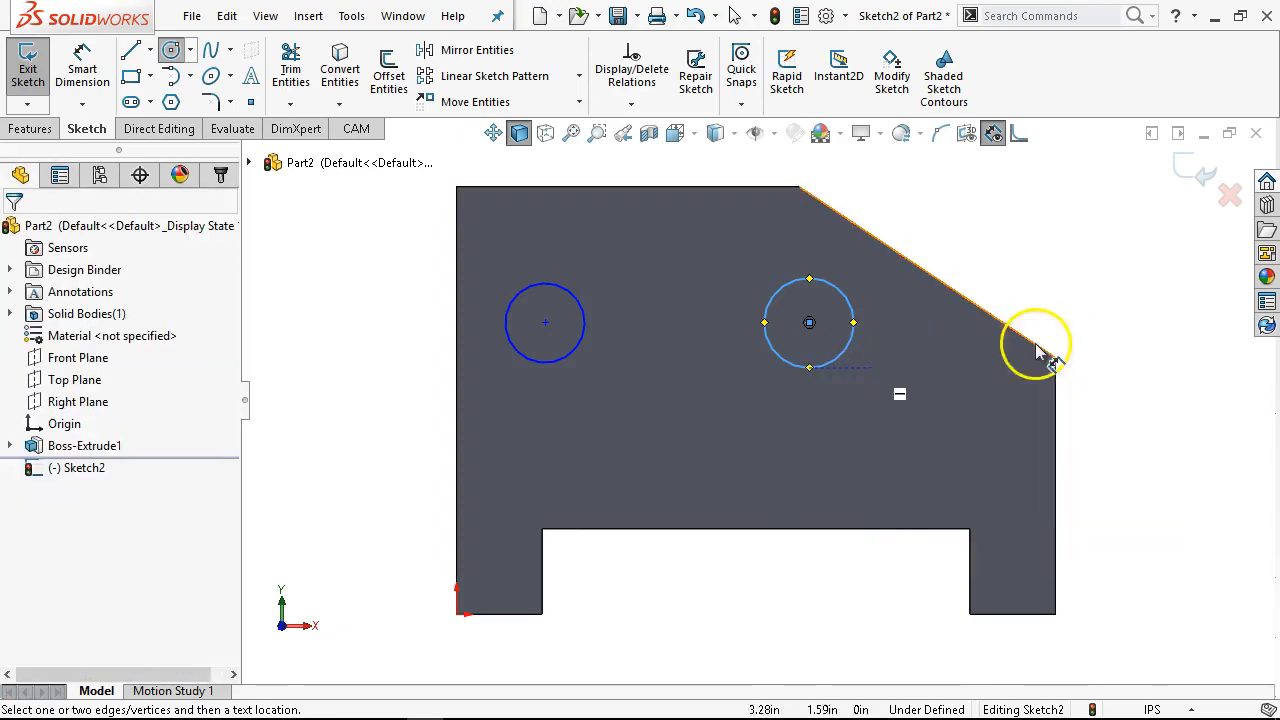
pyautogui.click(851, 303)
pyautogui.click(978, 231)
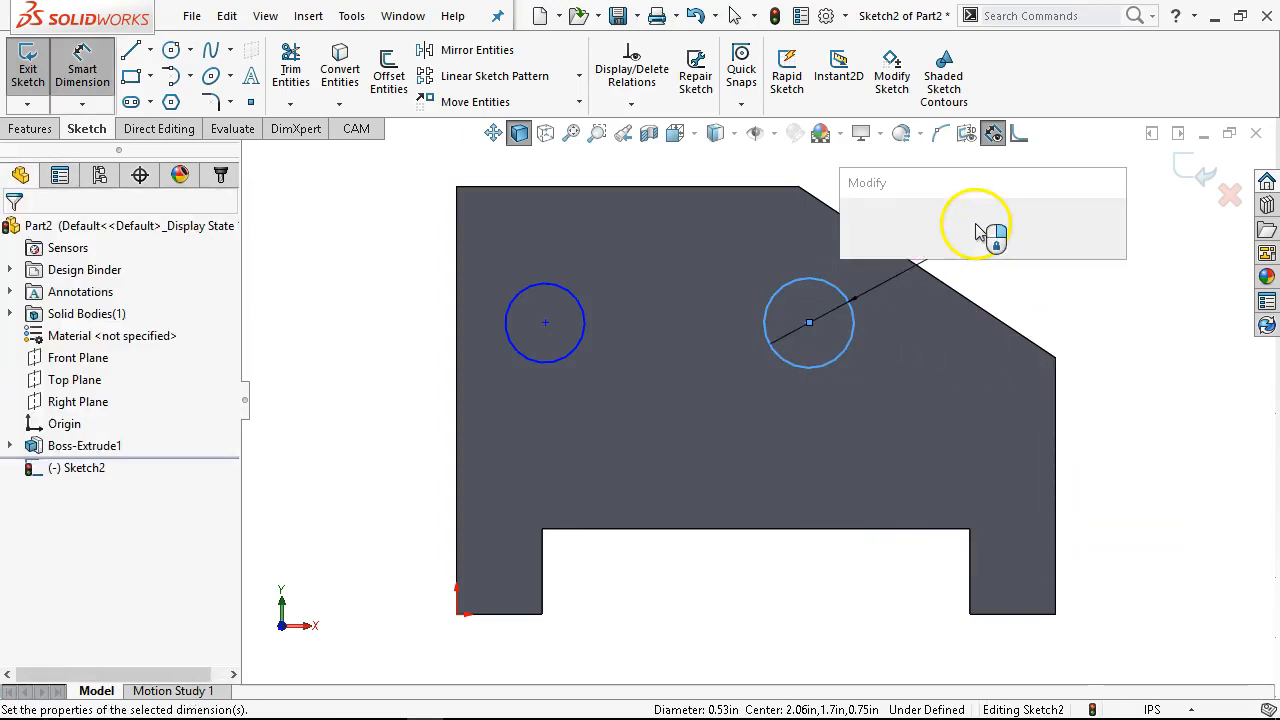
pyautogui.write('.5')
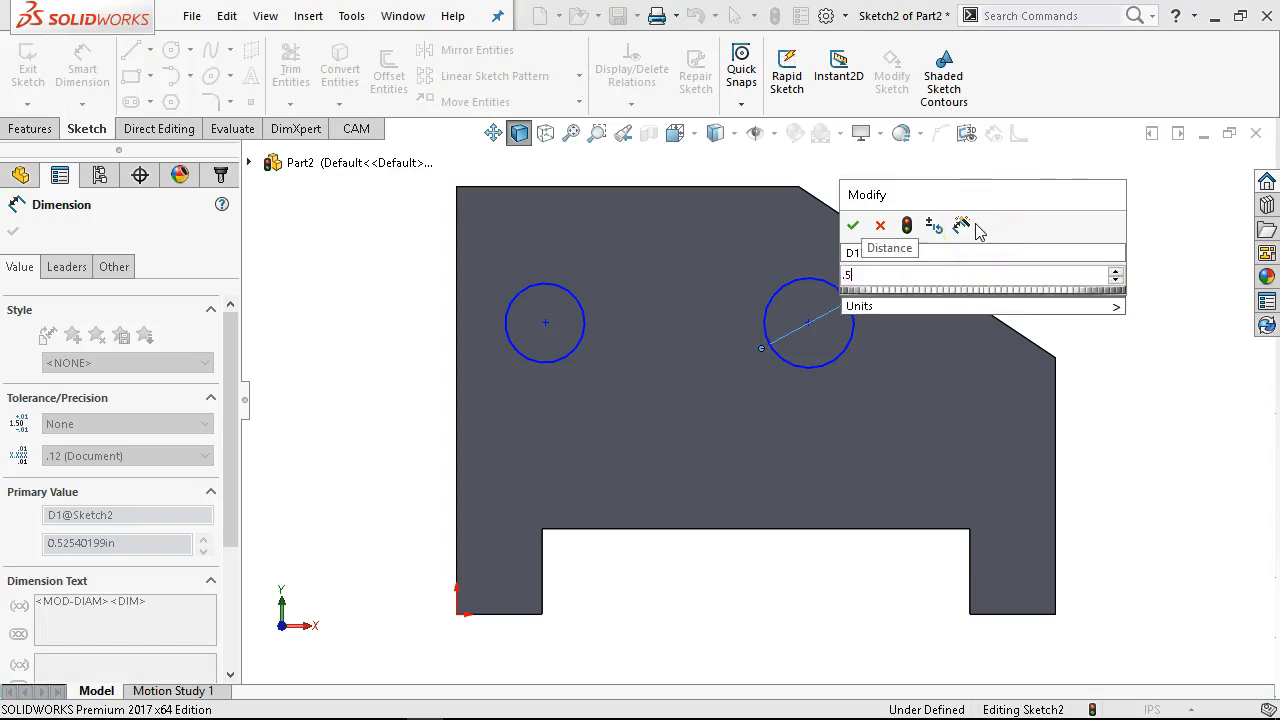
pyautogui.press('Return')
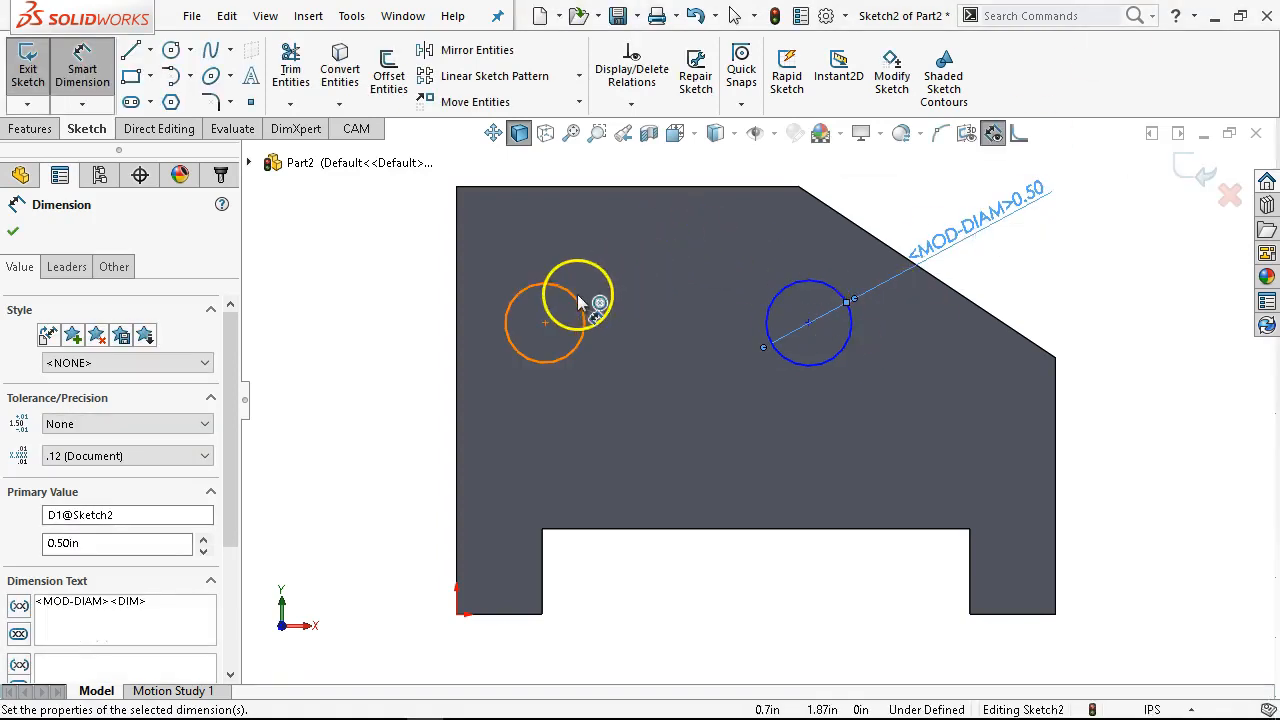
# Dimension the left circle's centre 1 in below the plate's top edge.
pyautogui.click(572, 292)
pyautogui.click(545, 188)
pyautogui.click(365, 240)
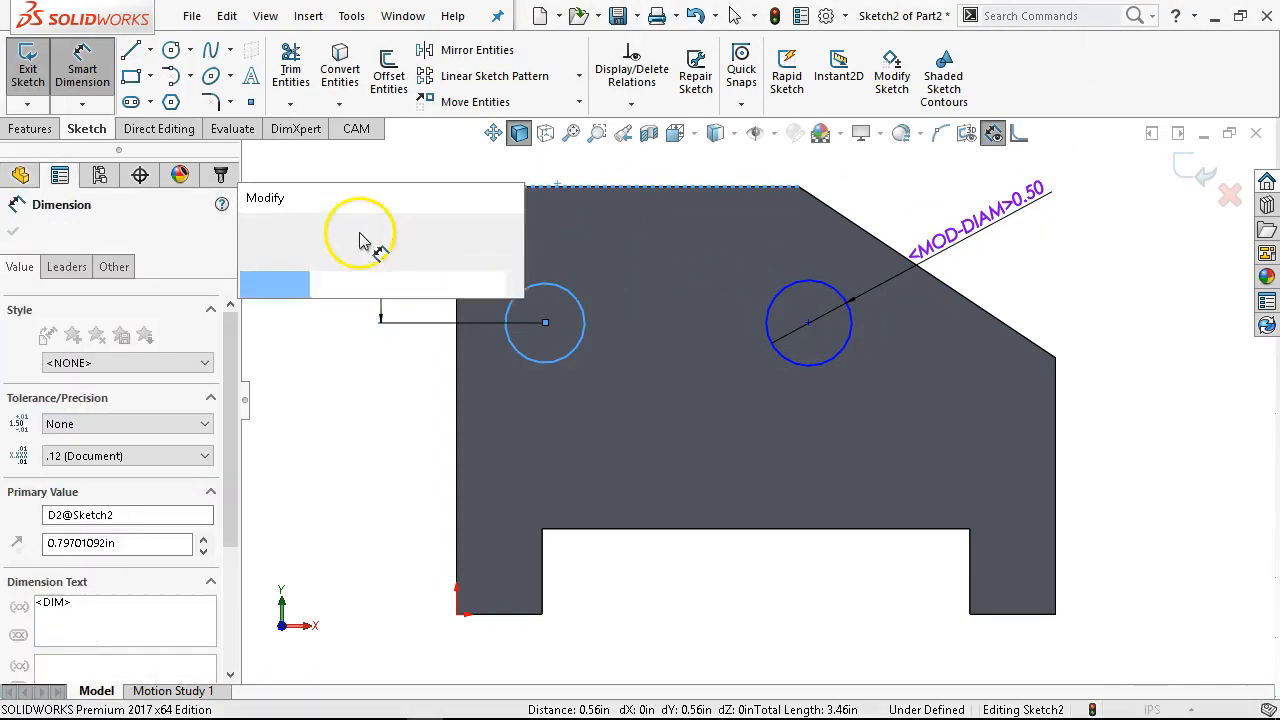
pyautogui.write('1')
pyautogui.click(253, 228)
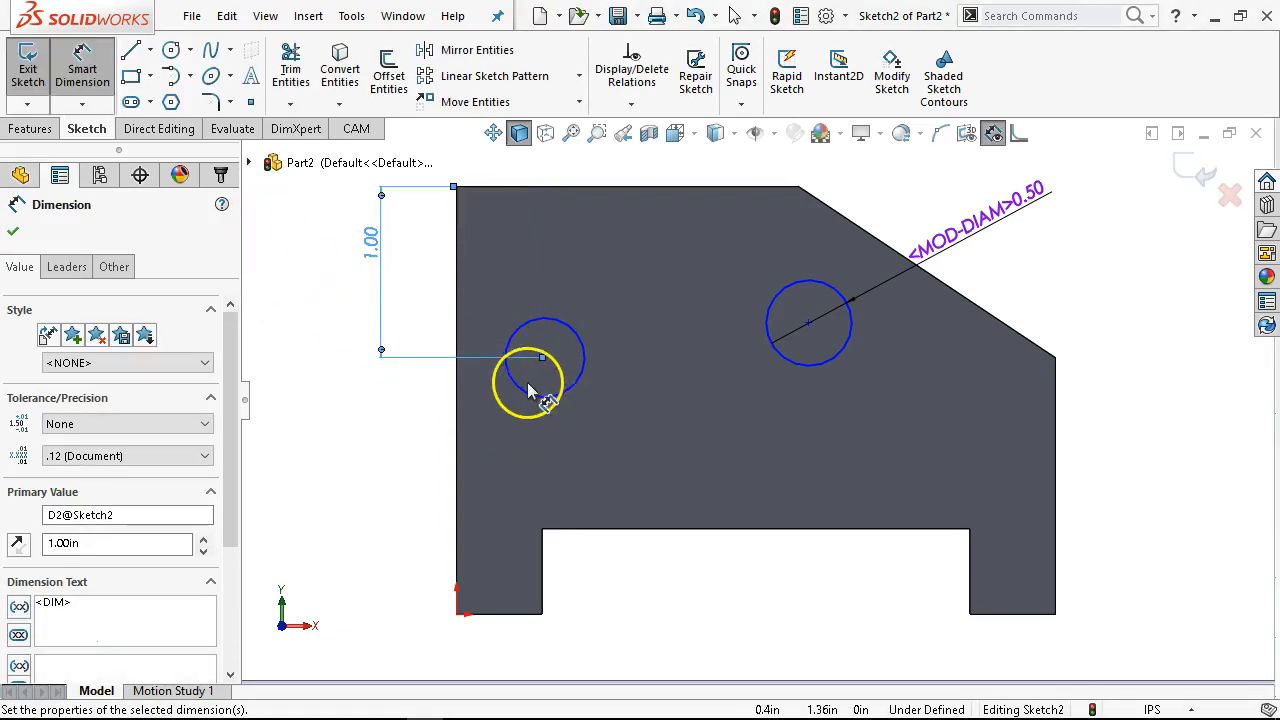
# Dimension the left circle's centre 1 in from the plate's left edge.
pyautogui.click(533, 390)
pyautogui.click(462, 415)
pyautogui.click(395, 420)
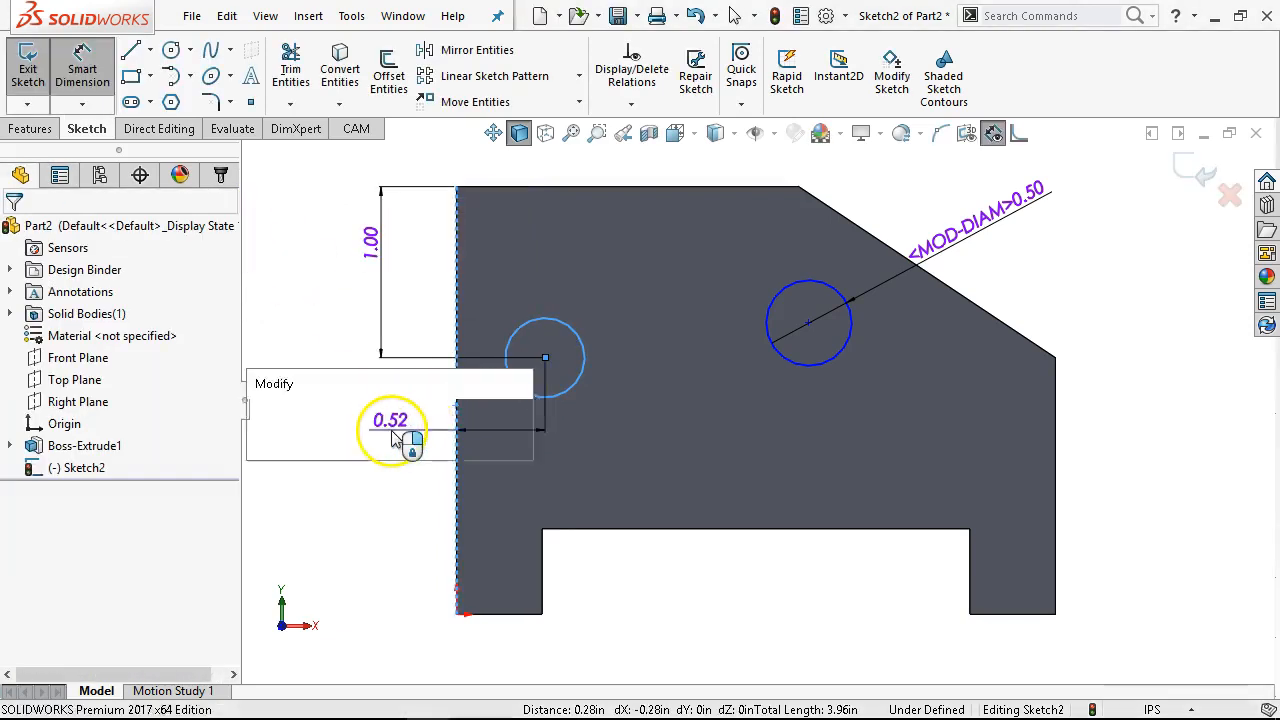
pyautogui.write('1')
pyautogui.click(262, 425)
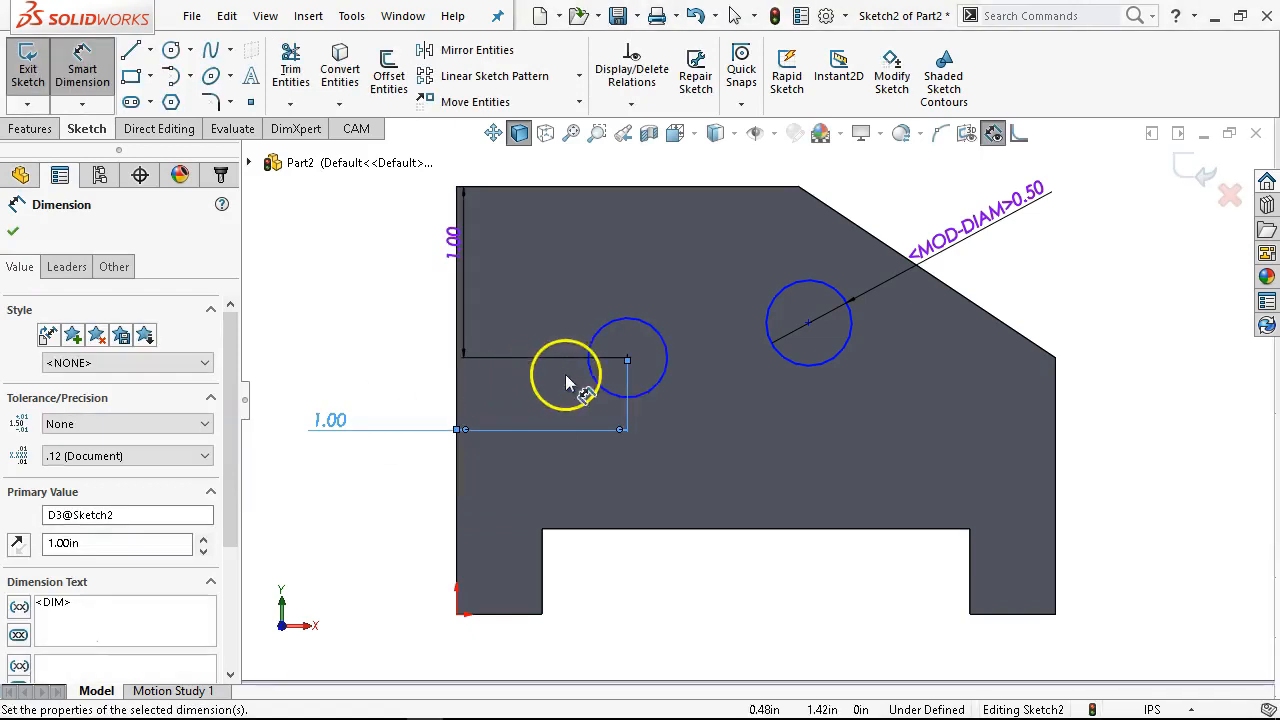
# Dimension the horizontal distance between the two circles' centres as 1.25 in.
pyautogui.click(670, 373)
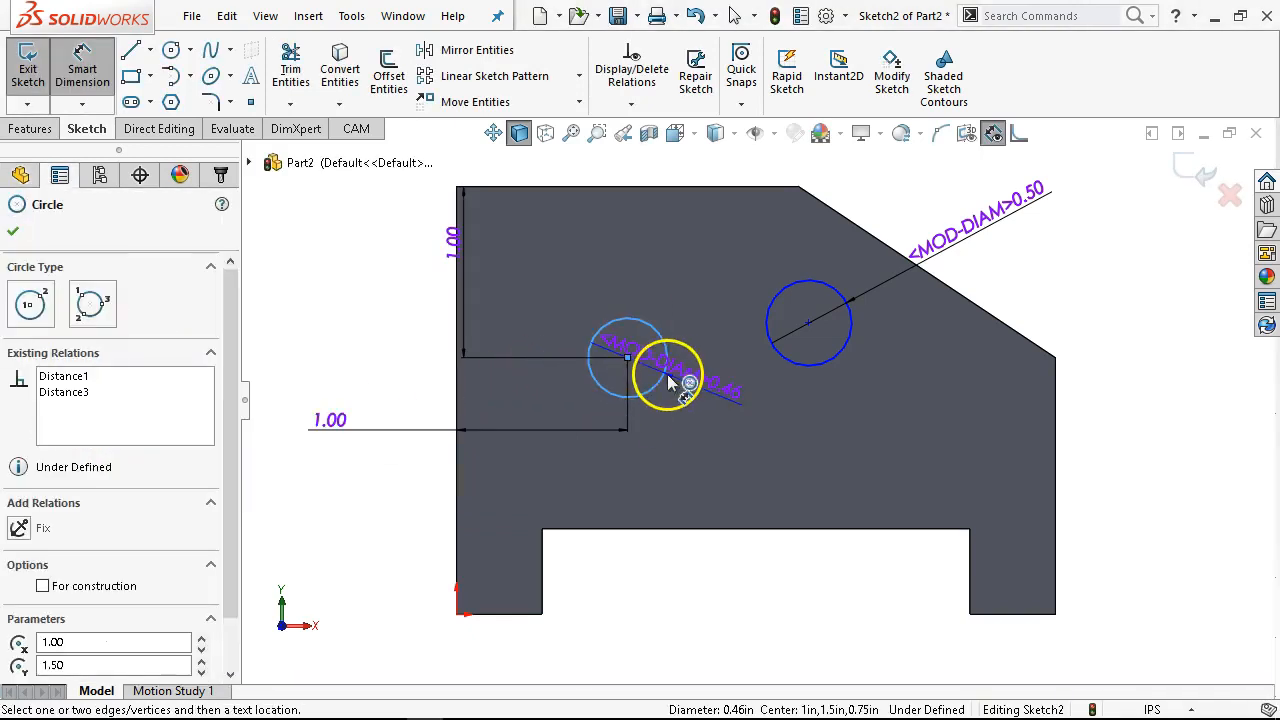
pyautogui.click(831, 356)
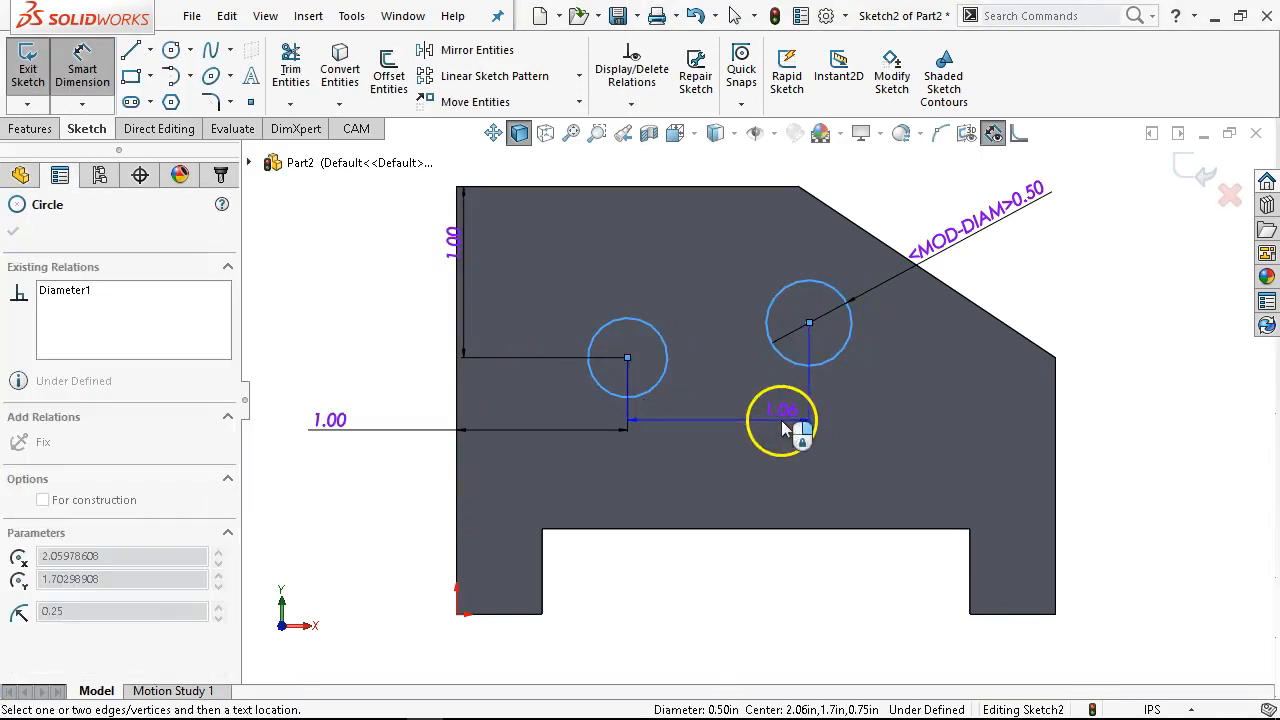
pyautogui.click(783, 432)
pyautogui.write('1.25')
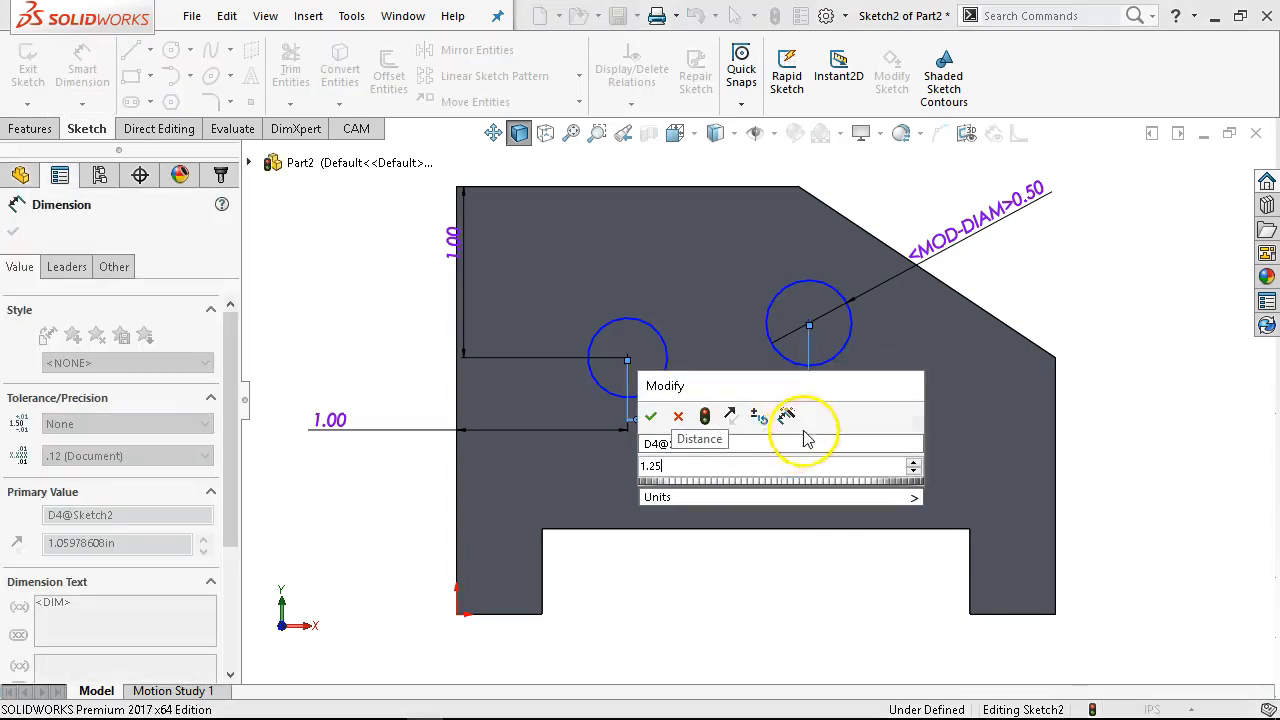
pyautogui.press('Return')
pyautogui.rightClick(1090, 268)
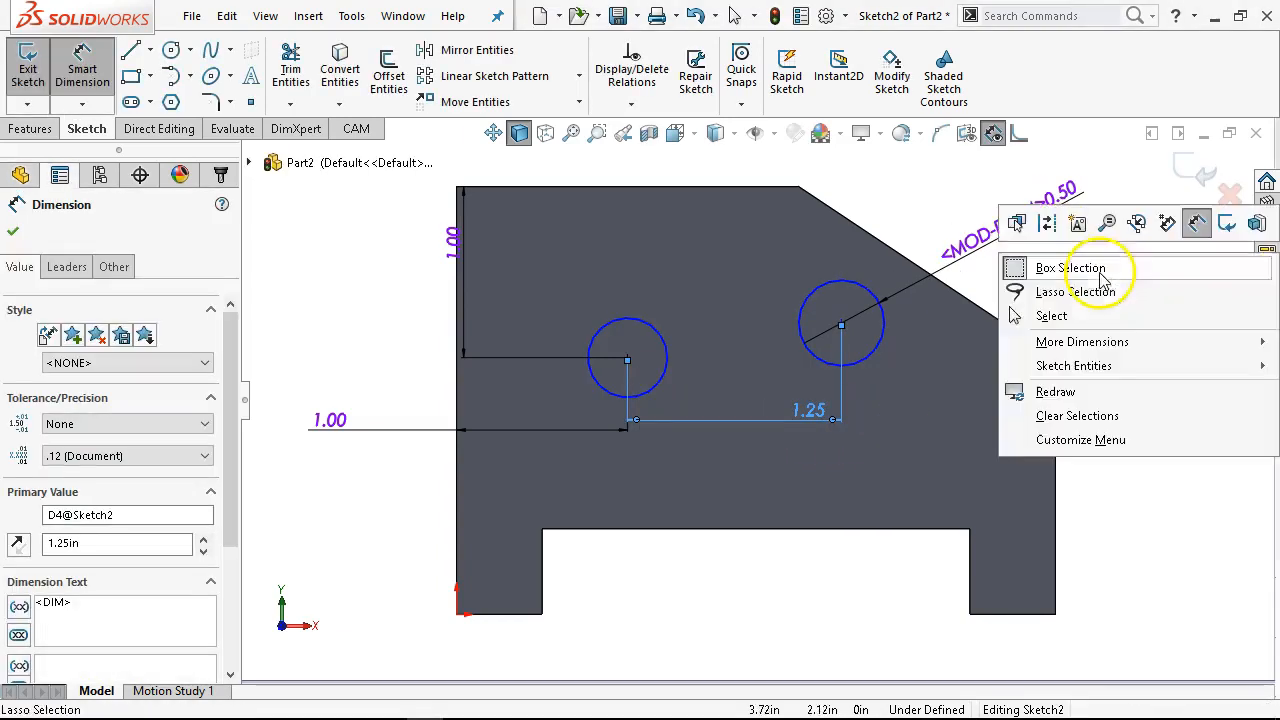
pyautogui.click(1114, 318)
pyautogui.click(627, 357)
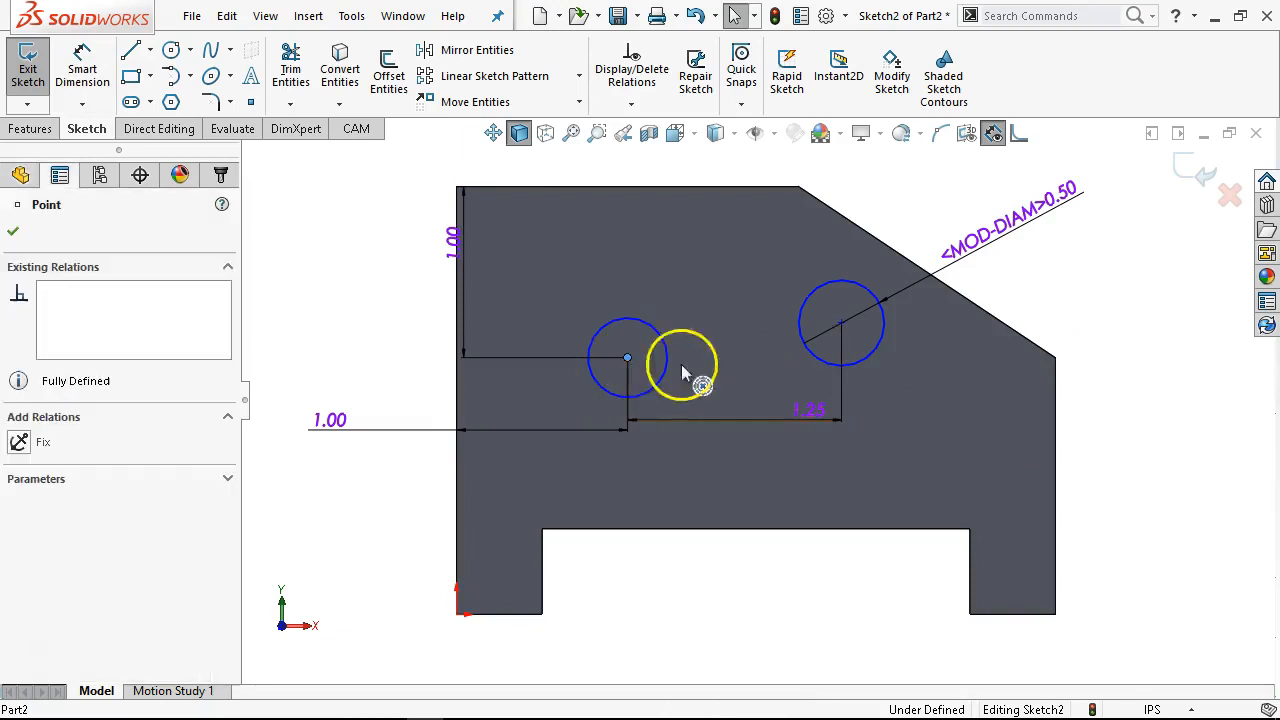
pyautogui.keyDown('ctrl'); pyautogui.click(842, 324); pyautogui.keyUp('ctrl')
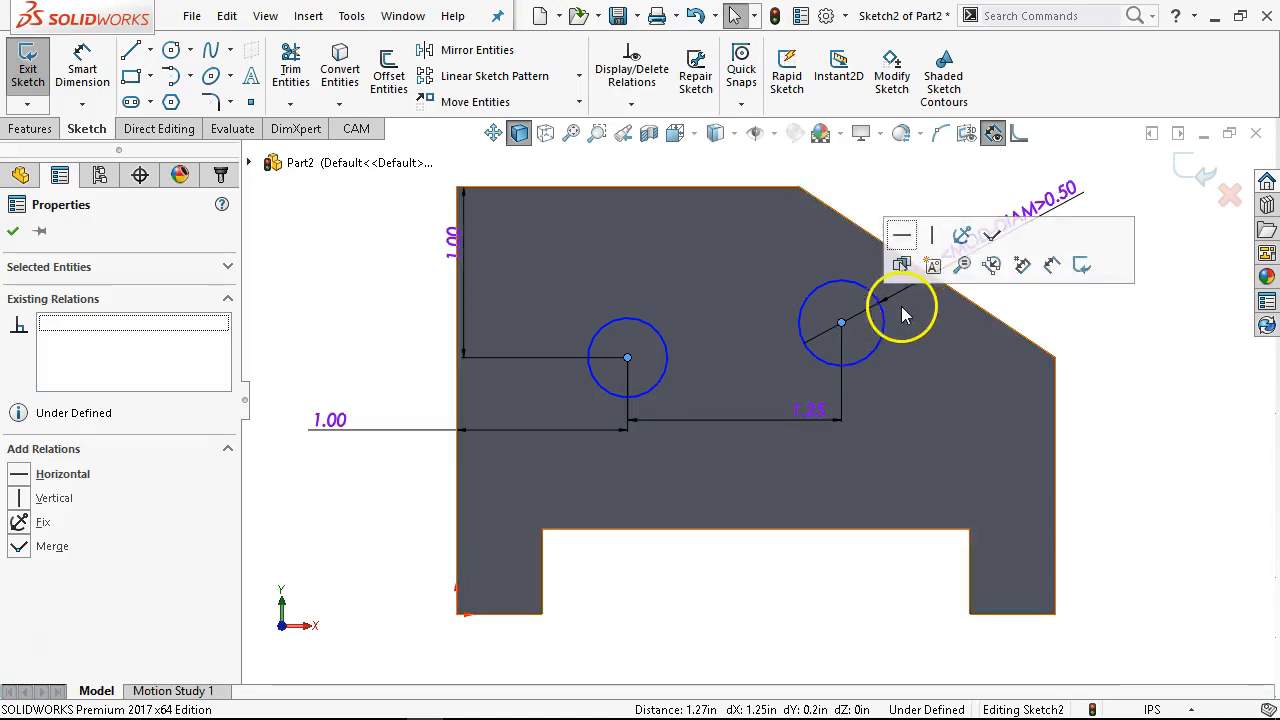
pyautogui.click(408, 278)
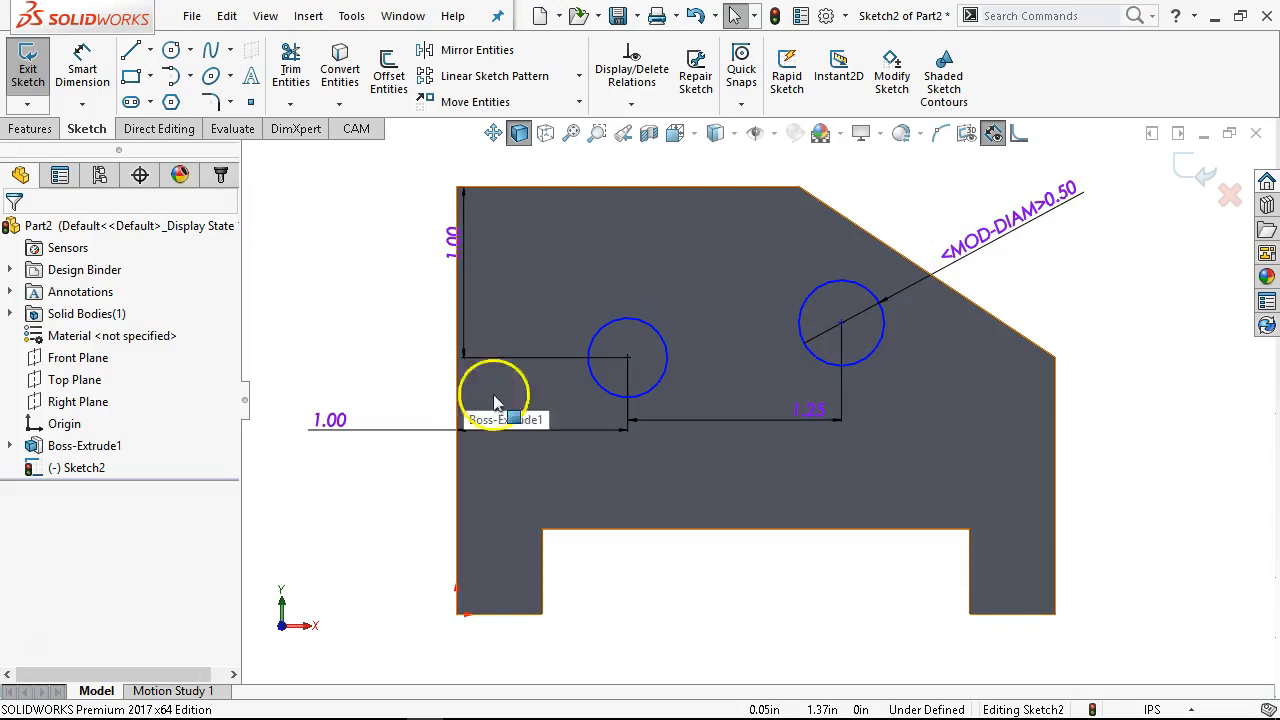
# Add a horizontal relation between the centre points of the two circles.
pyautogui.click(624, 362)
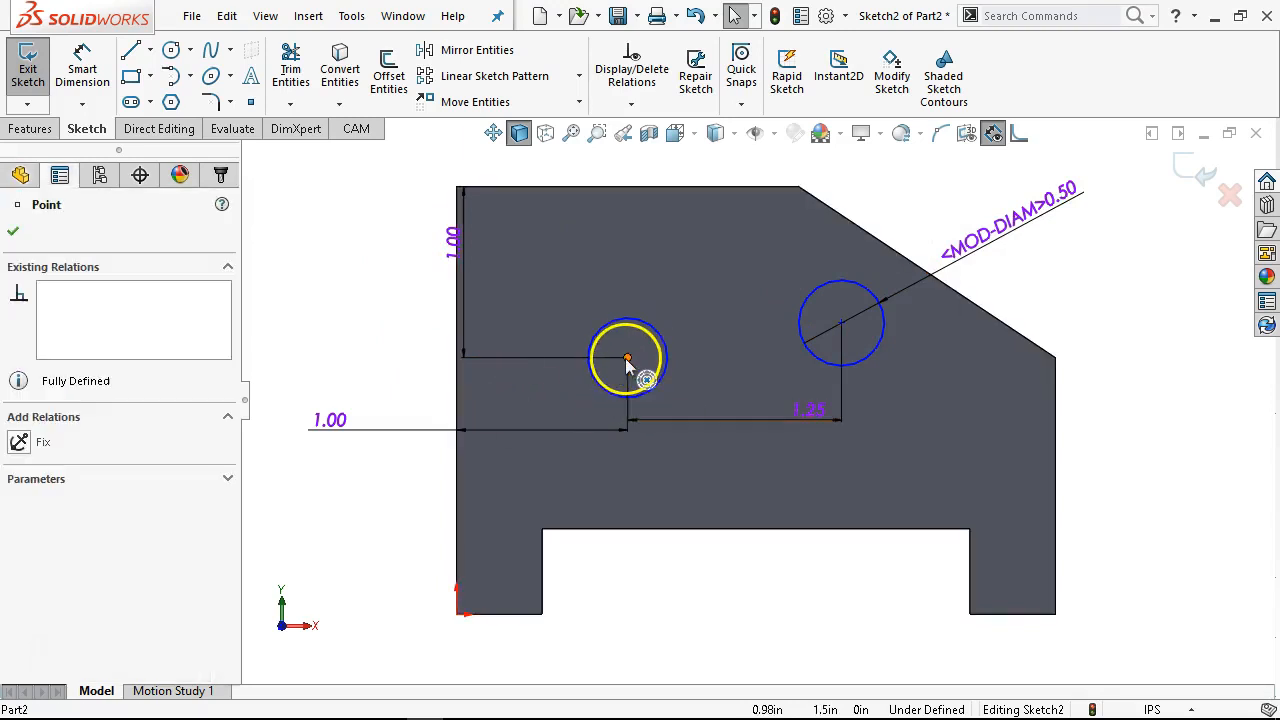
pyautogui.keyDown('ctrl'); pyautogui.click(845, 320); pyautogui.keyUp('ctrl')
pyautogui.click(903, 235)
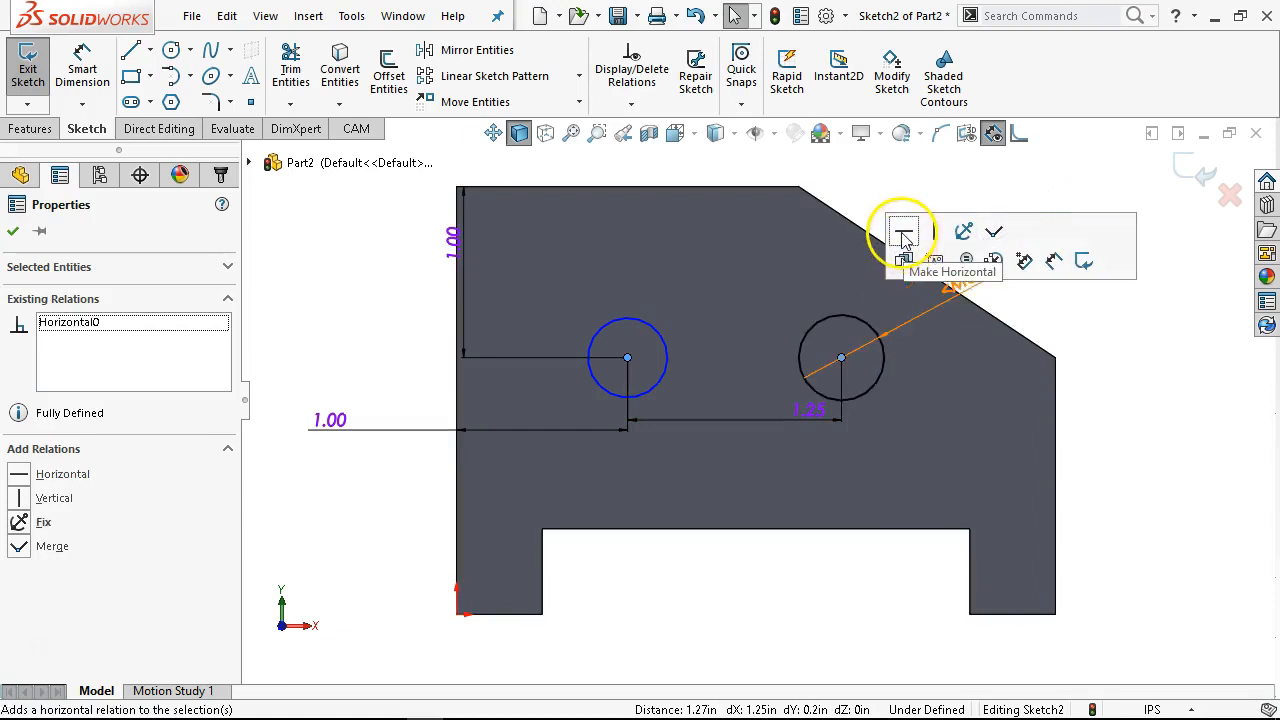
# Add an equal relation between the two circles so both holes share one diameter.
pyautogui.click(665, 336)
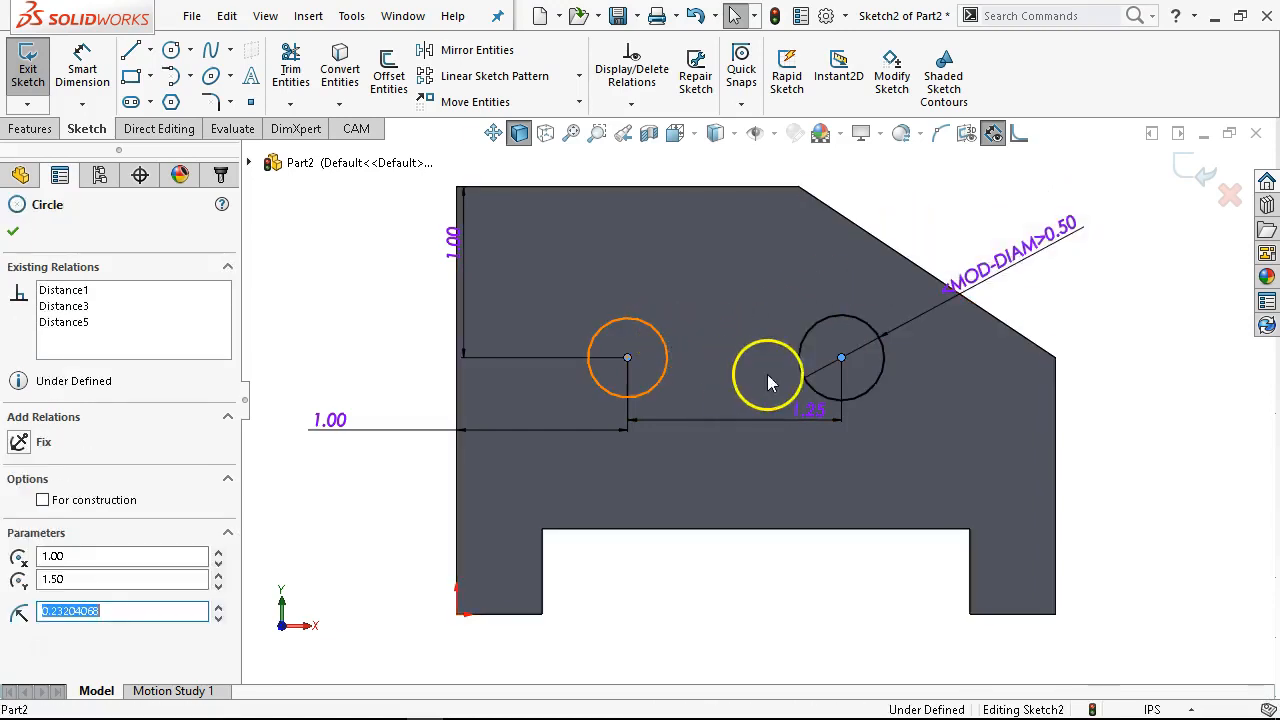
pyautogui.keyDown('ctrl'); pyautogui.click(831, 318); pyautogui.keyUp('ctrl')
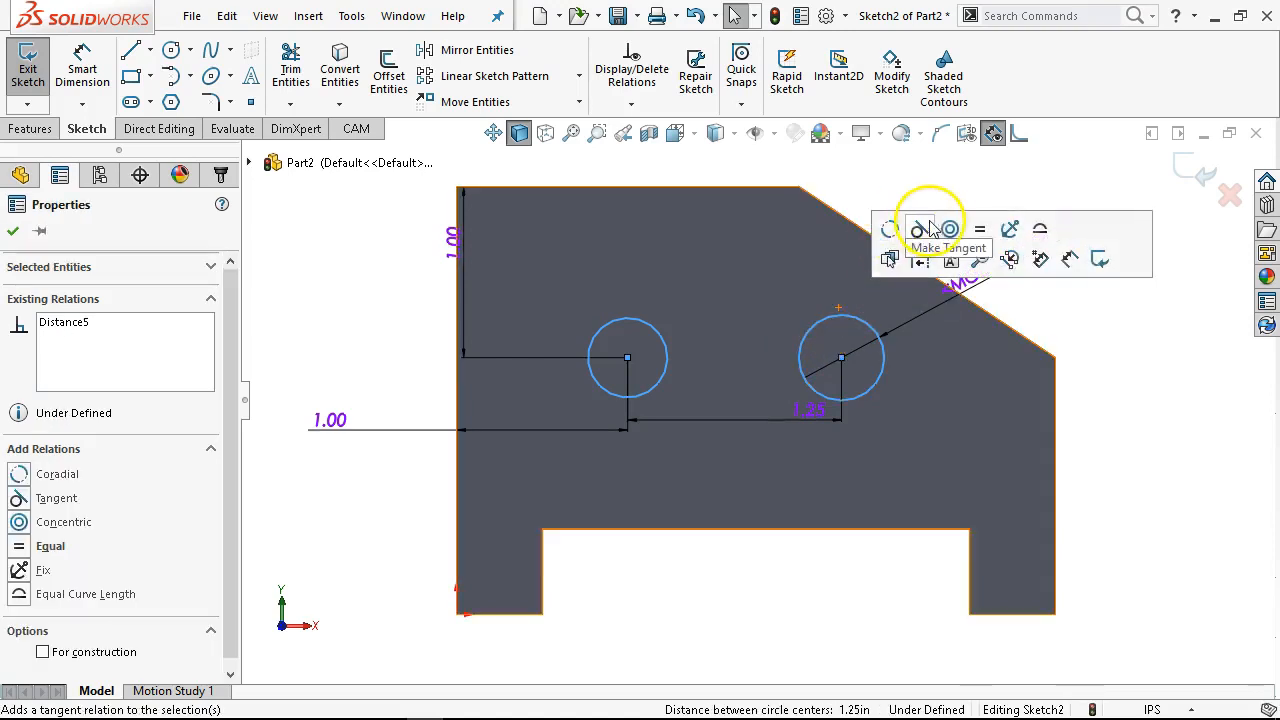
pyautogui.click(979, 229)
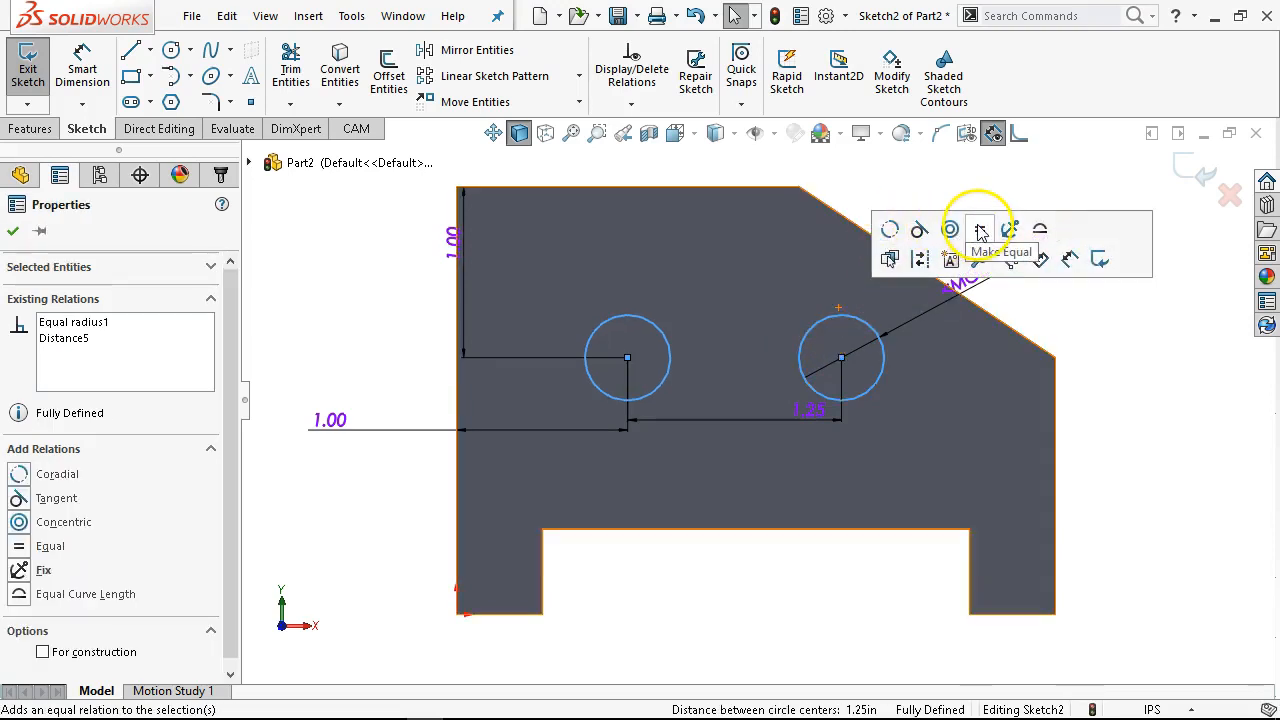
pyautogui.click(919, 189)
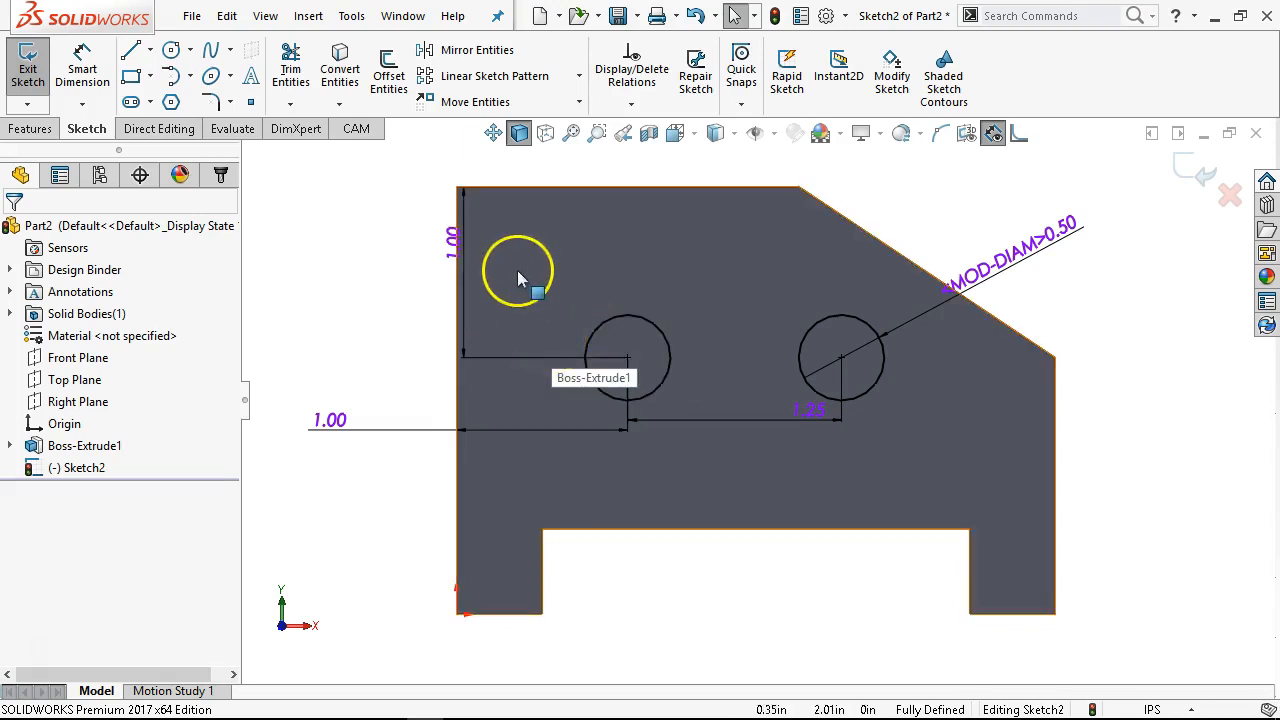
# Reposition the vertical 1.00 in dimension outside the plate, beyond its left edge.
pyautogui.click(457, 277)
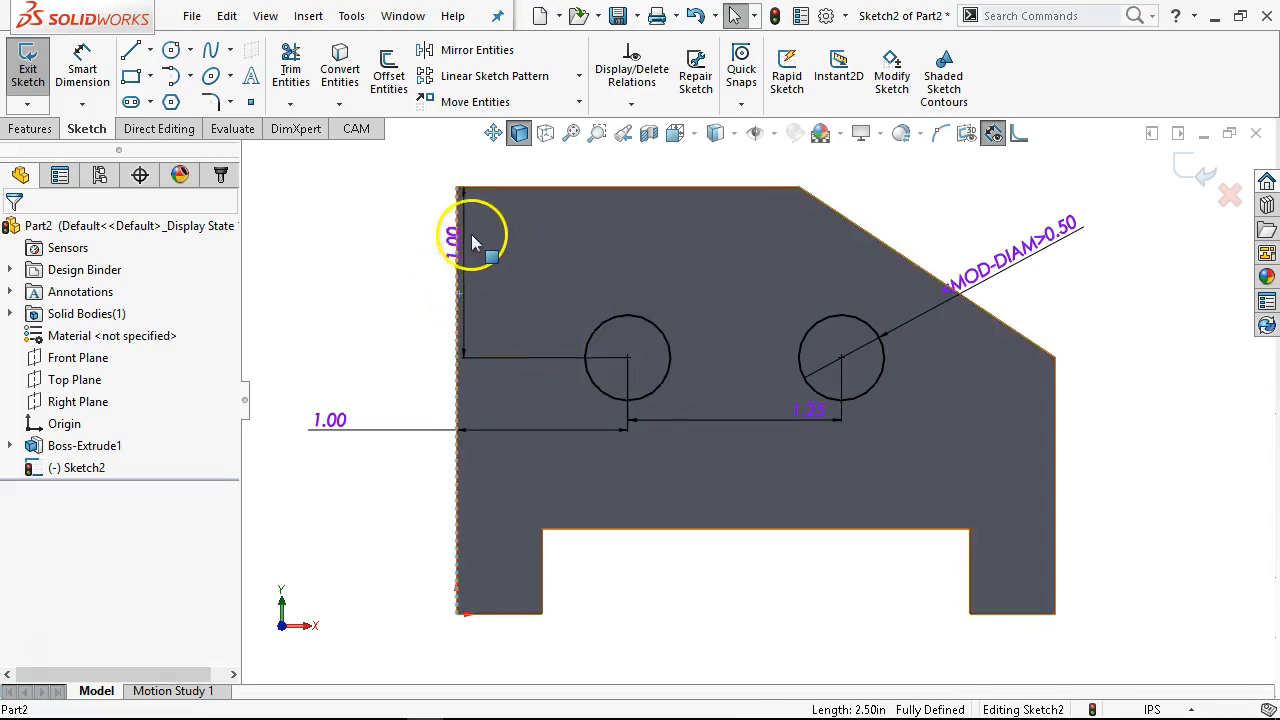
pyautogui.moveTo(466, 220); pyautogui.dragTo(351, 245)
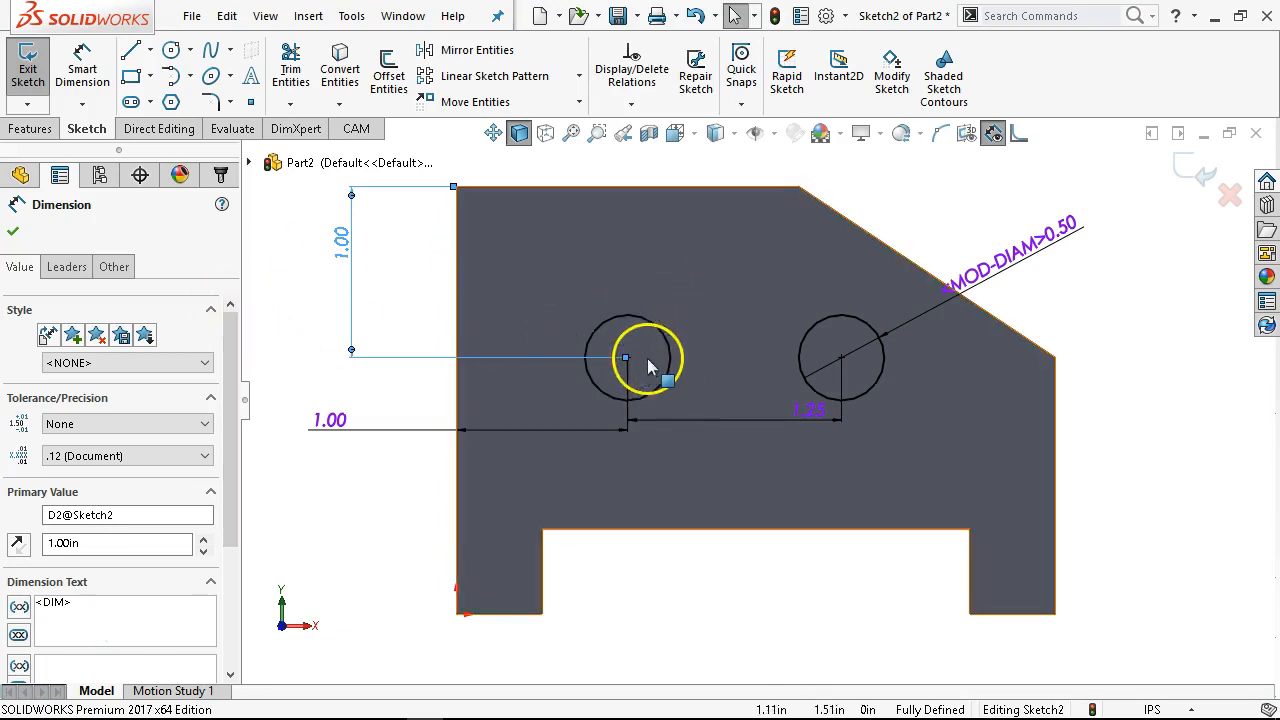
# Cut both circles through the plate with an Extruded Cut using the Through All end condition.
pyautogui.click(38, 136)
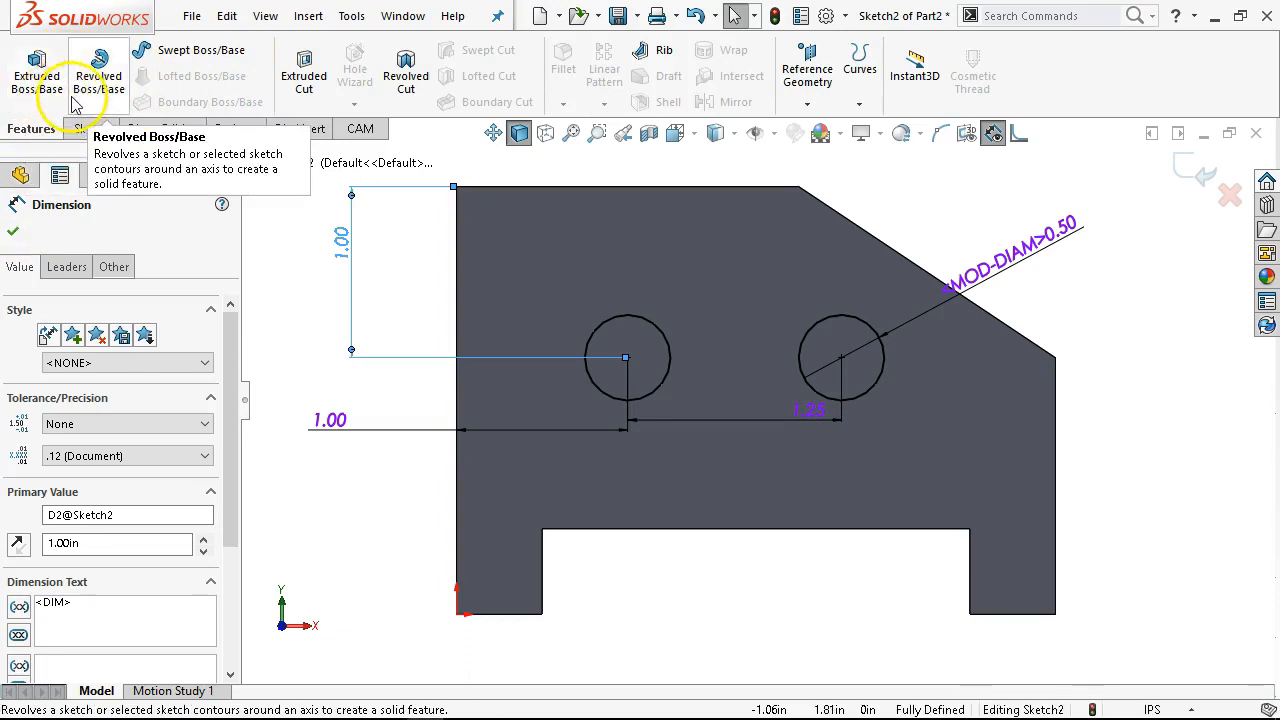
pyautogui.click(303, 84)
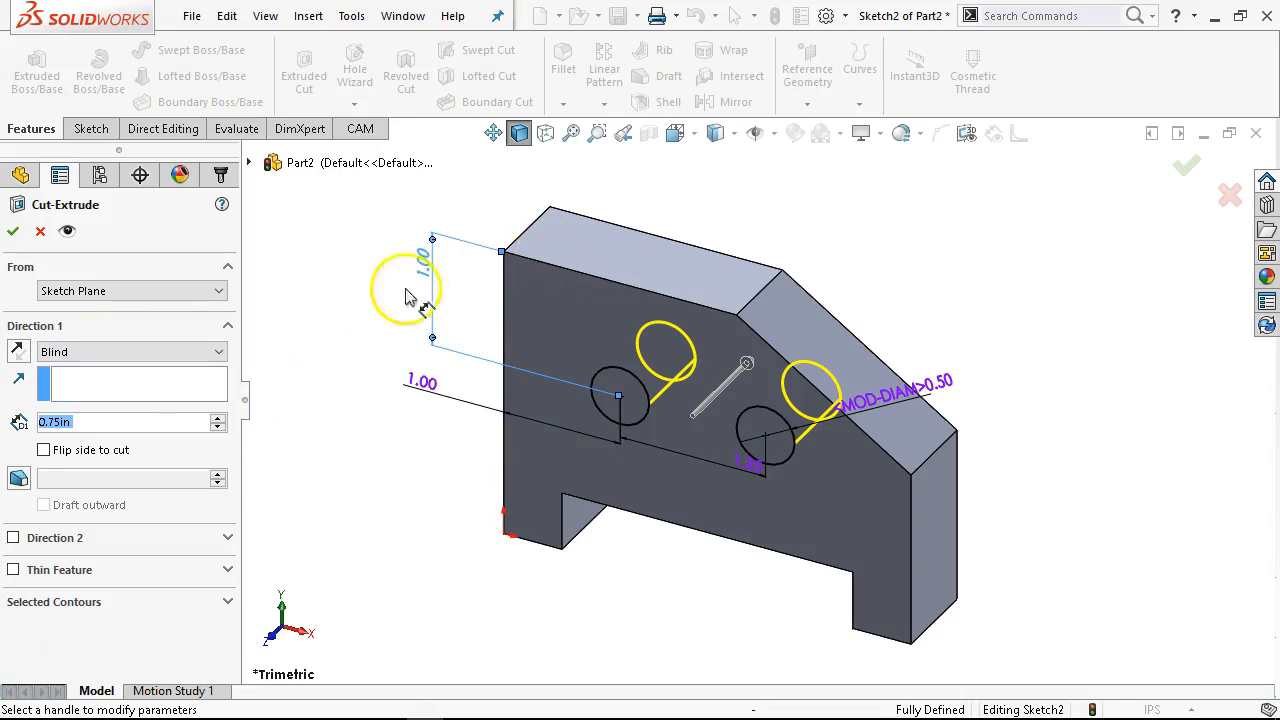
pyautogui.click(127, 352)
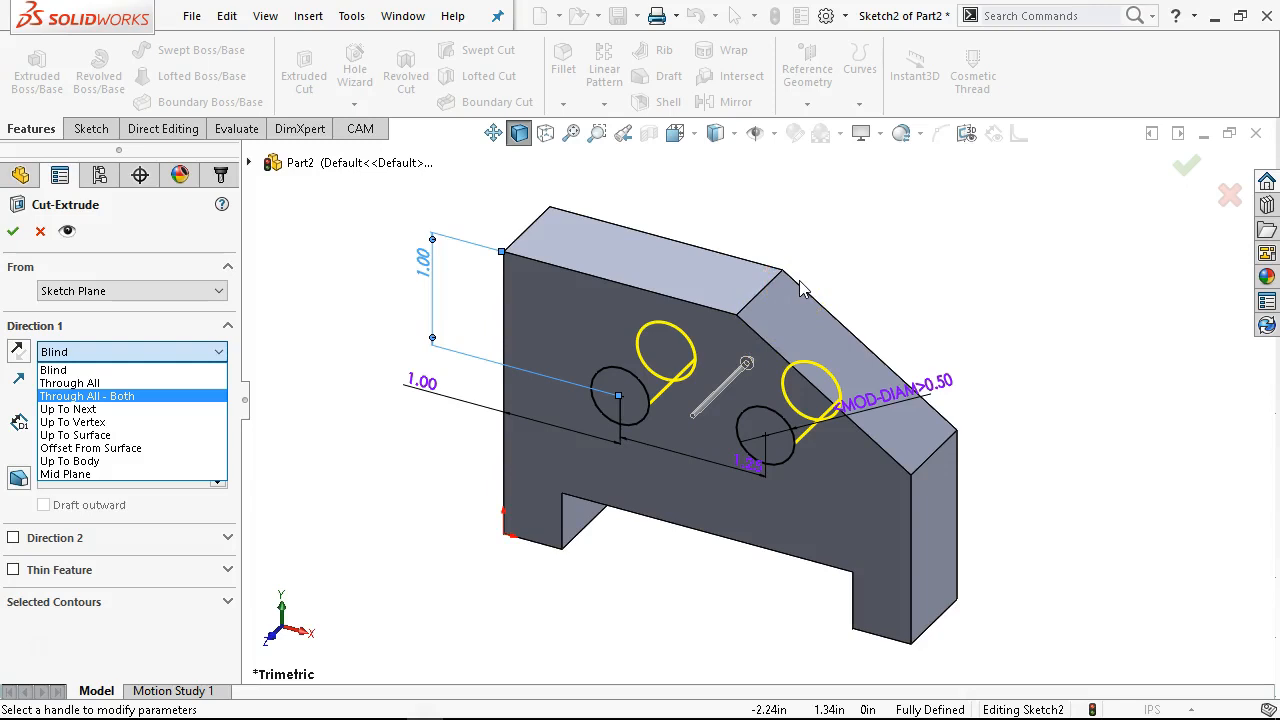
pyautogui.click(112, 385)
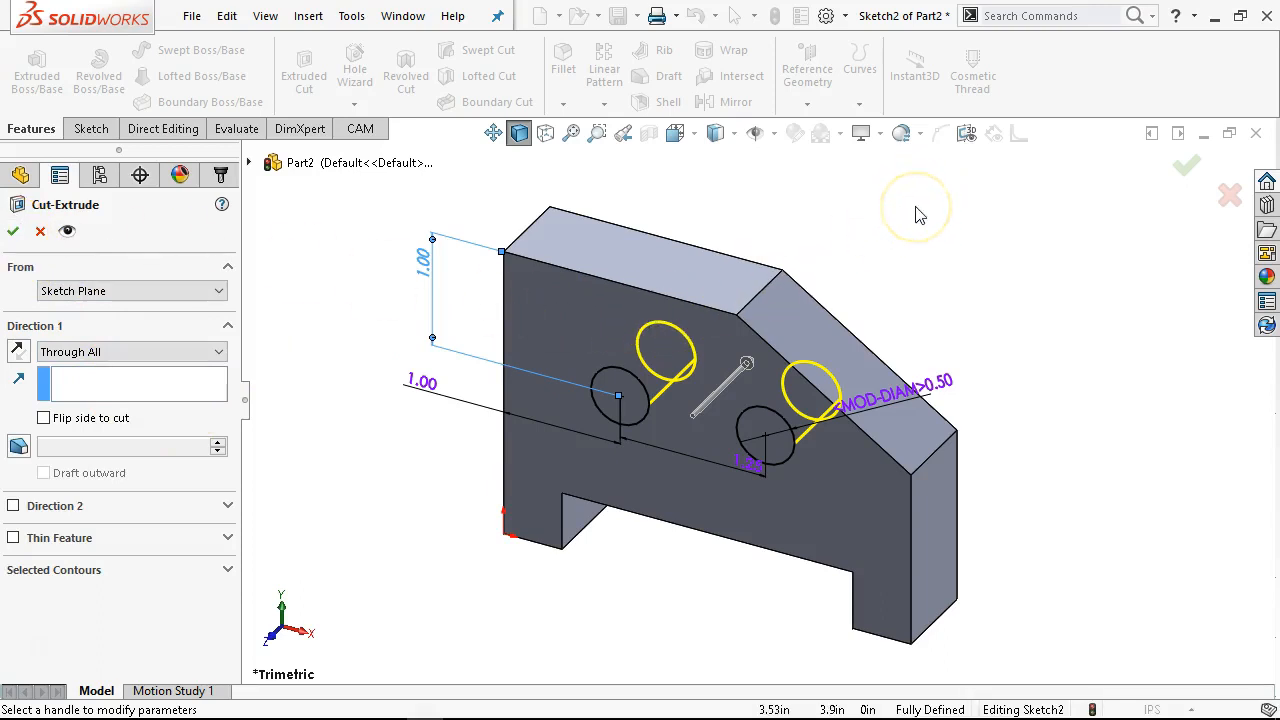
pyautogui.click(13, 233)
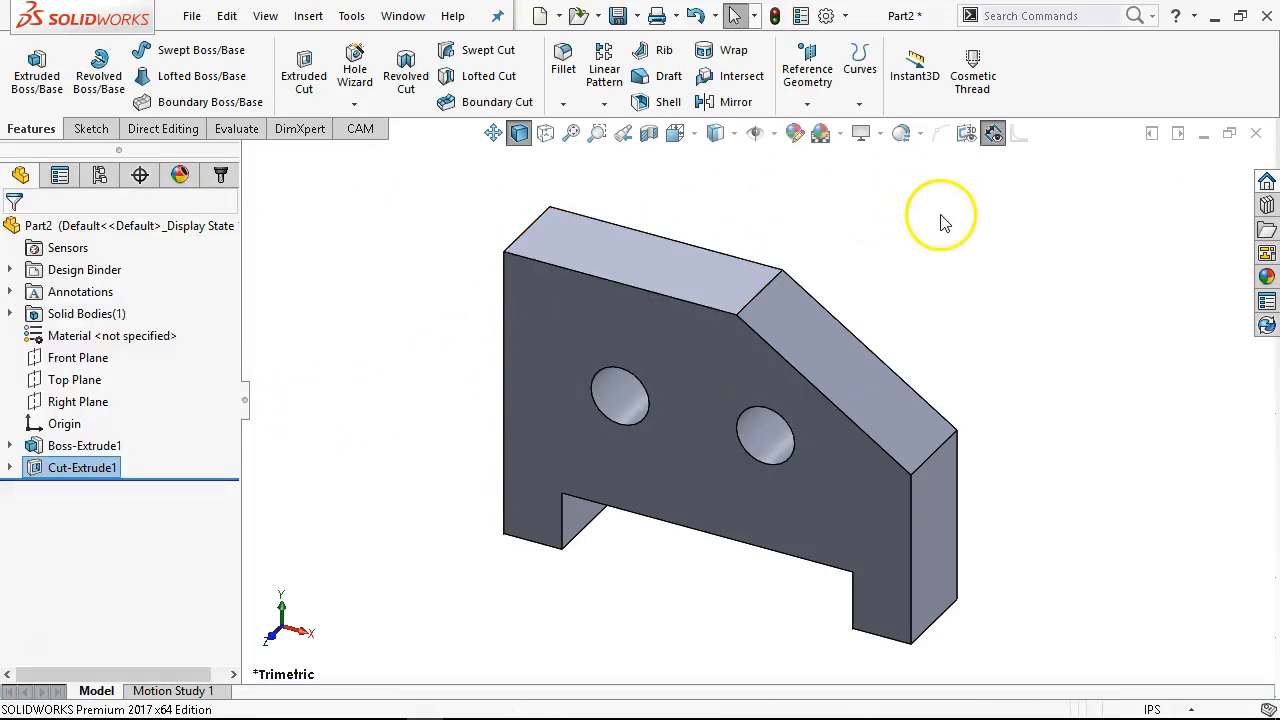
pyautogui.click(908, 240)
# Turn on Perspective display and inspect the holes and notch of the plate from the front view.
pyautogui.hotkey('ctrl', '1')
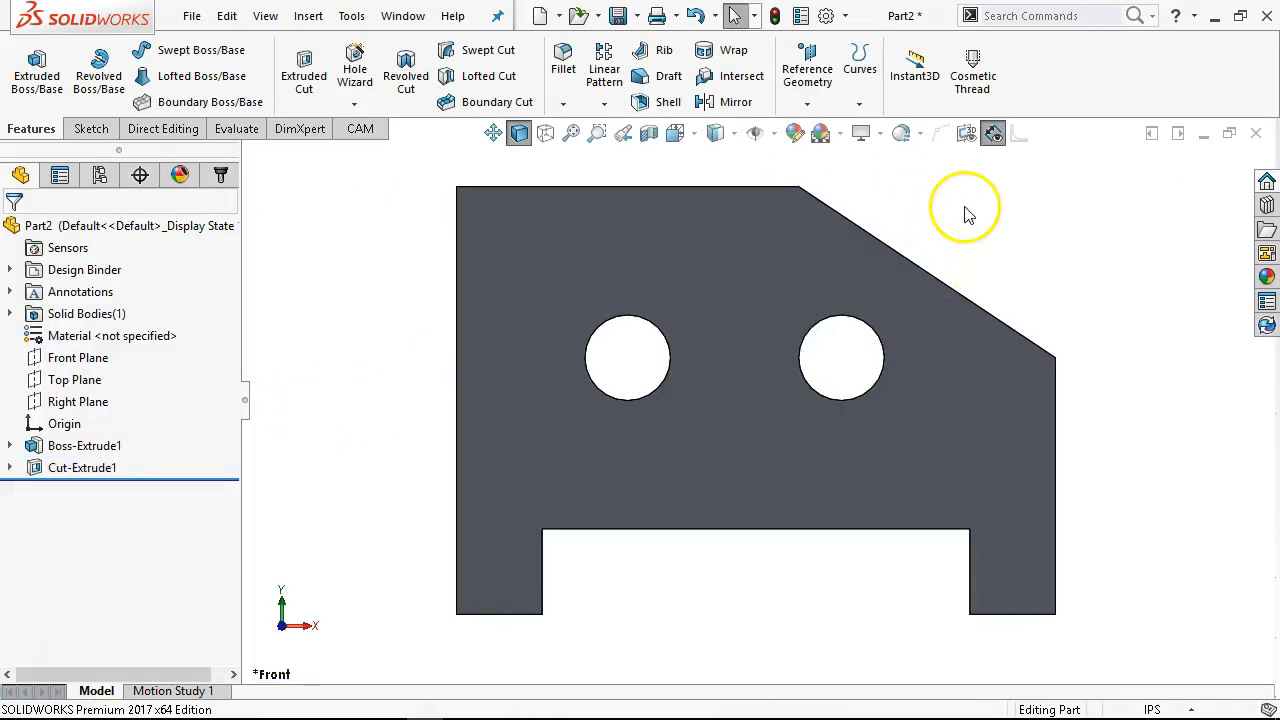
pyautogui.click(900, 134)
pyautogui.click(872, 134)
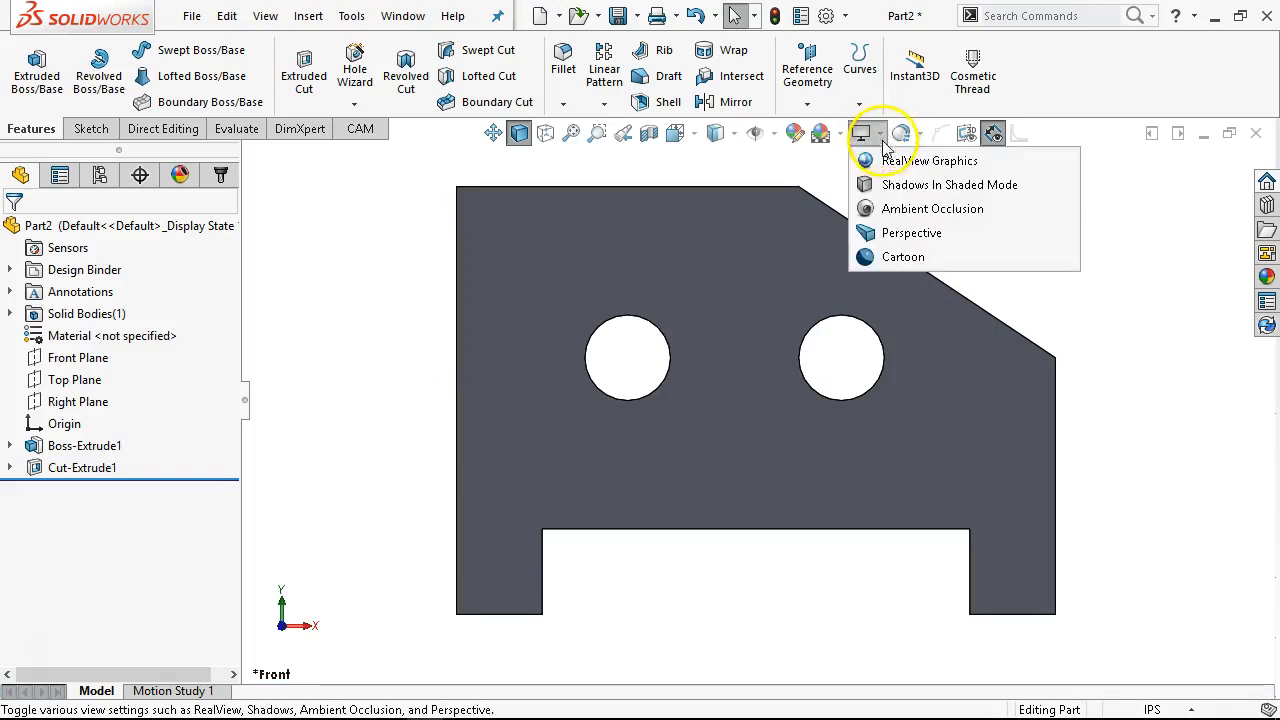
pyautogui.click(888, 232)
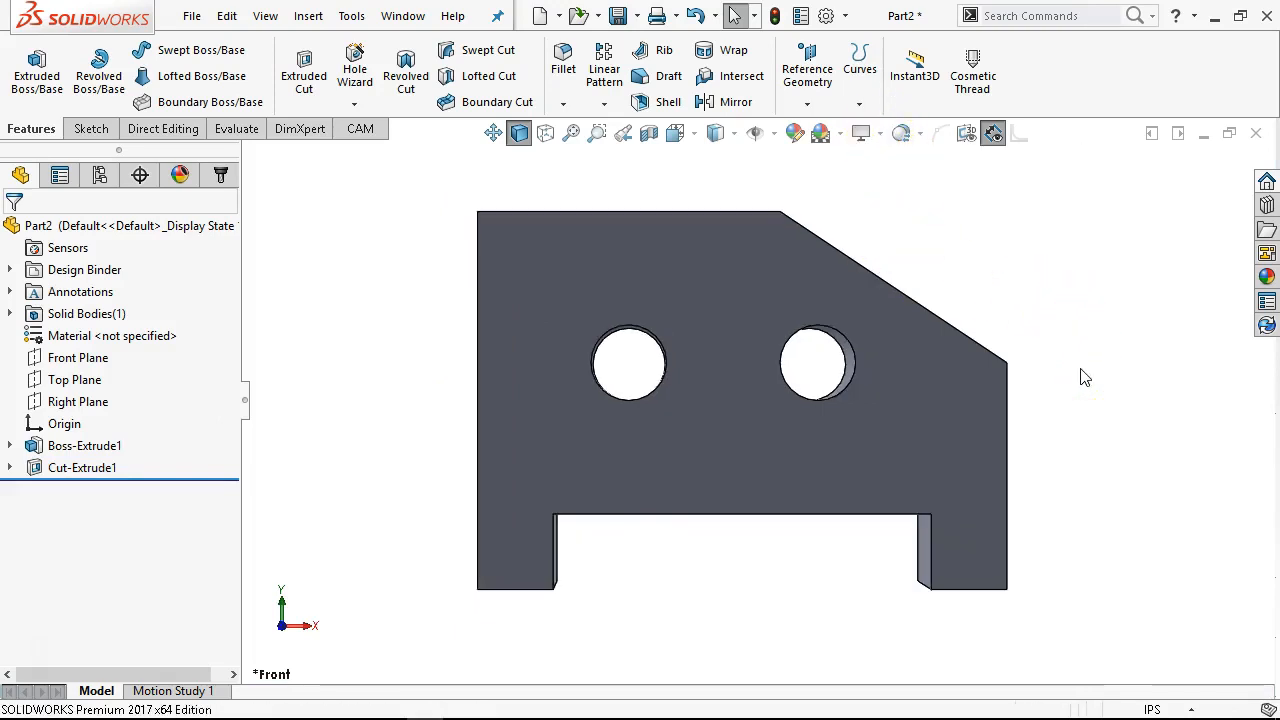
pyautogui.scroll(-1, 756, 310)
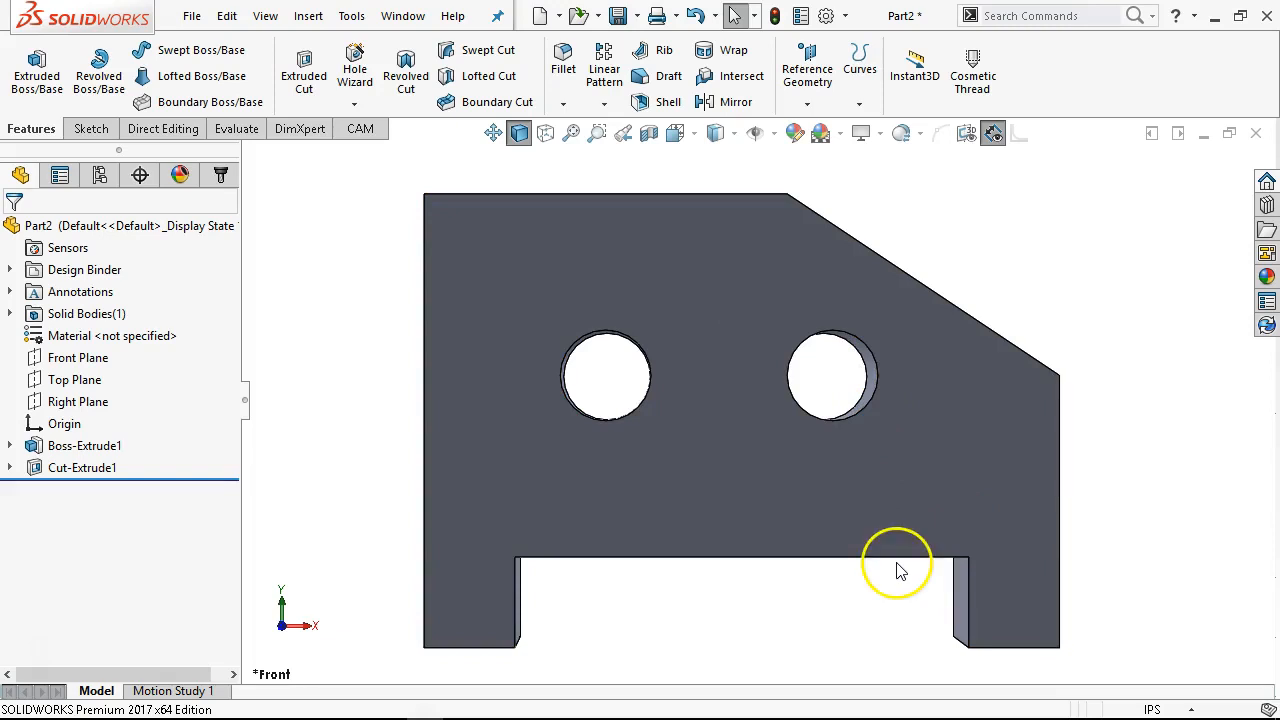
pyautogui.moveTo(891, 551); pyautogui.dragTo(826, 471, button='middle')
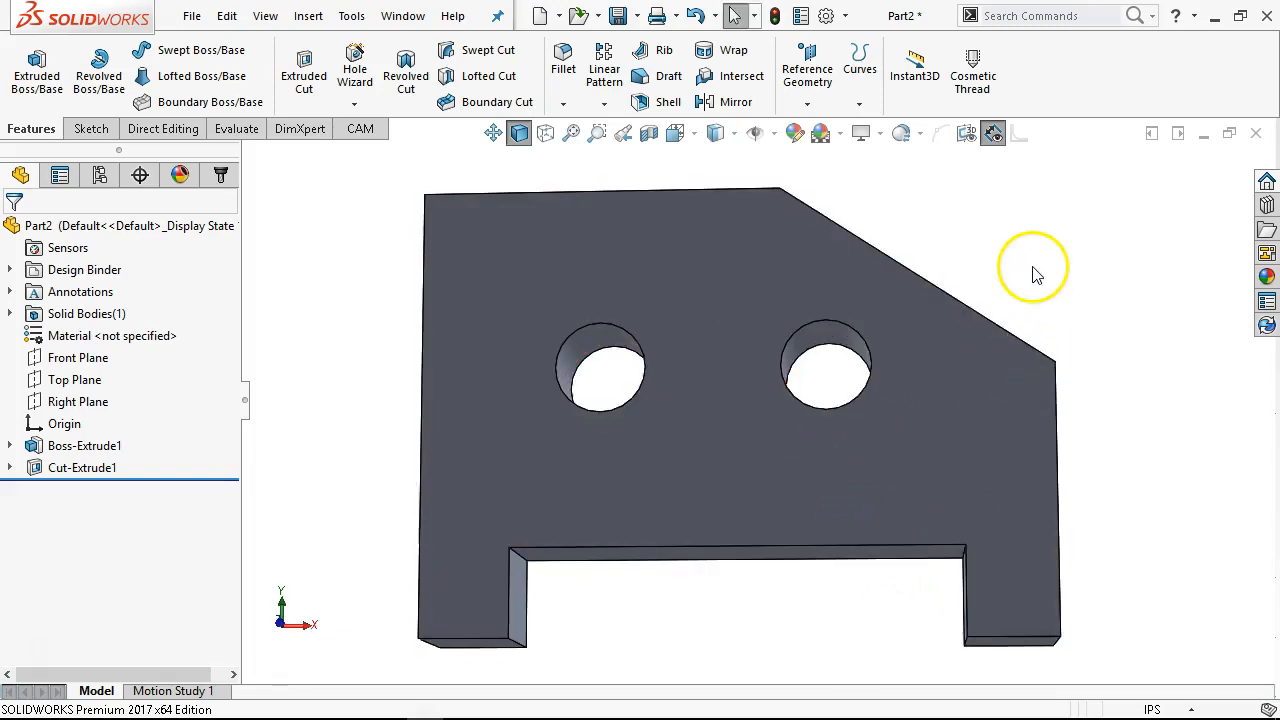
pyautogui.hotkey('ctrl', '1')
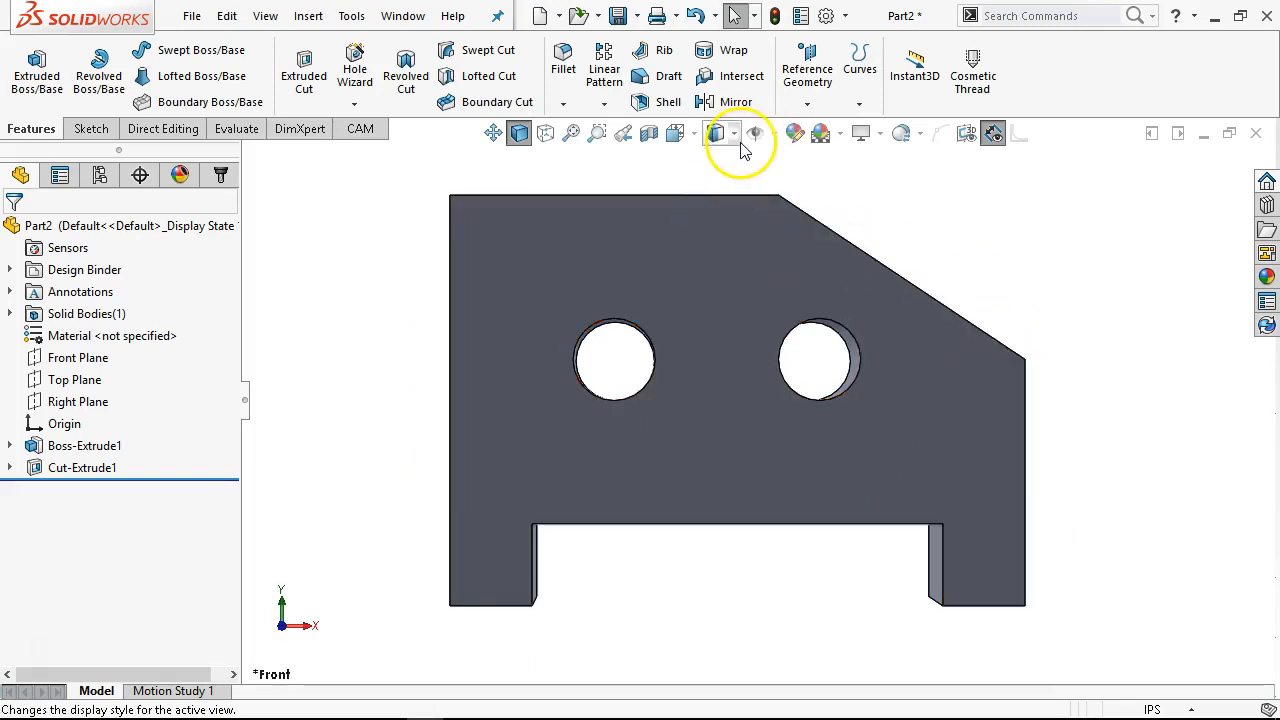
# Display the plate with Hidden Lines Visible and examine how its rear edges appear in the perspective front view.
pyautogui.click(680, 134)
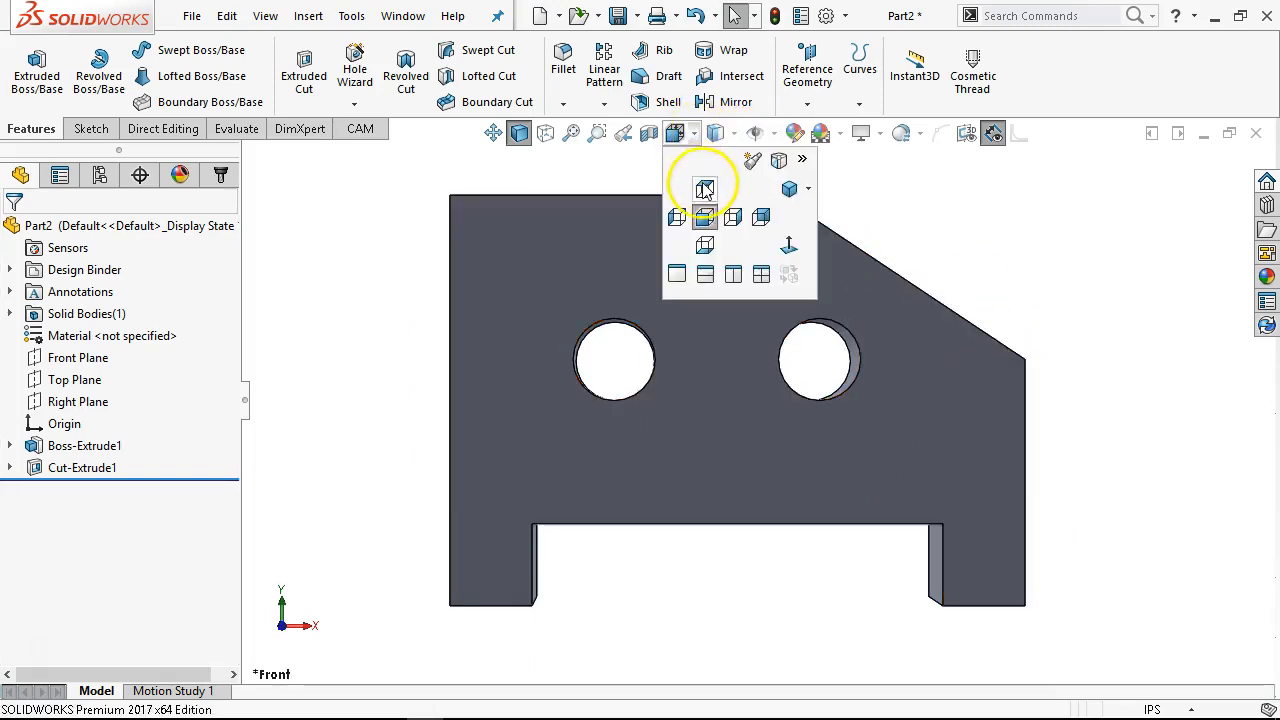
pyautogui.click(718, 134)
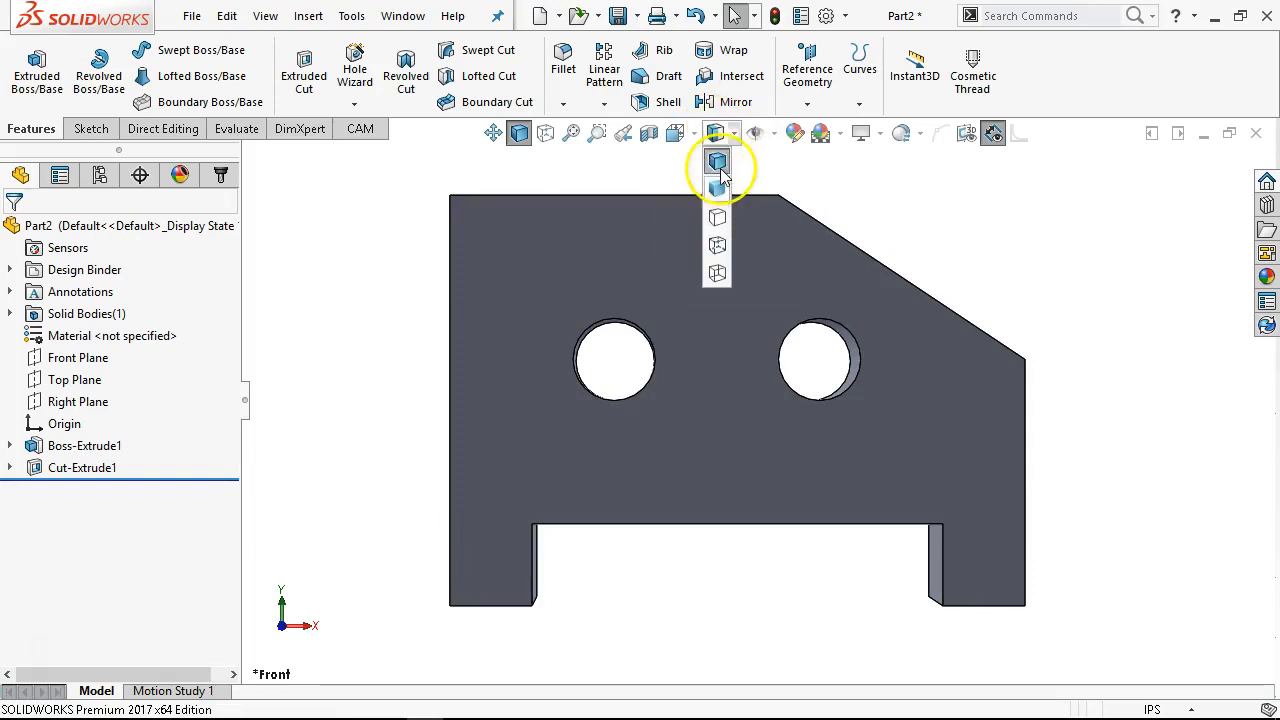
pyautogui.click(718, 247)
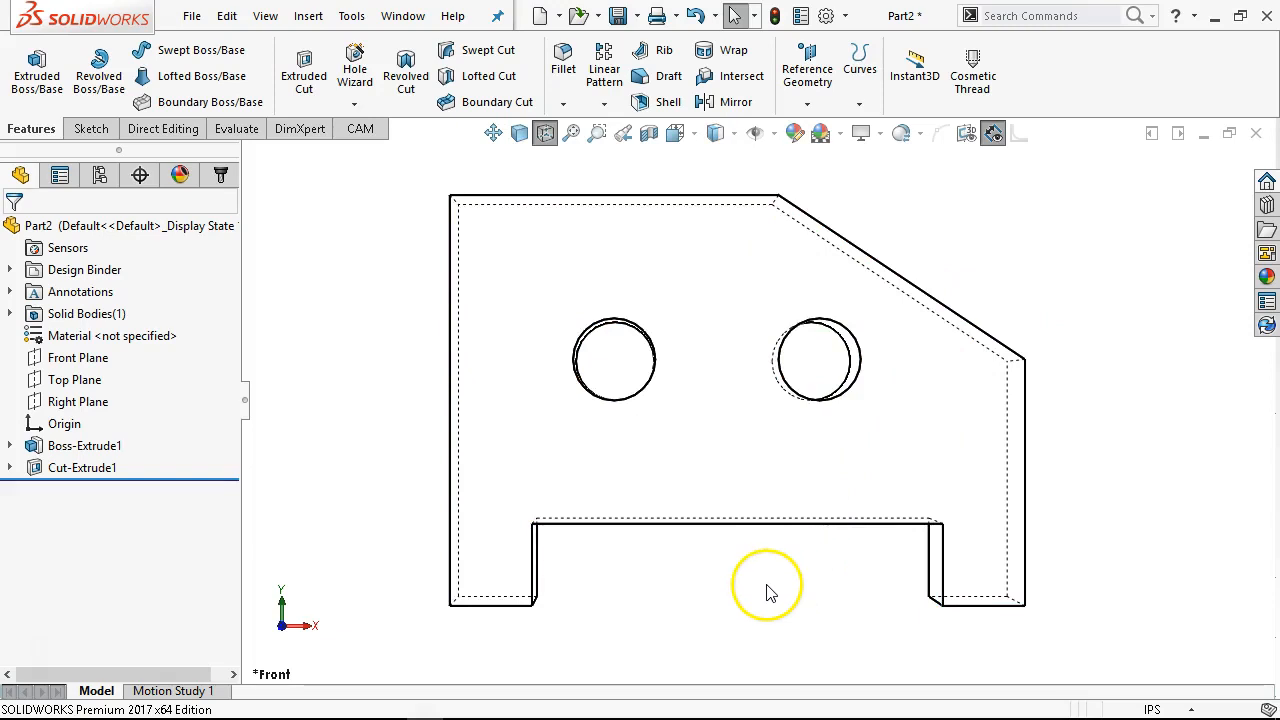
pyautogui.keyDown('ctrl'); pyautogui.moveTo(735, 594); pyautogui.dragTo(660, 588, button='middle'); pyautogui.keyUp('ctrl')
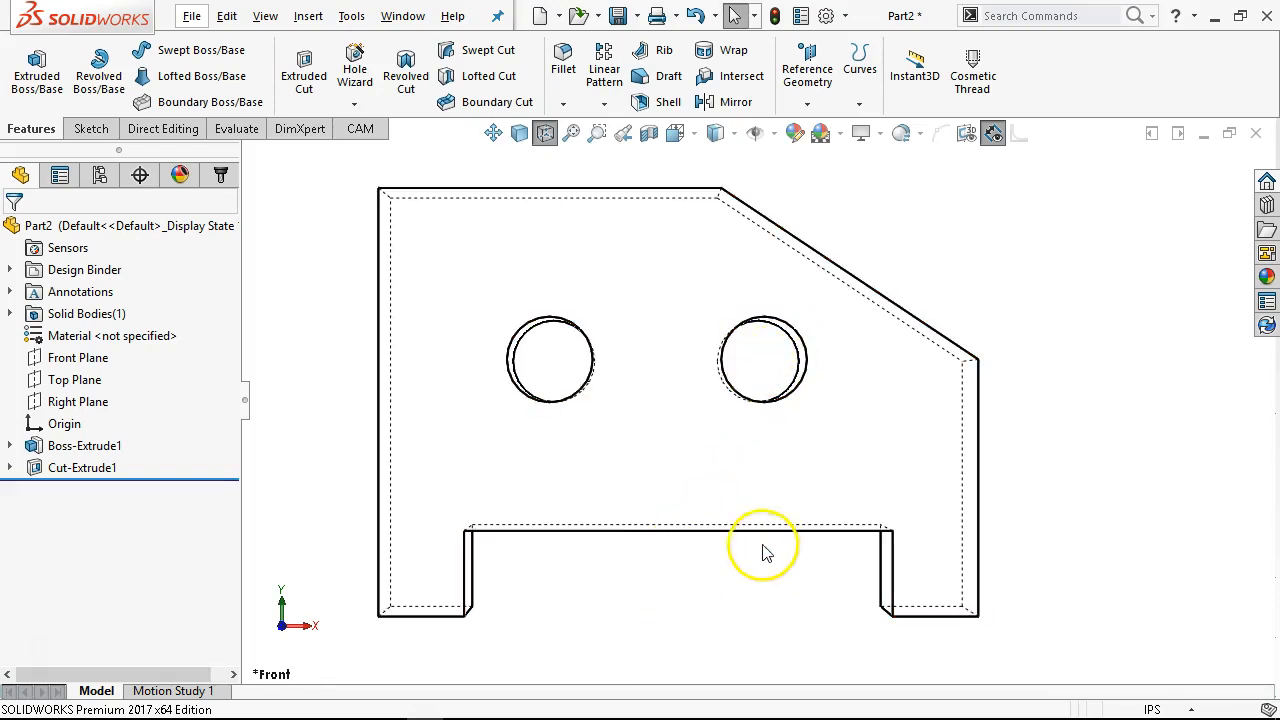
pyautogui.keyDown('ctrl'); pyautogui.moveTo(677, 591); pyautogui.dragTo(516, 570, button='middle'); pyautogui.keyUp('ctrl')
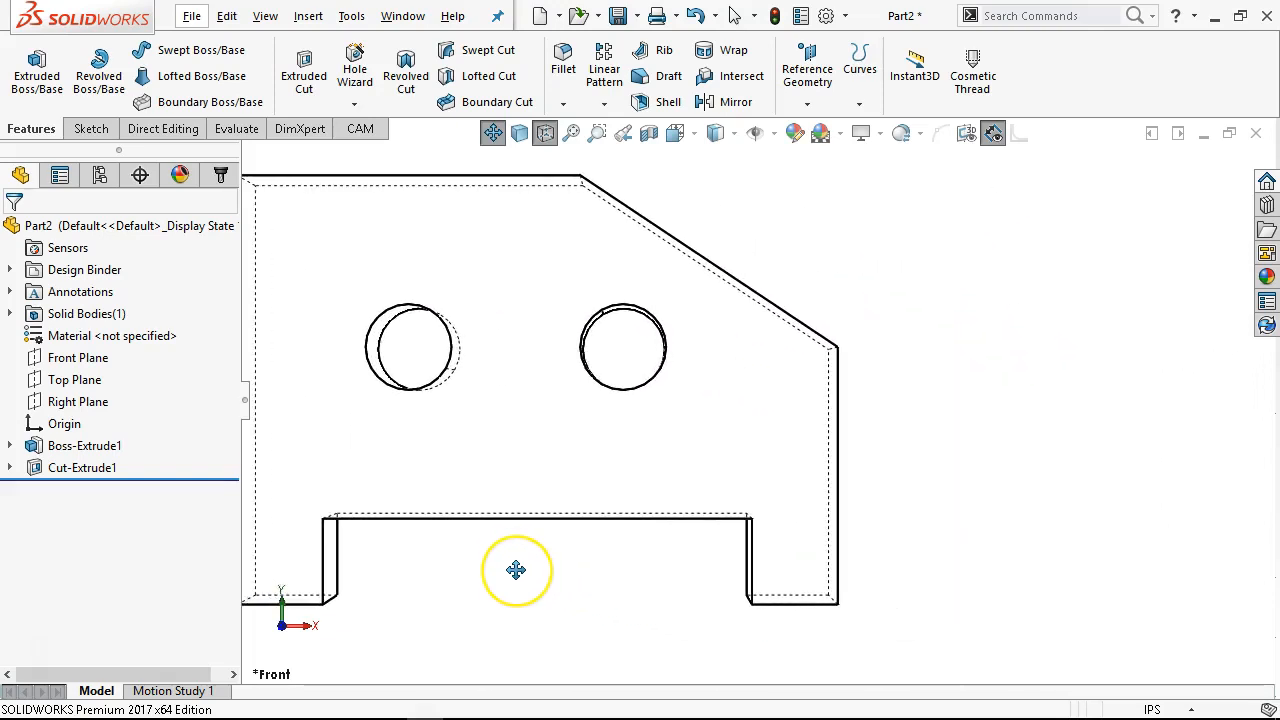
pyautogui.press('Escape')
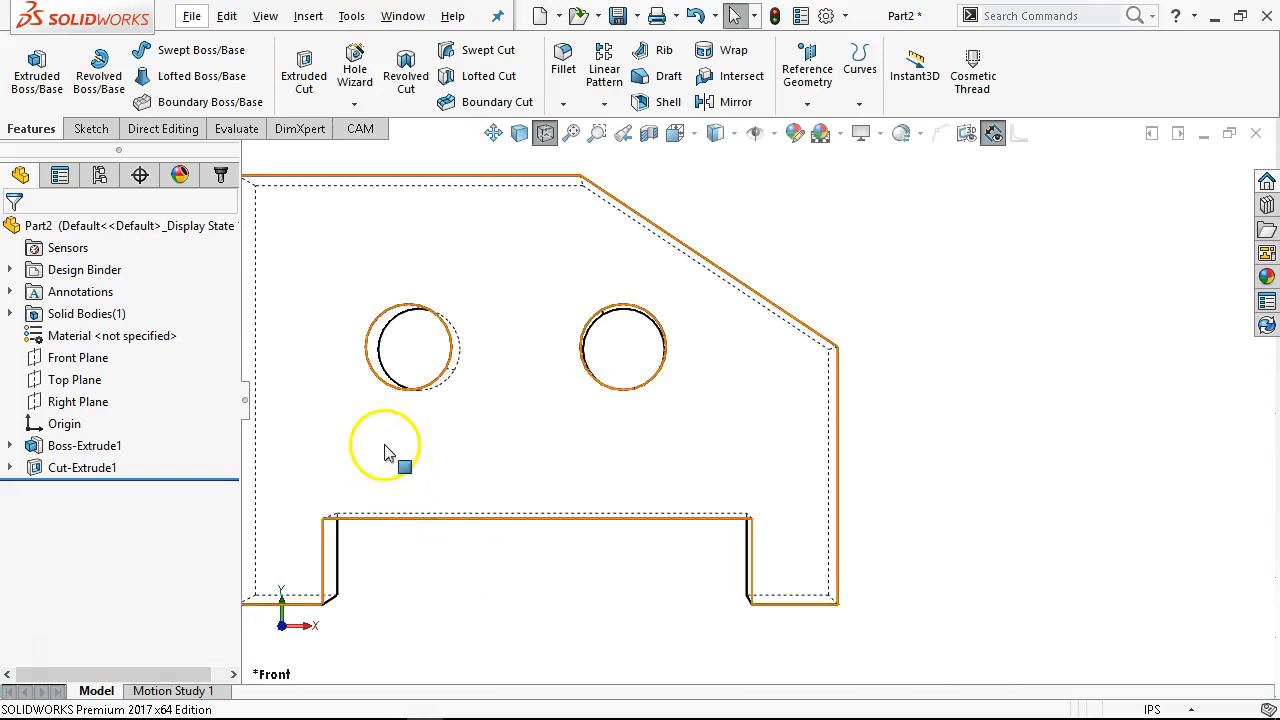
pyautogui.moveTo(738, 708)
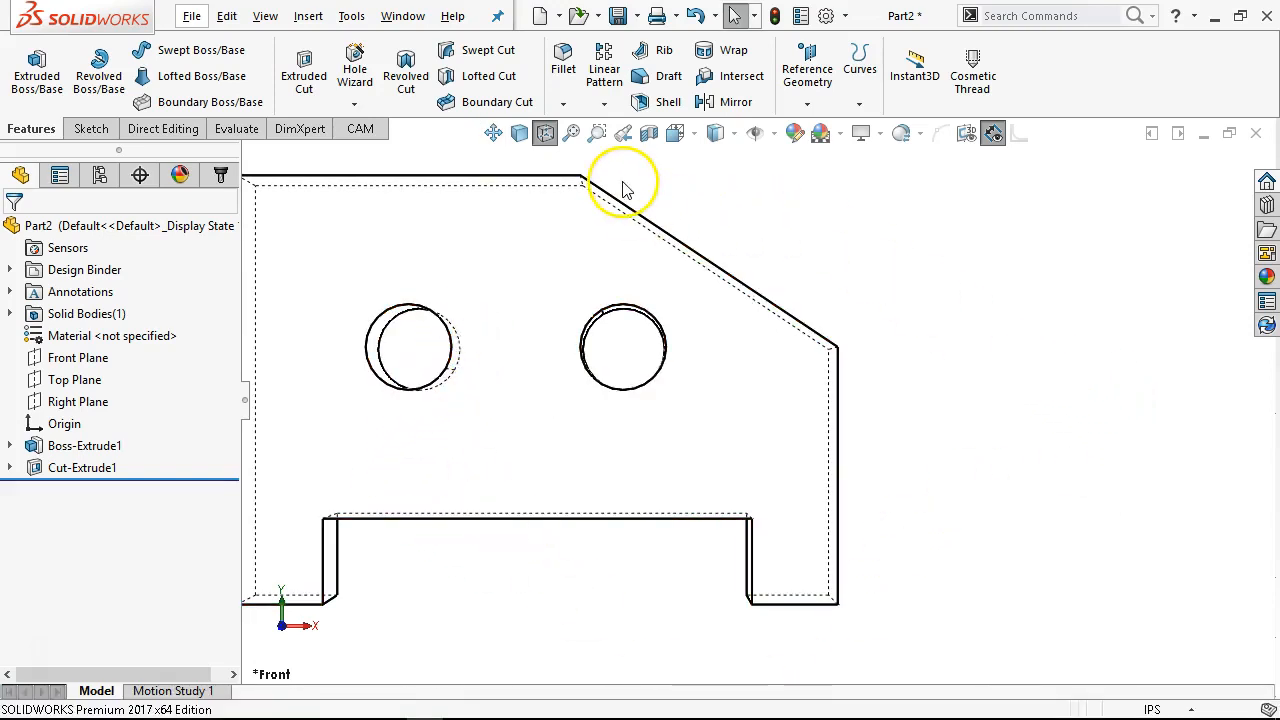
# Display the plate as Shaded With Edges and turn off Perspective in the front view.
pyautogui.click(522, 138)
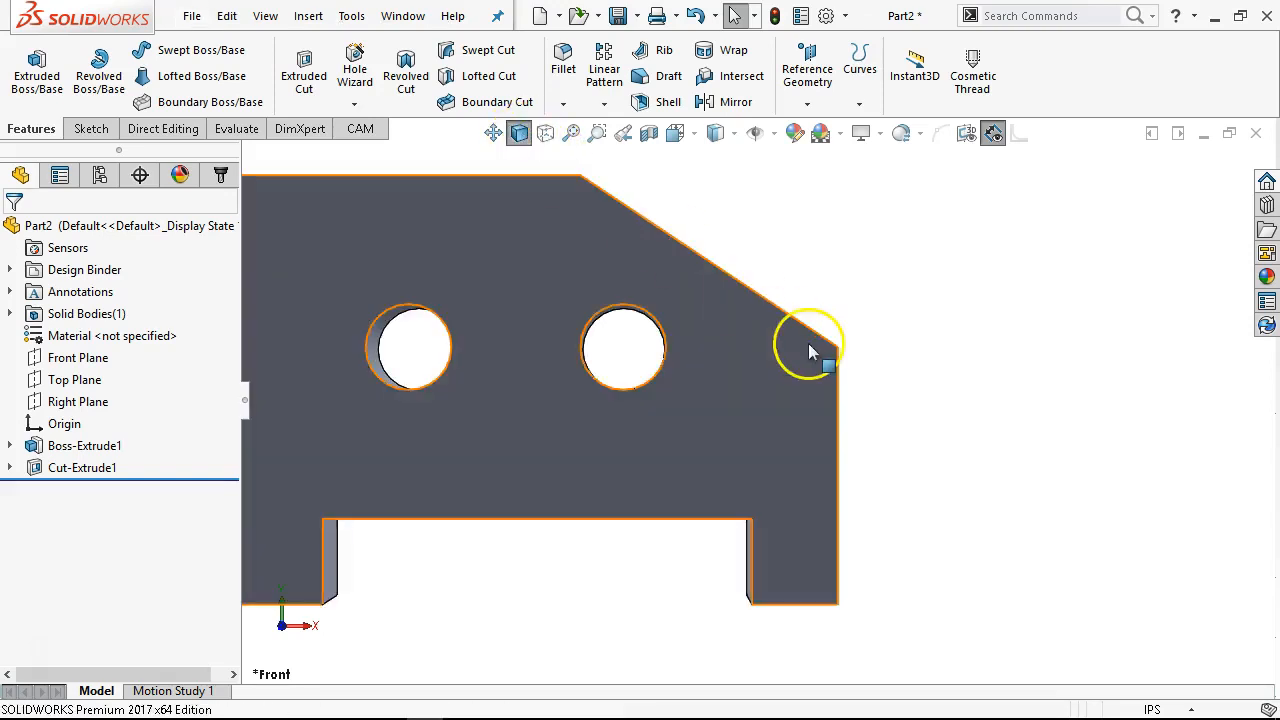
pyautogui.press('f')
pyautogui.click(880, 134)
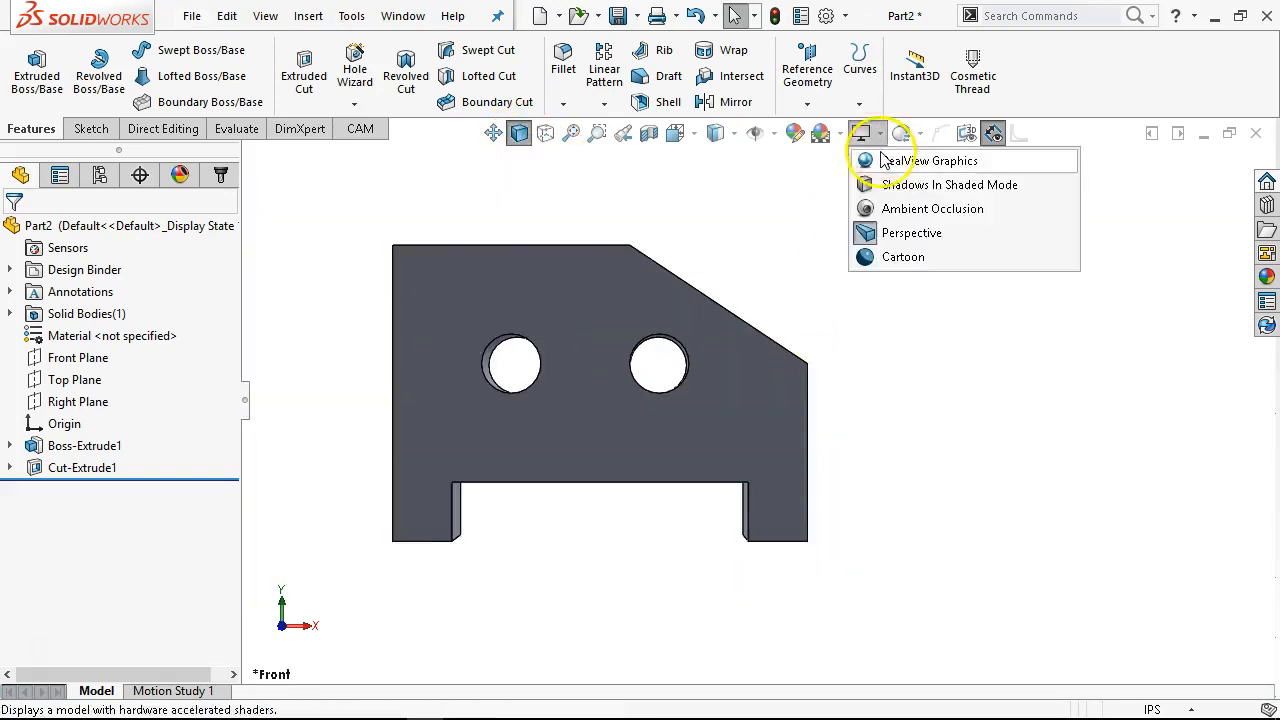
pyautogui.click(908, 234)
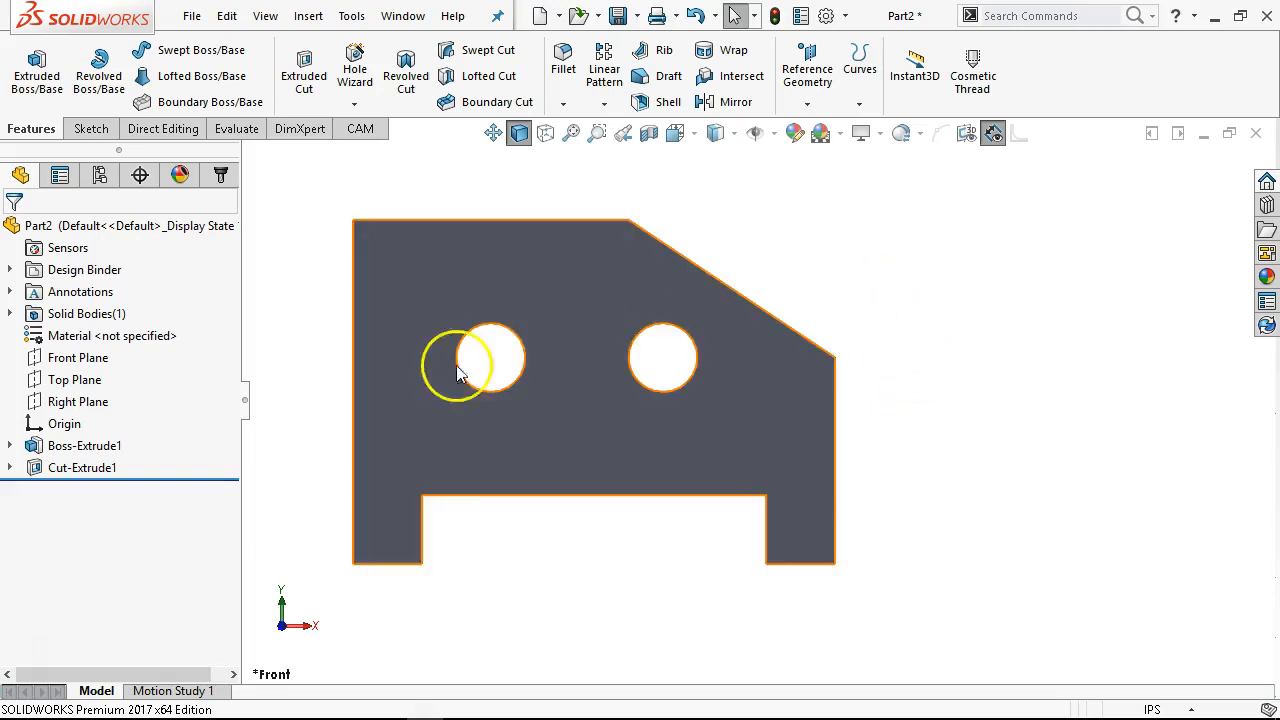
pyautogui.scroll(1, 434, 401)
pyautogui.scroll(-1, 436, 407)
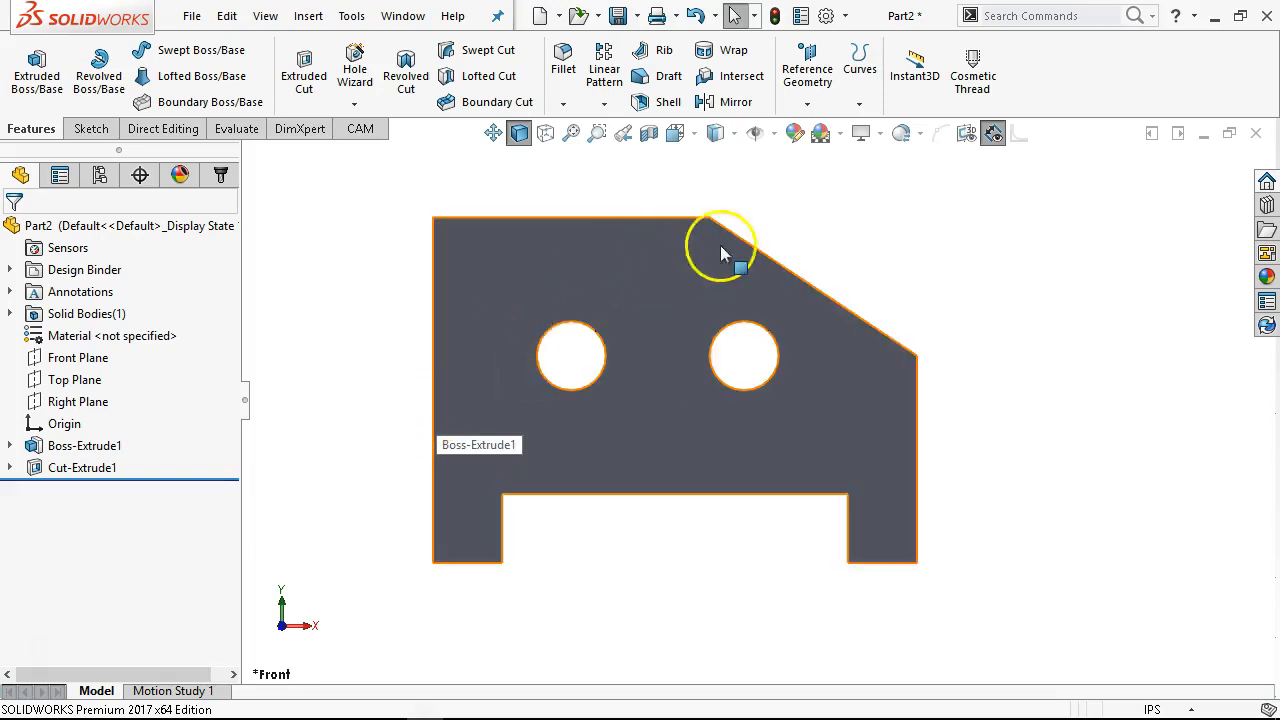
# Try the Backdrop - Grey with Overhead Light, Courtyard Background and Urban 5 Background scenes behind the plate.
pyautogui.click(840, 134)
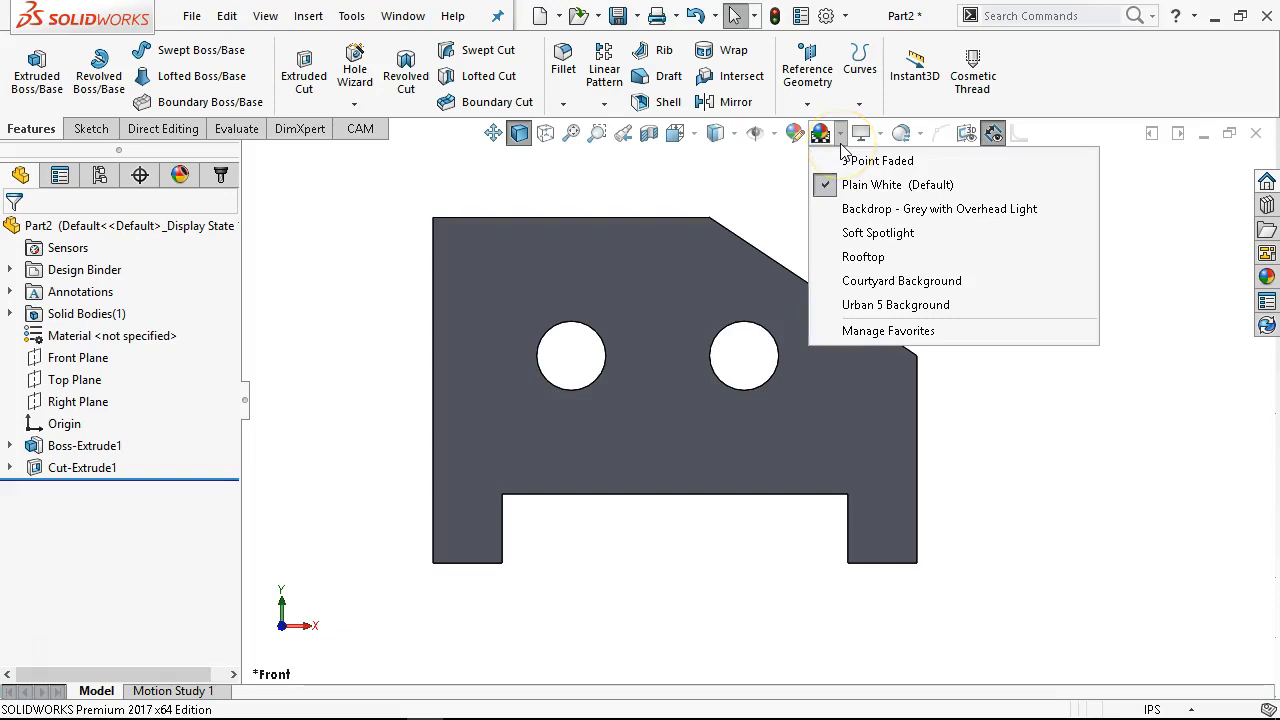
pyautogui.click(828, 209)
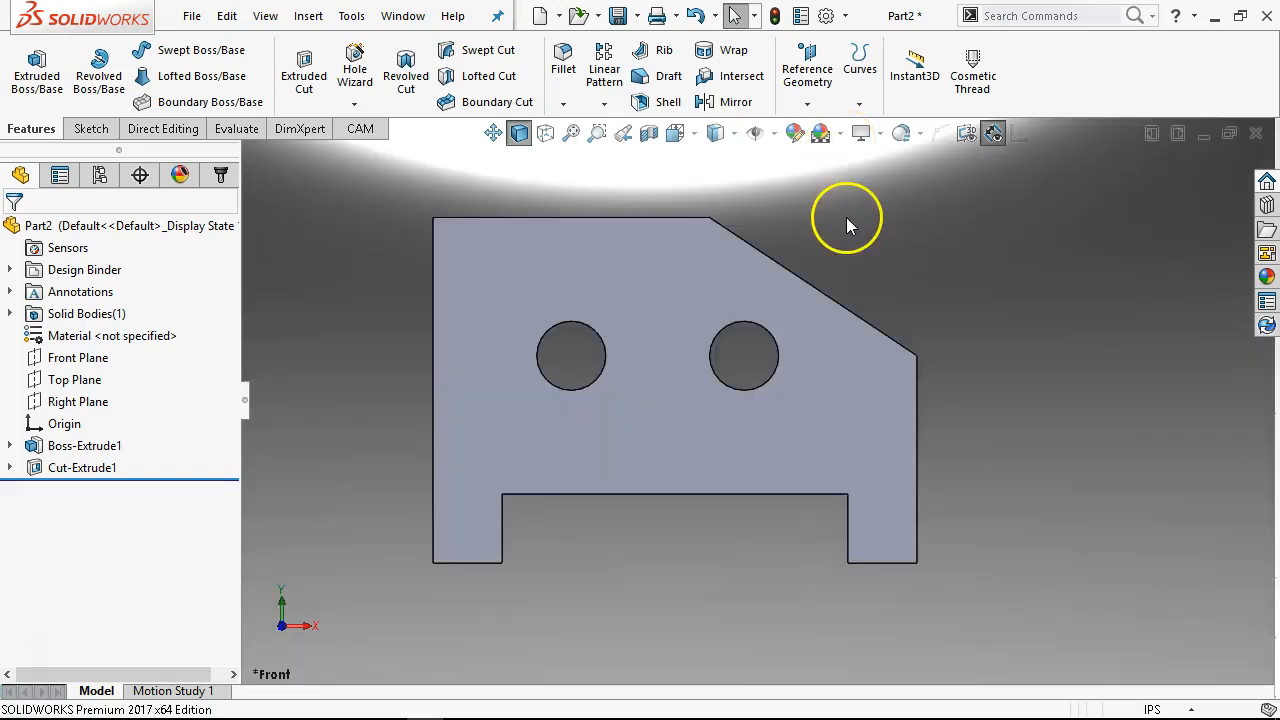
pyautogui.click(839, 135)
pyautogui.click(862, 281)
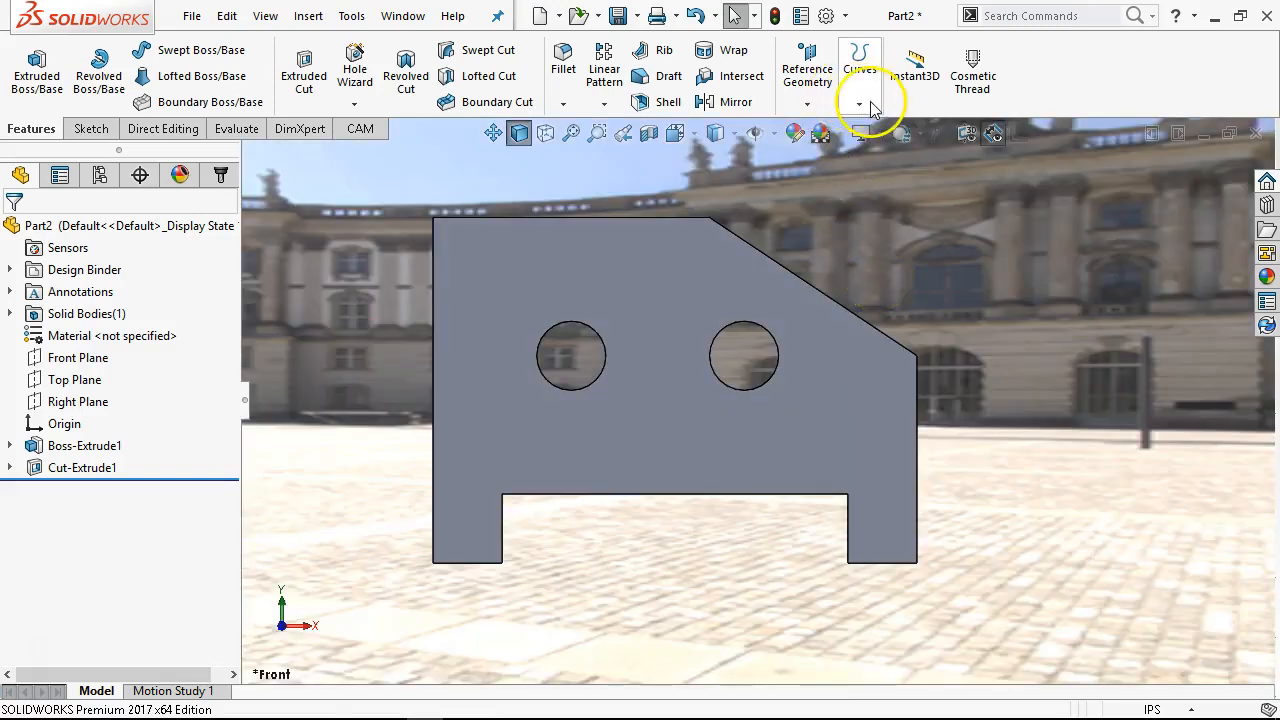
pyautogui.click(837, 134)
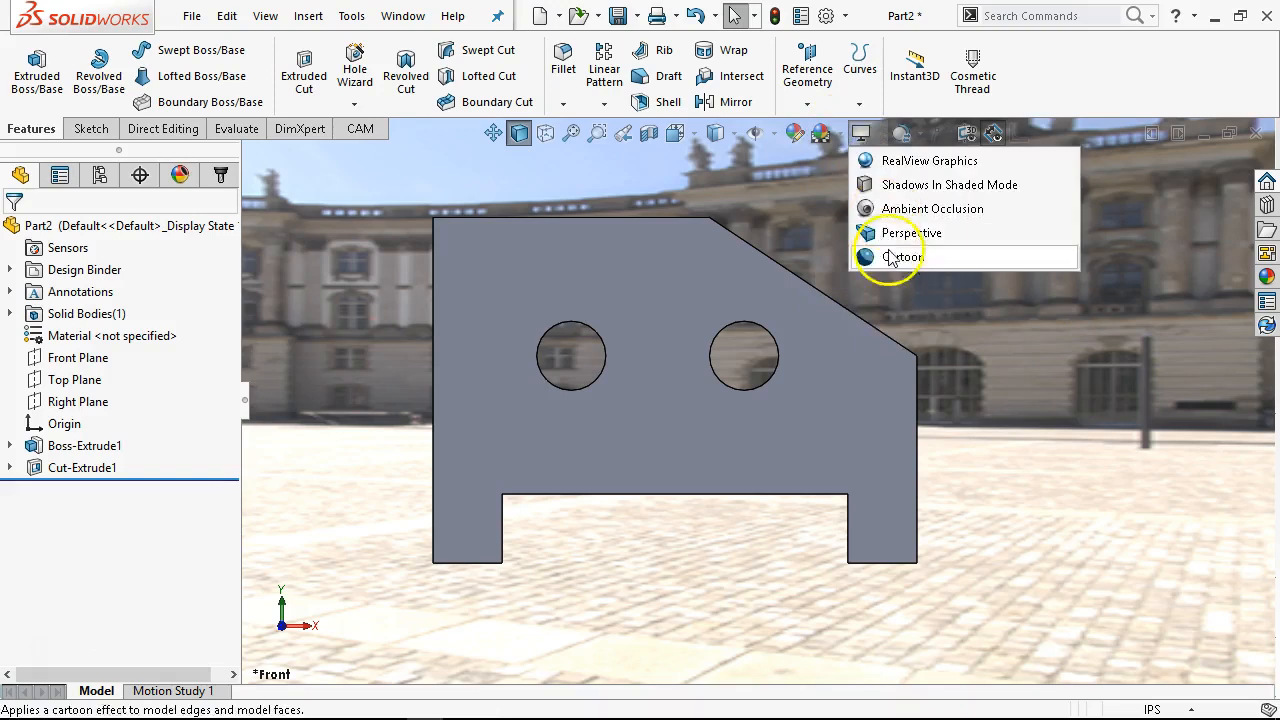
pyautogui.click(866, 303)
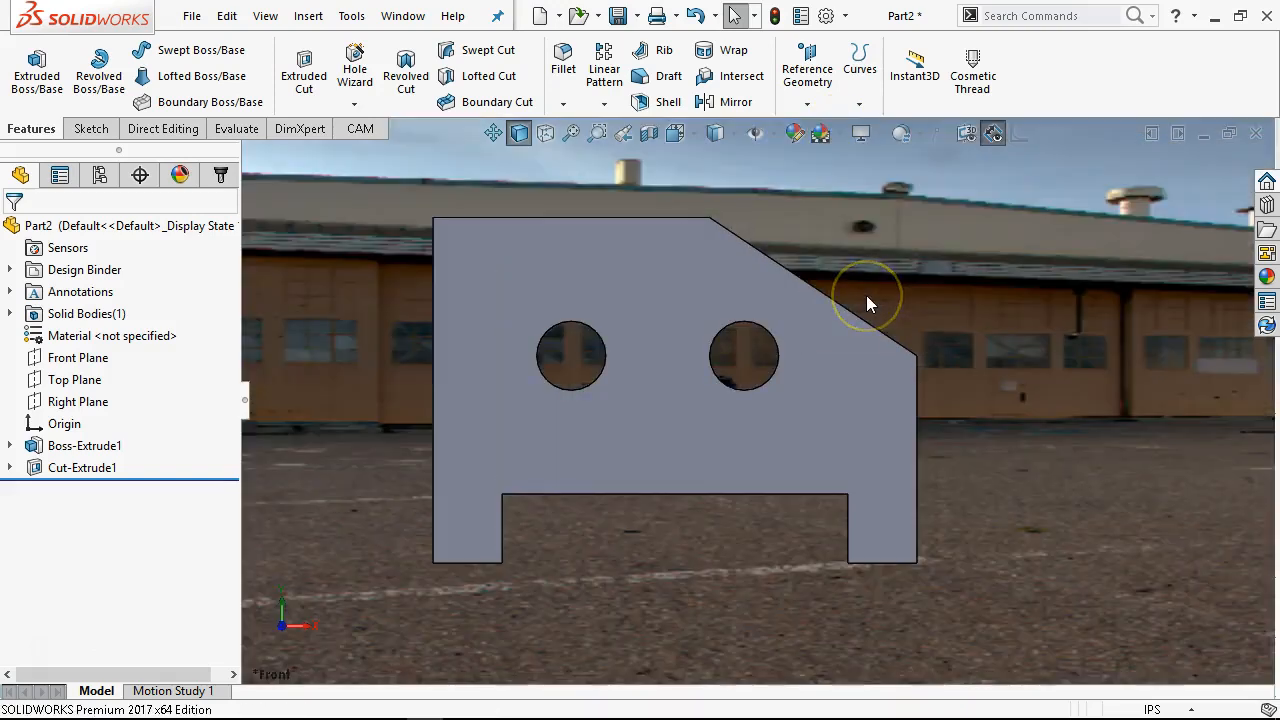
# Try the Rooftop and Soft Spotlight scenes, viewing the plate at an angle in the latter.
pyautogui.click(842, 140)
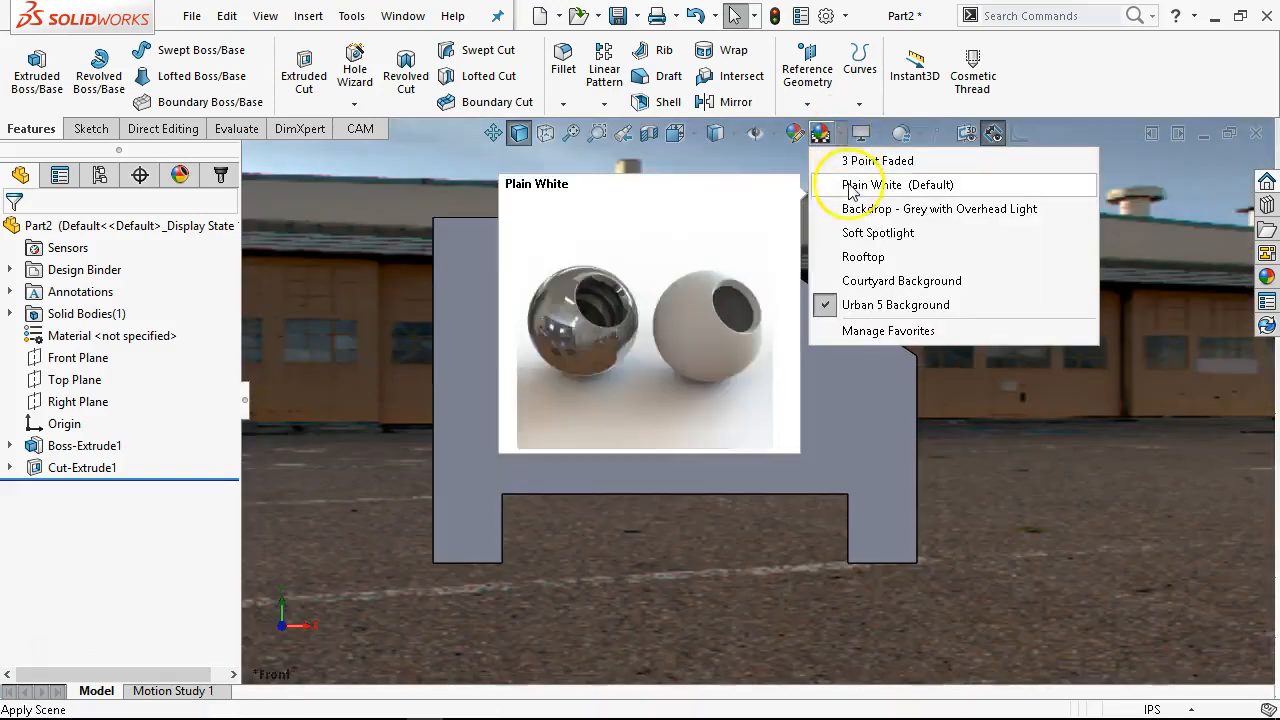
pyautogui.click(862, 259)
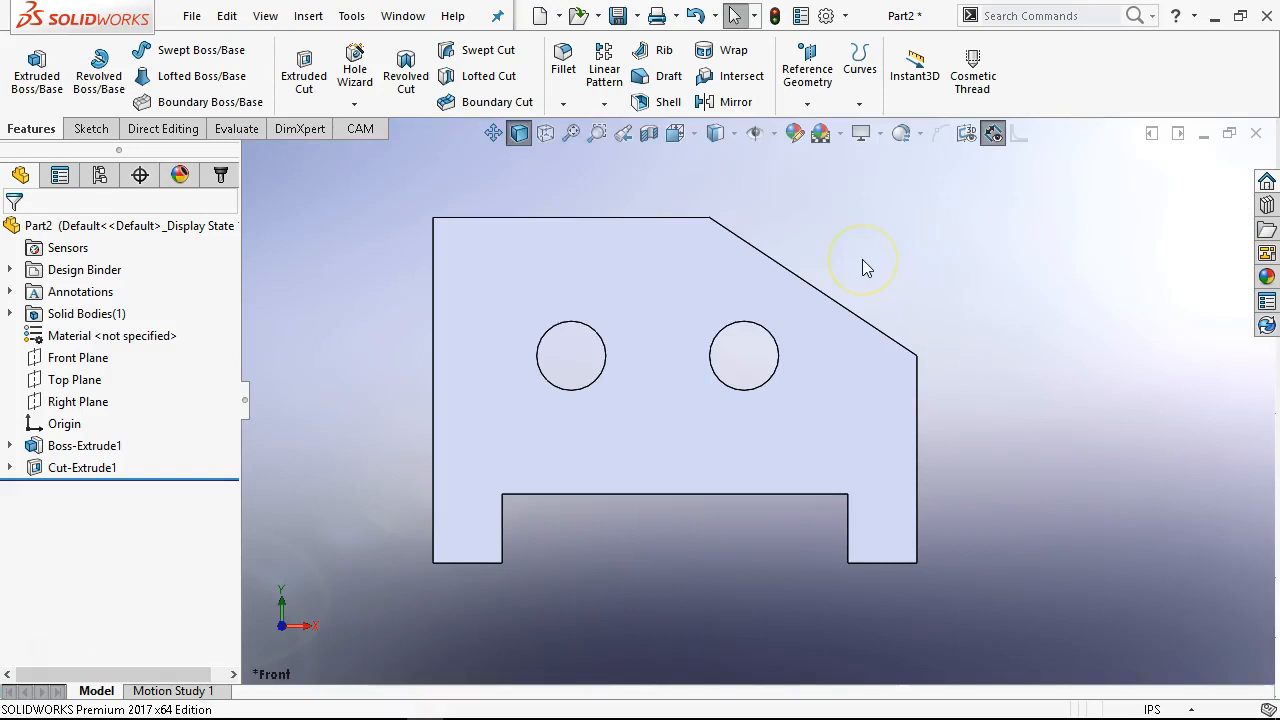
pyautogui.click(843, 140)
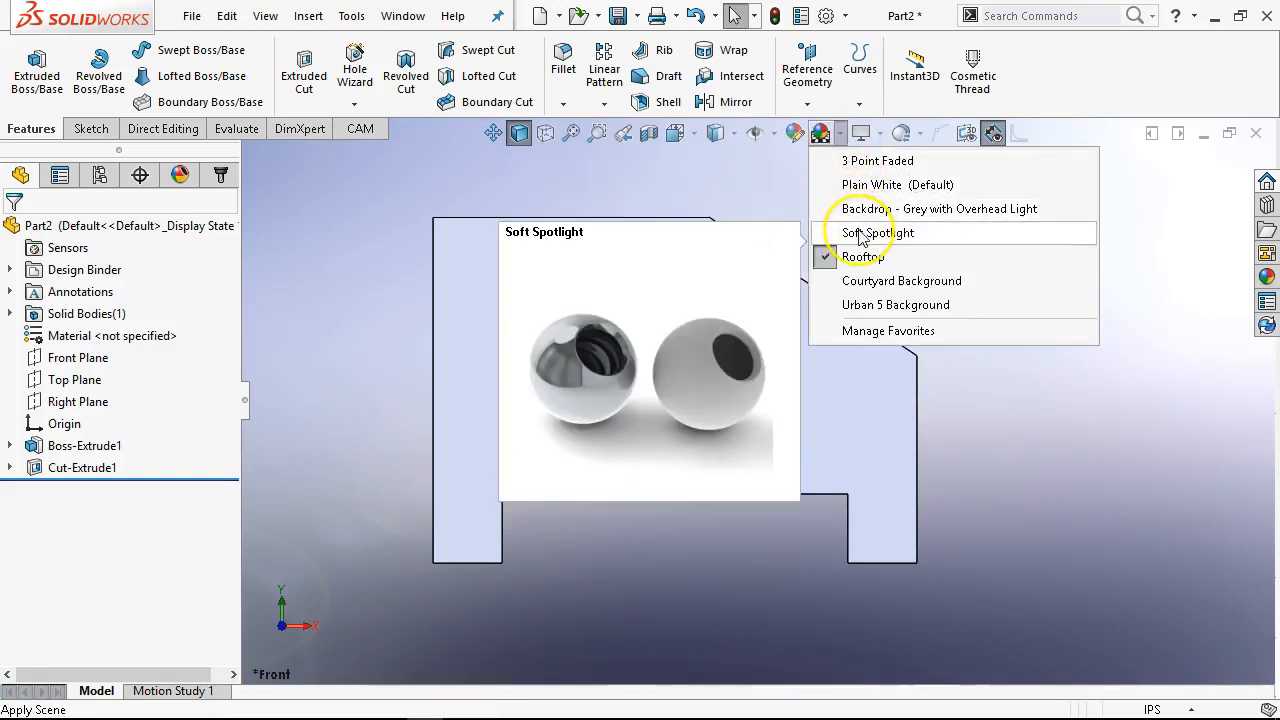
pyautogui.click(862, 234)
pyautogui.moveTo(880, 277); pyautogui.dragTo(807, 353, button='middle')
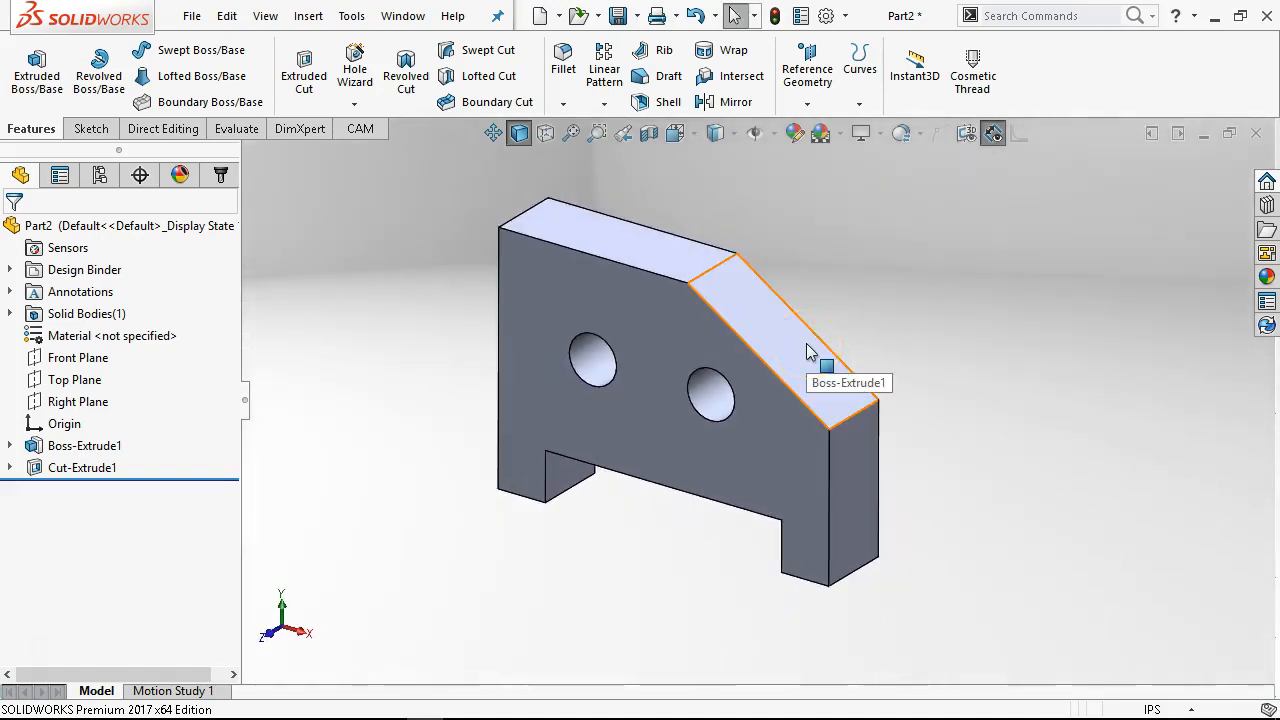
# Browse the Basic Scenes library and check the options available for a backdrop scene.
pyautogui.click(1266, 277)
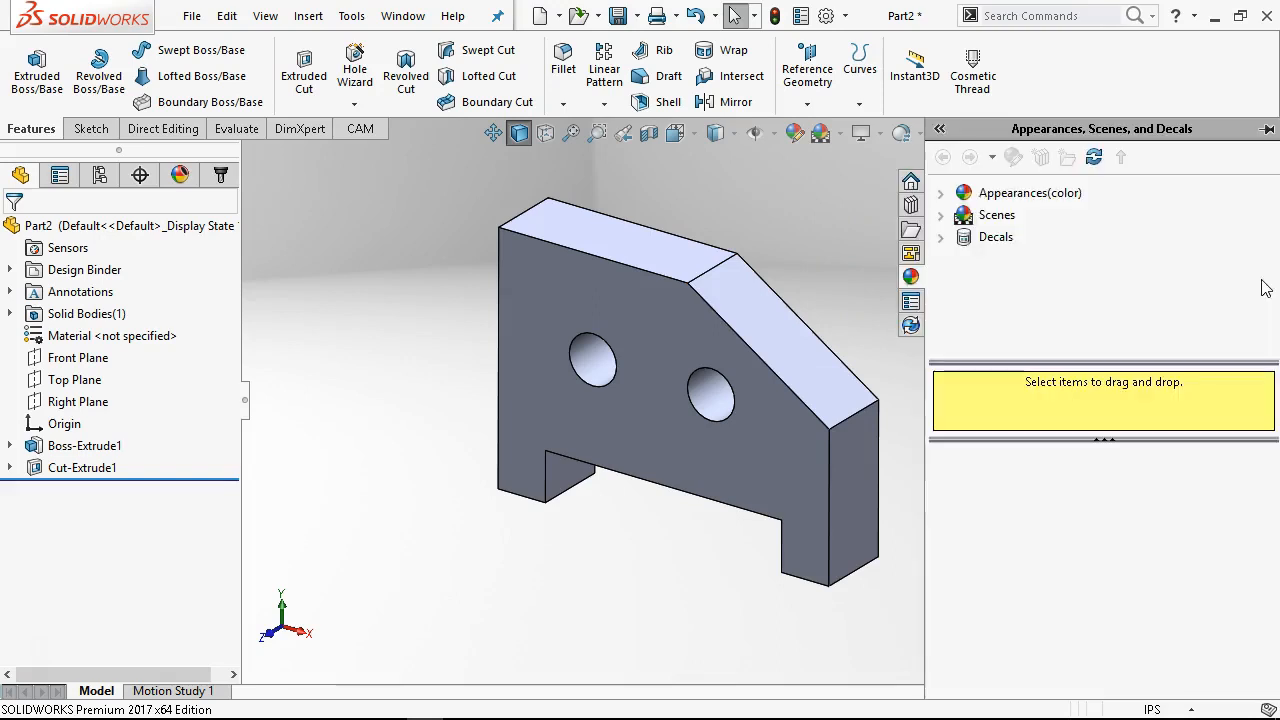
pyautogui.click(958, 193)
pyautogui.click(940, 215)
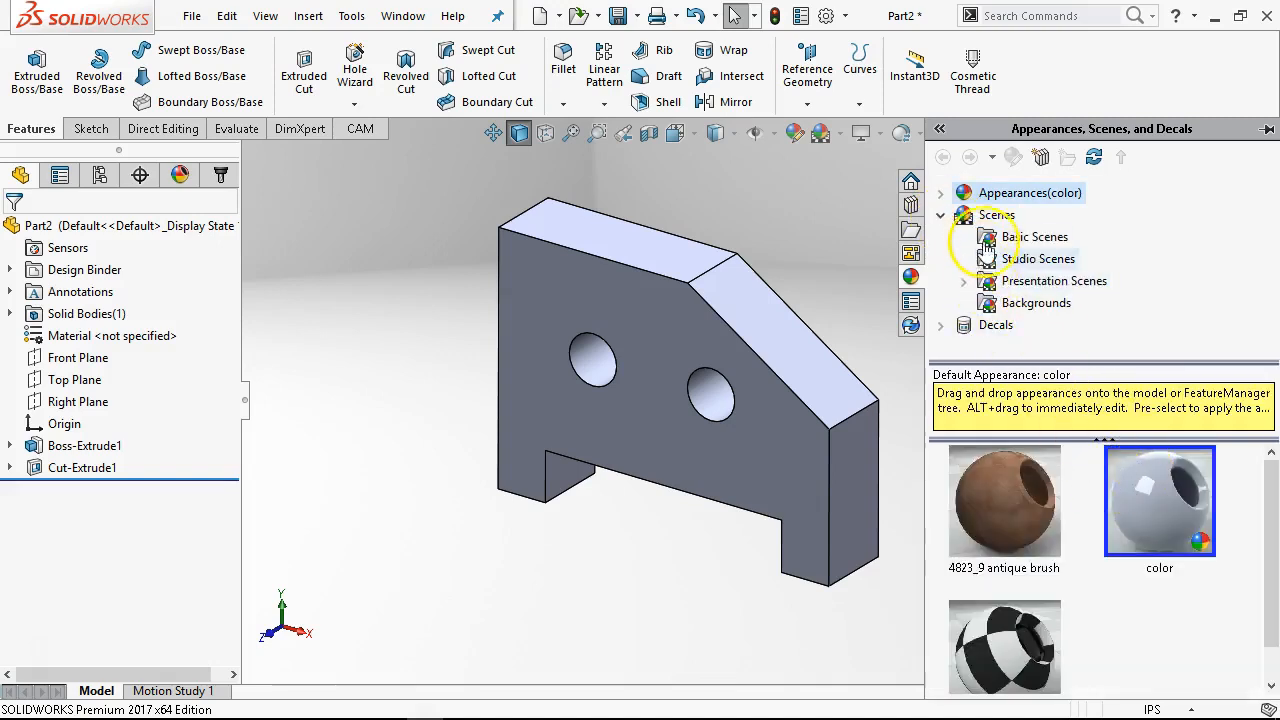
pyautogui.click(1032, 237)
pyautogui.scroll(-5, 1095, 520)
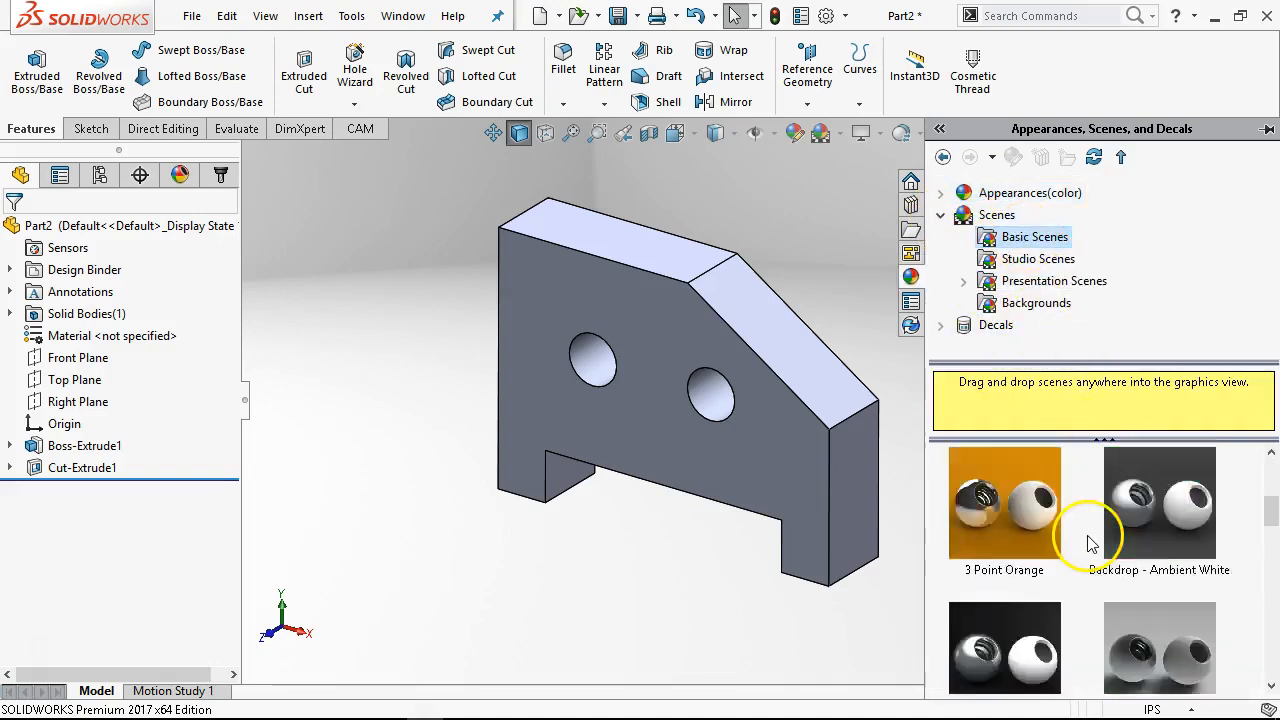
pyautogui.rightClick(995, 495)
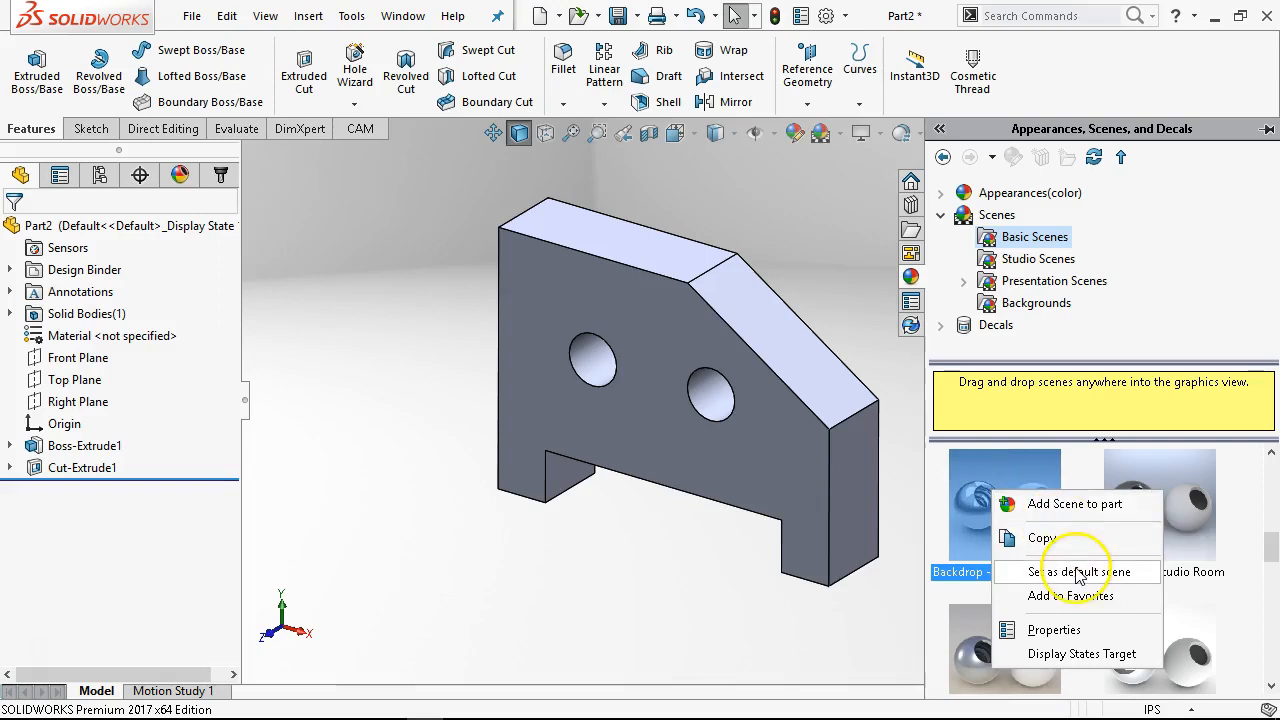
pyautogui.click(678, 345)
pyautogui.click(455, 275)
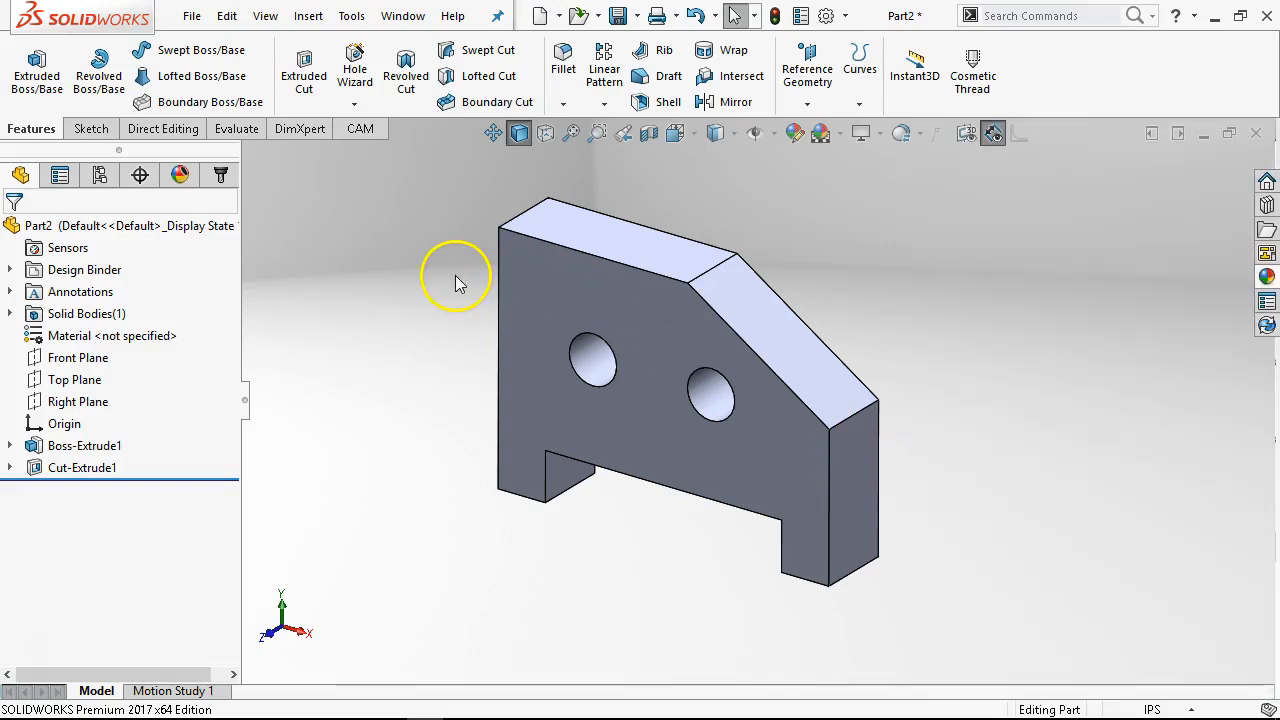
# Remove Courtyard Background and Urban 5 Background from the favorite scenes.
pyautogui.click(821, 133)
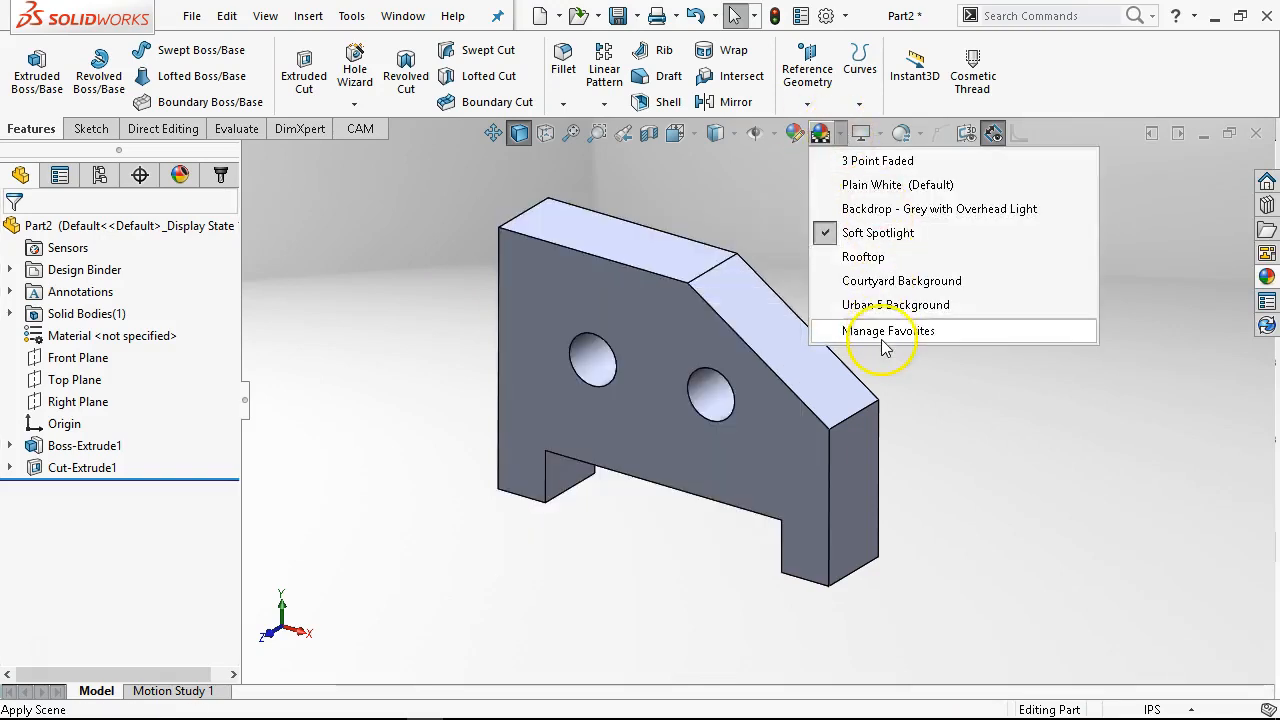
pyautogui.click(884, 331)
pyautogui.moveTo(682, 280); pyautogui.dragTo(527, 137)
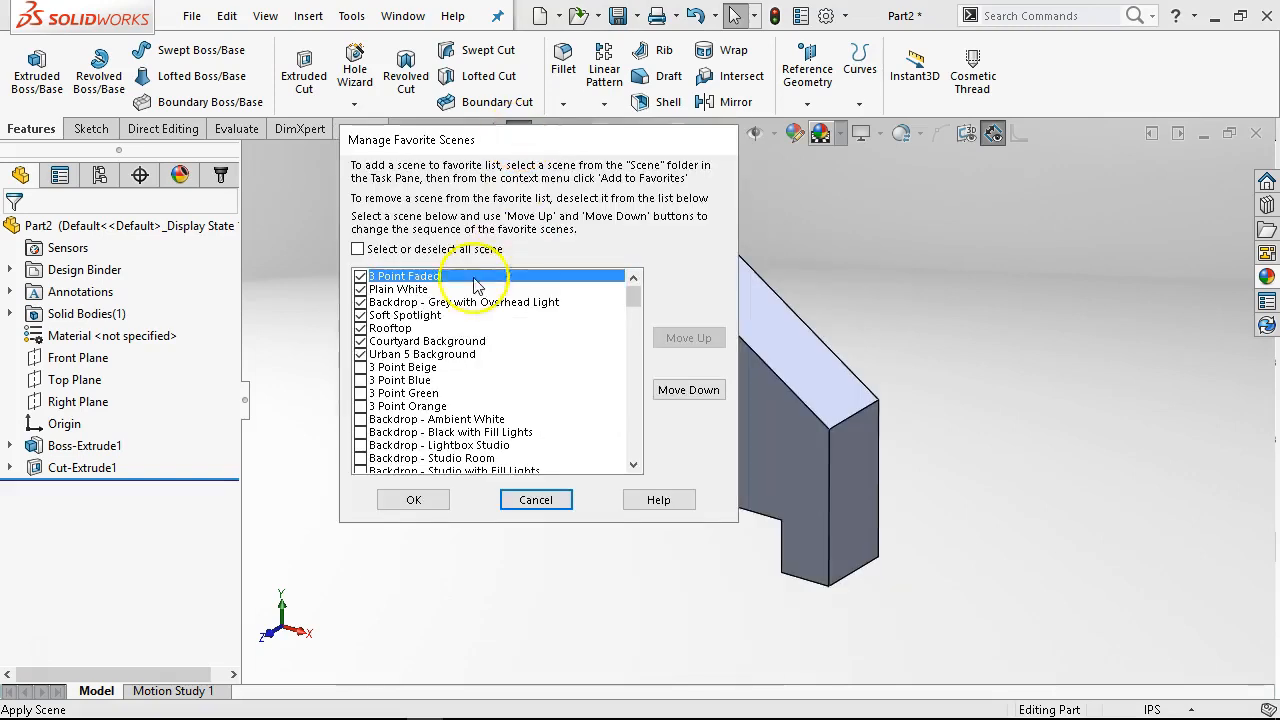
pyautogui.click(362, 343)
pyautogui.click(364, 355)
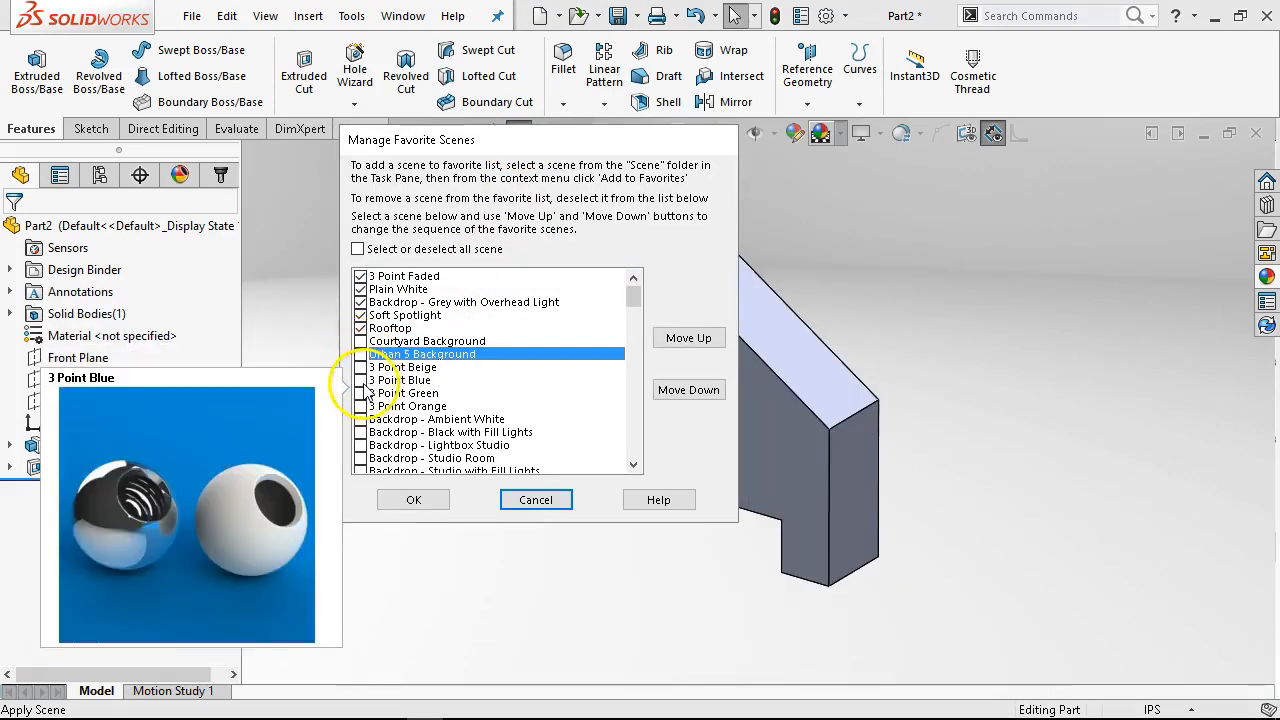
# Add Backdrop - Studio Room, Soft Box and Dusty Antique to the favorite scenes and accept the list.
pyautogui.scroll(-1, 378, 402)
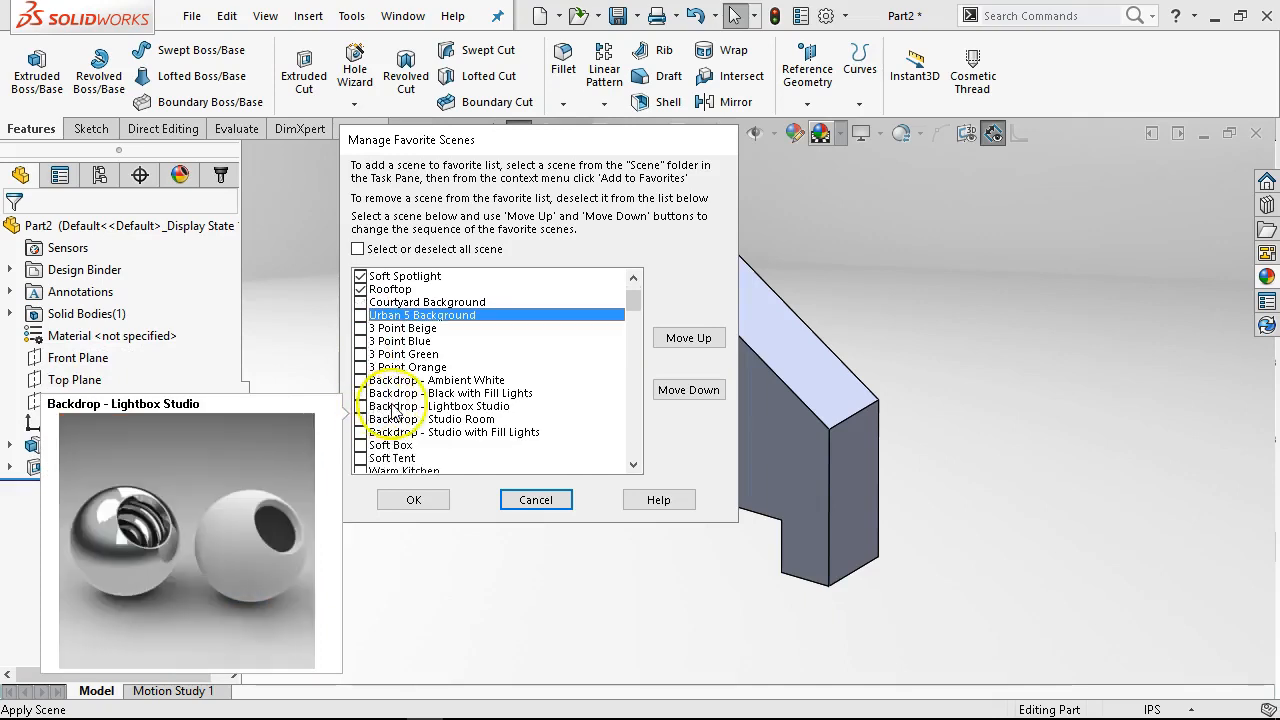
pyautogui.click(372, 420)
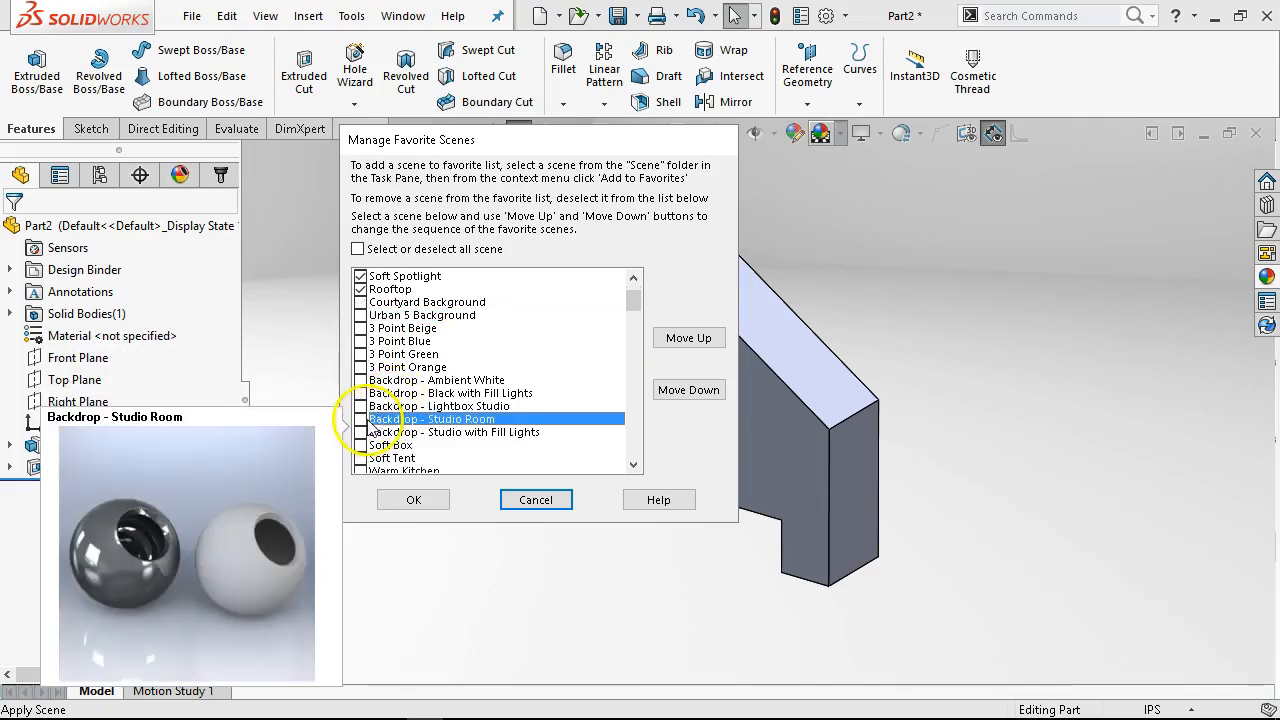
pyautogui.scroll(-2, 362, 425)
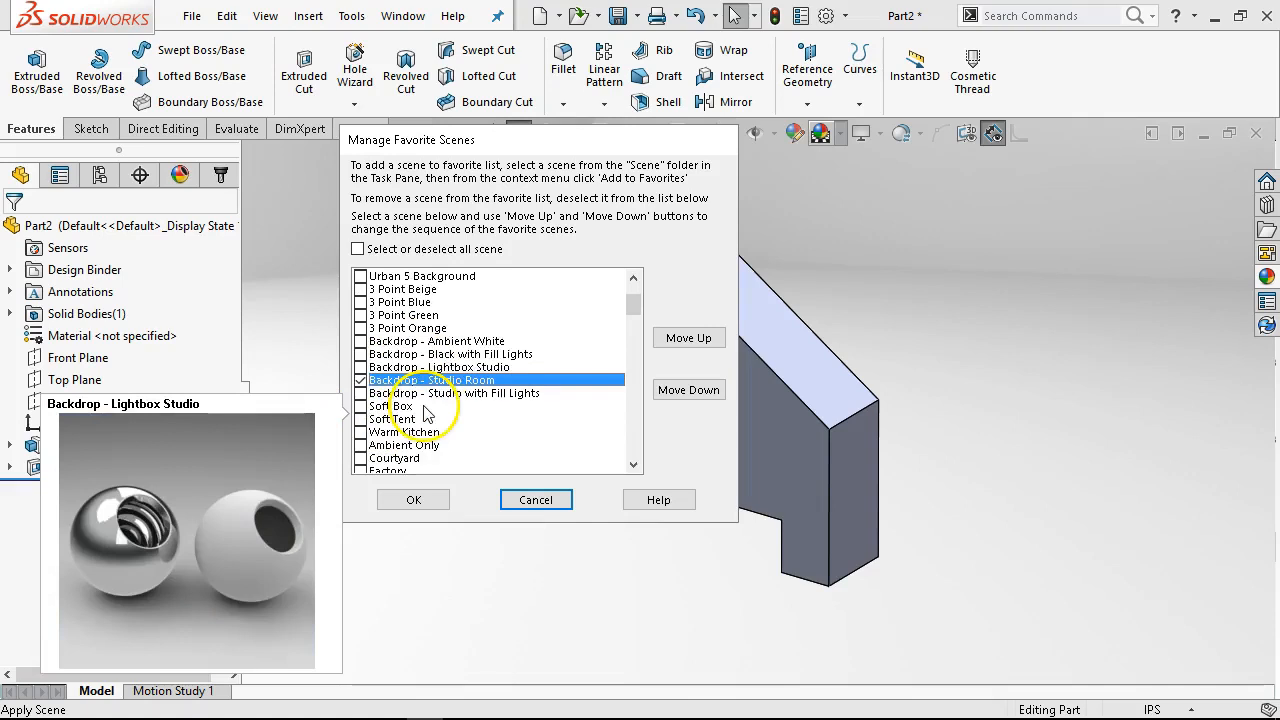
pyautogui.click(361, 368)
pyautogui.scroll(-2, 410, 432)
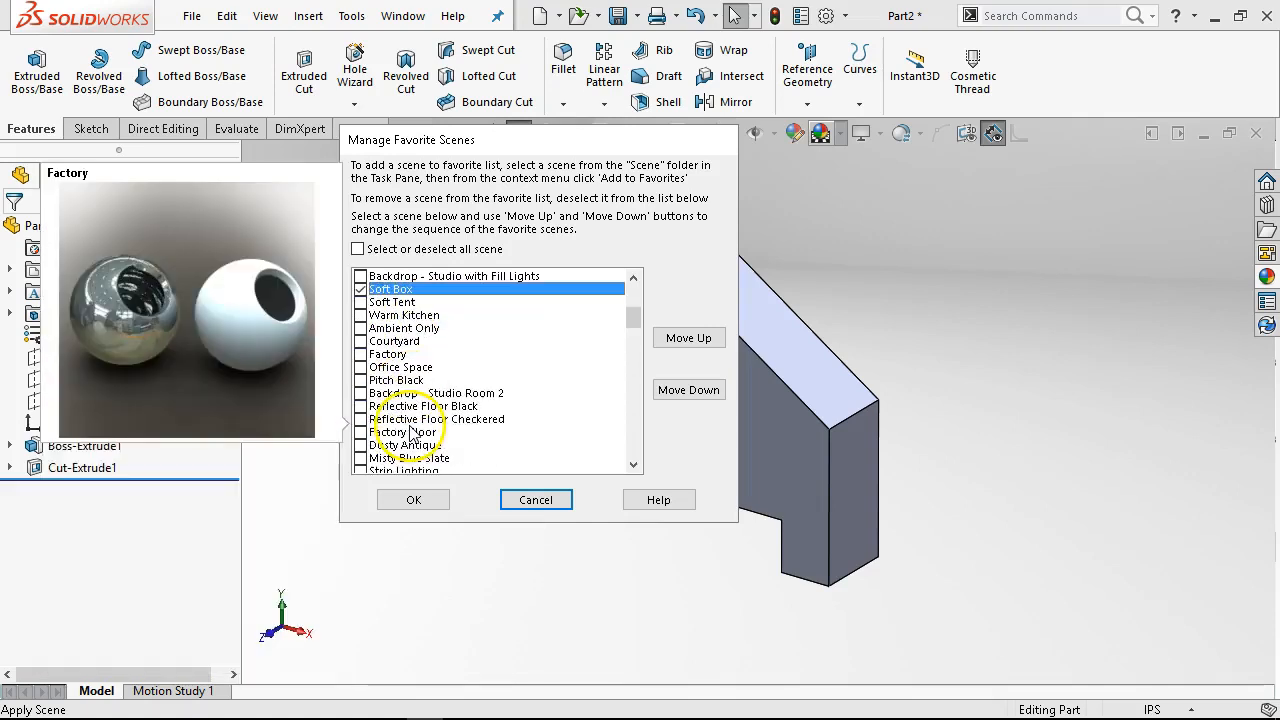
pyautogui.click(360, 445)
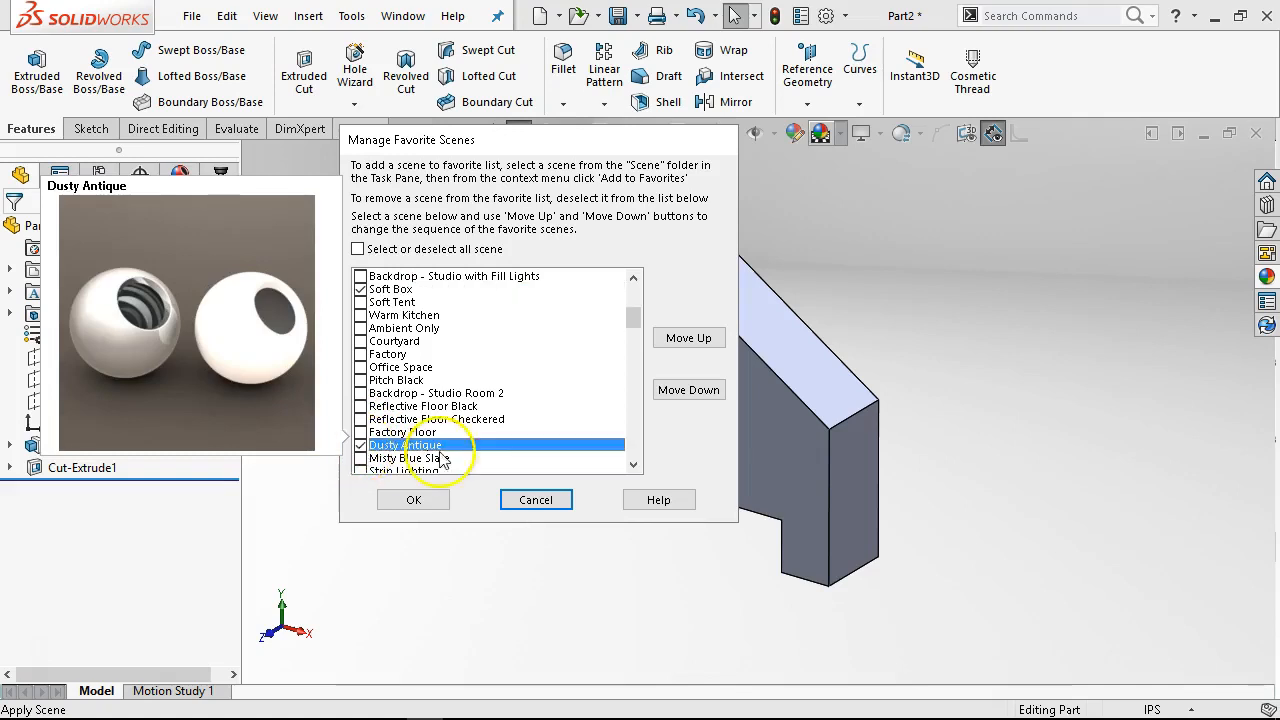
pyautogui.click(413, 499)
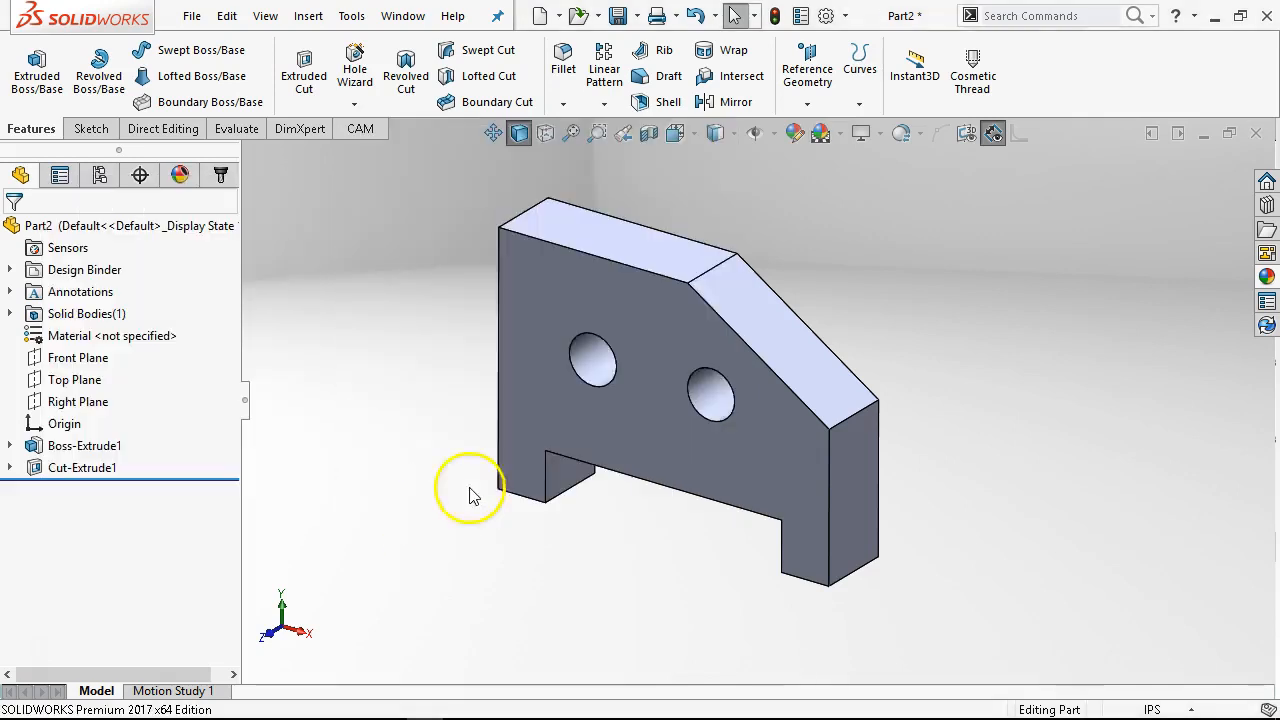
# Try the Dusty Antique scene on the part and set the scene back to Plain White.
pyautogui.click(842, 138)
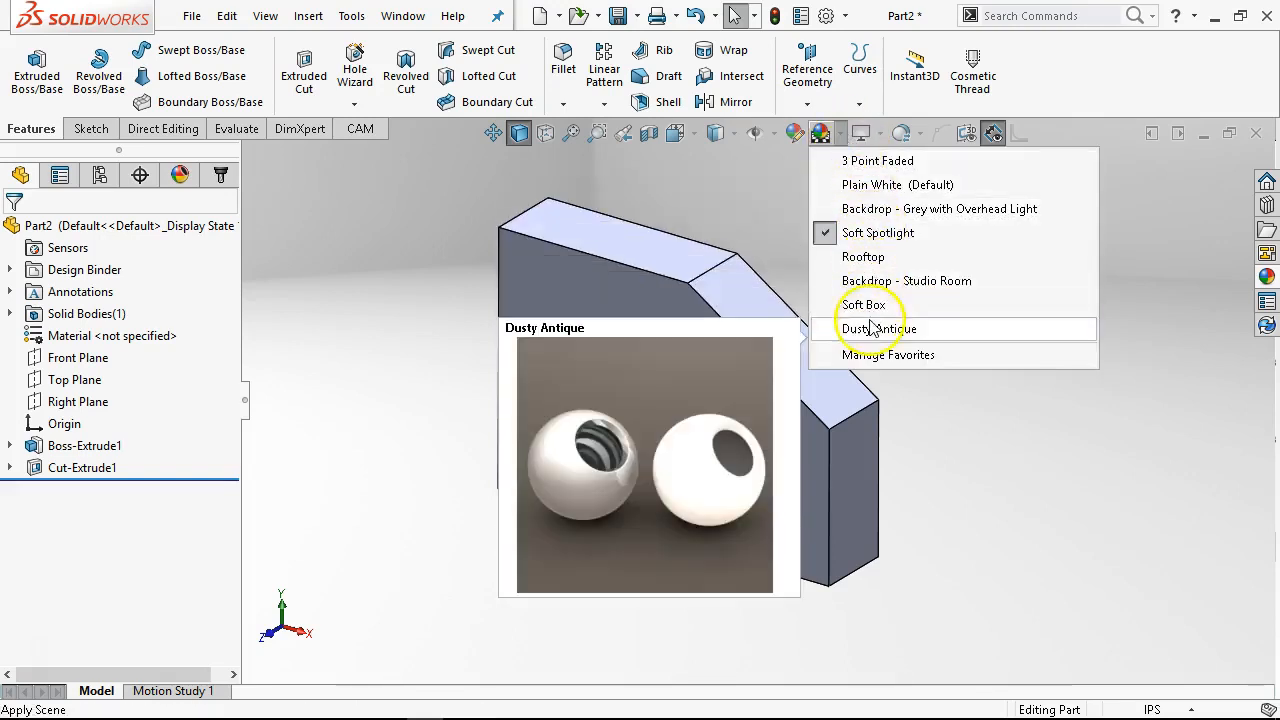
pyautogui.click(872, 330)
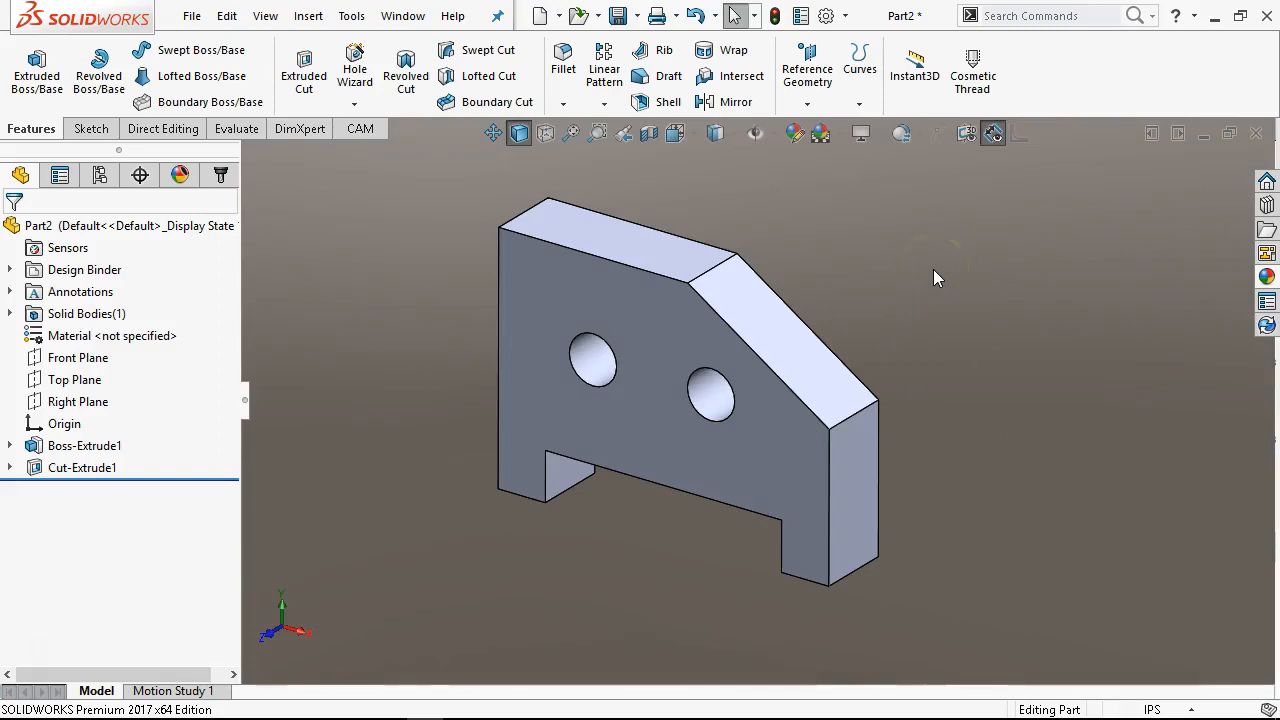
pyautogui.click(886, 134)
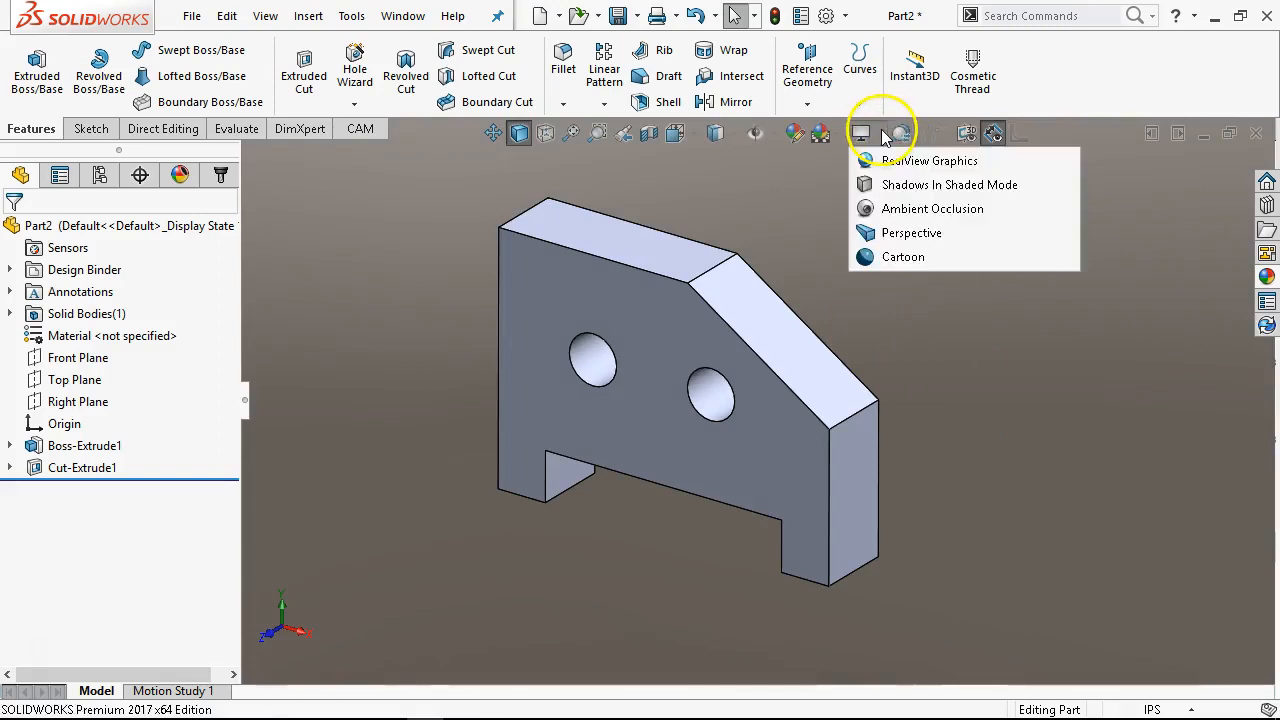
pyautogui.click(821, 134)
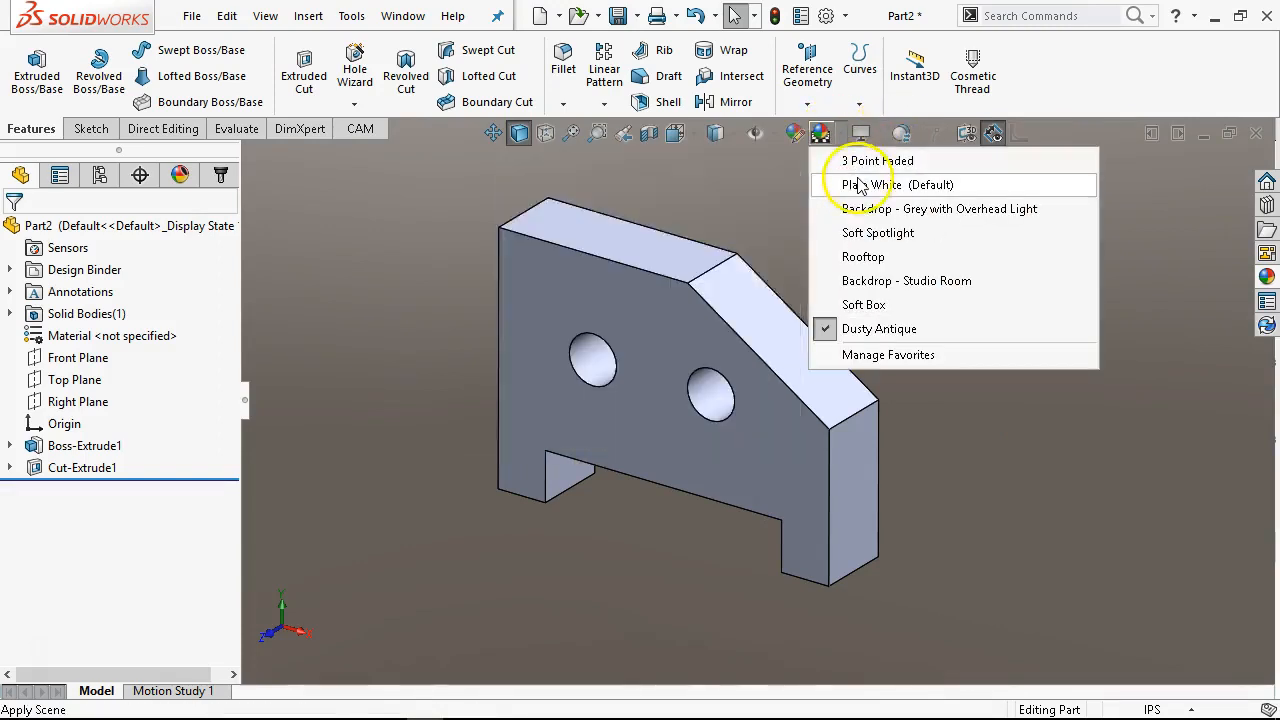
pyautogui.click(859, 186)
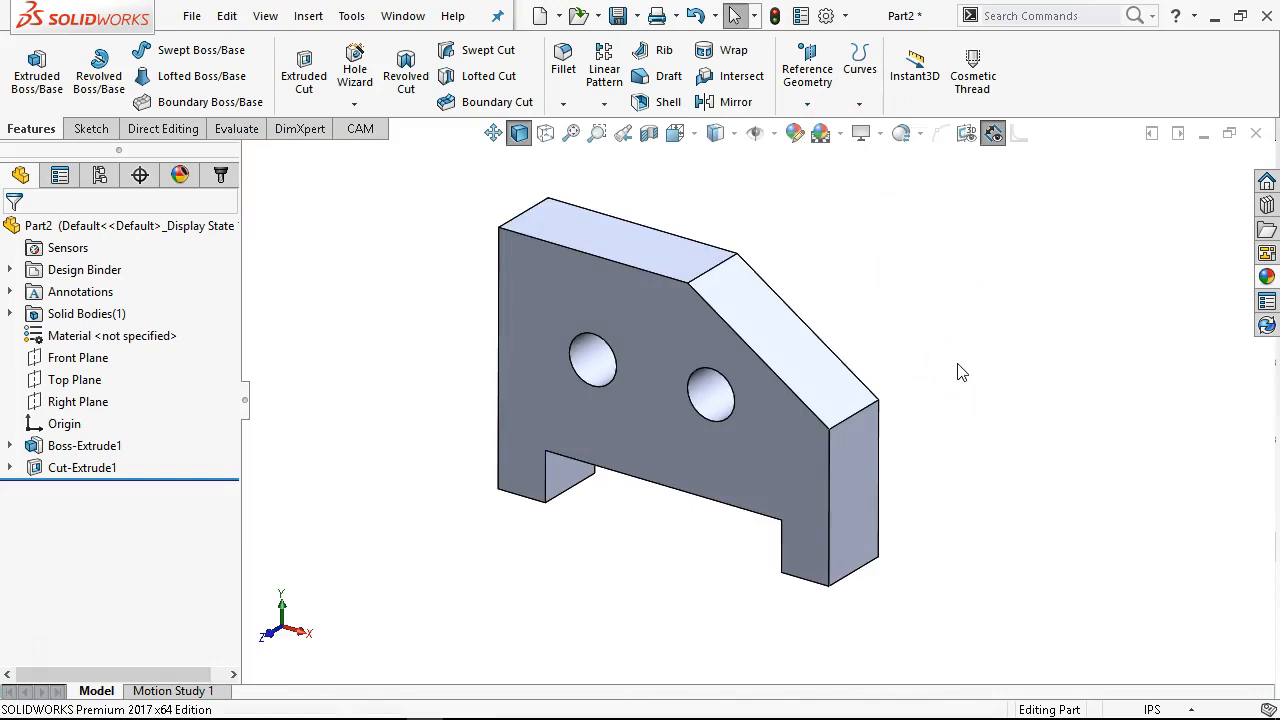
# Orient the plate to the front view and bring up the sketch tools.
pyautogui.hotkey('ctrl', '1')
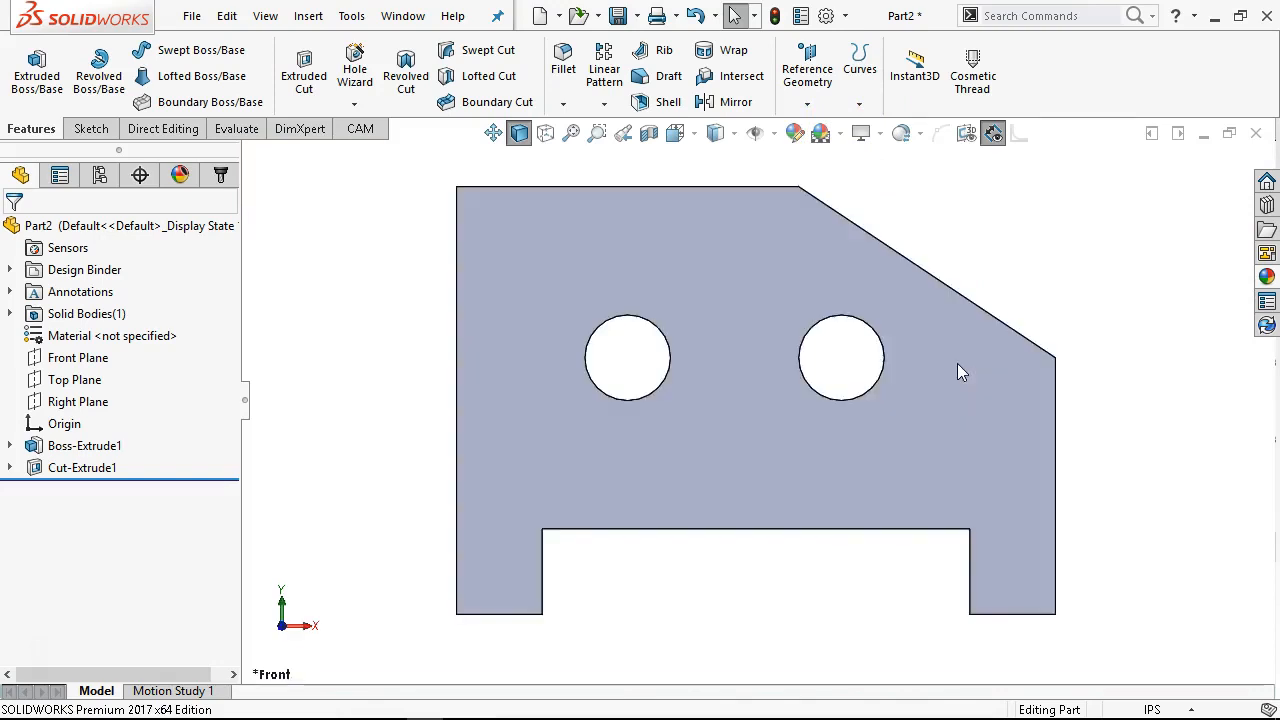
pyautogui.scroll(2, 899, 387)
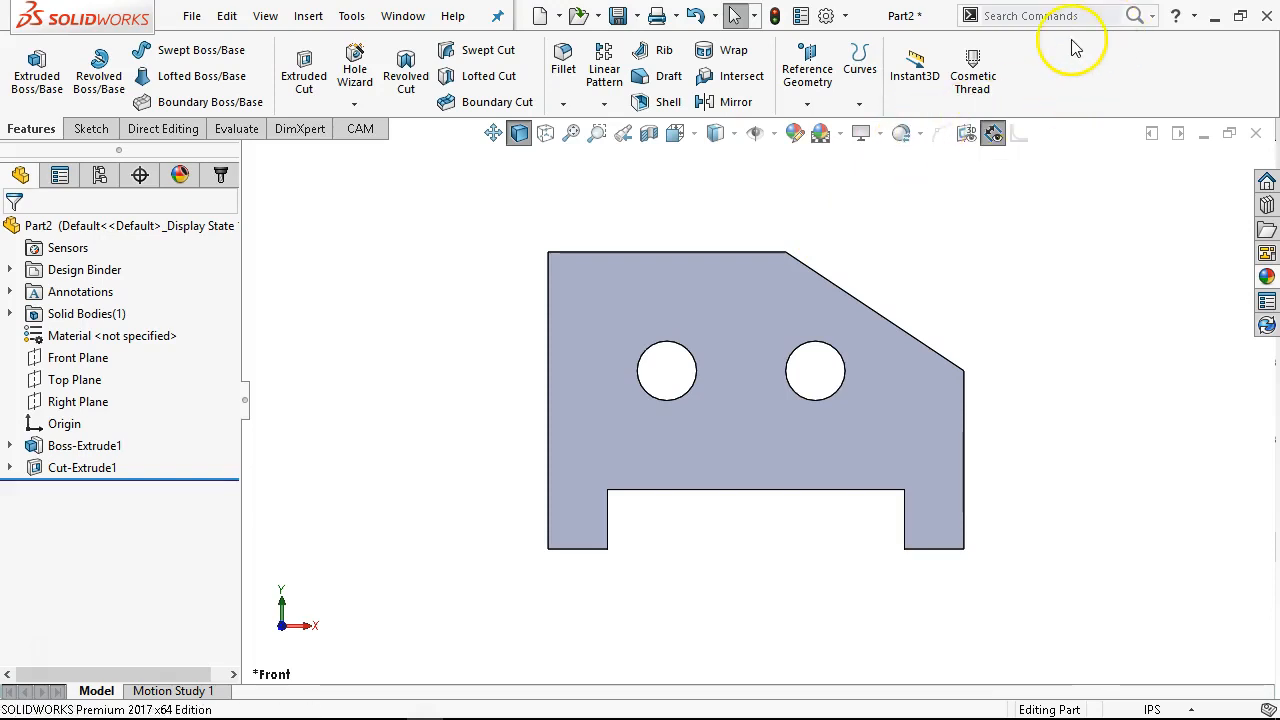
pyautogui.click(88, 129)
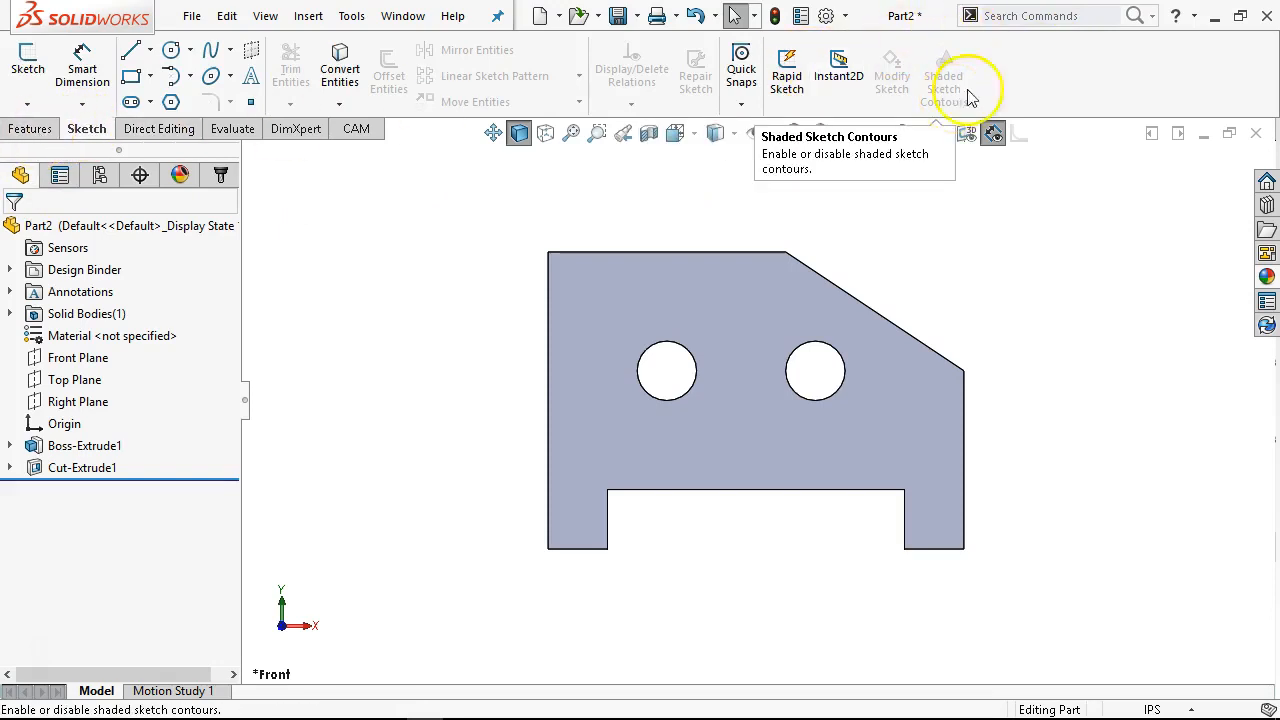
# Review the available toolbars and the toolbar options in the Customize dialog, leaving them unchanged.
pyautogui.click(1014, 16)
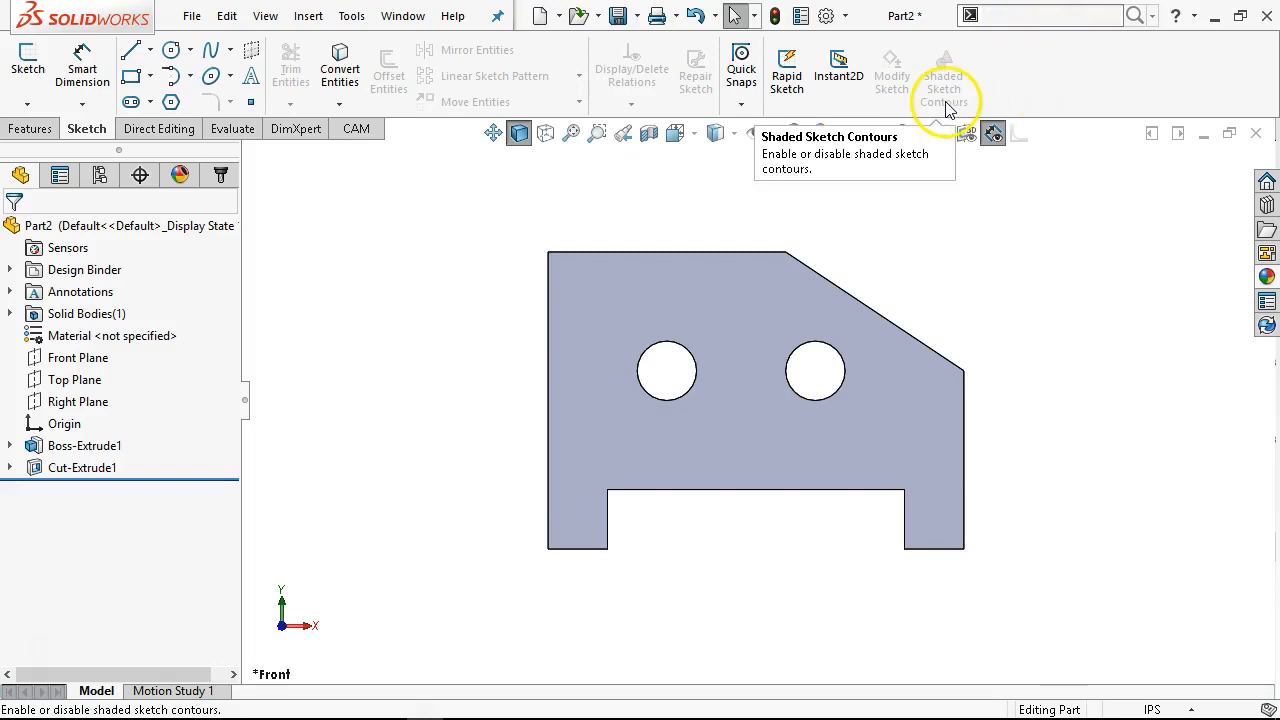
pyautogui.rightClick(1025, 68)
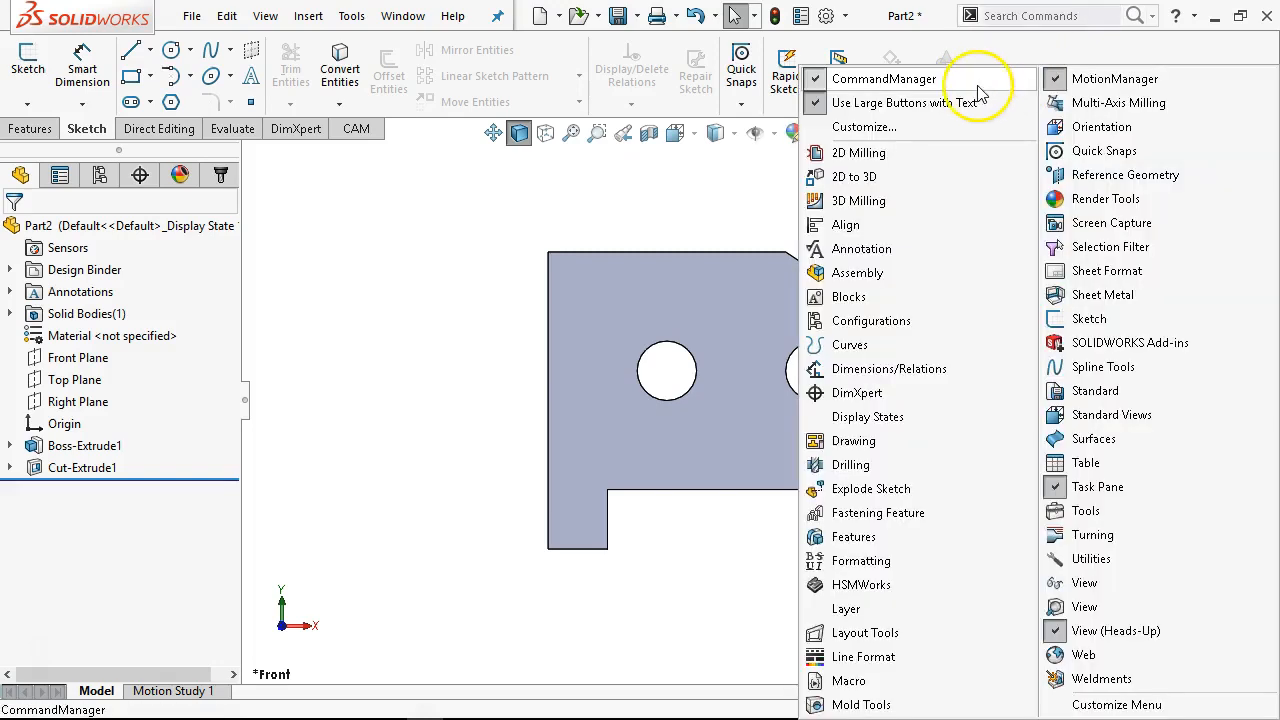
pyautogui.click(860, 126)
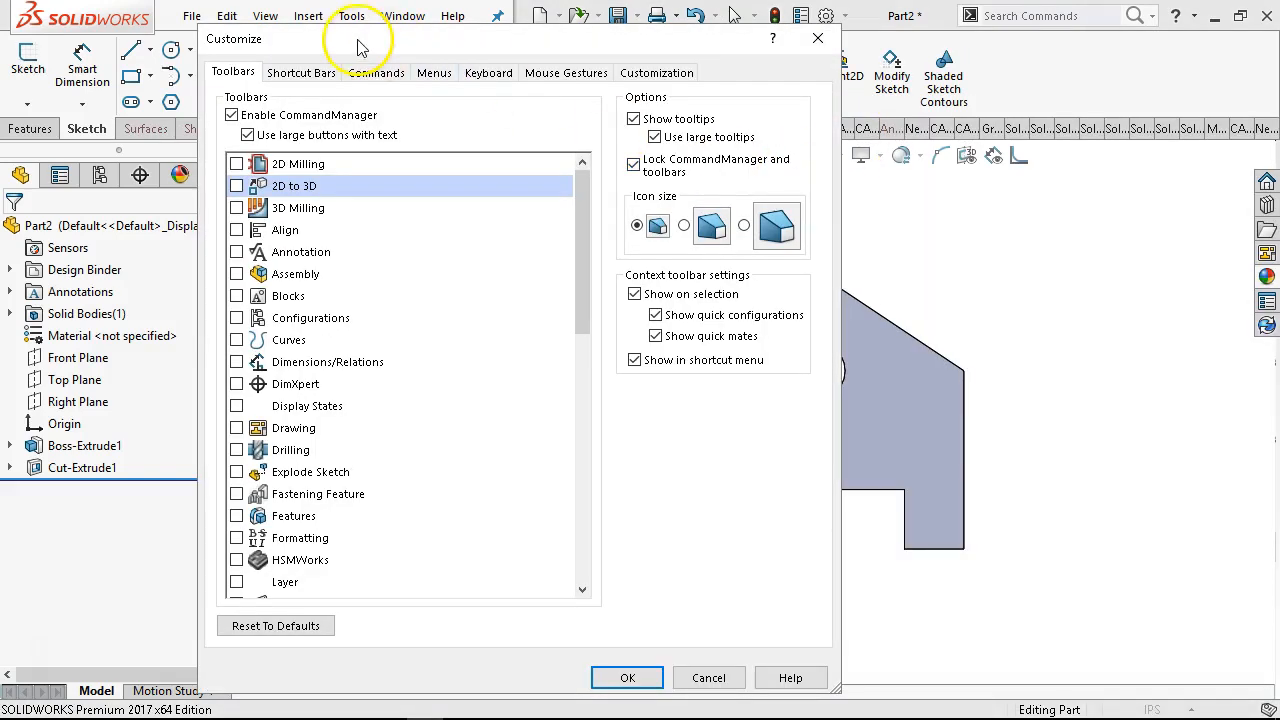
pyautogui.moveTo(243, 40); pyautogui.dragTo(157, 28)
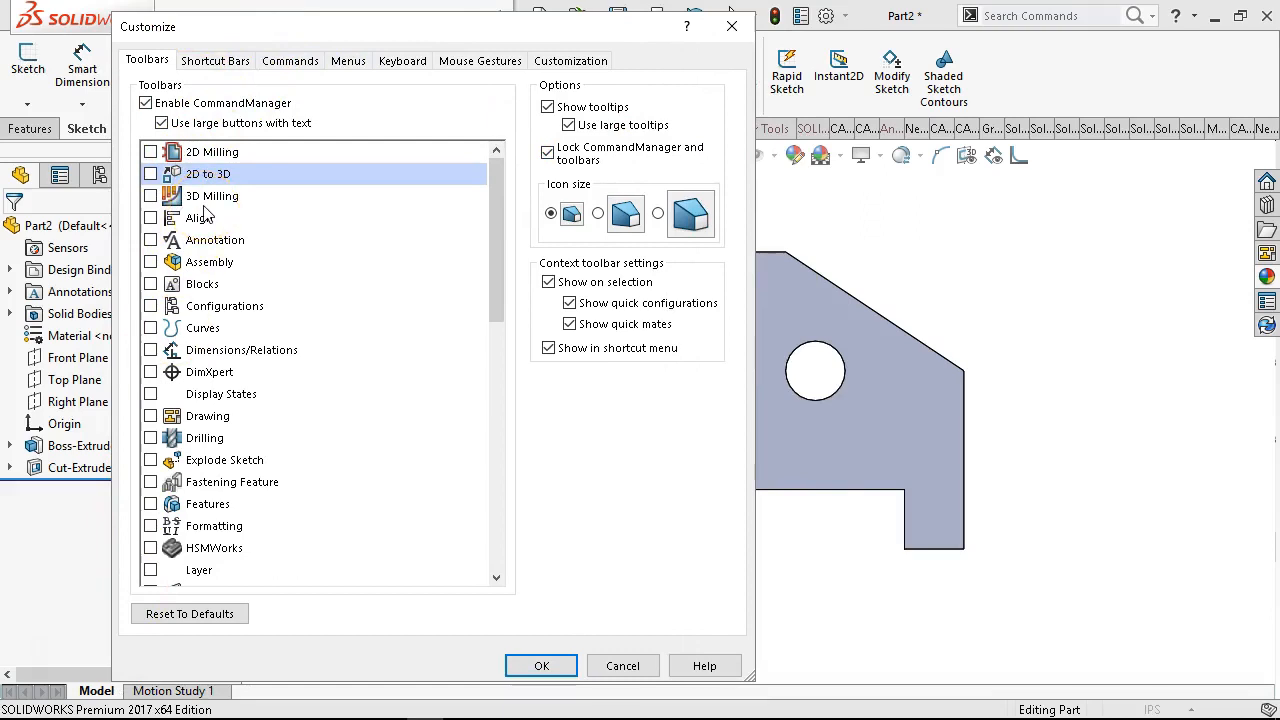
pyautogui.click(627, 670)
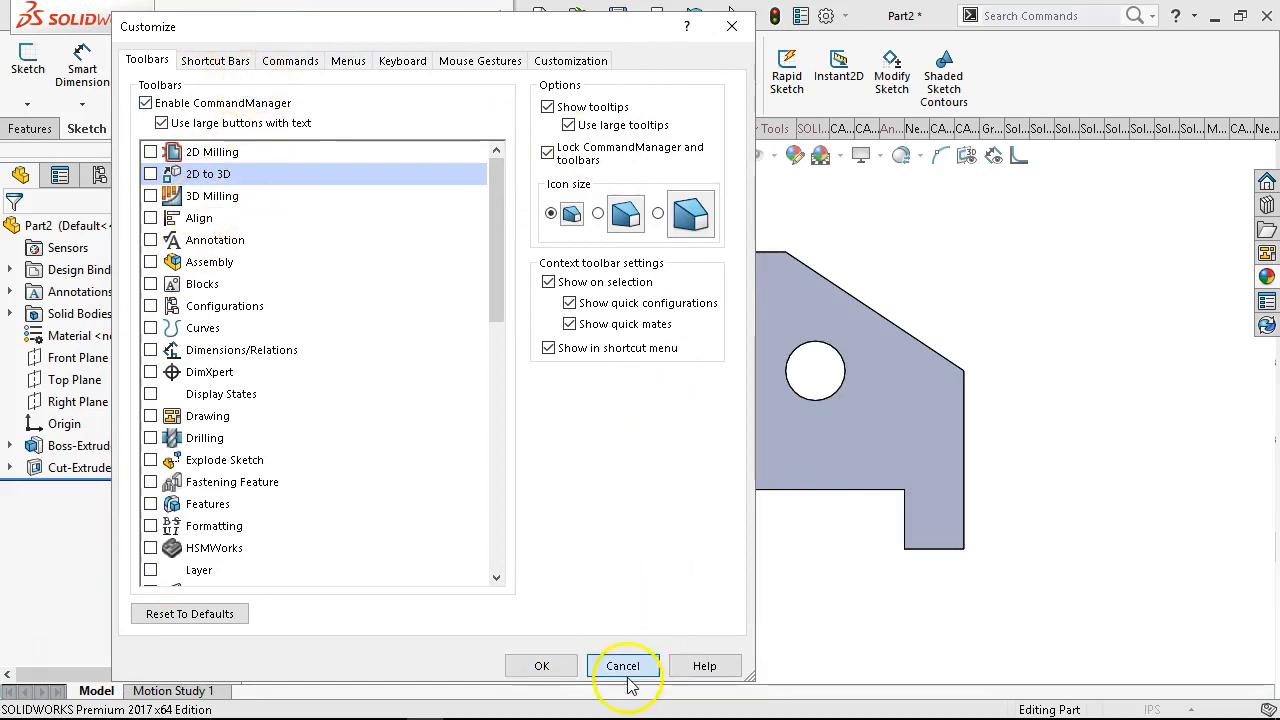
pyautogui.rightClick(1010, 62)
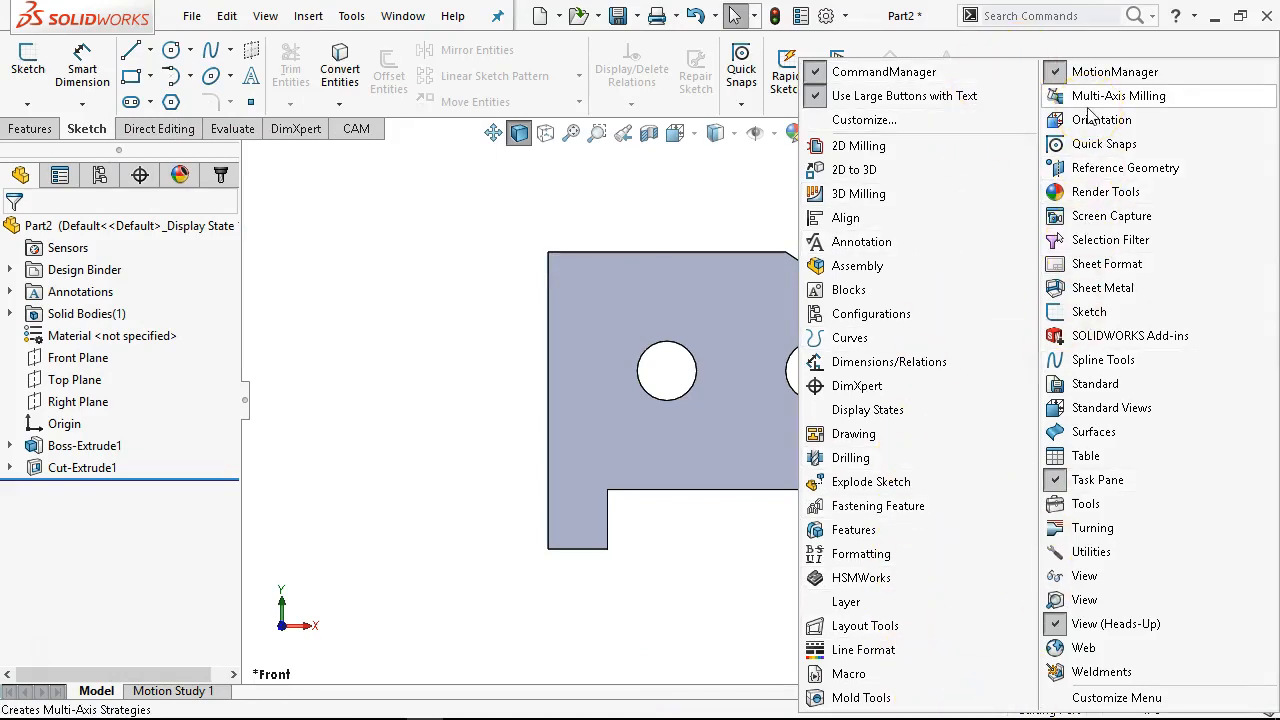
pyautogui.click(689, 206)
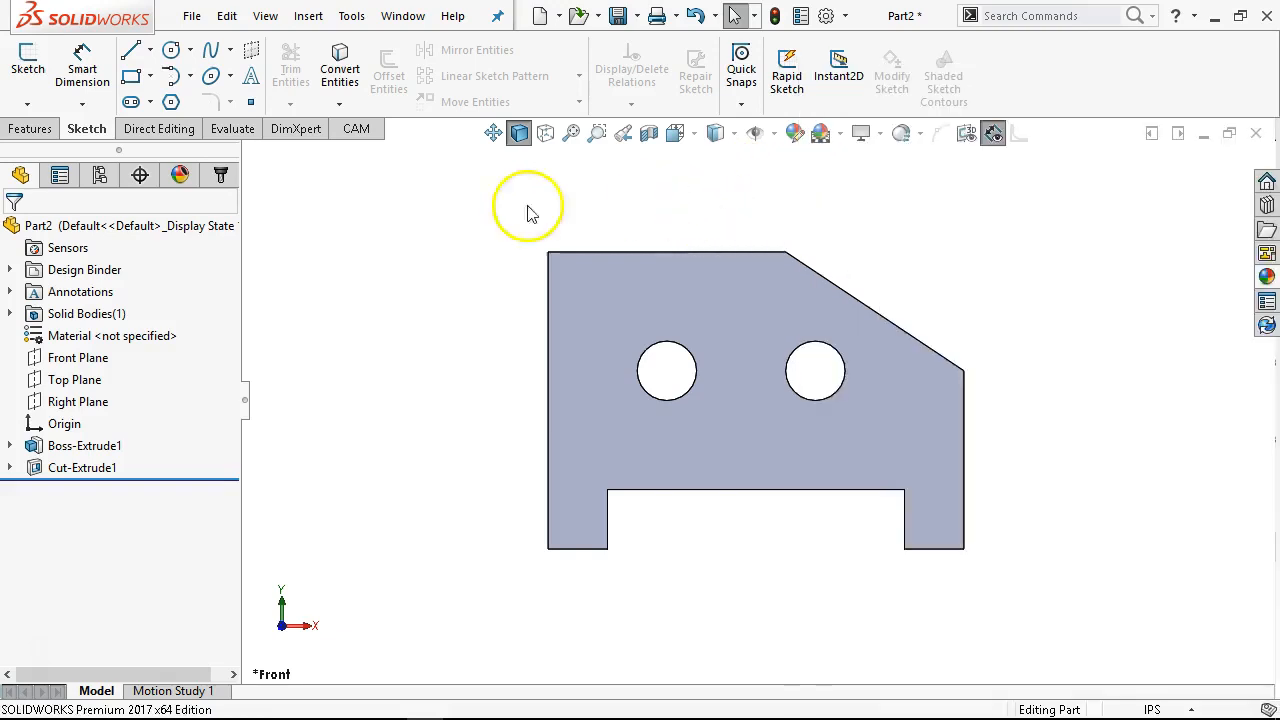
pyautogui.rightClick(1034, 72)
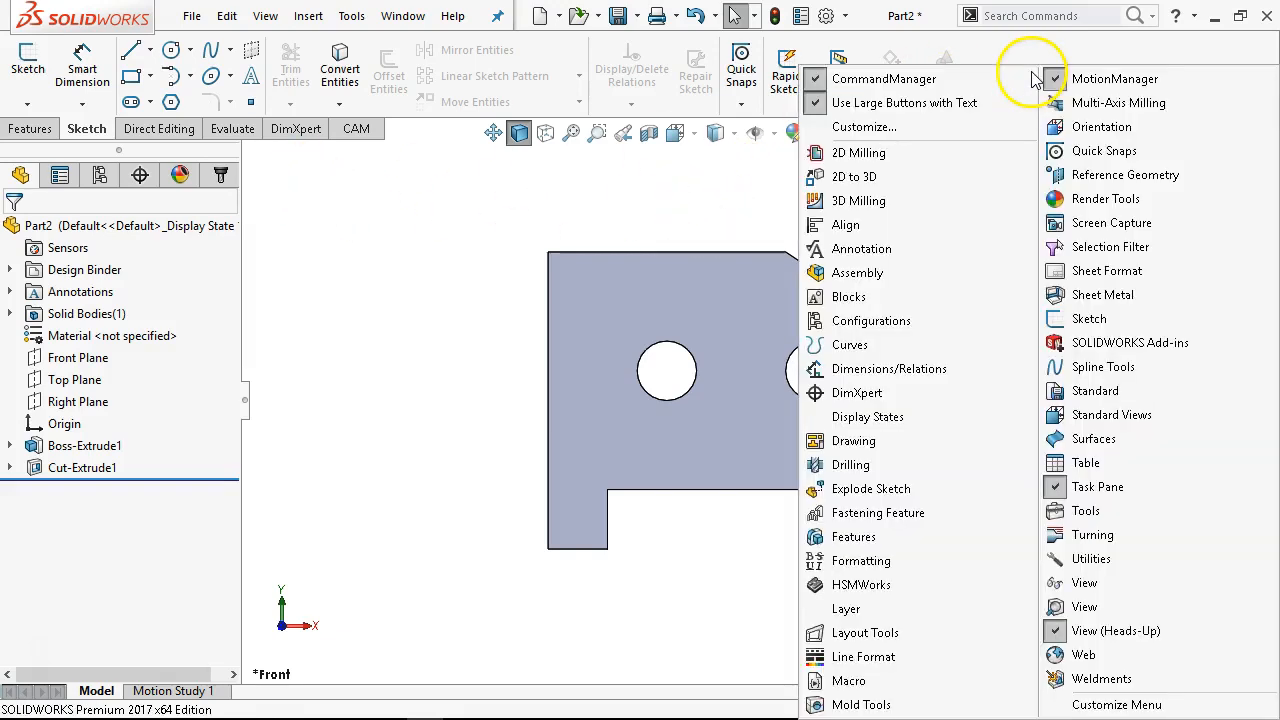
pyautogui.click(584, 188)
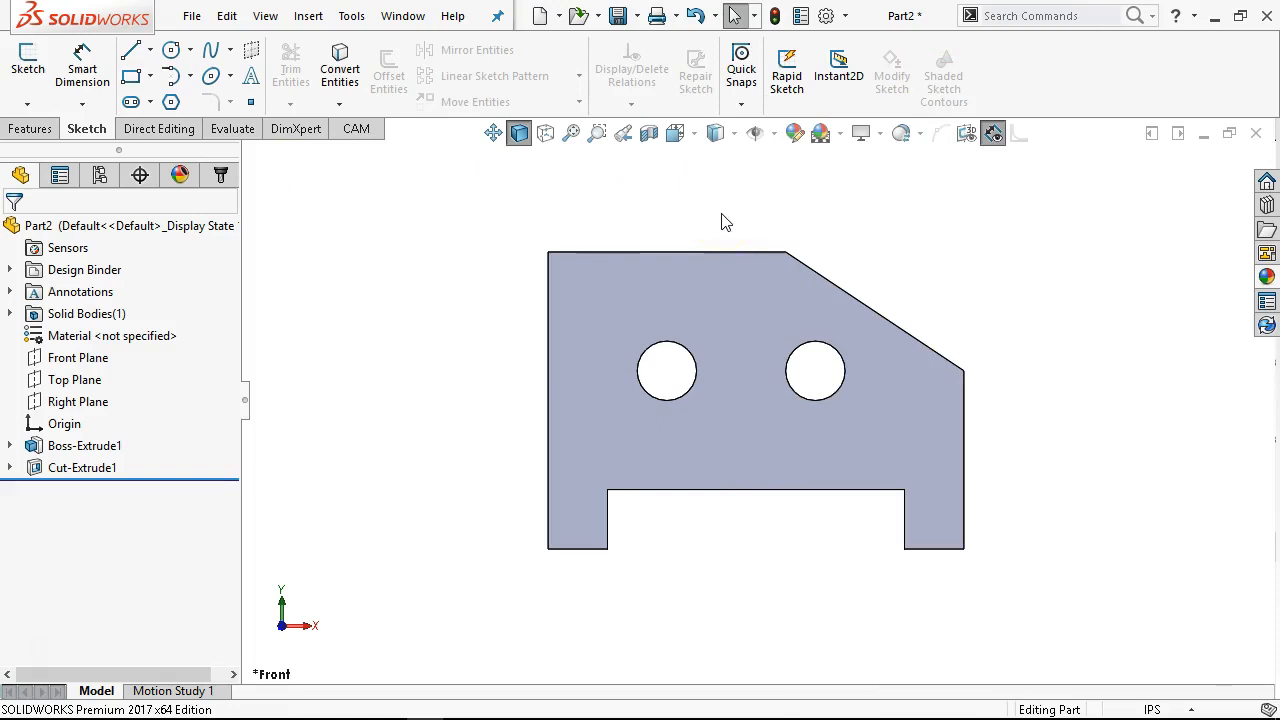
# While customizing, remove Split Entities from the heads-up view toolbar and add it again from the Sketch commands, right after View Settings.
pyautogui.rightClick(1032, 70)
pyautogui.click(890, 130)
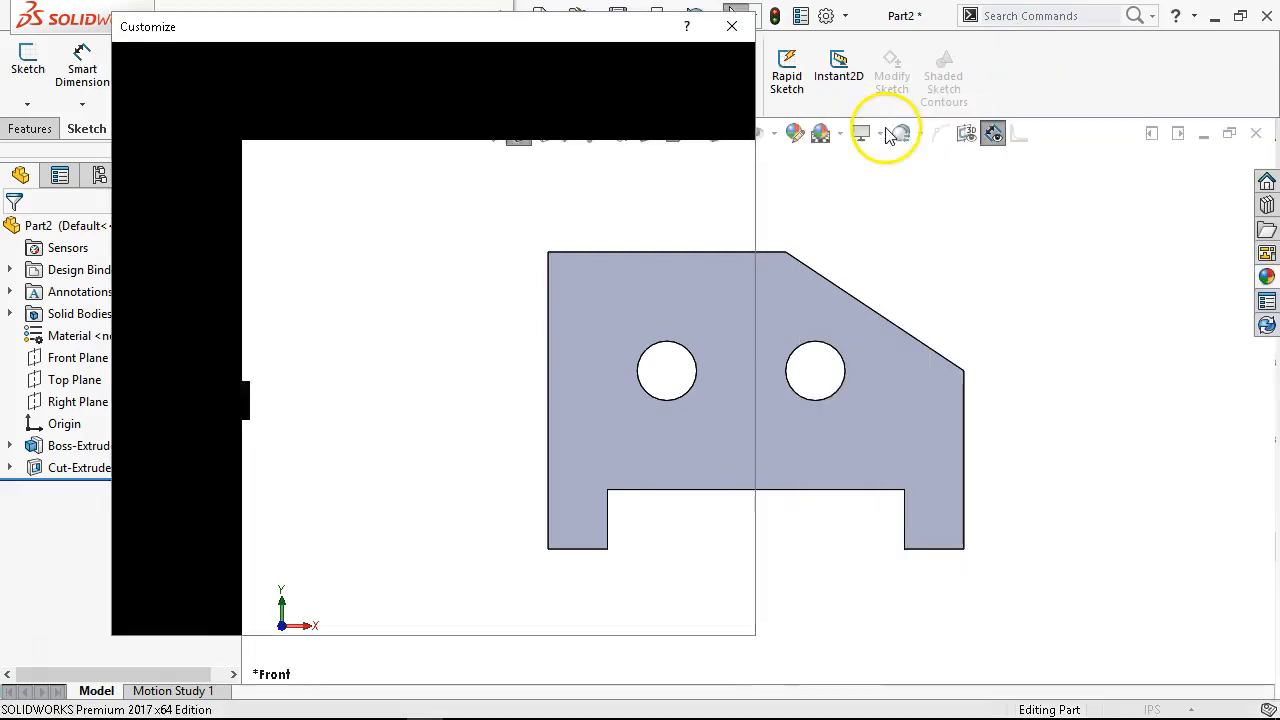
pyautogui.click(212, 63)
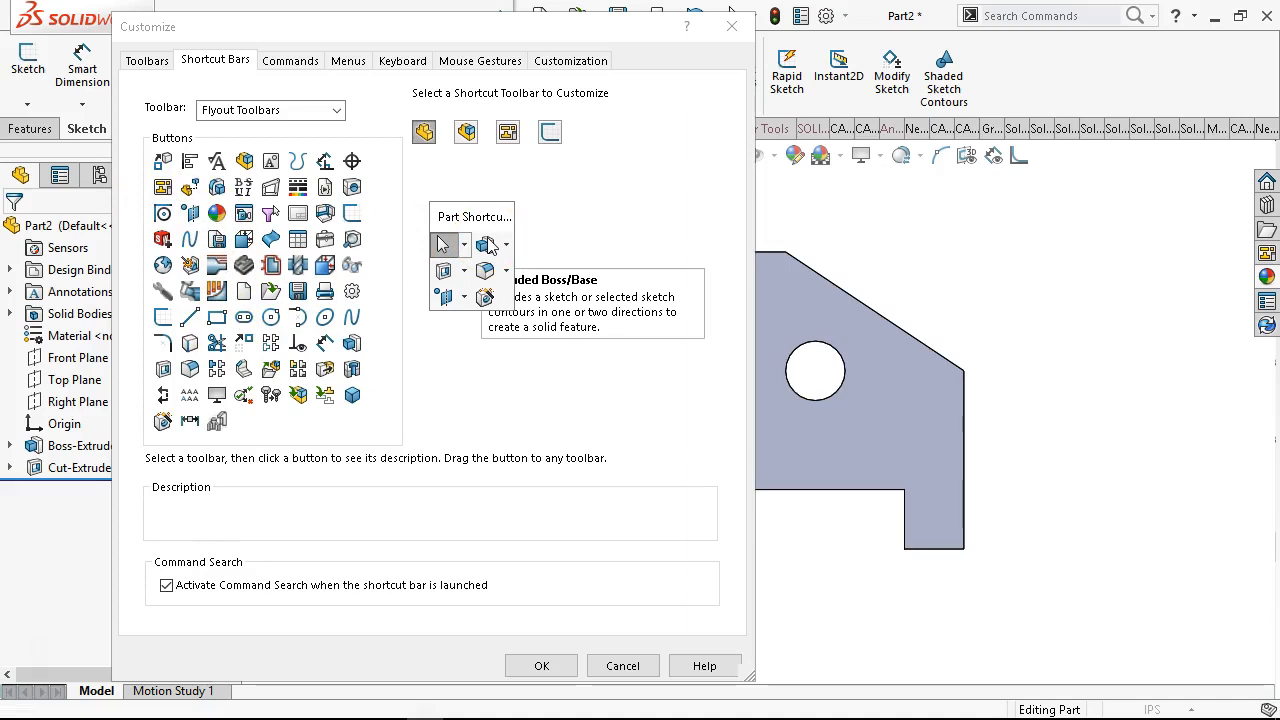
pyautogui.click(290, 62)
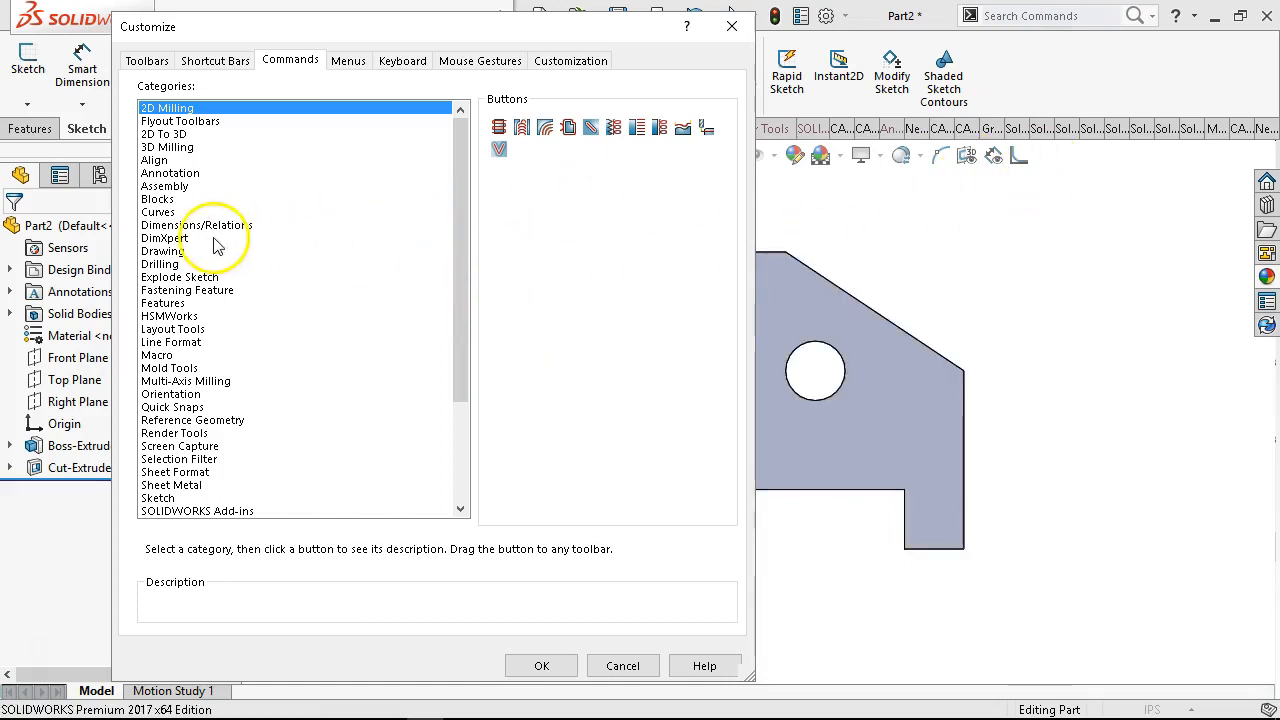
pyautogui.click(157, 498)
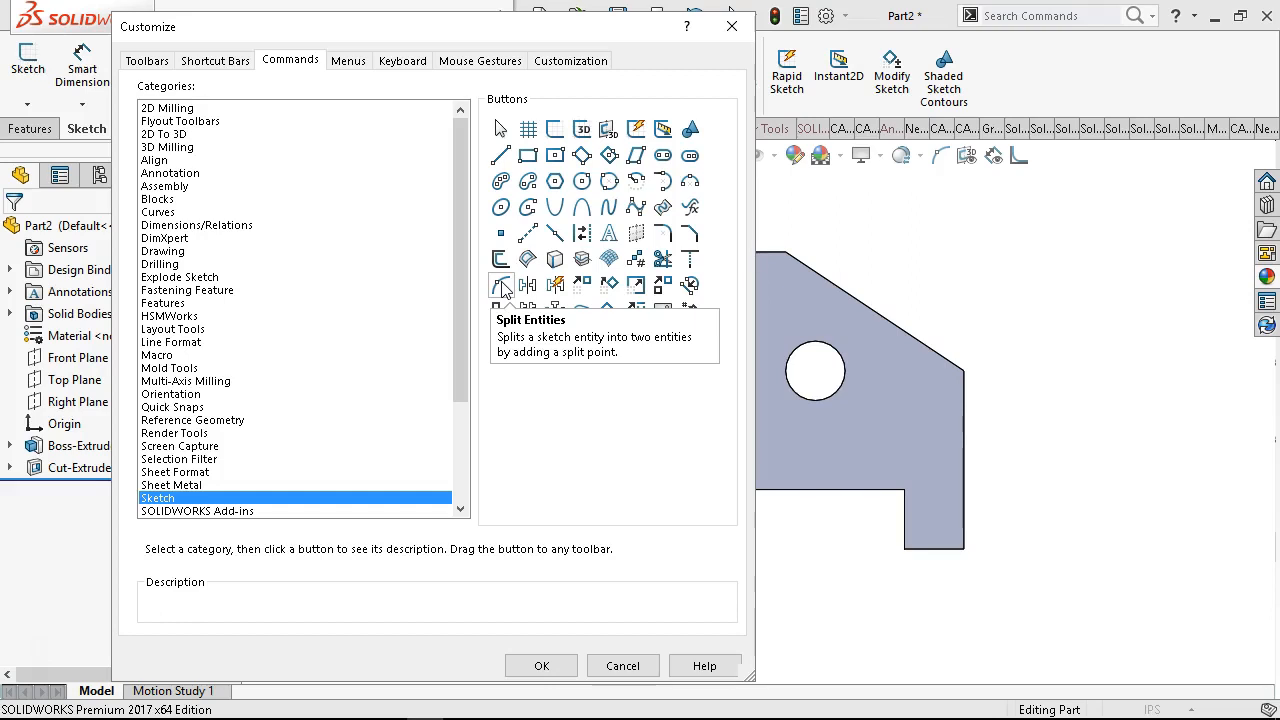
pyautogui.moveTo(501, 287)
pyautogui.mouseDown()
pyautogui.moveTo(748, 149)
pyautogui.moveTo(946, 157)
pyautogui.moveTo(643, 415)
pyautogui.mouseUp()
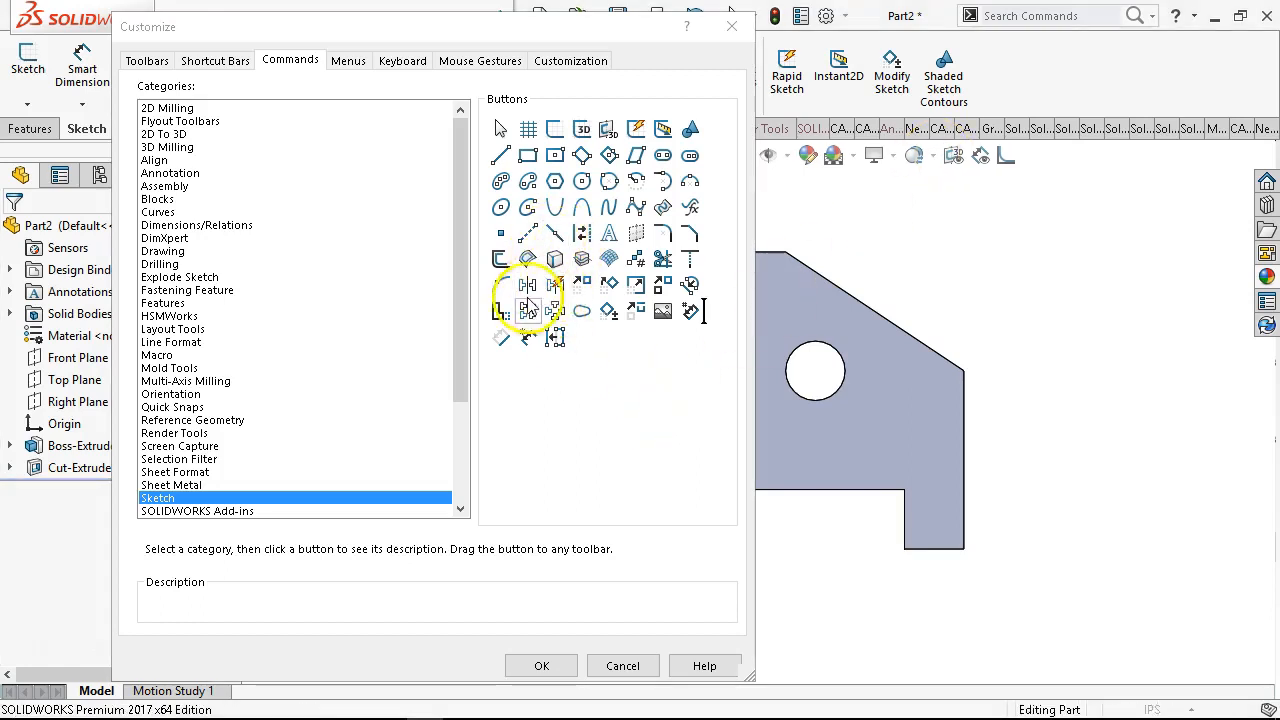
pyautogui.moveTo(503, 288)
pyautogui.mouseDown()
pyautogui.moveTo(617, 286)
pyautogui.moveTo(916, 170)
pyautogui.mouseUp()
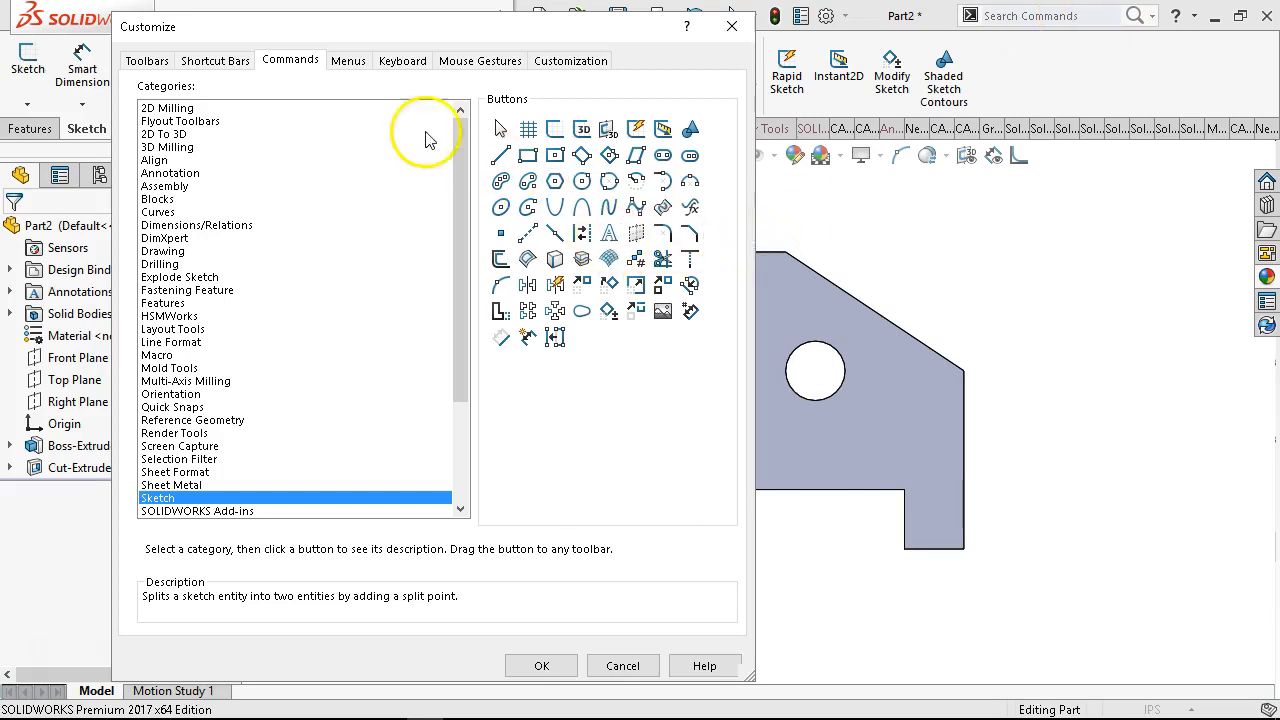
# Examine the File menu customization and the keyboard shortcuts assigned to all commands.
pyautogui.click(343, 63)
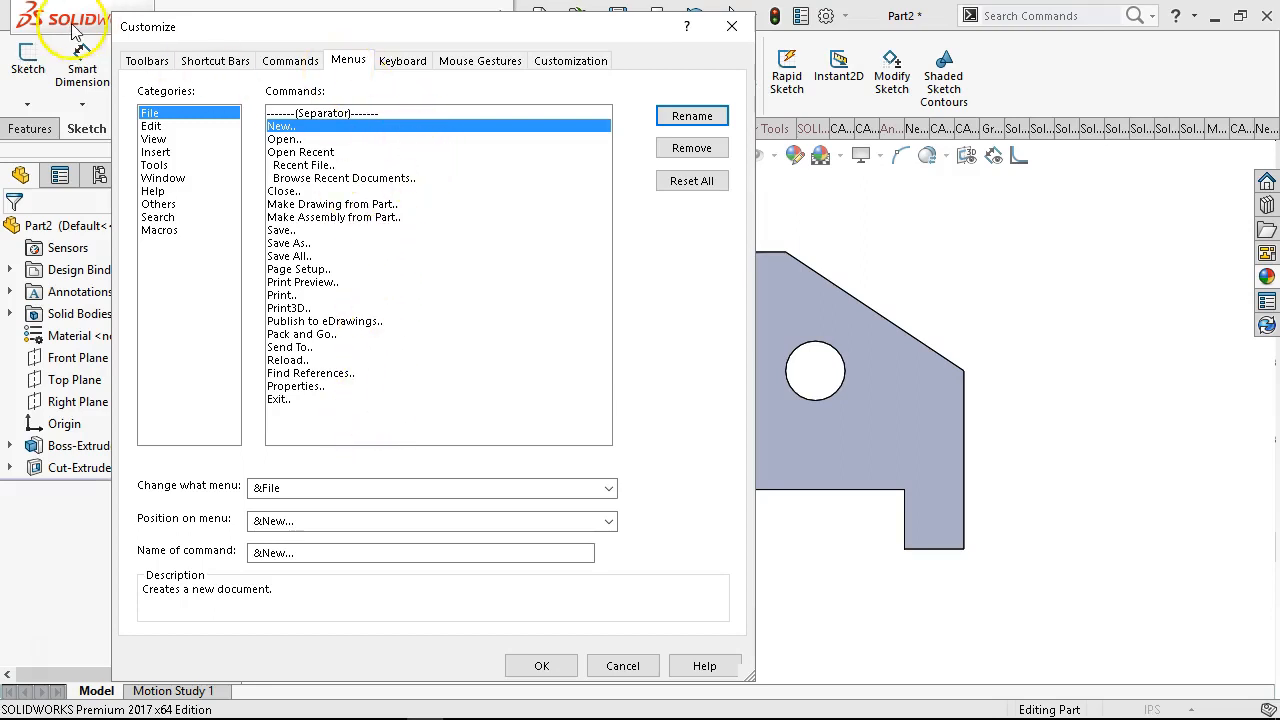
pyautogui.click(402, 60)
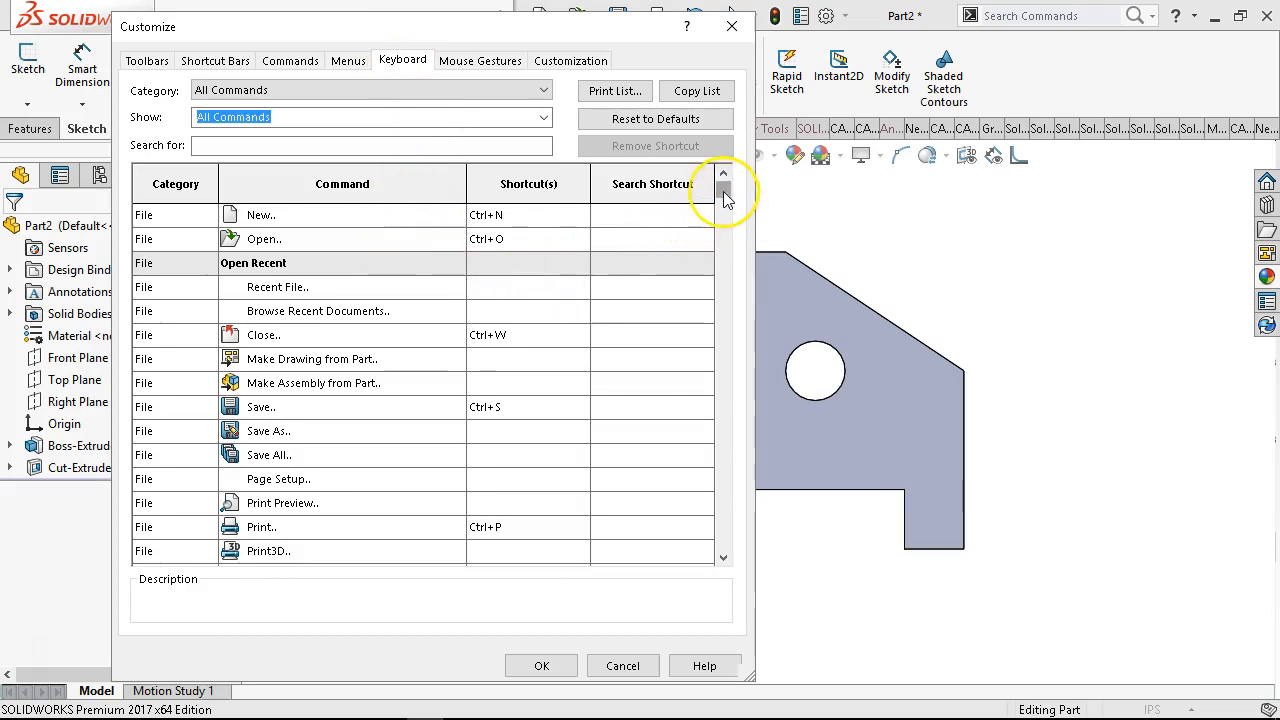
pyautogui.moveTo(723, 191); pyautogui.dragTo(714, 288)
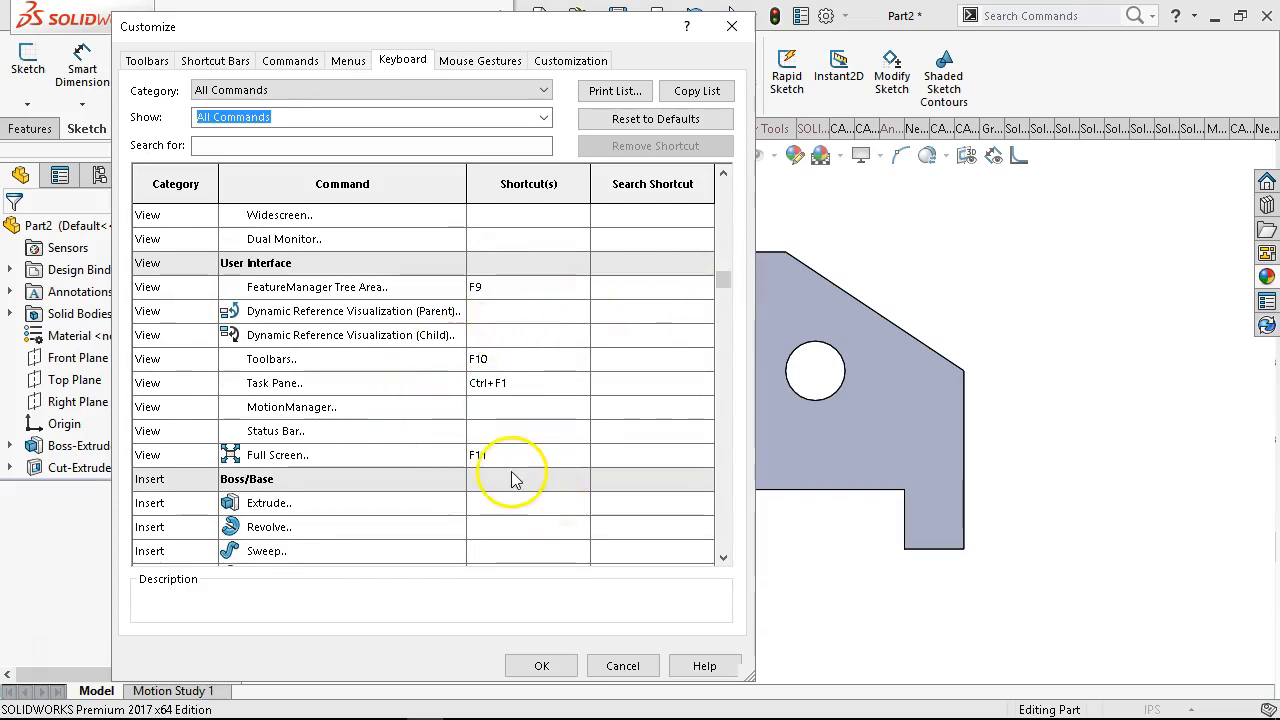
pyautogui.scroll(-5, 508, 478)
pyautogui.scroll(-6, 505, 471)
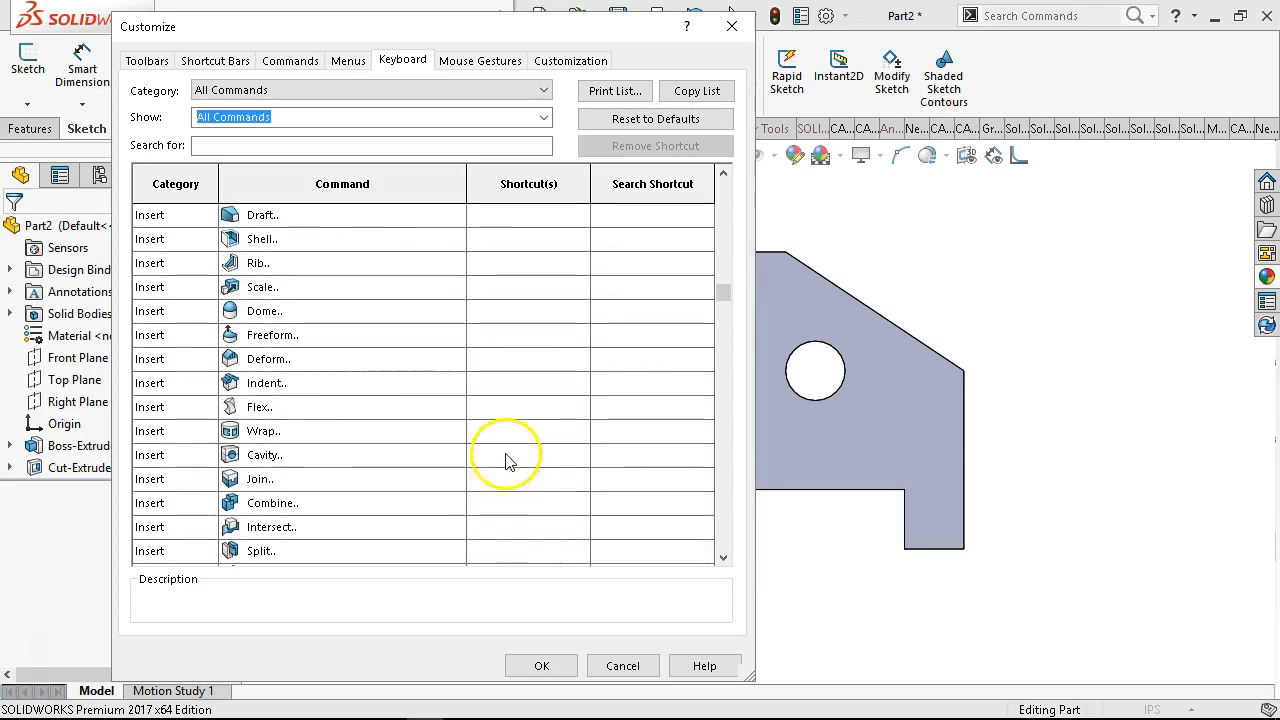
pyautogui.scroll(-14, 505, 460)
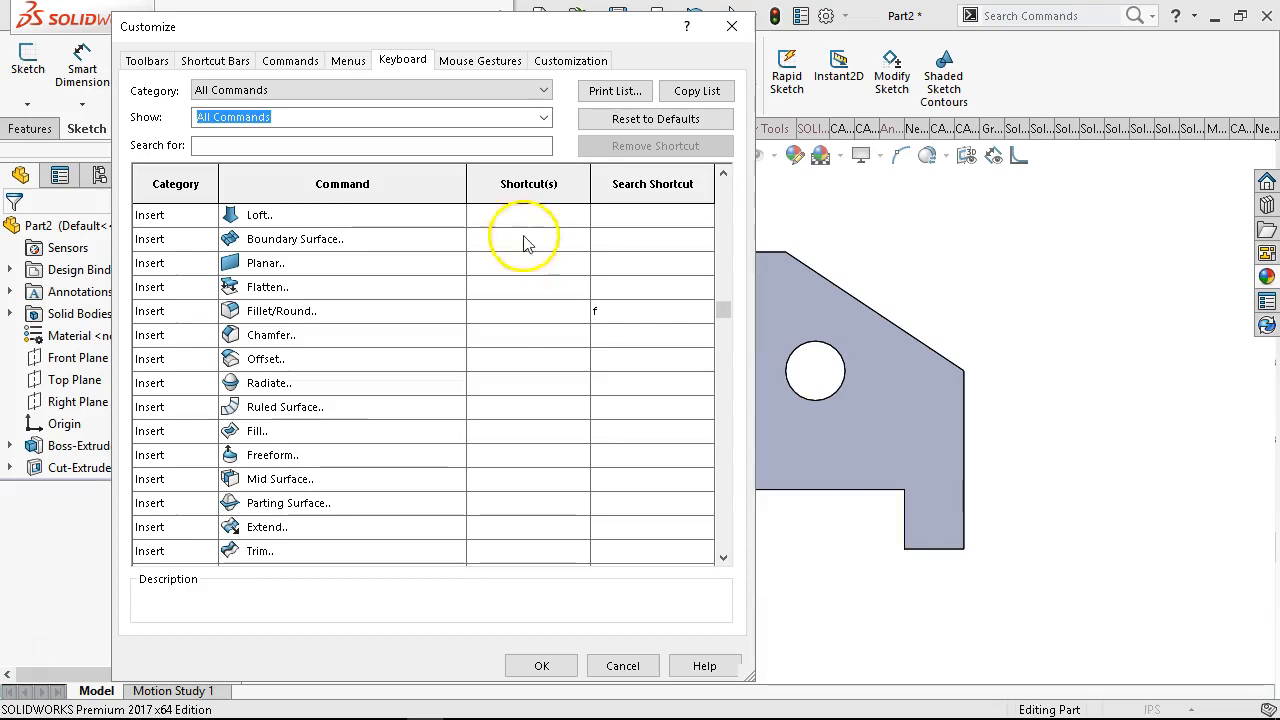
pyautogui.scroll(-4, 555, 280)
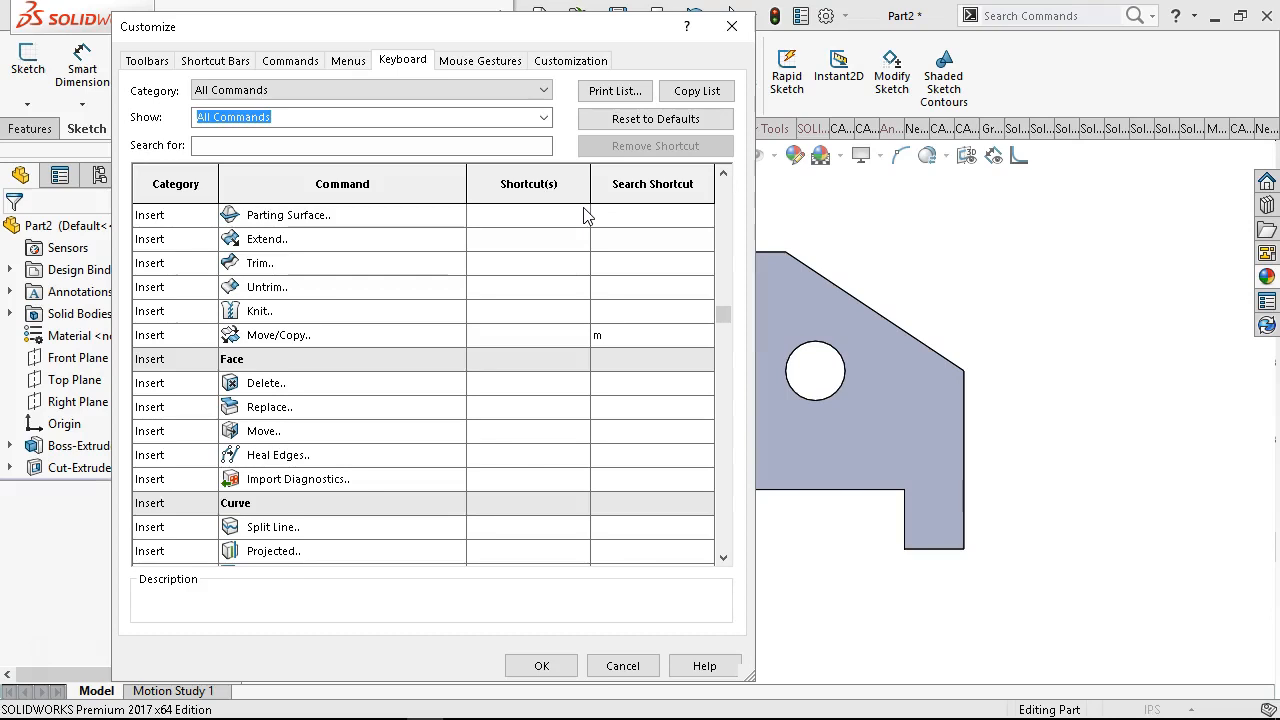
# Use 4 mouse gestures, accept the customization, and bring up the gesture wheel beside the part.
pyautogui.click(477, 62)
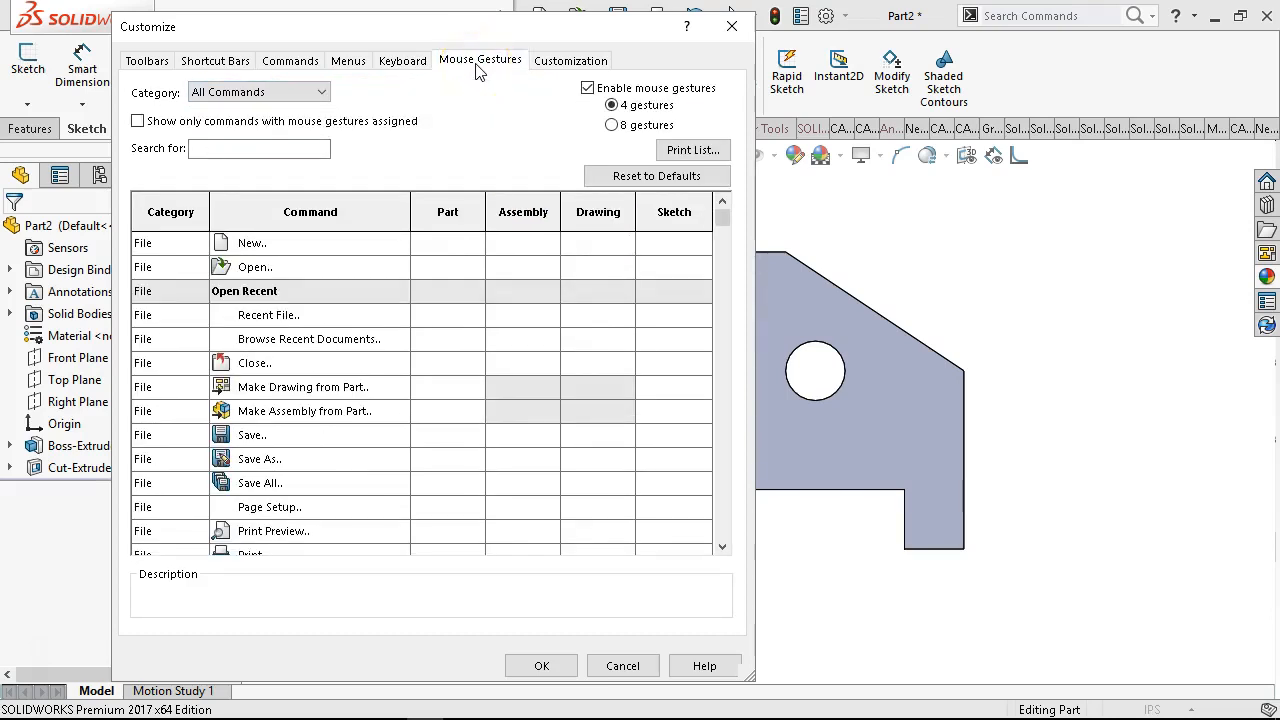
pyautogui.click(611, 125)
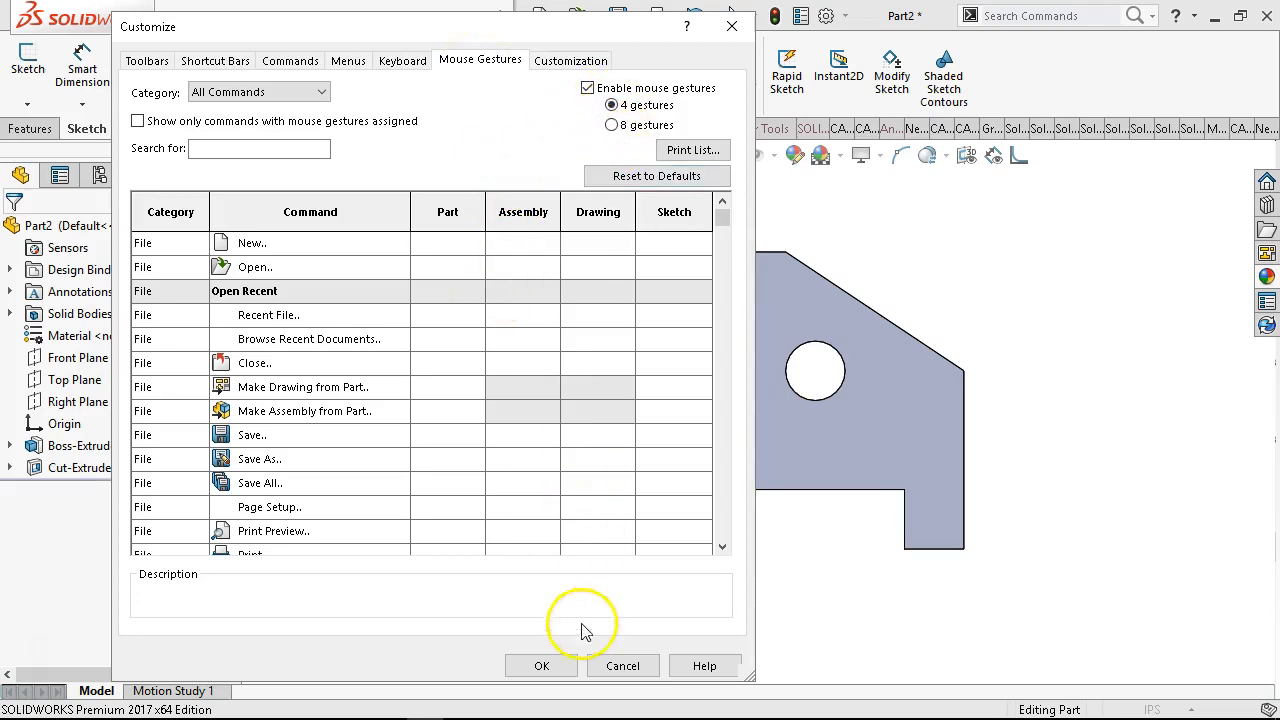
pyautogui.click(545, 665)
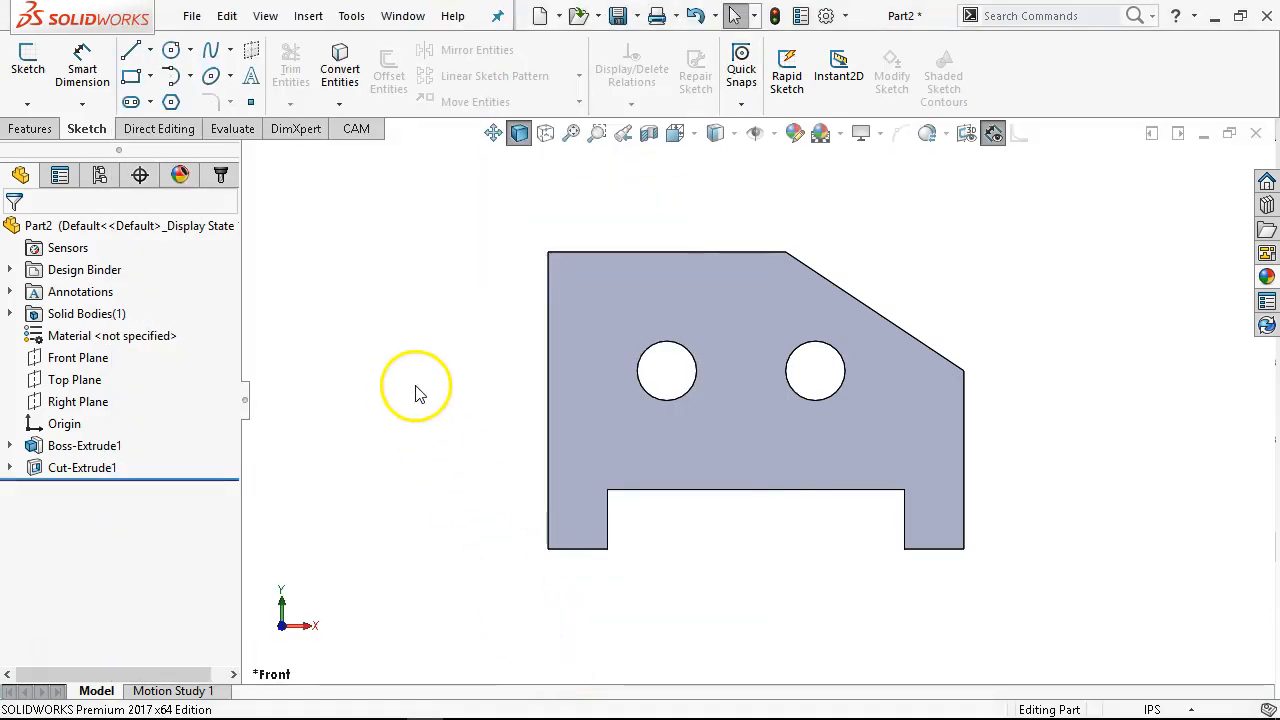
pyautogui.moveTo(359, 323); pyautogui.dragTo(385, 326, button='right')
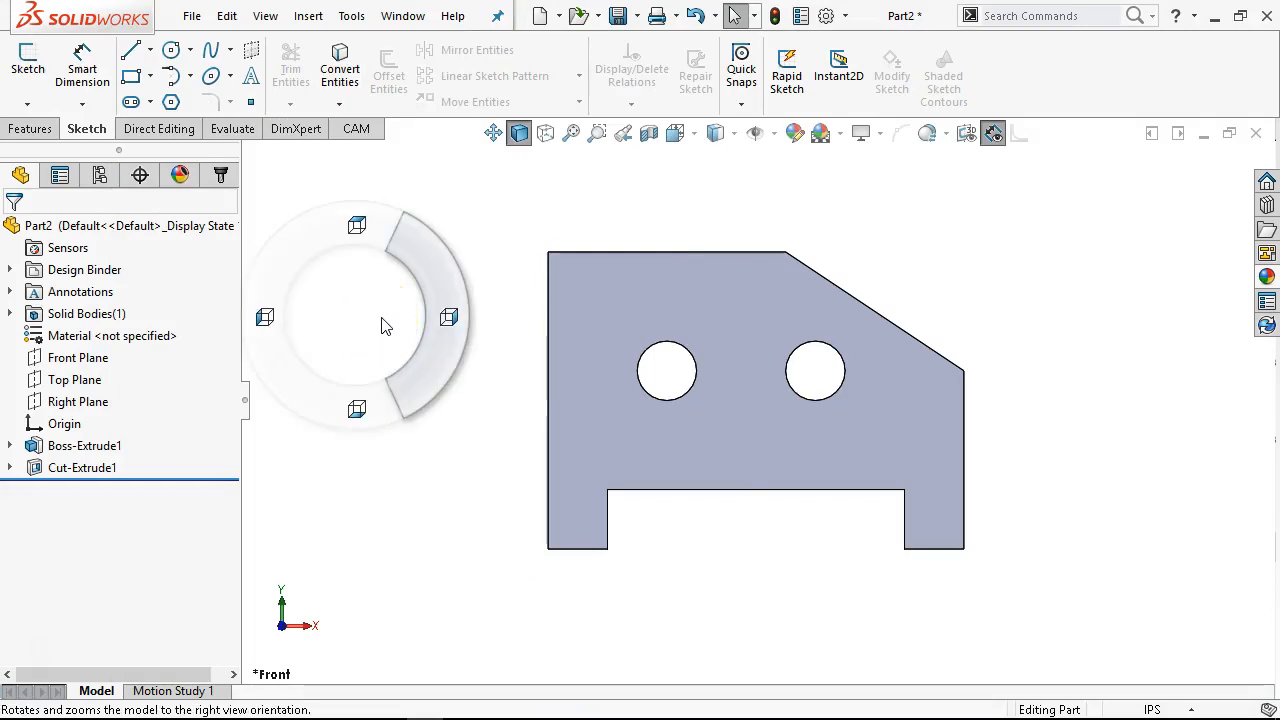
# View the part from the right and left sides, and orbit it to an angled view showing the front face.
pyautogui.moveTo(420, 350); pyautogui.dragTo(437, 354, button='right')
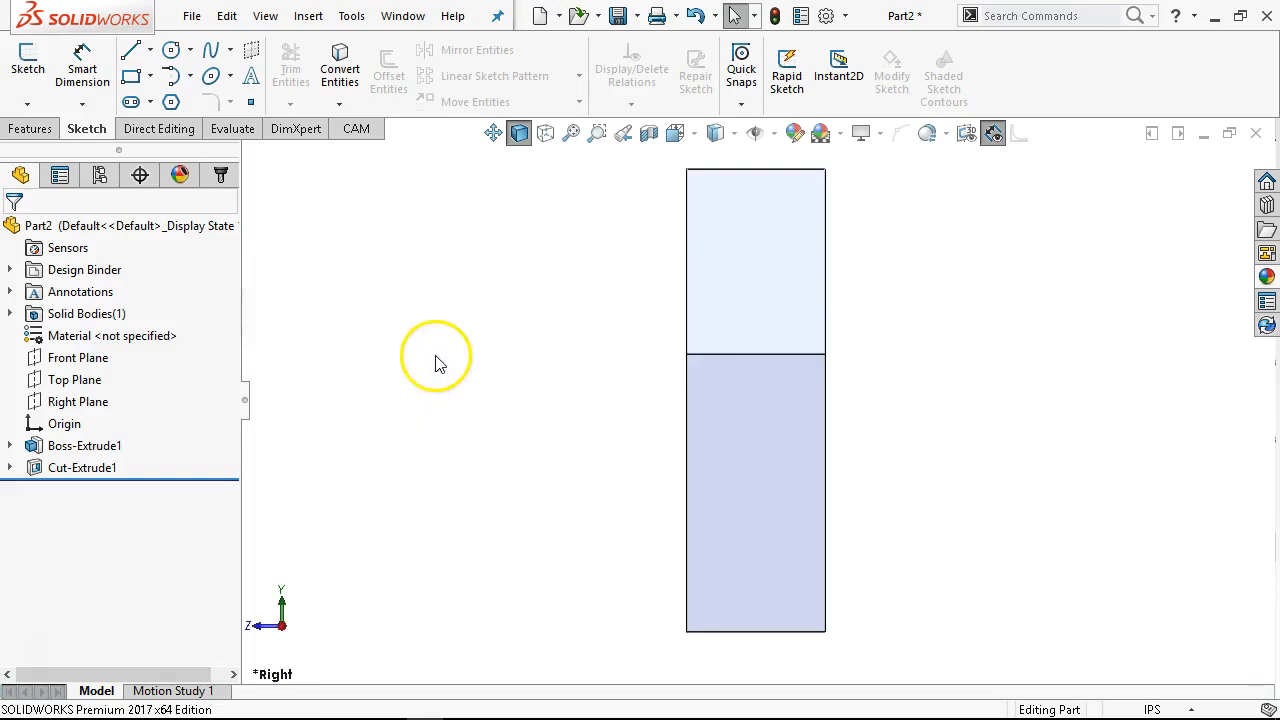
pyautogui.moveTo(447, 302); pyautogui.dragTo(368, 296, button='right')
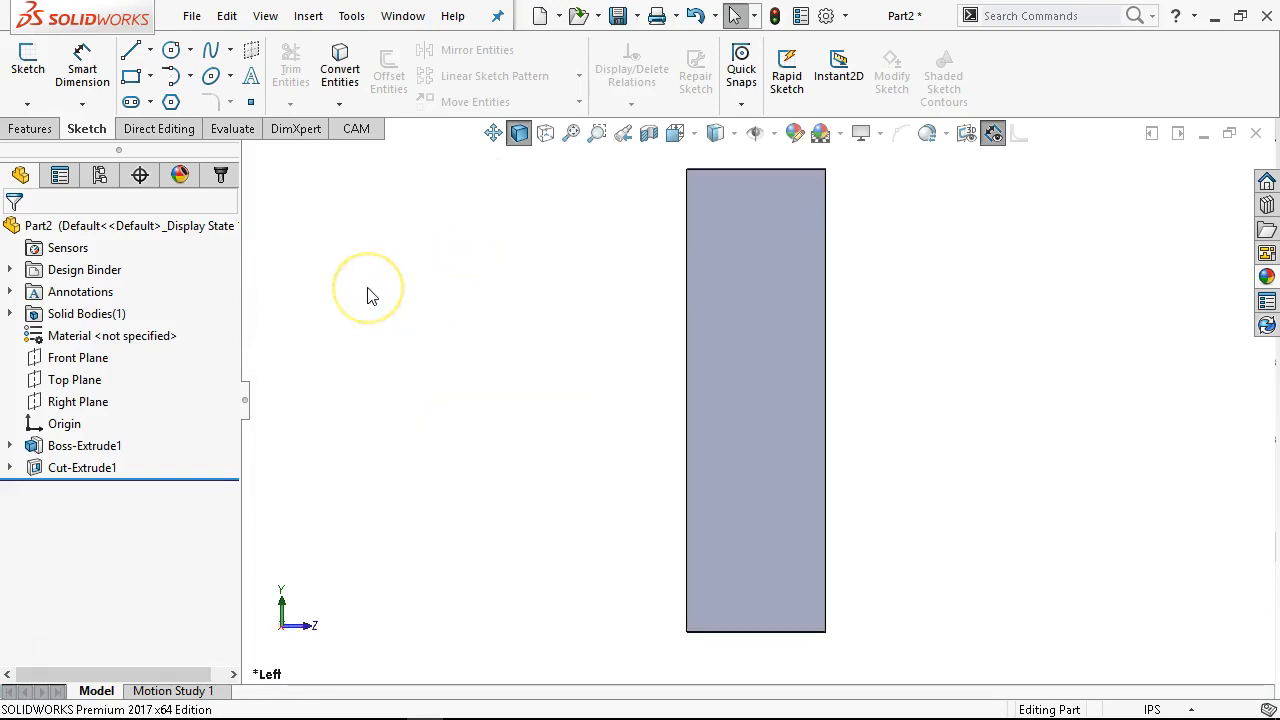
pyautogui.moveTo(463, 294); pyautogui.dragTo(521, 250, button='right')
pyautogui.scroll(4, 571, 262)
pyautogui.moveTo(583, 294); pyautogui.dragTo(614, 464, button='middle')
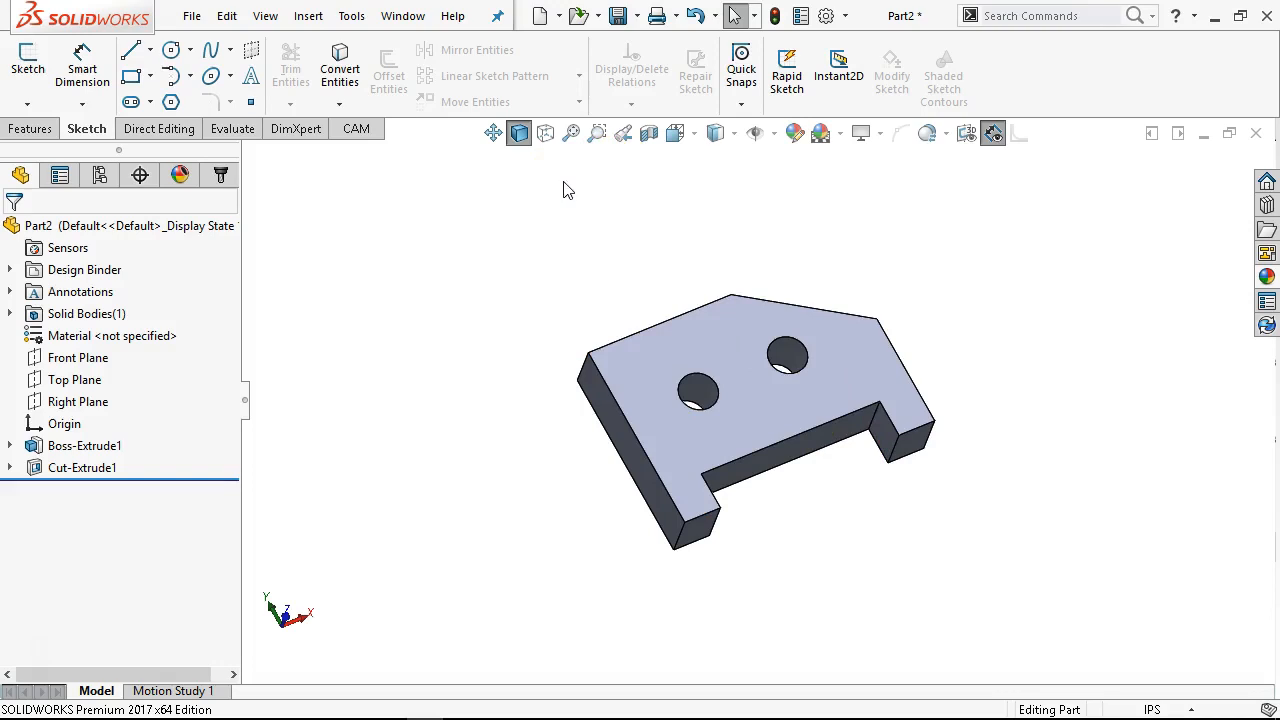
# Review the mouse gesture assignments, shortcut and menu customization resets, and toolbar options in the interface customization settings.
pyautogui.rightClick(1063, 46)
pyautogui.click(910, 102)
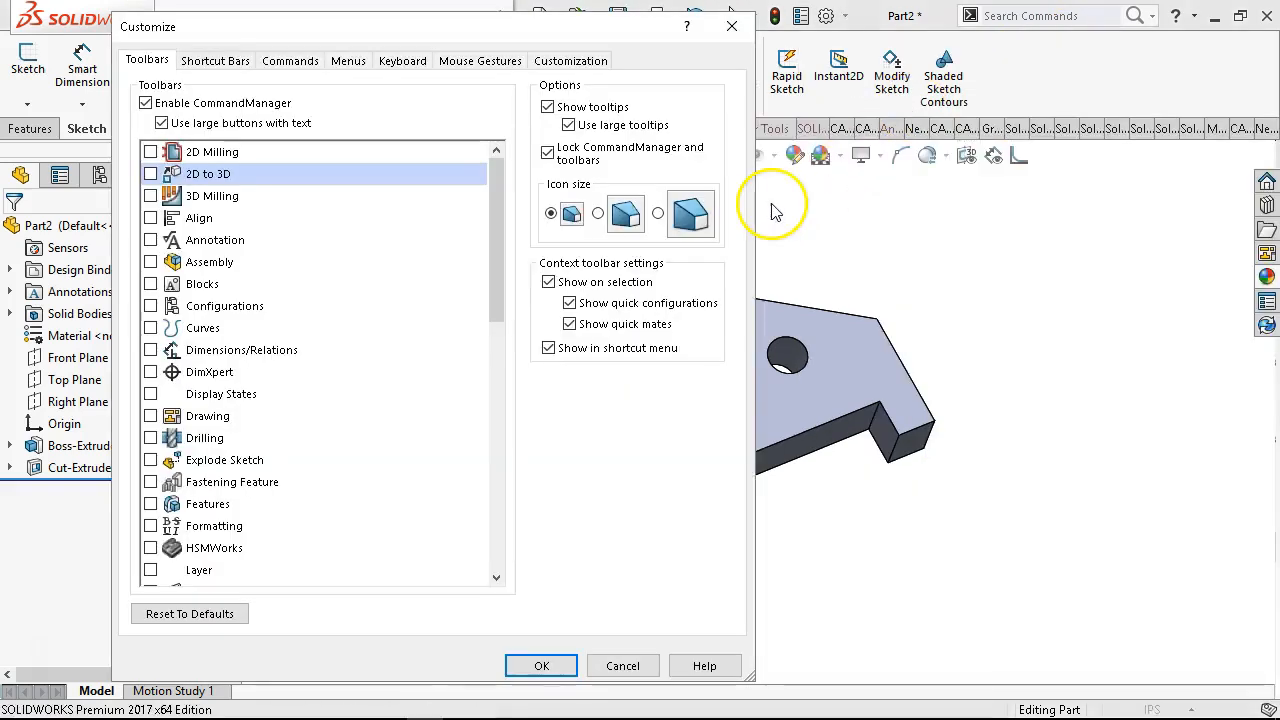
pyautogui.click(495, 62)
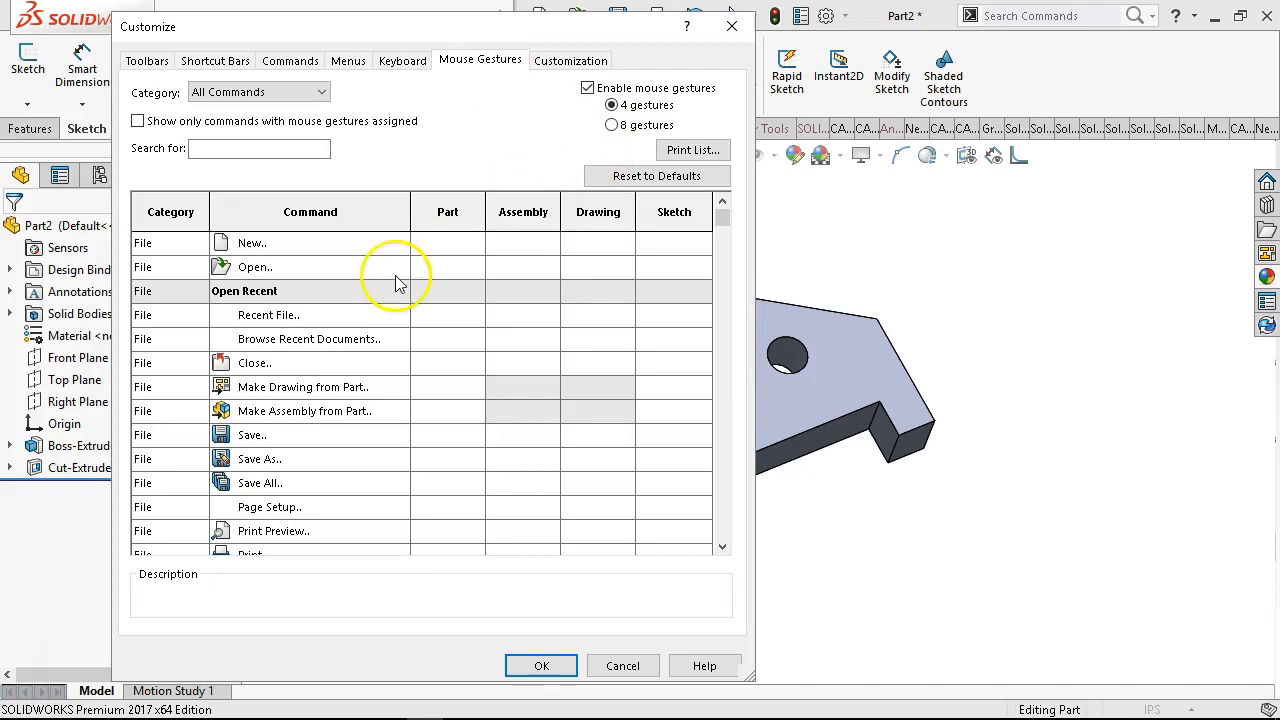
pyautogui.scroll(-2, 410, 330)
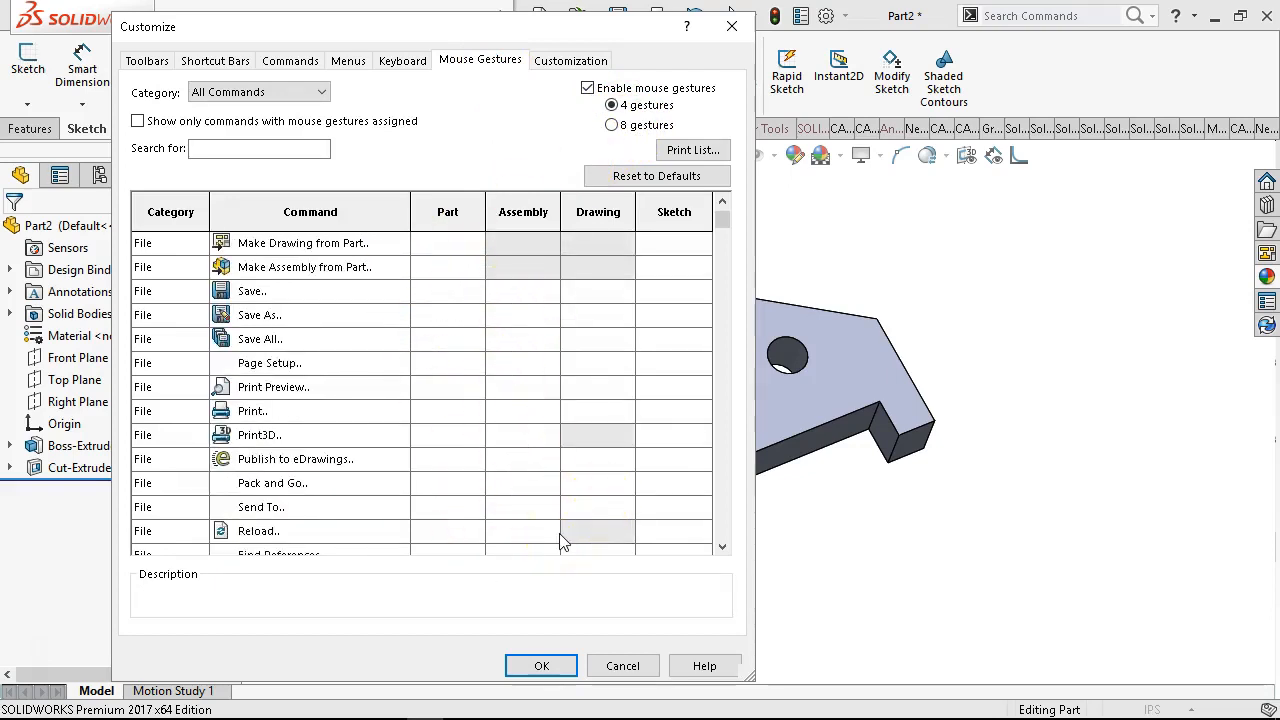
pyautogui.scroll(2, 545, 506)
pyautogui.click(572, 62)
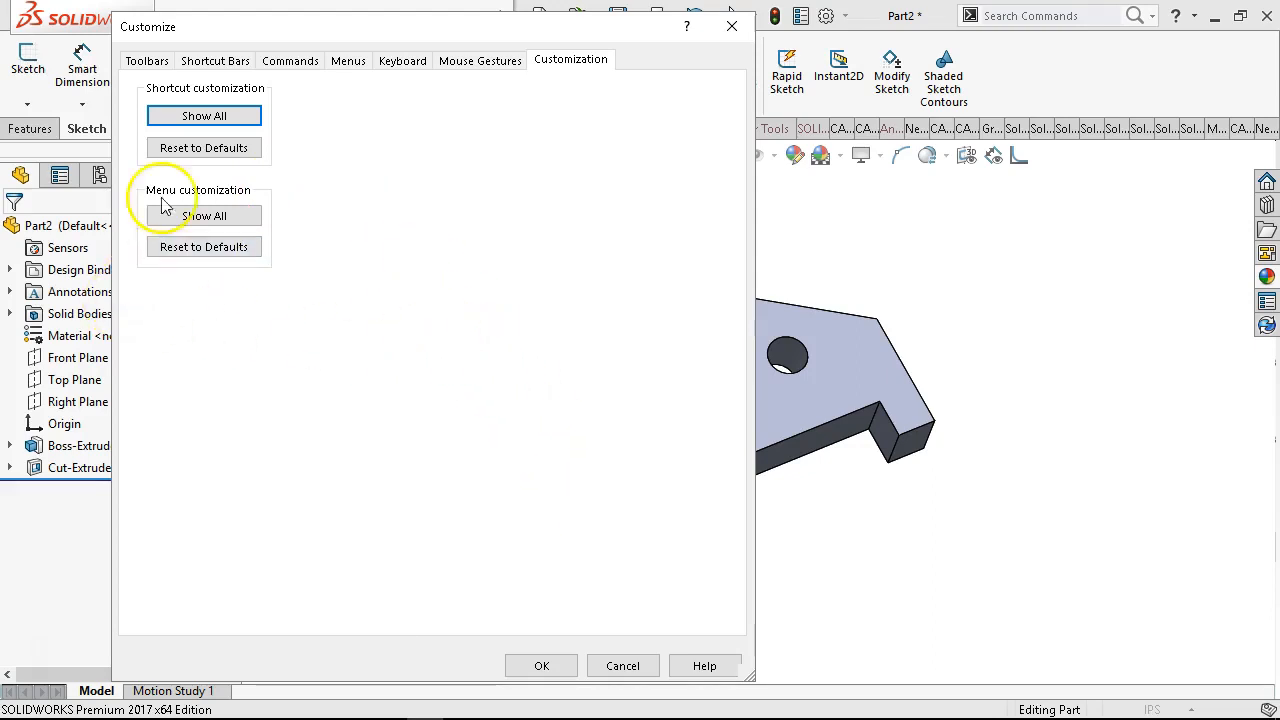
pyautogui.click(150, 60)
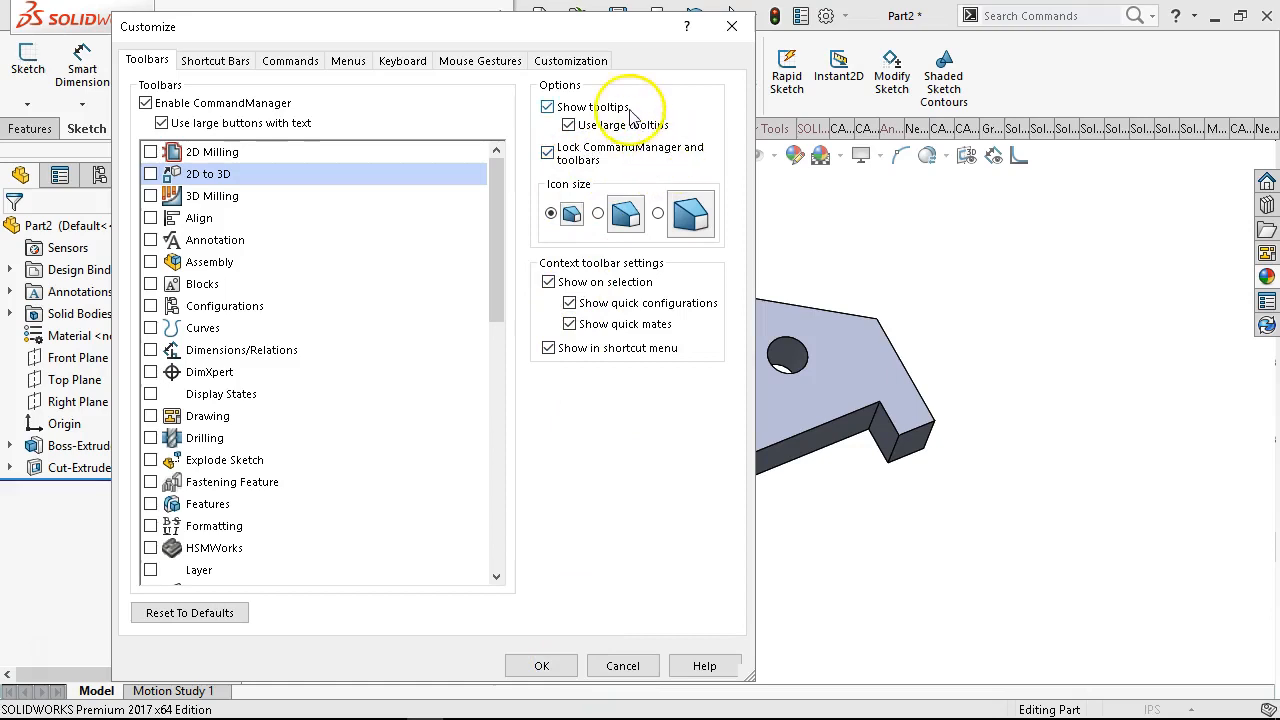
pyautogui.click(622, 246)
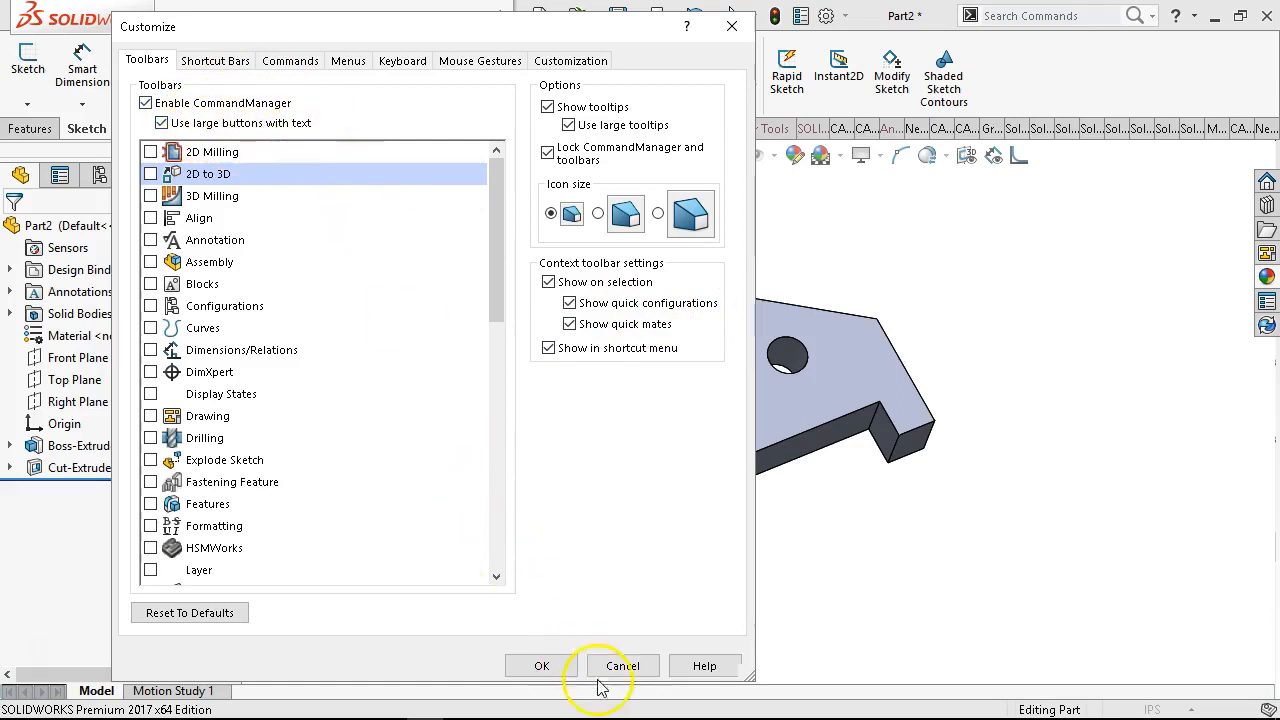
pyautogui.click(541, 666)
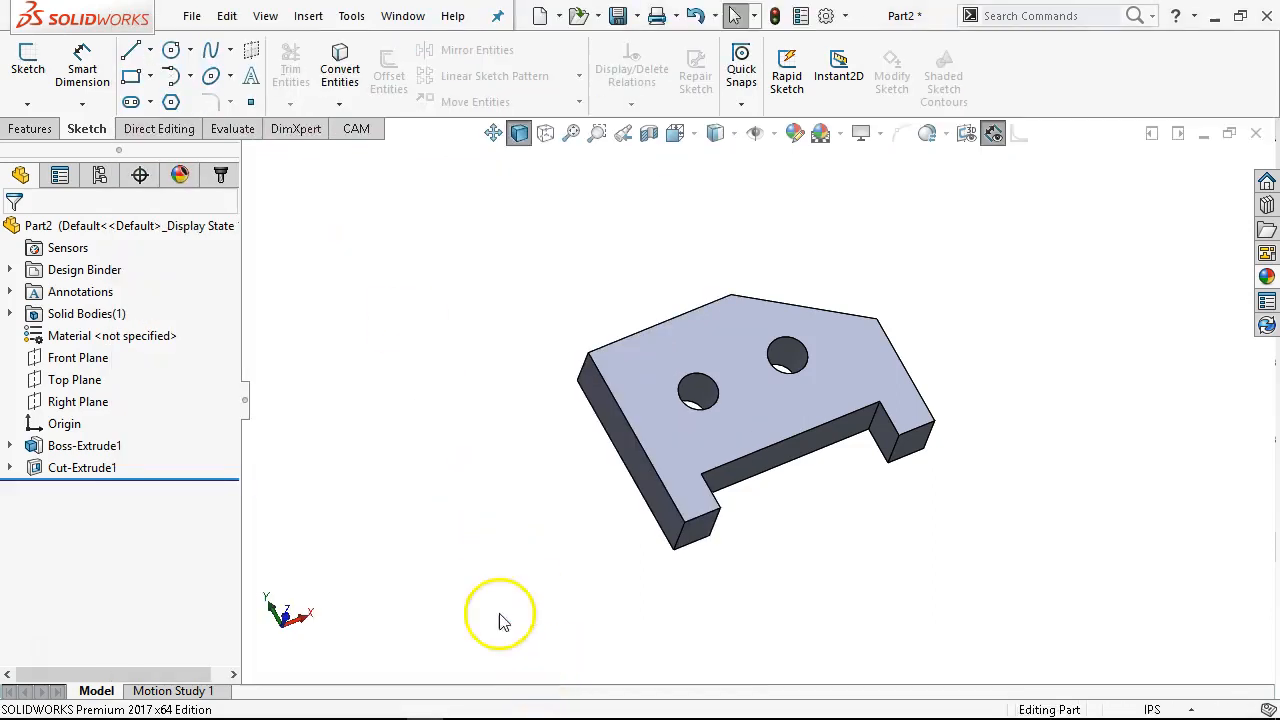
# Bring up the part shortcut bar and open its customization settings.
pyautogui.rightClick(389, 258)
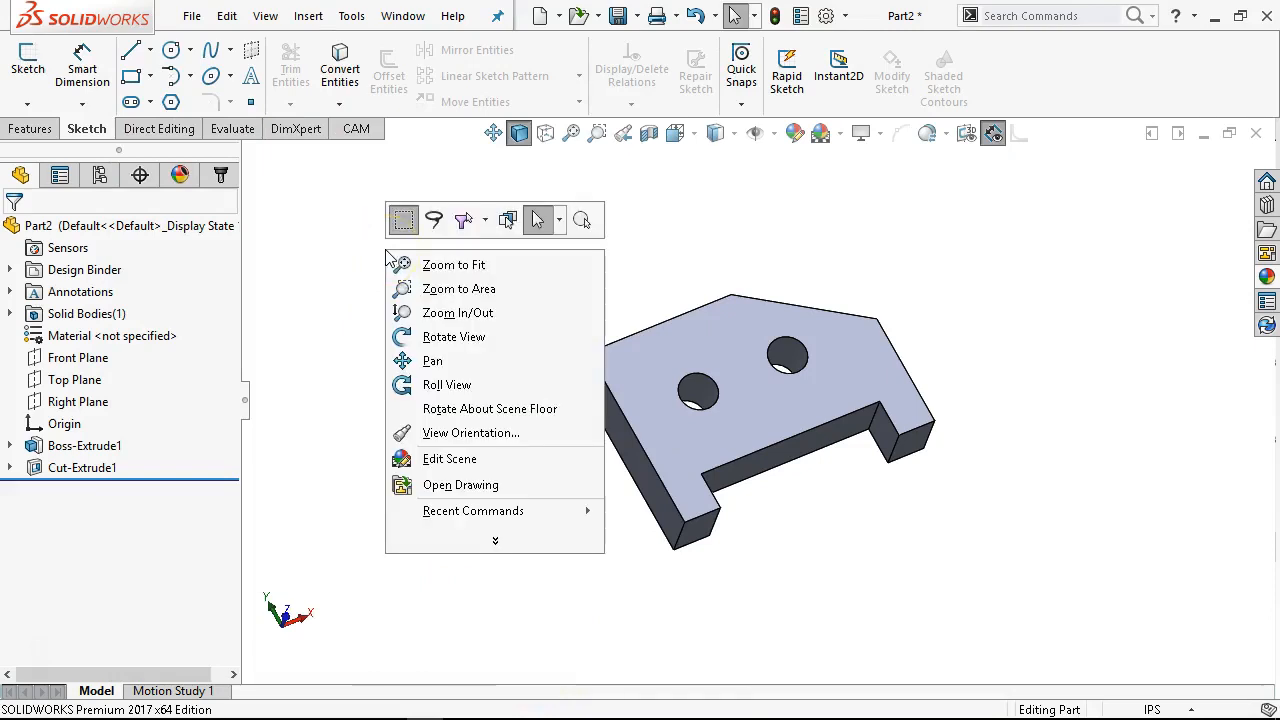
pyautogui.click(334, 267)
pyautogui.press('s')
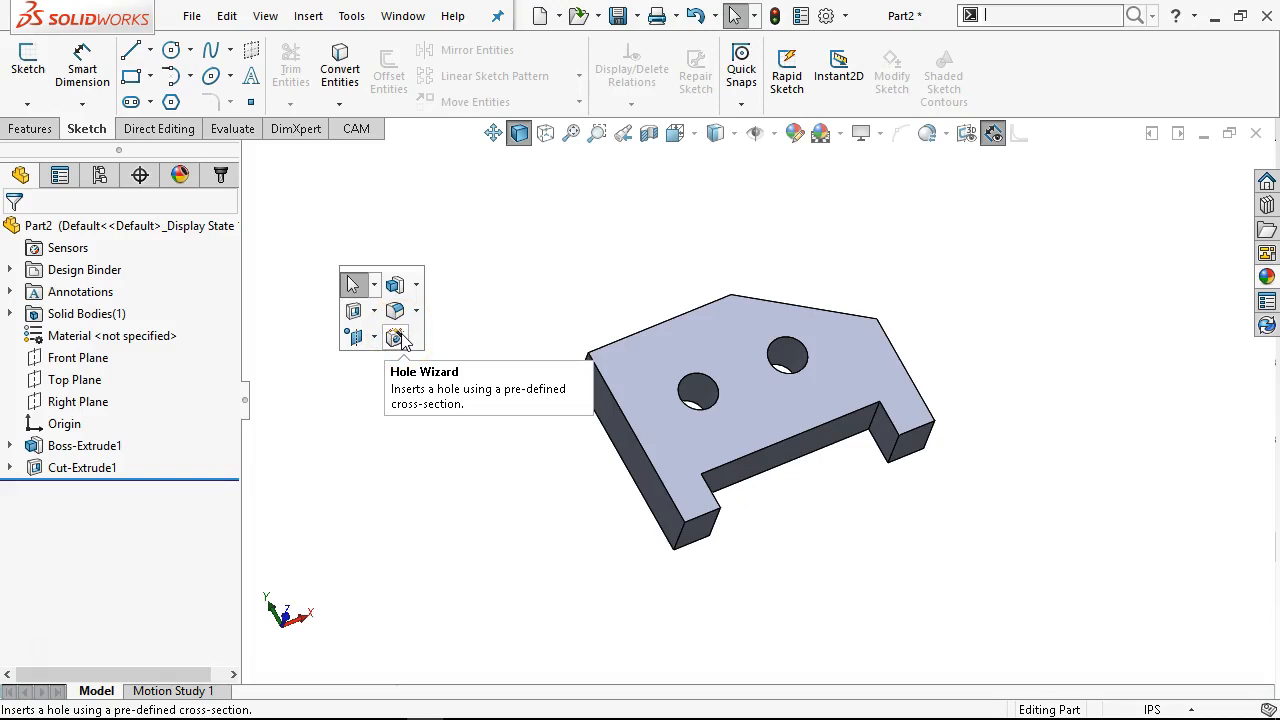
pyautogui.rightClick(416, 340)
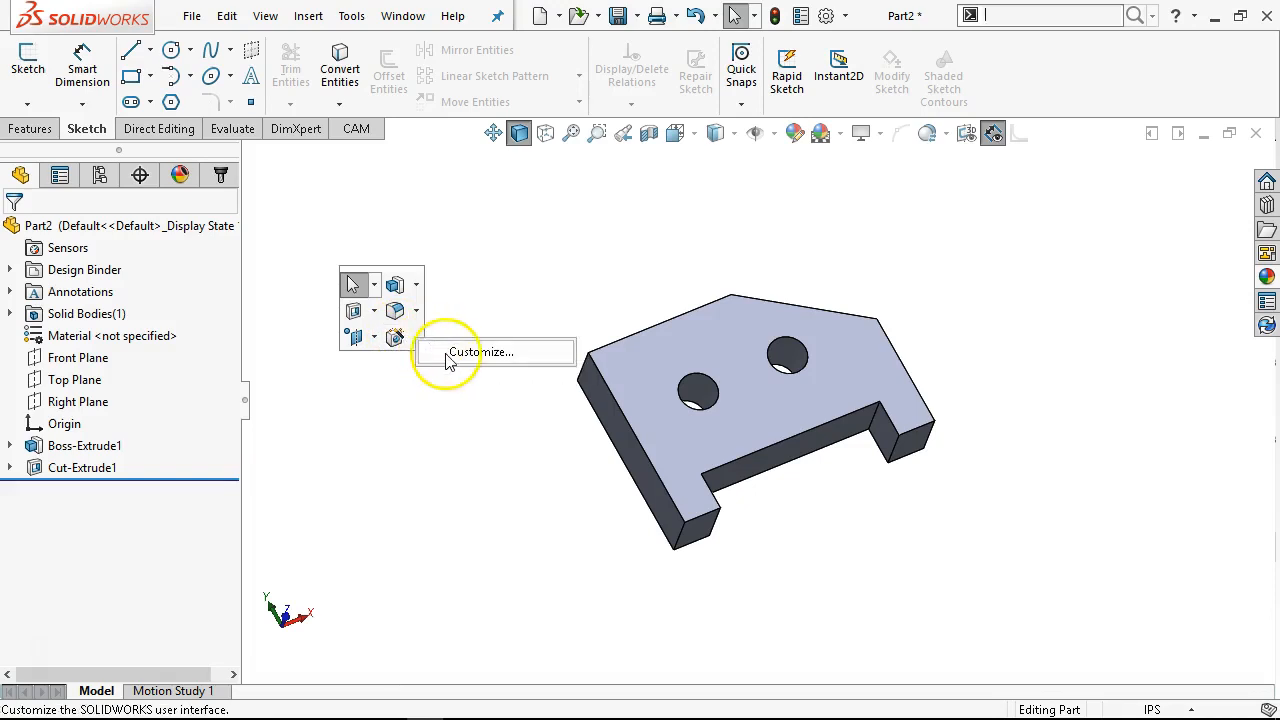
pyautogui.click(448, 355)
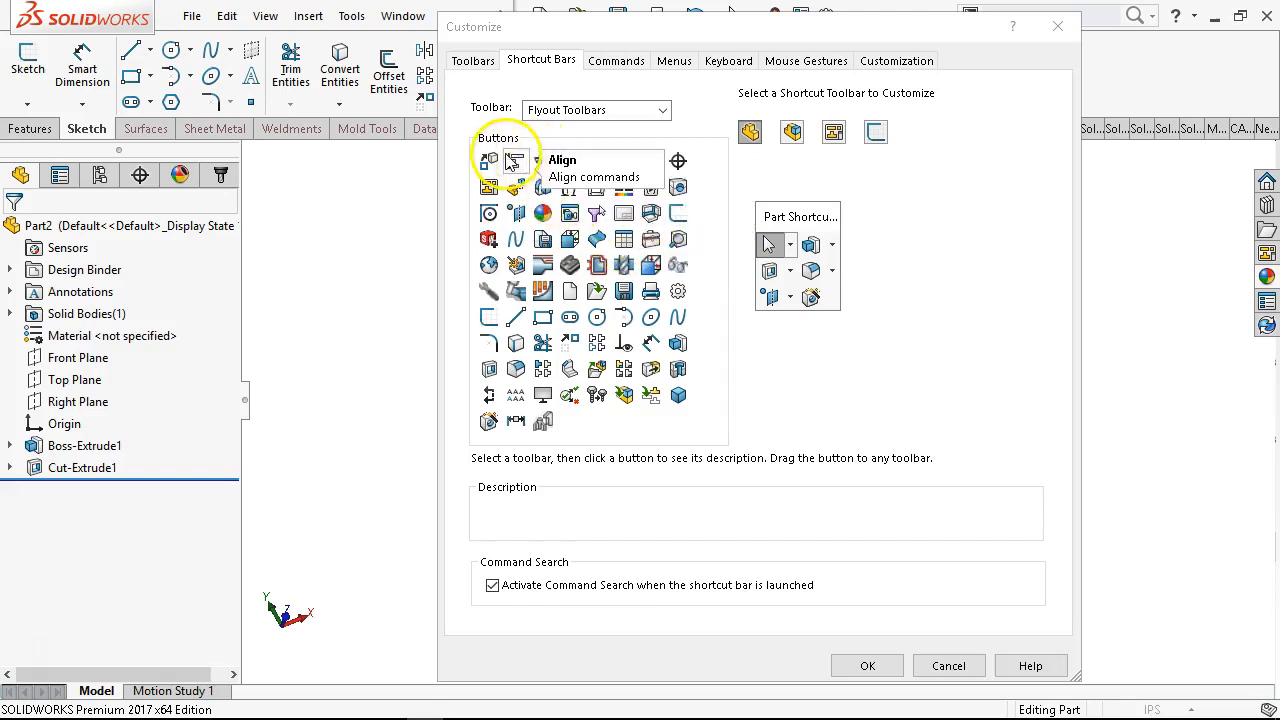
# Add the Shaded With Edges command from the View toolbar set to the part shortcut bar.
pyautogui.click(662, 110)
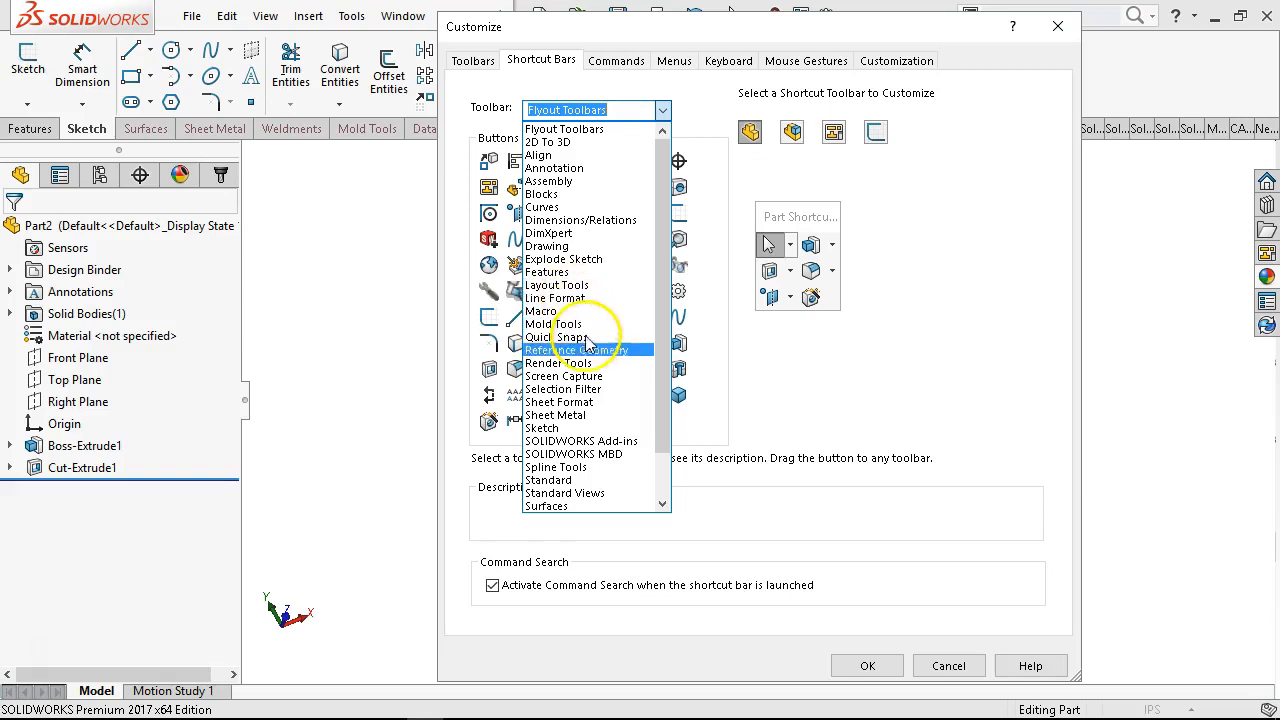
pyautogui.scroll(-1, 590, 418)
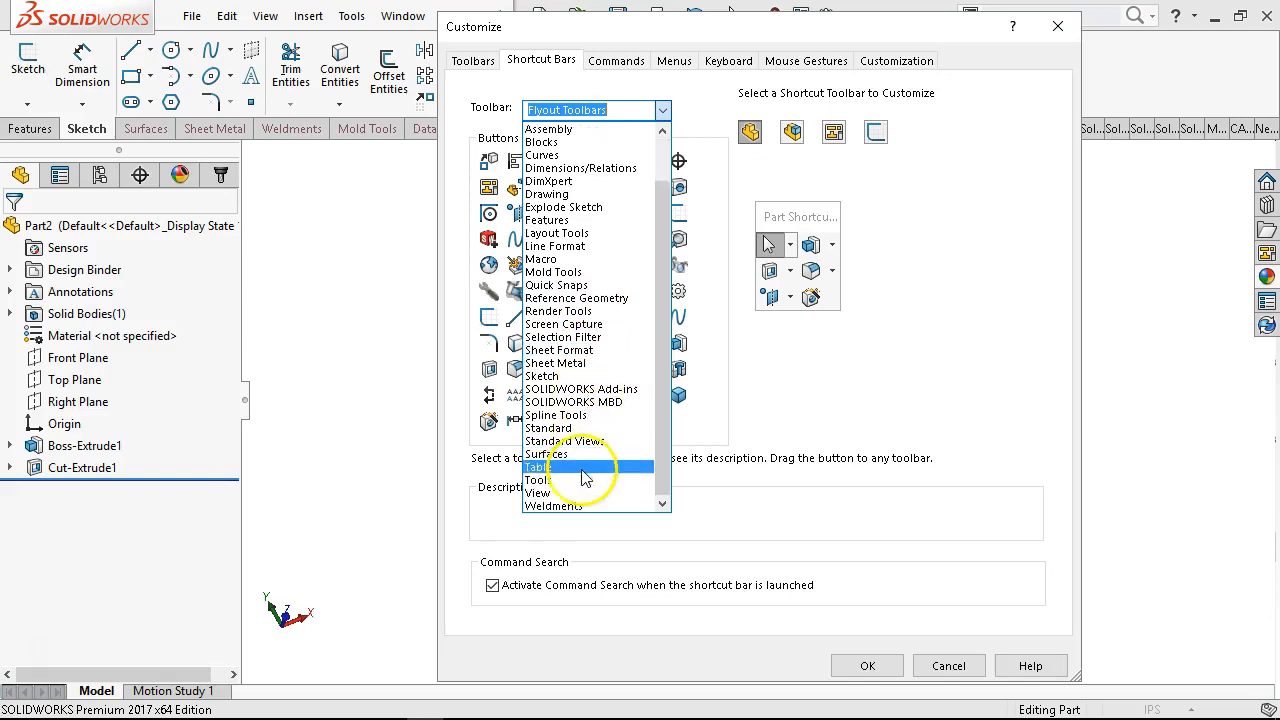
pyautogui.click(573, 442)
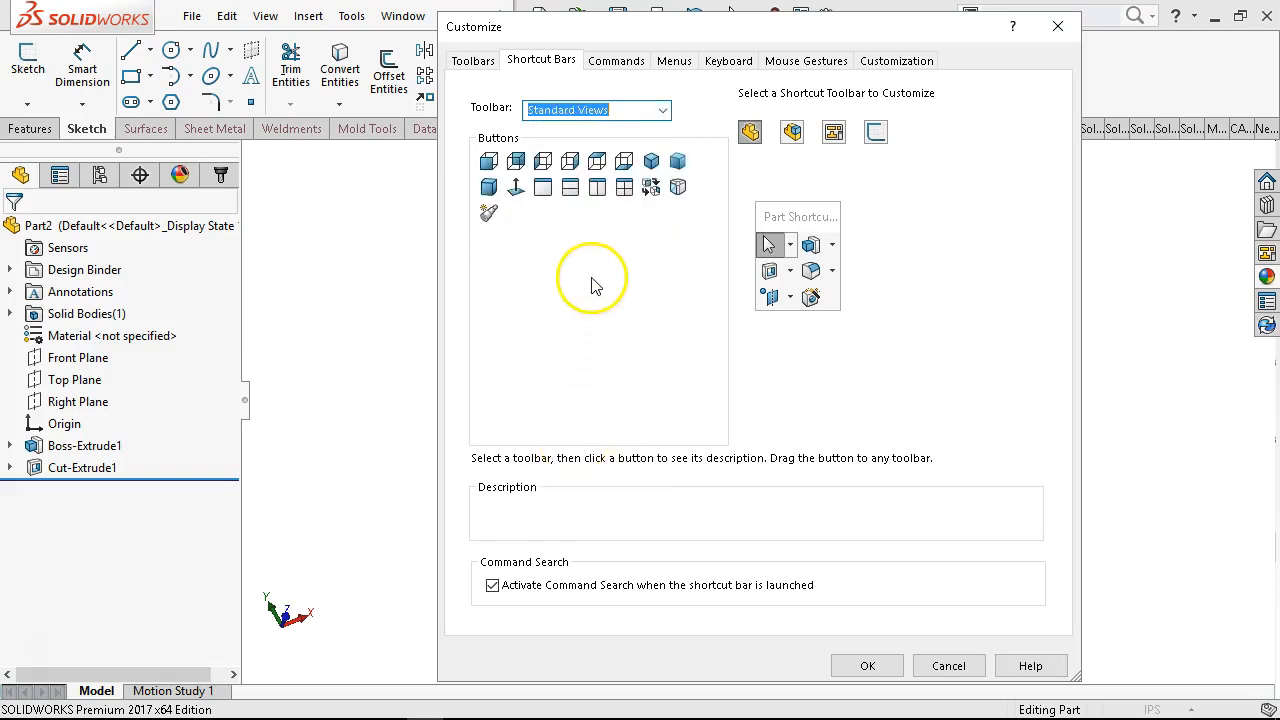
pyautogui.click(648, 112)
pyautogui.click(662, 110)
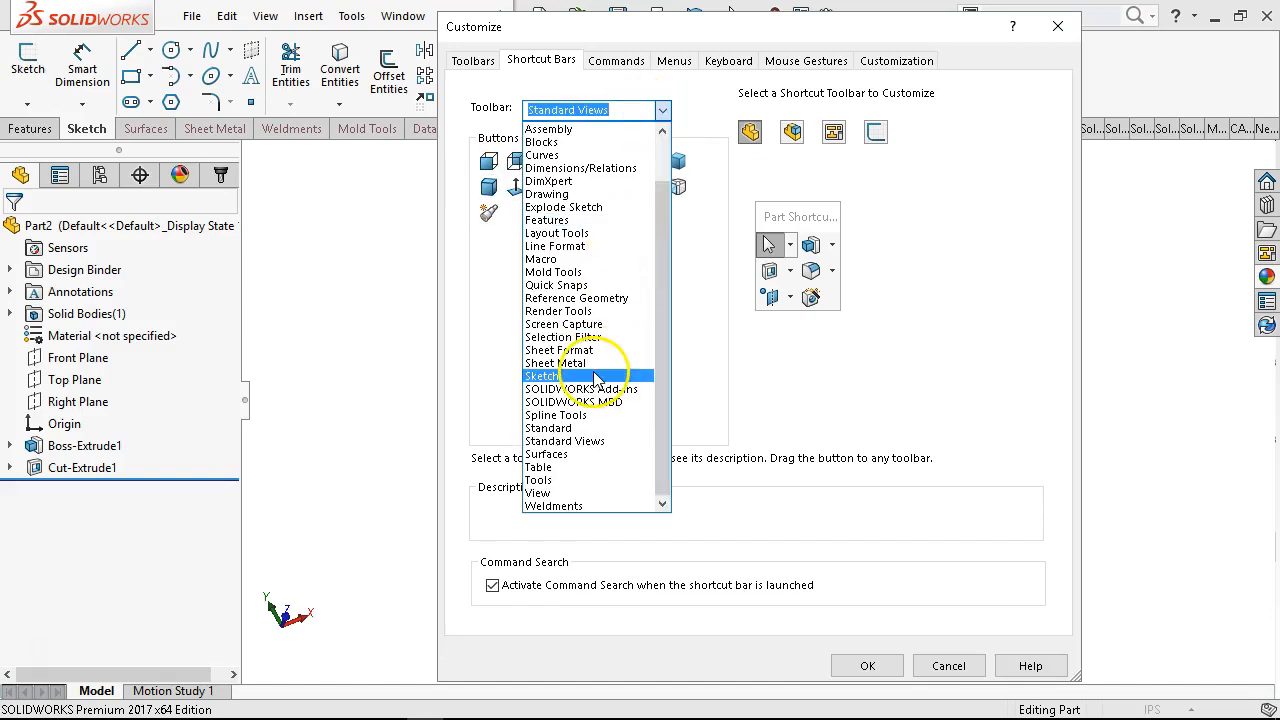
pyautogui.click(554, 495)
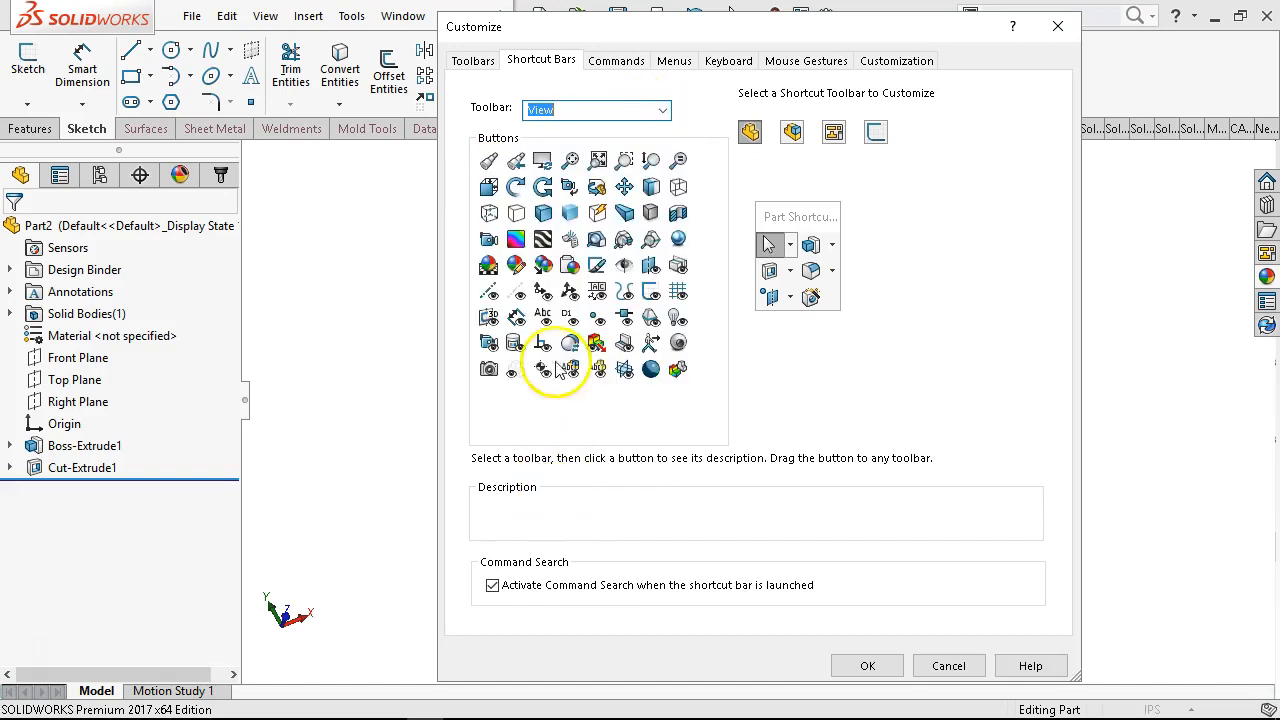
pyautogui.click(543, 212)
pyautogui.moveTo(543, 212)
pyautogui.mouseDown()
pyautogui.moveTo(766, 294)
pyautogui.moveTo(815, 337)
pyautogui.mouseUp()
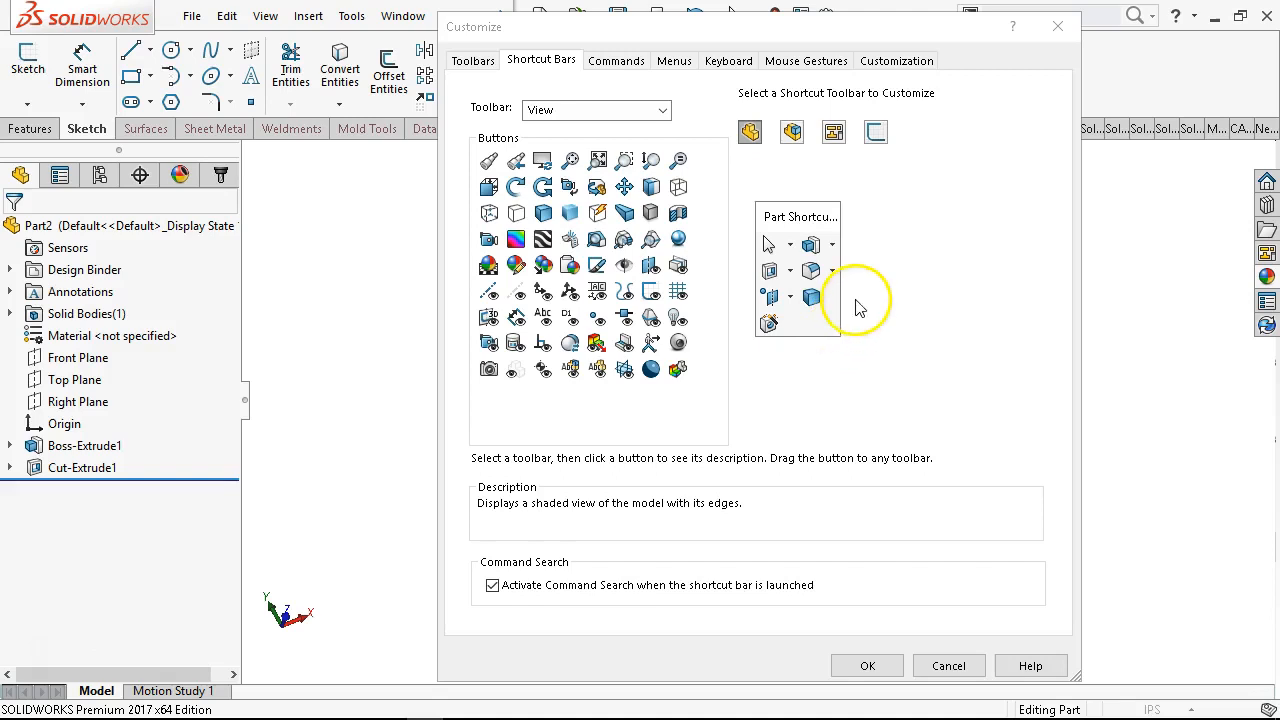
pyautogui.click(870, 666)
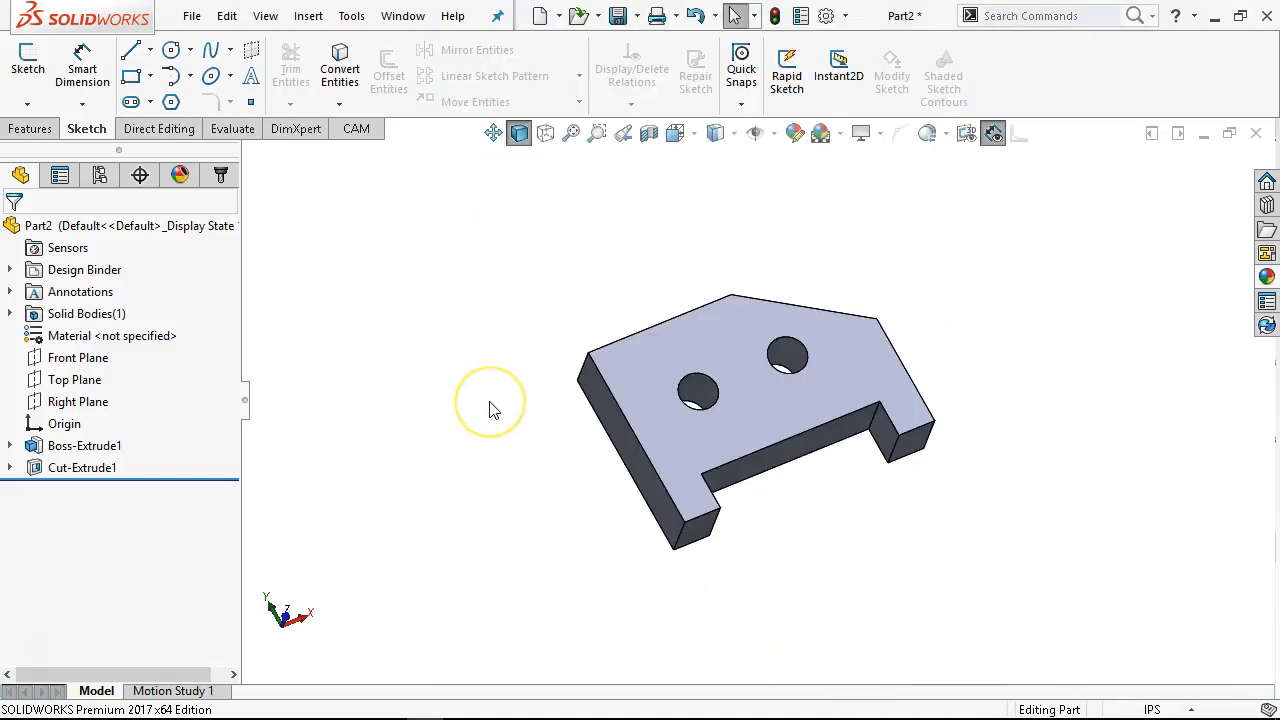
# Try out the customized shortcut bar by displaying the part with hidden lines visible and restoring Shaded With Edges.
pyautogui.press('s')
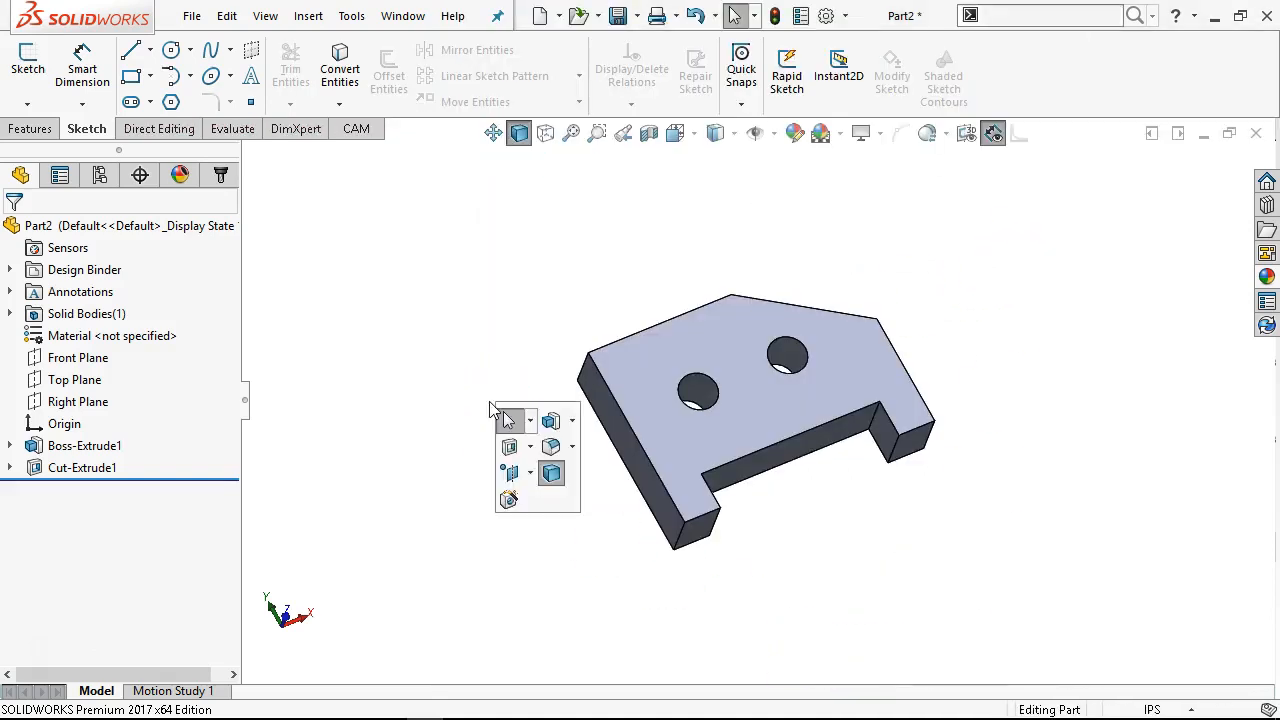
pyautogui.click(552, 478)
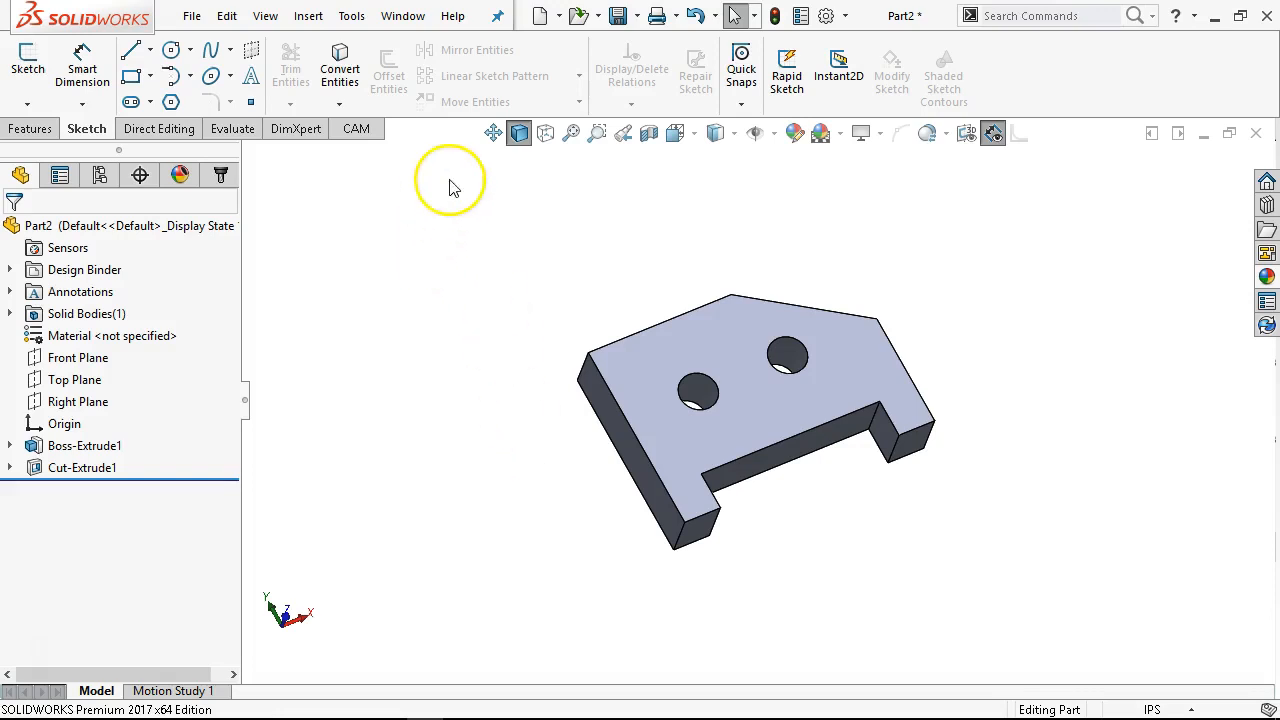
pyautogui.click(547, 140)
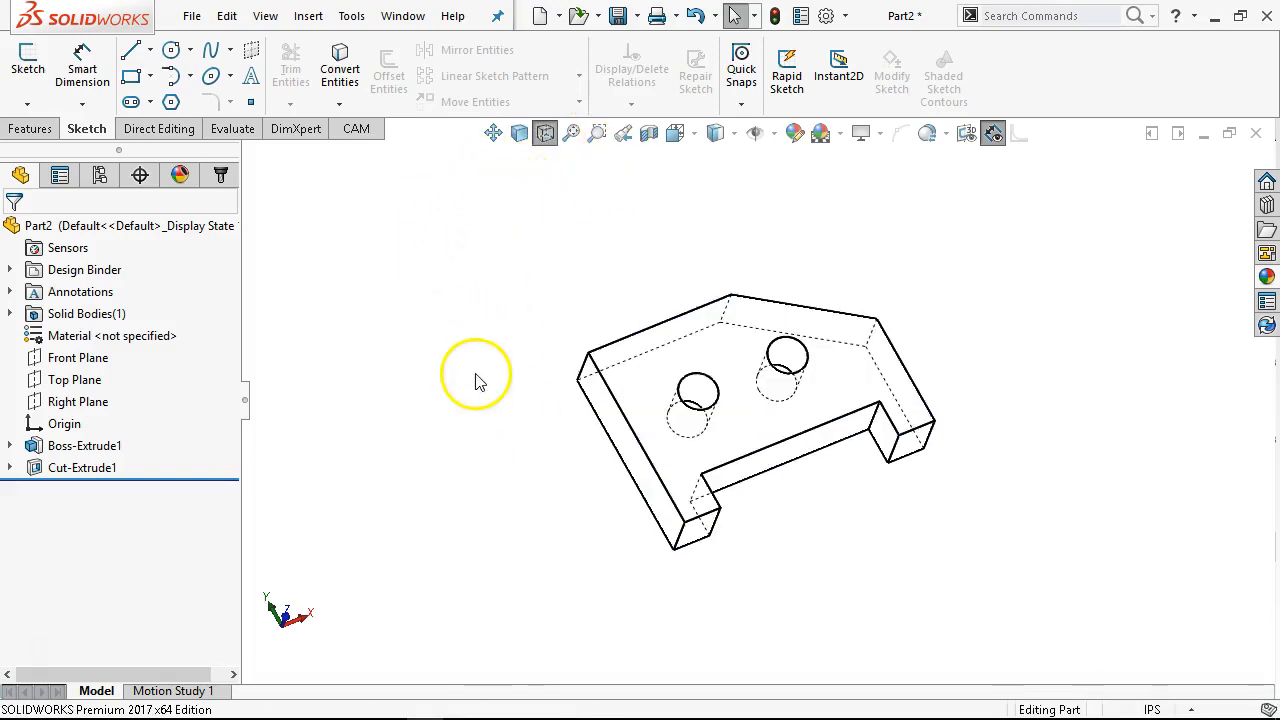
pyautogui.press('s')
pyautogui.click(543, 453)
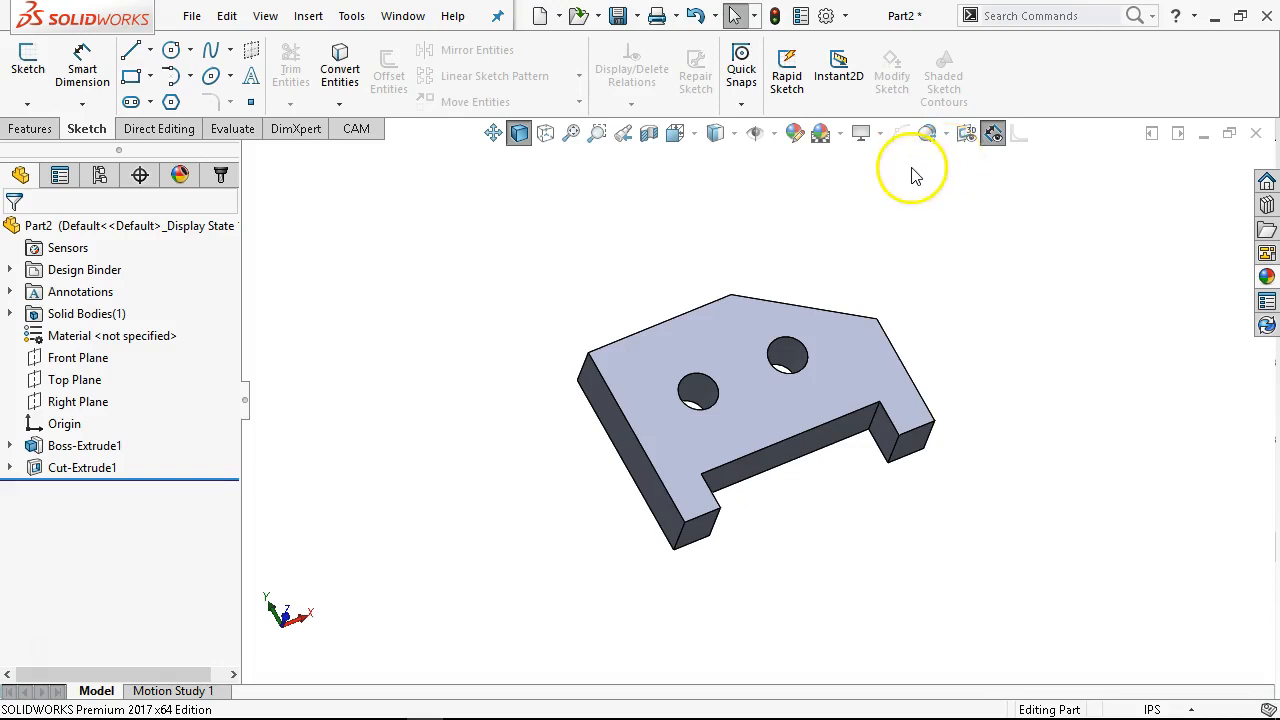
pyautogui.press('s')
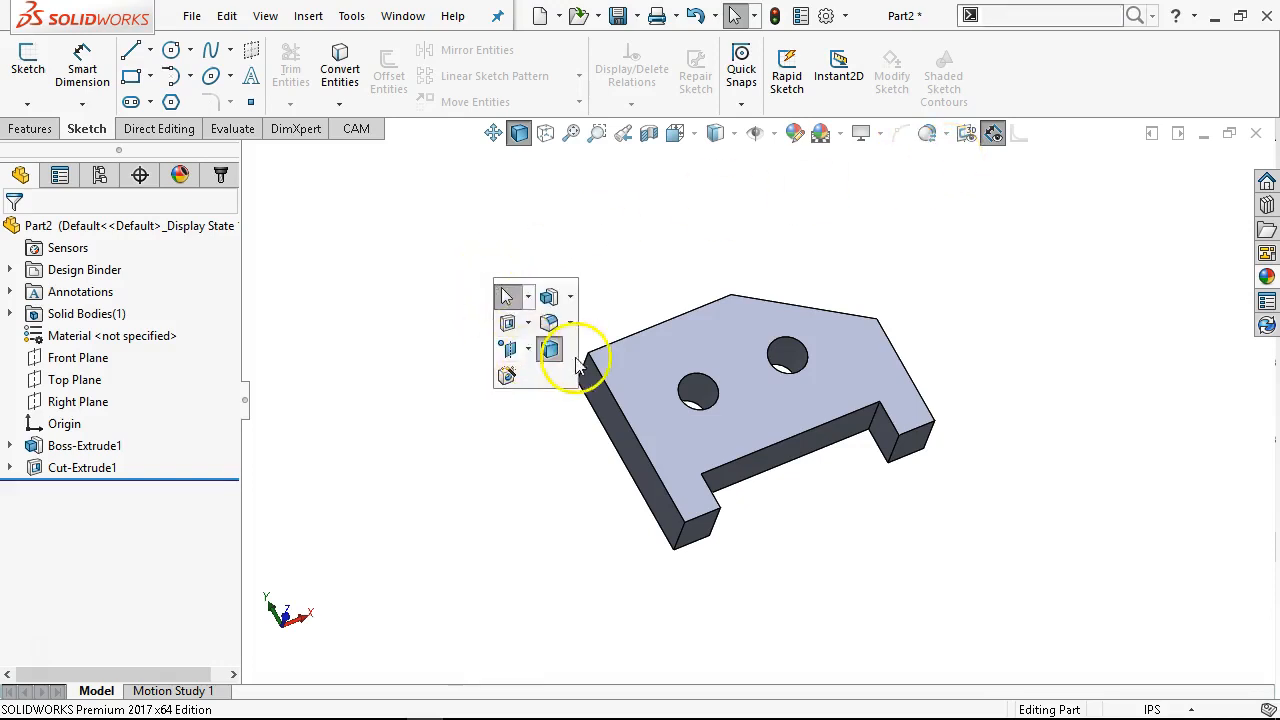
pyautogui.click(510, 451)
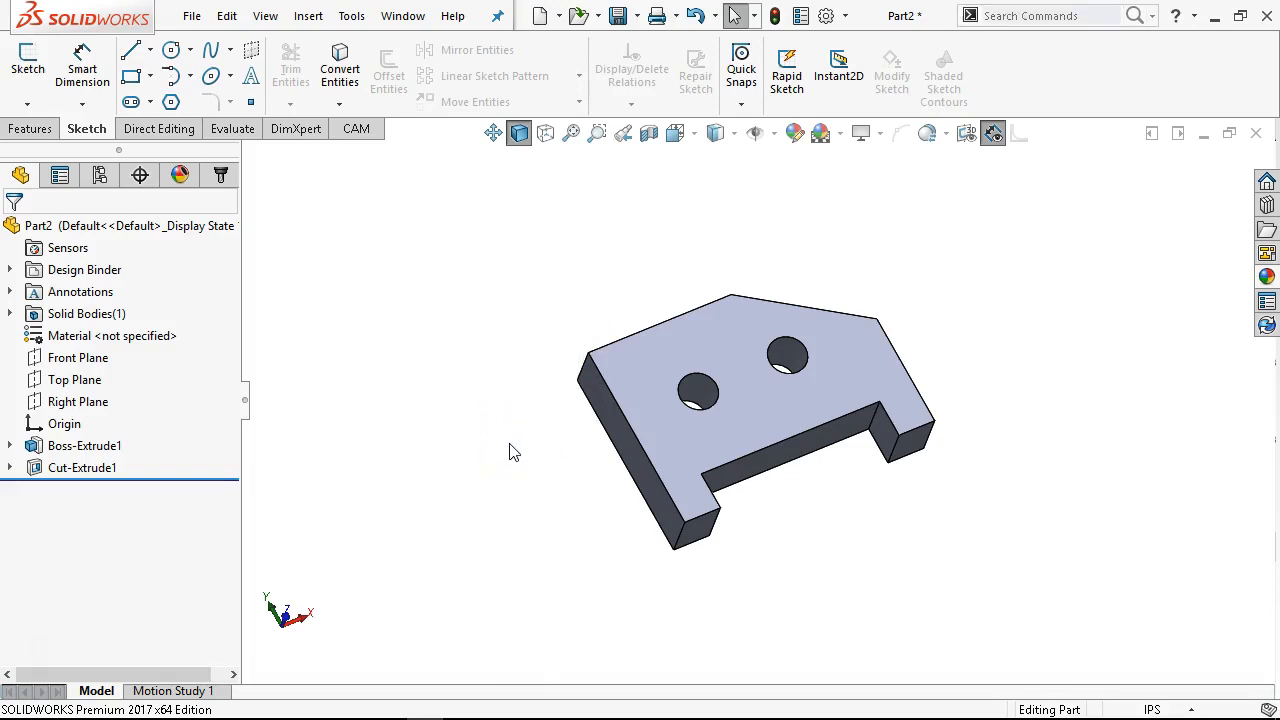
# Switch the part to the front view and save it as JL P1-3.SLDPRT in the MCCGTC266 folder.
pyautogui.hotkey('ctrl', '1')
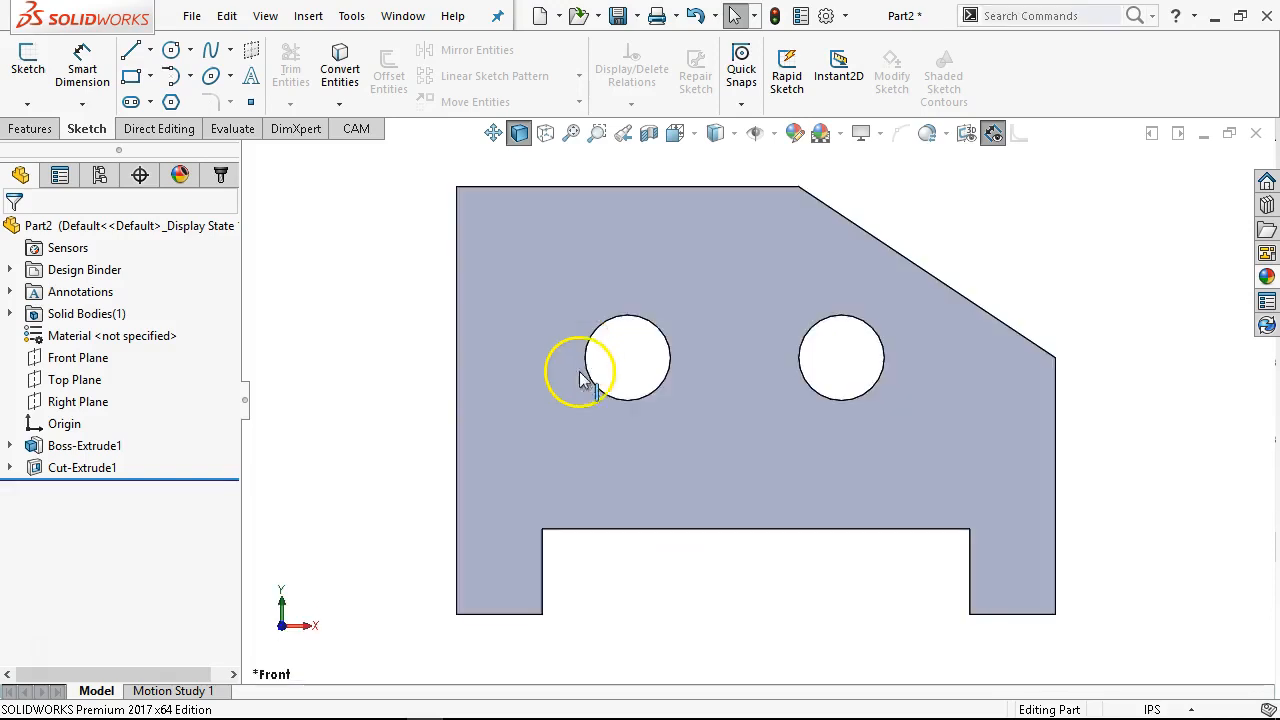
pyautogui.press('z')
pyautogui.press('z')
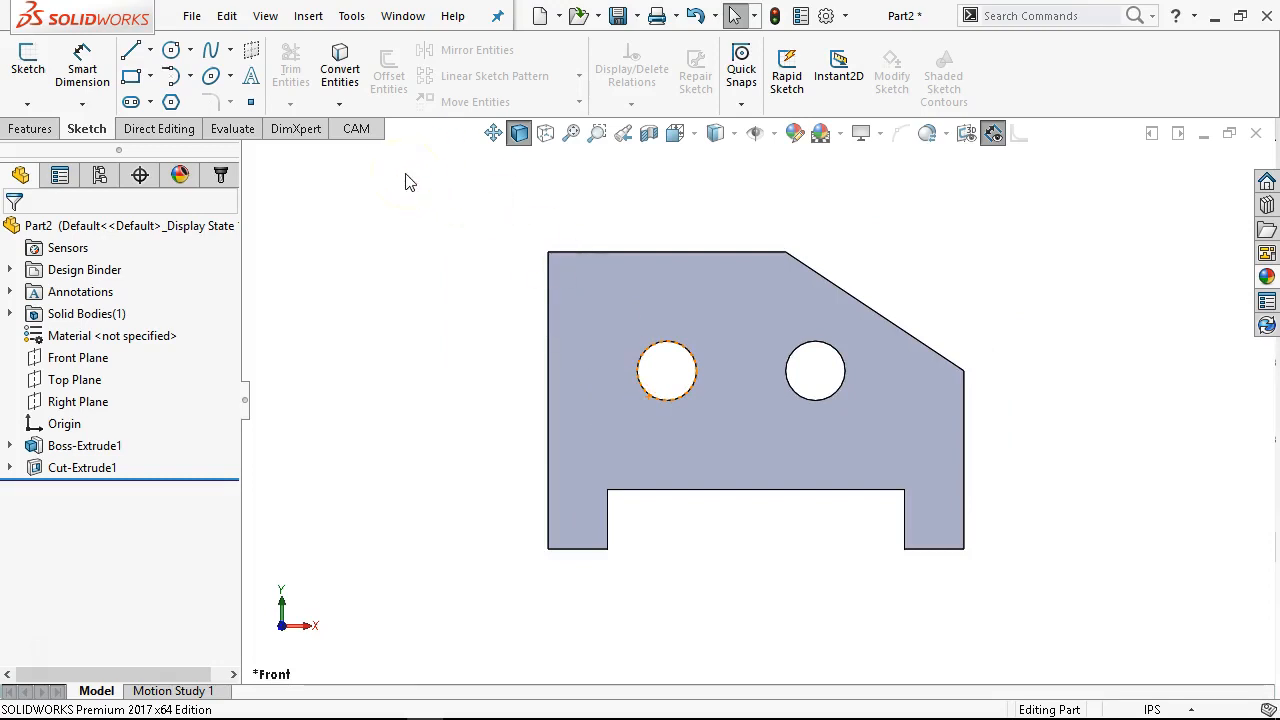
pyautogui.click(191, 16)
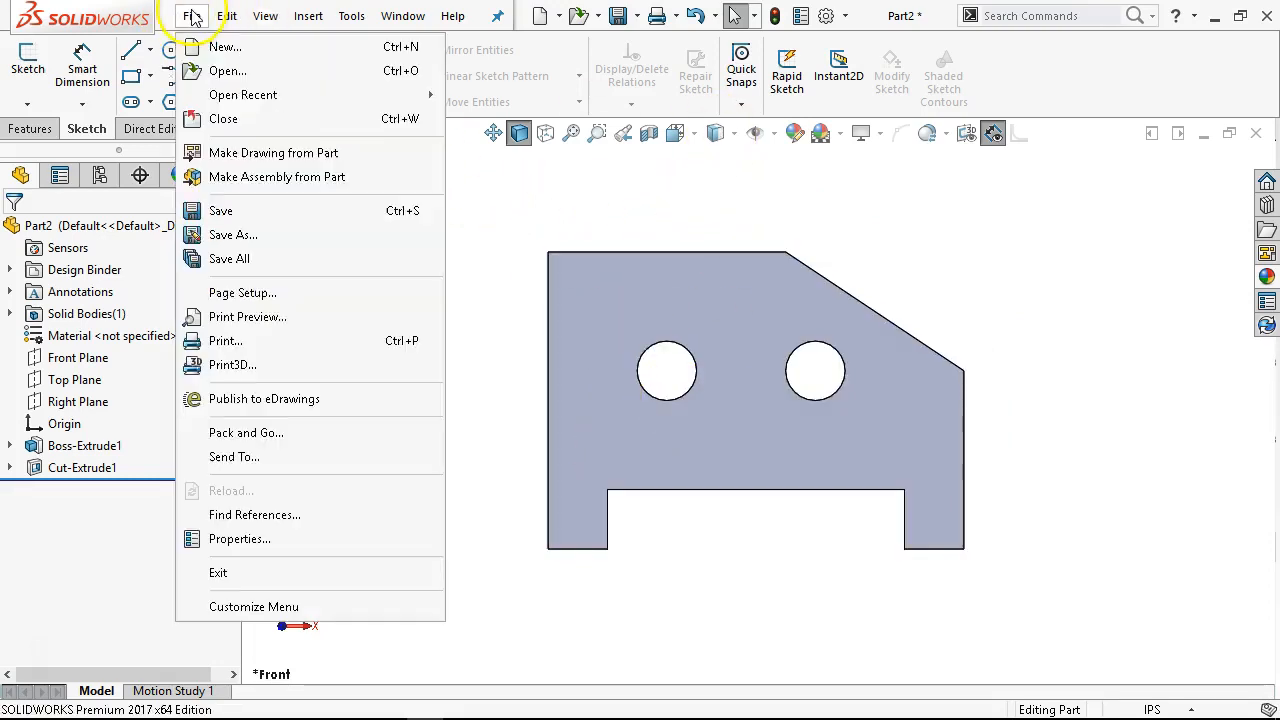
pyautogui.click(236, 235)
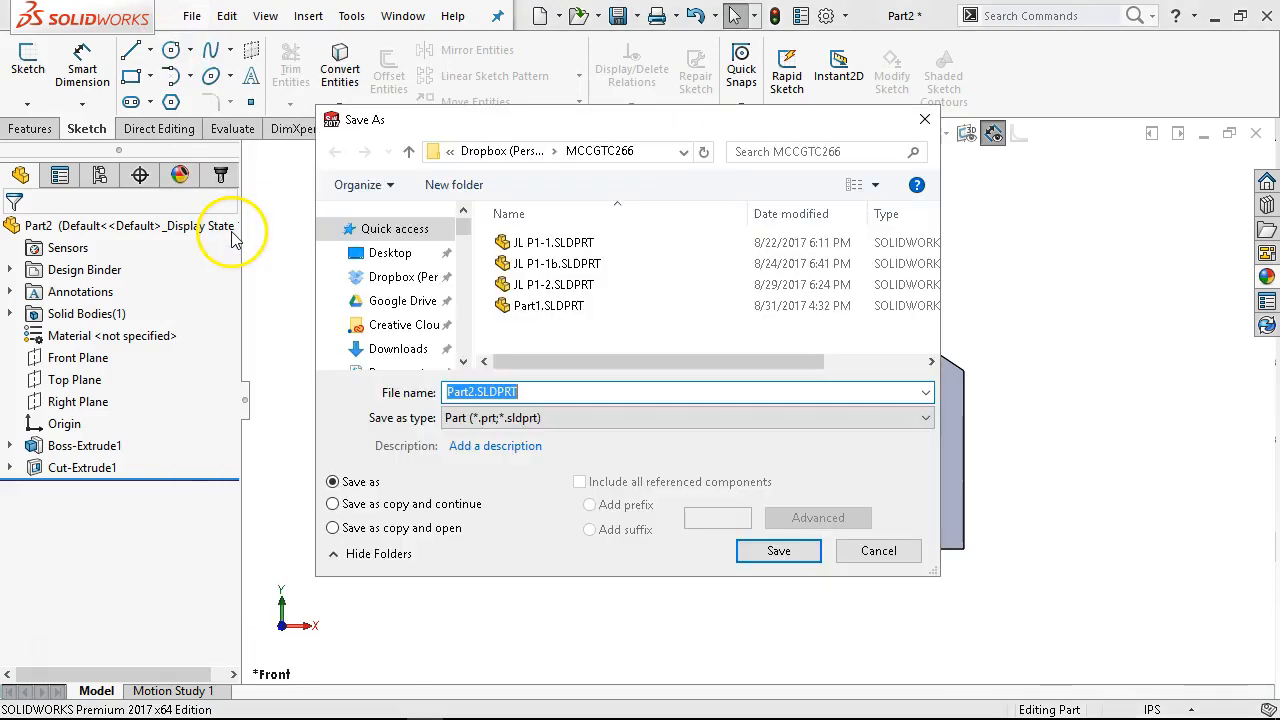
pyautogui.click(537, 290)
pyautogui.click(474, 390)
pyautogui.click(478, 391)
pyautogui.press('Delete')
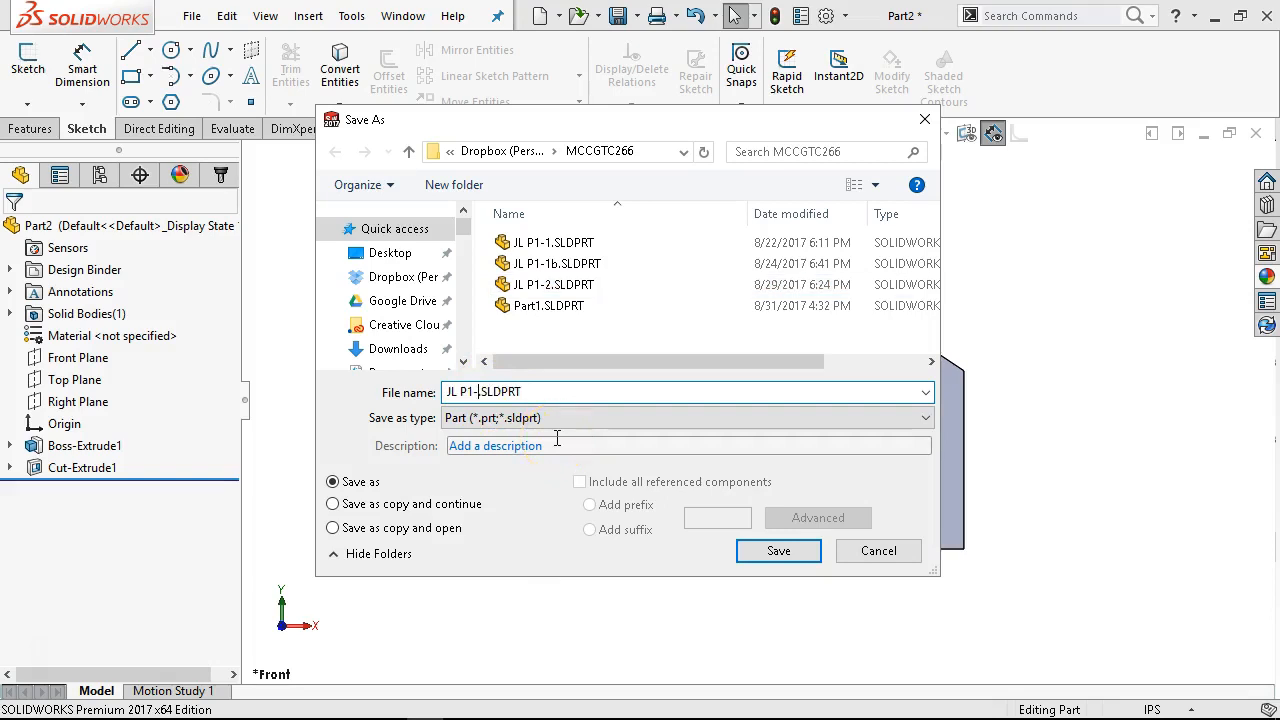
pyautogui.click(778, 551)
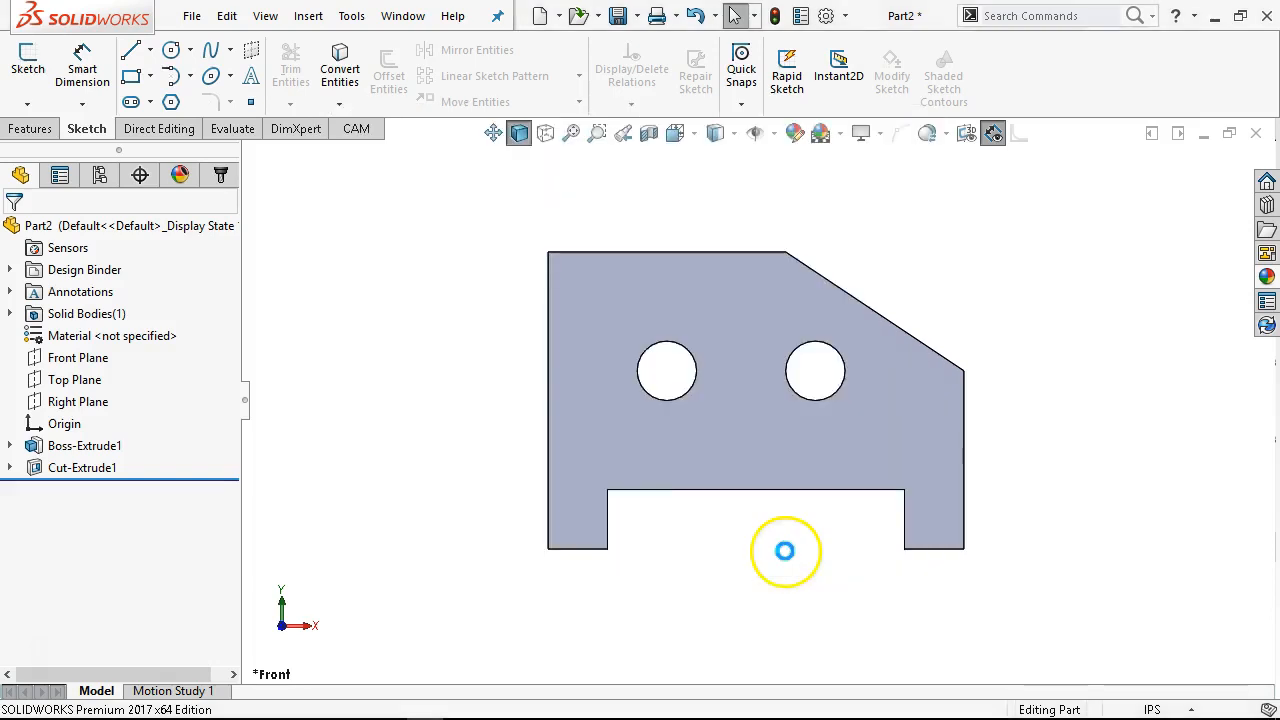
pyautogui.press('f')
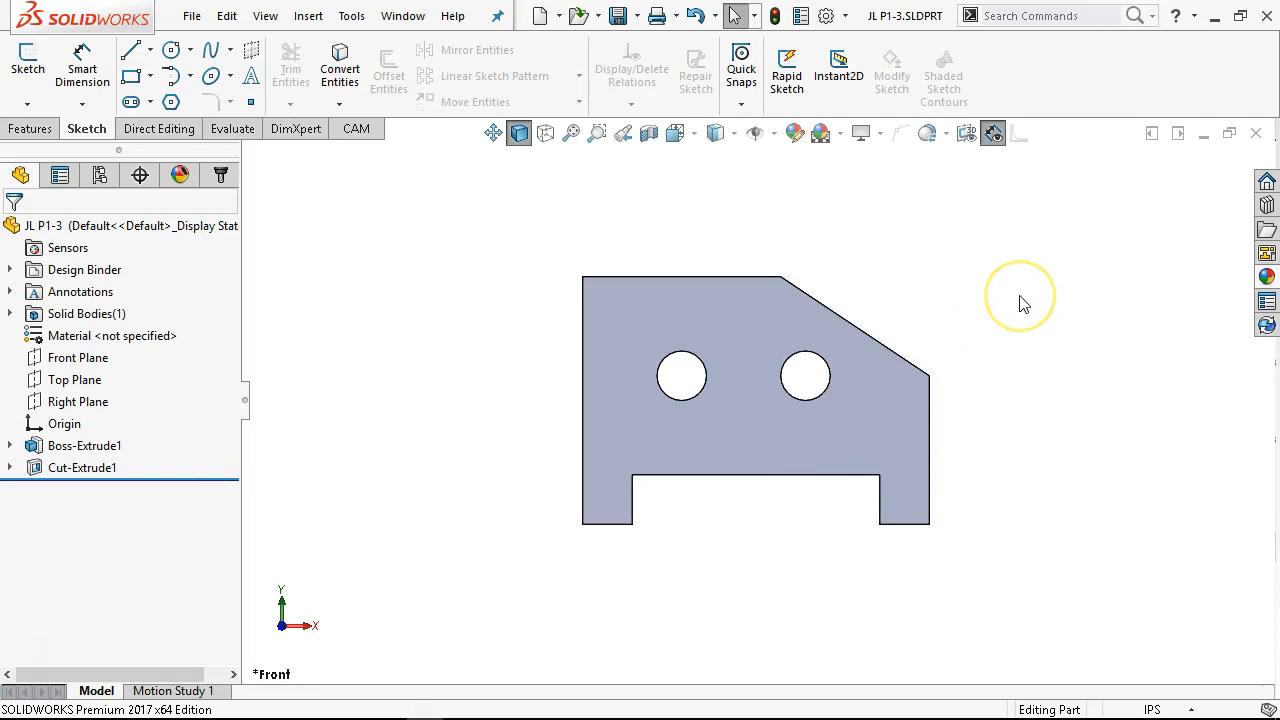
pyautogui.click(1005, 197)
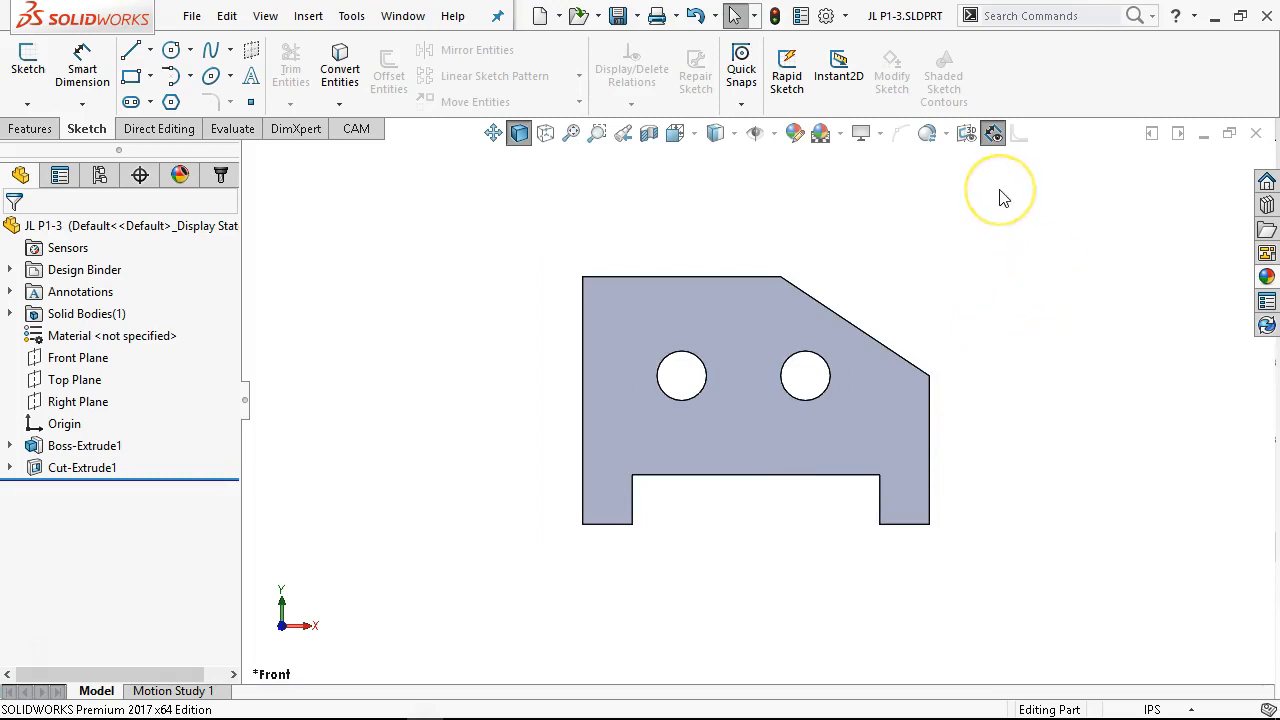
# Fit the plate in view and cycle through the back, left, right, top, bottom and isometric standard views.
pyautogui.press('f')
pyautogui.hotkey('ctrl', '2')
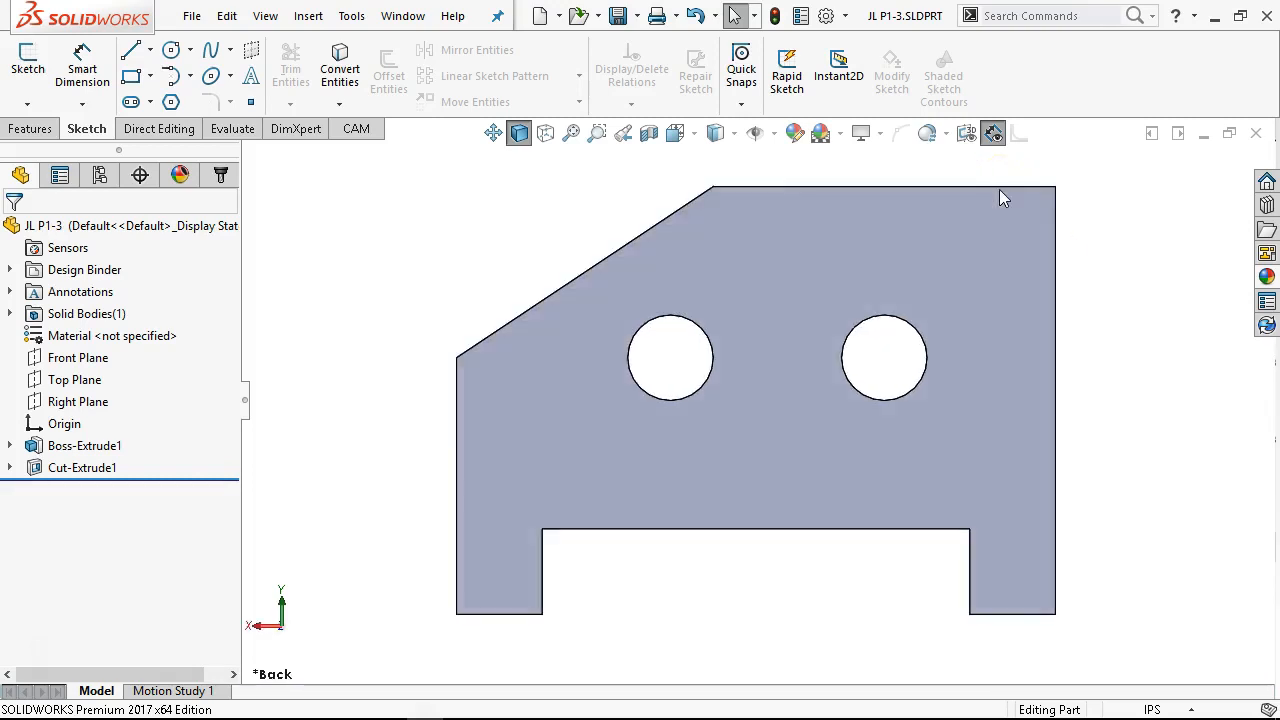
pyautogui.hotkey('ctrl', '3')
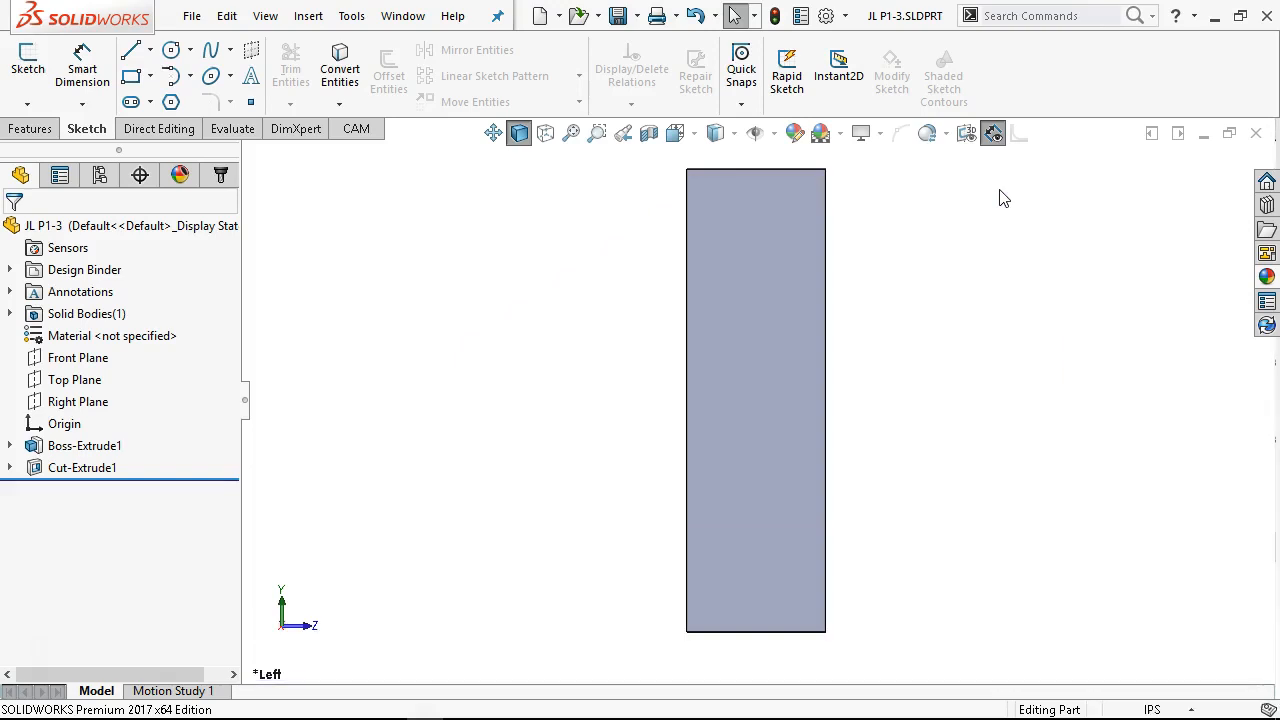
pyautogui.hotkey('ctrl', '4')
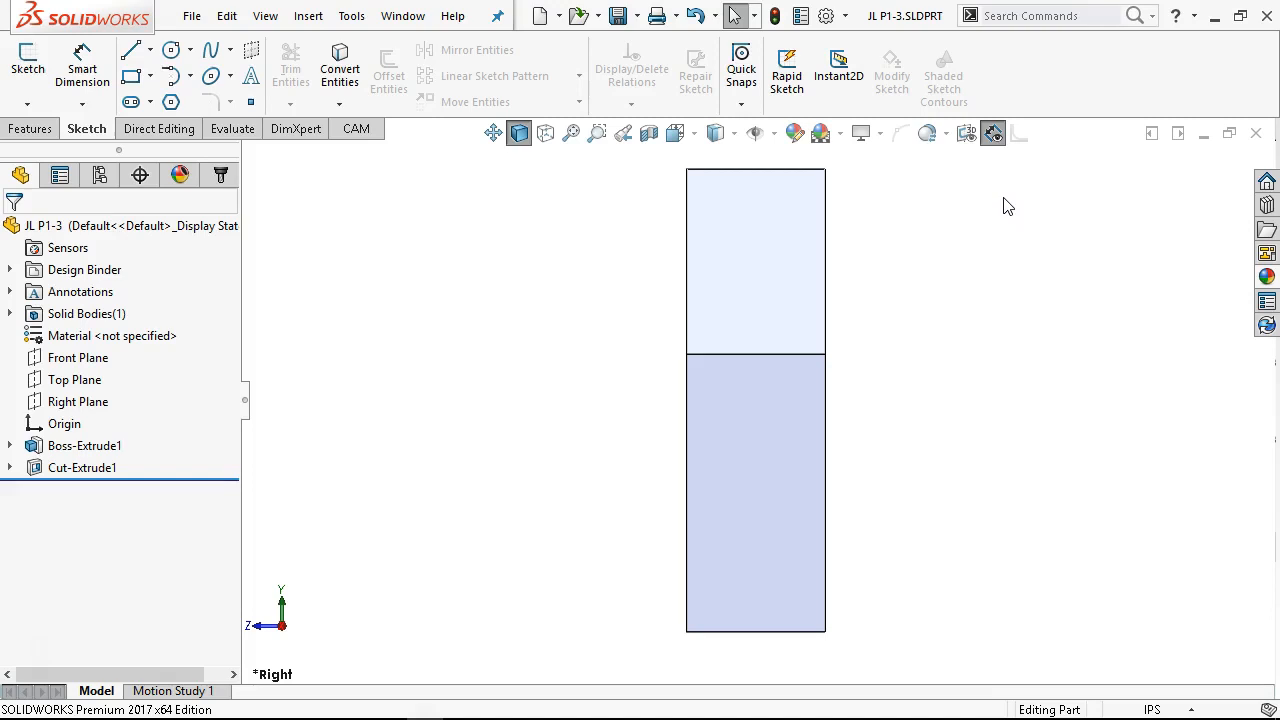
pyautogui.hotkey('ctrl', '5')
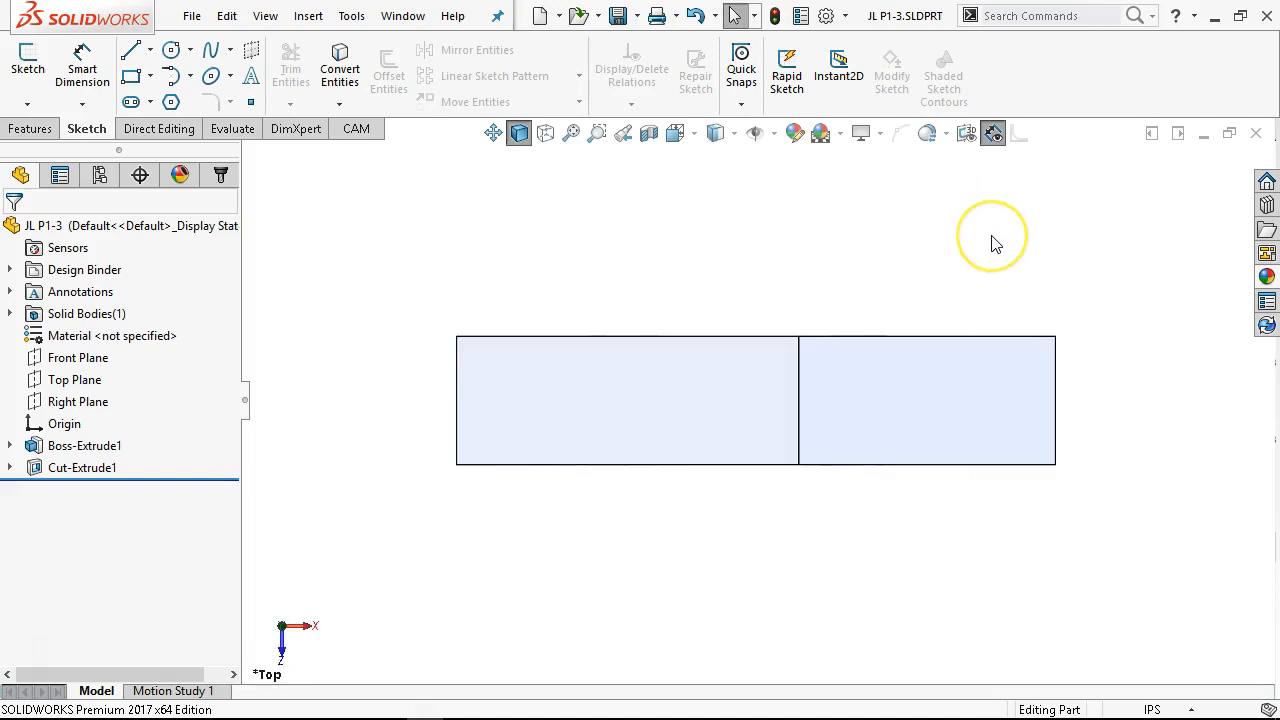
pyautogui.hotkey('ctrl', '6')
pyautogui.hotkey('ctrl', '7')
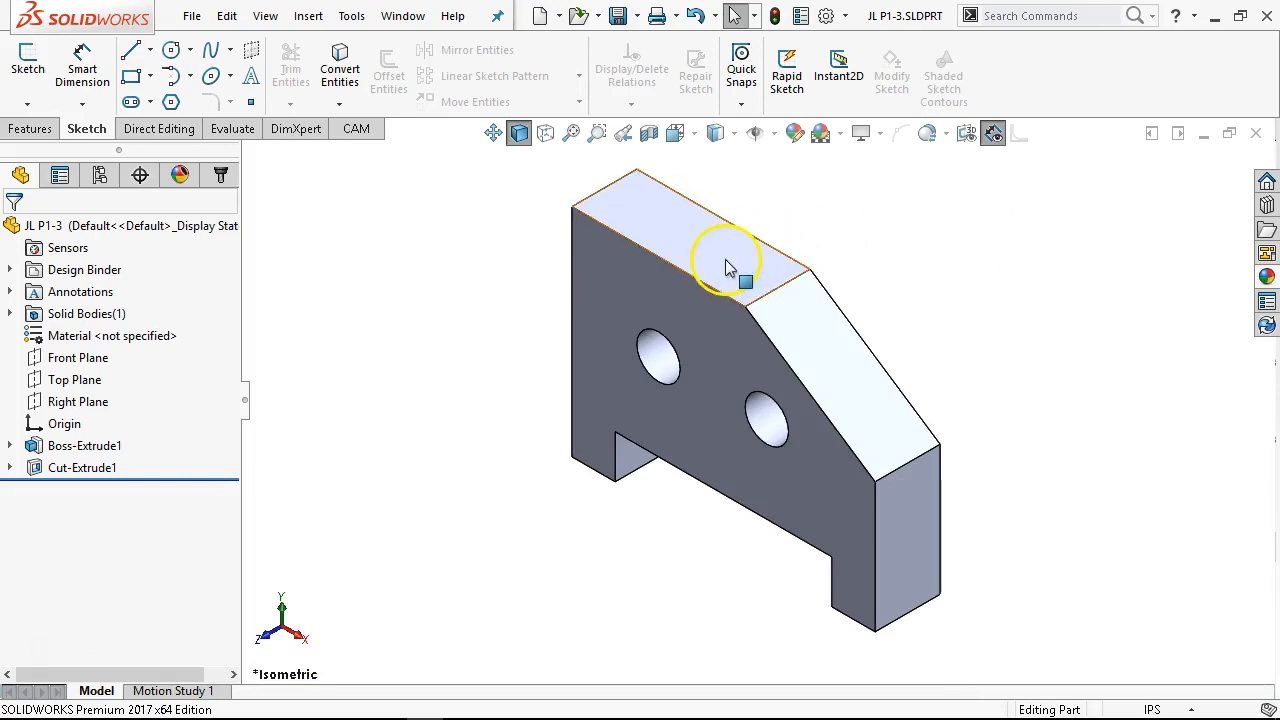
# View the plate normal to its sloped face and check the Normal To command among the view orientations.
pyautogui.click(745, 279)
pyautogui.click(848, 408)
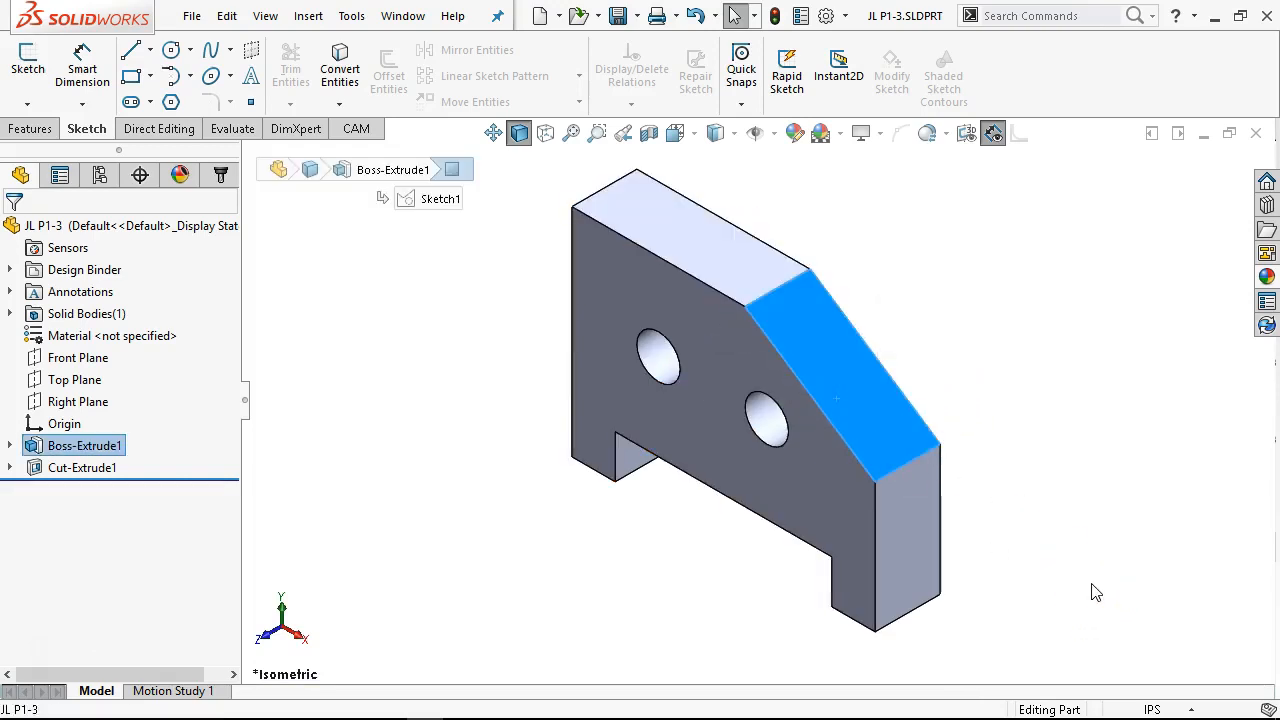
pyautogui.hotkey('ctrl', '5')
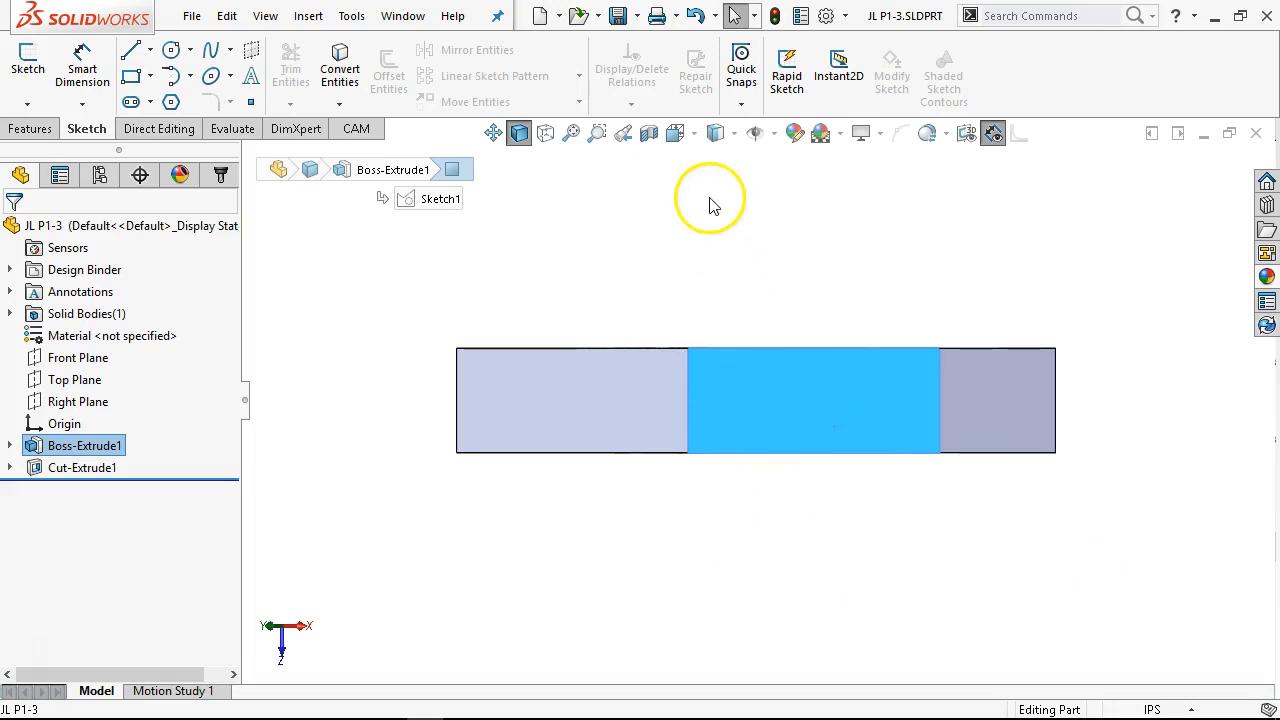
pyautogui.click(697, 140)
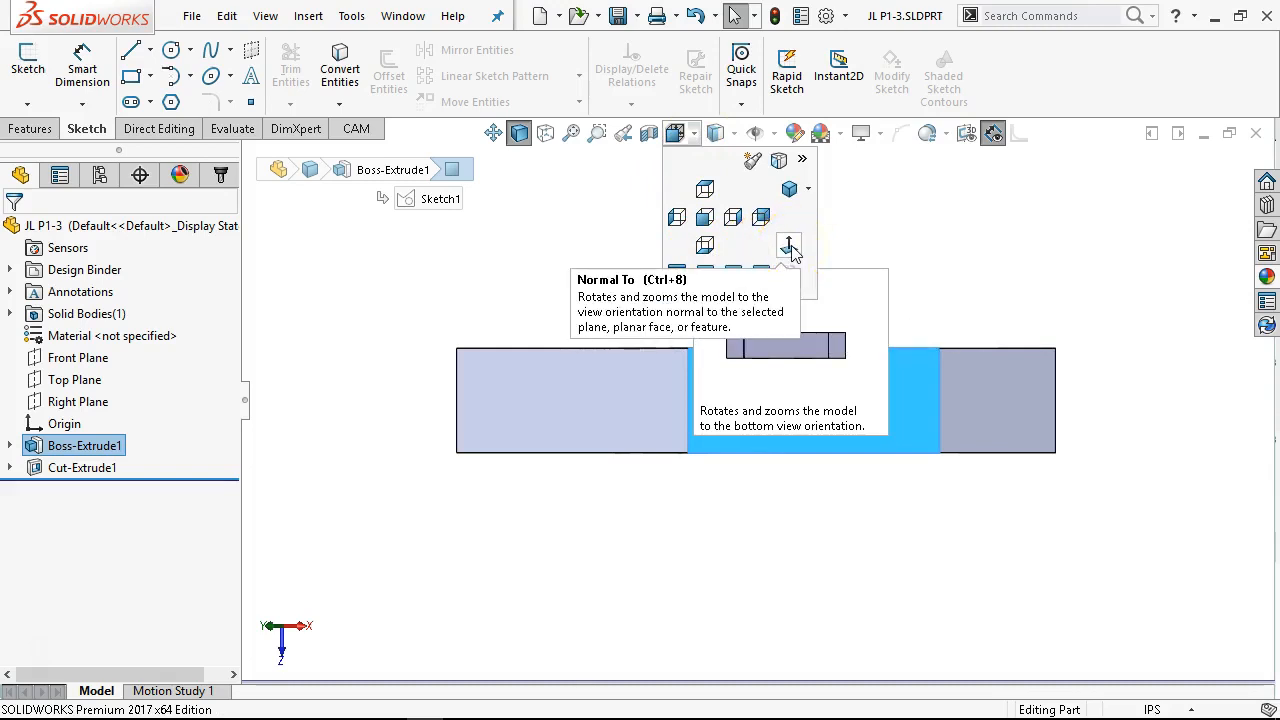
pyautogui.click(893, 228)
# Rotate the plate freely, use the reference triad to show right, top and front views, and clear the face selection.
pyautogui.moveTo(873, 523); pyautogui.dragTo(666, 423, button='middle')
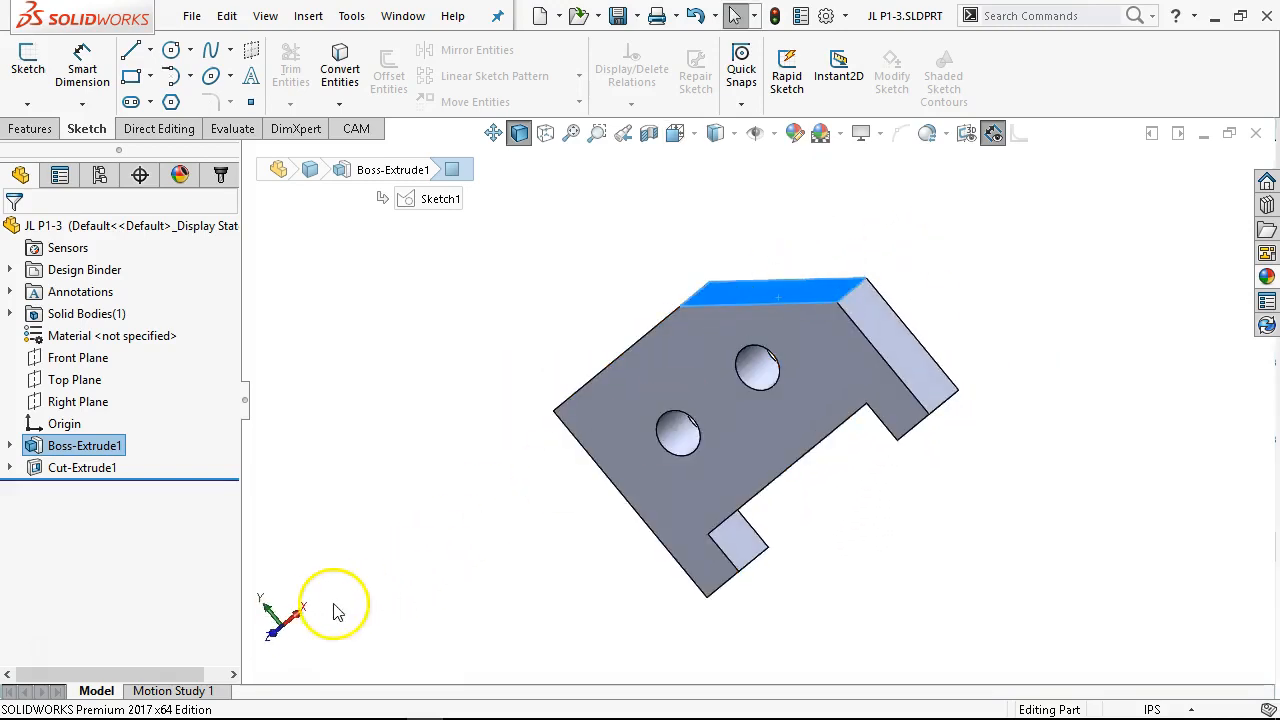
pyautogui.click(301, 614)
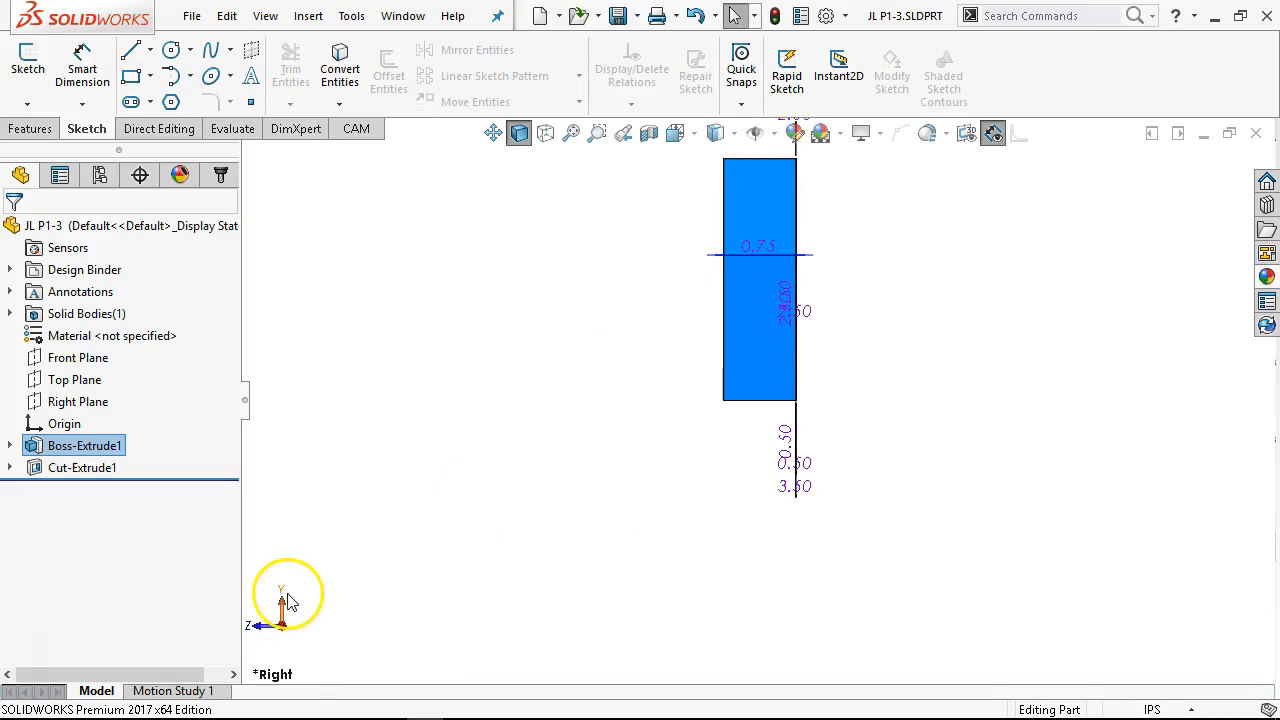
pyautogui.click(284, 606)
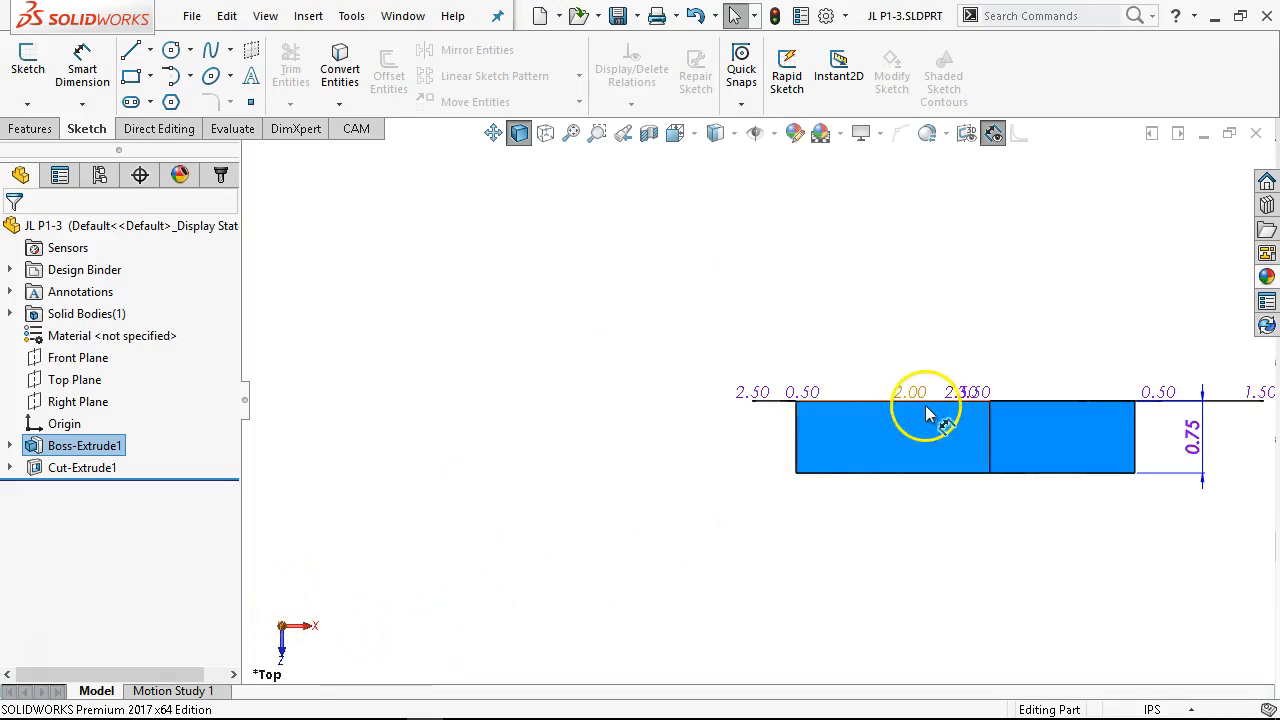
pyautogui.scroll(1, 925, 408)
pyautogui.click(285, 650)
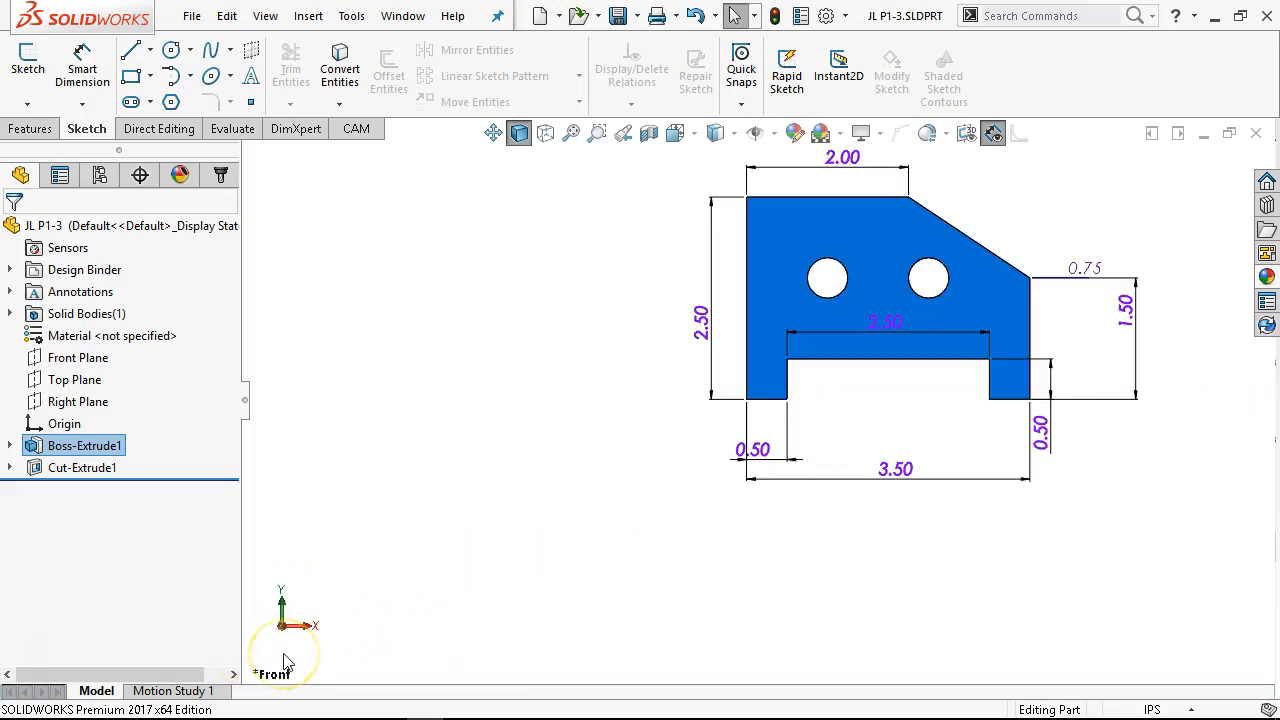
pyautogui.click(301, 643)
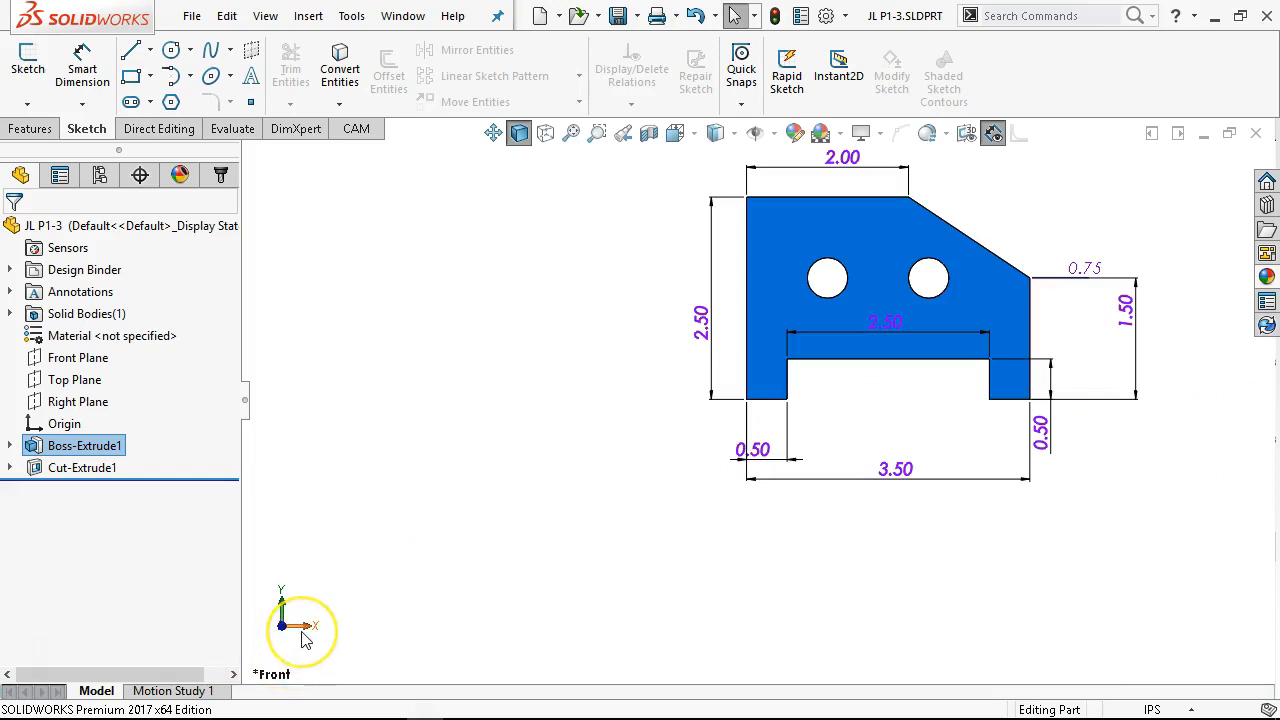
pyautogui.click(280, 606)
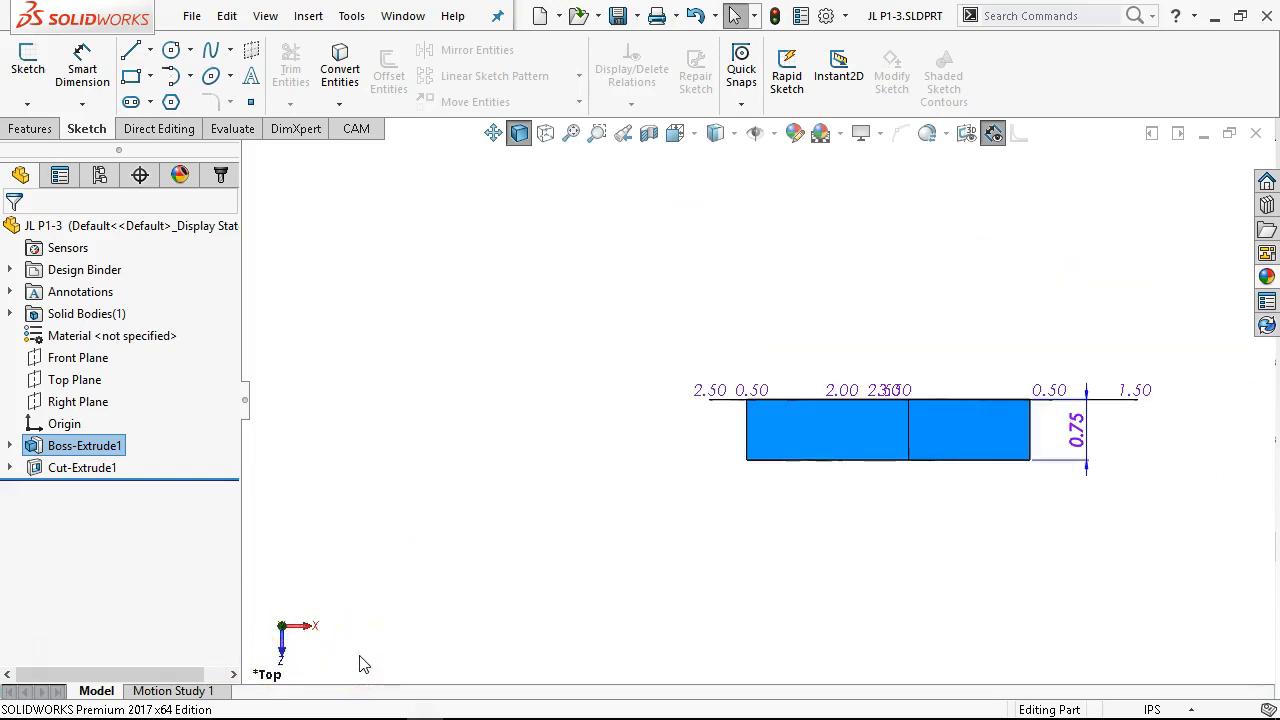
pyautogui.click(284, 650)
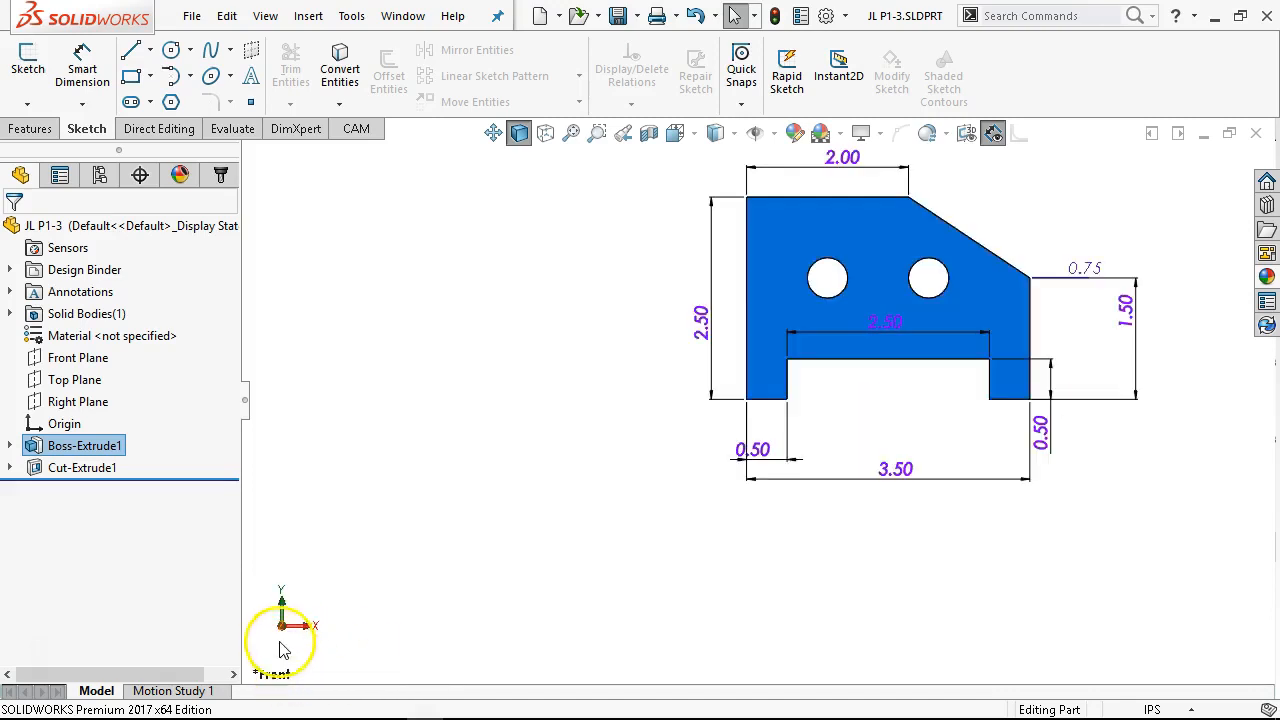
pyautogui.click(630, 440)
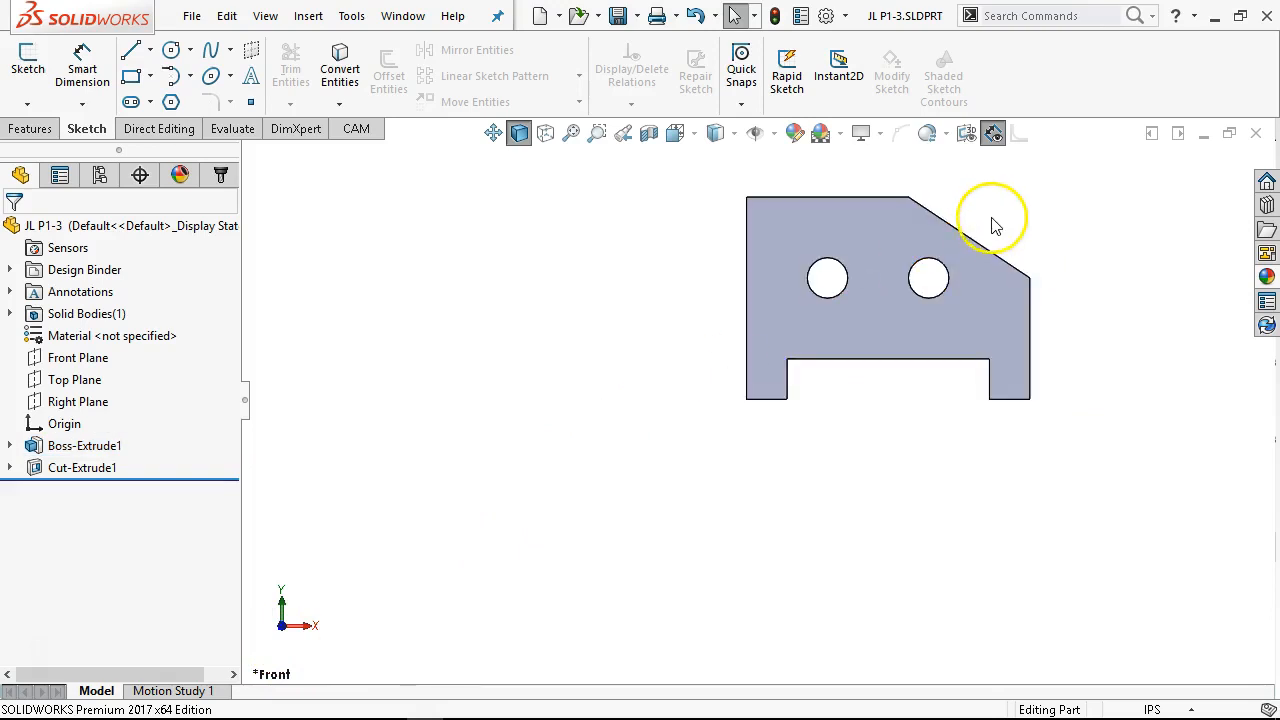
pyautogui.scroll(-4, 995, 218)
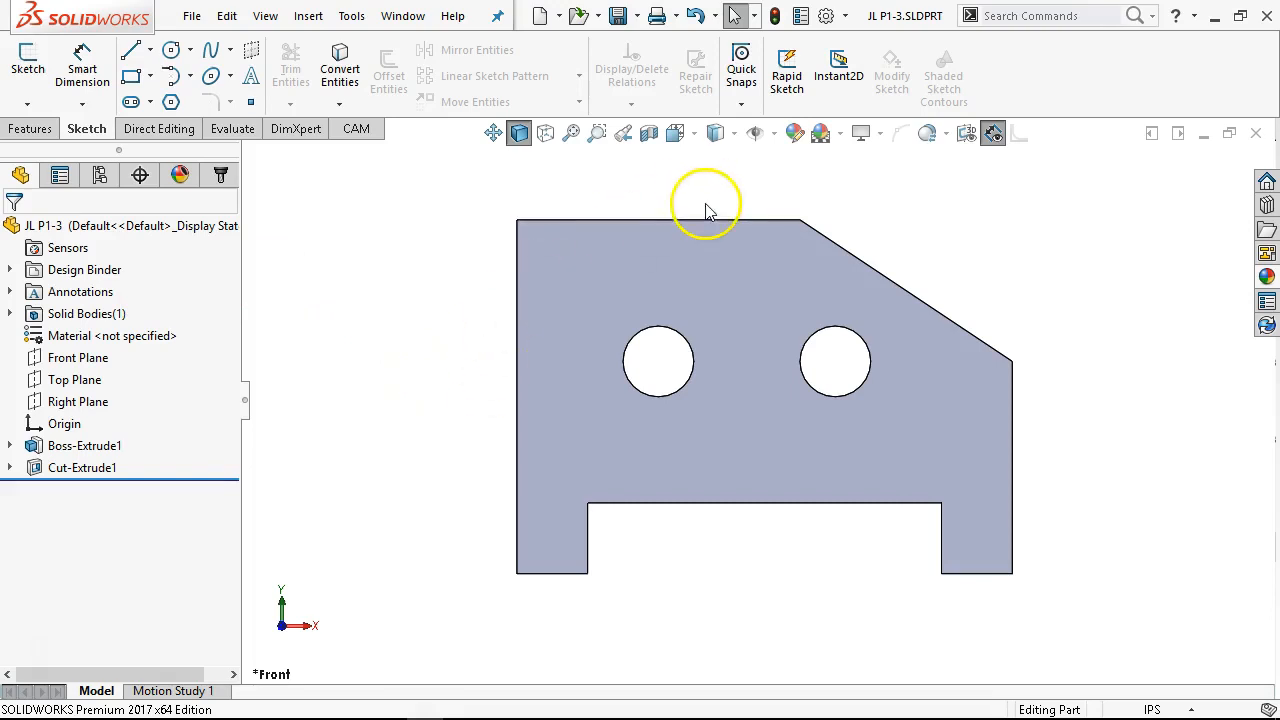
# Open the system options and review the General, Sketch, Display, File Locations and Spin Box Increments settings.
pyautogui.click(844, 18)
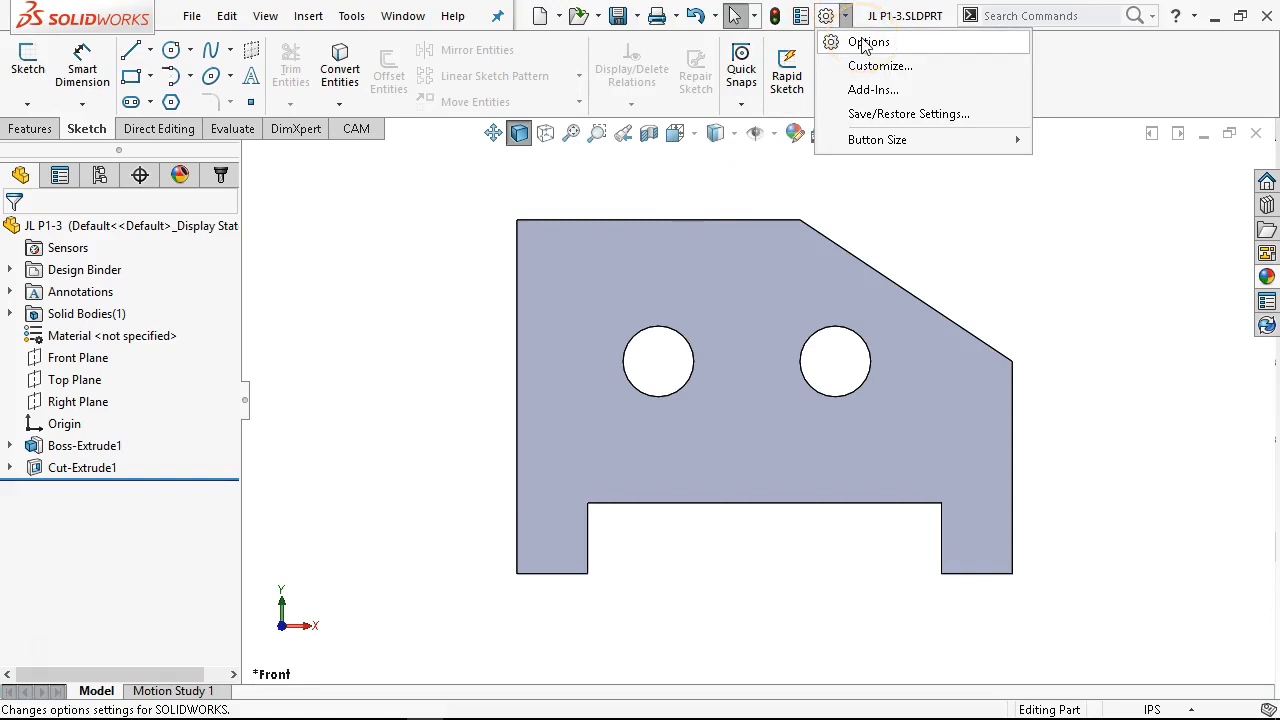
pyautogui.click(866, 44)
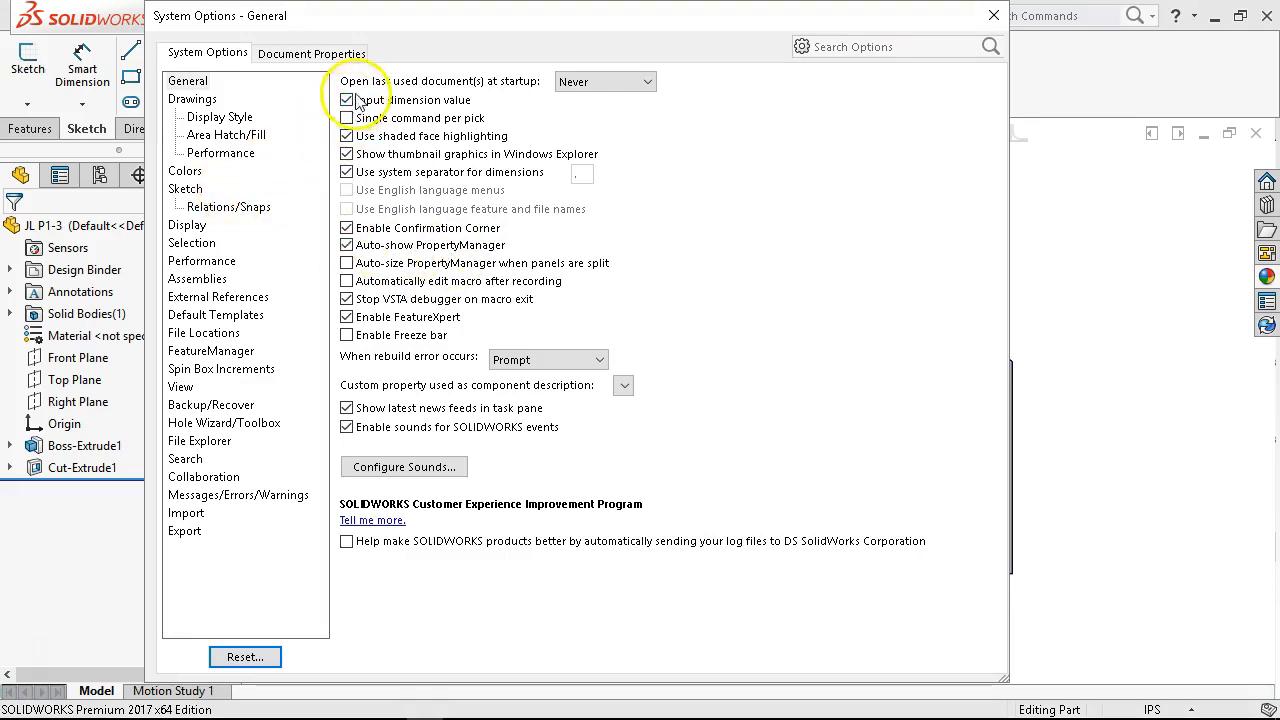
pyautogui.click(186, 189)
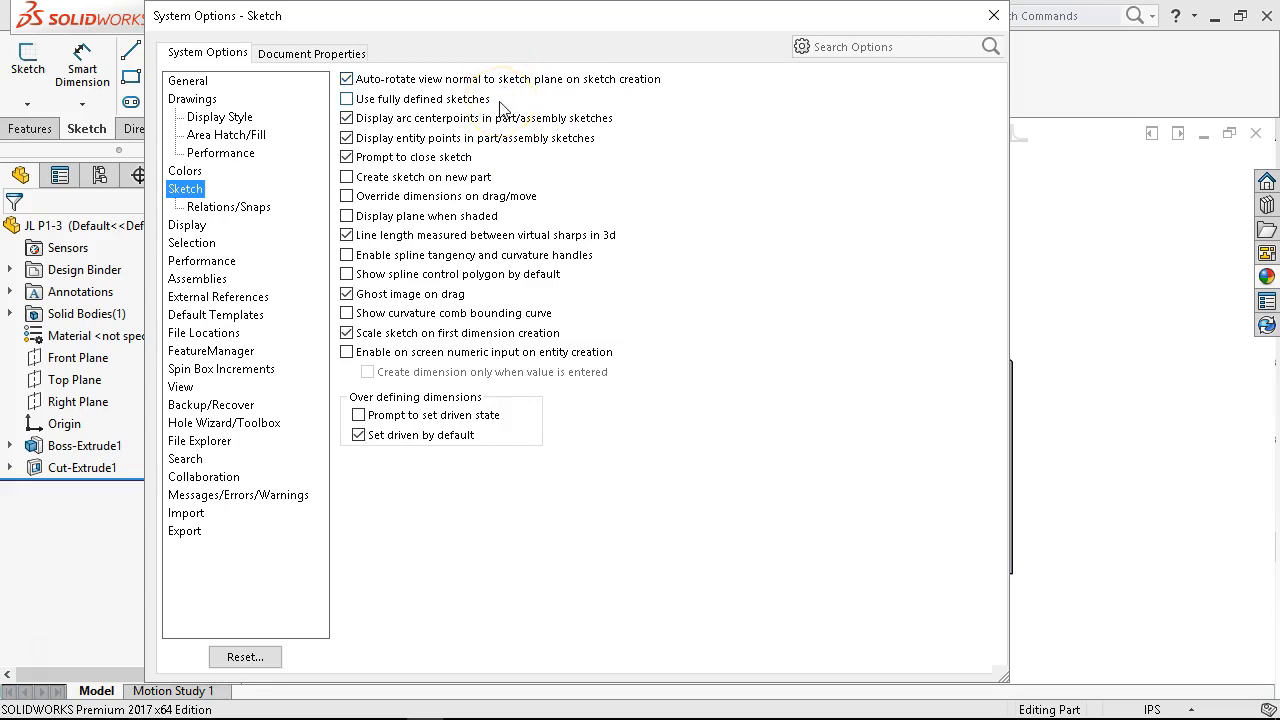
pyautogui.click(180, 227)
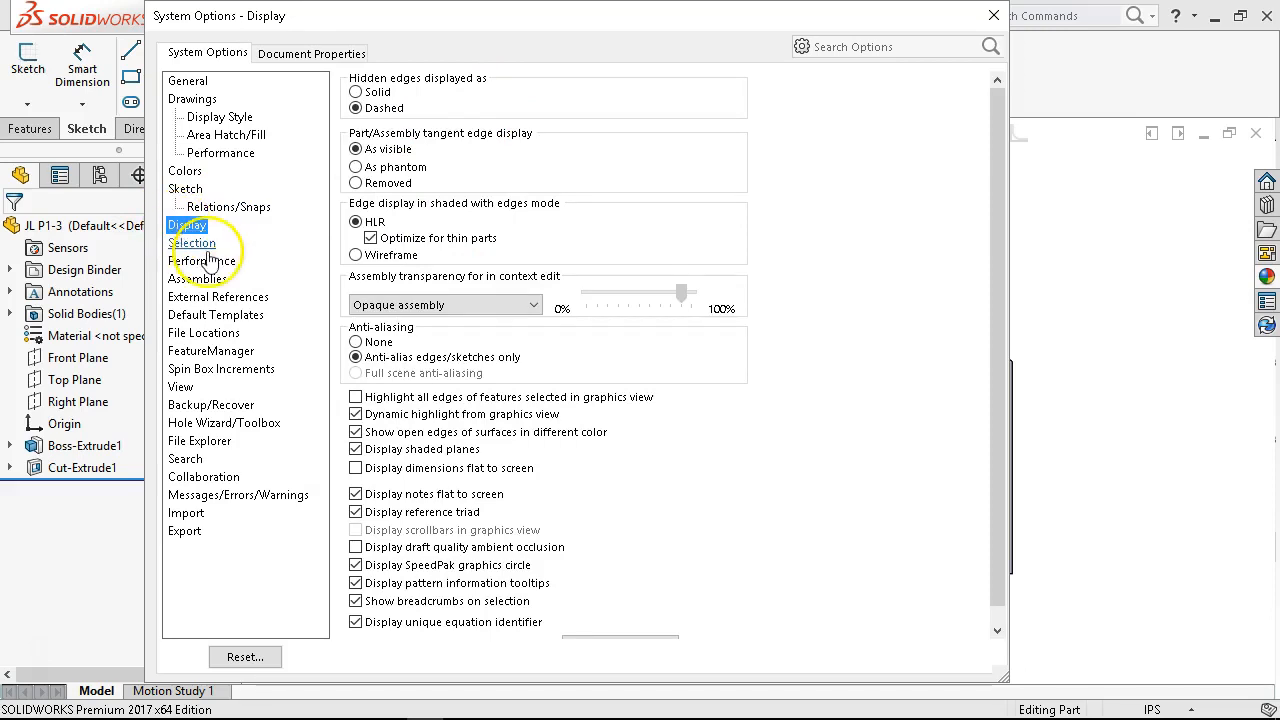
pyautogui.click(200, 333)
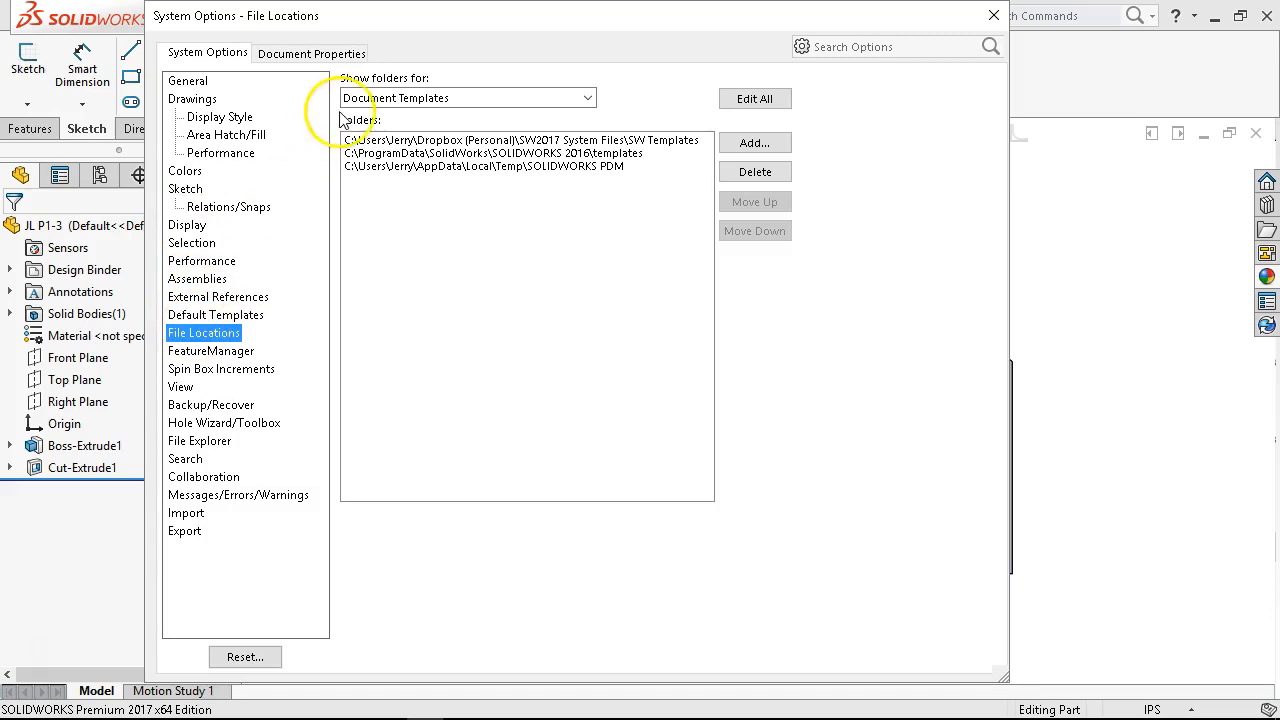
pyautogui.click(190, 370)
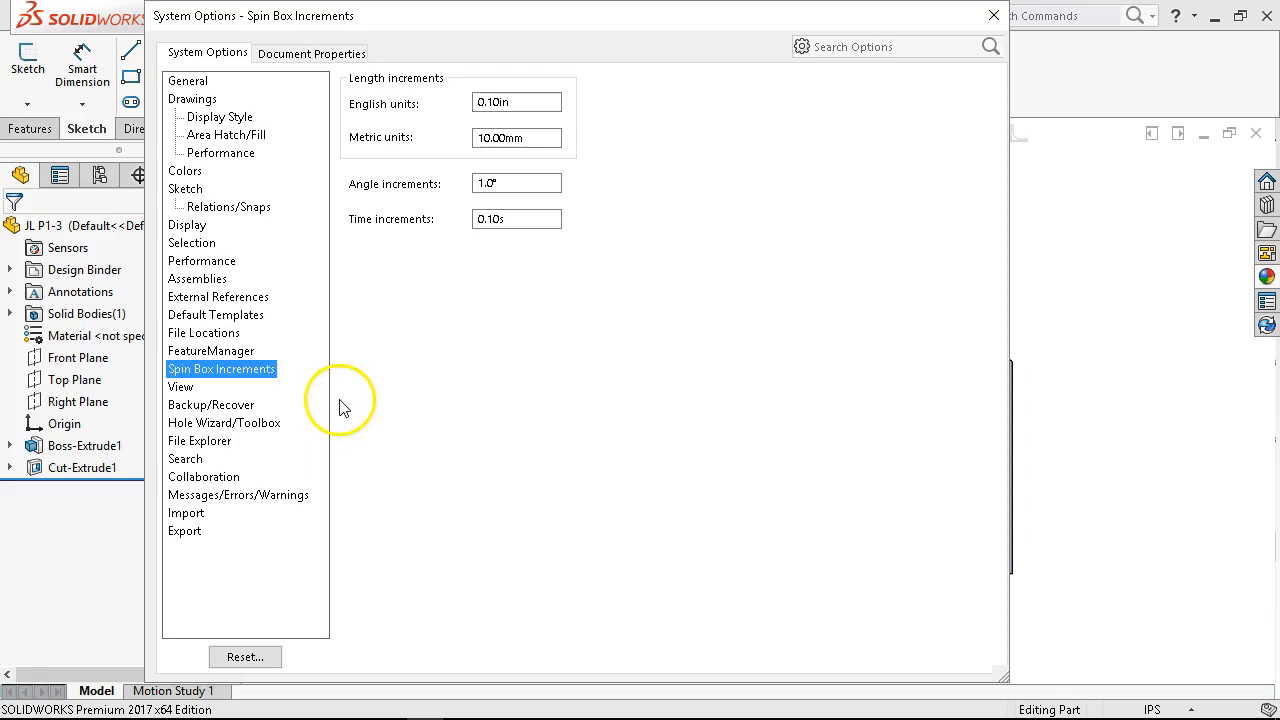
# Review the FeatureManager tree item visibility options and set Sensors to Automatic.
pyautogui.click(196, 354)
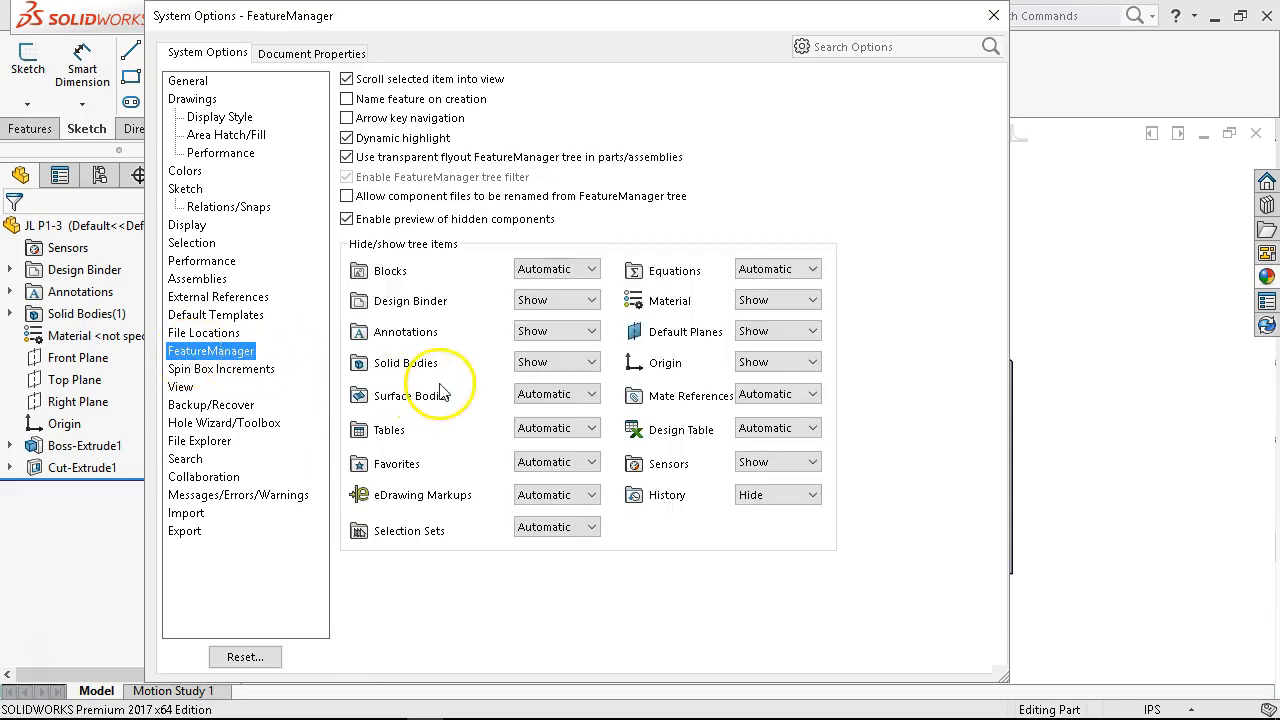
pyautogui.click(535, 368)
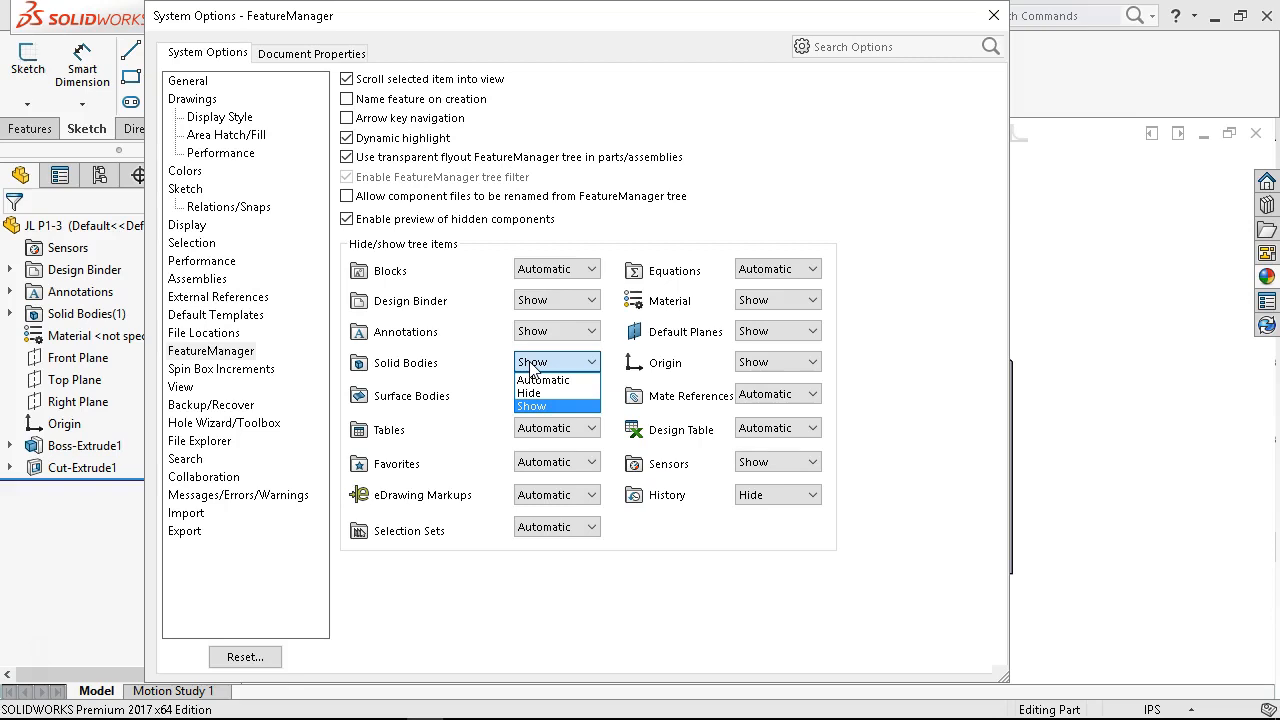
pyautogui.click(531, 368)
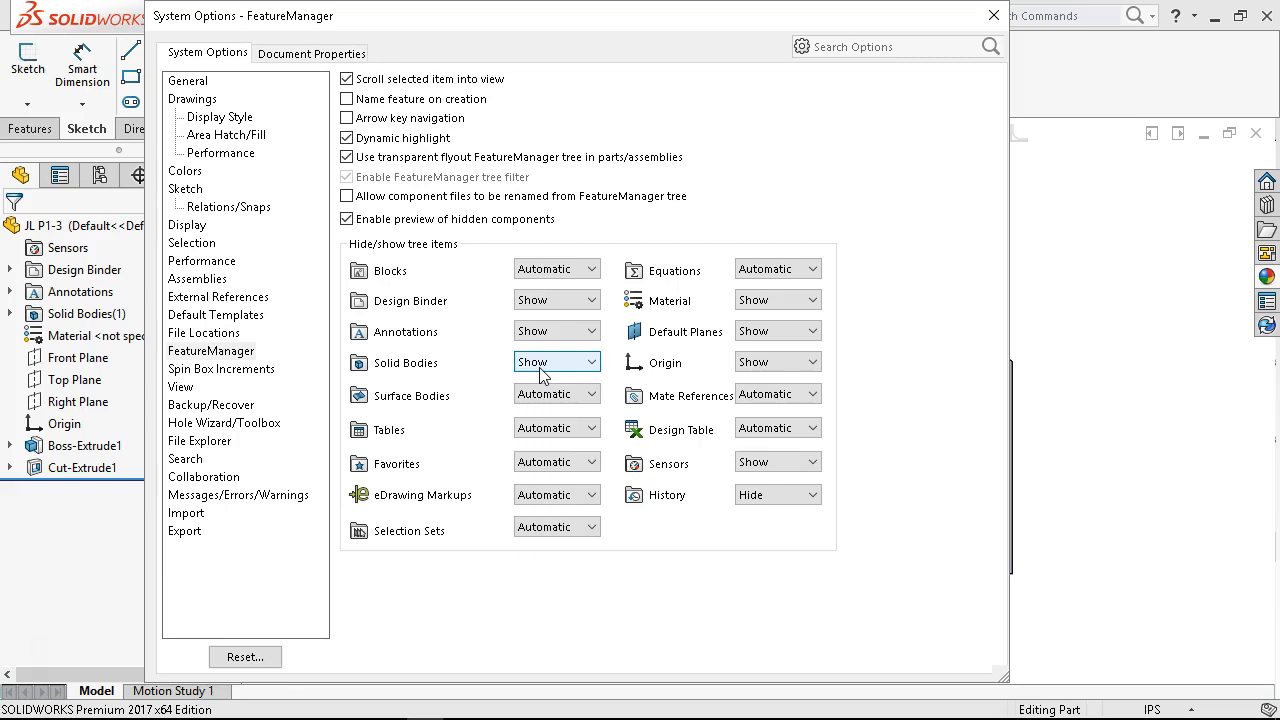
pyautogui.click(553, 528)
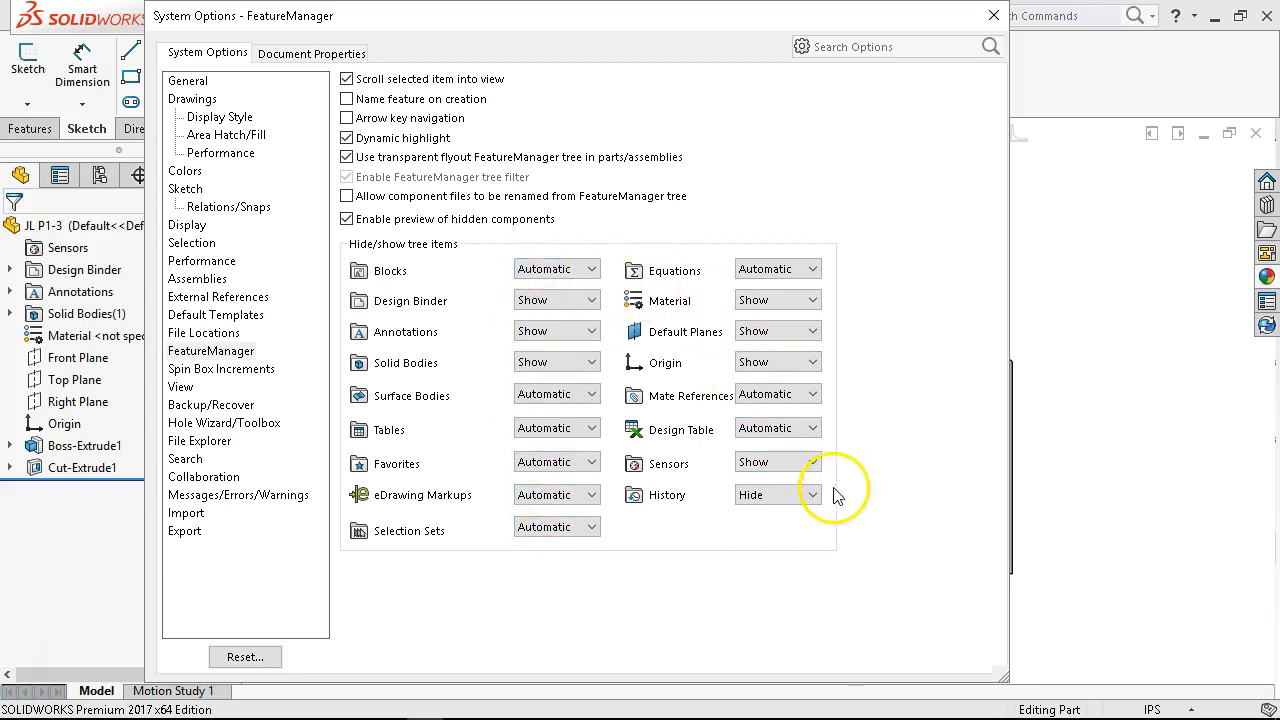
pyautogui.click(757, 462)
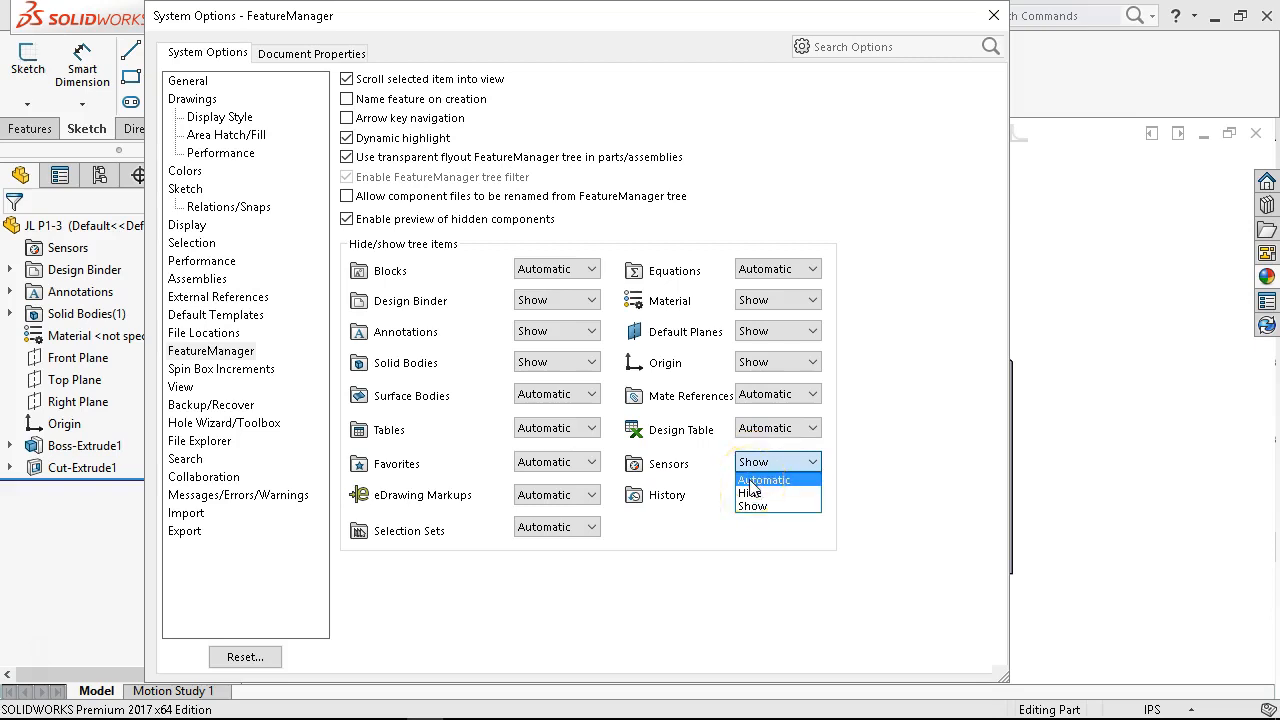
pyautogui.click(765, 479)
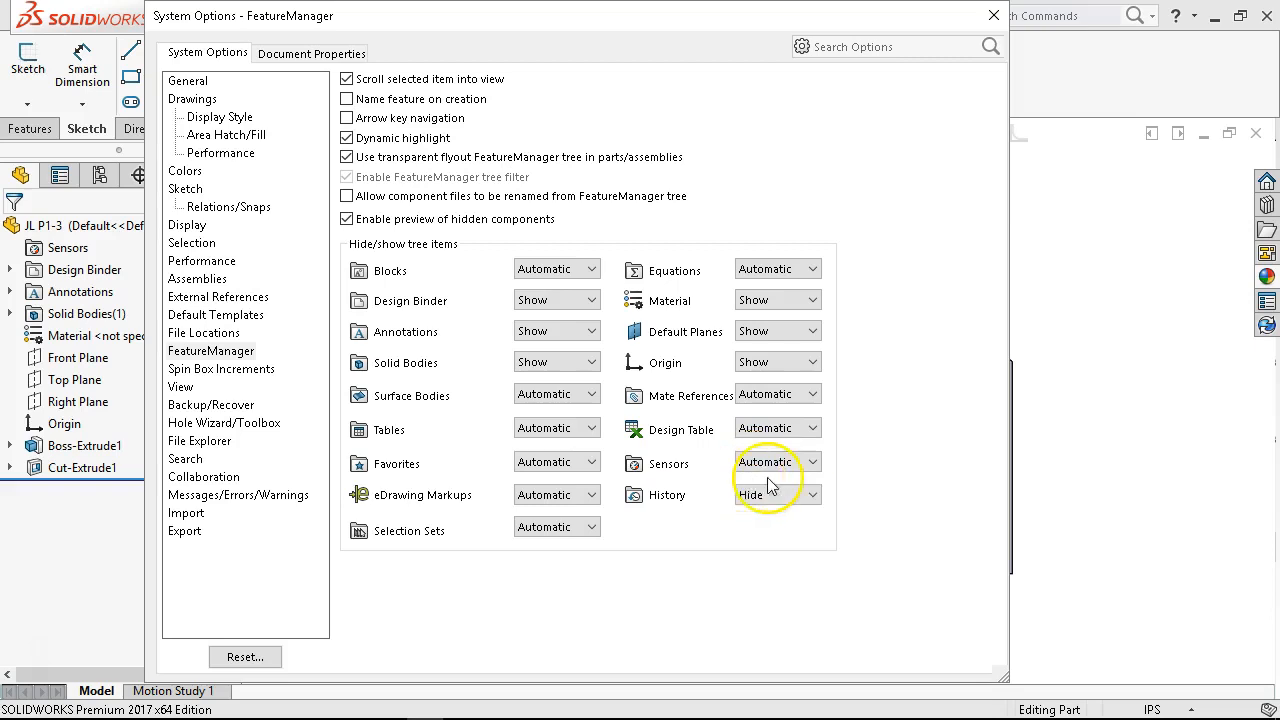
pyautogui.click(781, 137)
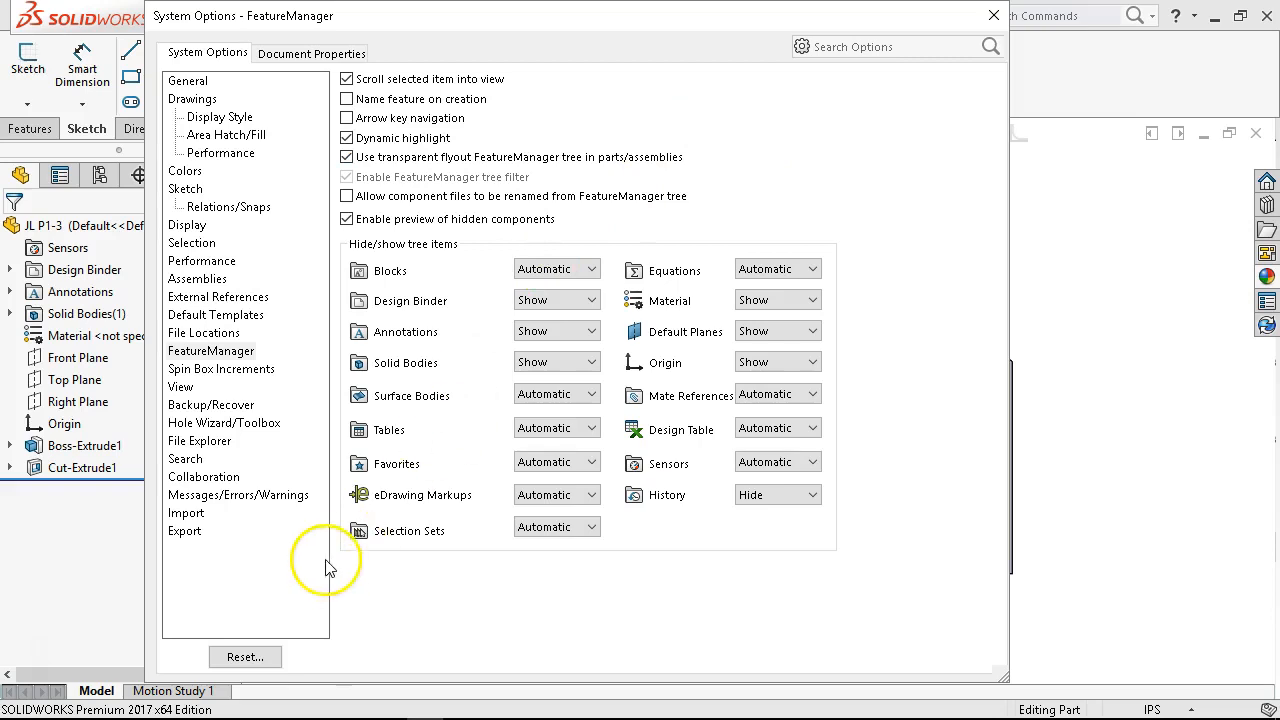
# Review the Backup/Recover, File Explorer, Search, Collaboration and Messages/Errors/Warnings system options.
pyautogui.click(222, 408)
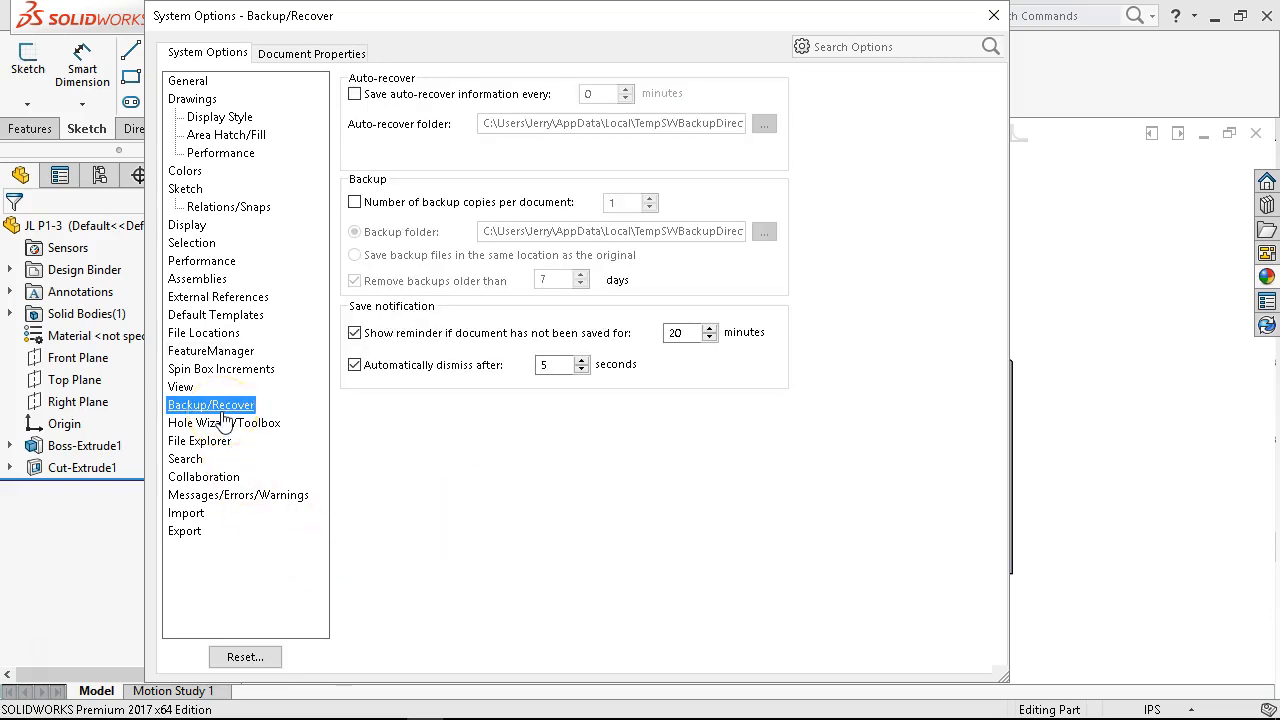
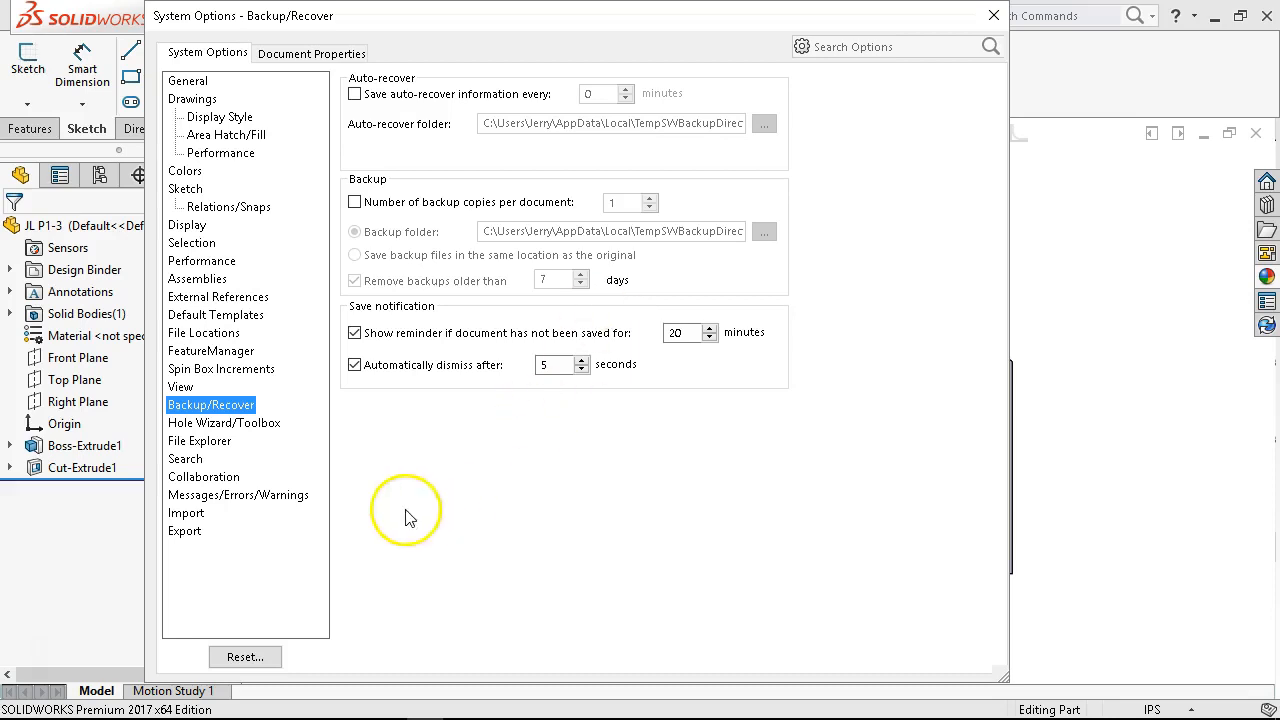
pyautogui.click(214, 442)
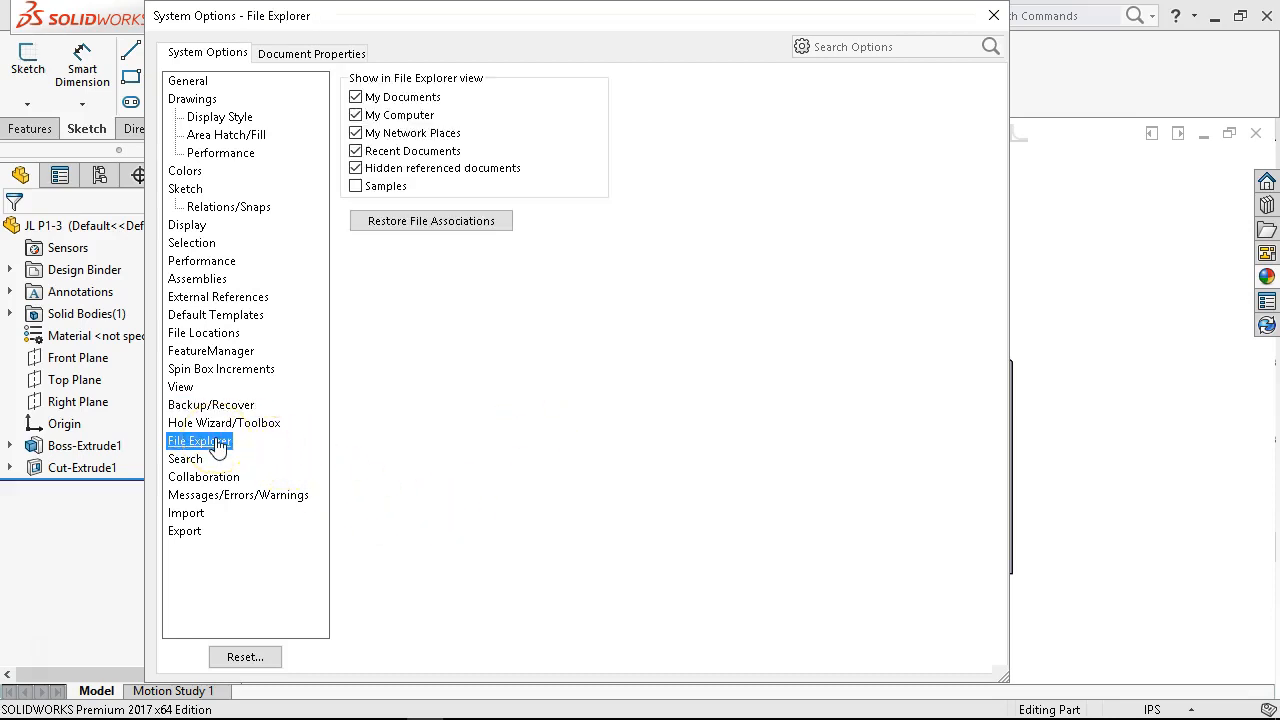
pyautogui.click(214, 459)
pyautogui.click(214, 477)
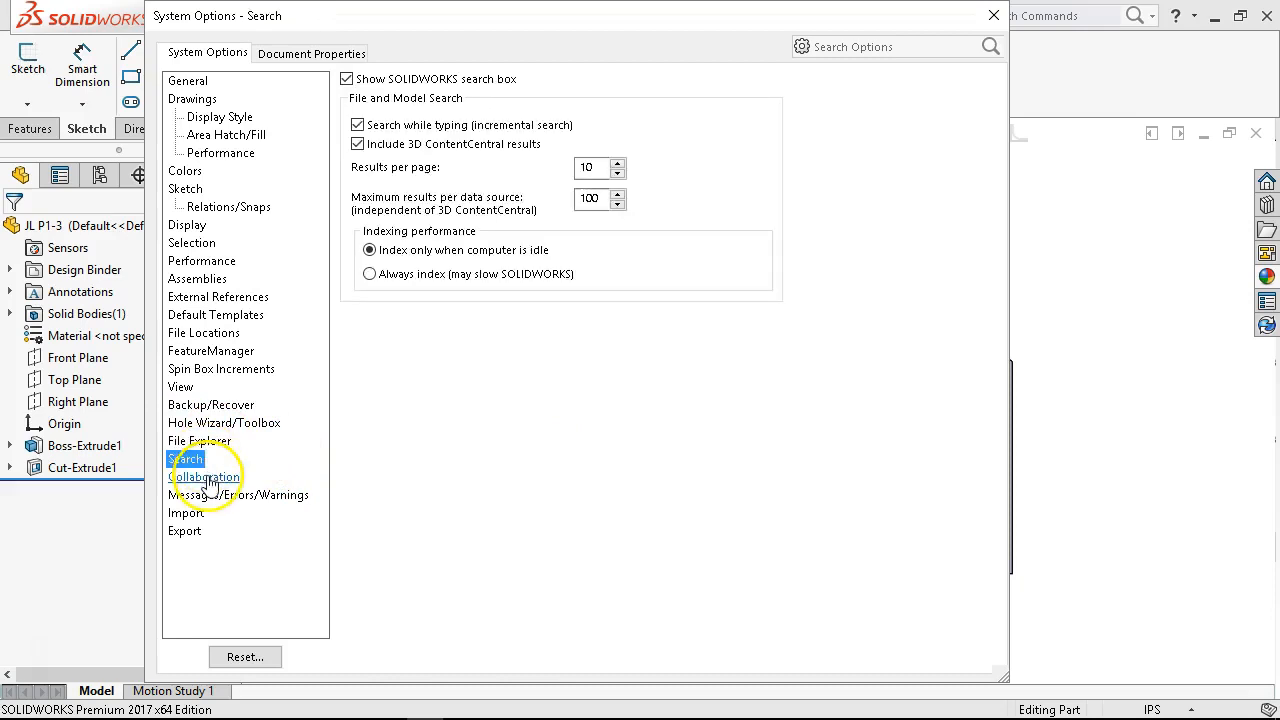
pyautogui.click(212, 496)
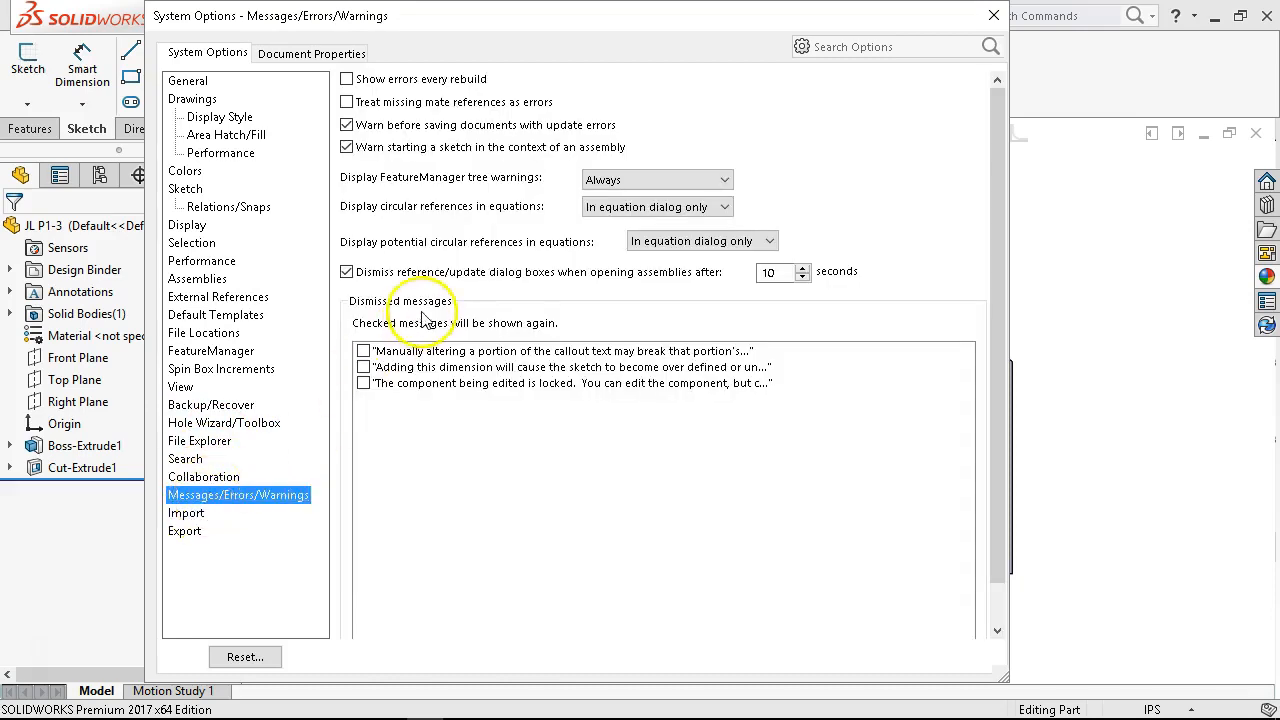
# Review the Import and Export system options and the available overall drafting standards in the document properties, and accept the options.
pyautogui.click(185, 513)
pyautogui.click(184, 531)
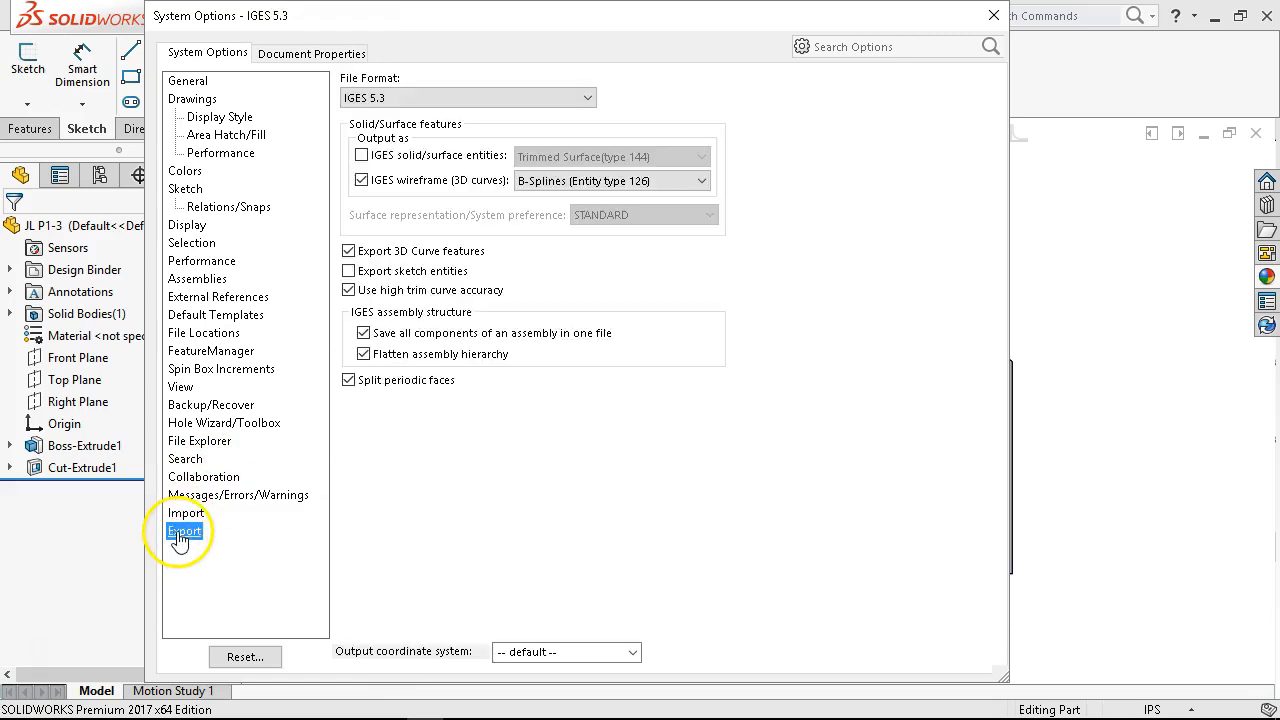
pyautogui.click(280, 58)
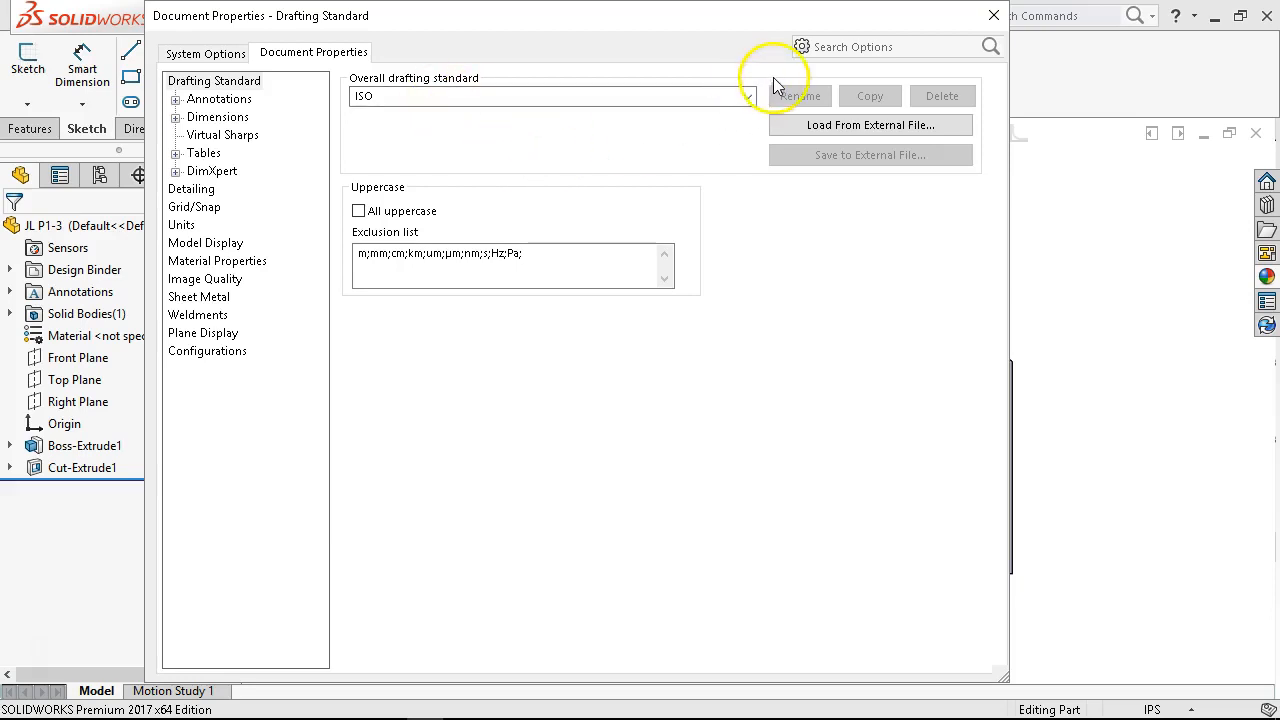
pyautogui.click(748, 96)
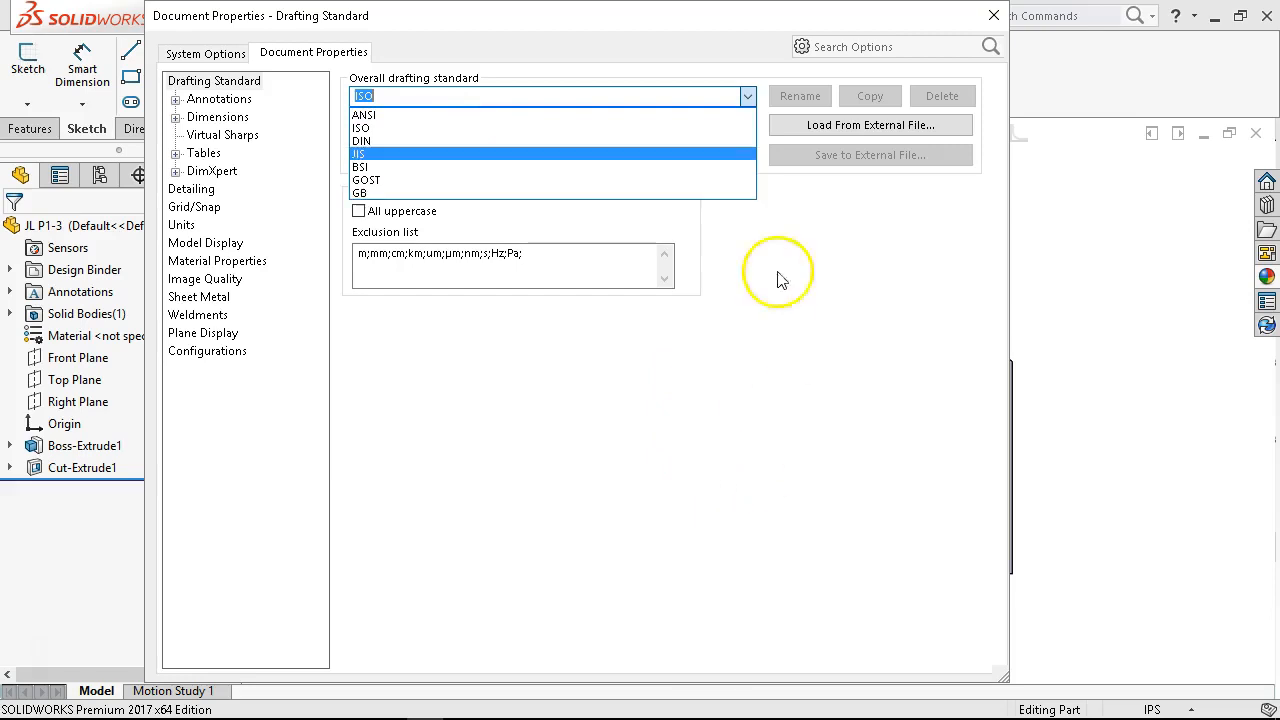
pyautogui.click(783, 27)
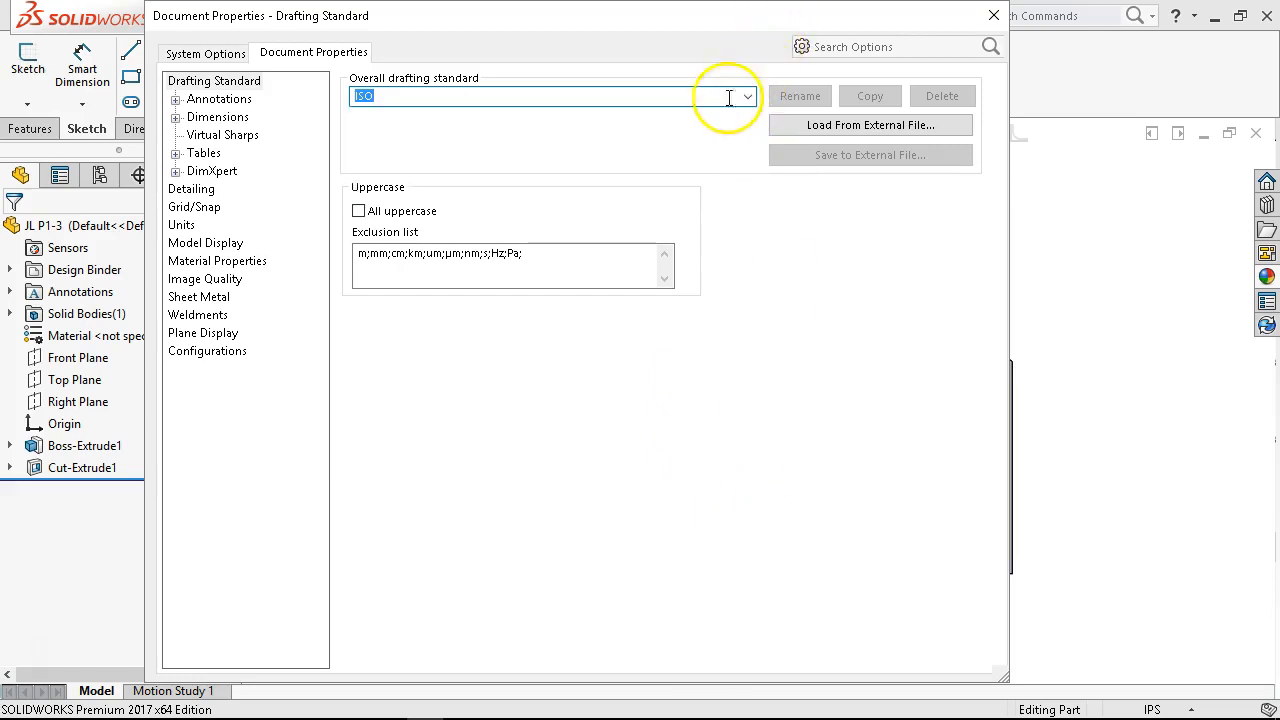
pyautogui.moveTo(686, 30); pyautogui.dragTo(654, 38)
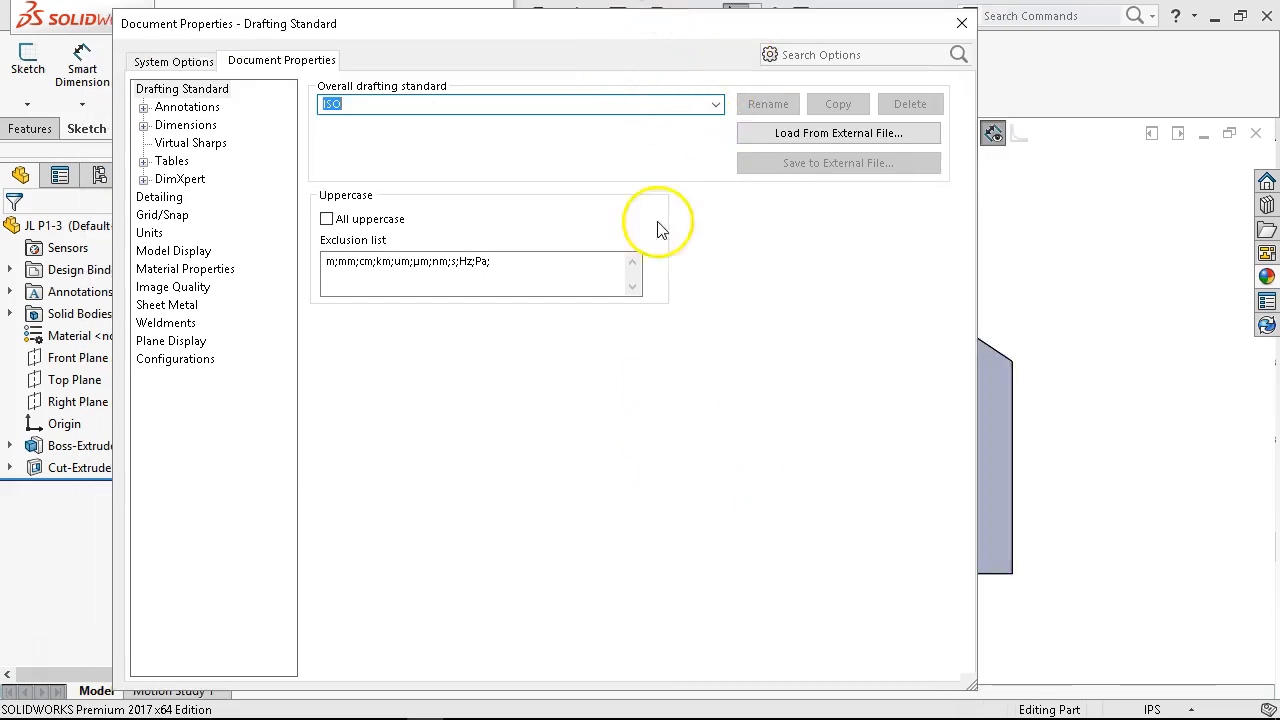
pyautogui.press('Return')
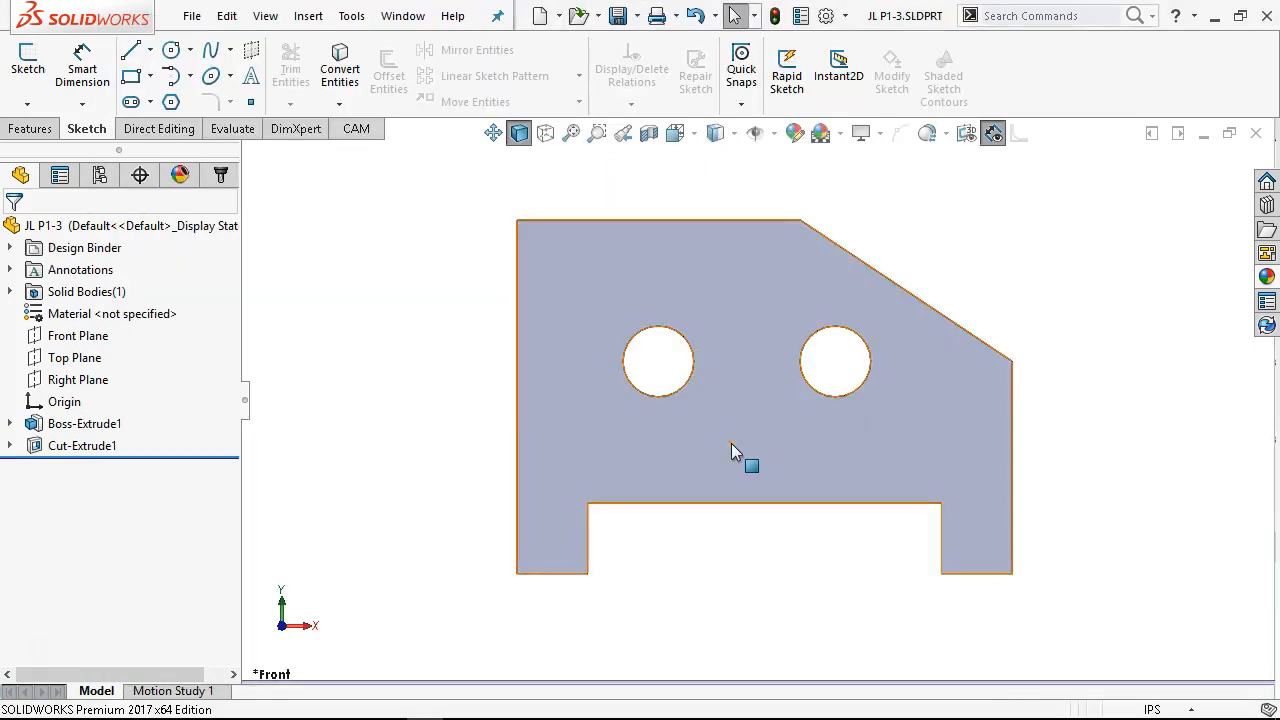
# Show the dimensions of Sketch1 under Boss-Extrude1 to examine their current drafting style, and clear the selection.
pyautogui.click(10, 423)
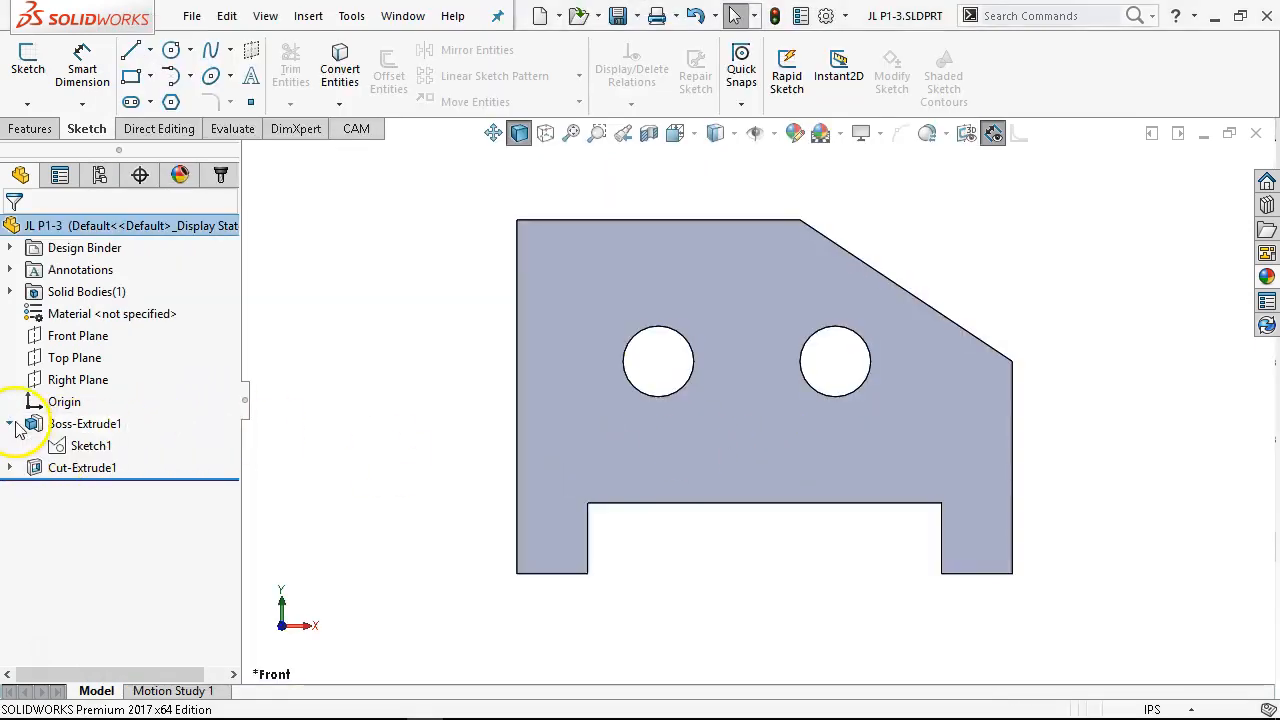
pyautogui.doubleClick(76, 446)
pyautogui.scroll(2, 519, 385)
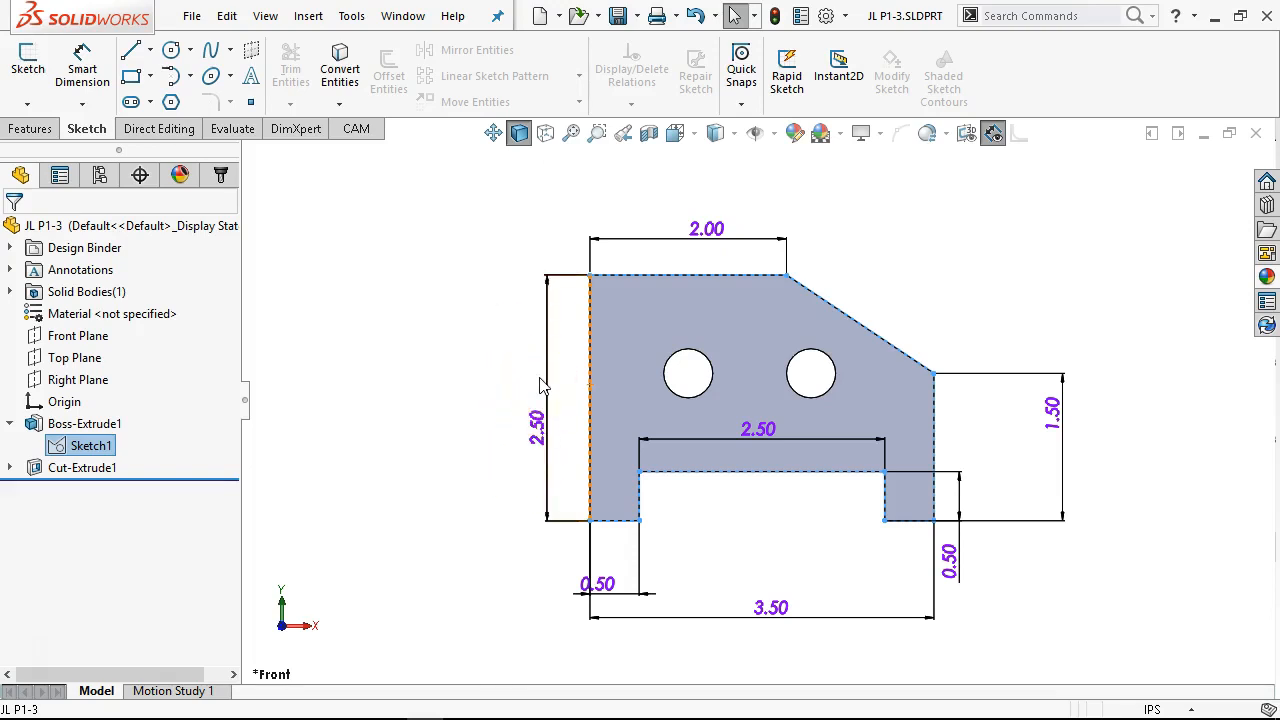
pyautogui.rightClick(1030, 68)
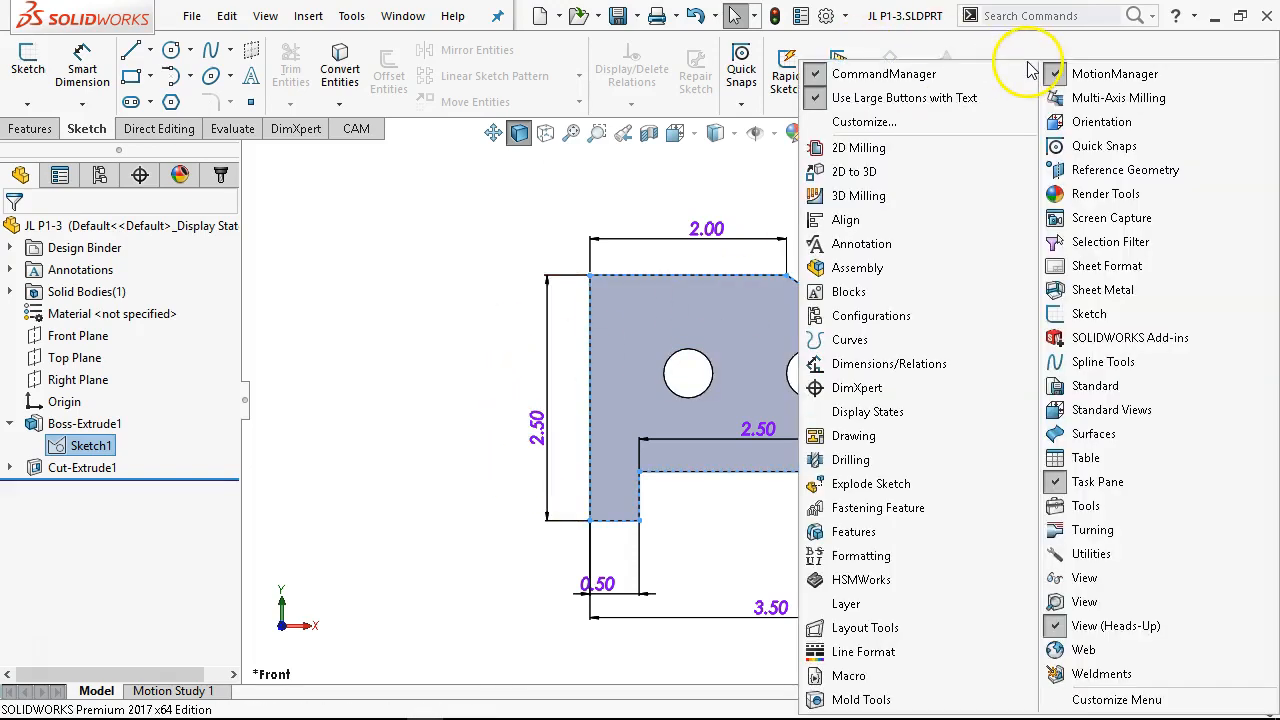
pyautogui.click(597, 215)
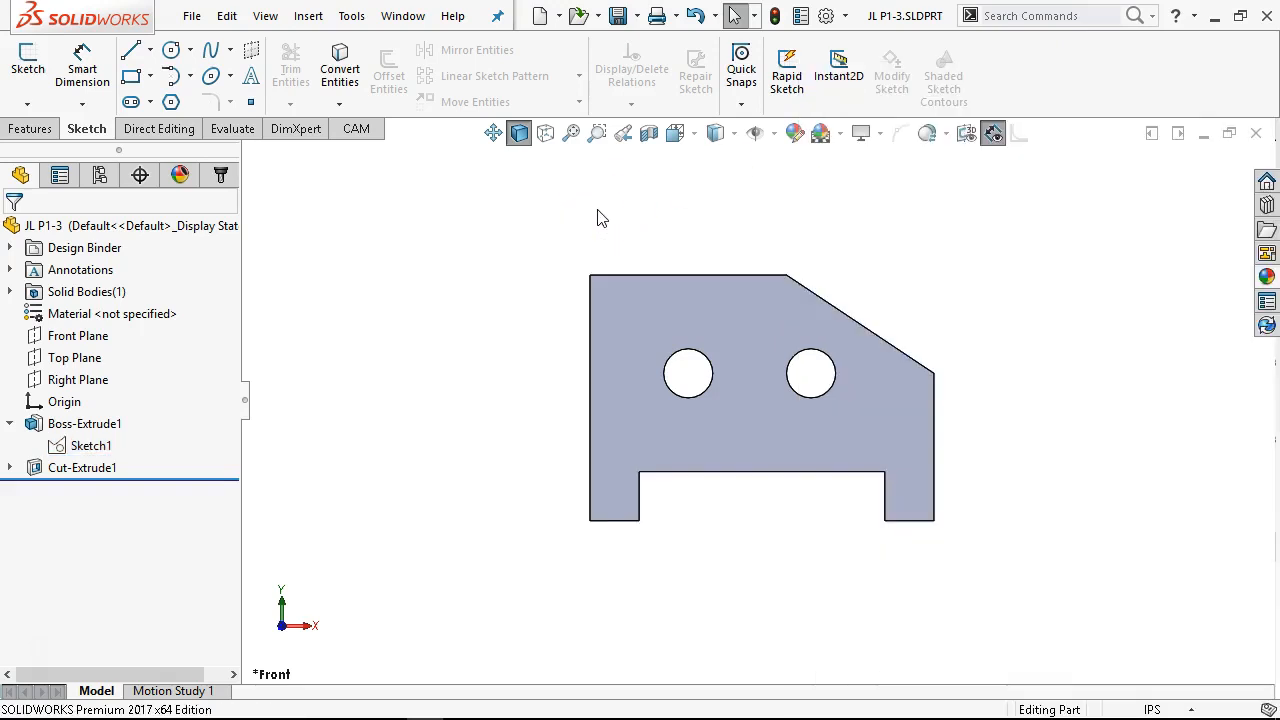
# Set the document's overall drafting standard to ANSI and apply it.
pyautogui.click(826, 16)
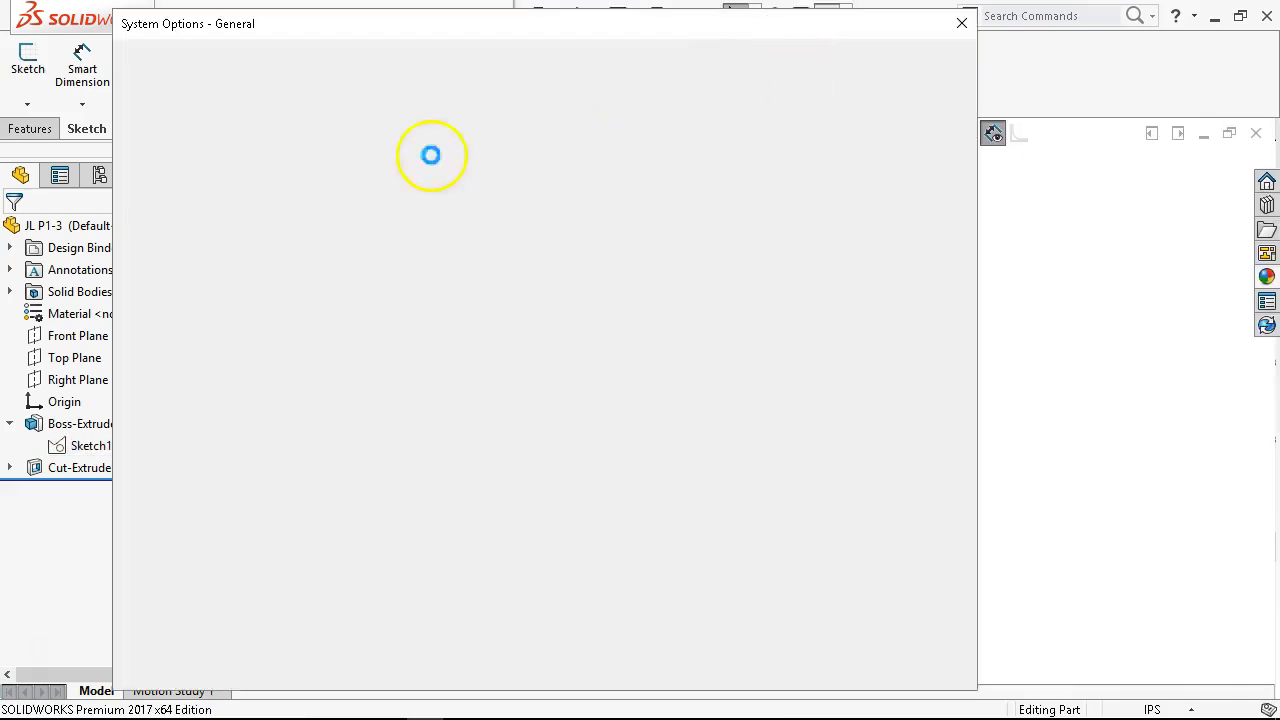
pyautogui.click(258, 63)
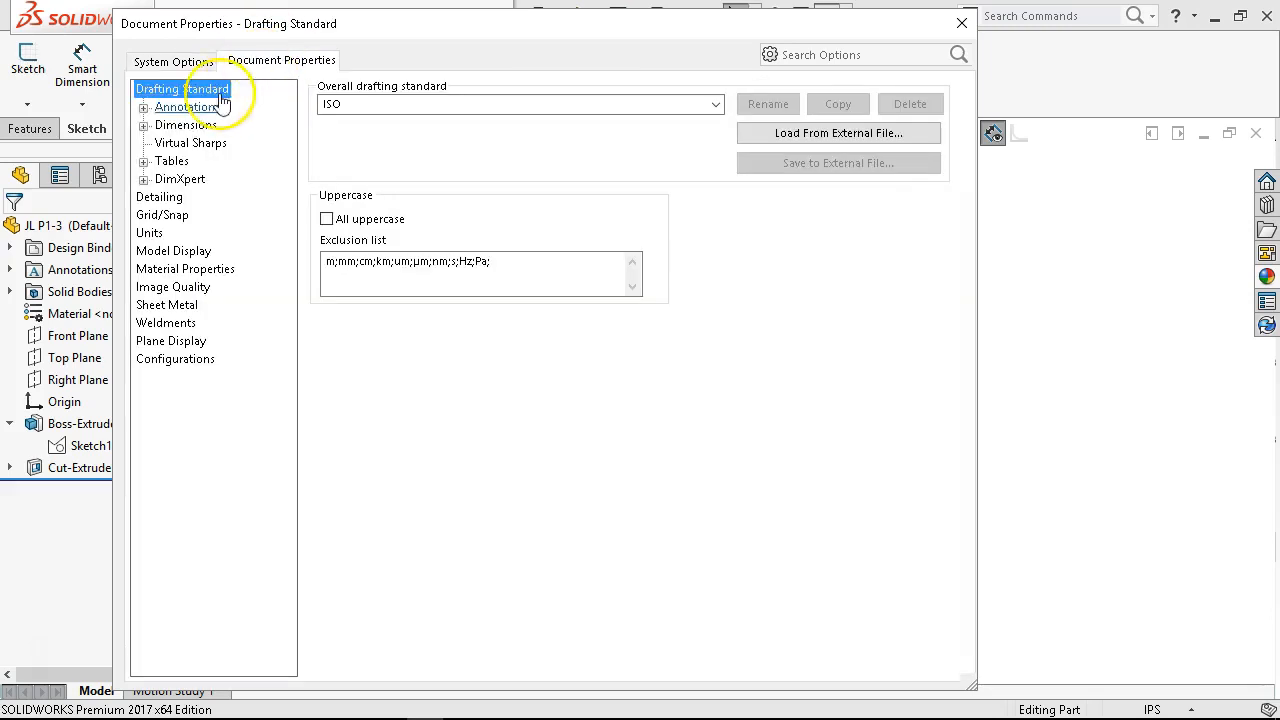
pyautogui.click(700, 105)
pyautogui.click(430, 123)
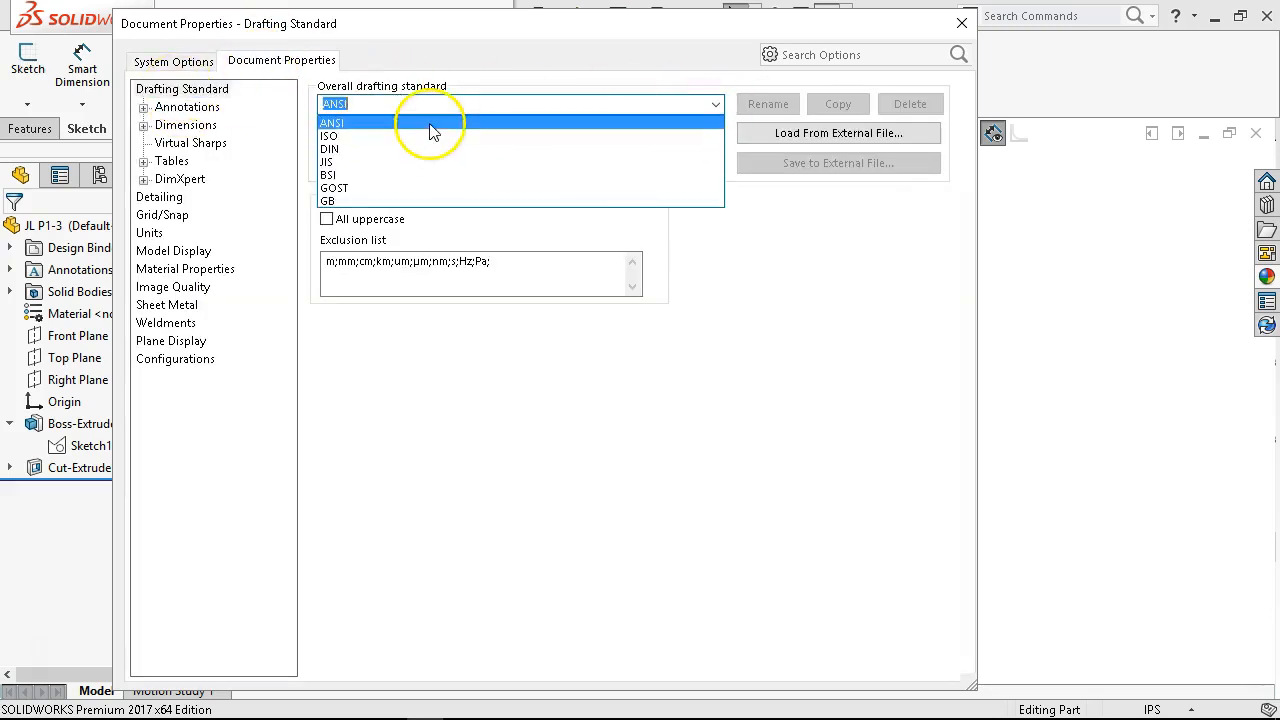
pyautogui.press('Return')
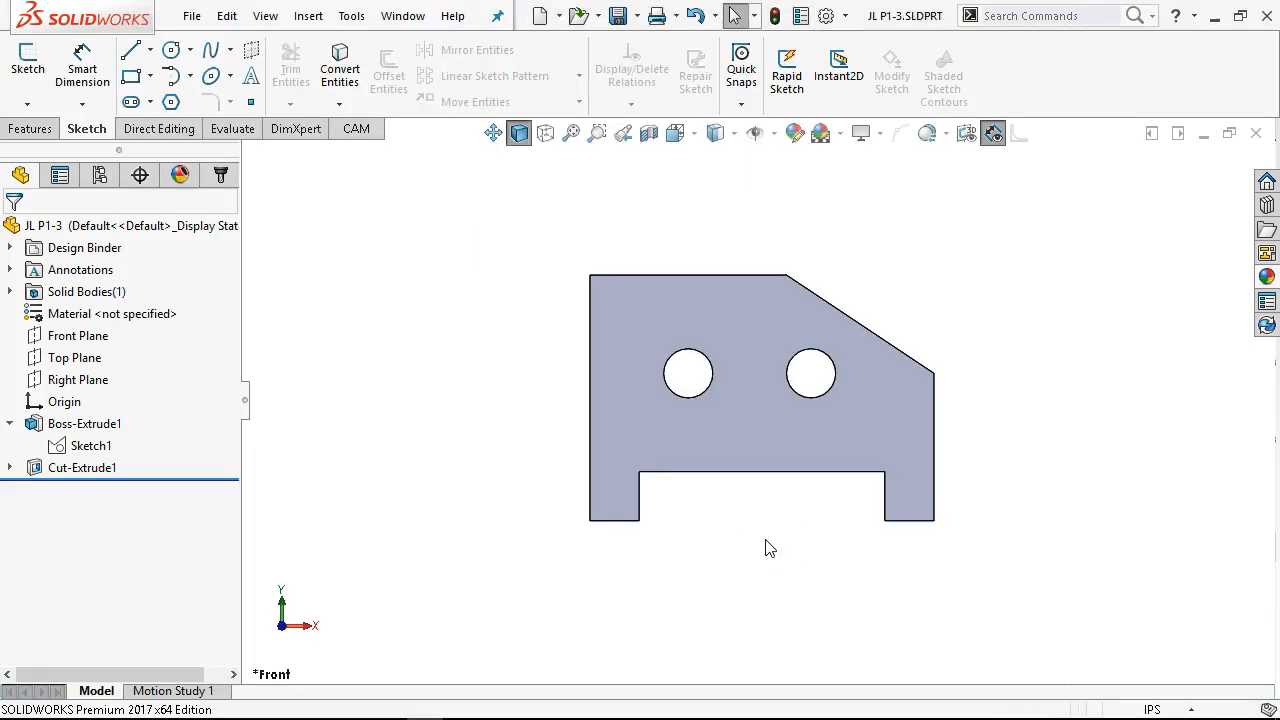
# Show the Sketch1 dimensions, move the 1.50 height dimension to the plate's left side and place the 2.50 height dimension outside it.
pyautogui.click(78, 446)
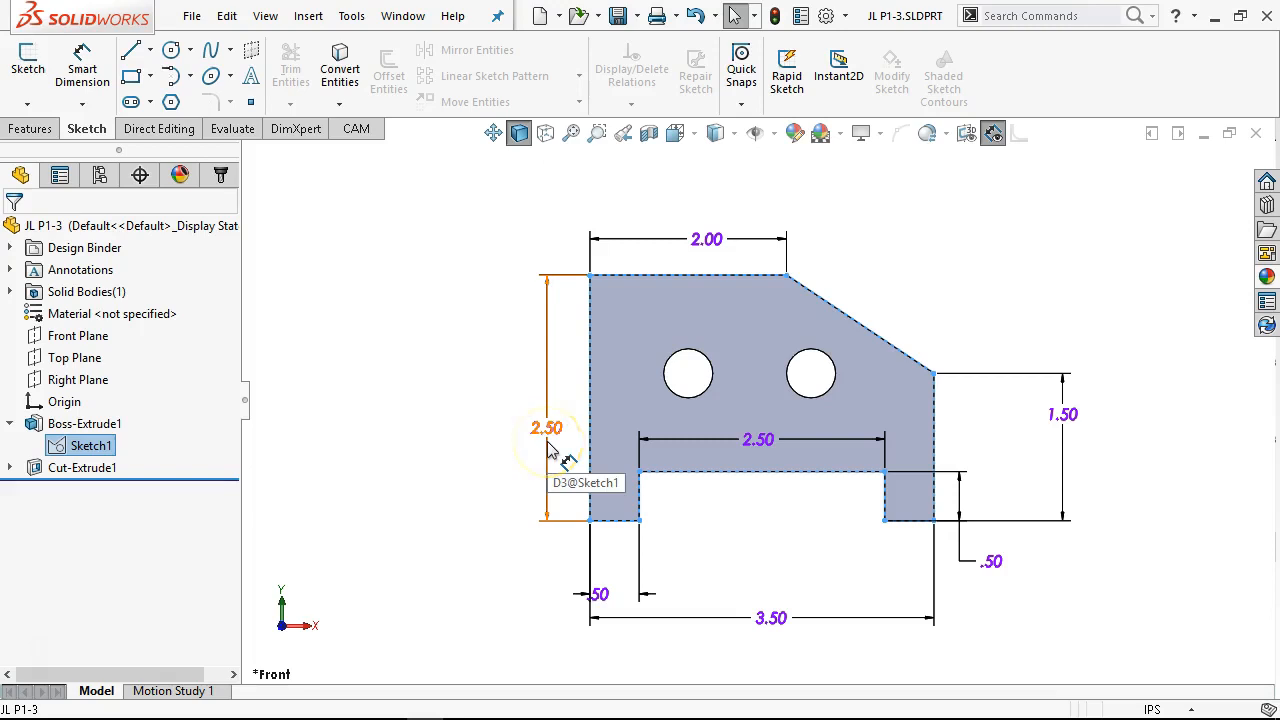
pyautogui.moveTo(1060, 414); pyautogui.dragTo(514, 404)
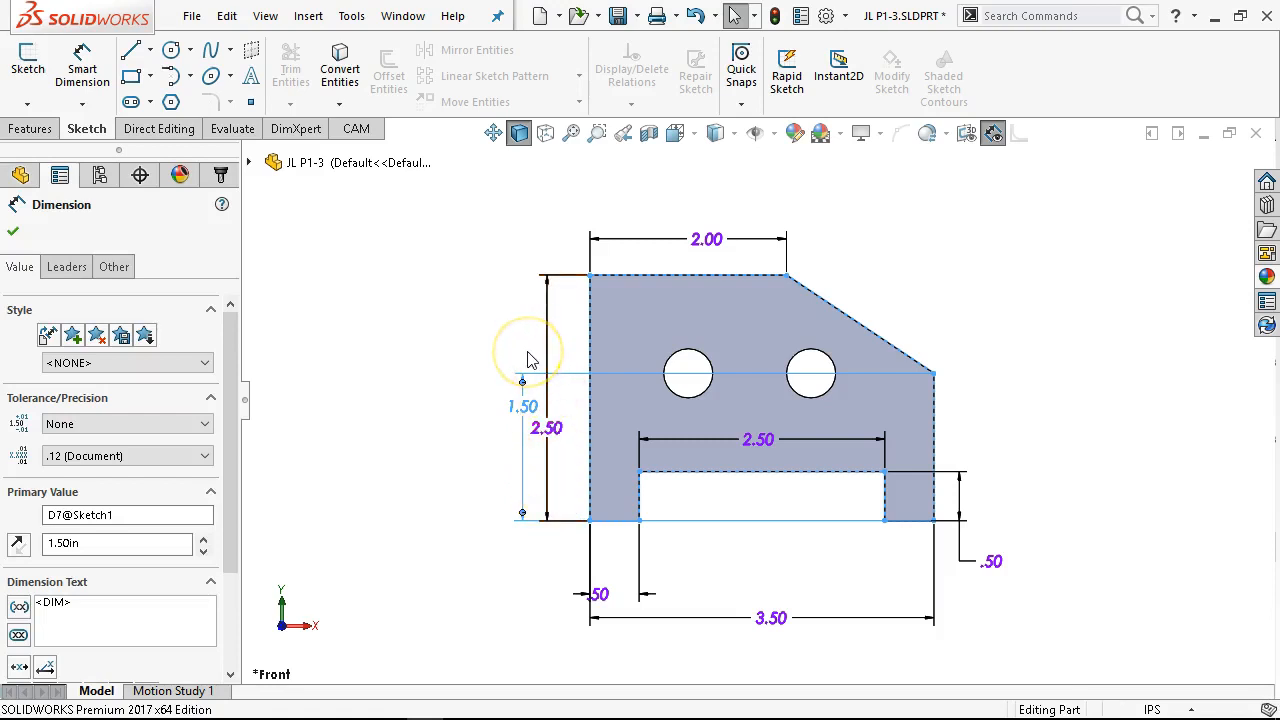
pyautogui.moveTo(550, 432); pyautogui.dragTo(491, 399)
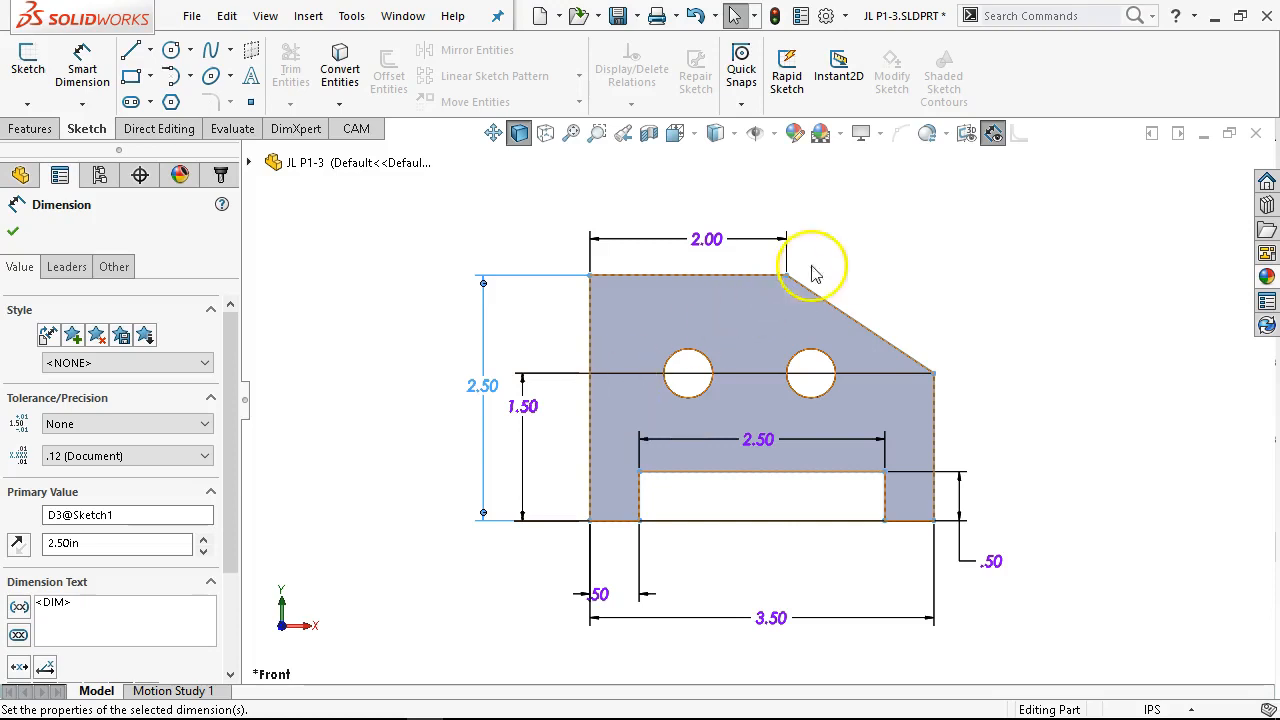
pyautogui.click(870, 262)
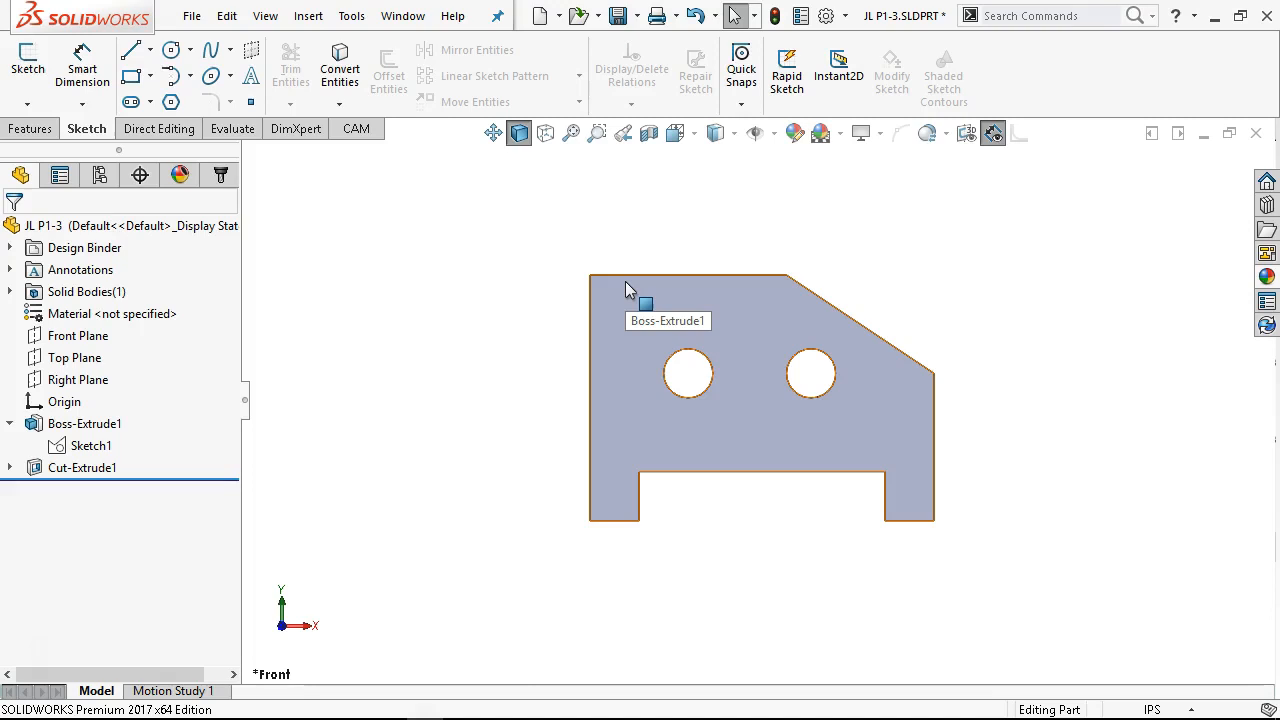
# Review the list of overall drafting standards and the Detailing settings in the document properties.
pyautogui.moveTo(600, 286); pyautogui.dragTo(777, 249, button='middle')
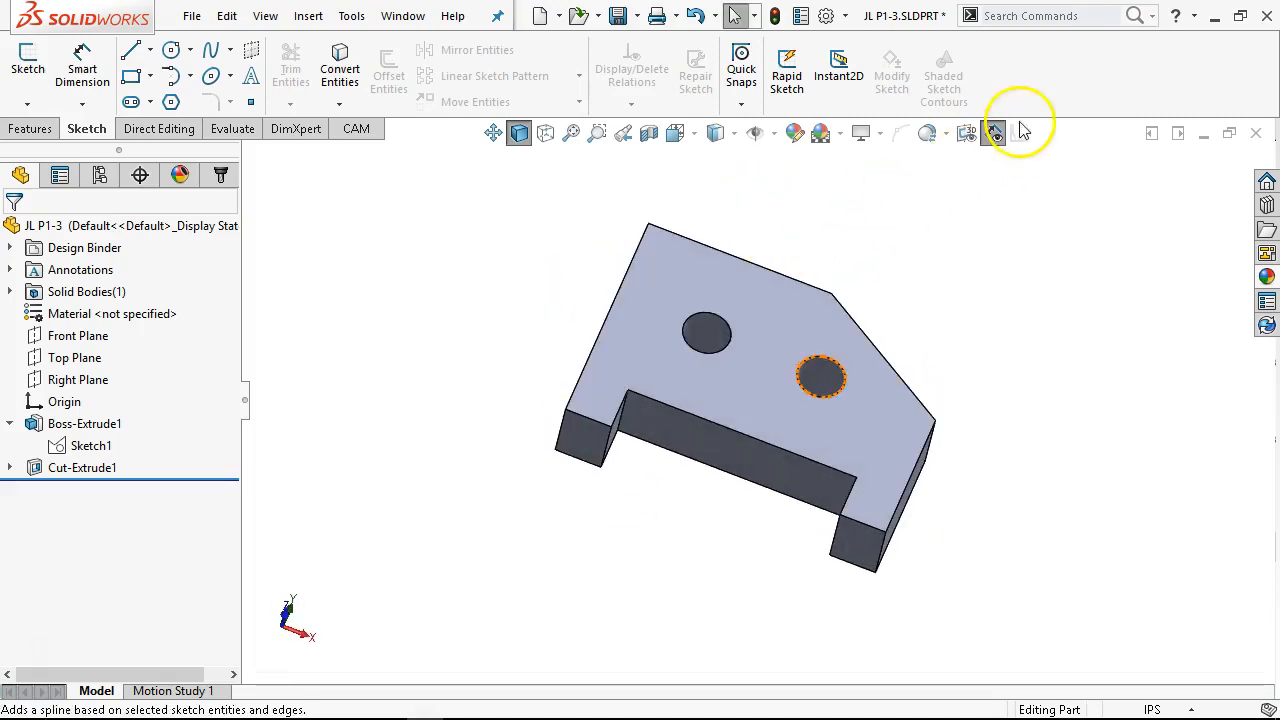
pyautogui.rightClick(1038, 88)
pyautogui.click(765, 188)
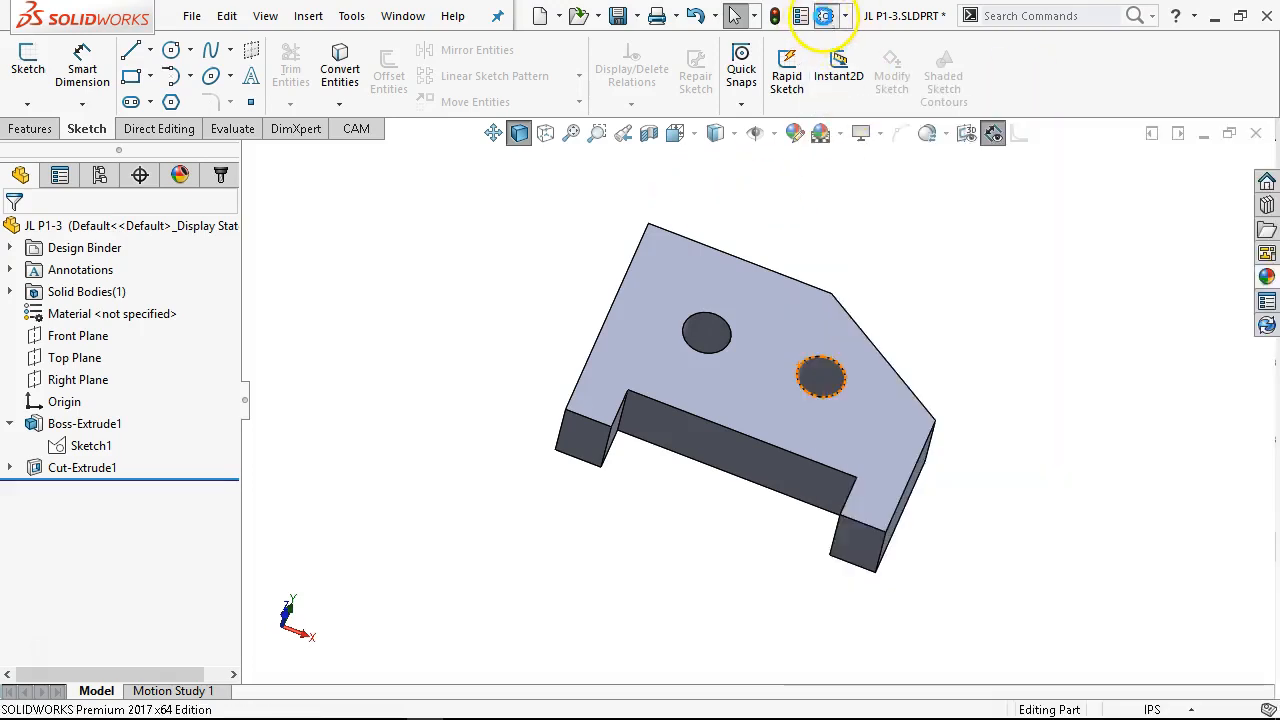
pyautogui.click(826, 15)
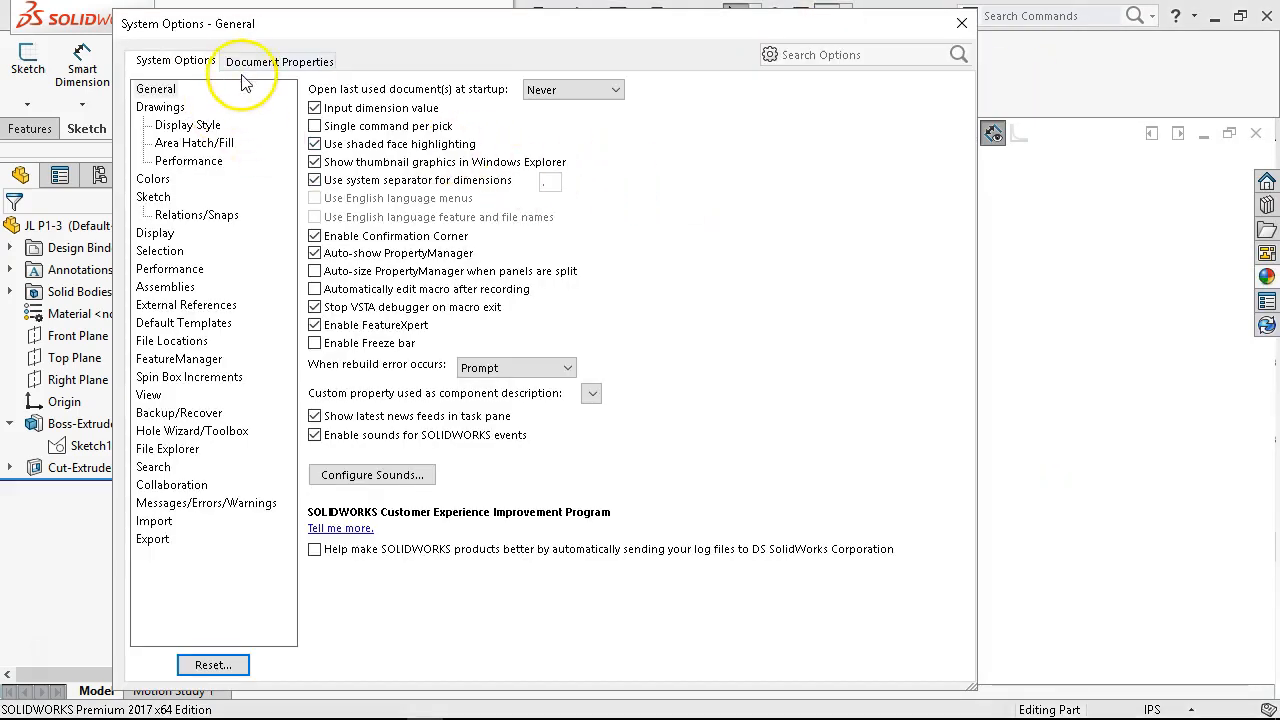
pyautogui.click(243, 68)
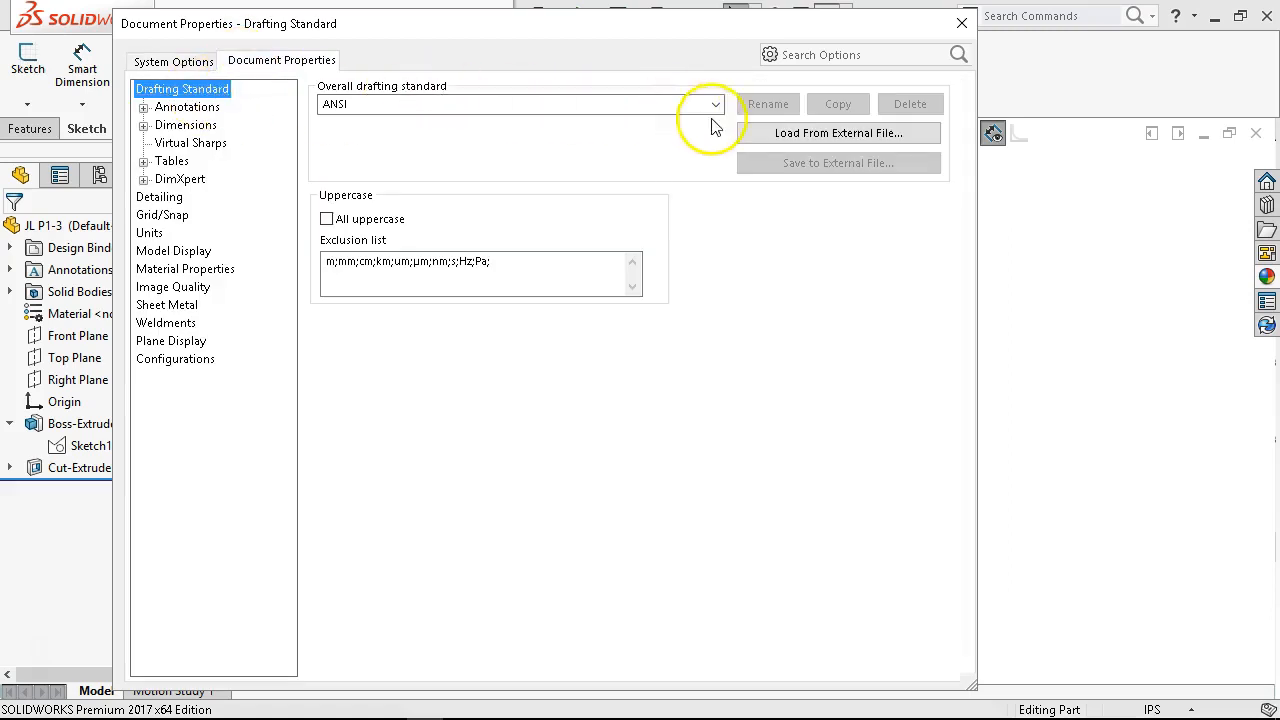
pyautogui.click(715, 105)
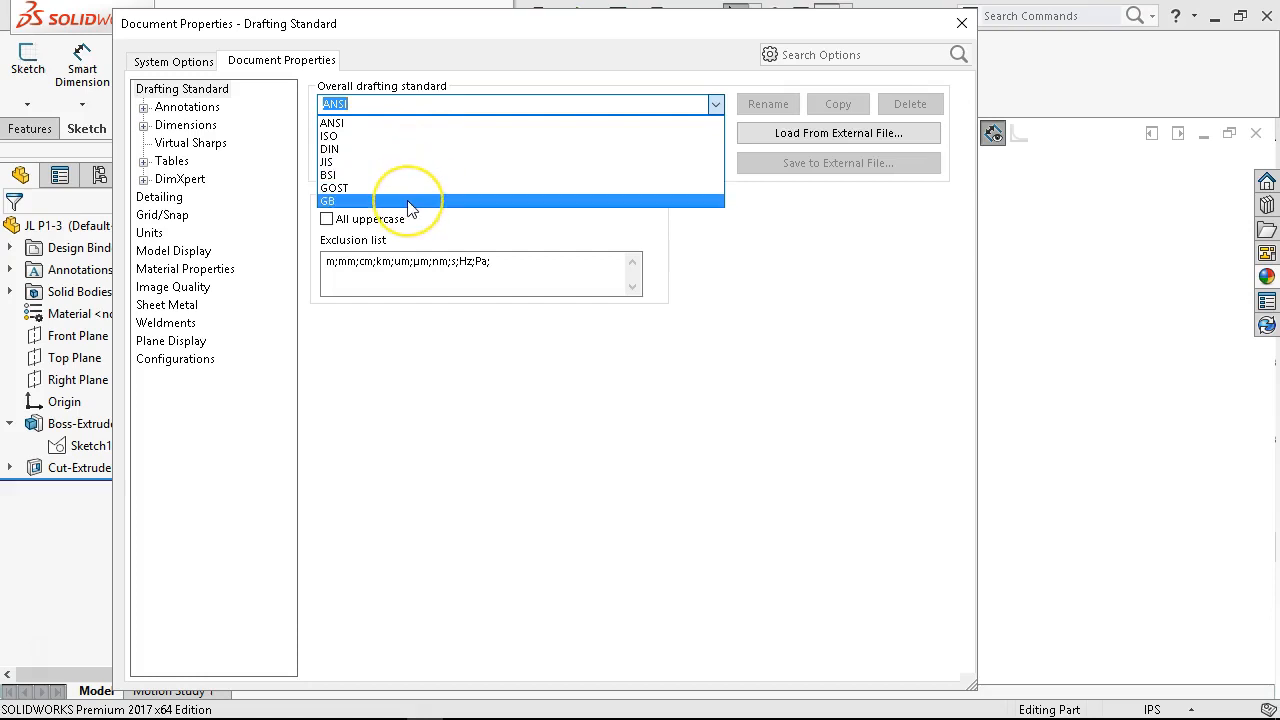
pyautogui.click(745, 405)
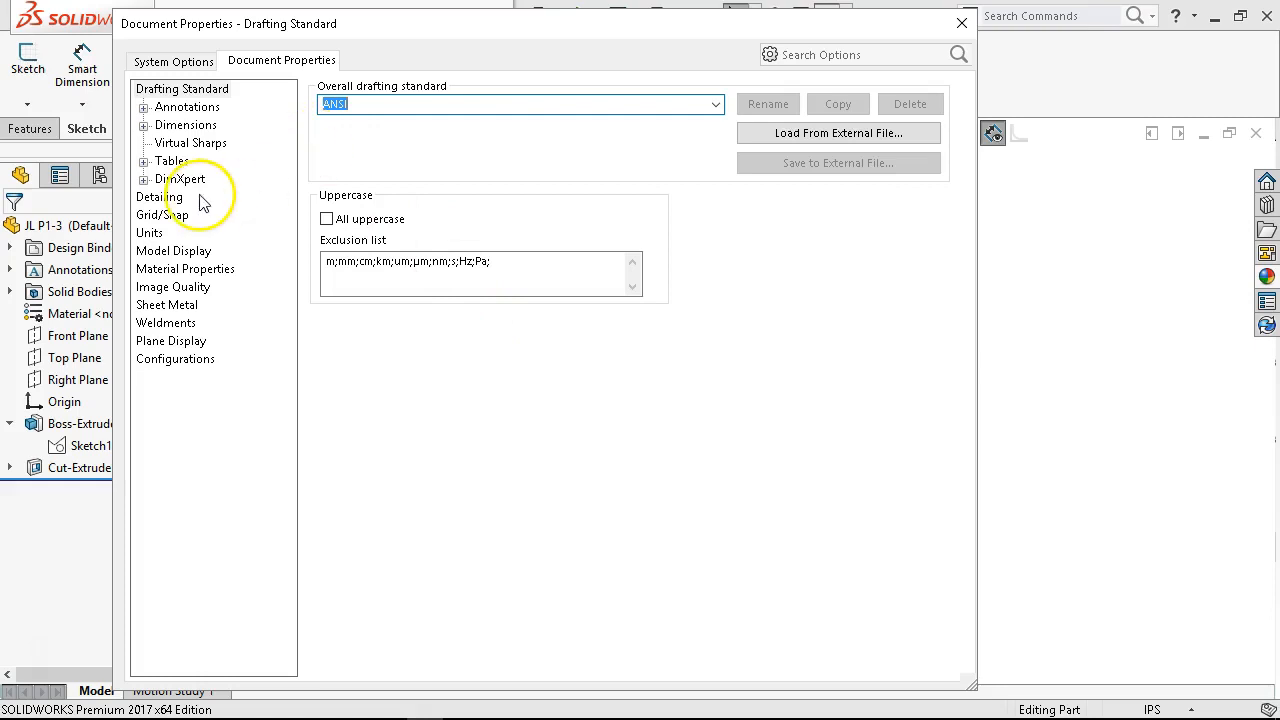
pyautogui.click(165, 198)
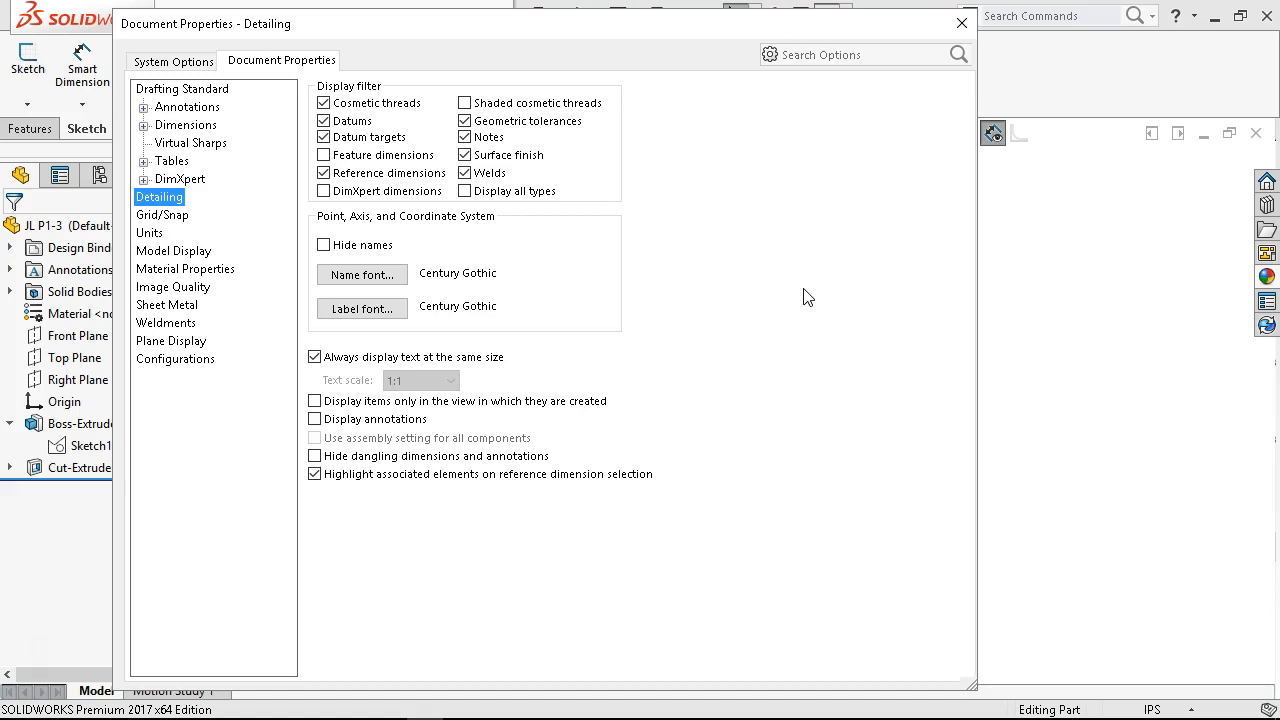
pyautogui.click(799, 302)
pyautogui.click(766, 320)
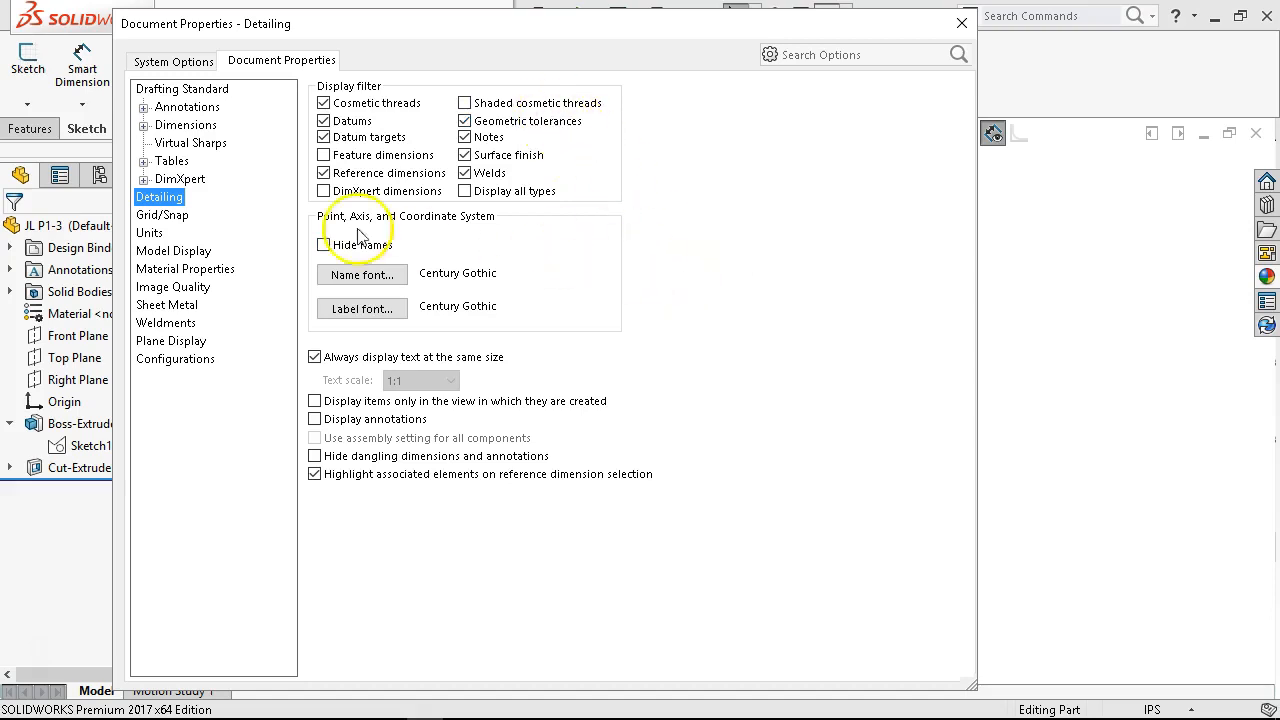
# In the document units, set the dual dimension length to inches with a fraction denominator of 32.
pyautogui.click(152, 233)
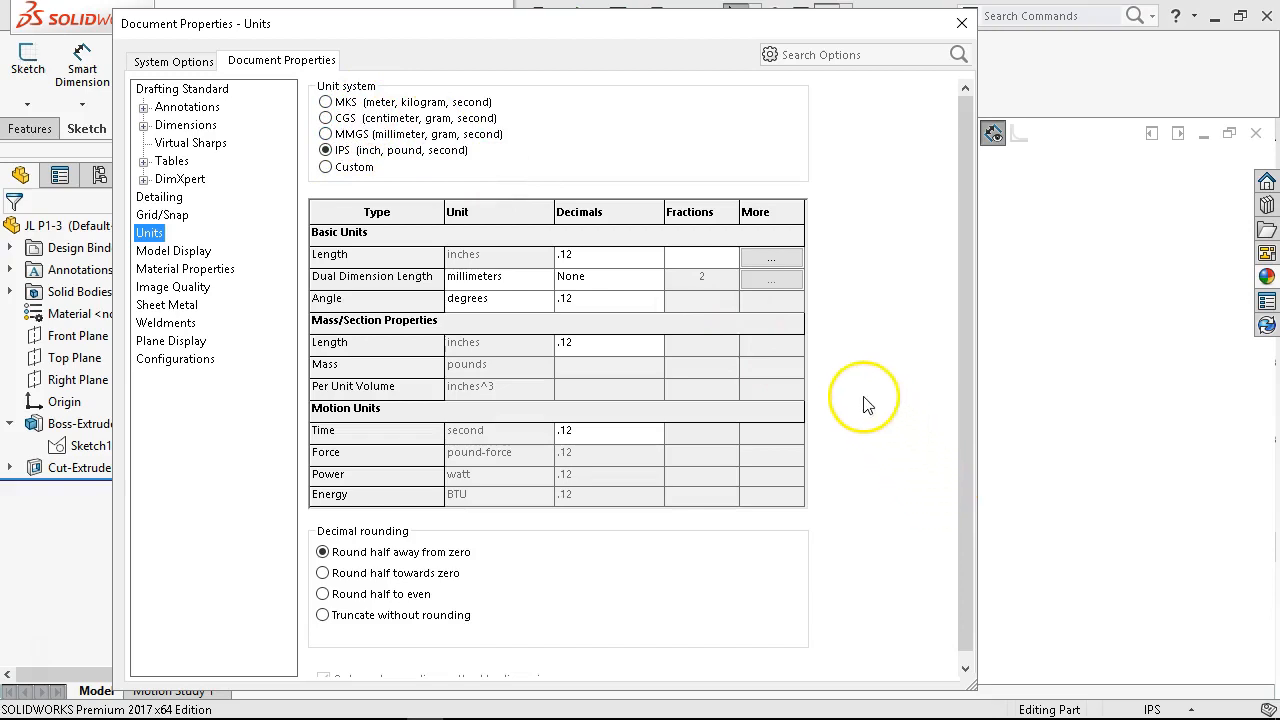
pyautogui.click(500, 276)
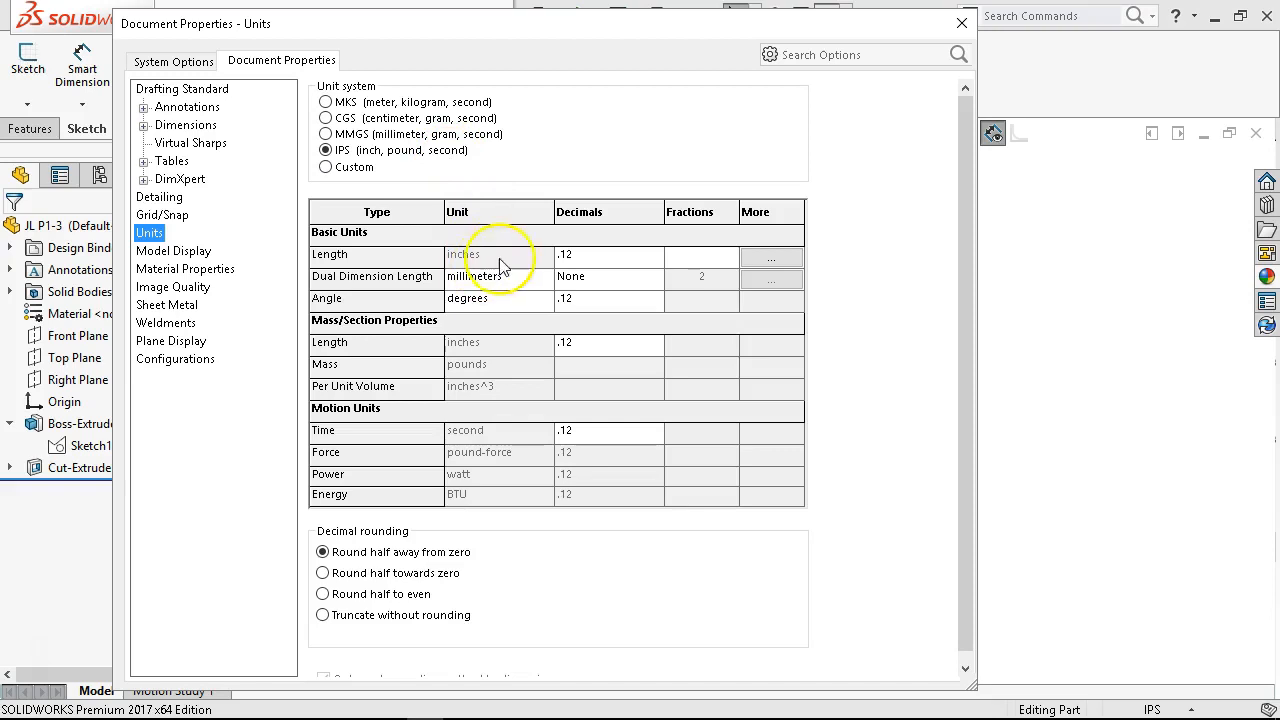
pyautogui.click(544, 278)
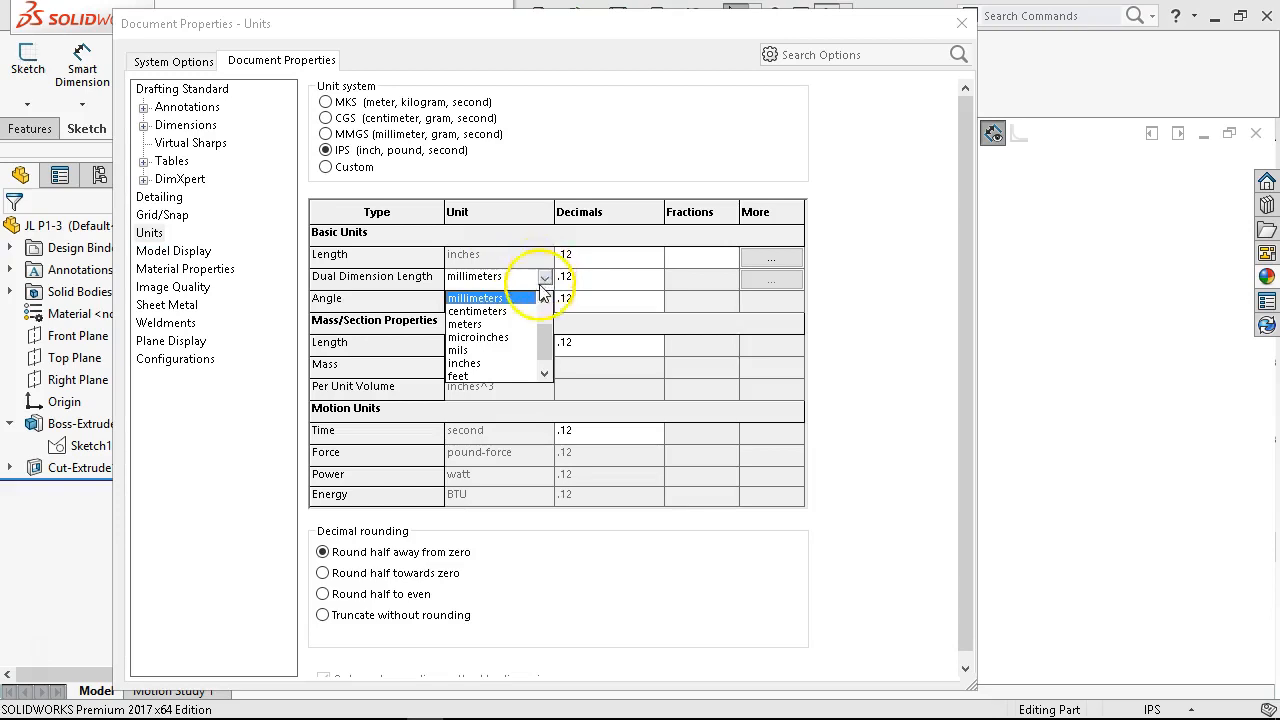
pyautogui.click(474, 364)
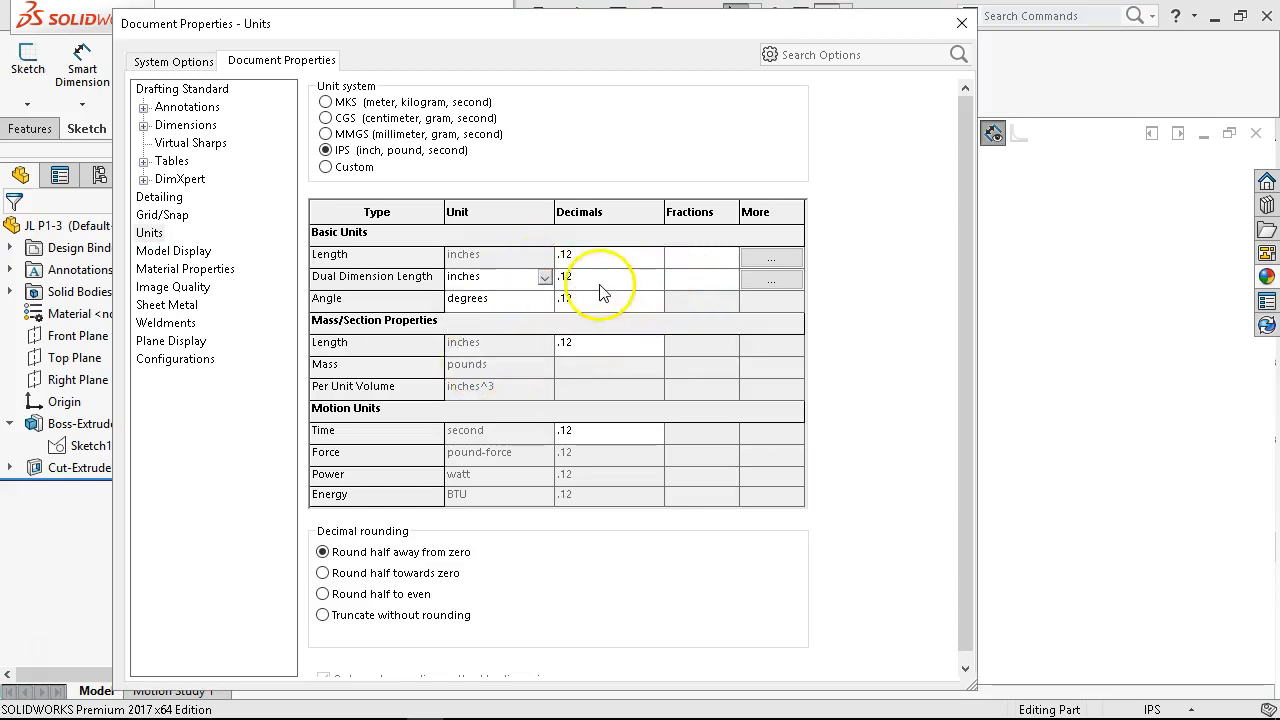
pyautogui.click(694, 277)
pyautogui.write('2')
pyautogui.moveTo(711, 280); pyautogui.dragTo(683, 275)
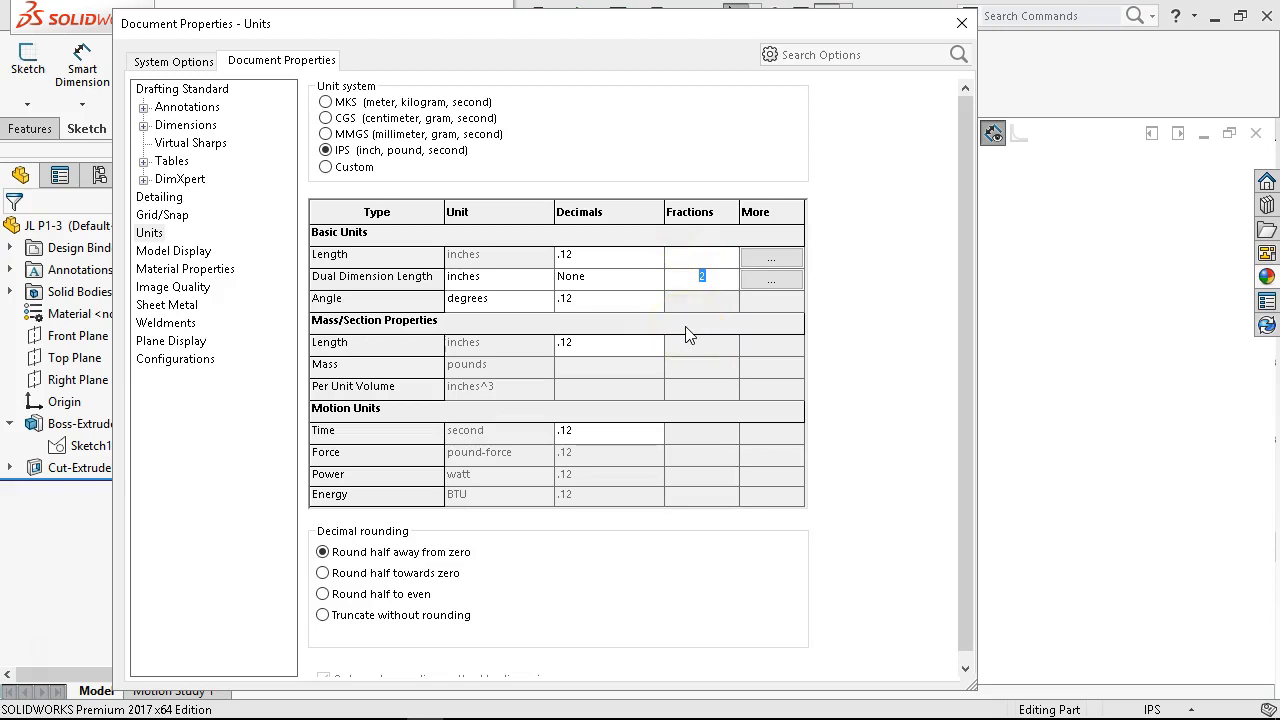
pyautogui.write('32')
pyautogui.press('Tab')
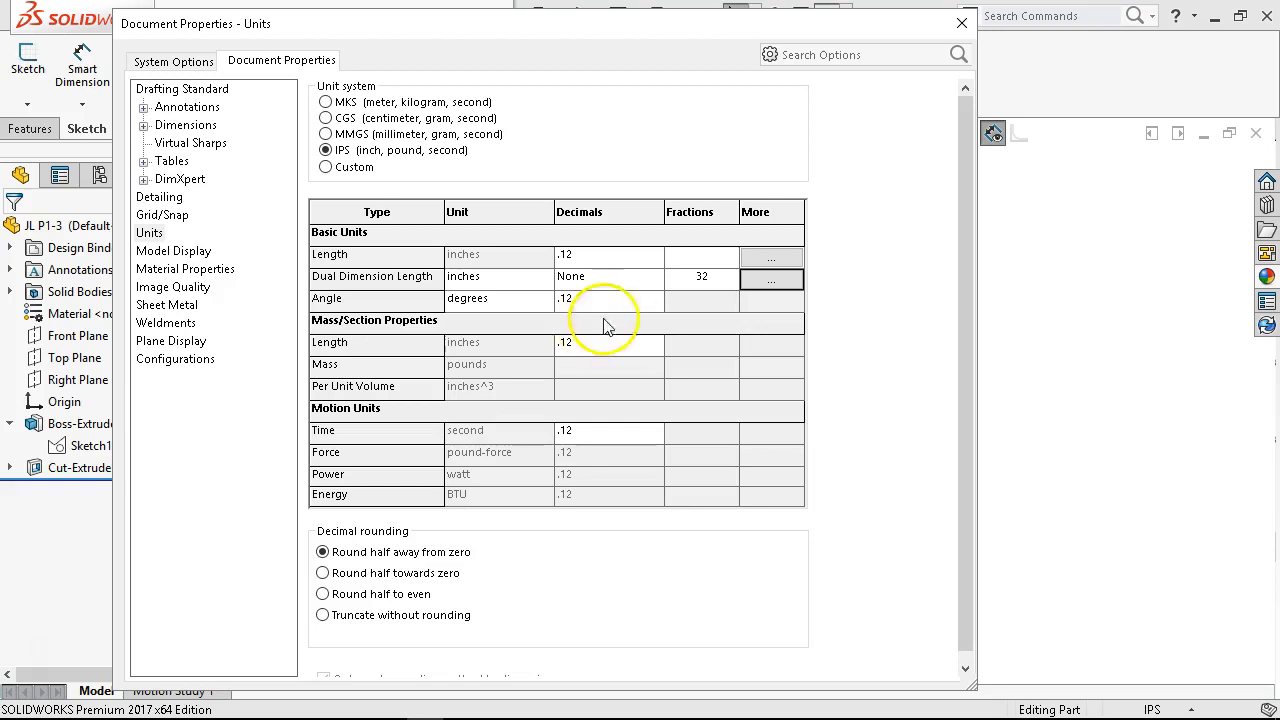
# Turn on Round to Nearest Fraction for the dual dimension length.
pyautogui.click(767, 287)
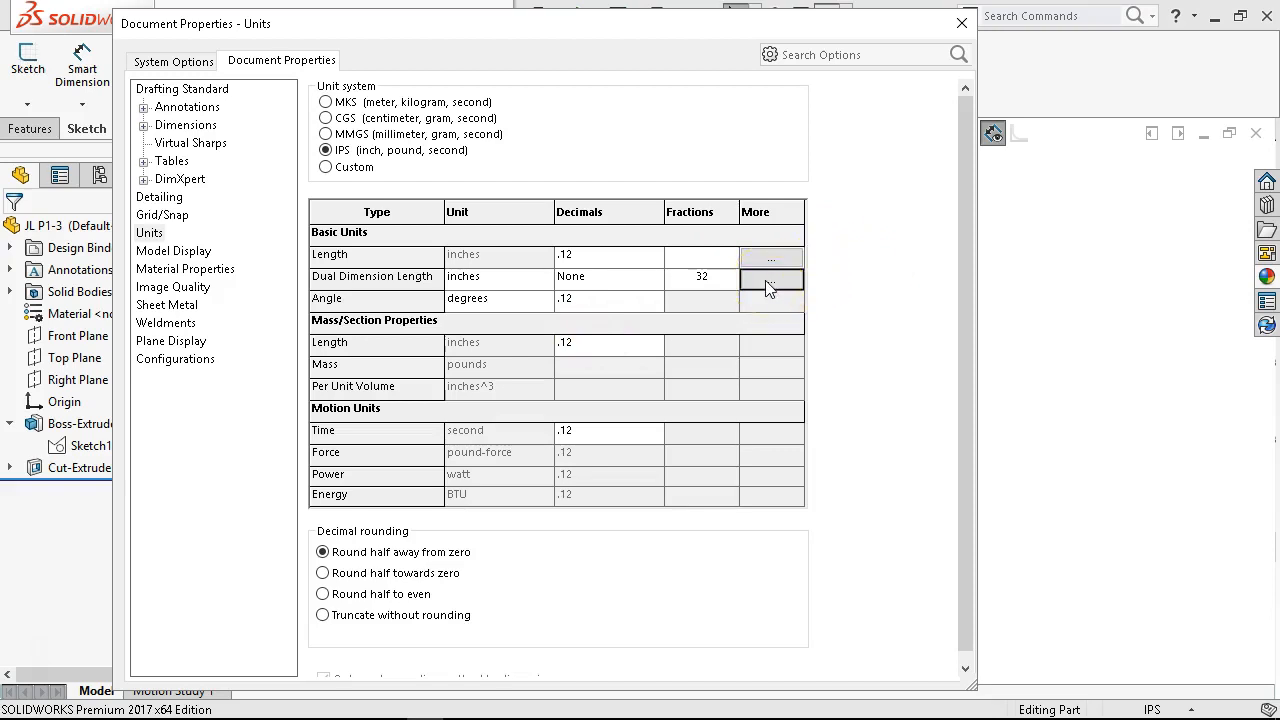
pyautogui.click(768, 287)
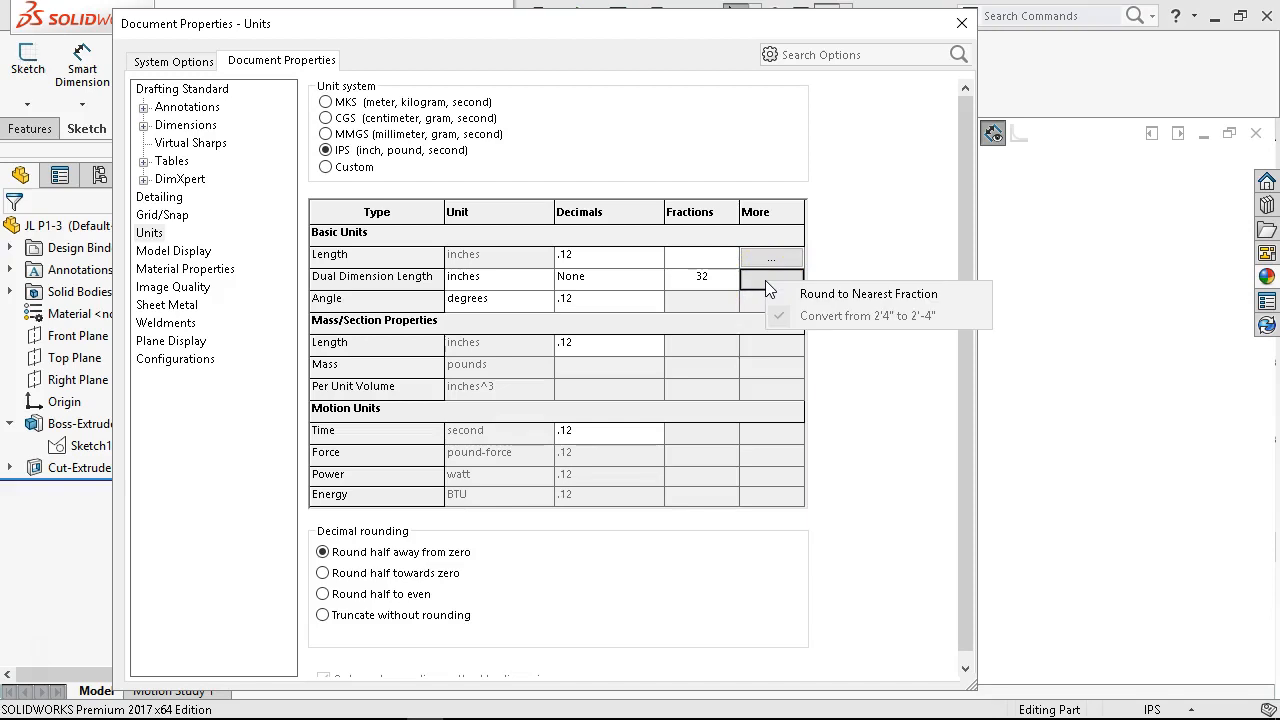
pyautogui.click(834, 302)
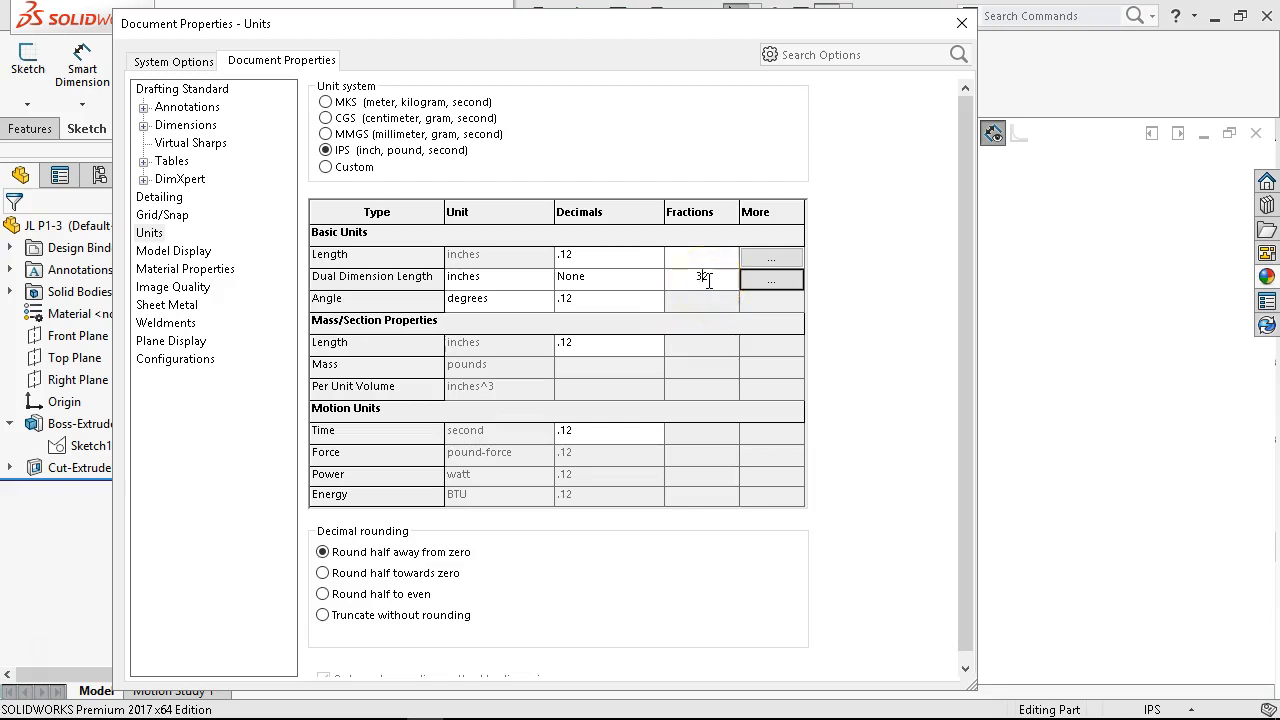
# Set the fraction denominator of the dual dimension length to 16.
pyautogui.press('BackSpace')
pyautogui.press('BackSpace')
pyautogui.write('16')
pyautogui.press('Return')
pyautogui.click(912, 520)
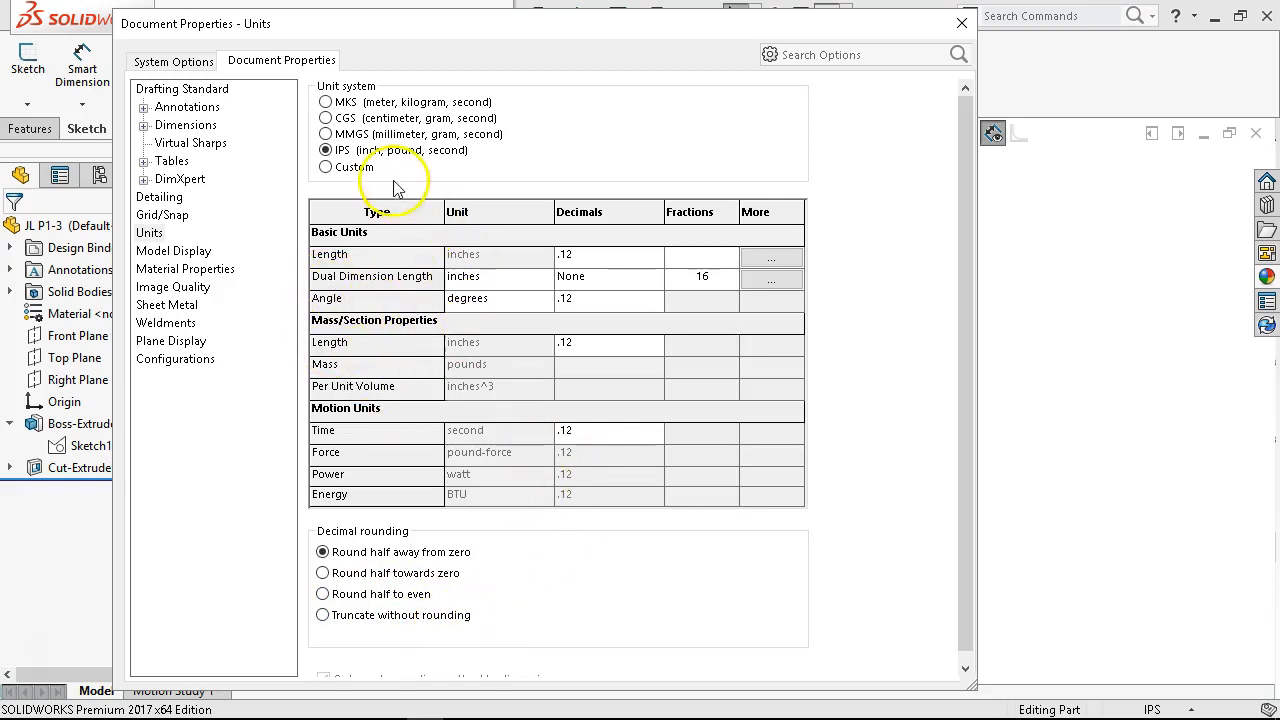
# Switch the document's unit system to Custom and browse the available per unit volume units, keeping inches^3.
pyautogui.click(362, 172)
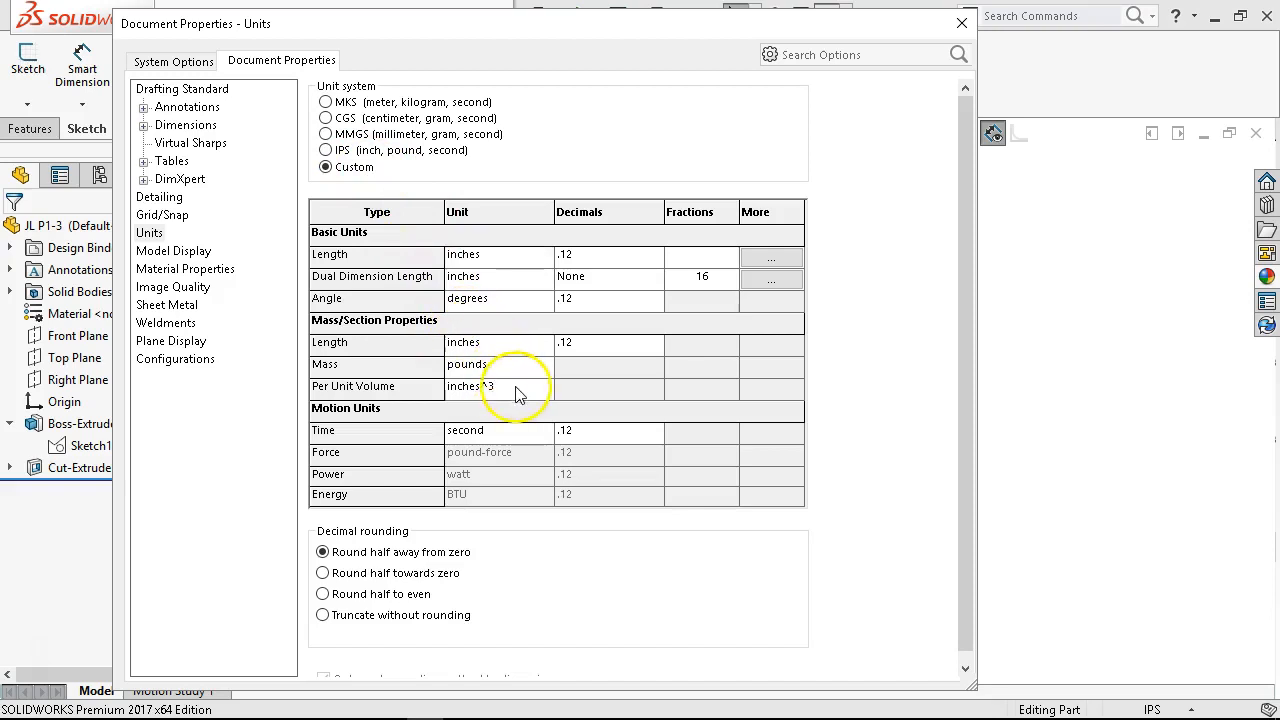
pyautogui.click(545, 388)
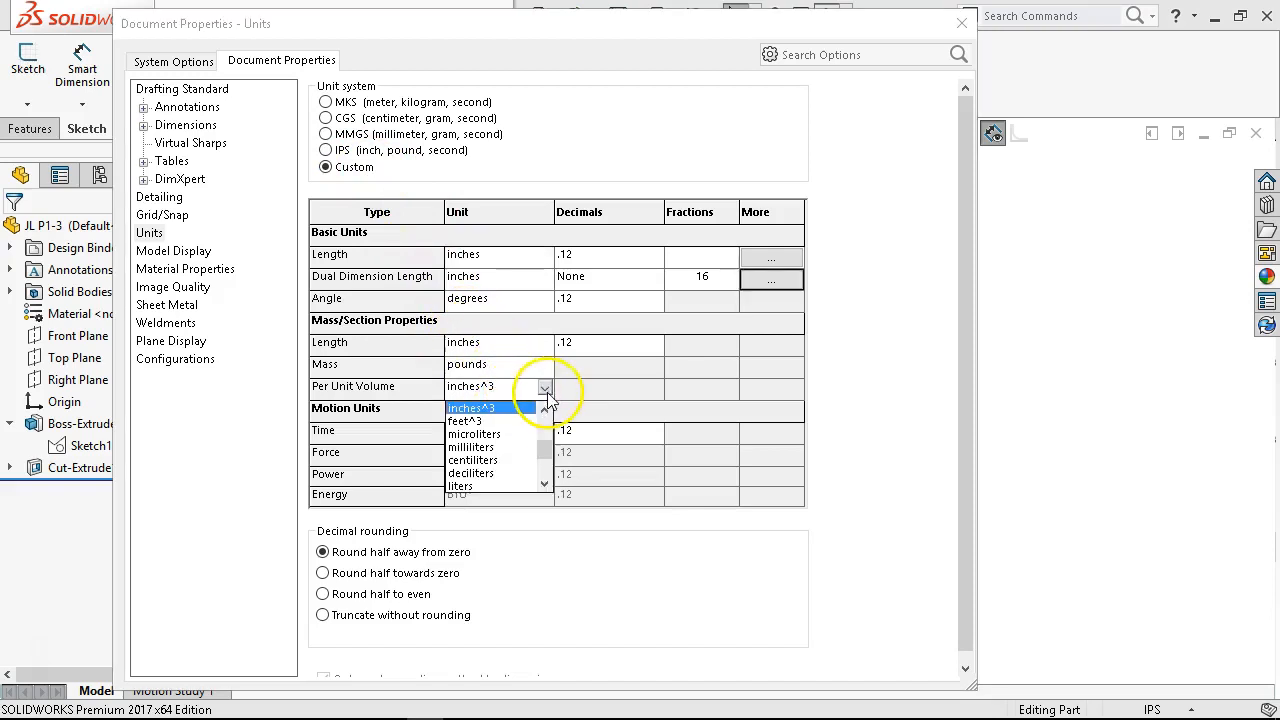
pyautogui.scroll(2, 543, 432)
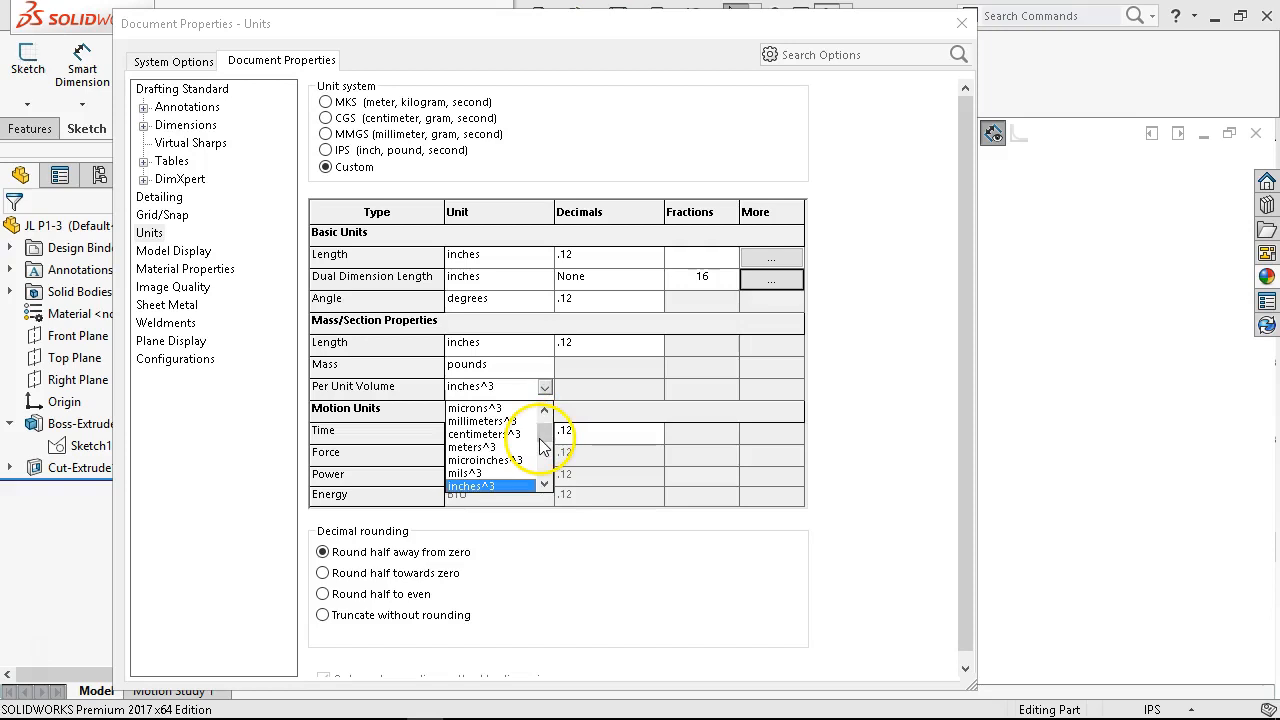
pyautogui.moveTo(543, 440); pyautogui.dragTo(543, 463)
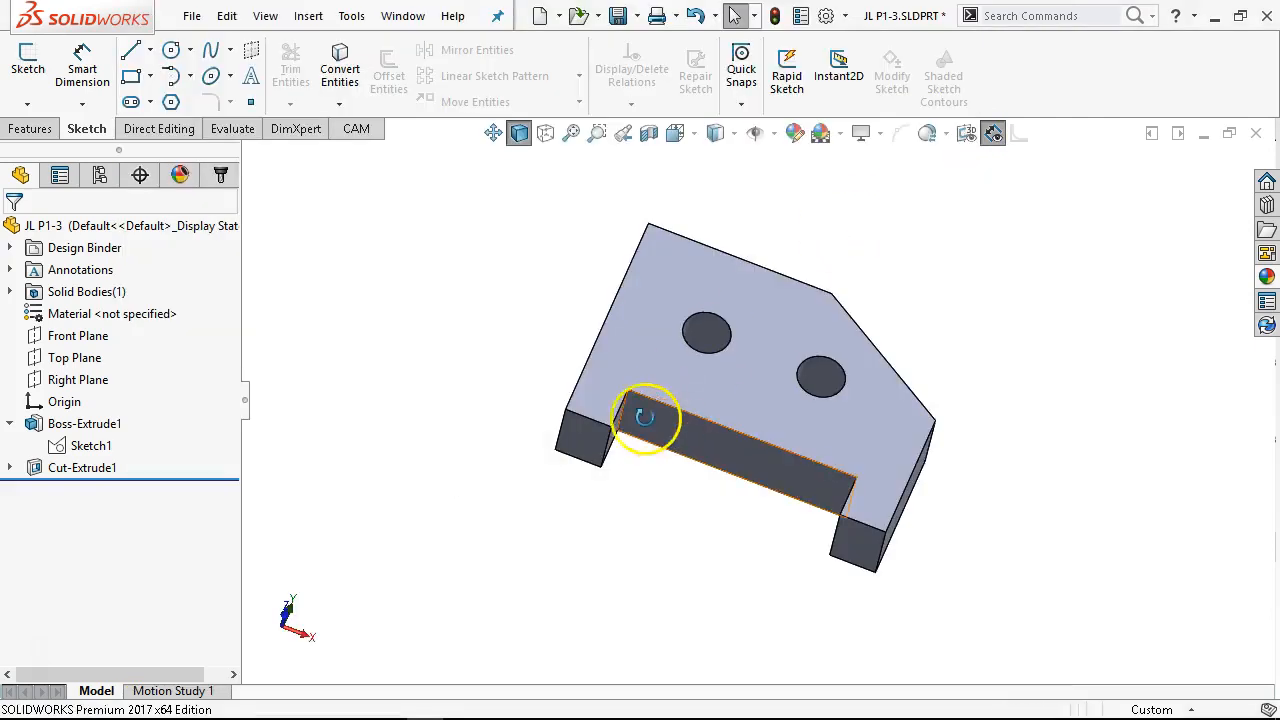
# Turn on Instant3D and pull the plate's top face upward to a thickness of about 2.20 inches.
pyautogui.moveTo(651, 417); pyautogui.dragTo(646, 415, button='middle')
pyautogui.scroll(-2, 831, 243)
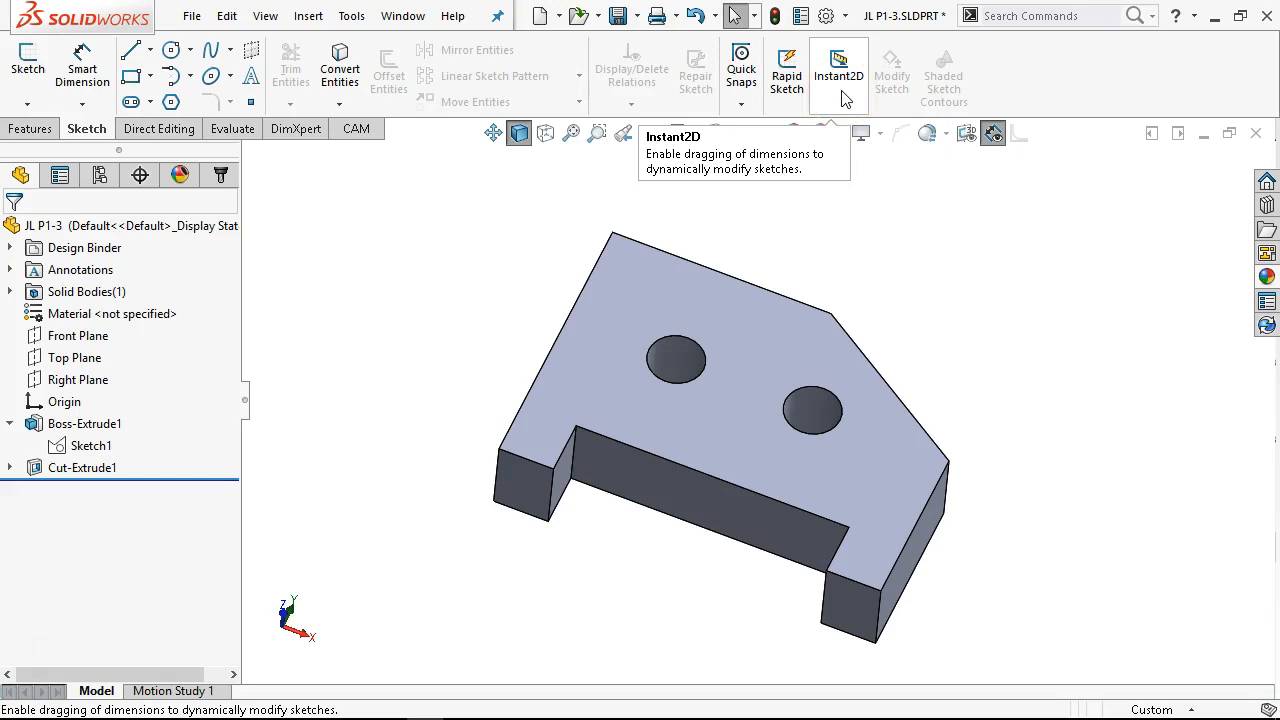
pyautogui.click(28, 128)
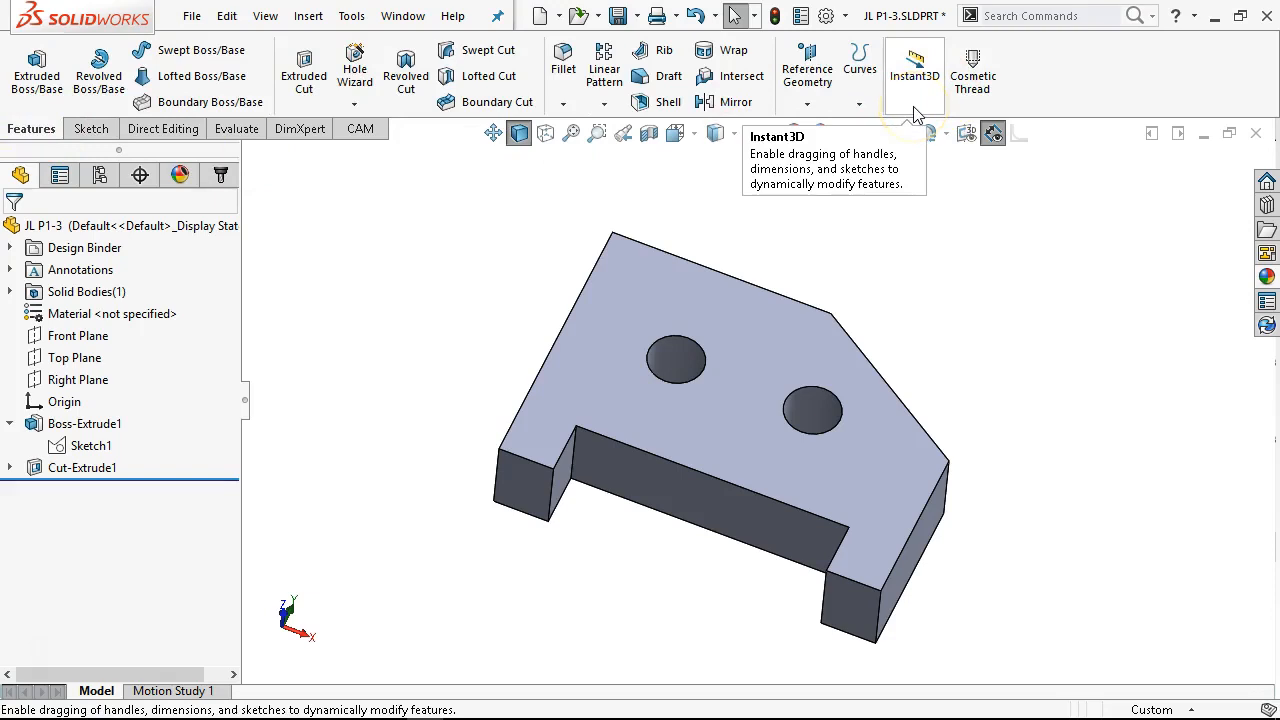
pyautogui.click(743, 334)
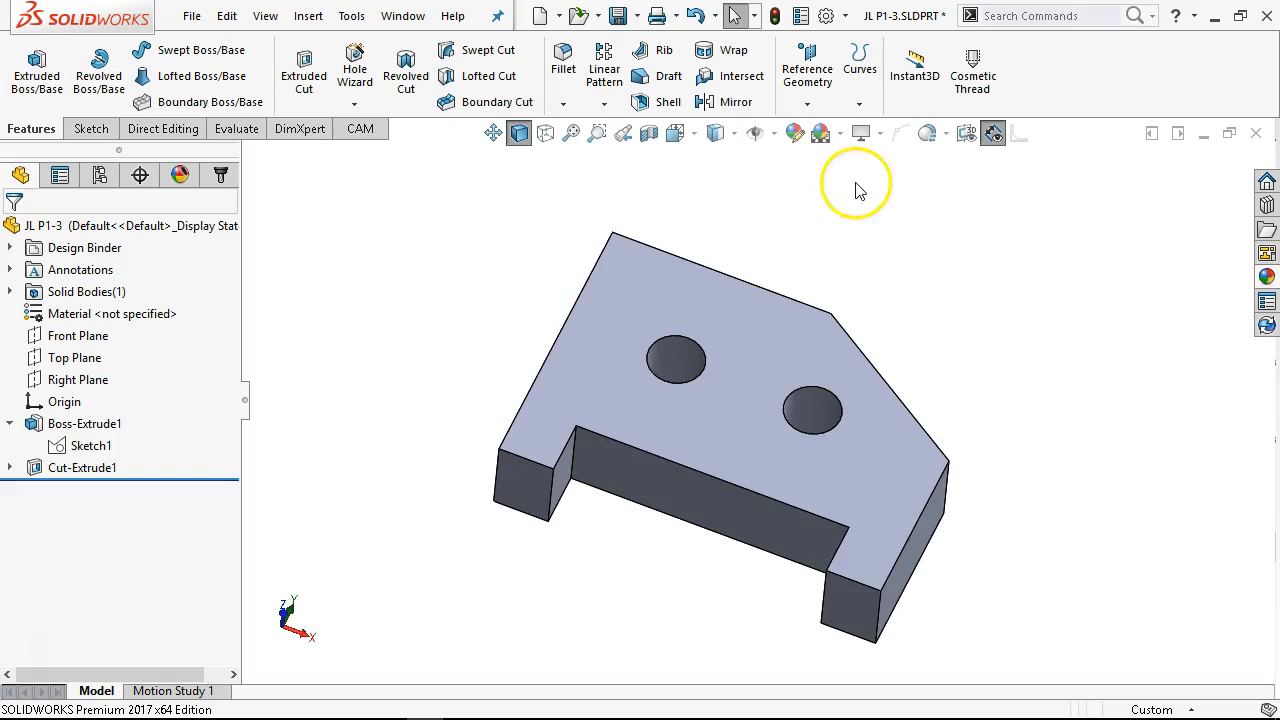
pyautogui.click(905, 80)
pyautogui.click(714, 363)
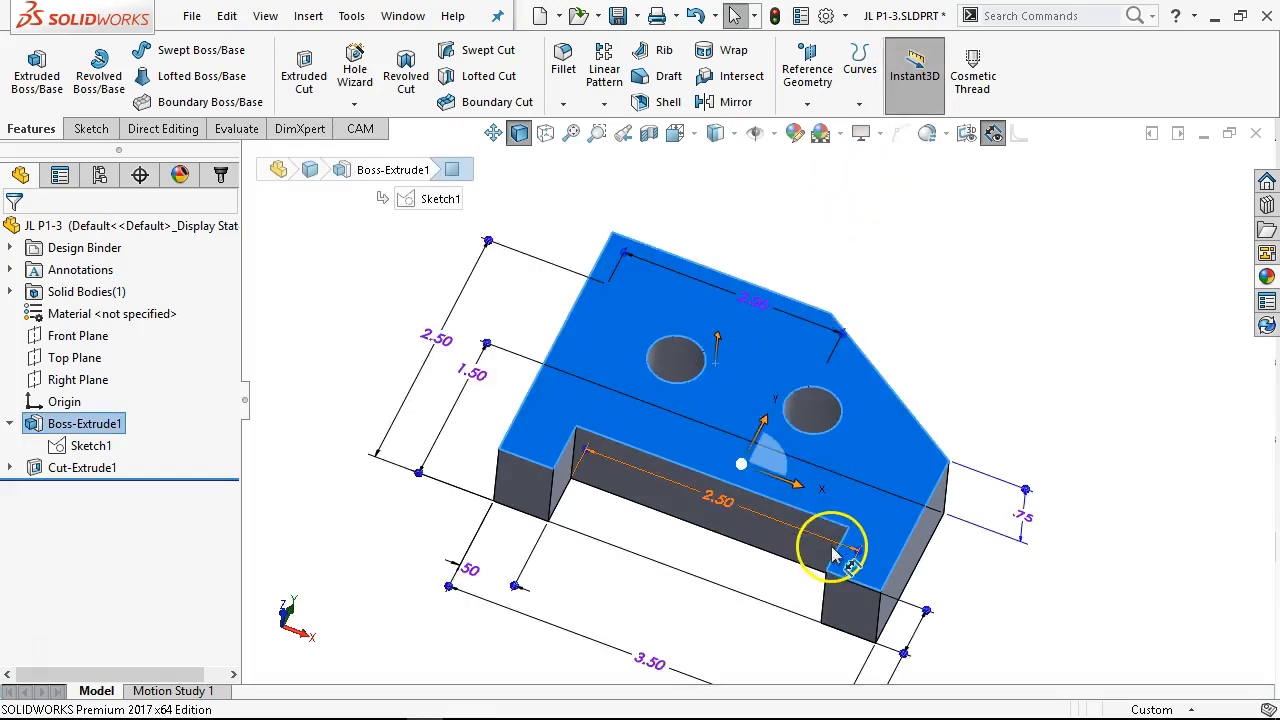
pyautogui.moveTo(891, 280); pyautogui.dragTo(846, 223, button='middle')
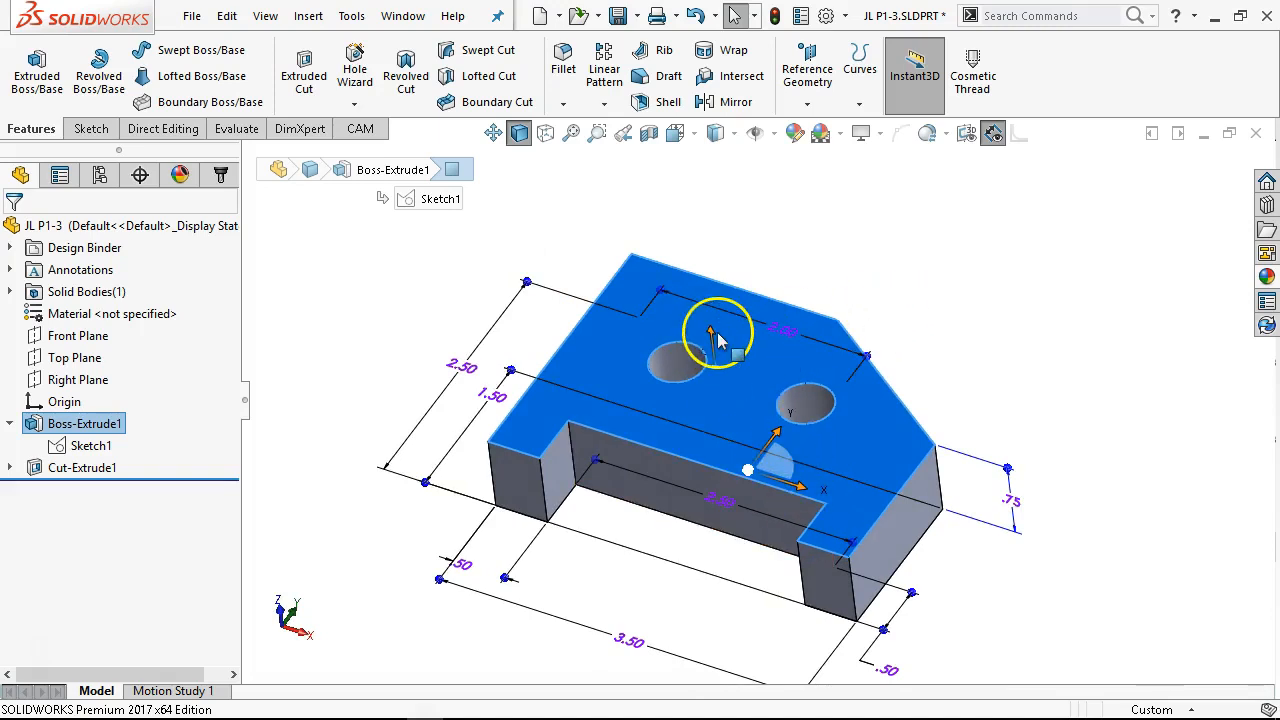
pyautogui.moveTo(713, 332); pyautogui.dragTo(736, 224)
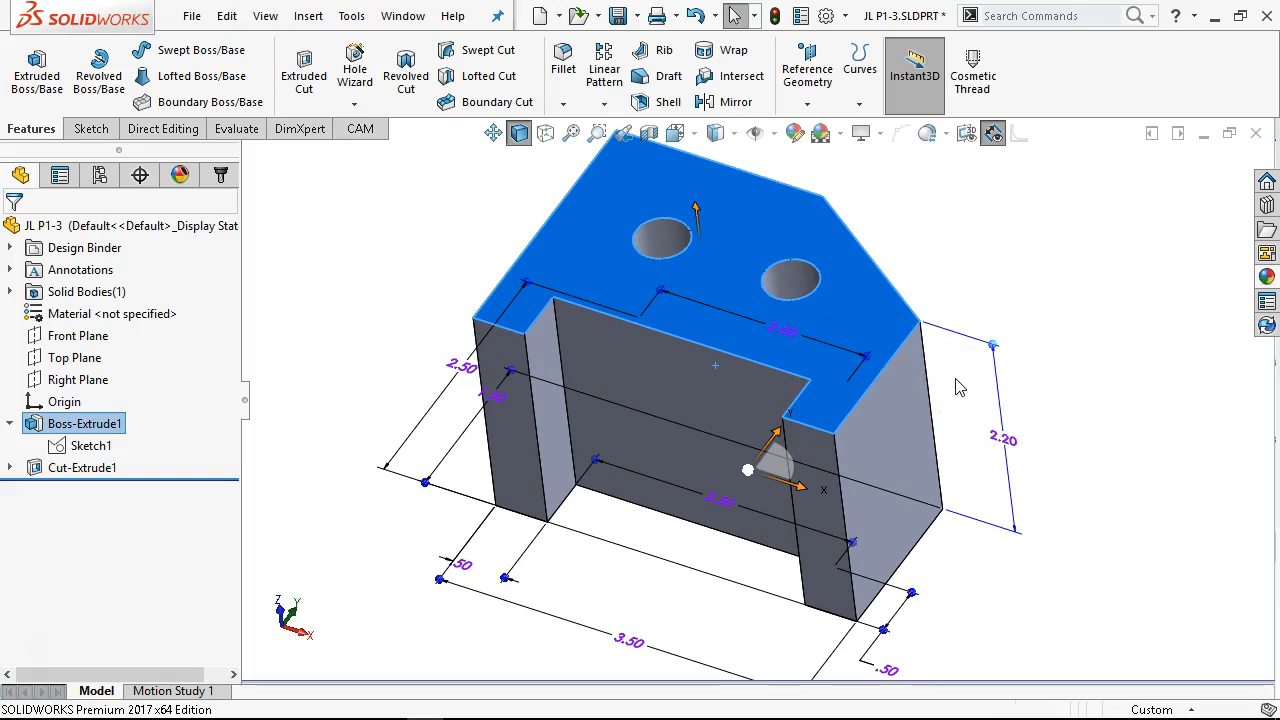
pyautogui.moveTo(891, 271); pyautogui.dragTo(911, 250, button='middle')
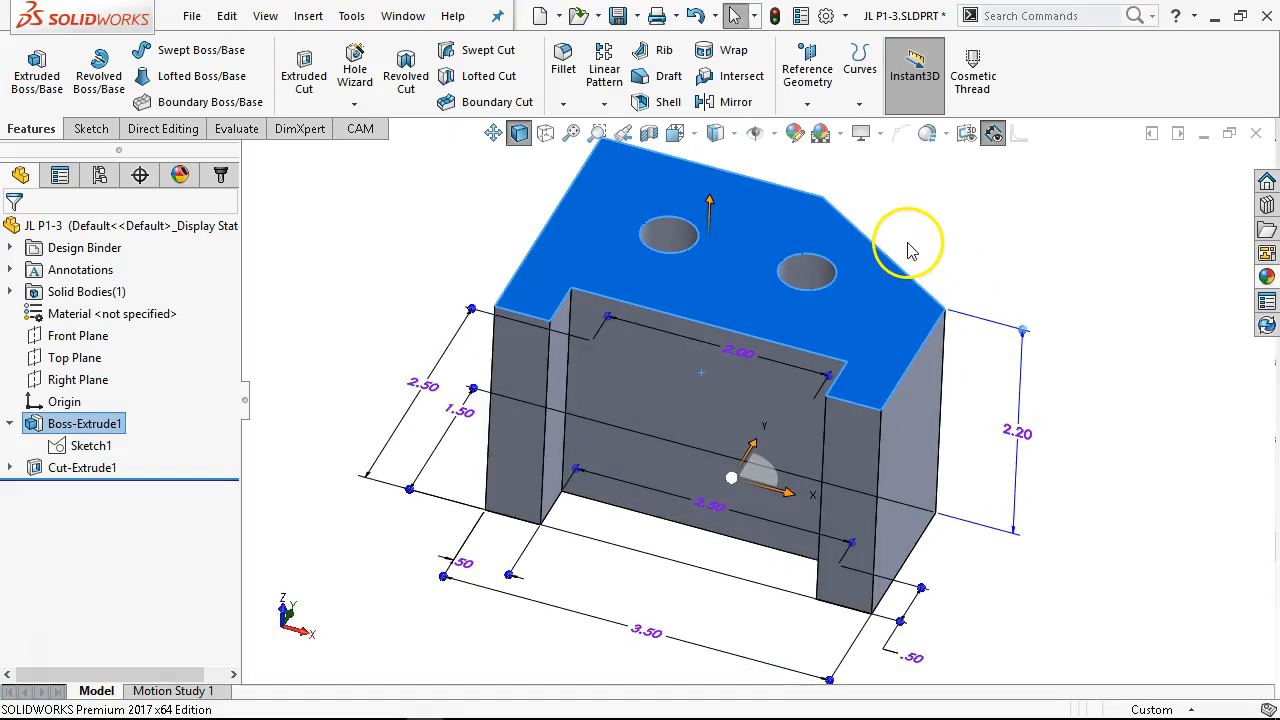
# Turn off Instant3D and undo the last thickness change of the plate.
pyautogui.click(914, 72)
pyautogui.hotkey('ctrl', 'z')
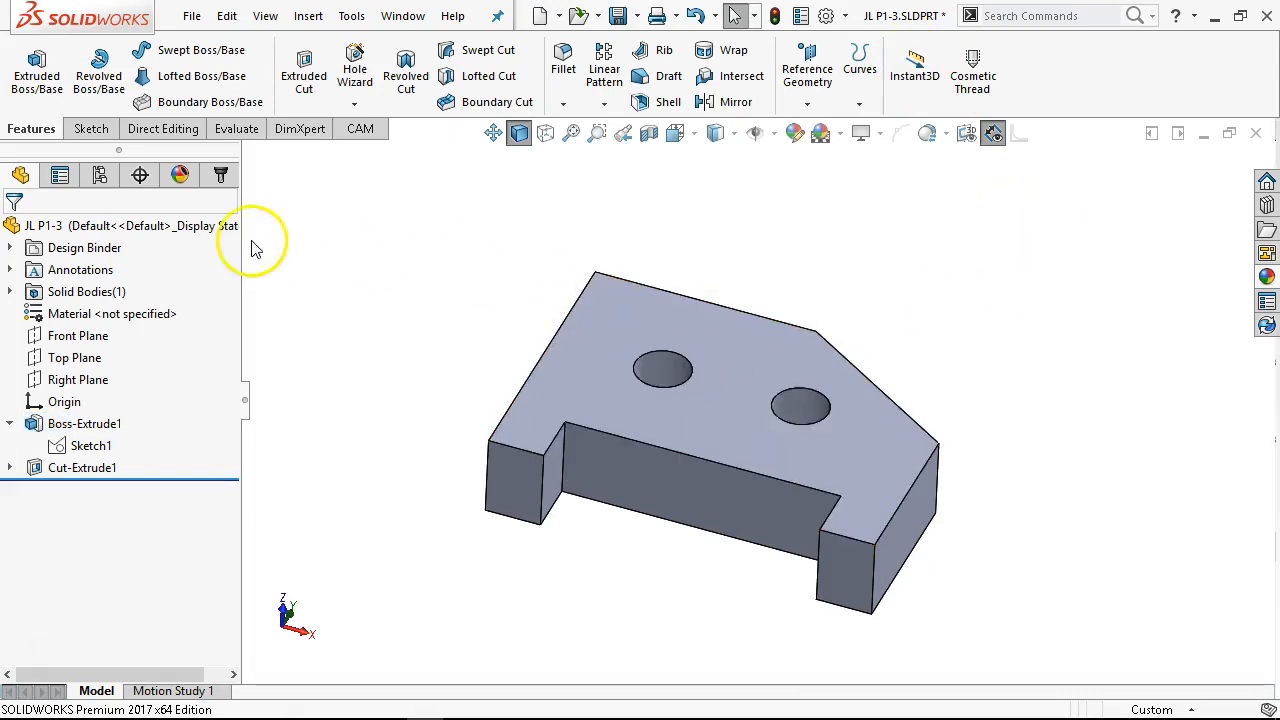
pyautogui.moveTo(452, 222); pyautogui.dragTo(436, 190, button='middle')
# Bring up the DimXpert tools and examine the dimensions of the plate's two-hole cut.
pyautogui.click(299, 131)
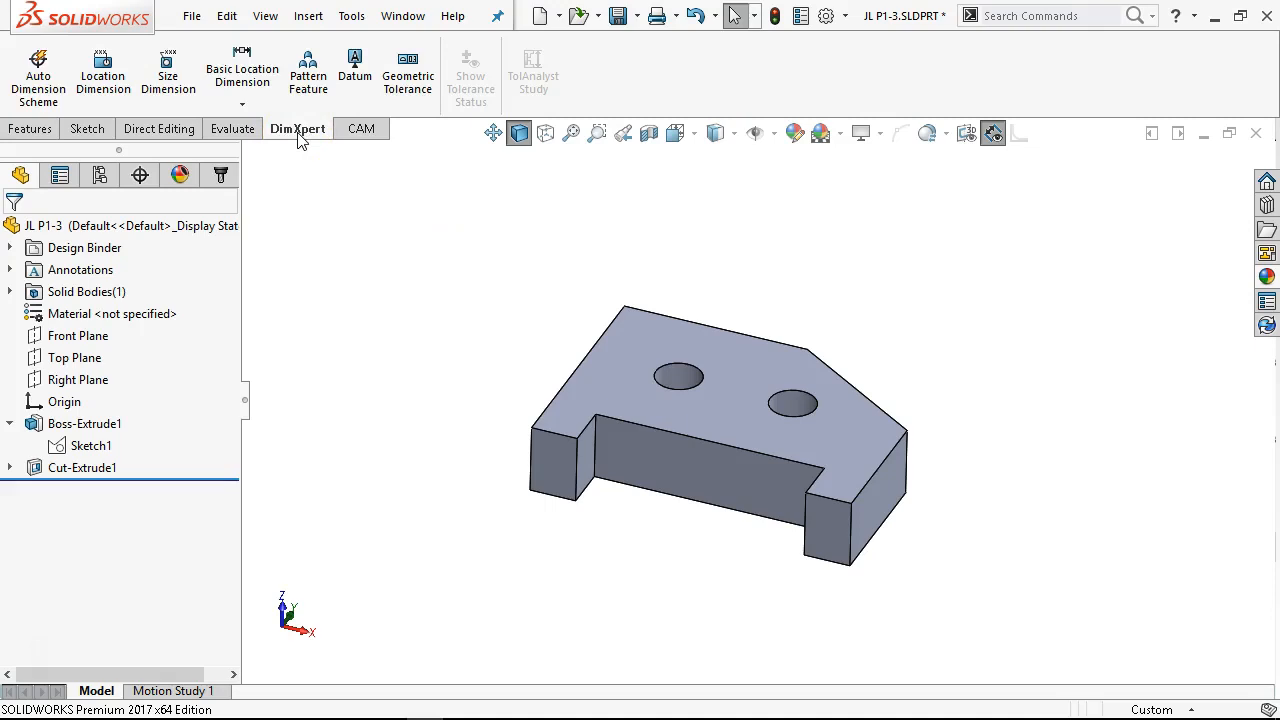
pyautogui.scroll(-2, 861, 446)
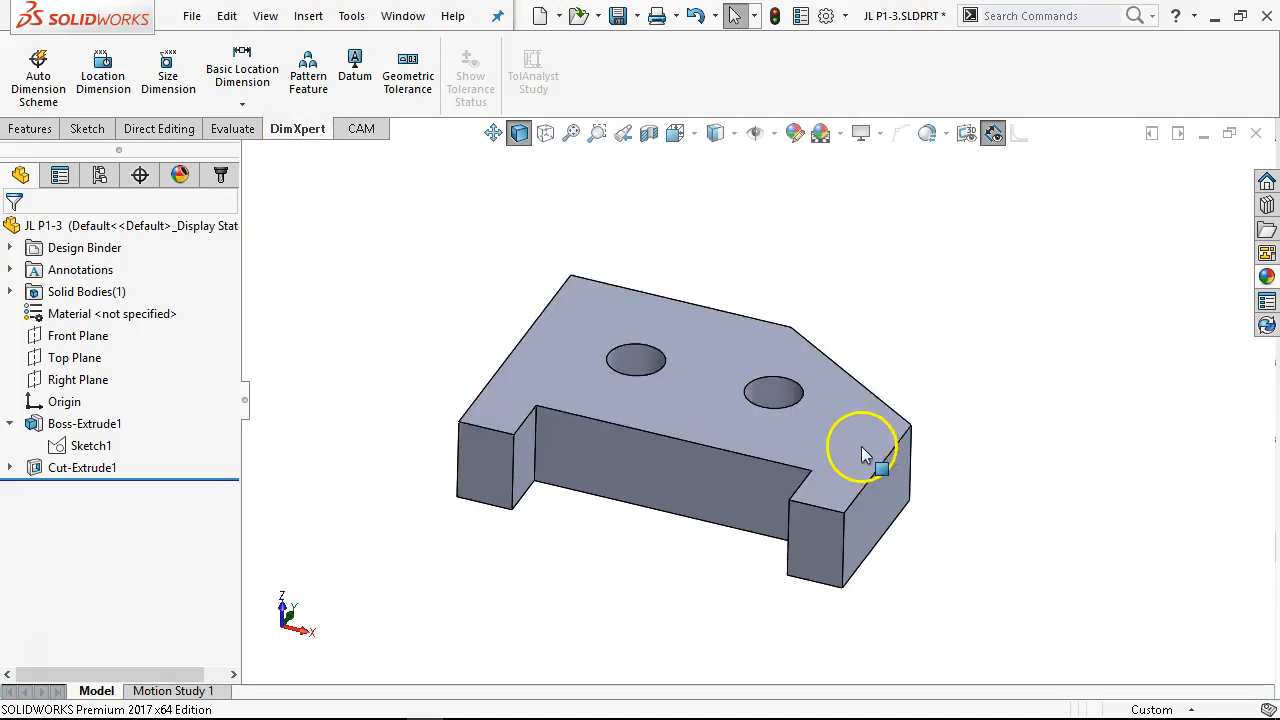
pyautogui.moveTo(551, 531); pyautogui.dragTo(557, 560, button='middle')
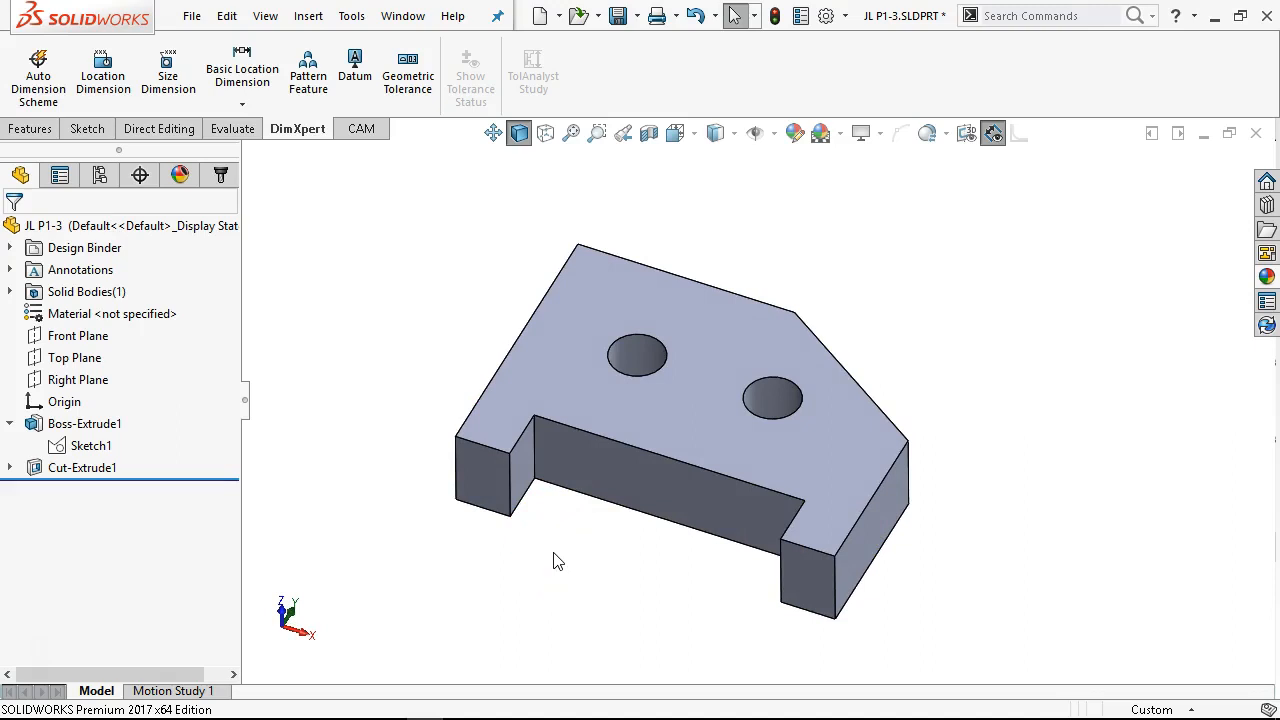
pyautogui.click(628, 396)
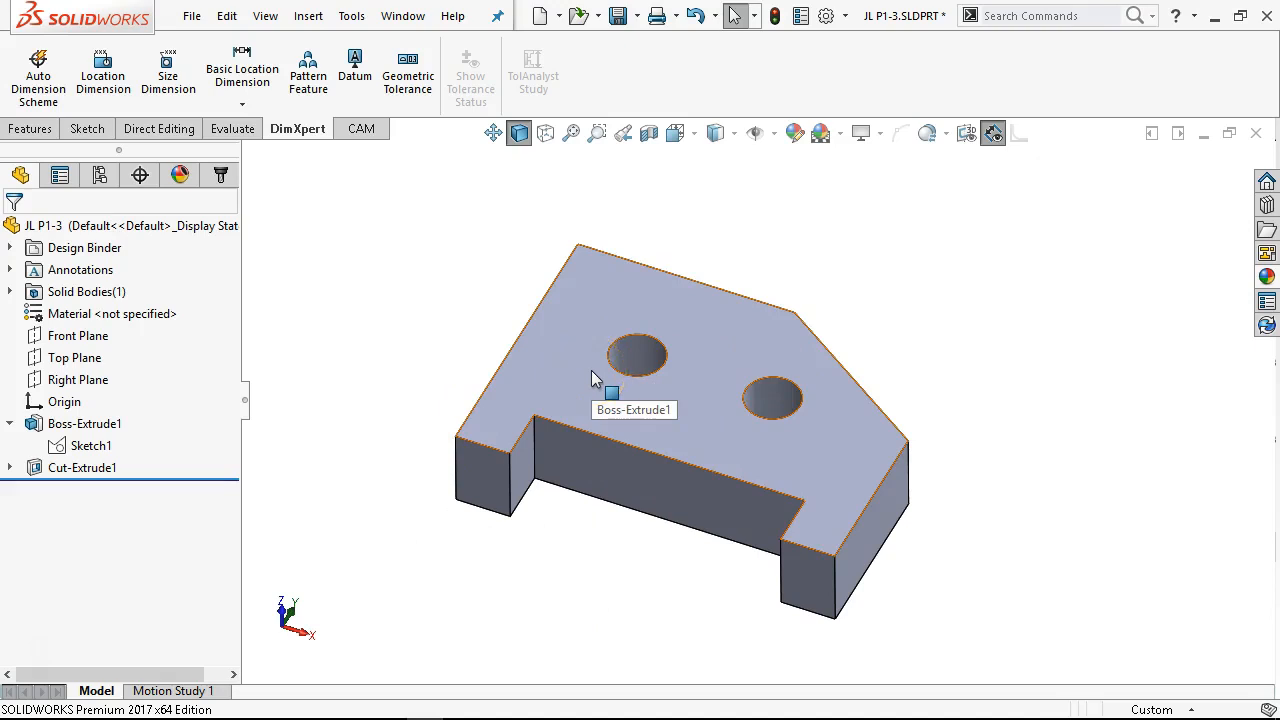
pyautogui.click(102, 494)
pyautogui.click(68, 450)
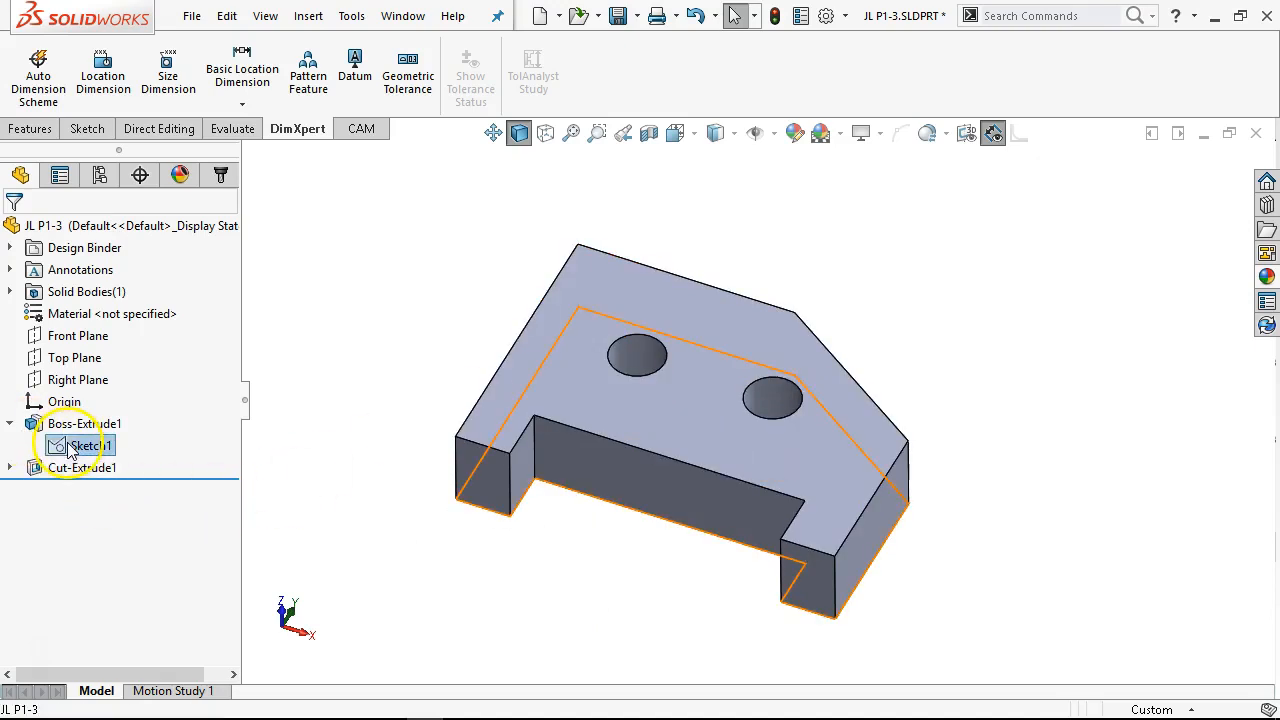
pyautogui.click(40, 468)
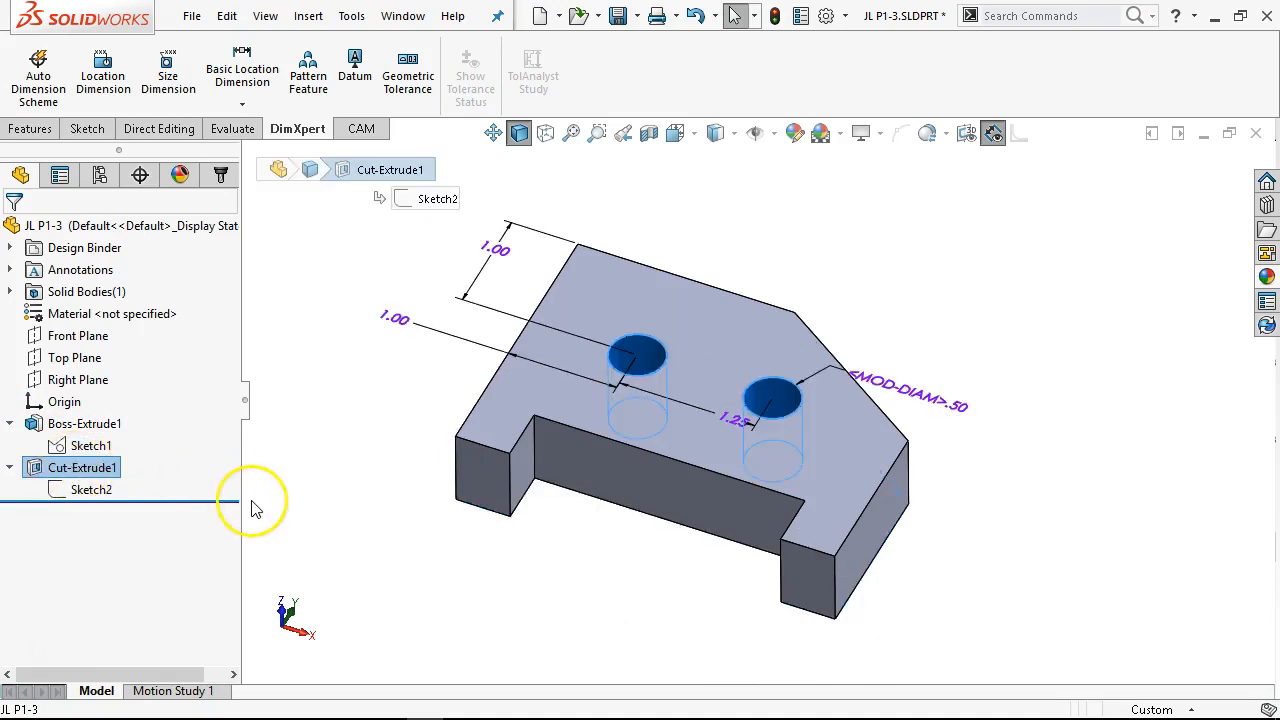
pyautogui.click(386, 321)
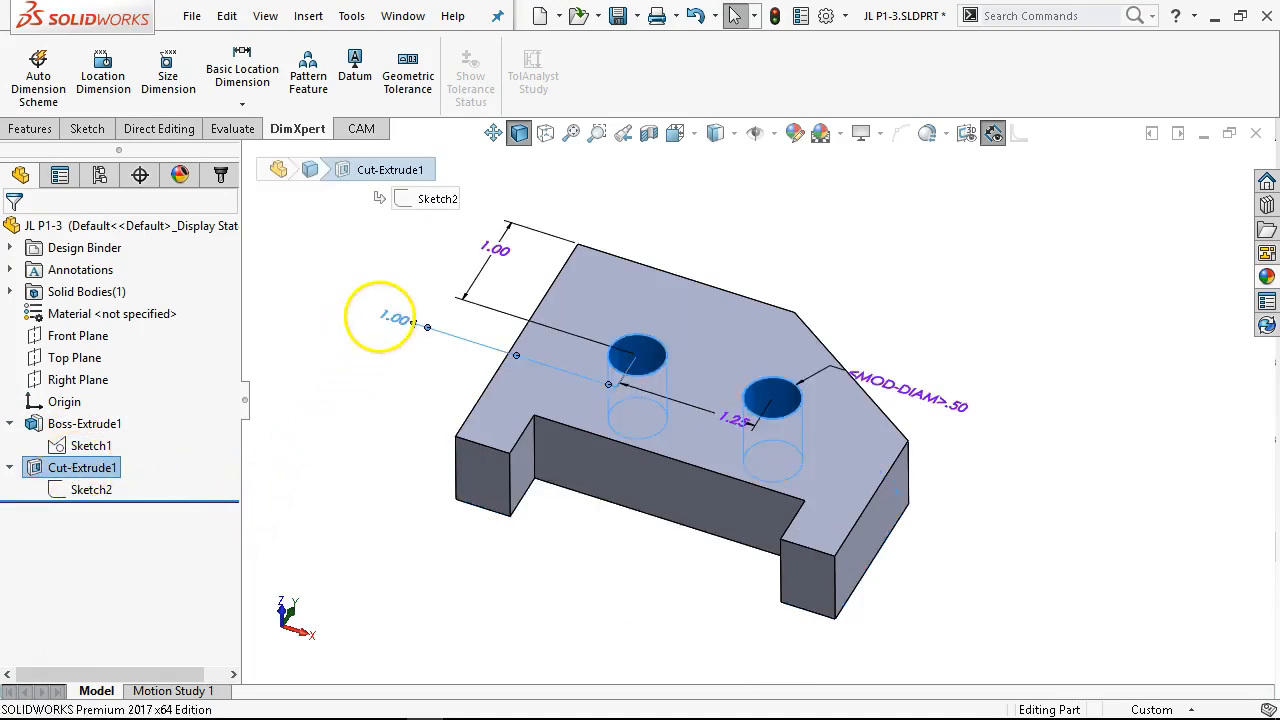
pyautogui.click(372, 360)
pyautogui.scroll(3, 471, 291)
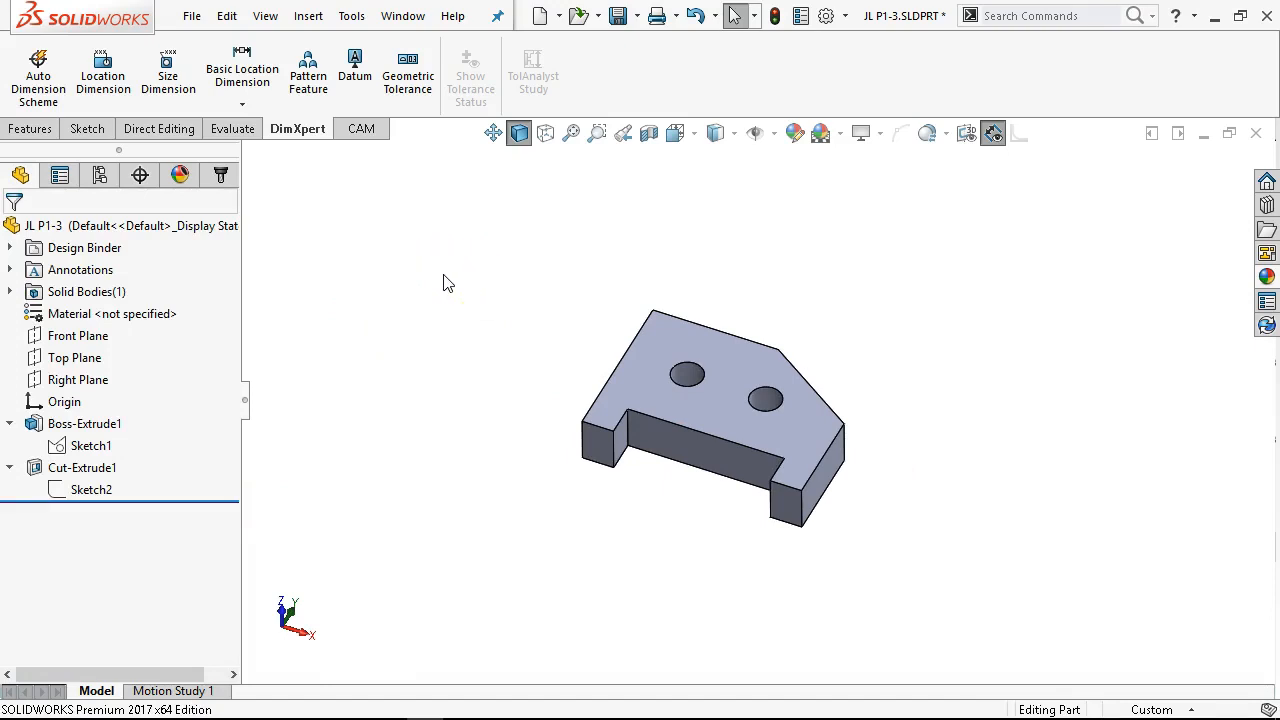
pyautogui.click(596, 300)
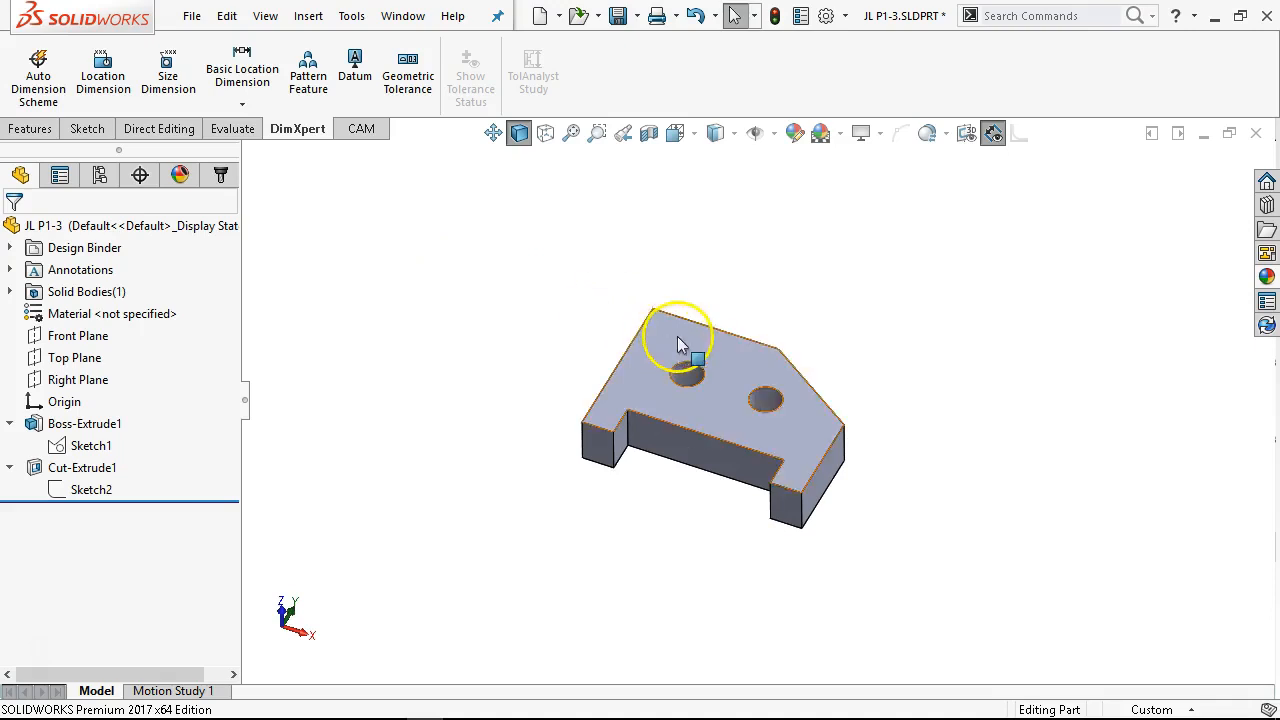
# Add a DimXpert size dimension for the overall width between the plate's two opposite end faces, placed in front of the notch.
pyautogui.scroll(-2, 680, 340)
pyautogui.click(107, 76)
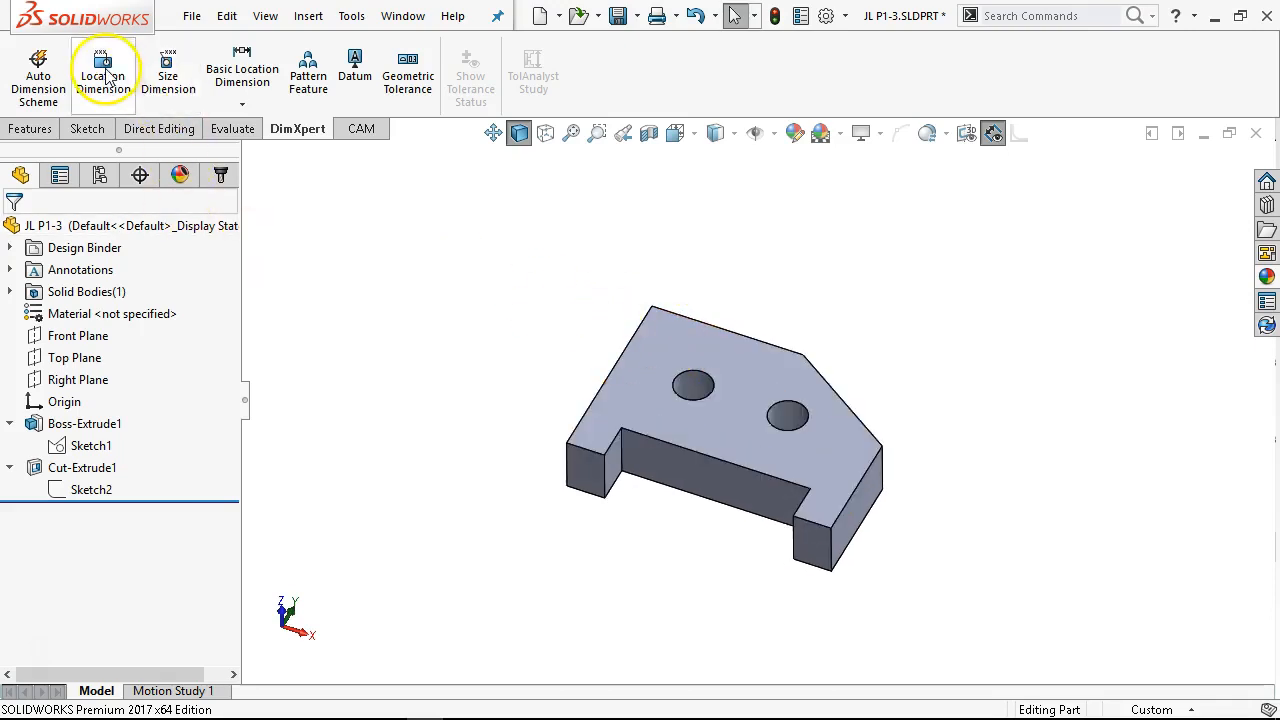
pyautogui.click(168, 72)
pyautogui.moveTo(506, 485); pyautogui.dragTo(580, 405, button='middle')
pyautogui.click(655, 418)
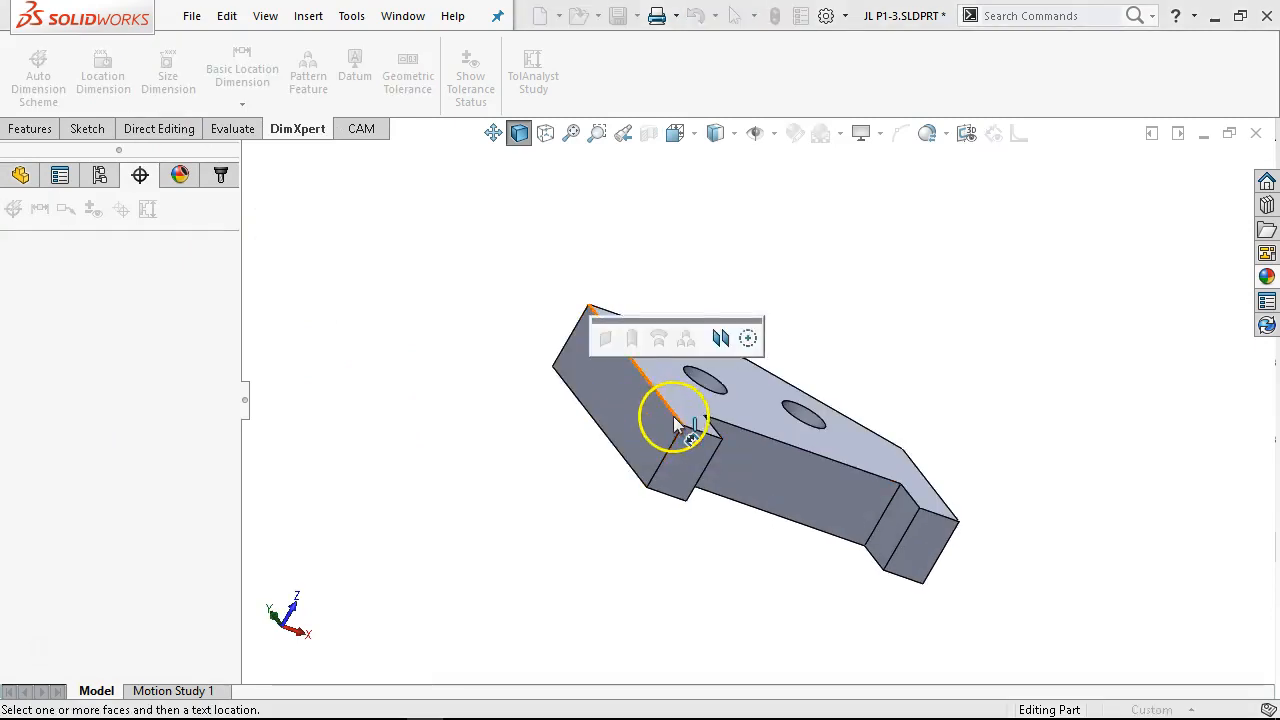
pyautogui.click(719, 339)
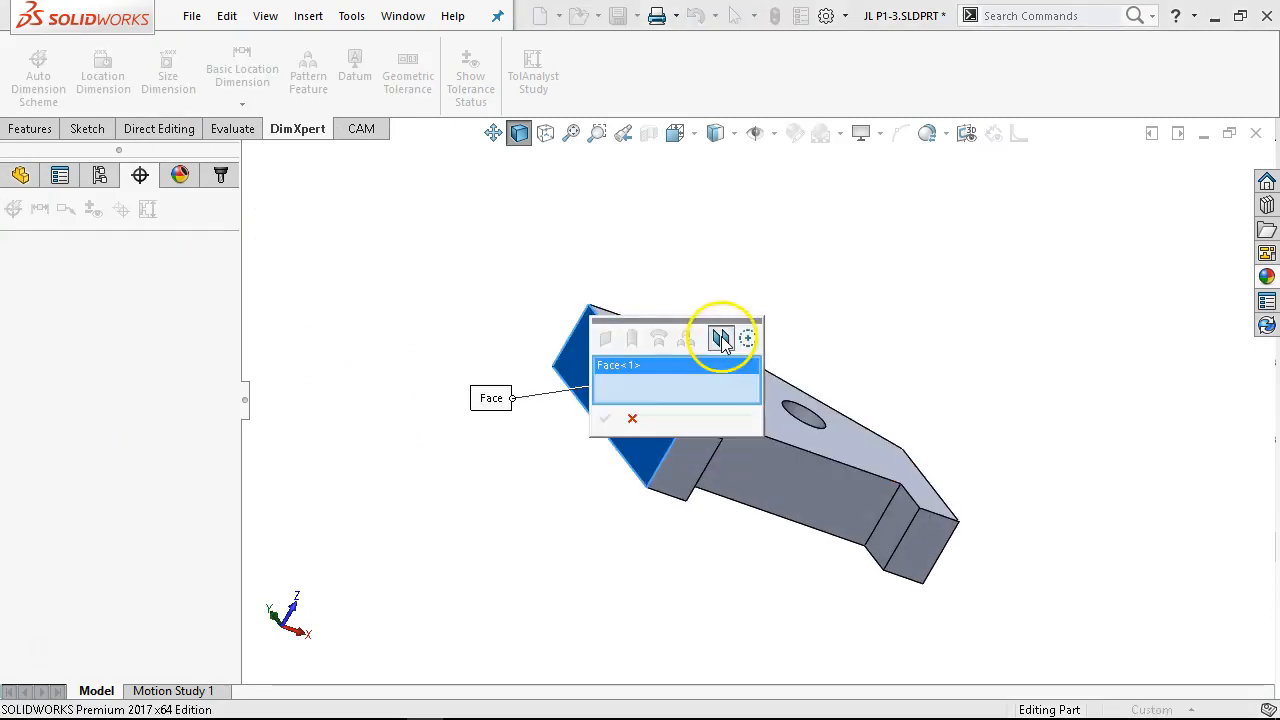
pyautogui.moveTo(957, 363); pyautogui.dragTo(868, 505, button='middle')
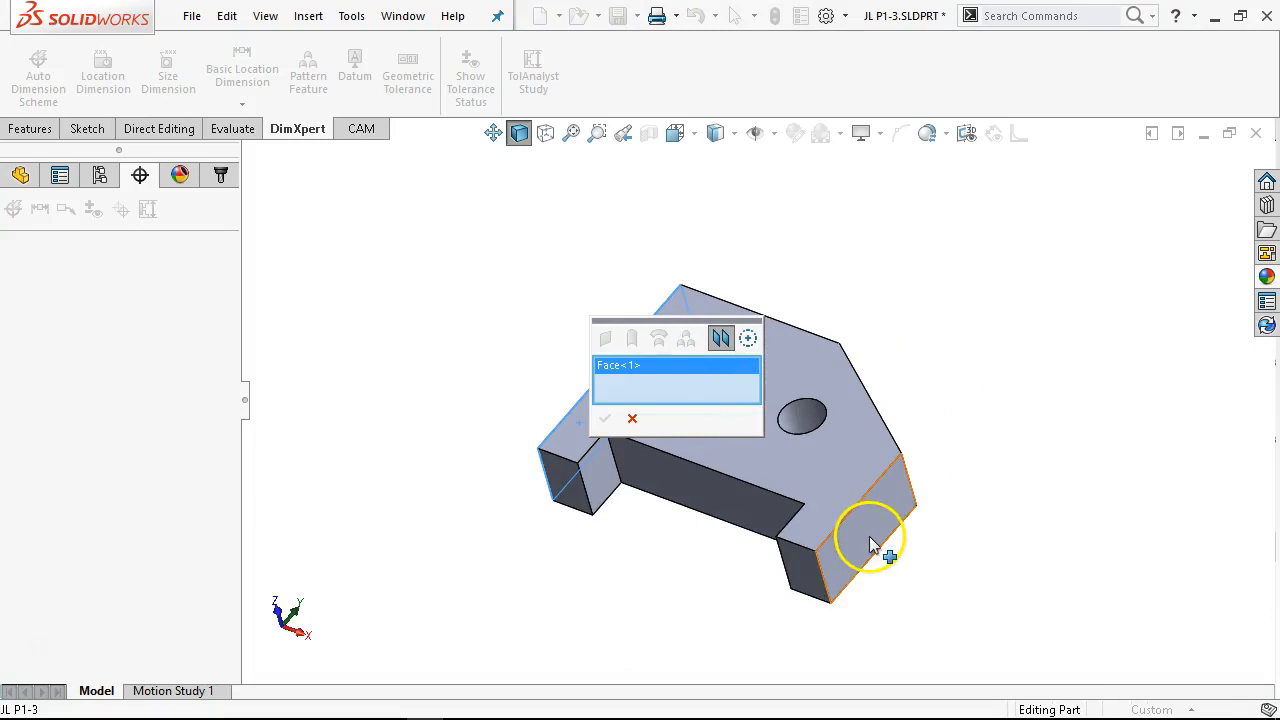
pyautogui.click(869, 536)
pyautogui.click(604, 420)
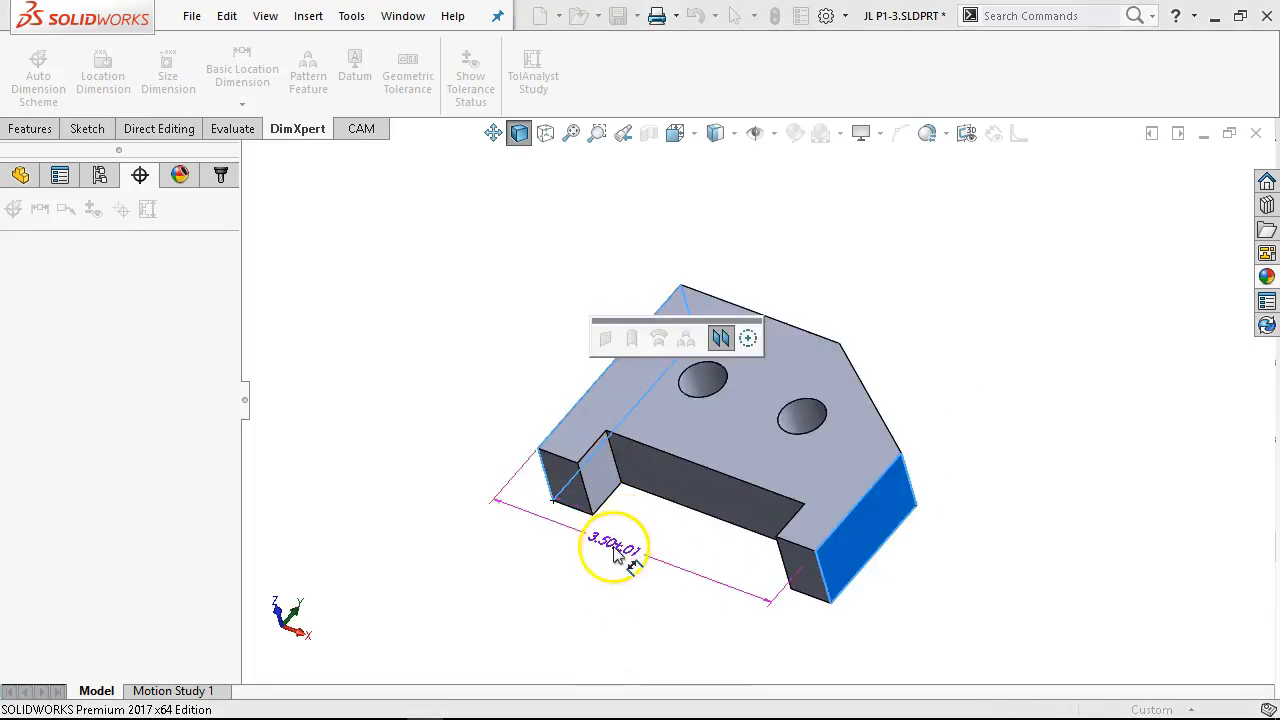
pyautogui.click(598, 553)
pyautogui.moveTo(537, 605); pyautogui.dragTo(557, 614, button='middle')
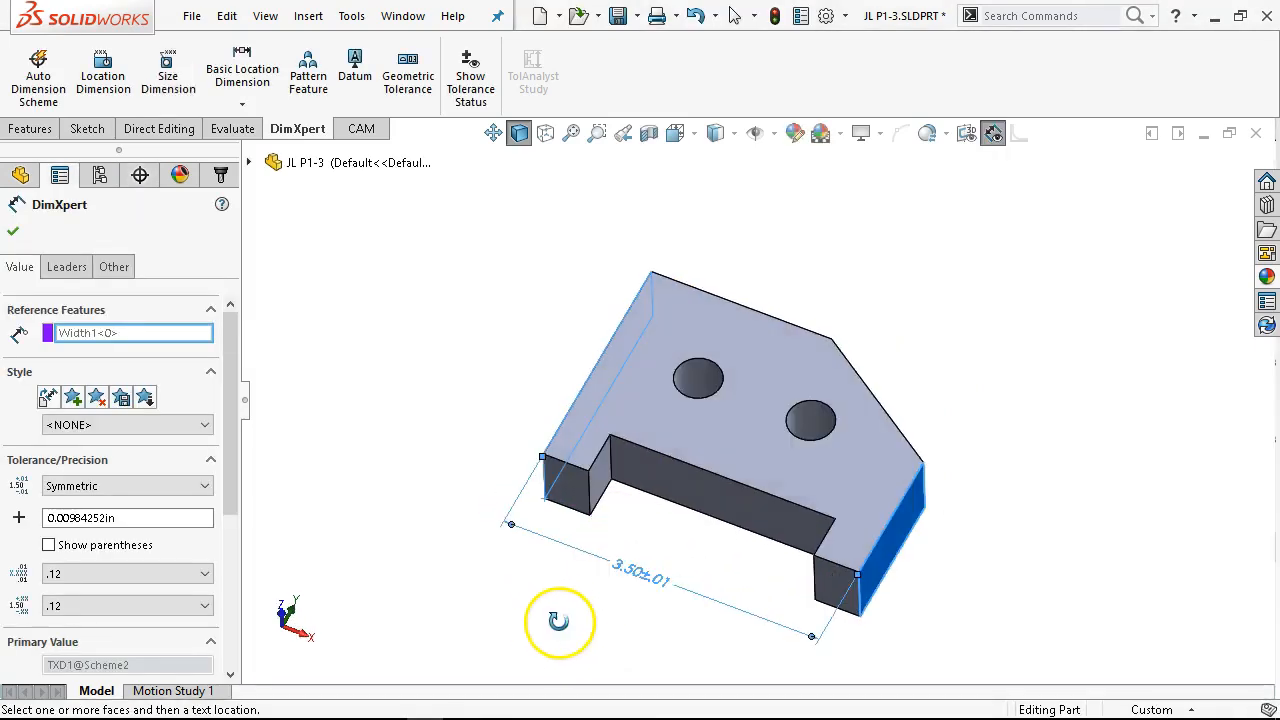
pyautogui.rightClick(889, 233)
pyautogui.click(930, 293)
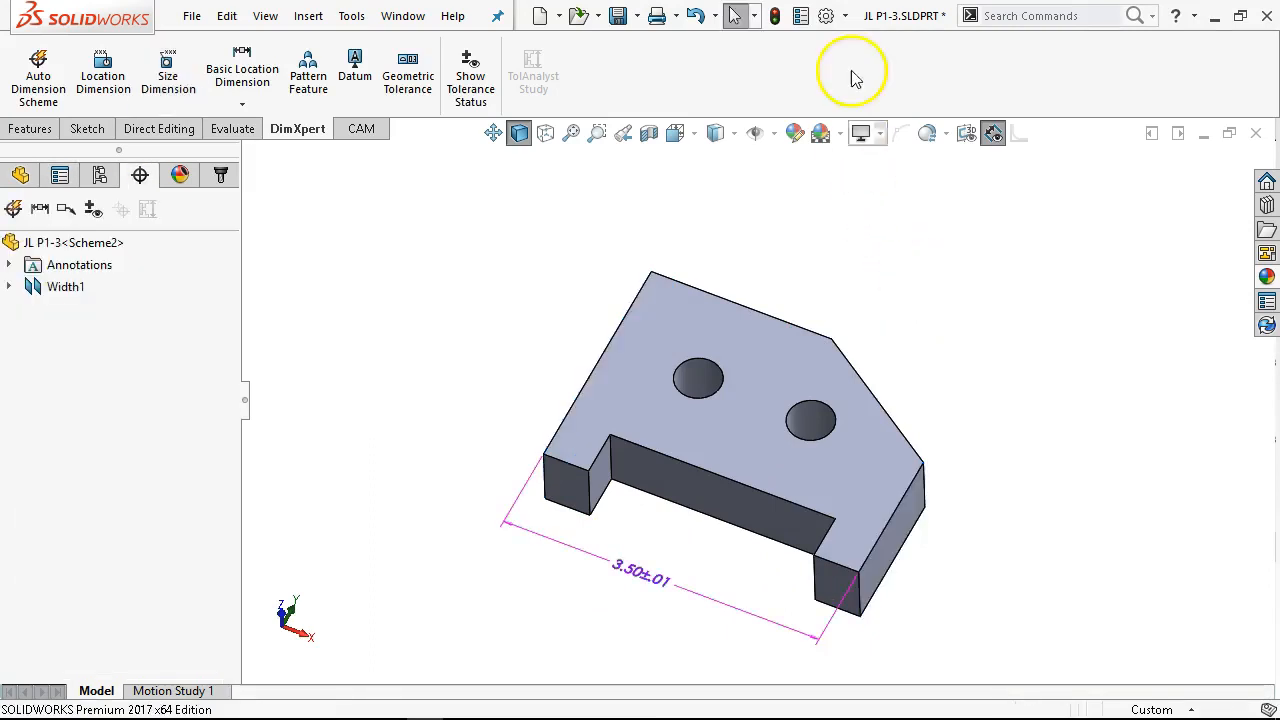
# Review the DimXpert size and location dimension tolerances and the units in the document properties.
pyautogui.click(826, 16)
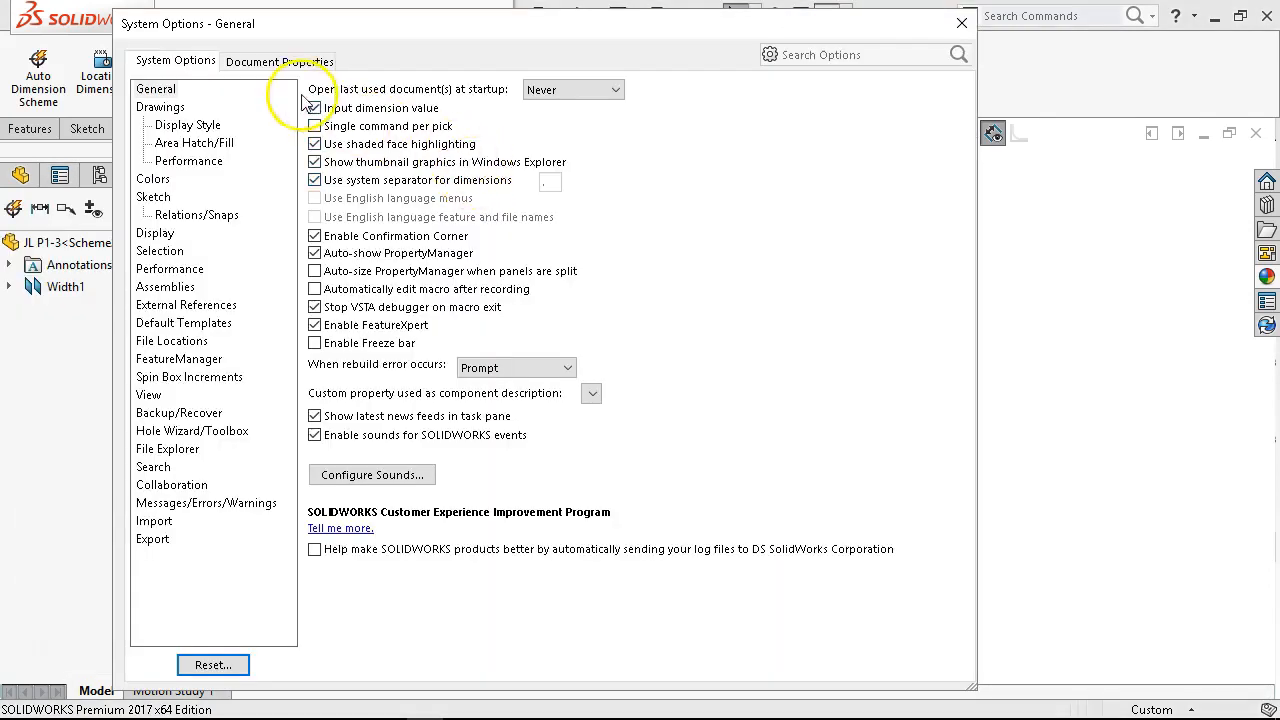
pyautogui.click(300, 61)
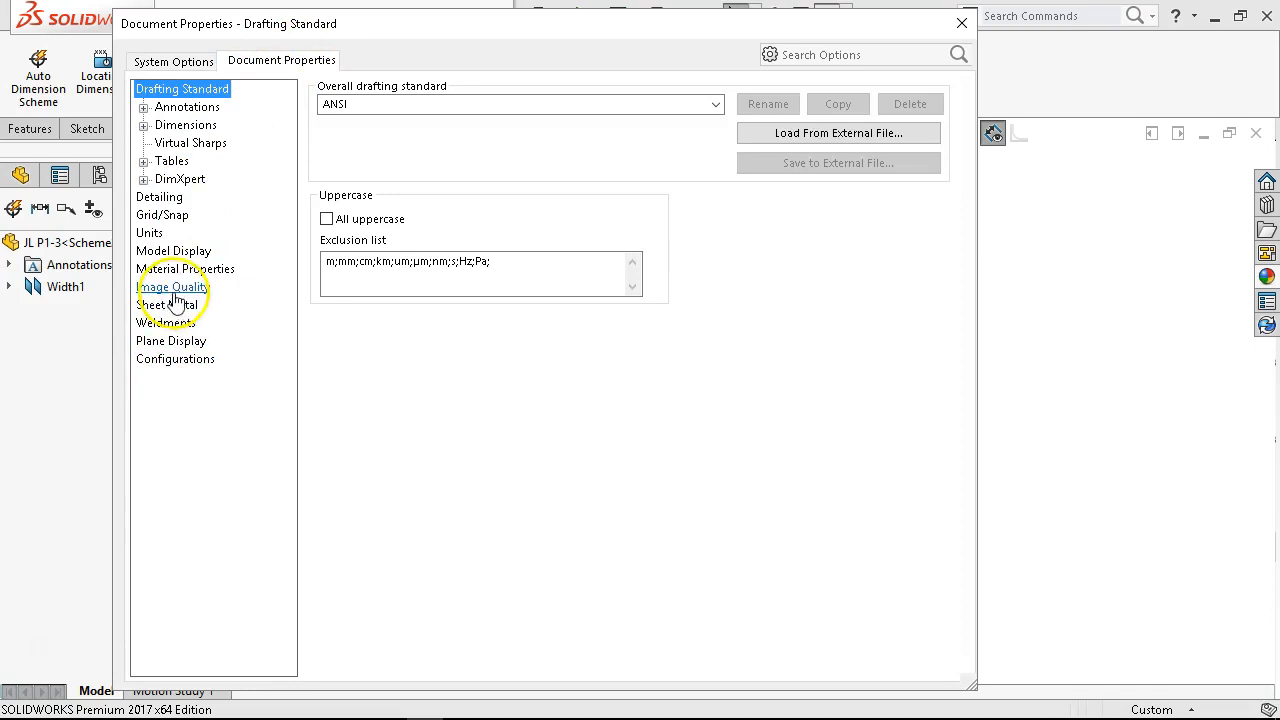
pyautogui.click(157, 182)
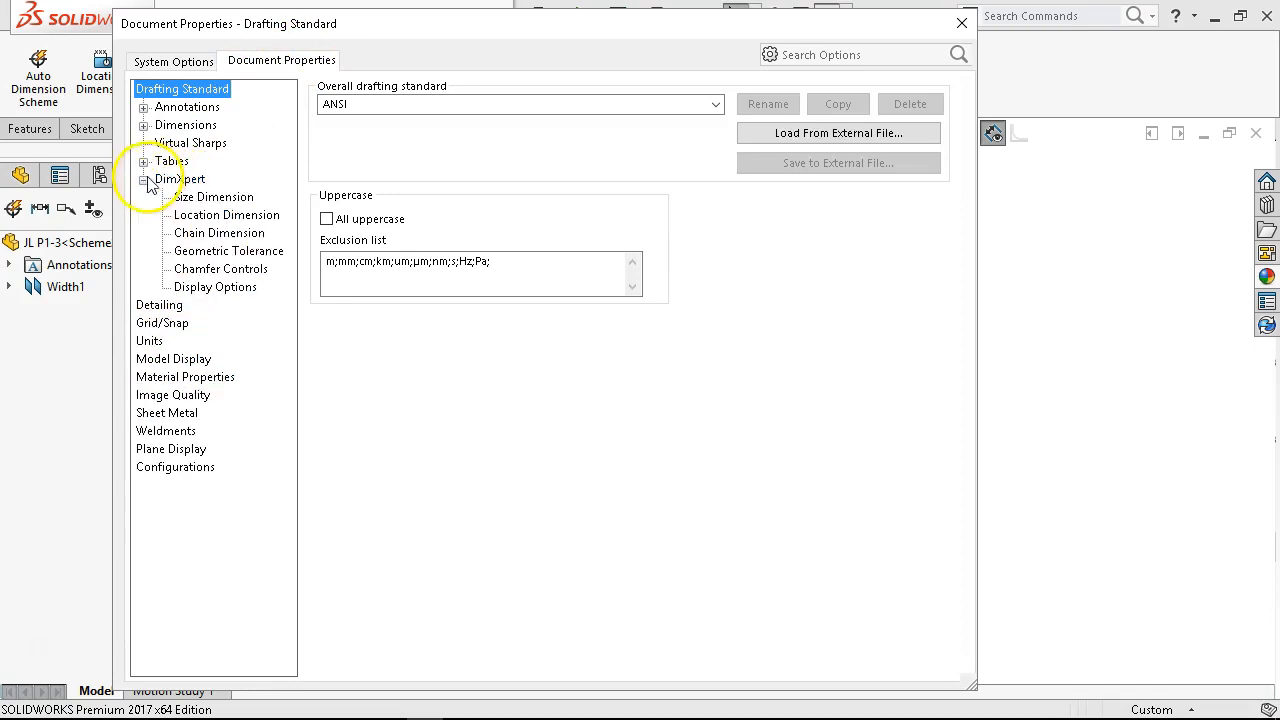
pyautogui.click(208, 198)
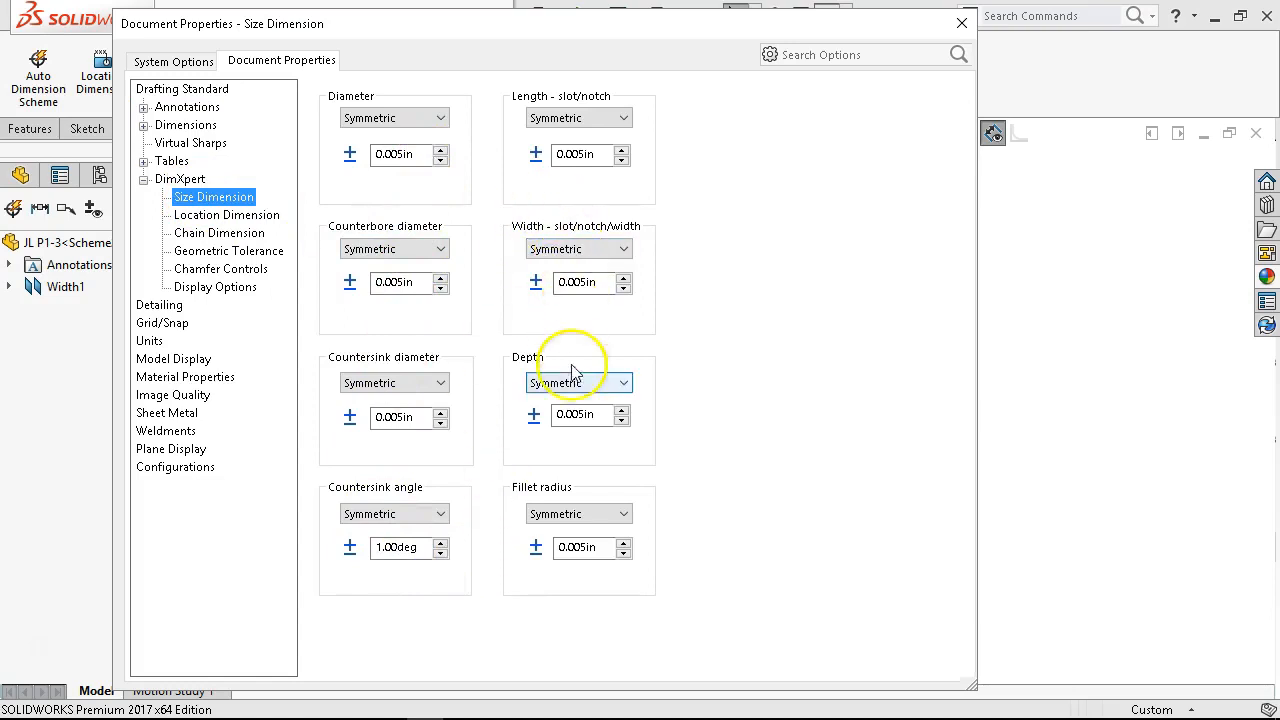
pyautogui.click(205, 215)
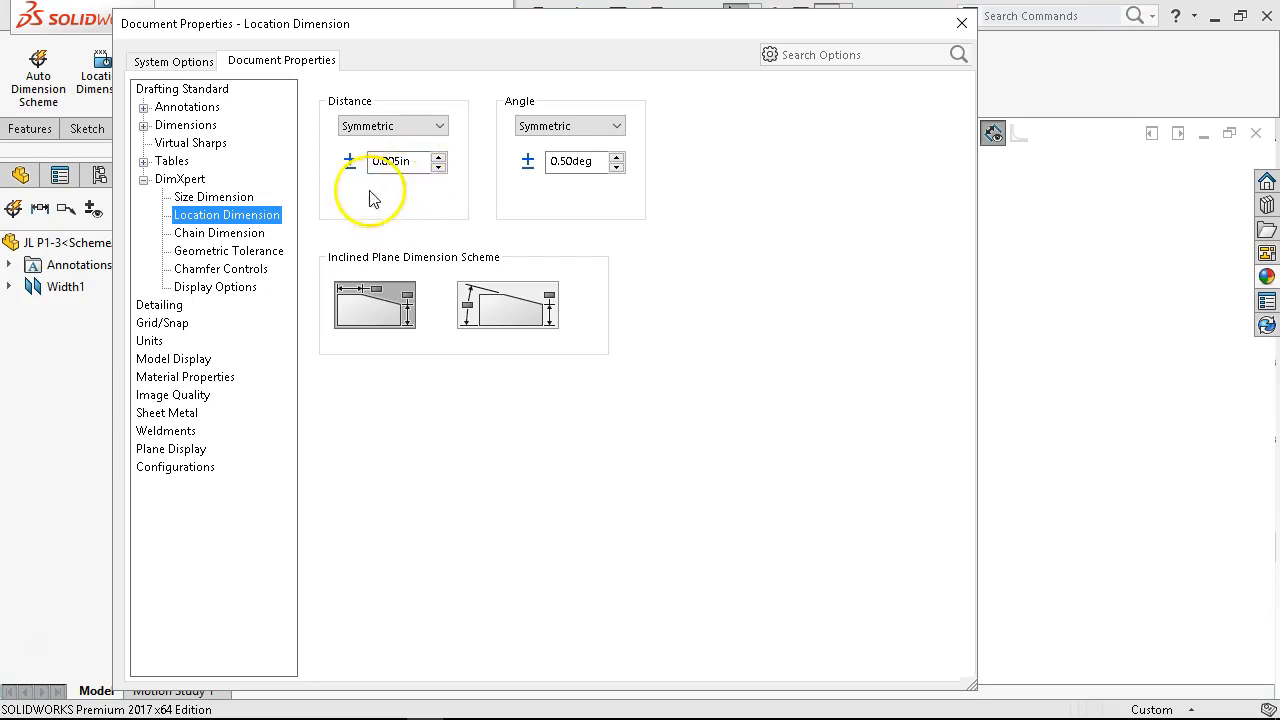
pyautogui.click(150, 341)
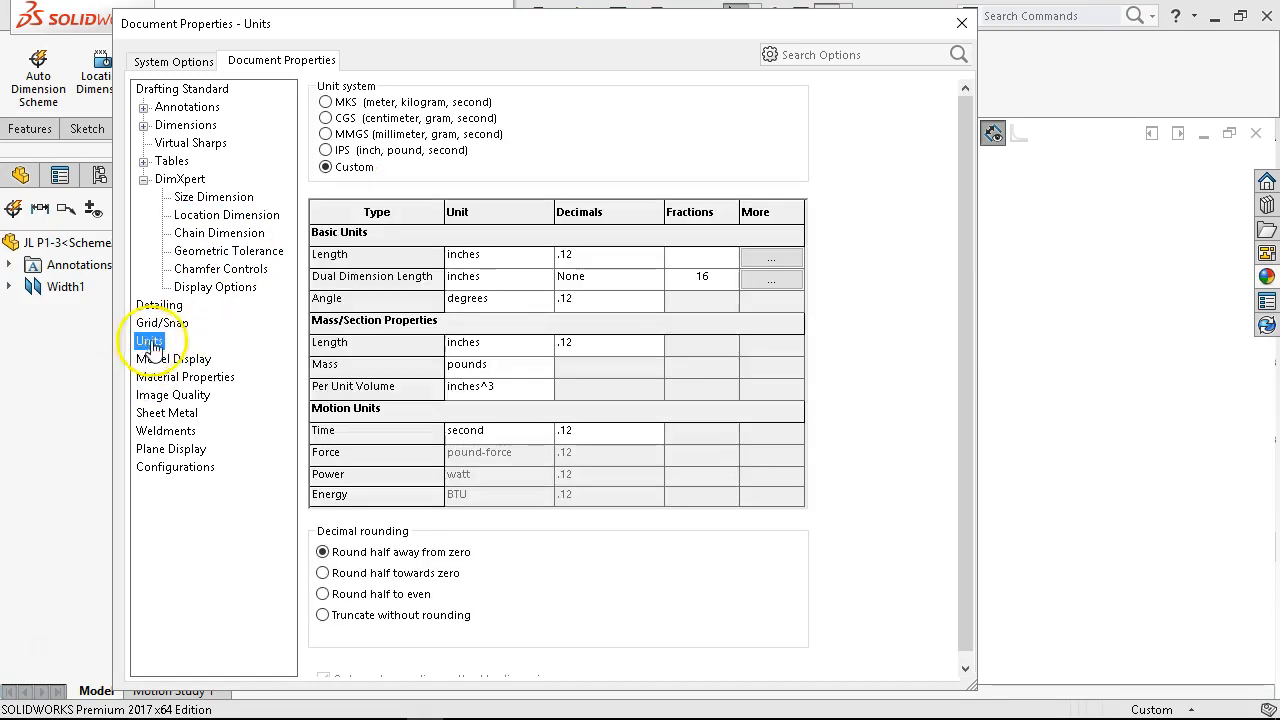
# Set the document's basic length units to three decimal places (.123) and accept the document properties.
pyautogui.moveTo(558, 28); pyautogui.dragTo(557, 626)
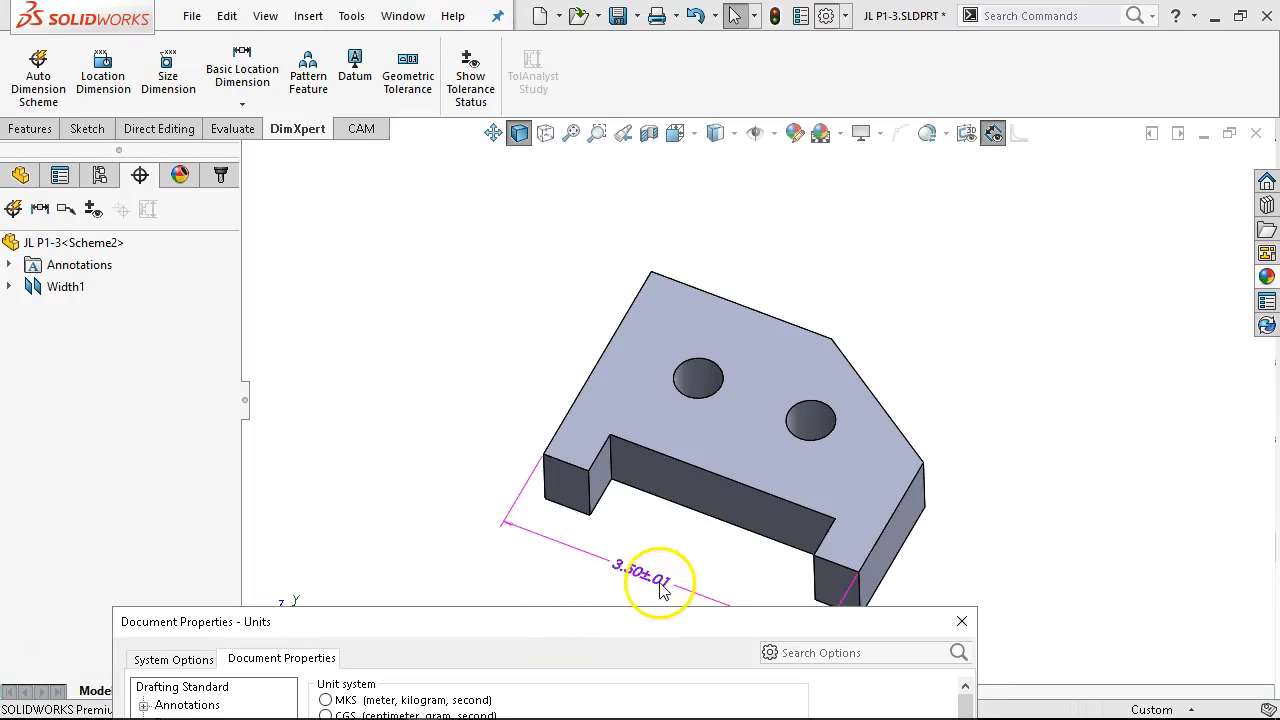
pyautogui.moveTo(635, 612); pyautogui.dragTo(558, 28)
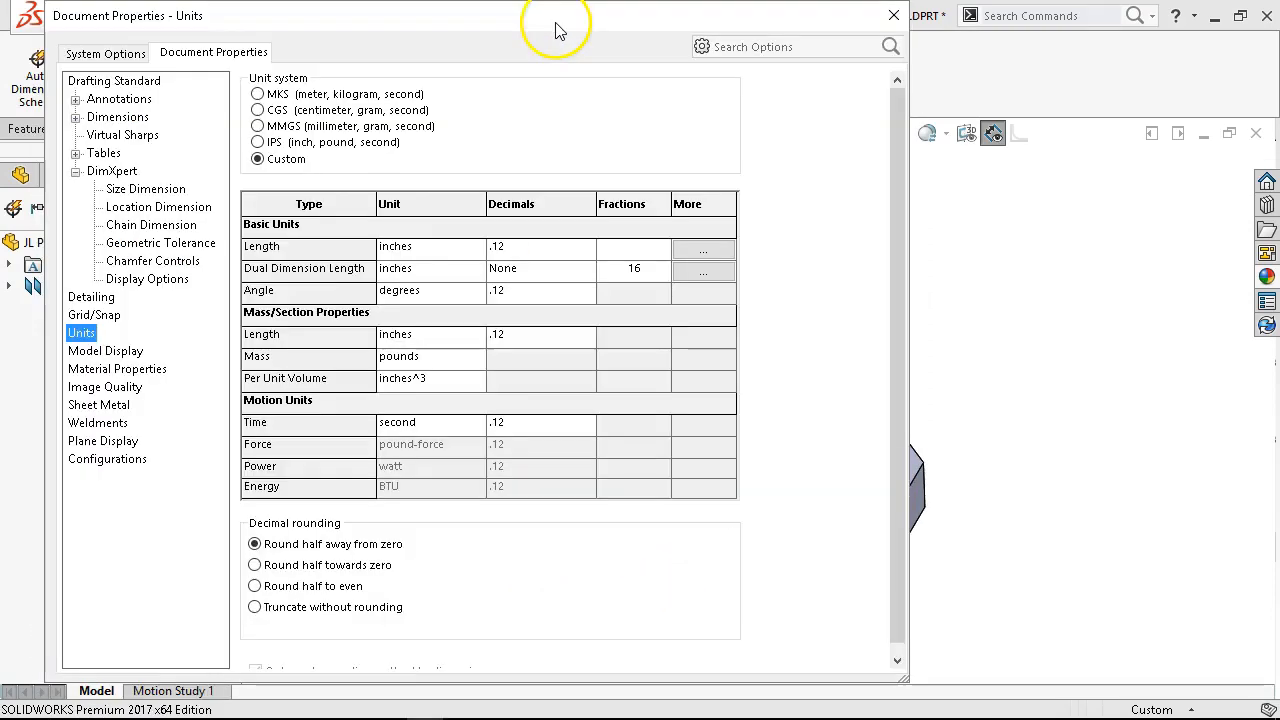
pyautogui.click(587, 249)
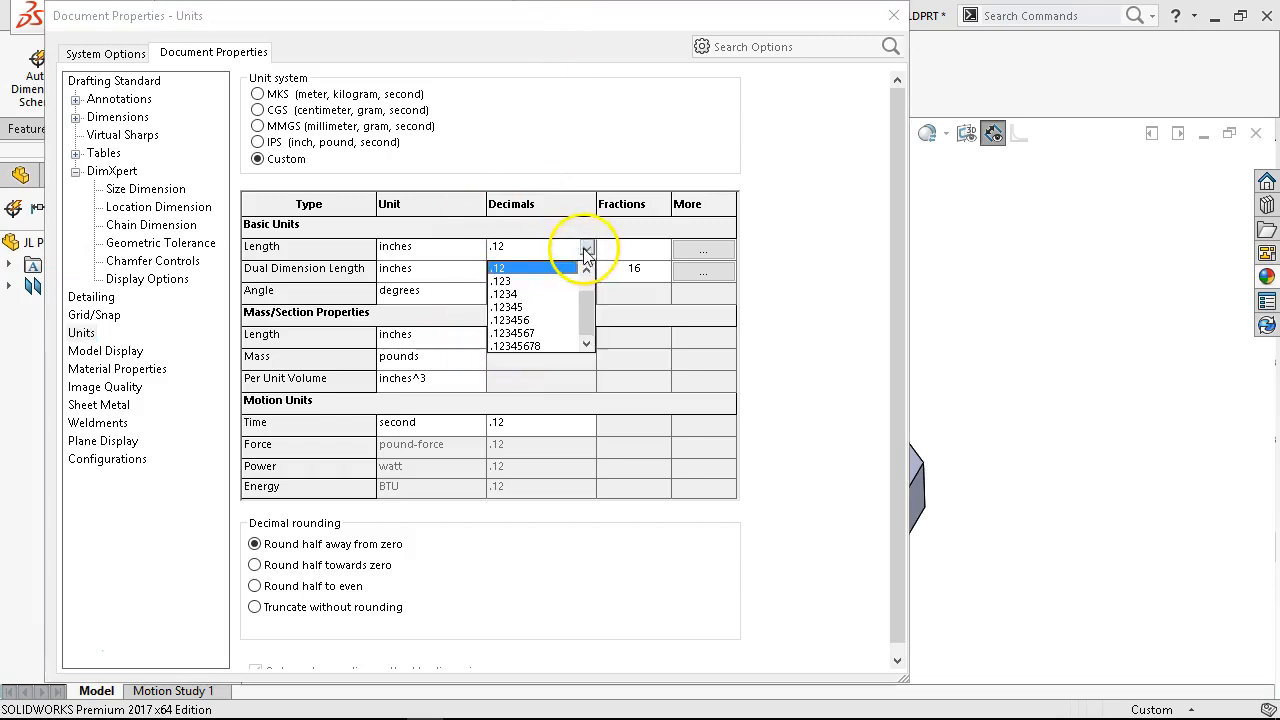
pyautogui.click(535, 282)
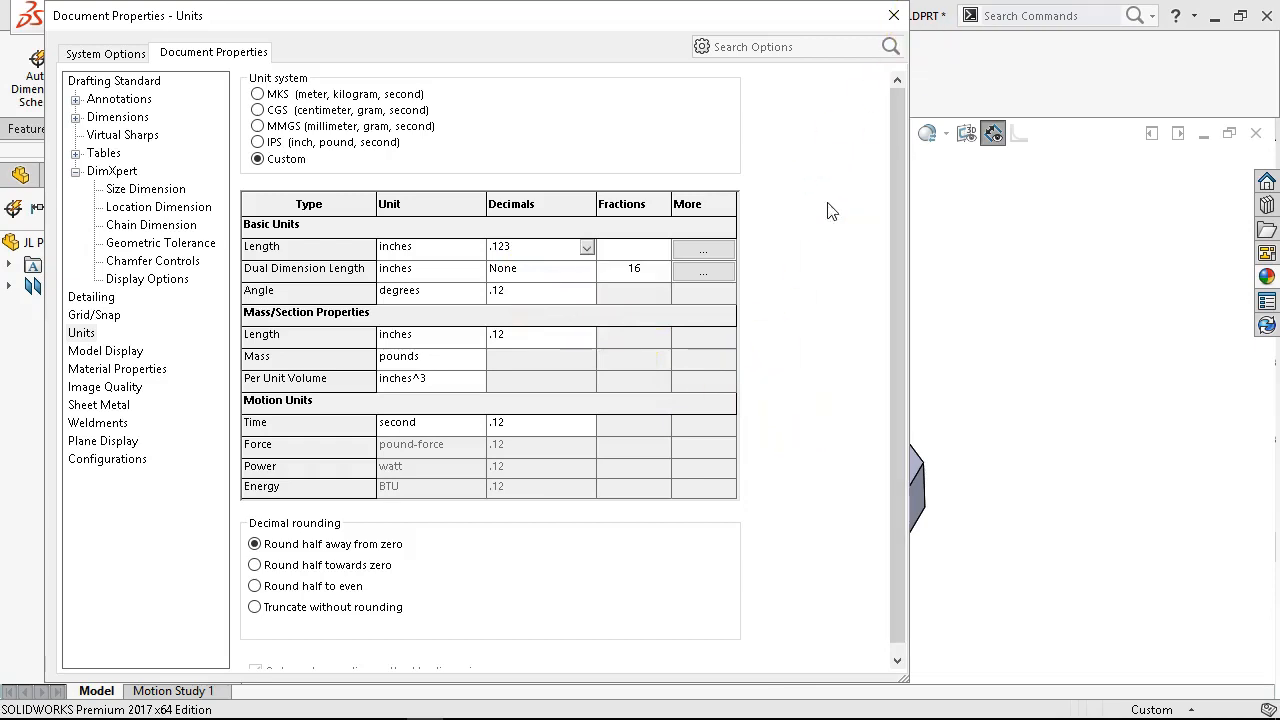
pyautogui.click(104, 316)
pyautogui.press('Return')
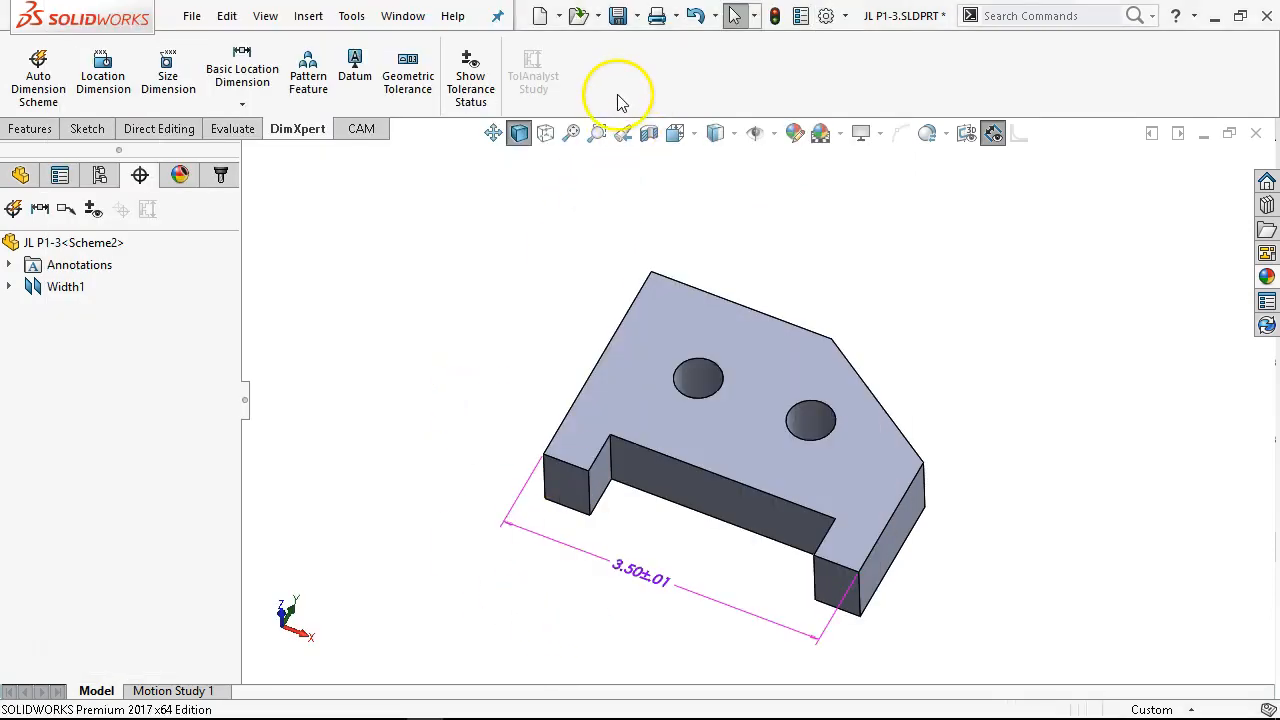
# Add a DimXpert size dimension for the plate's overall height, from the foot's end face to the opposite edge face, placed beside the plate.
pyautogui.click(167, 75)
pyautogui.moveTo(461, 395); pyautogui.dragTo(520, 412, button='middle')
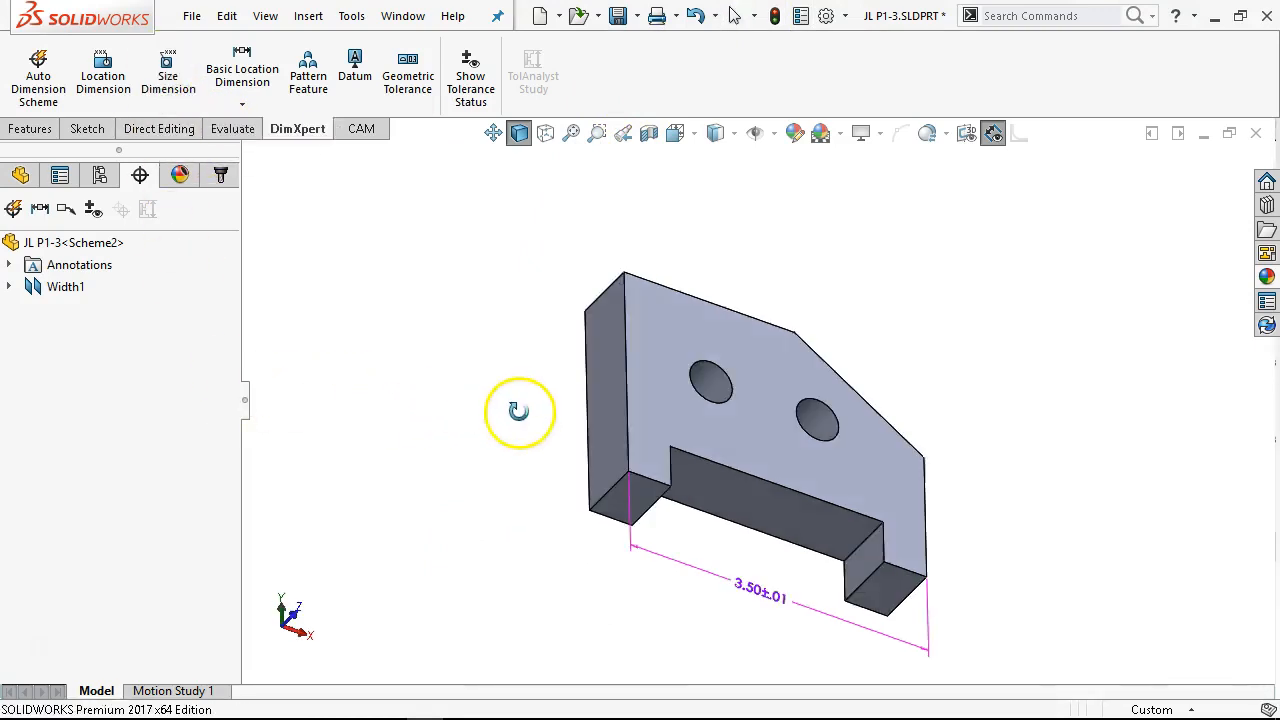
pyautogui.moveTo(523, 314); pyautogui.dragTo(680, 405, button='middle')
pyautogui.click(719, 339)
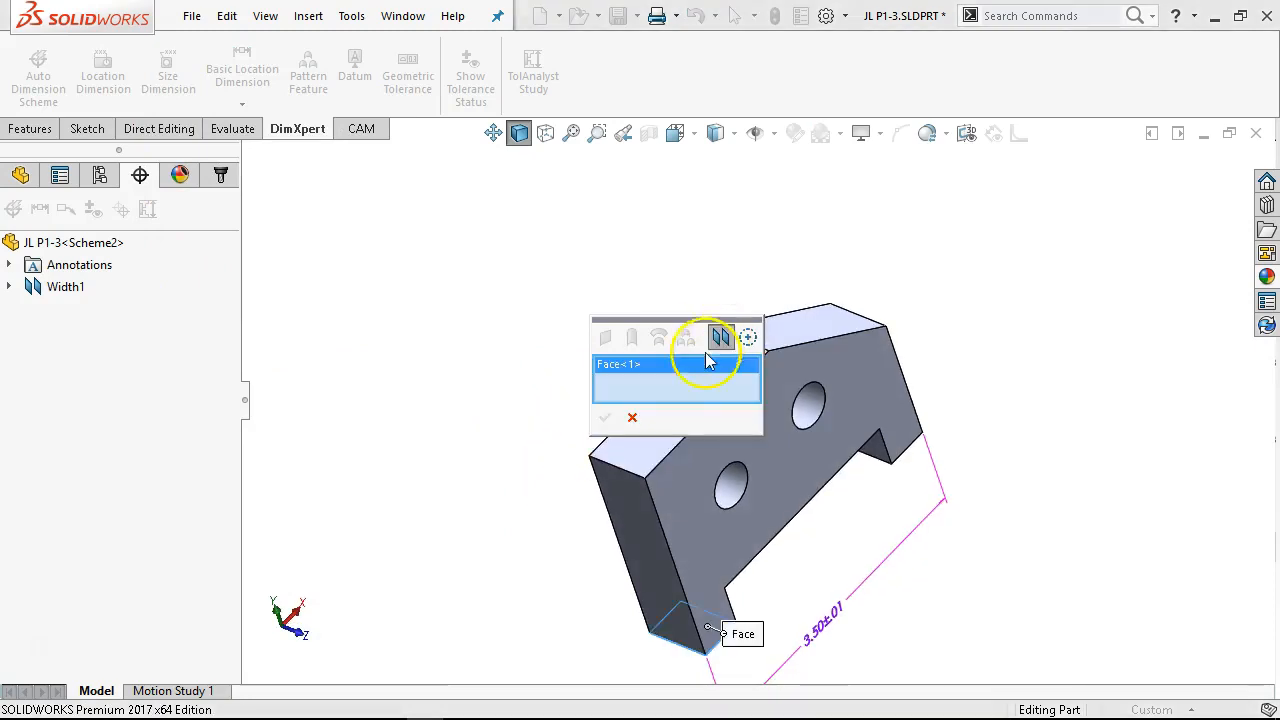
pyautogui.click(643, 452)
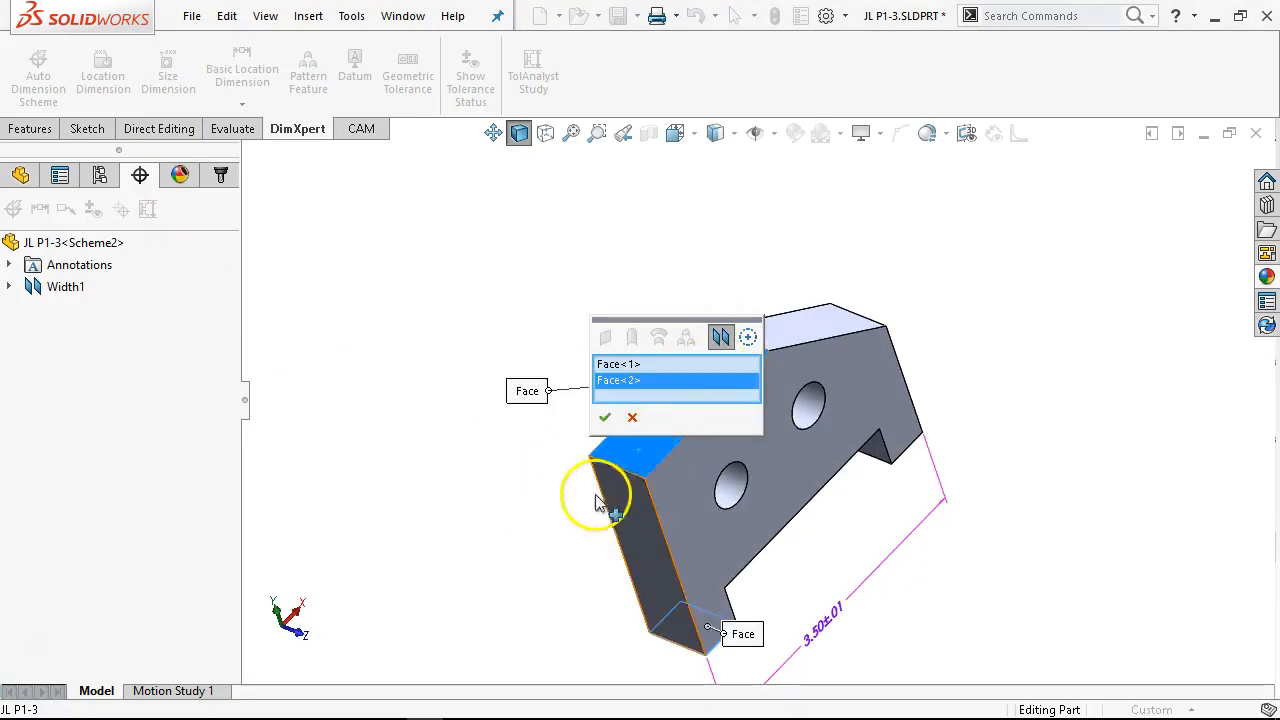
pyautogui.click(604, 418)
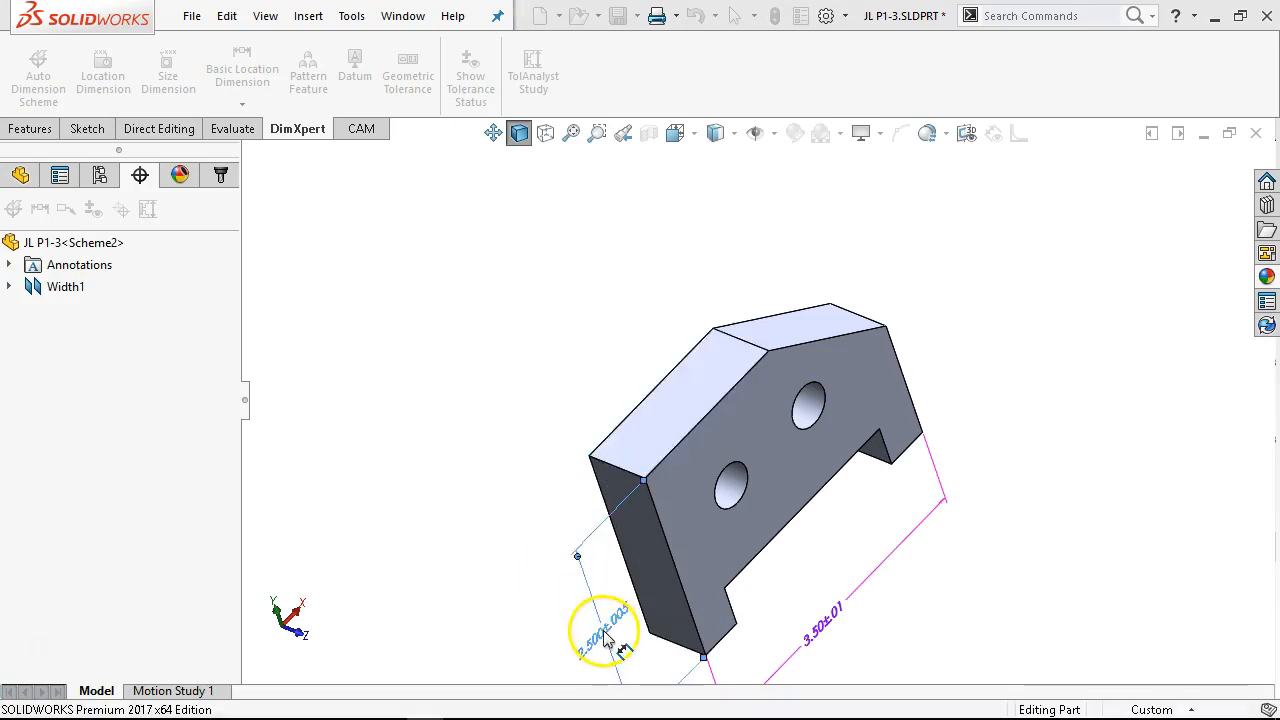
pyautogui.click(604, 632)
pyautogui.scroll(2, 538, 480)
pyautogui.moveTo(532, 463); pyautogui.dragTo(472, 221, button='middle')
pyautogui.scroll(-3, 734, 450)
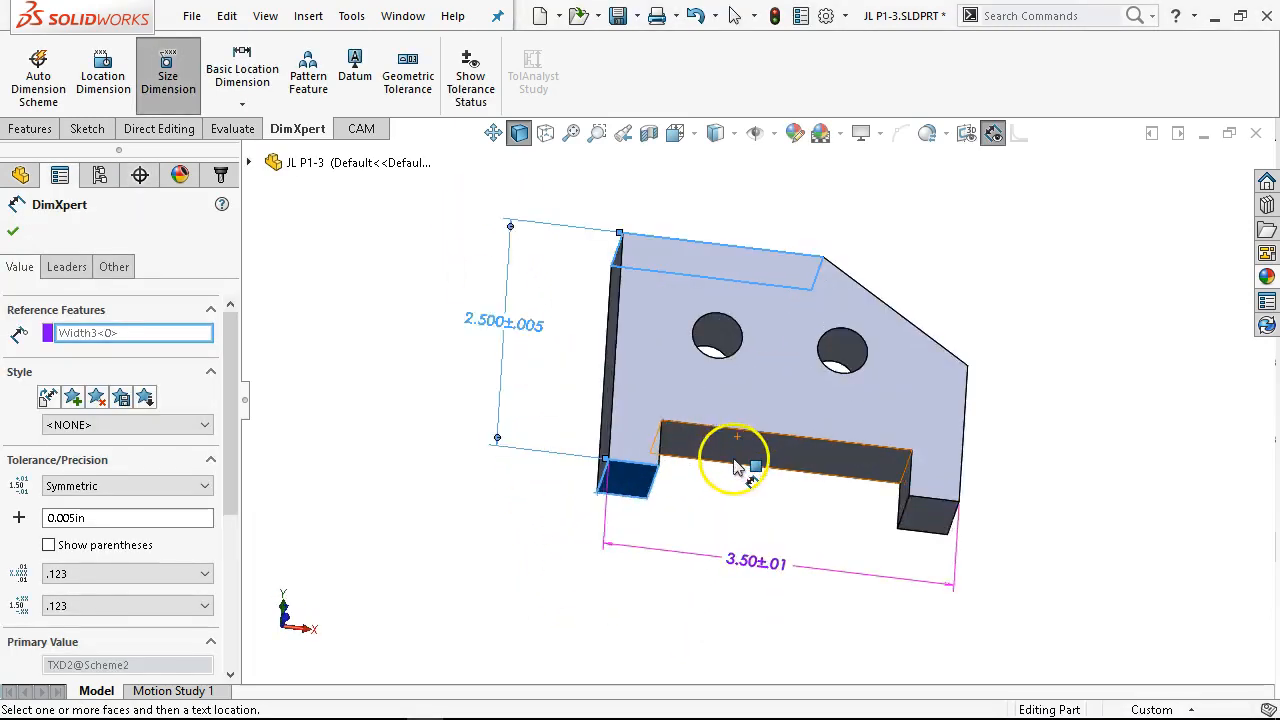
pyautogui.scroll(-2, 735, 465)
pyautogui.rightClick(1063, 266)
pyautogui.click(1080, 337)
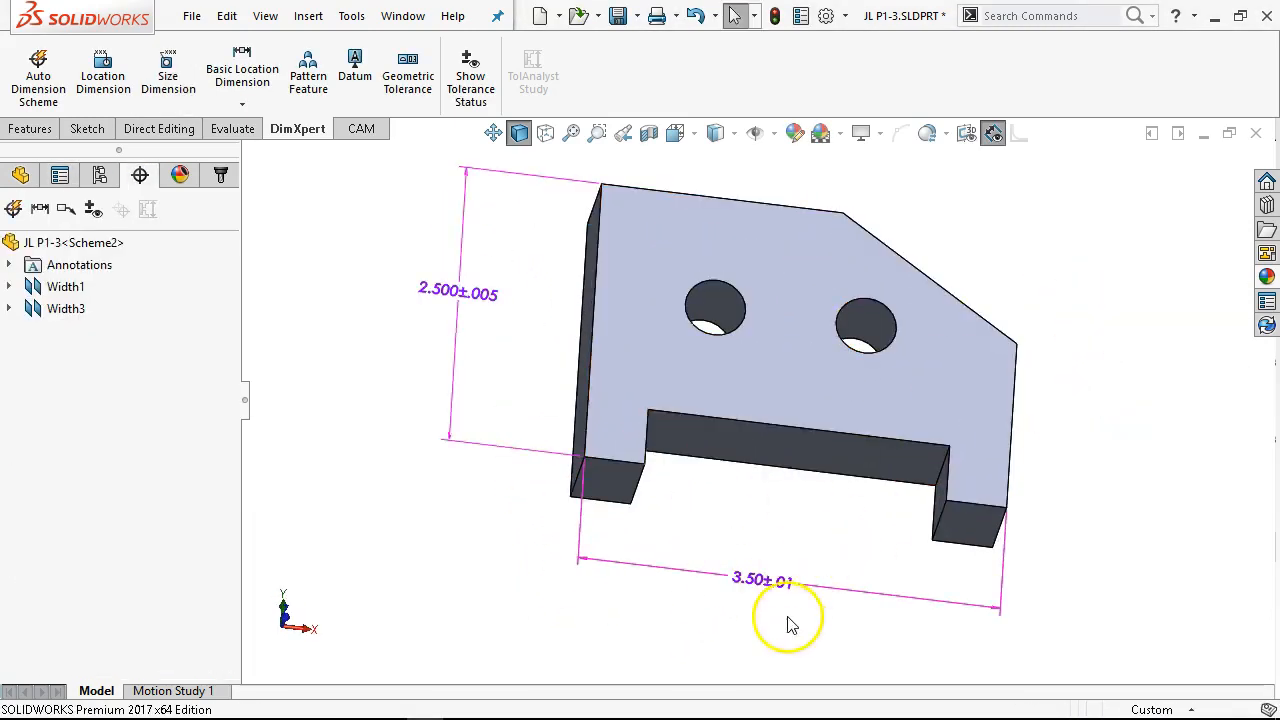
# Set both the unit and tolerance precision of the plate's overall width dimension to .123.
pyautogui.click(815, 592)
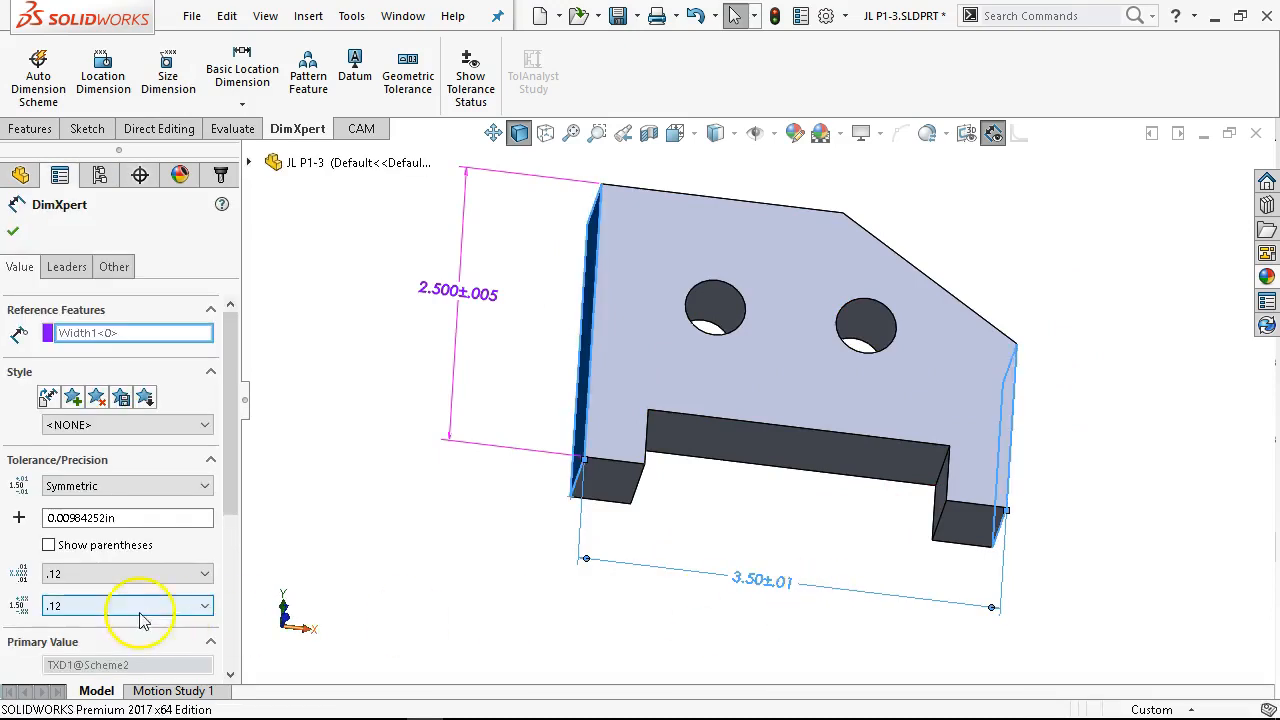
pyautogui.click(112, 576)
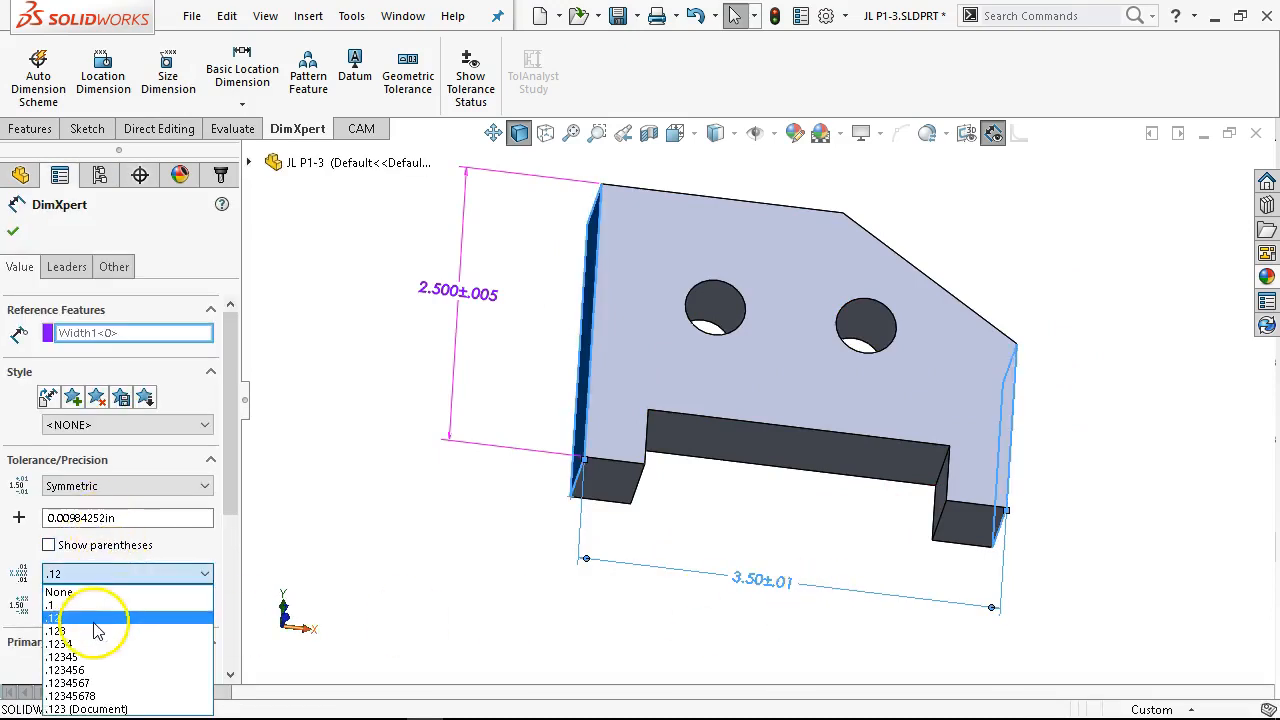
pyautogui.click(95, 620)
pyautogui.scroll(-3, 165, 460)
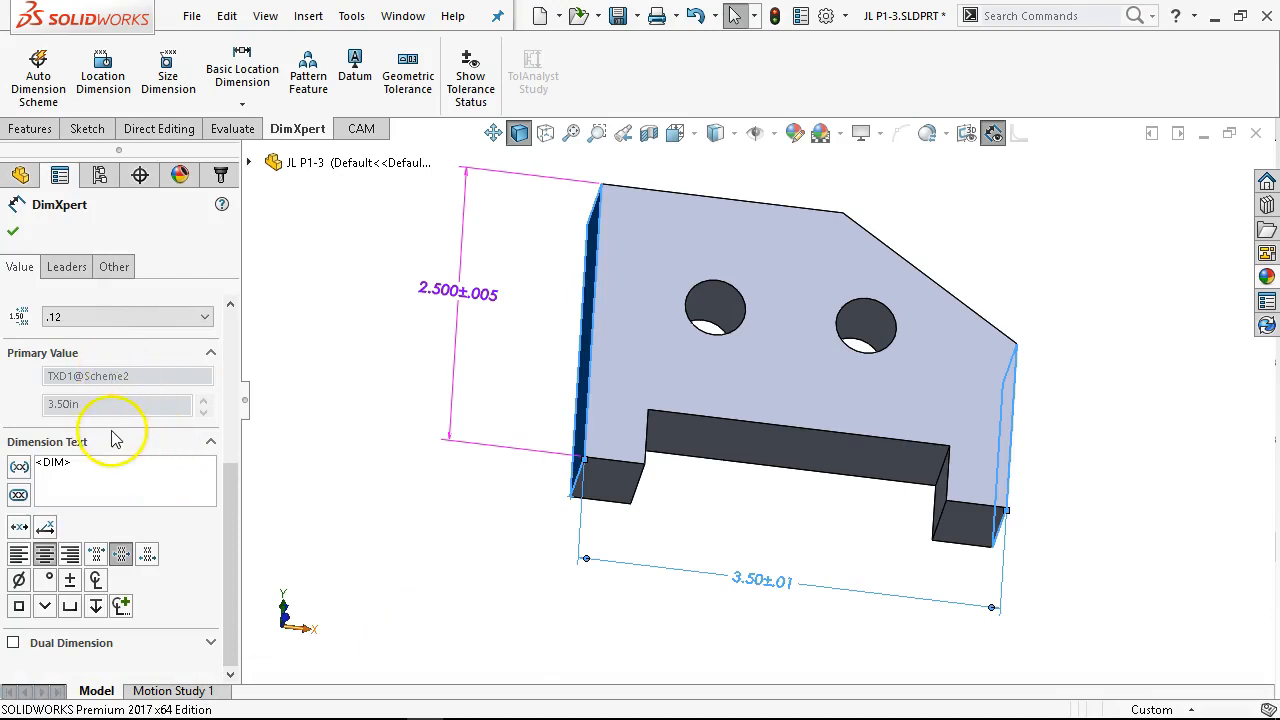
pyautogui.scroll(3, 113, 440)
pyautogui.click(137, 388)
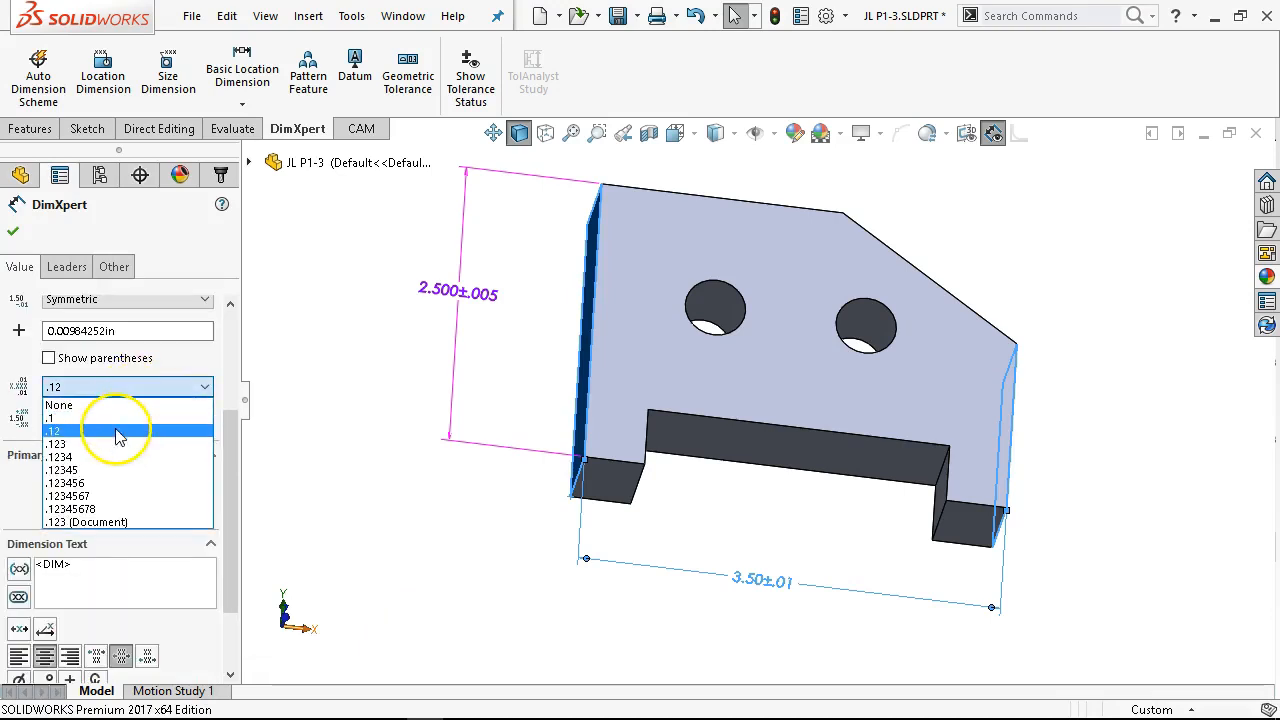
pyautogui.click(115, 443)
pyautogui.click(114, 419)
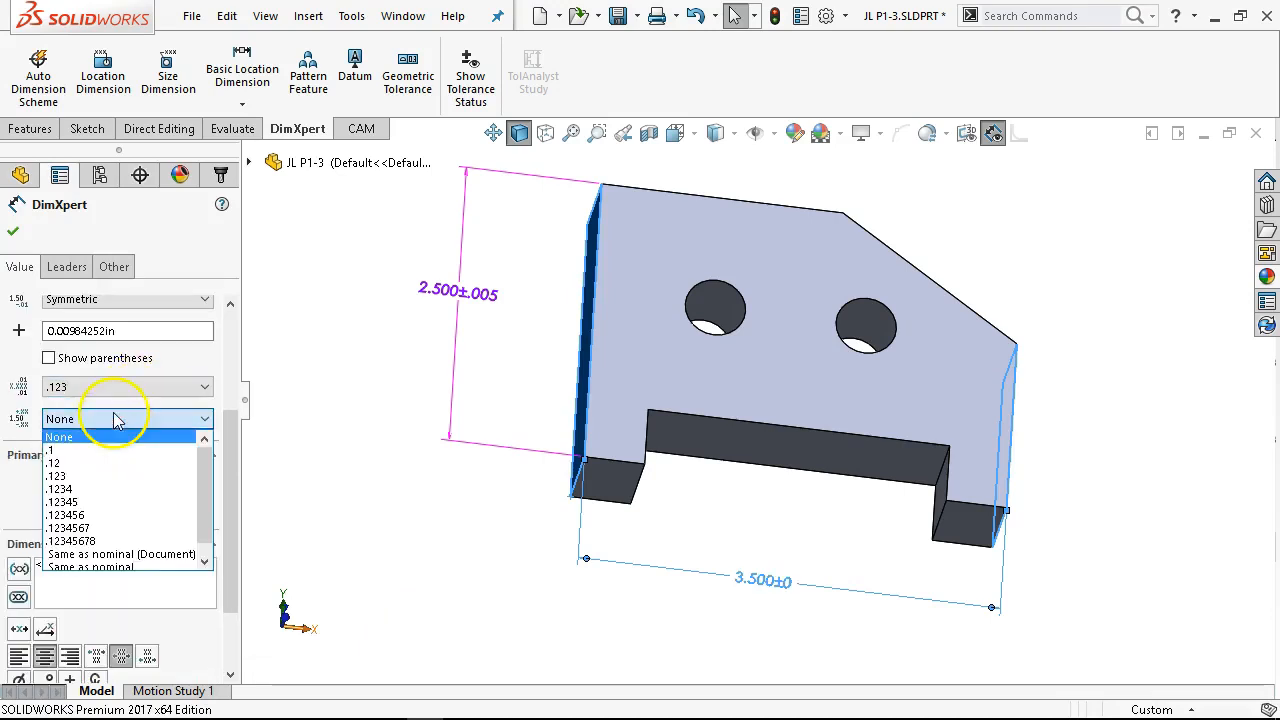
pyautogui.click(88, 476)
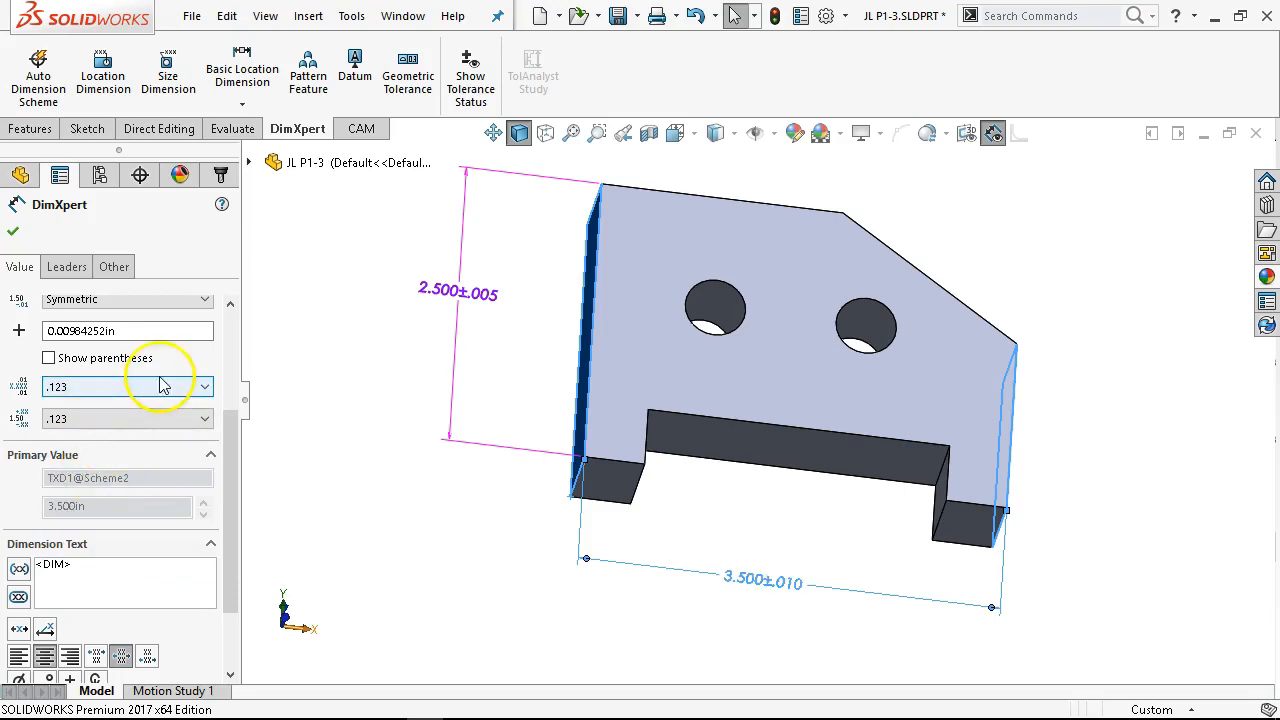
pyautogui.click(13, 231)
# Add a DimXpert location dimension from the nearest end face, taken as a single plane, to the adjacent hole, placed above the plate.
pyautogui.moveTo(406, 443); pyautogui.dragTo(365, 440, button='middle')
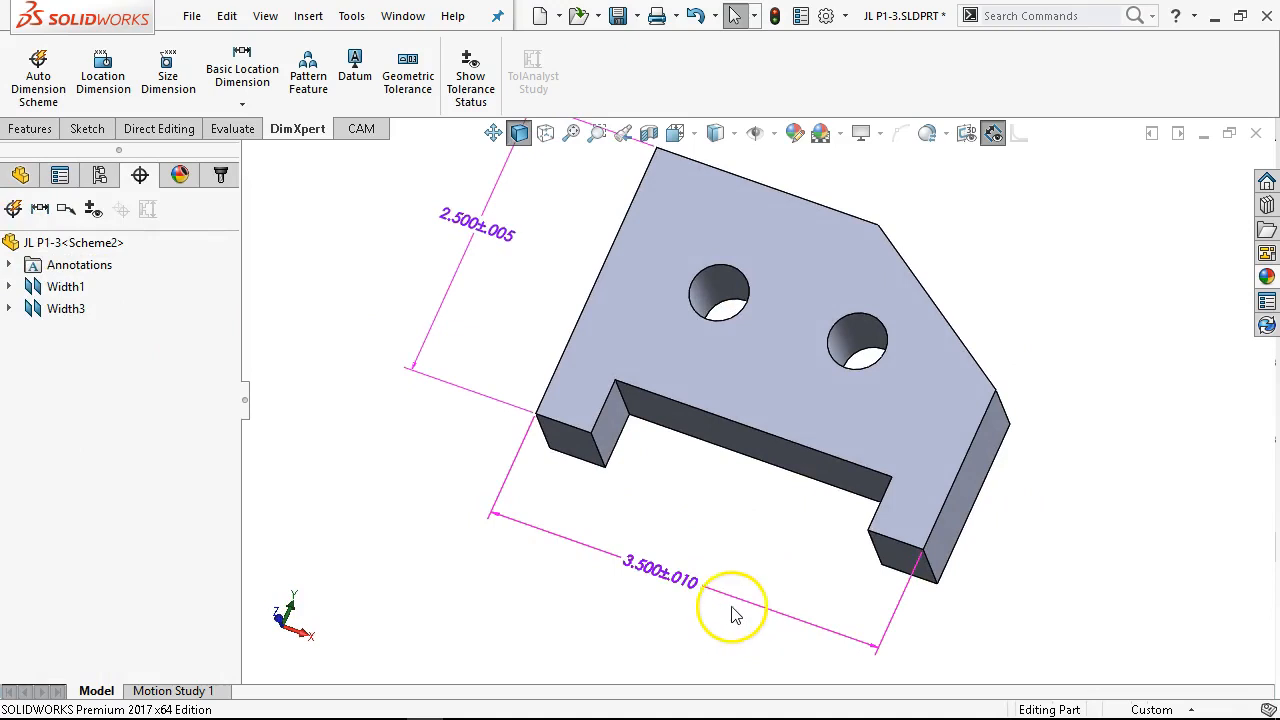
pyautogui.scroll(3, 737, 443)
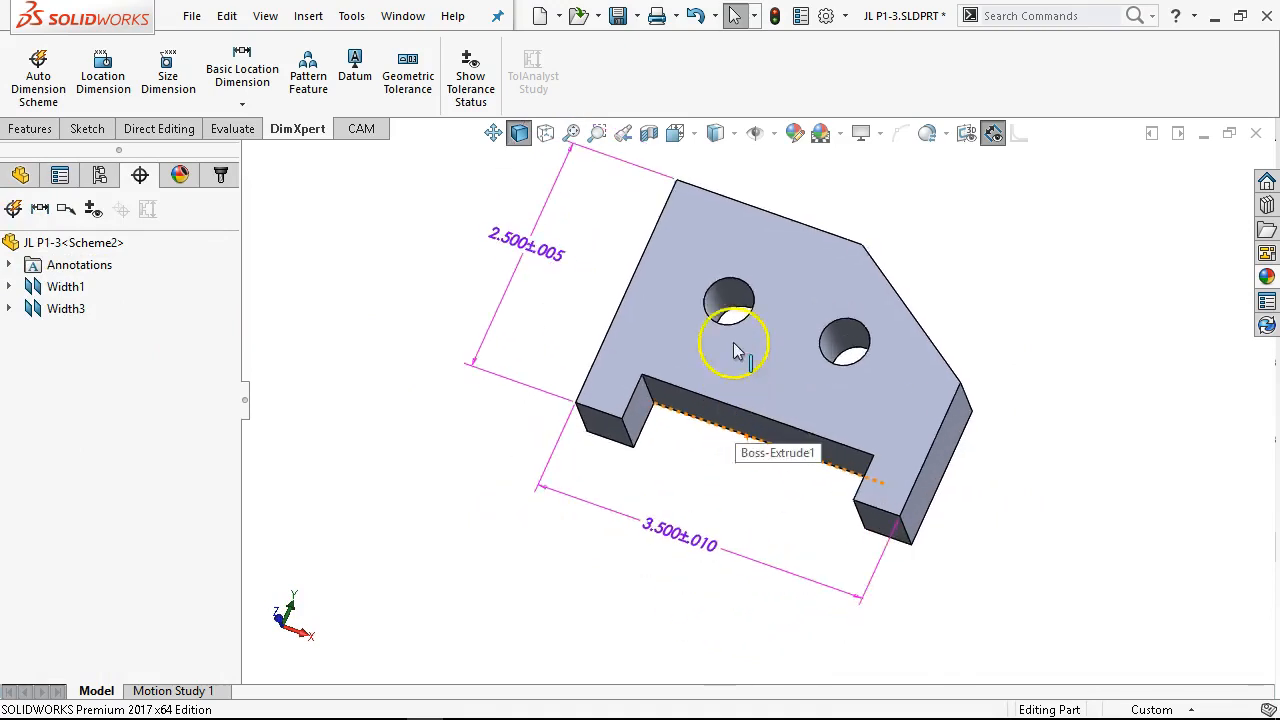
pyautogui.scroll(2, 740, 303)
pyautogui.scroll(-2, 740, 303)
pyautogui.click(105, 58)
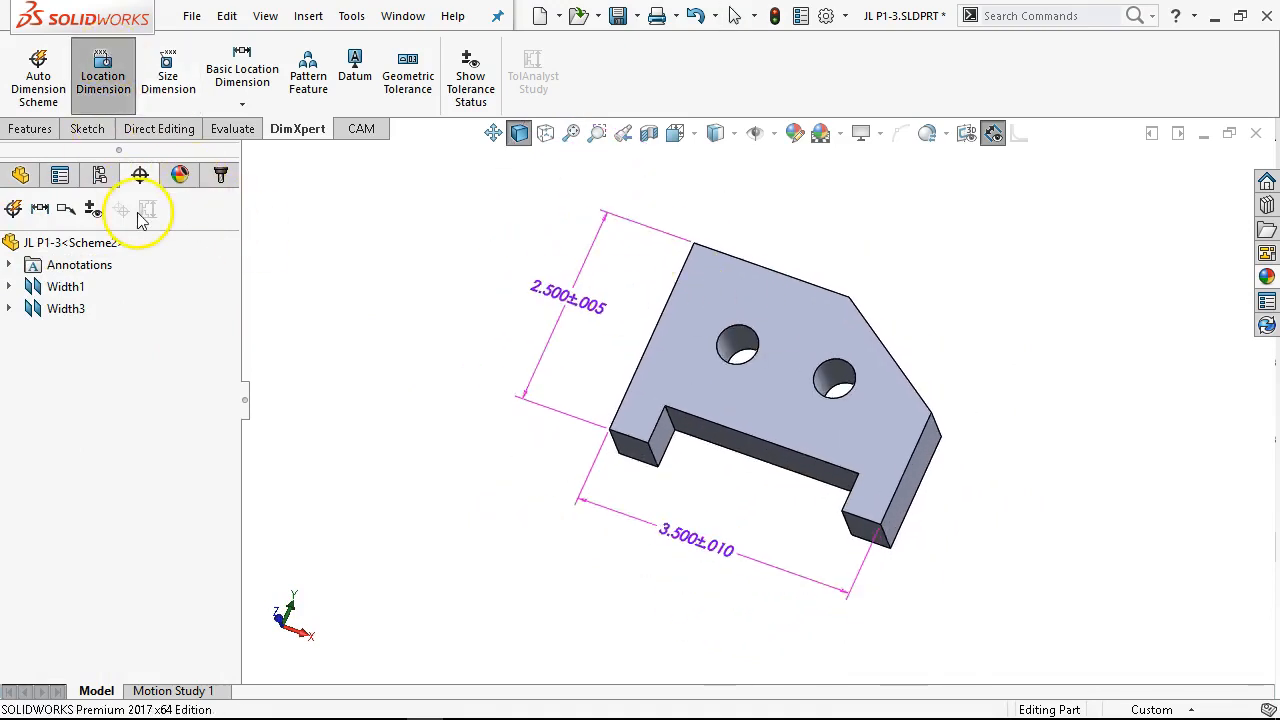
pyautogui.click(738, 337)
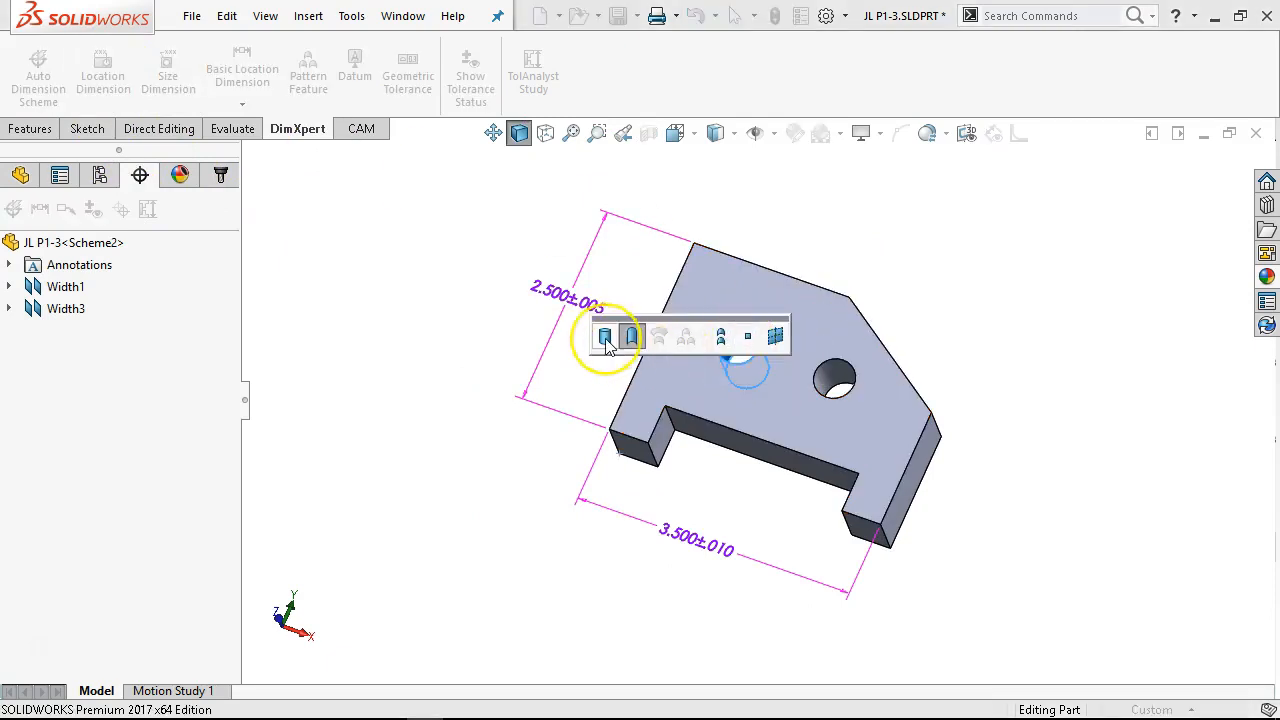
pyautogui.moveTo(743, 266); pyautogui.dragTo(663, 417, button='middle')
pyautogui.click(654, 400)
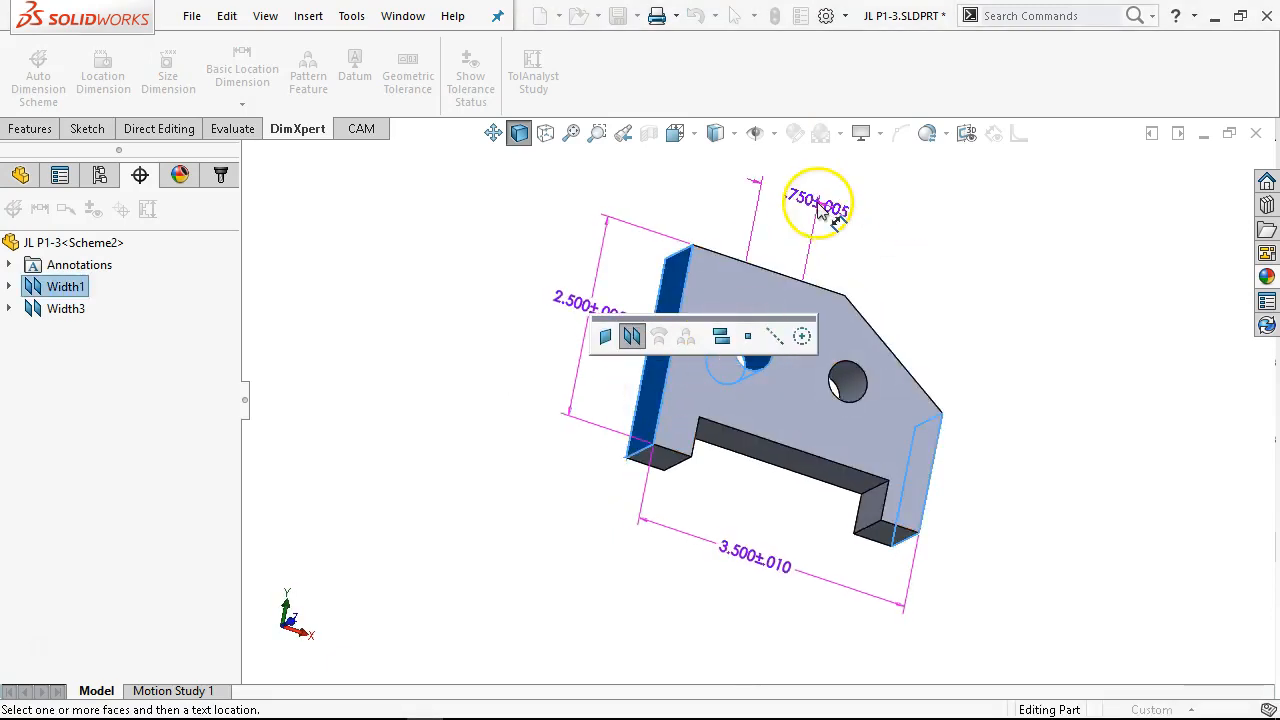
pyautogui.moveTo(808, 200); pyautogui.dragTo(777, 180, button='middle')
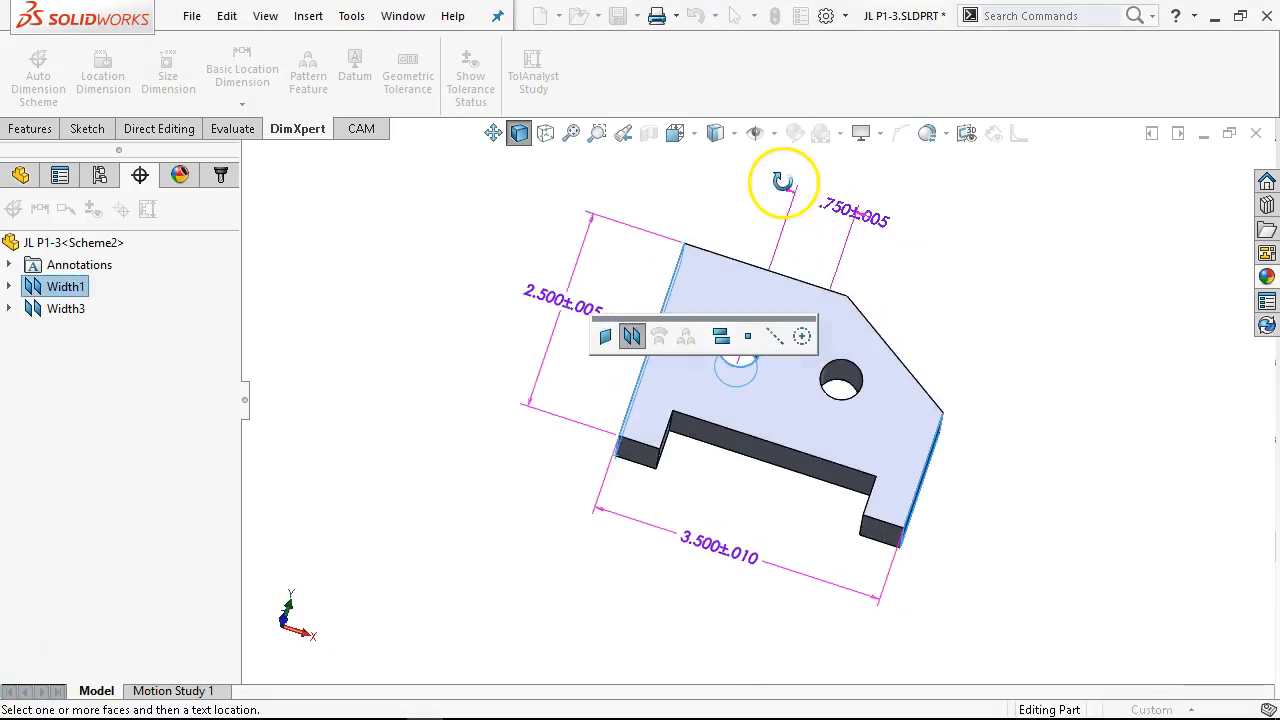
pyautogui.click(631, 336)
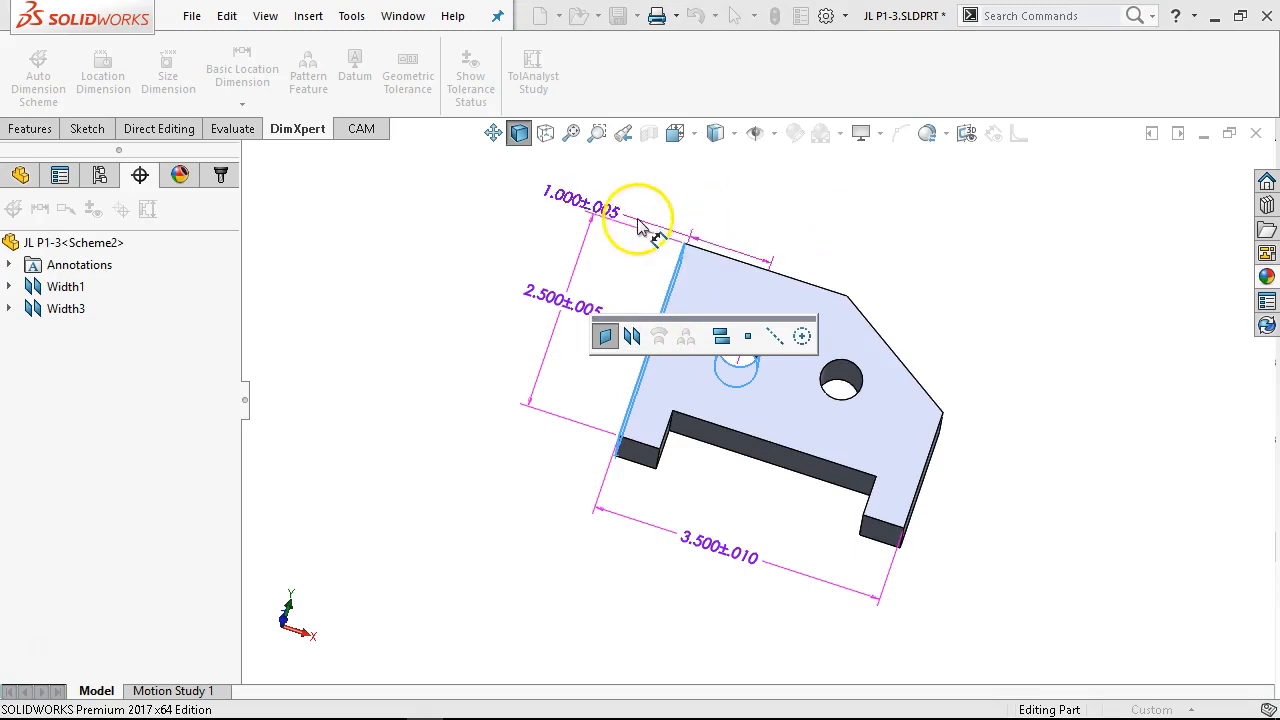
pyautogui.click(673, 206)
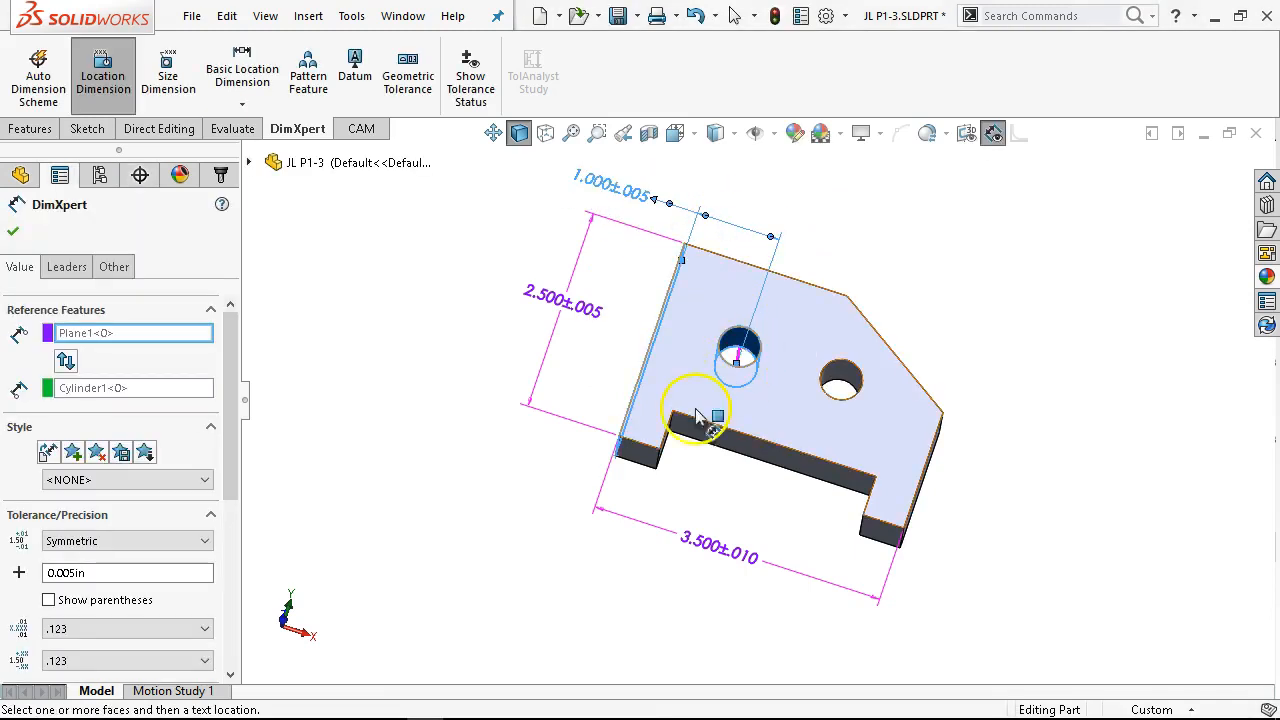
pyautogui.click(14, 233)
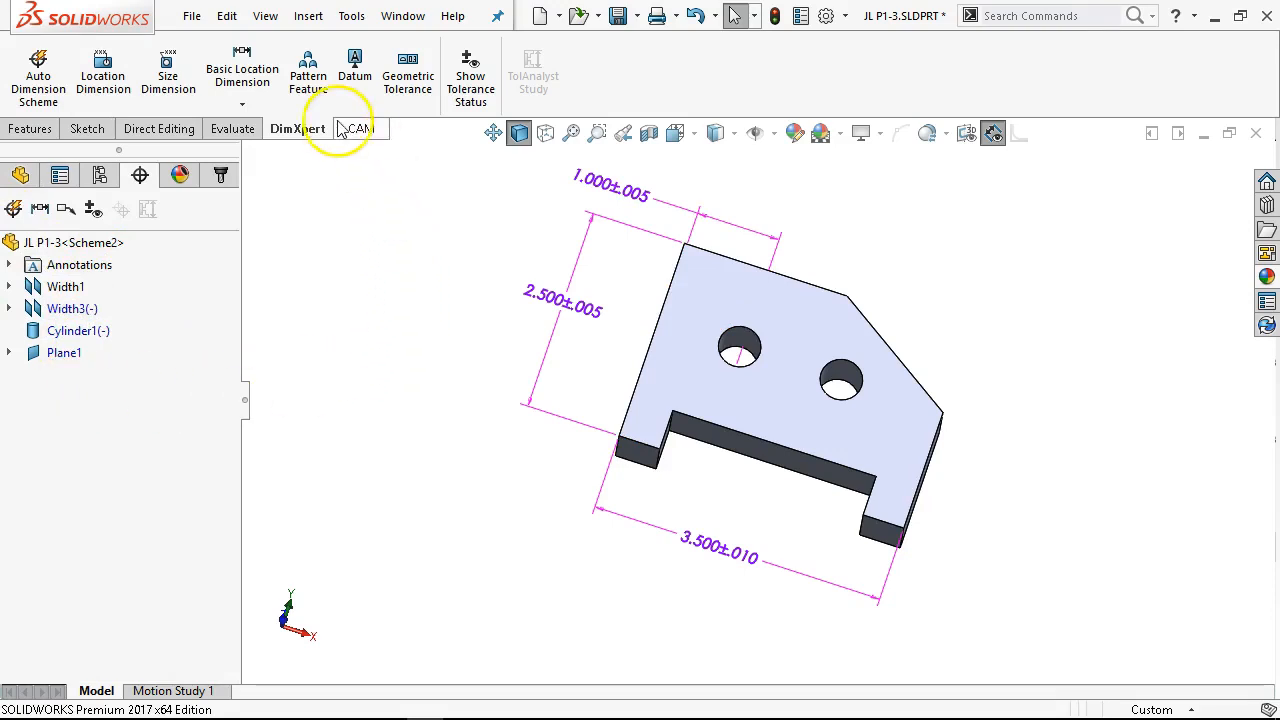
pyautogui.click(117, 88)
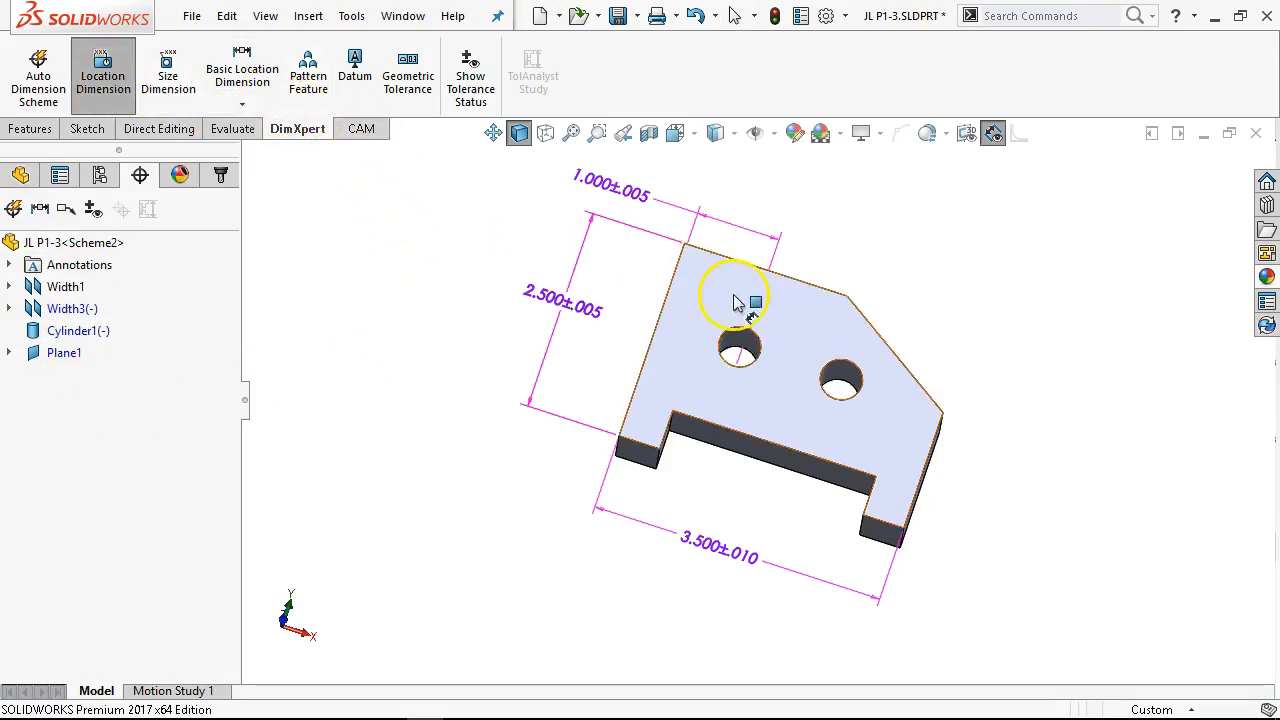
pyautogui.click(748, 348)
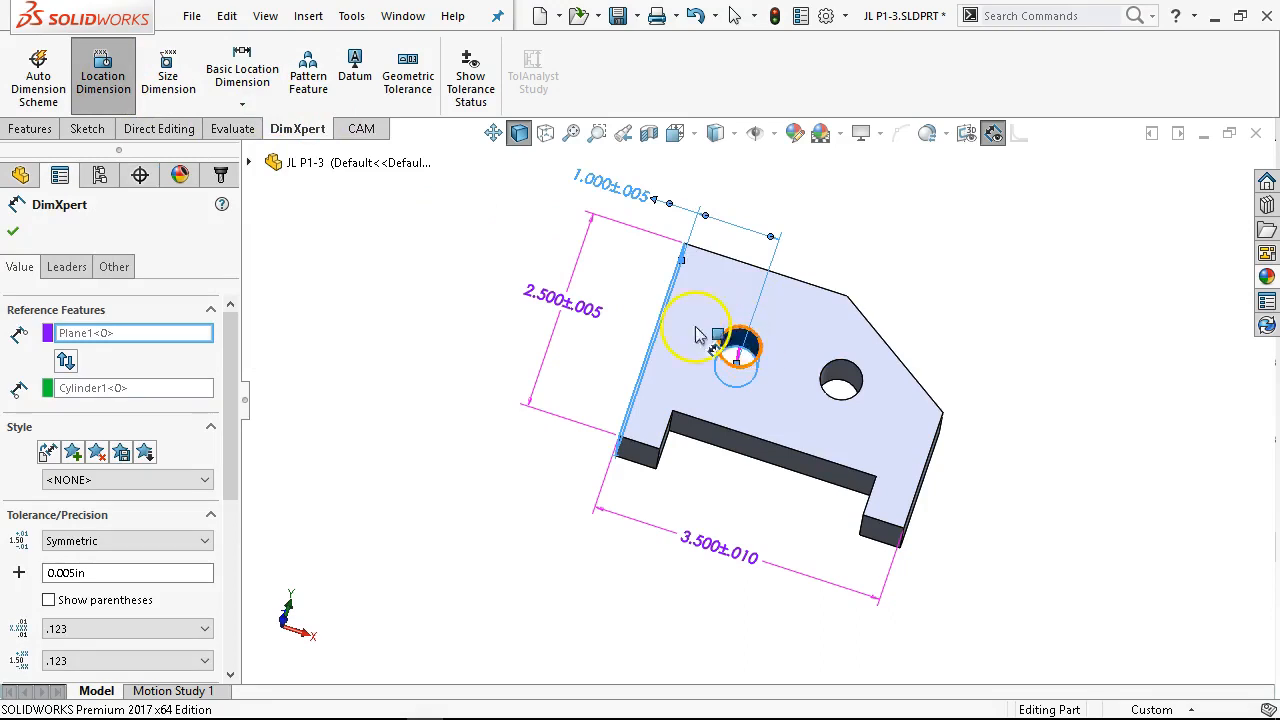
pyautogui.click(14, 231)
# Add a DimXpert location dimension from the plate's upper edge face, taken as a single plane, to the same hole, placed inside the height dimension.
pyautogui.moveTo(749, 163); pyautogui.dragTo(735, 250, button='middle')
pyautogui.click(143, 90)
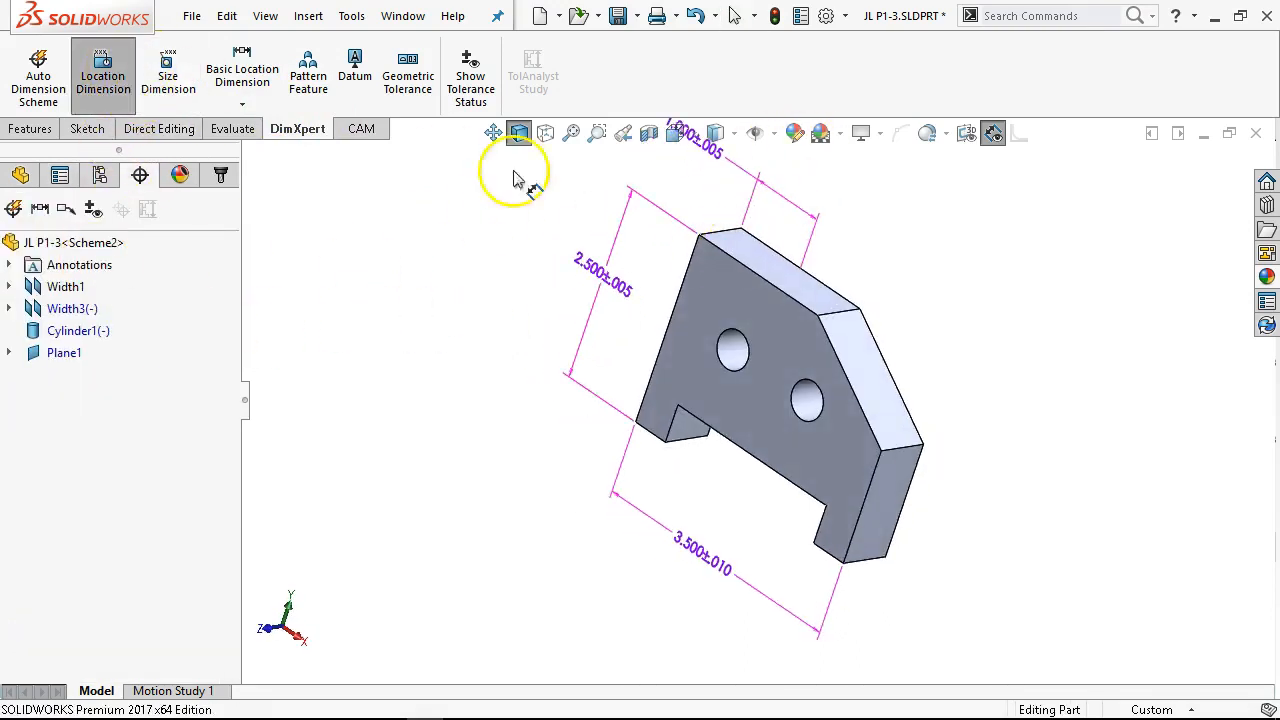
pyautogui.click(714, 243)
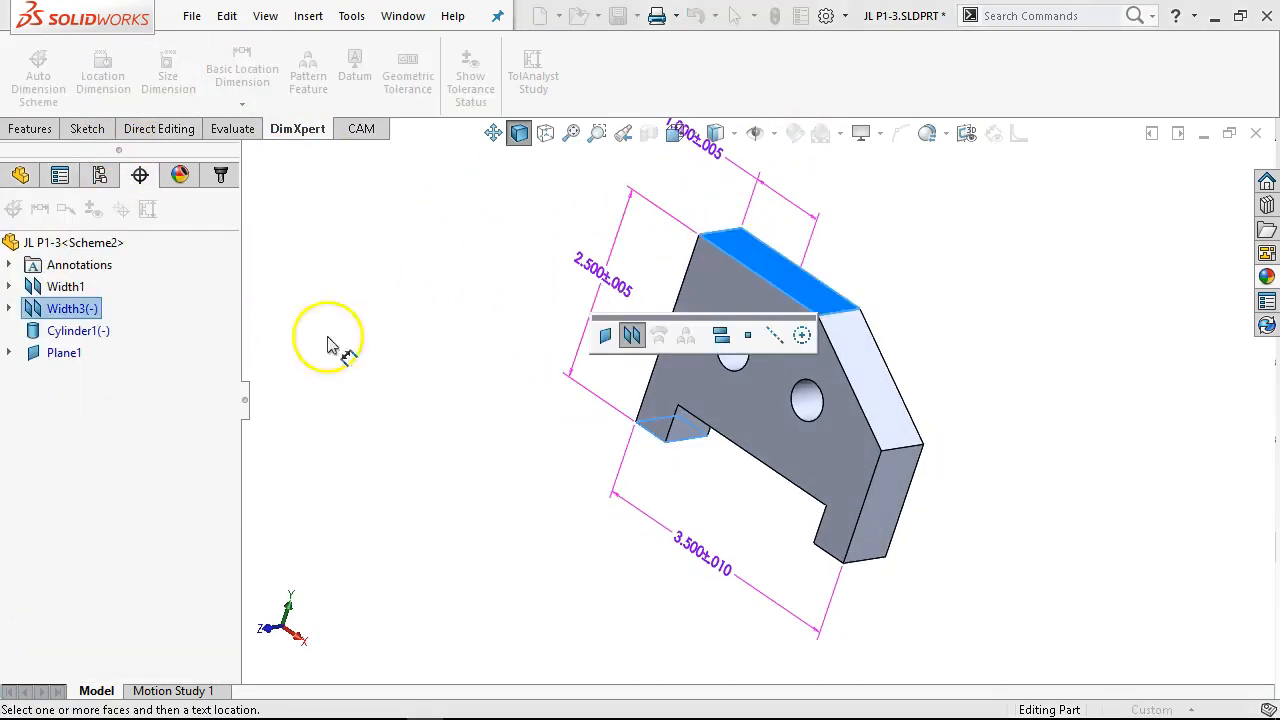
pyautogui.click(604, 337)
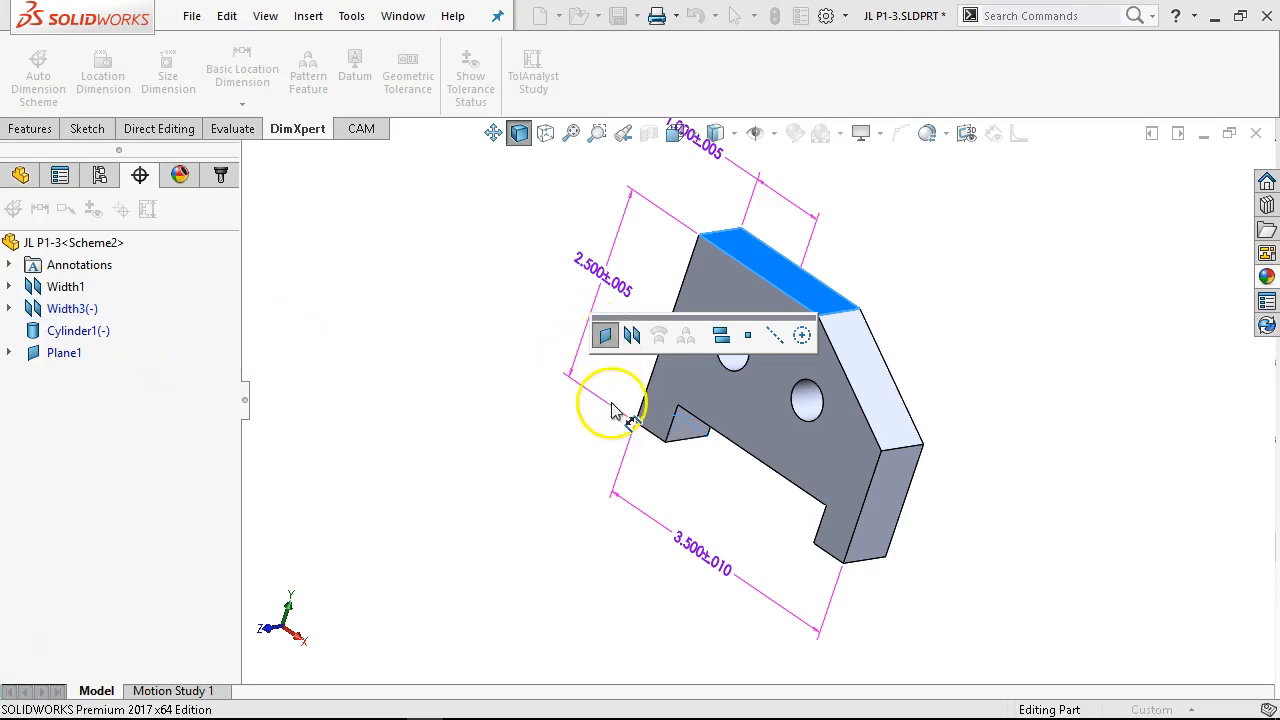
pyautogui.click(733, 362)
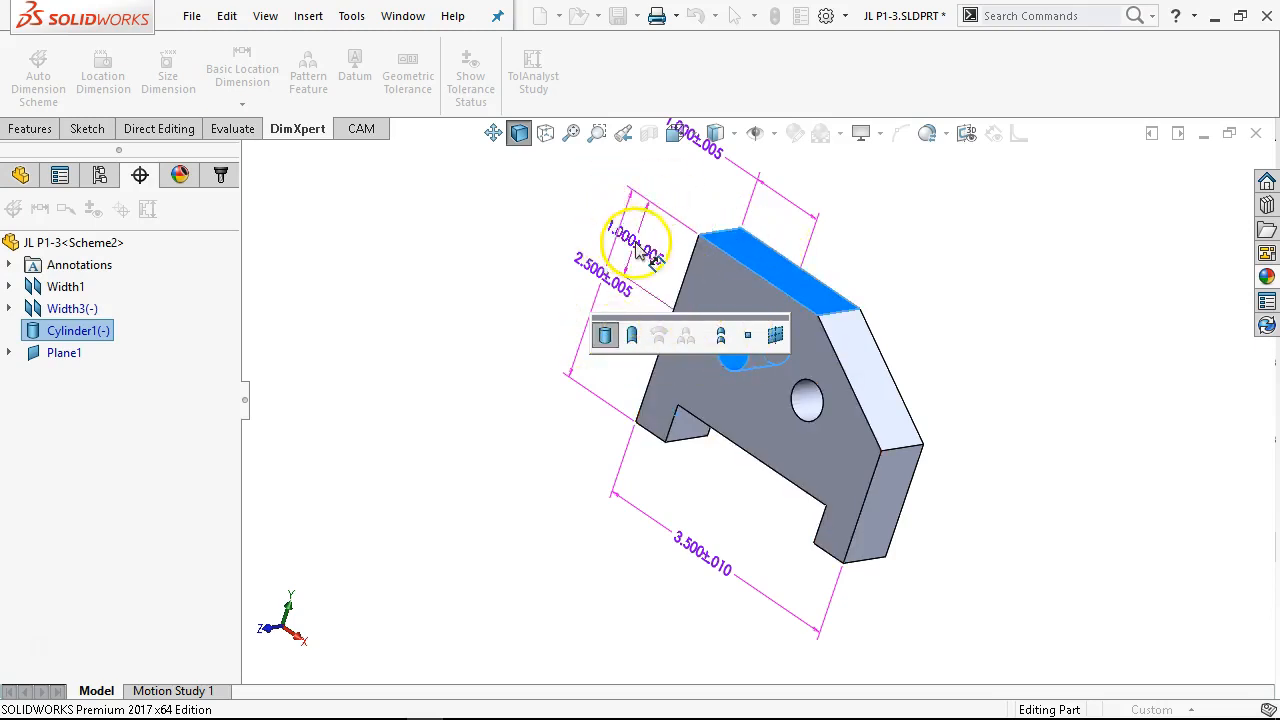
pyautogui.click(656, 253)
pyautogui.moveTo(975, 323); pyautogui.dragTo(1007, 241, button='middle')
pyautogui.rightClick(920, 311)
pyautogui.click(985, 375)
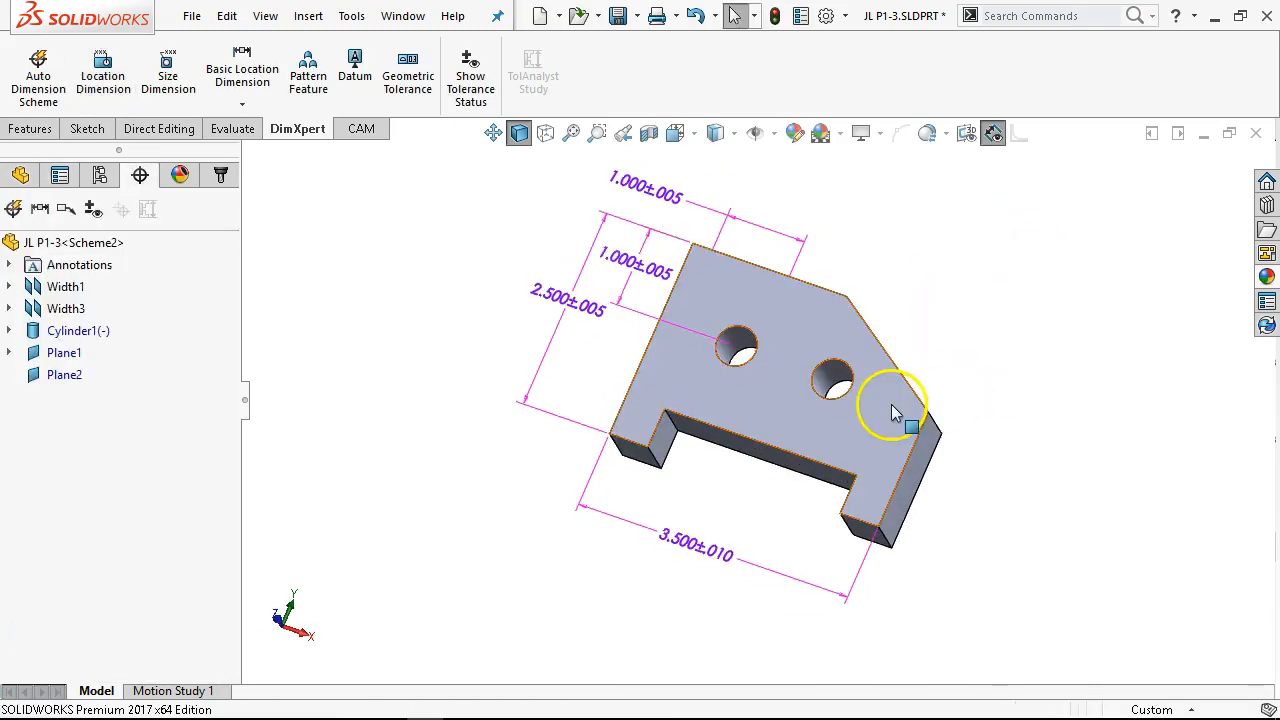
# Show the part's feature tree in place of the DimXpert feature list.
pyautogui.moveTo(980, 320); pyautogui.dragTo(955, 333, button='middle')
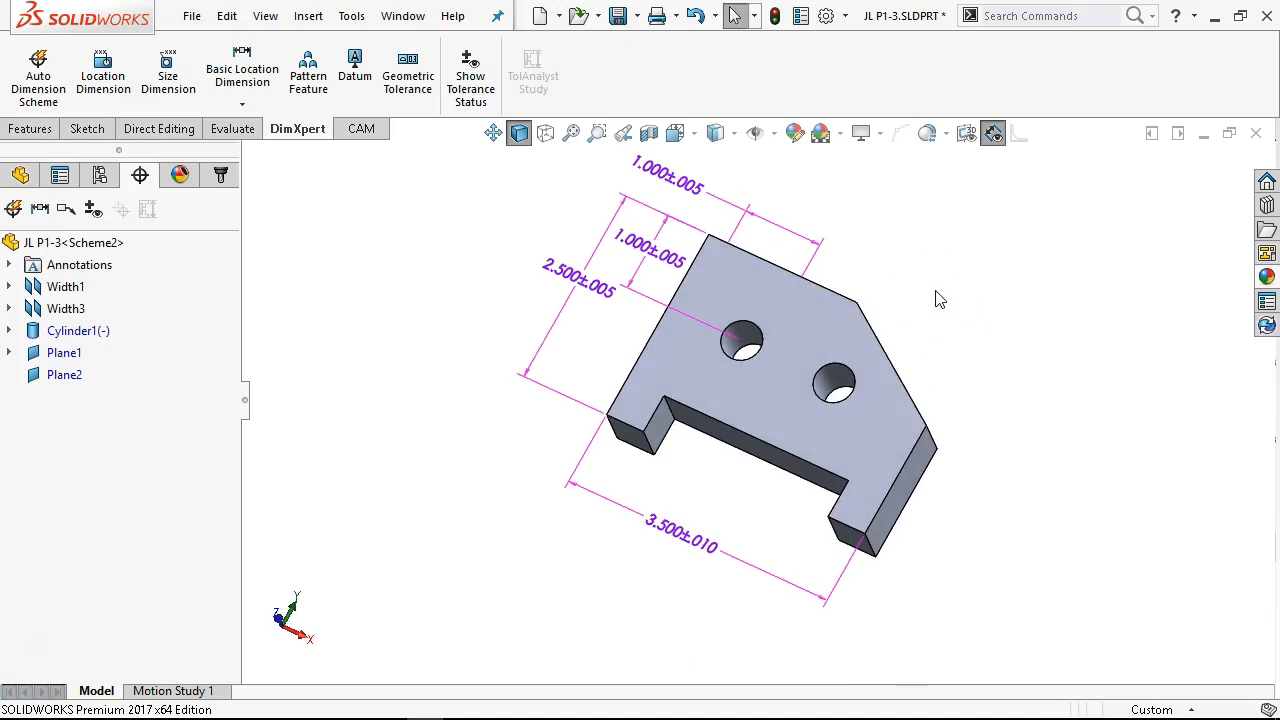
pyautogui.click(288, 200)
pyautogui.click(18, 182)
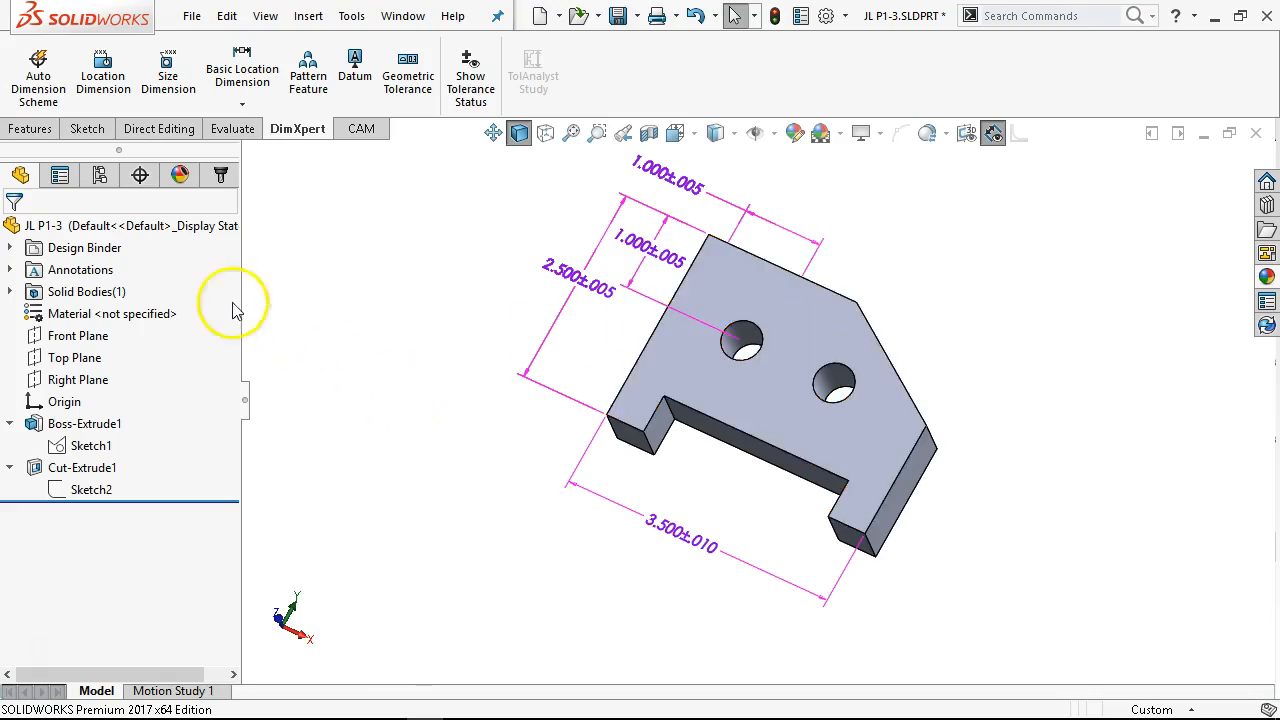
# Hide the part's DimXpert annotations and show its feature dimensions instead.
pyautogui.rightClick(82, 280)
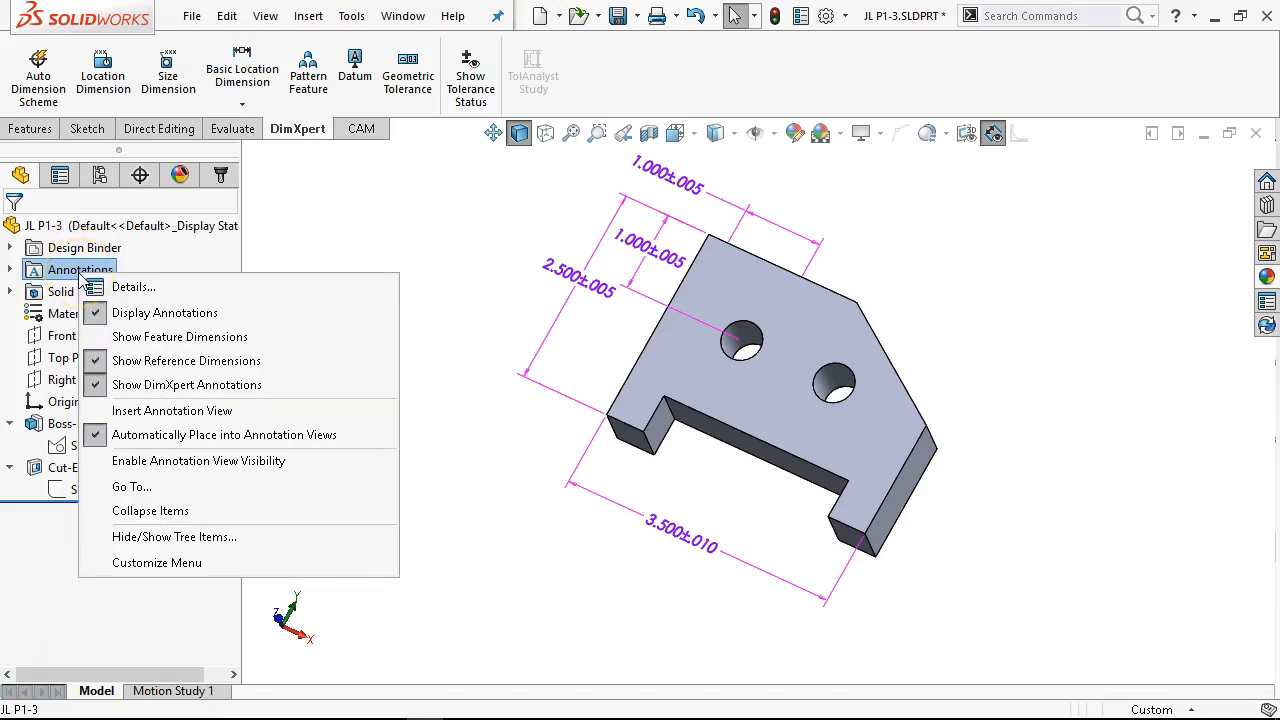
pyautogui.click(157, 393)
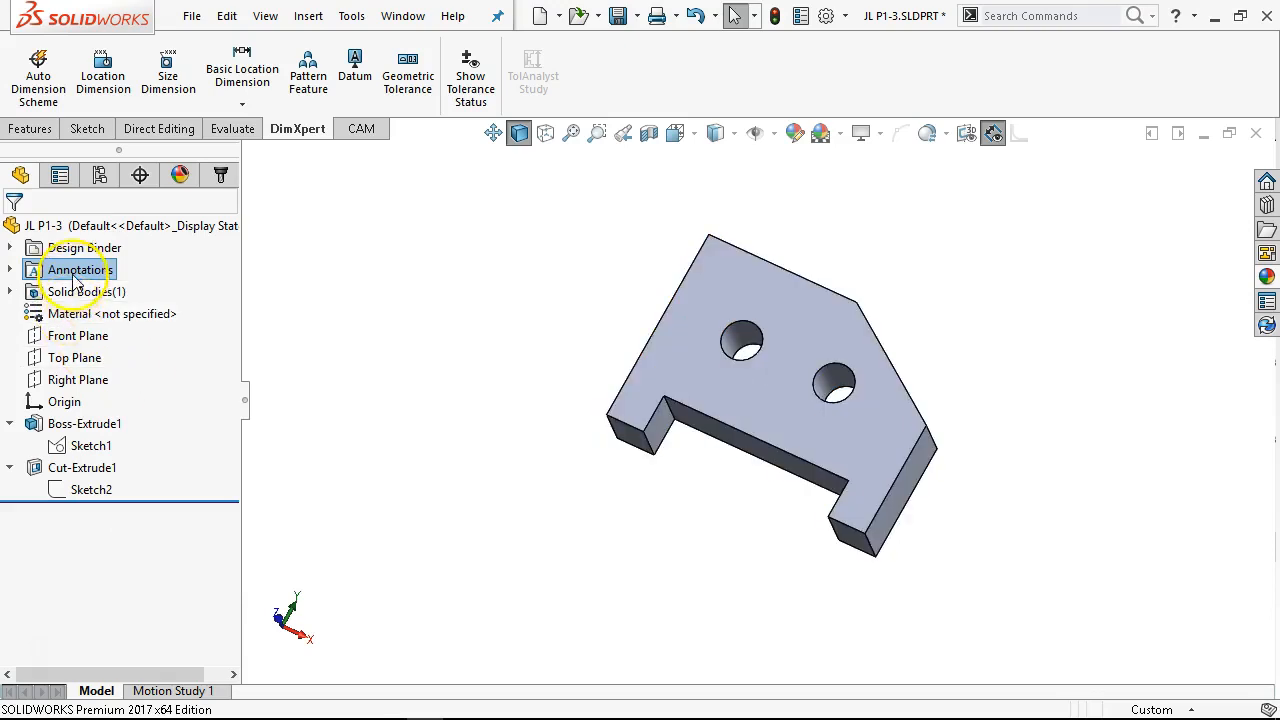
pyautogui.rightClick(78, 272)
pyautogui.click(143, 338)
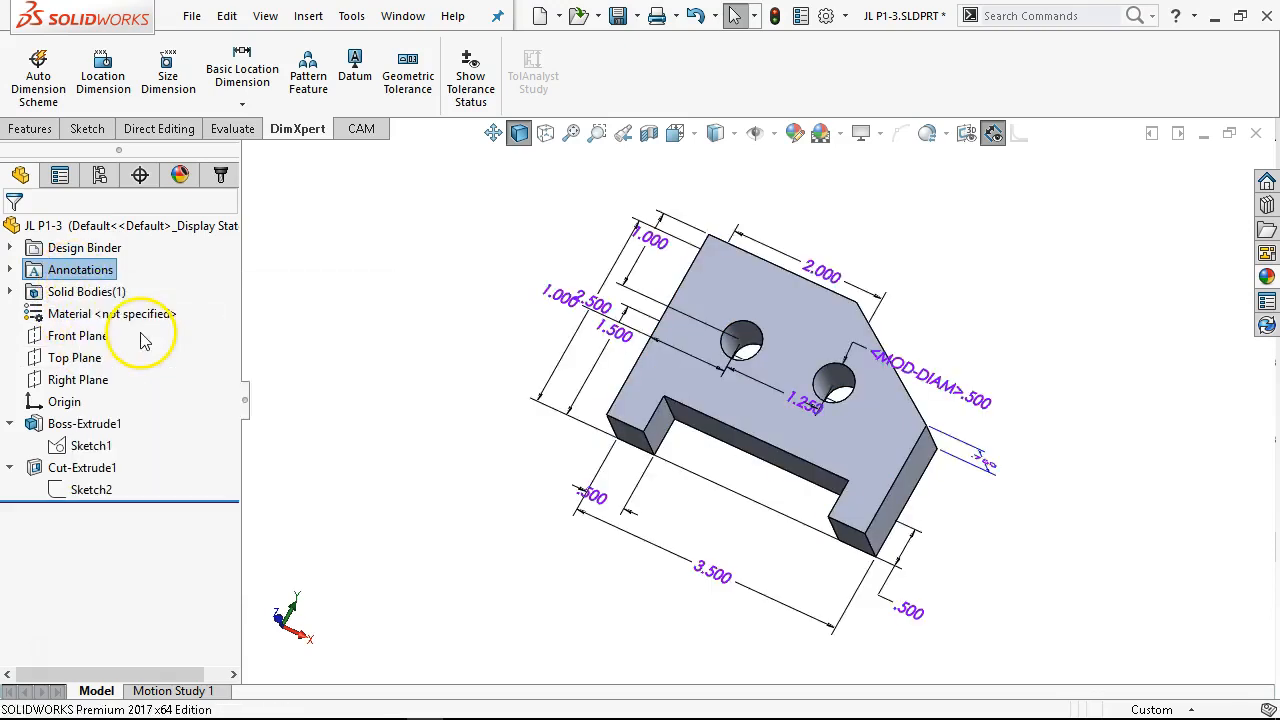
pyautogui.moveTo(329, 465); pyautogui.dragTo(333, 367, button='middle')
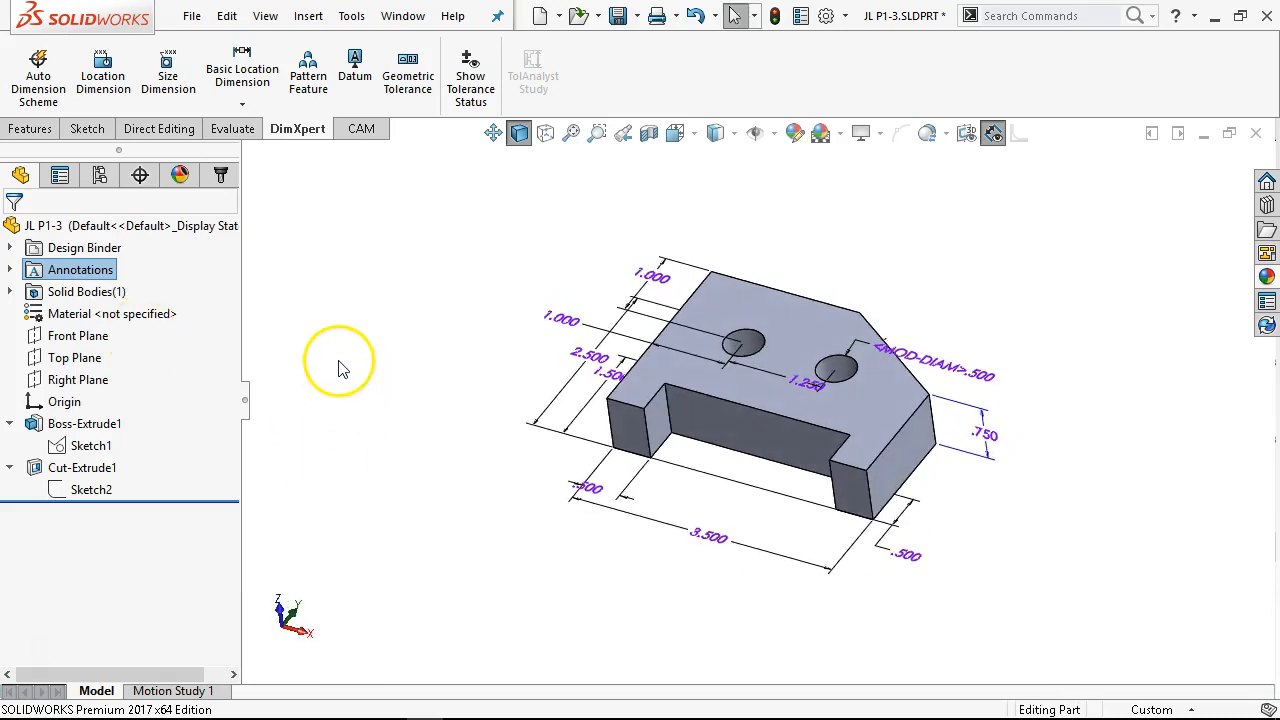
# Turn off the display of the part's feature dimensions.
pyautogui.rightClick(73, 272)
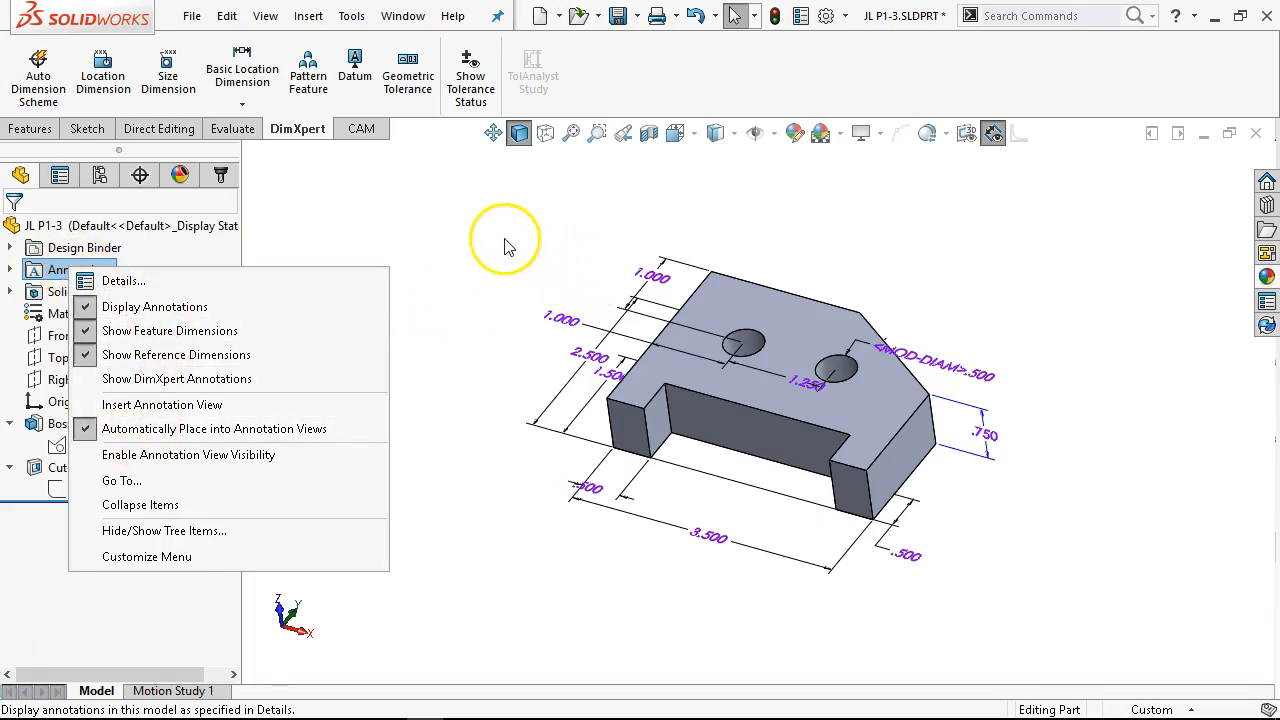
pyautogui.click(152, 330)
pyautogui.moveTo(588, 437); pyautogui.dragTo(480, 458, button='middle')
pyautogui.moveTo(905, 432); pyautogui.dragTo(490, 347, button='middle')
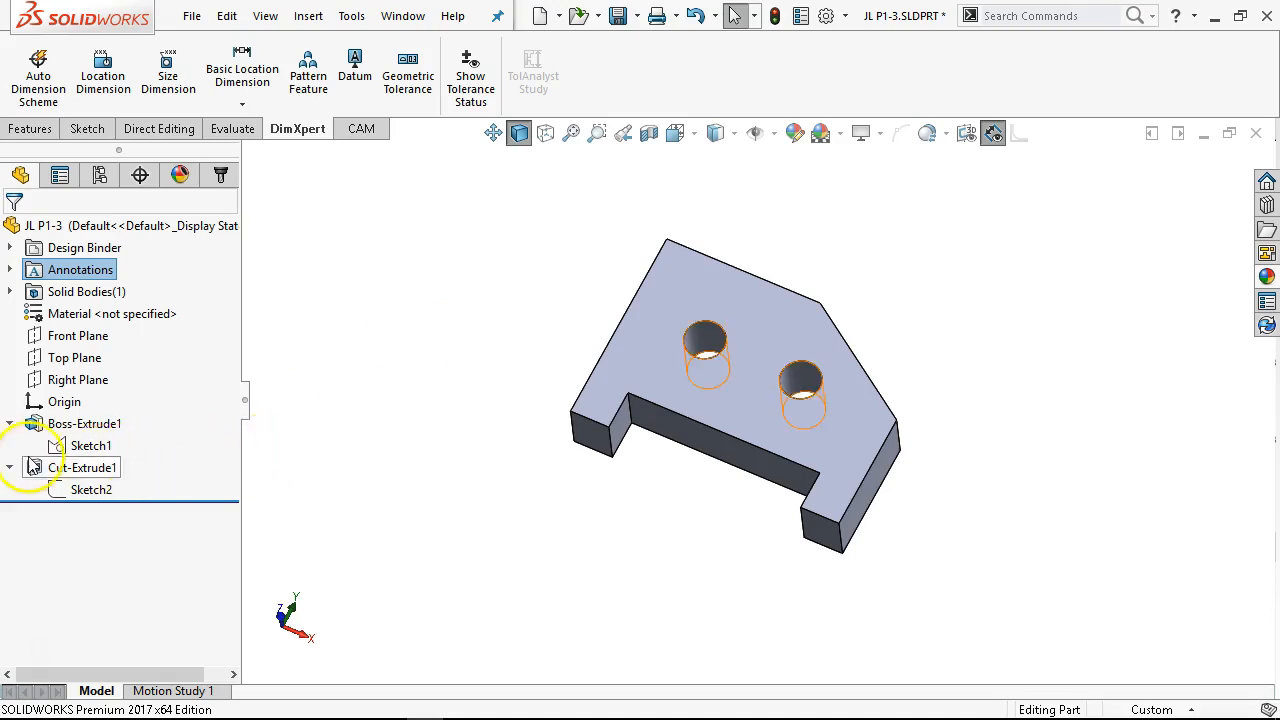
# Rename the overall height dimension in the base extrusion's Sketch1 to Height.
pyautogui.click(100, 445)
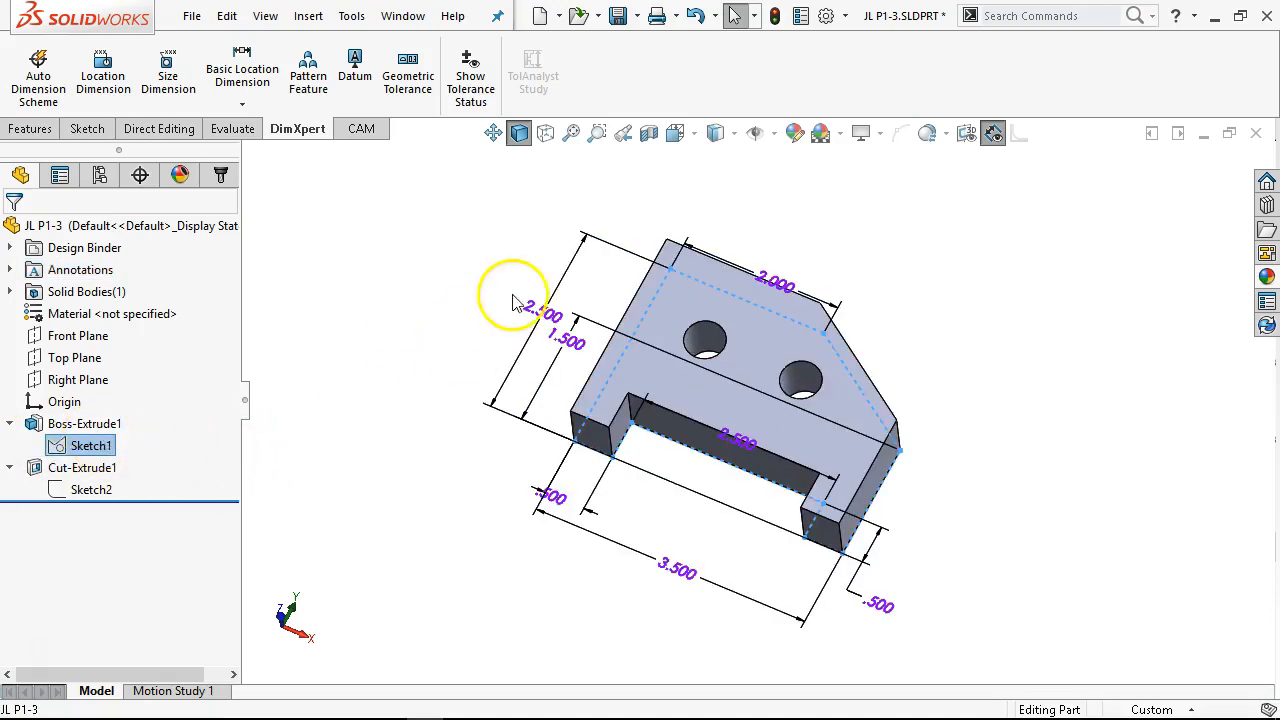
pyautogui.click(577, 258)
pyautogui.click(120, 514)
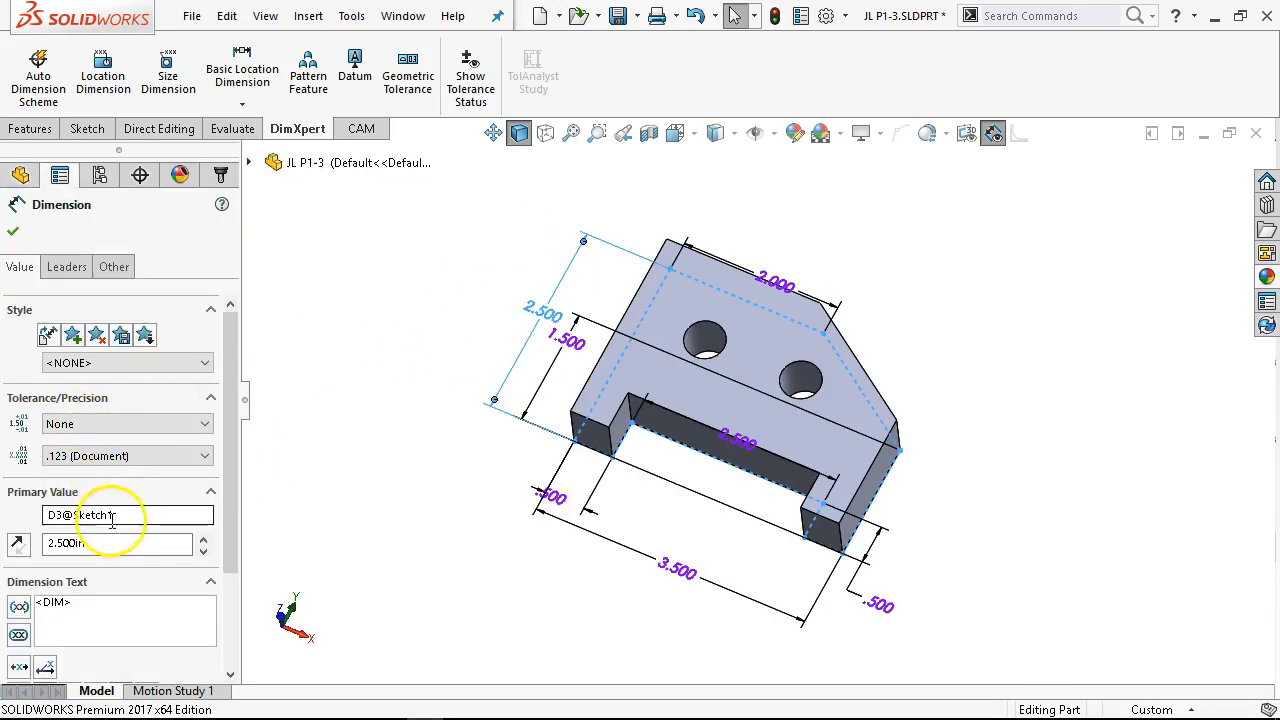
pyautogui.click(126, 514)
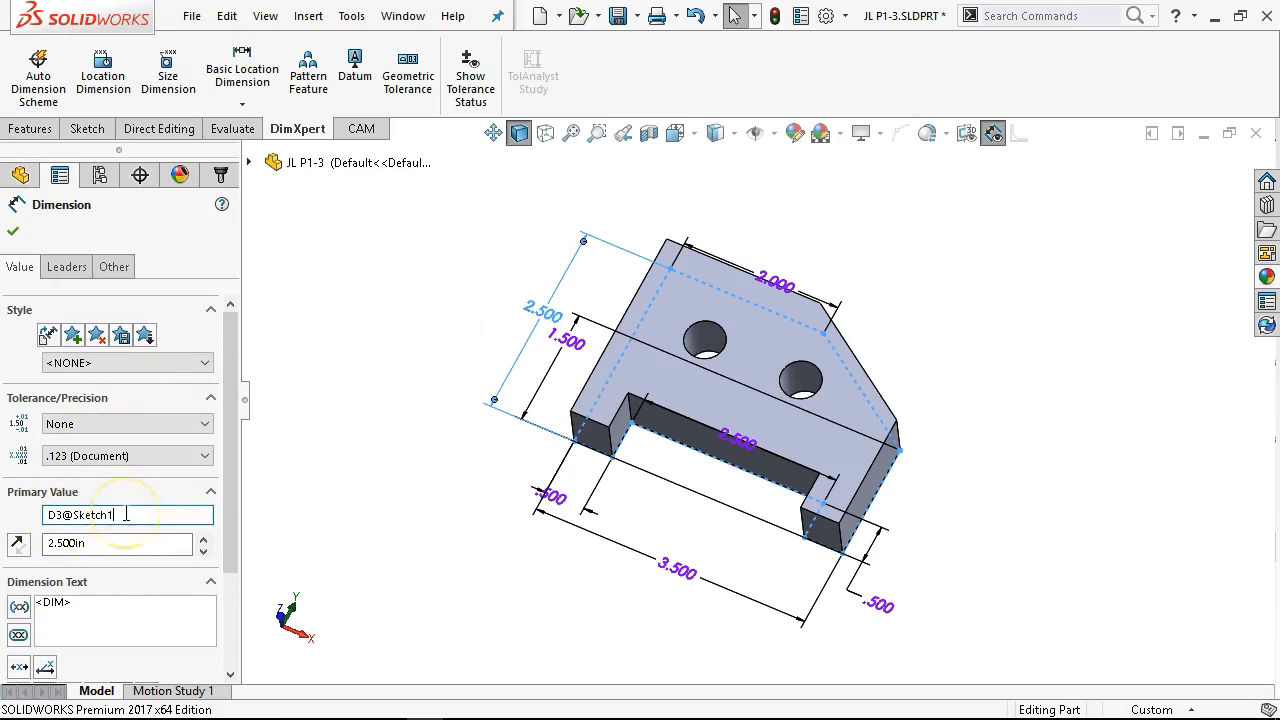
pyautogui.doubleClick(126, 514)
pyautogui.write('Height')
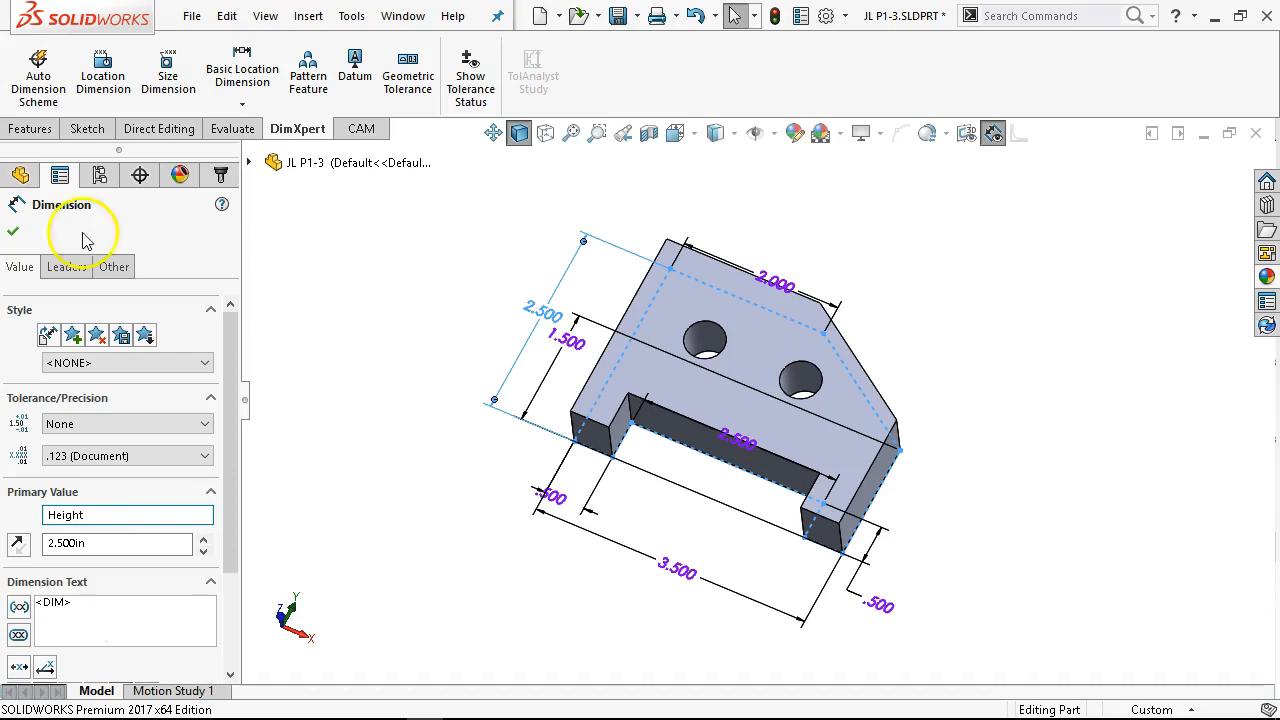
pyautogui.click(14, 233)
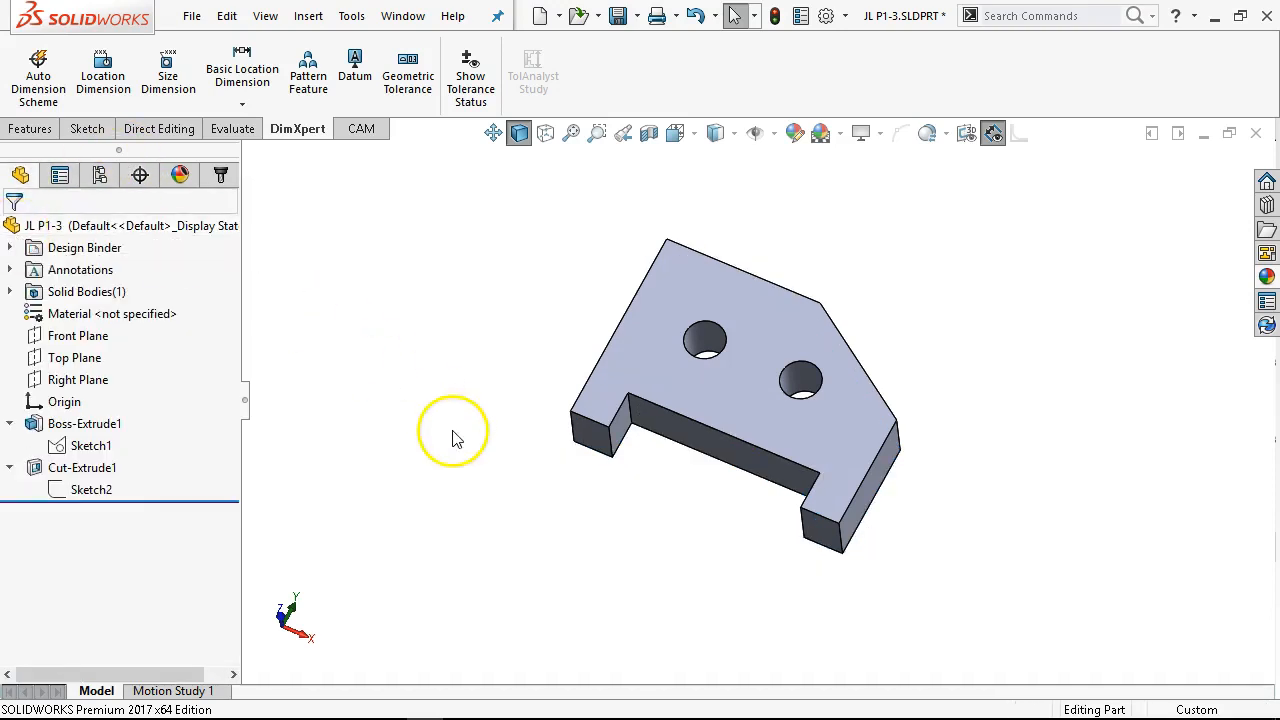
# Move the overall height dimension of Sketch1 farther out from the plate.
pyautogui.click(104, 450)
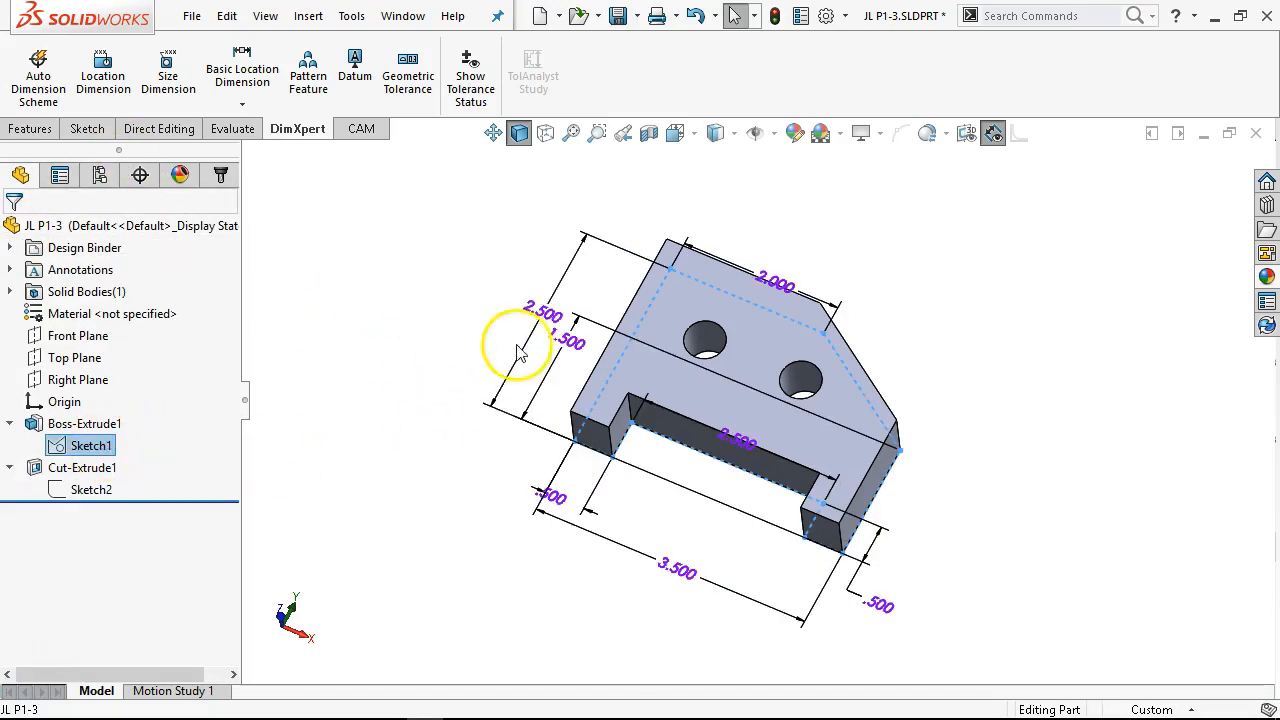
pyautogui.click(552, 305)
pyautogui.moveTo(552, 302); pyautogui.dragTo(507, 307)
pyautogui.click(424, 453)
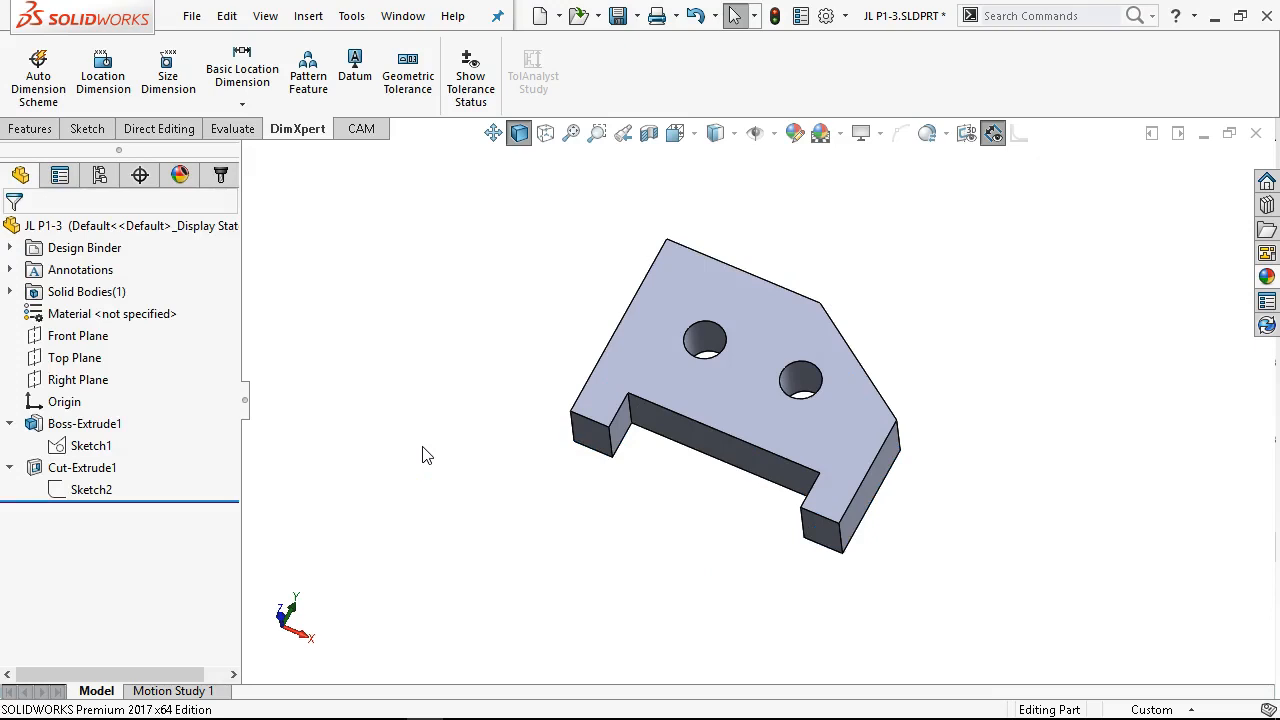
pyautogui.moveTo(500, 423); pyautogui.dragTo(557, 341, button='middle')
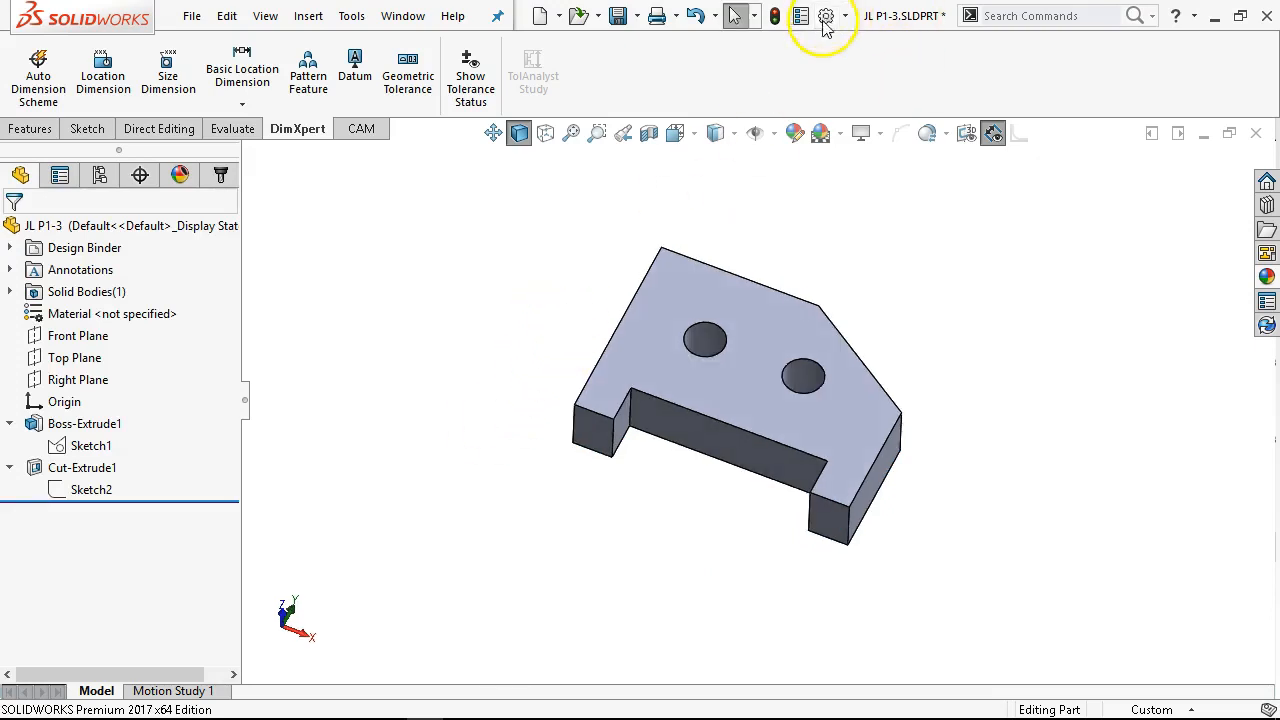
# Examine the Sketch and Drawings system options for settings about marking dimensions for drawings, changing nothing.
pyautogui.click(92, 447)
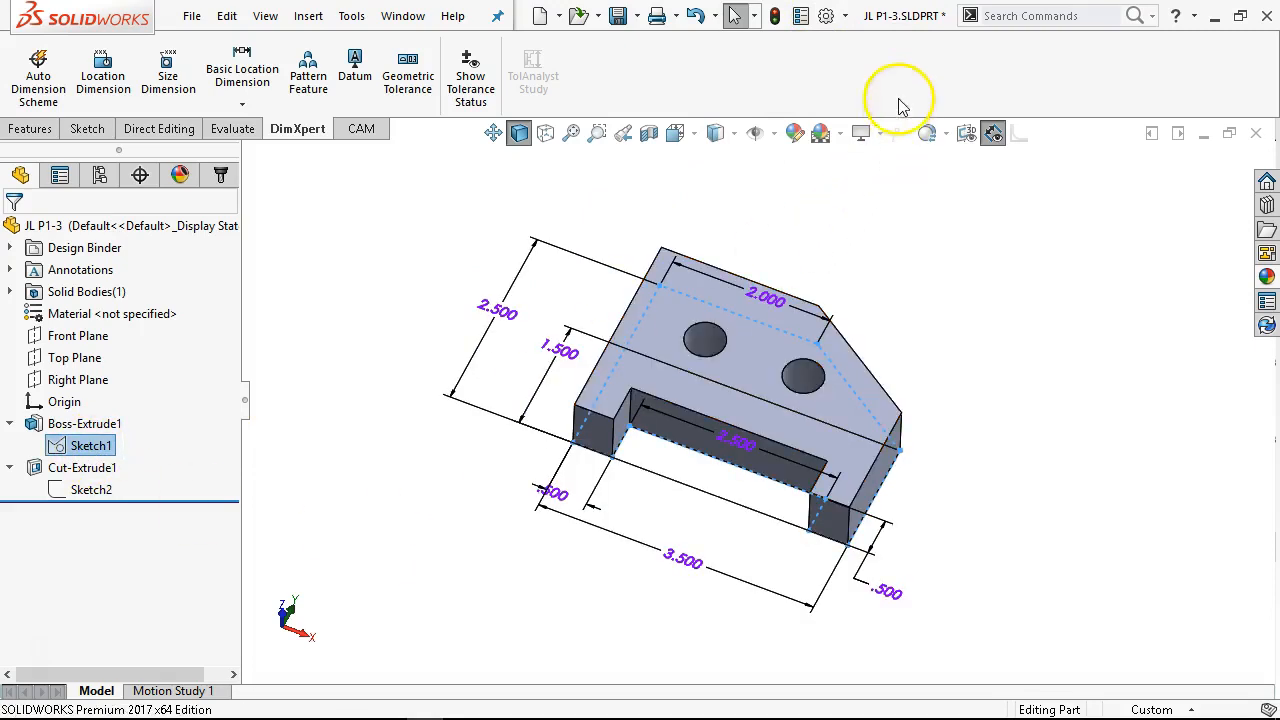
pyautogui.click(827, 16)
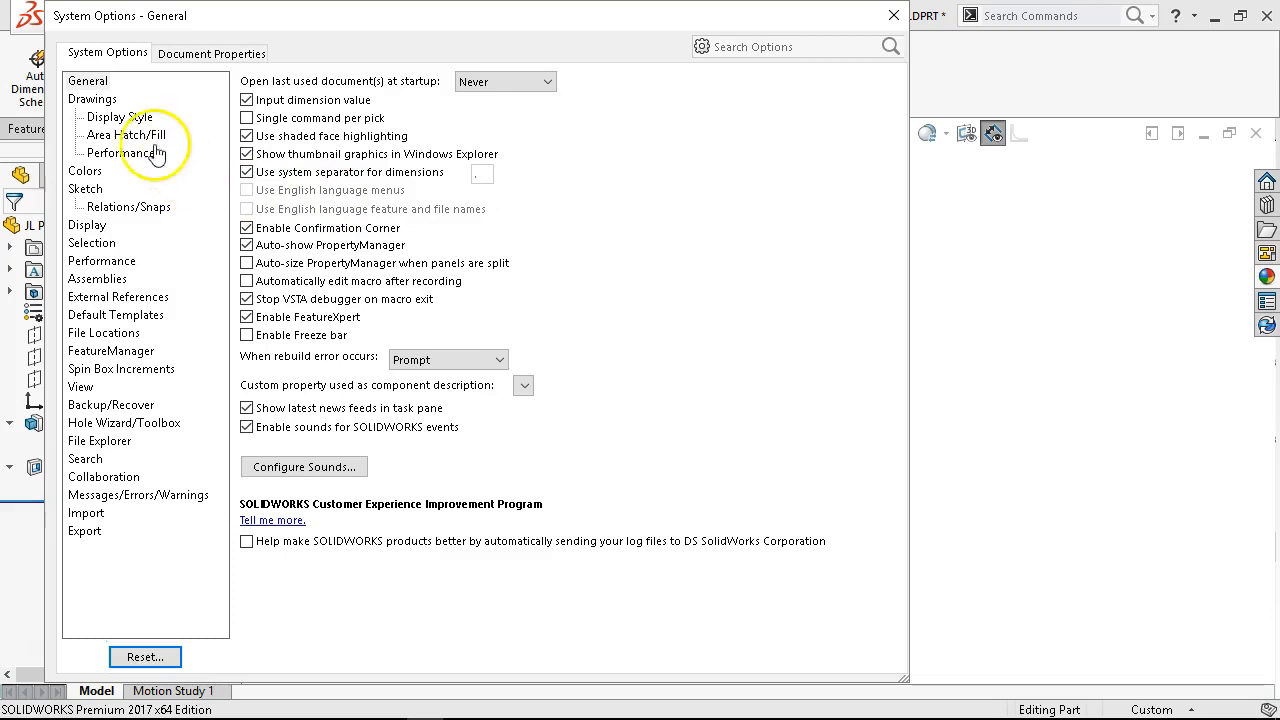
pyautogui.click(95, 190)
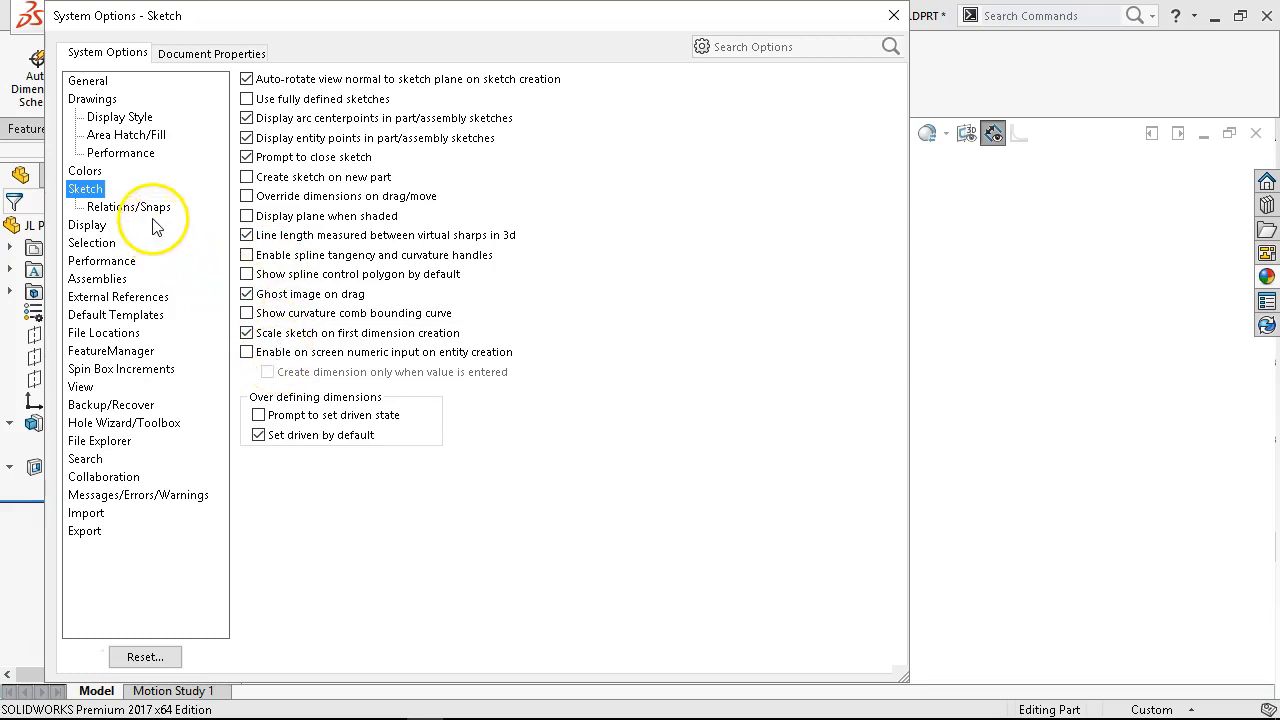
pyautogui.click(205, 53)
pyautogui.click(140, 57)
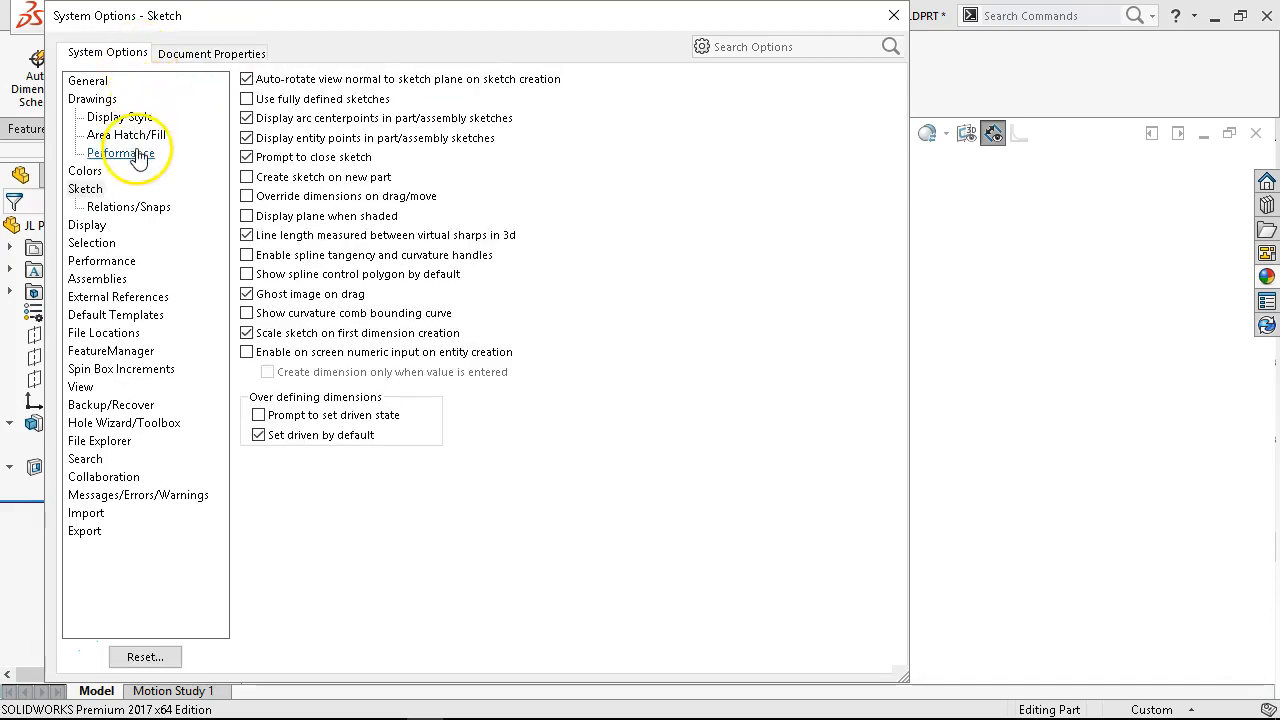
pyautogui.click(104, 102)
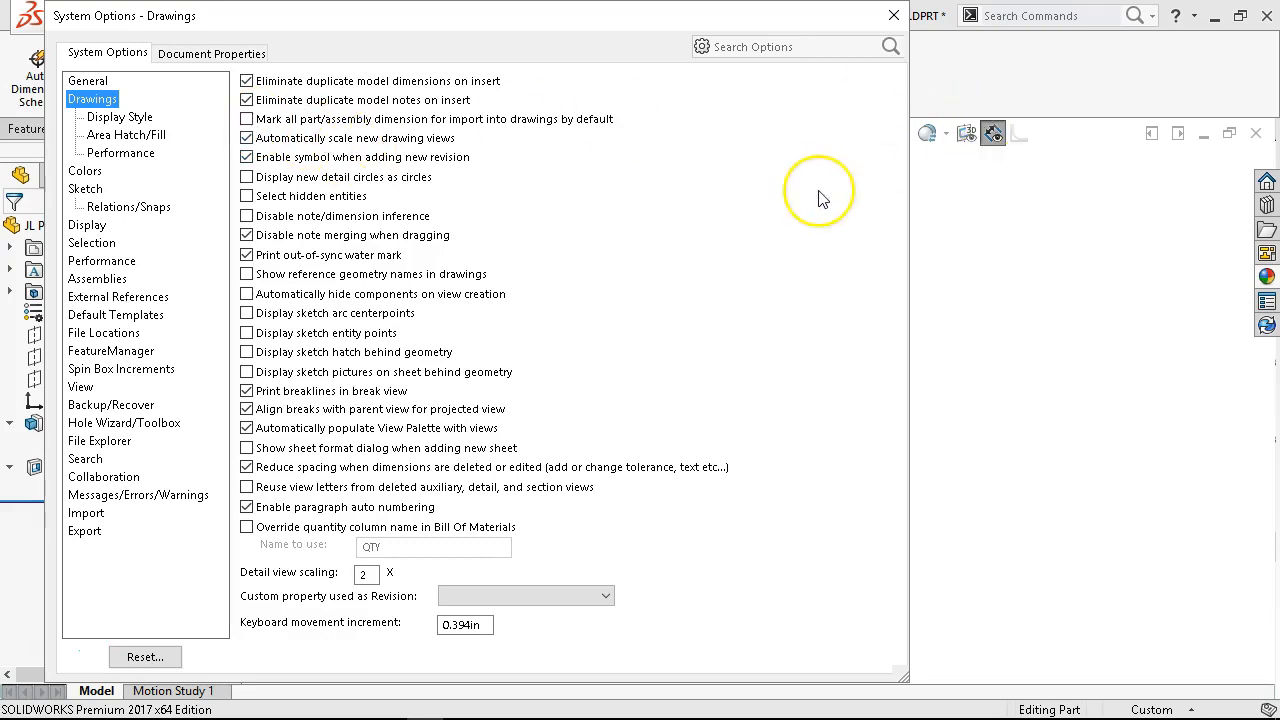
pyautogui.press('Escape')
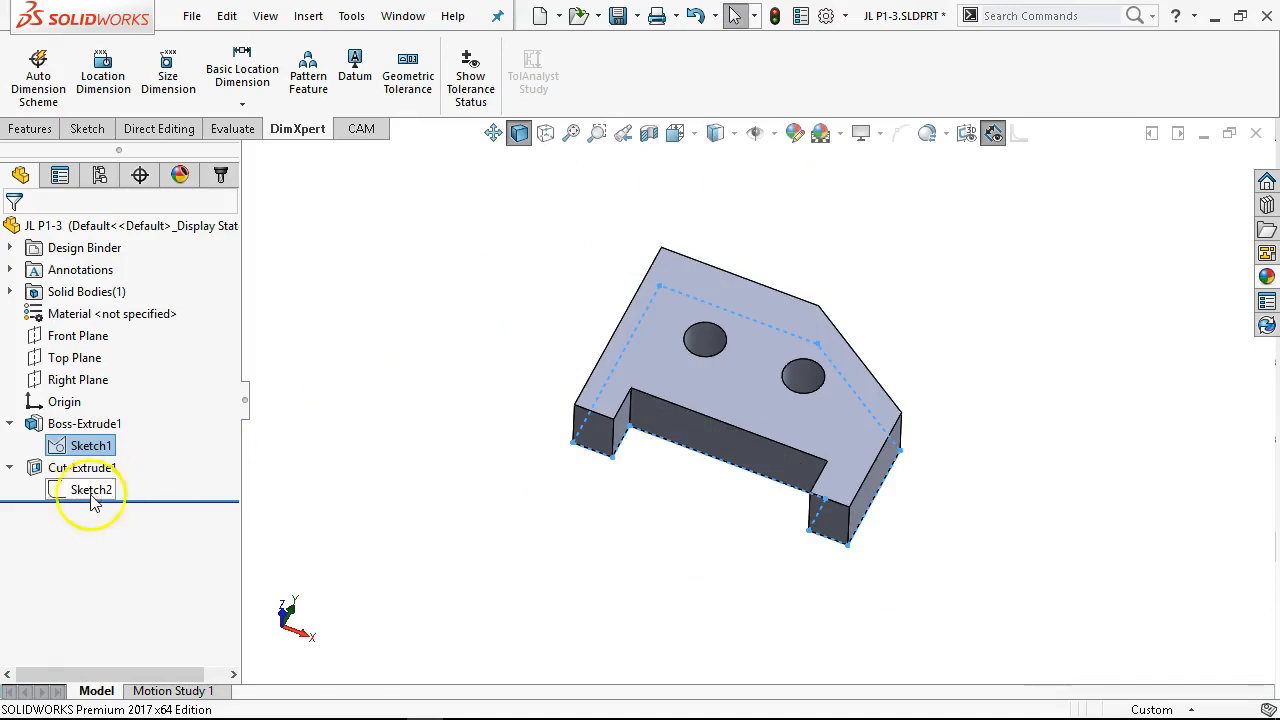
# Edit Sketch1 and add the text line "Inspect to Part No XXXX" beneath the value of the Height dimension.
pyautogui.click(90, 447)
pyautogui.click(90, 447)
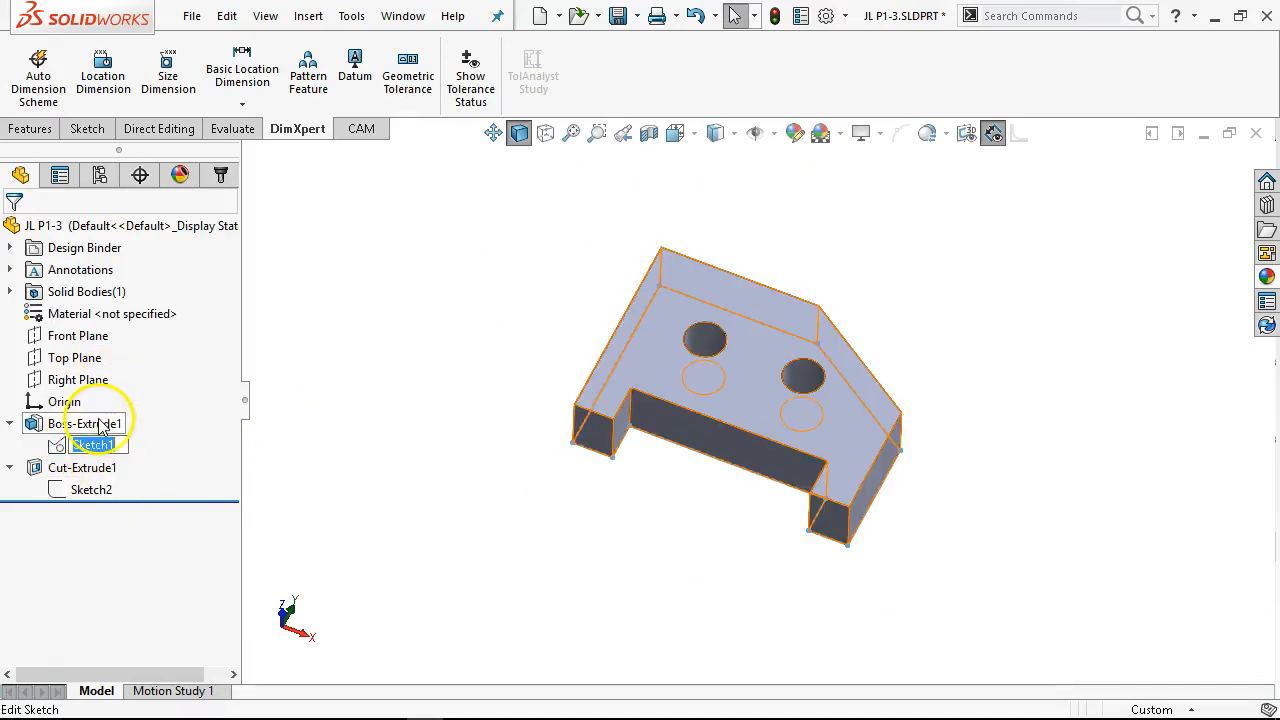
pyautogui.press('Escape')
pyautogui.rightClick(70, 446)
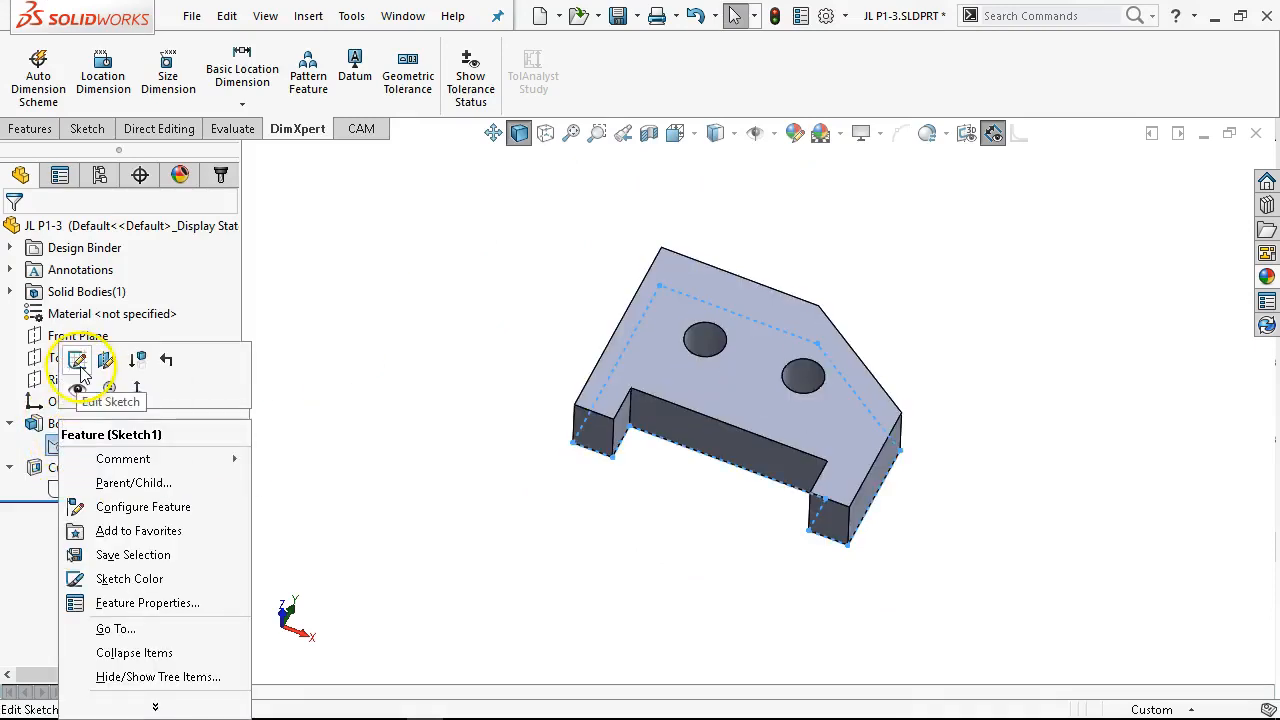
pyautogui.click(55, 360)
pyautogui.click(508, 280)
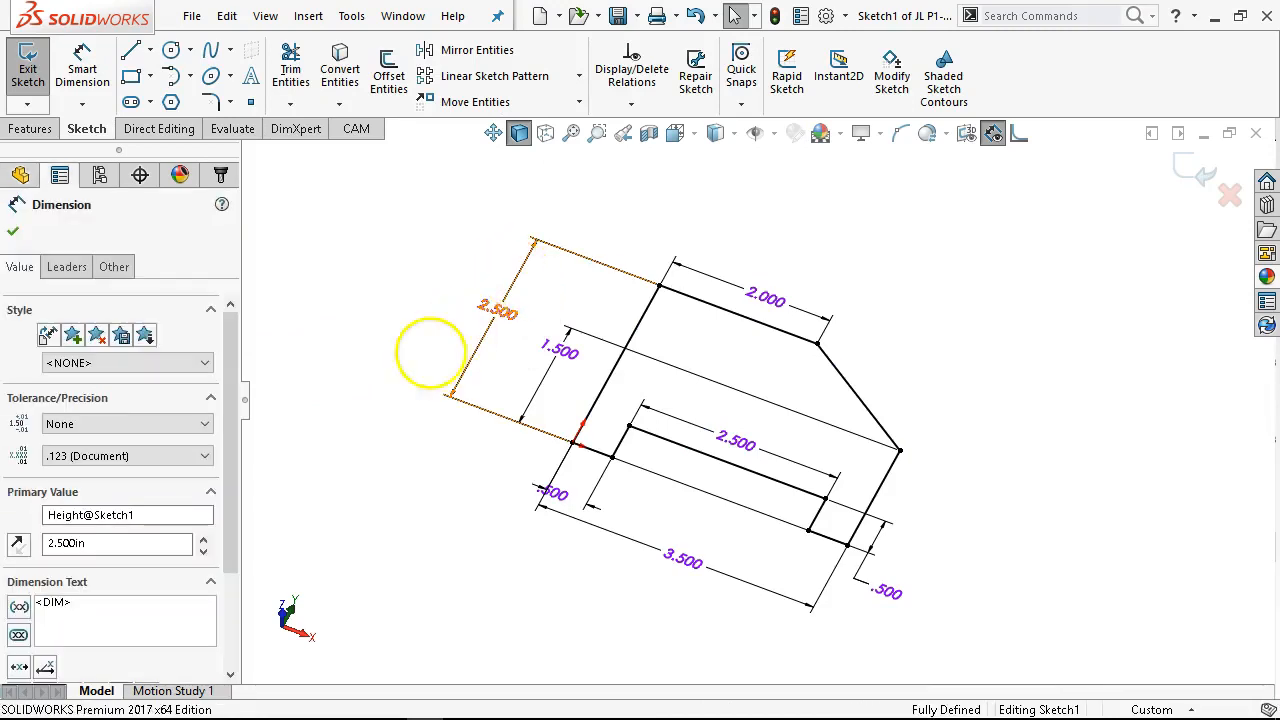
pyautogui.moveTo(230, 428); pyautogui.dragTo(258, 525)
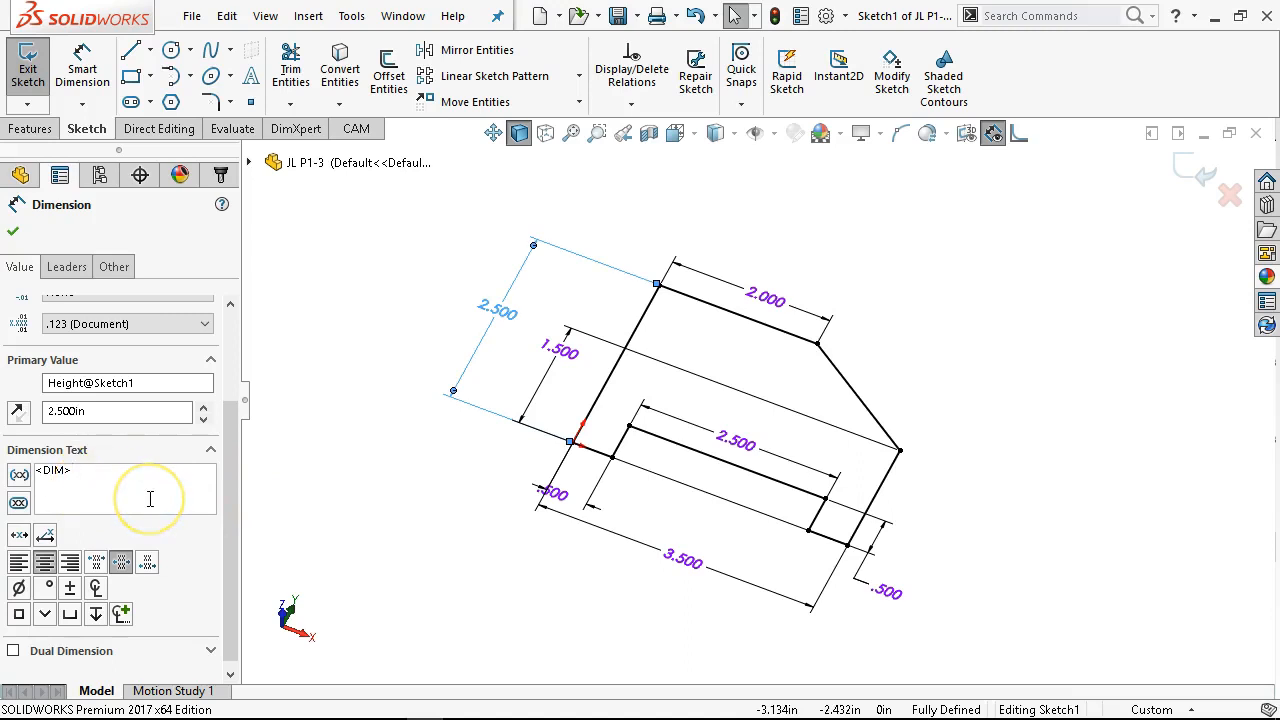
pyautogui.write('Inspect')
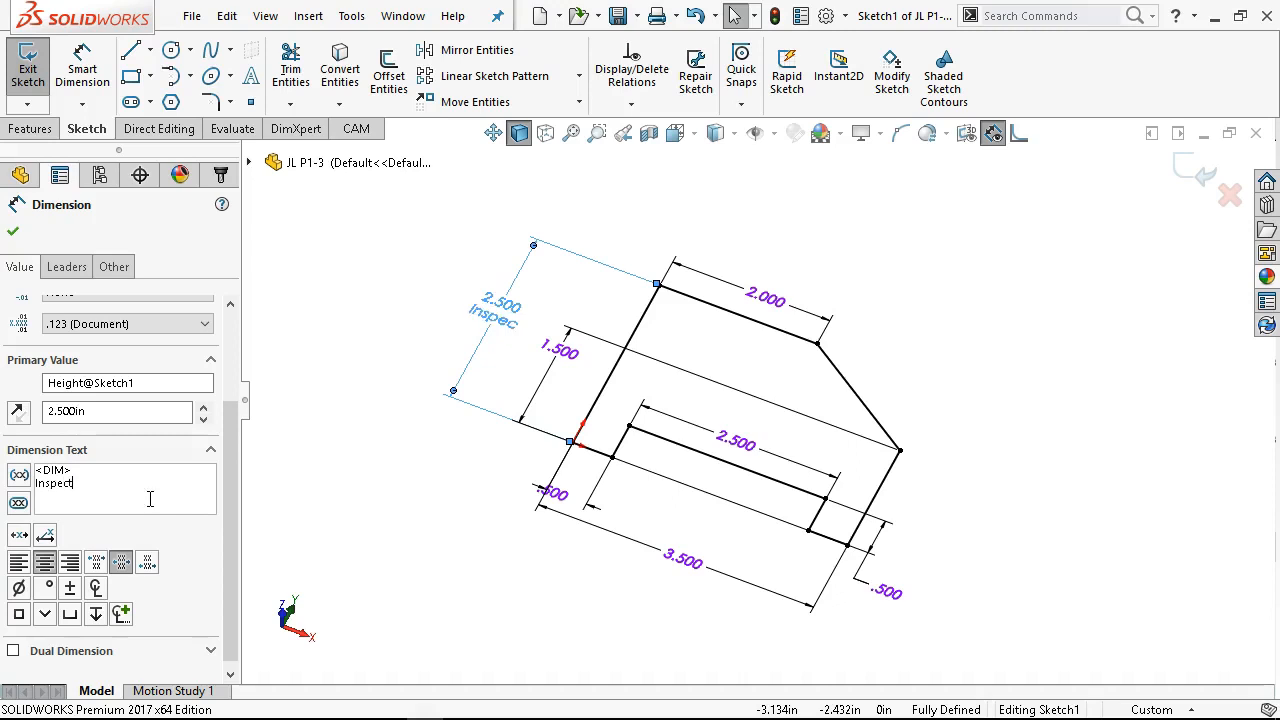
pyautogui.write(' to Part No XXXX')
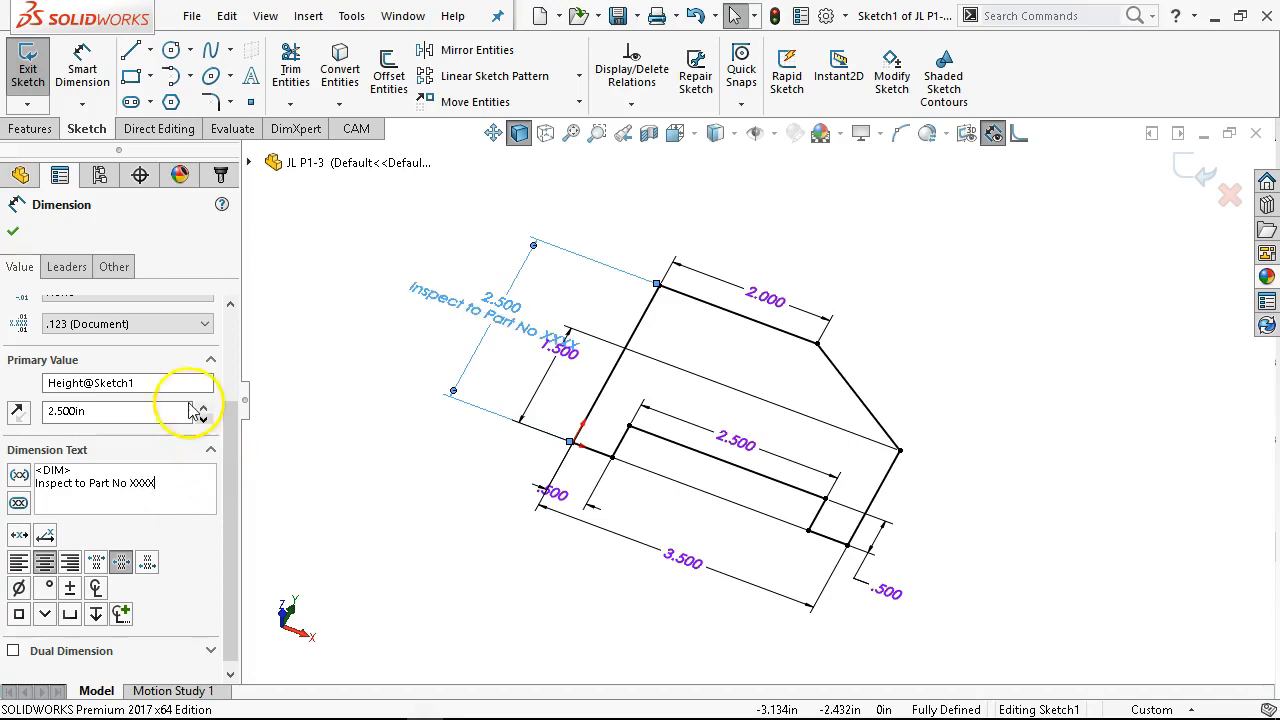
pyautogui.click(13, 235)
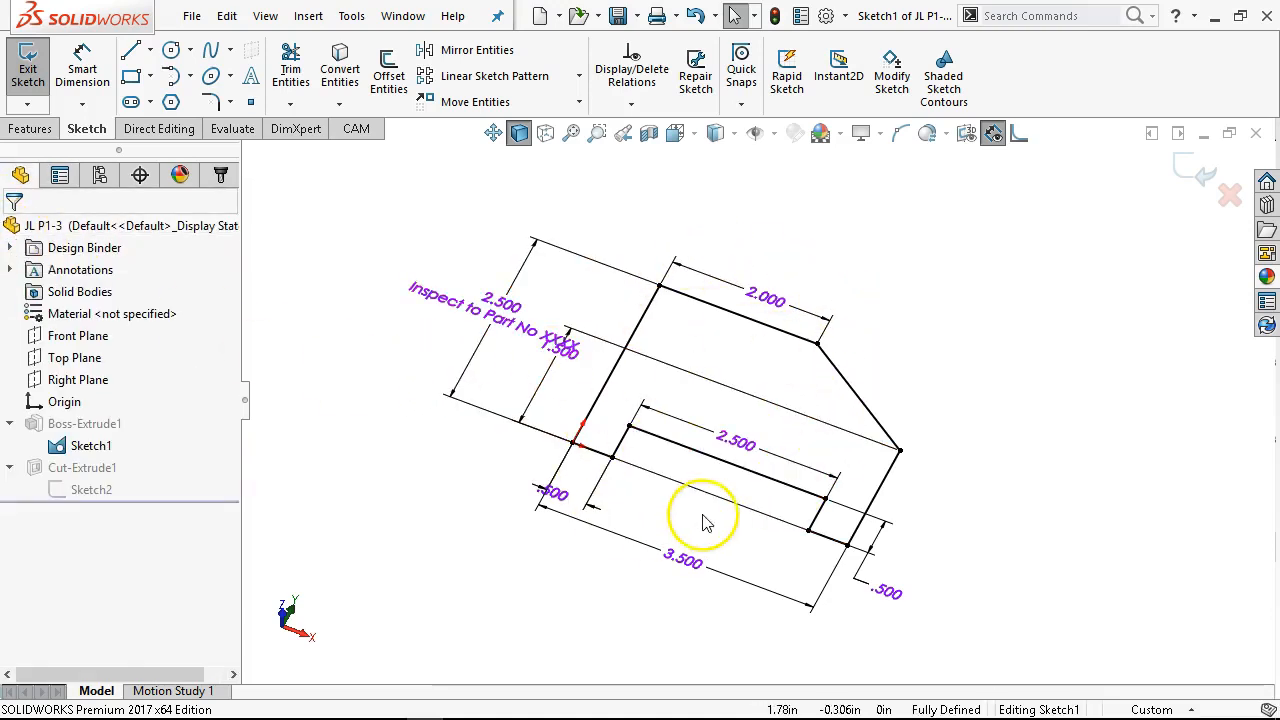
# Unmark the Height dimension for drawing import and move it farther out from the profile, then exit the sketch.
pyautogui.rightClick(524, 280)
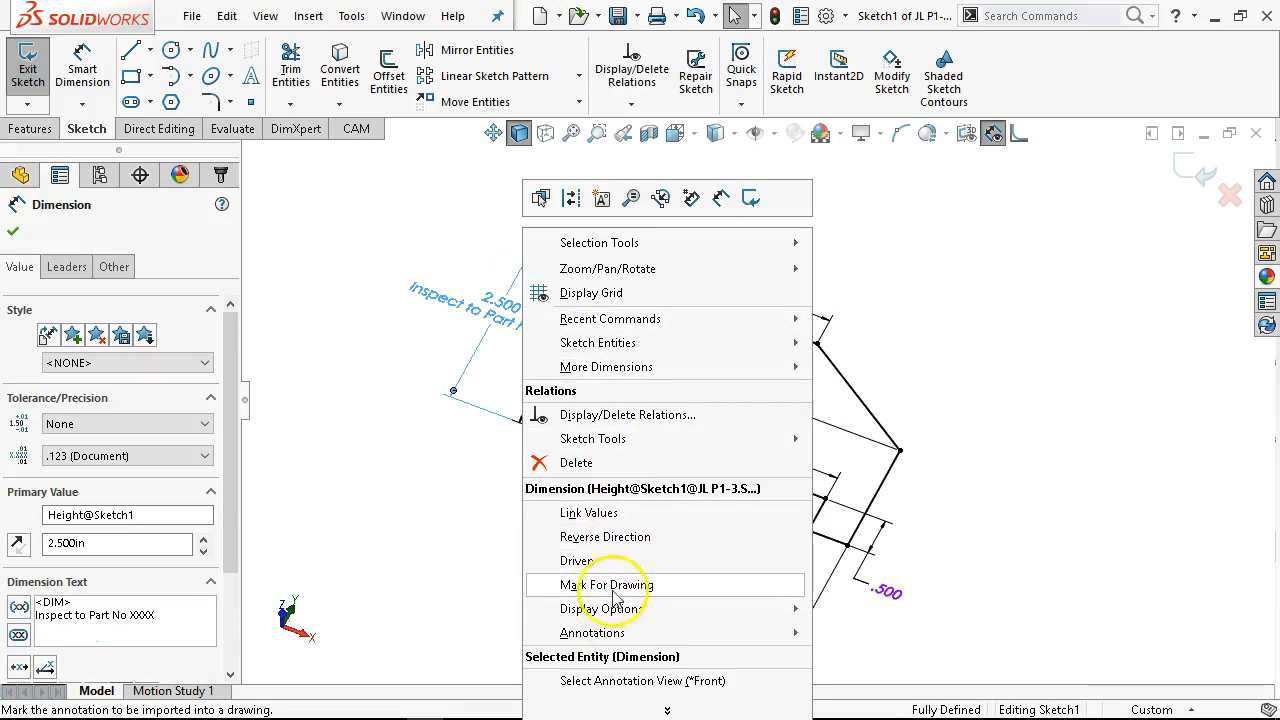
pyautogui.click(514, 591)
pyautogui.moveTo(500, 292); pyautogui.dragTo(445, 260)
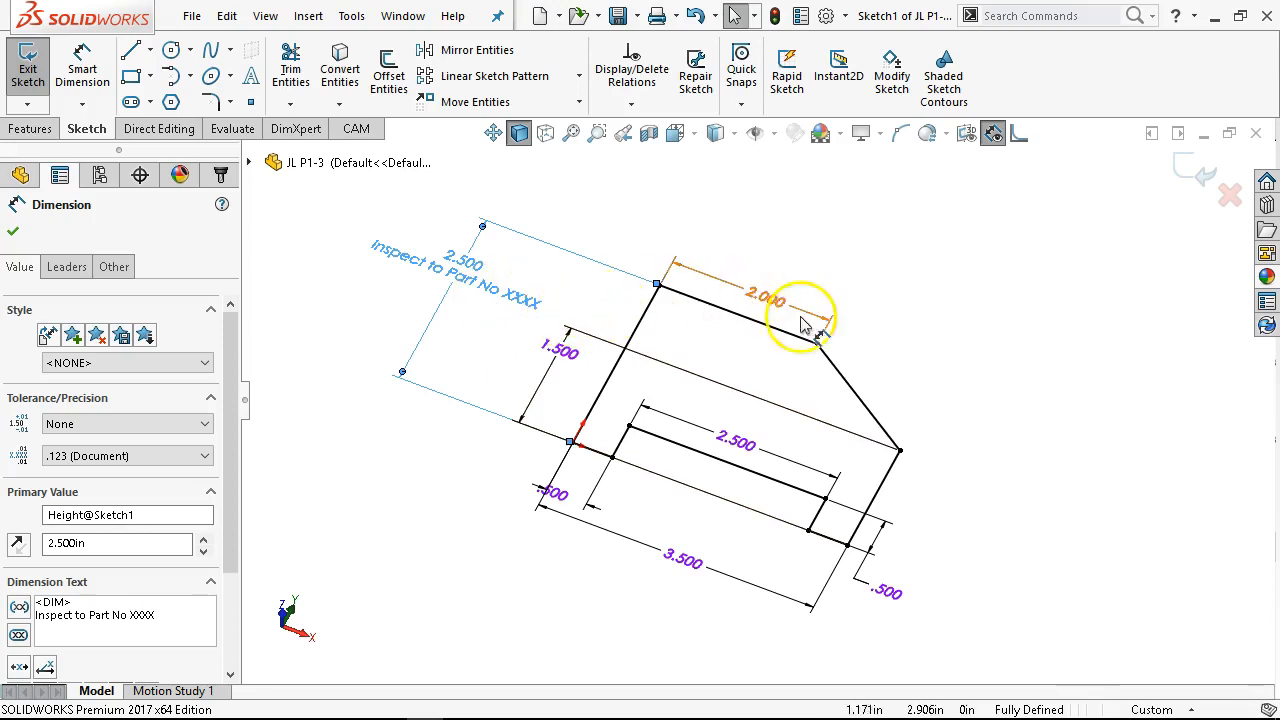
pyautogui.click(424, 306)
pyautogui.click(433, 491)
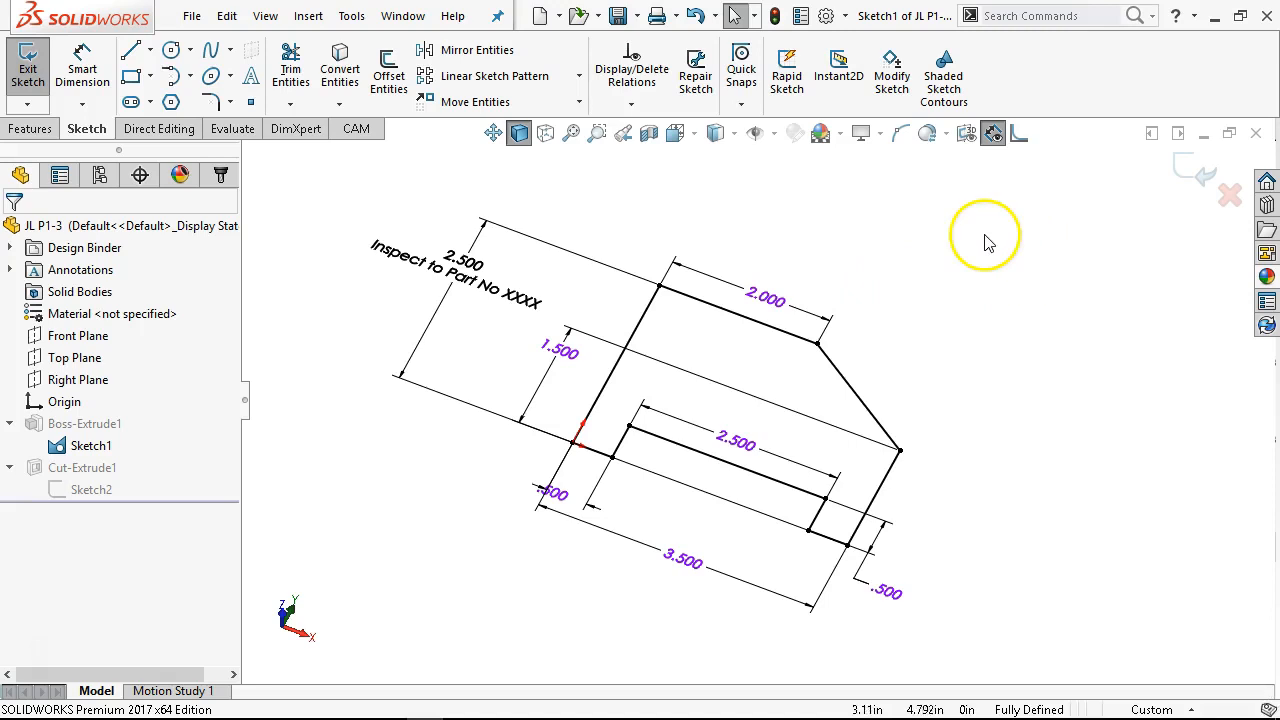
pyautogui.click(1198, 170)
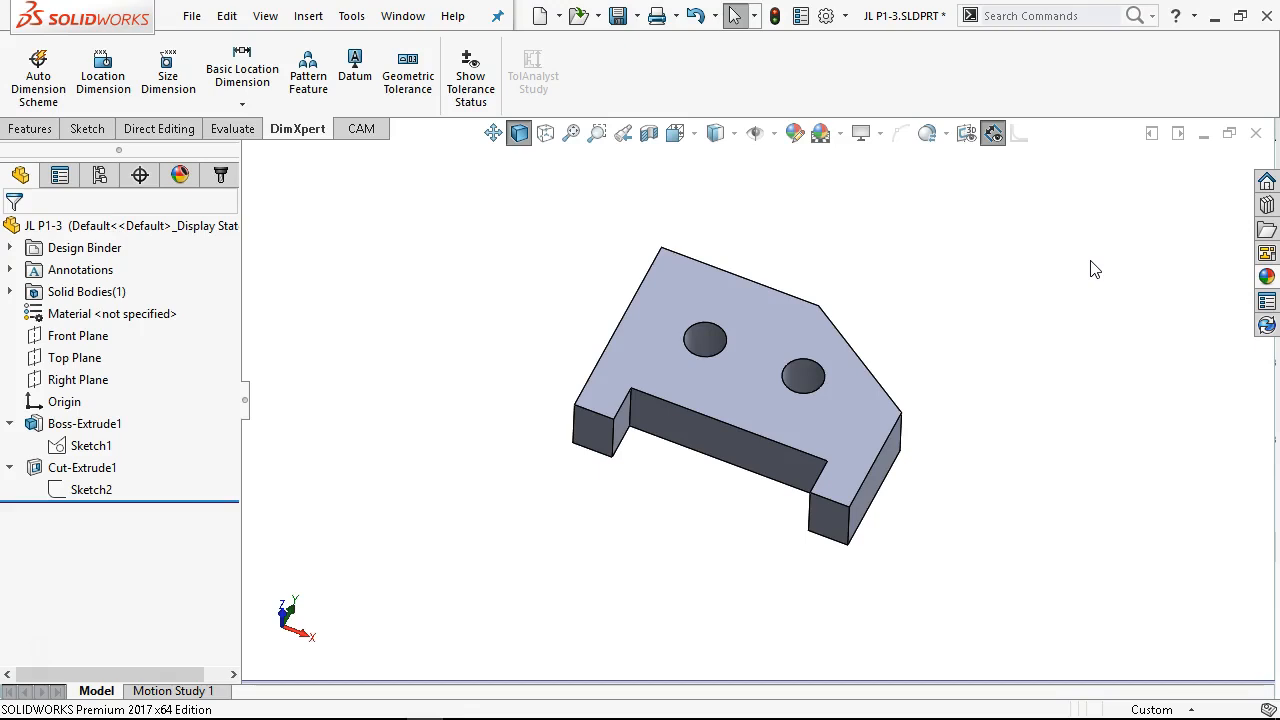
pyautogui.rightClick(524, 208)
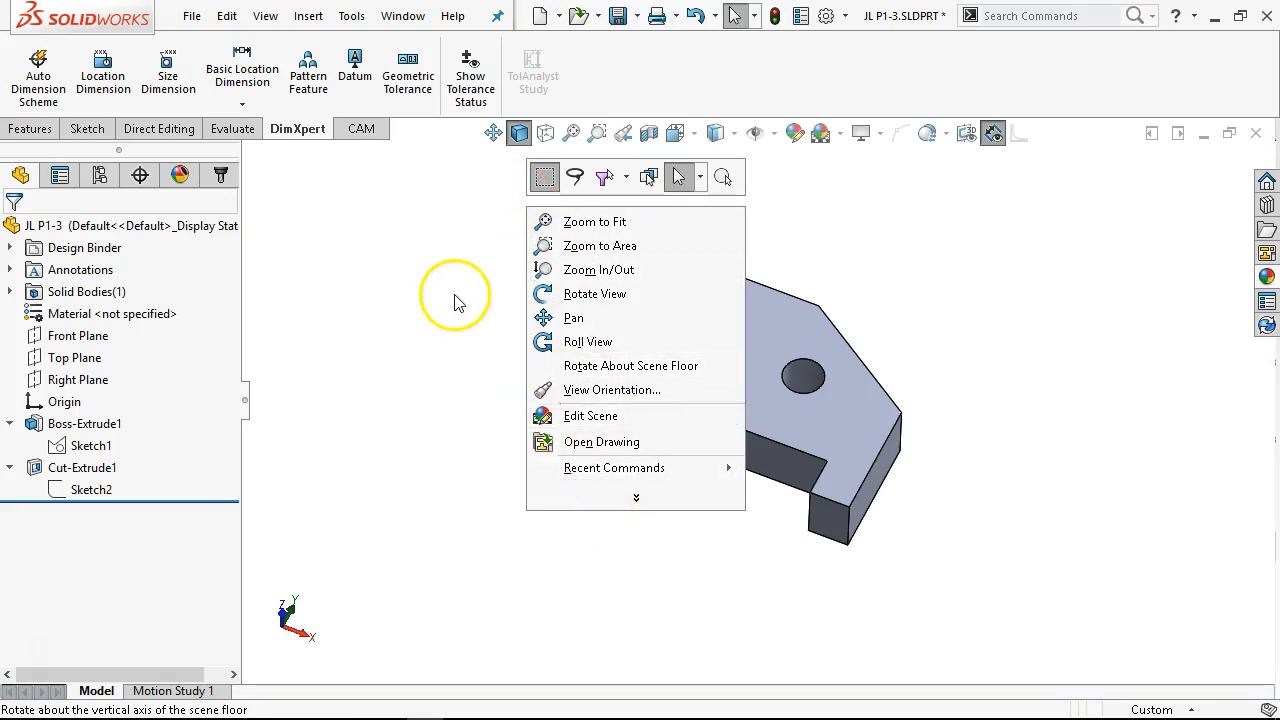
pyautogui.click(481, 318)
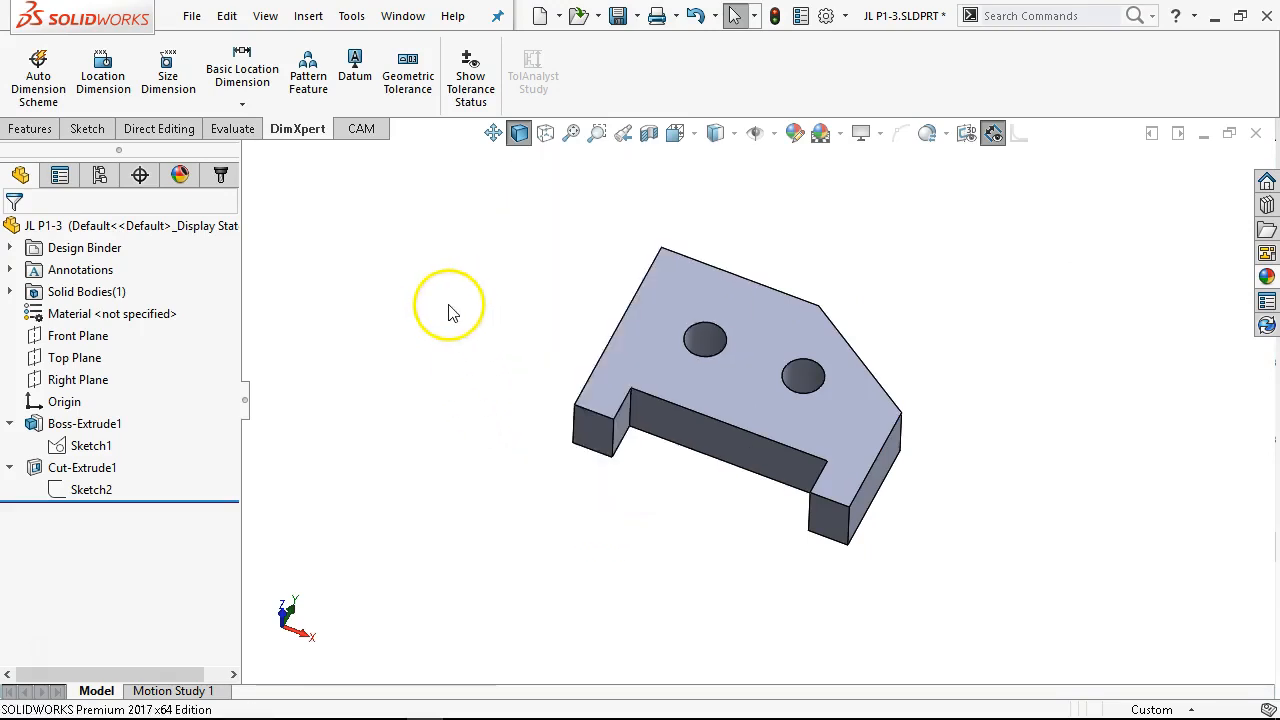
pyautogui.click(309, 18)
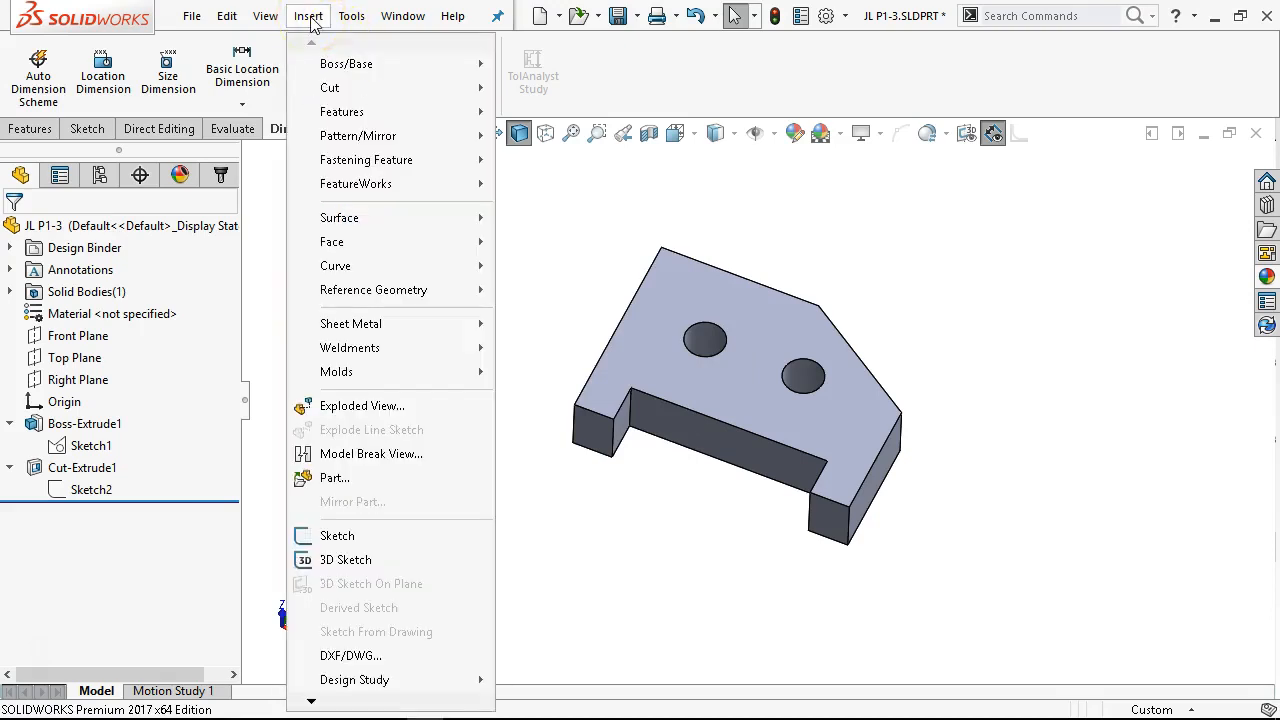
pyautogui.moveTo(351, 28)
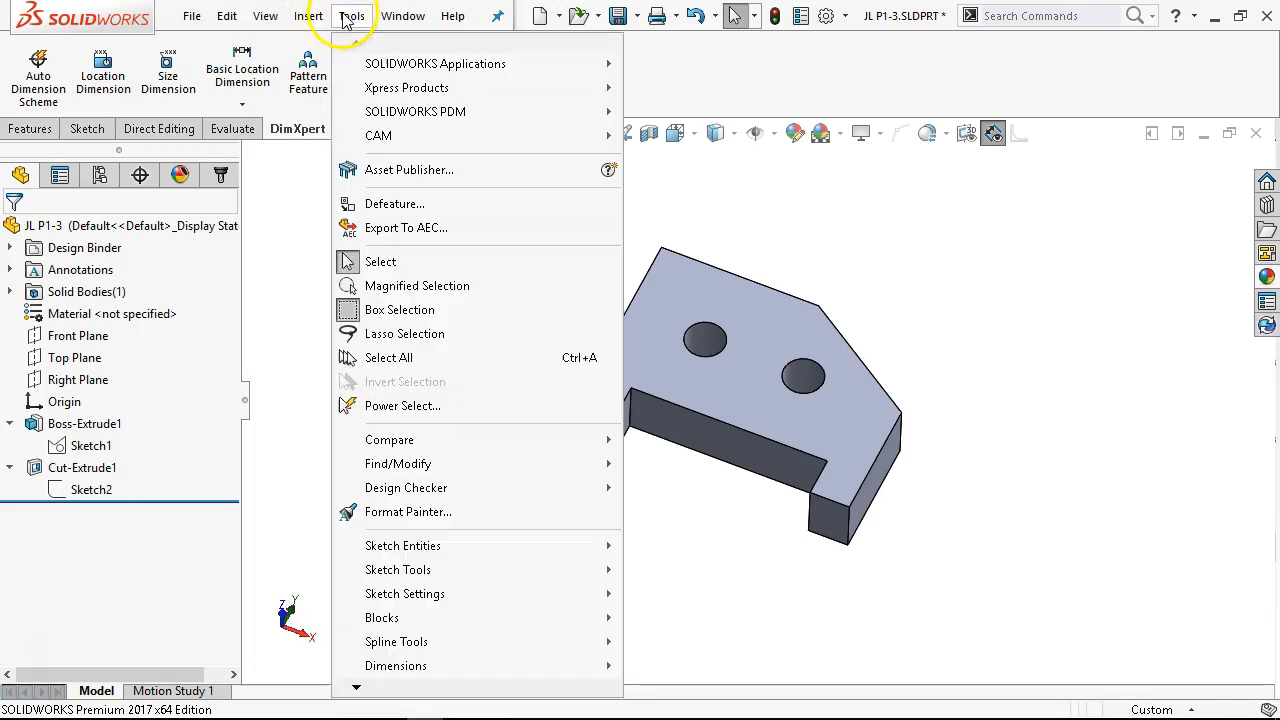
pyautogui.scroll(-1, 390, 690)
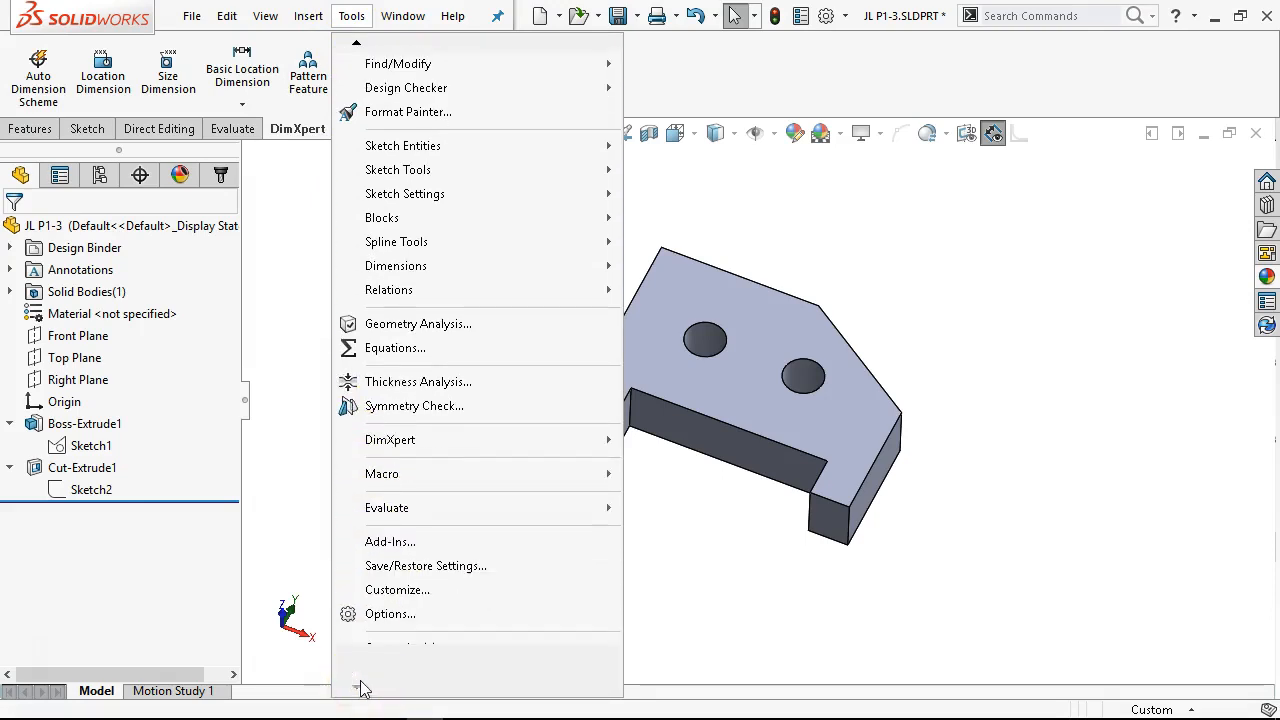
pyautogui.moveTo(458, 243)
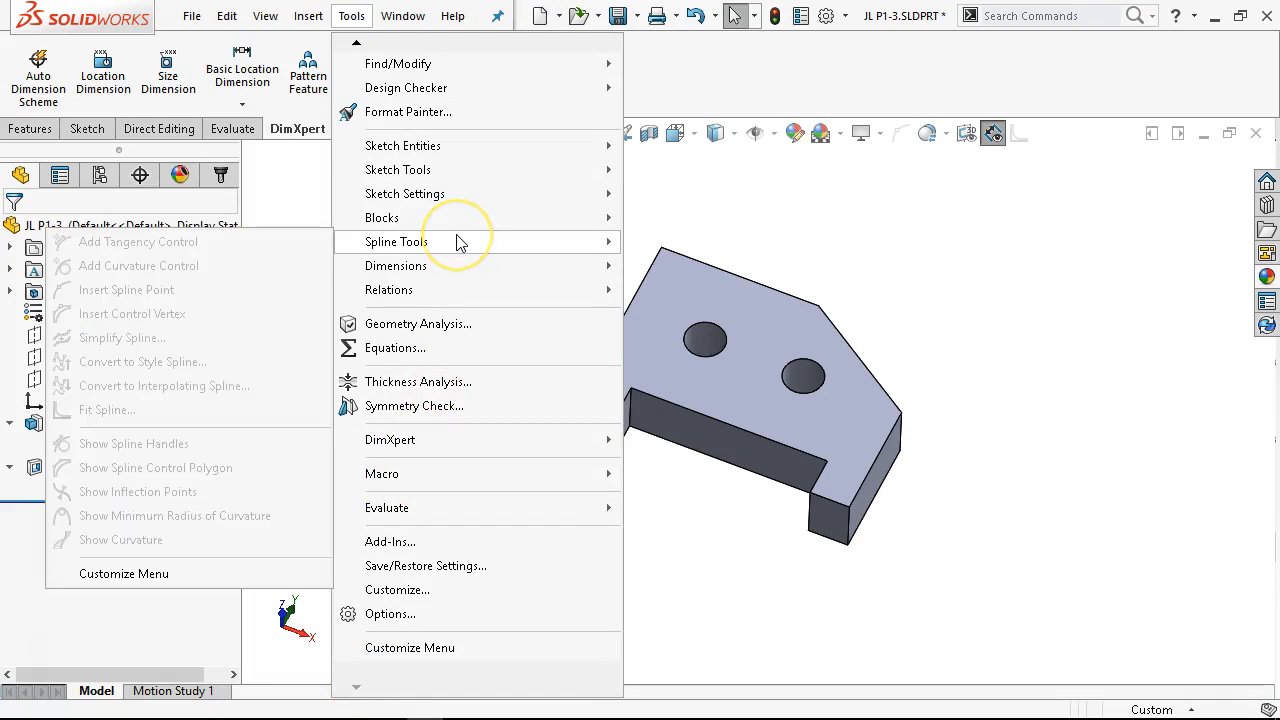
pyautogui.click(897, 250)
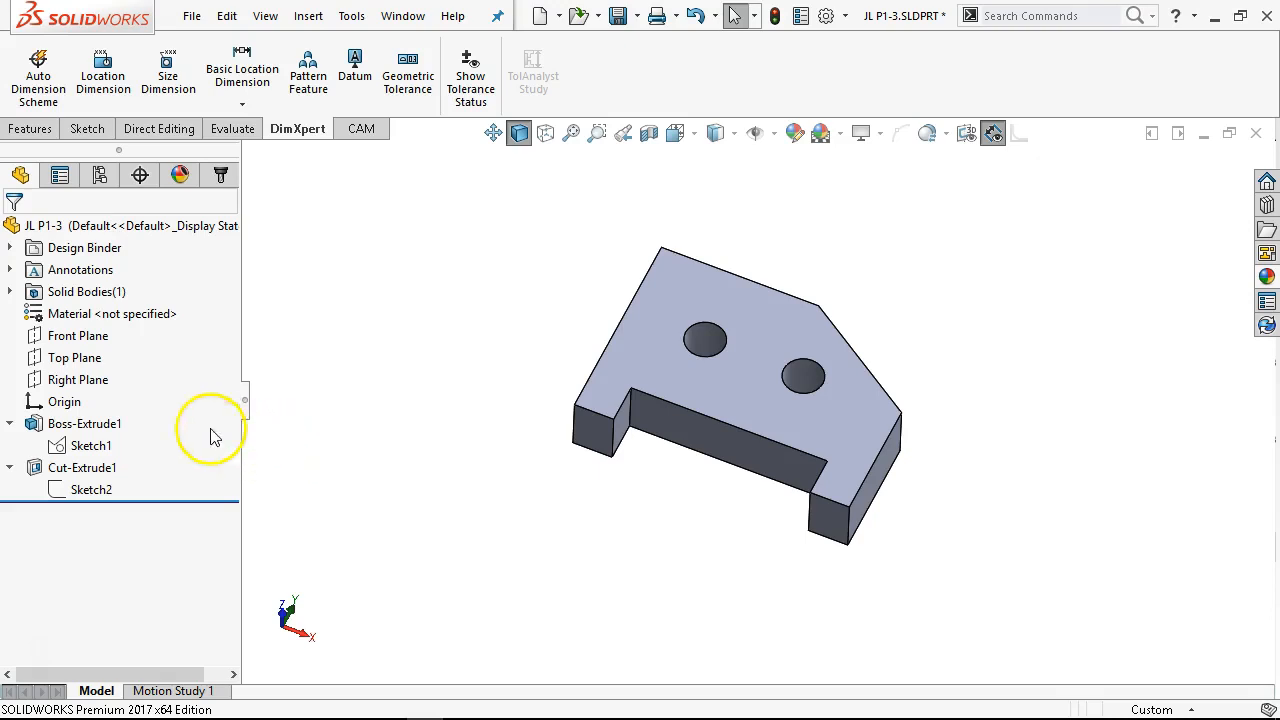
# Open Sketch1 of the plate to view its dimensions and exit it again.
pyautogui.rightClick(101, 449)
pyautogui.click(121, 362)
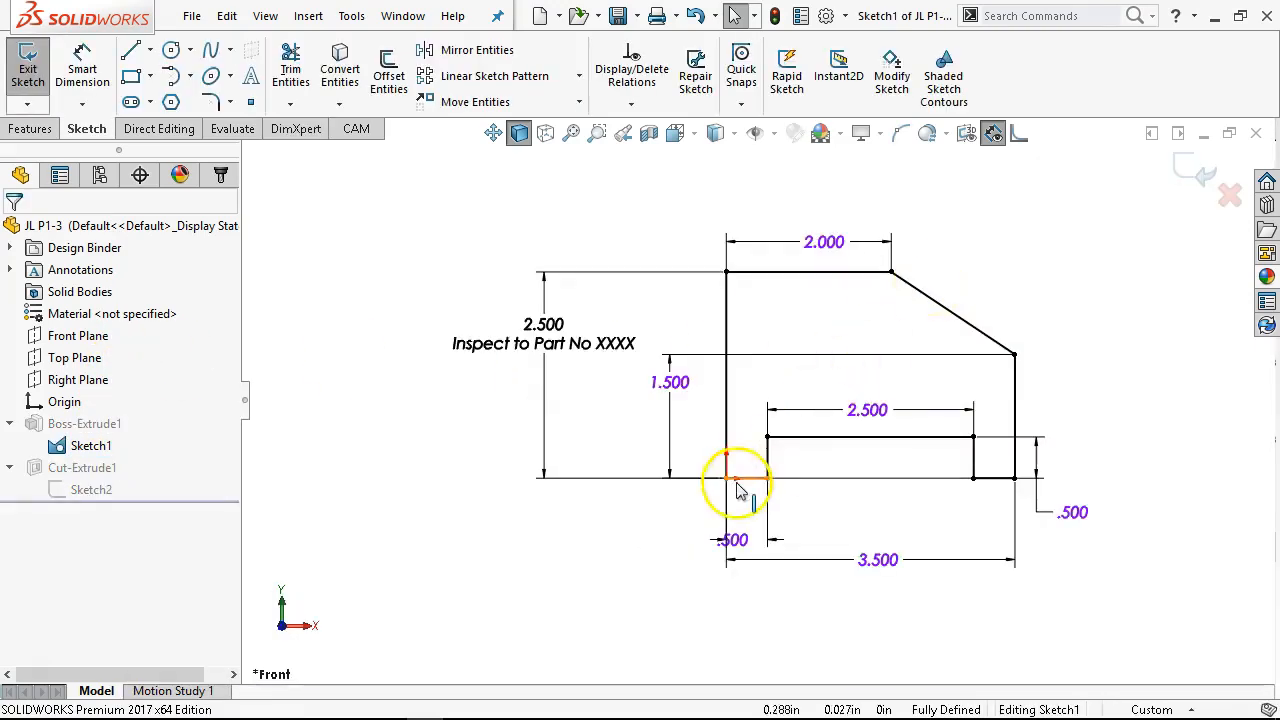
pyautogui.moveTo(696, 331); pyautogui.dragTo(674, 392)
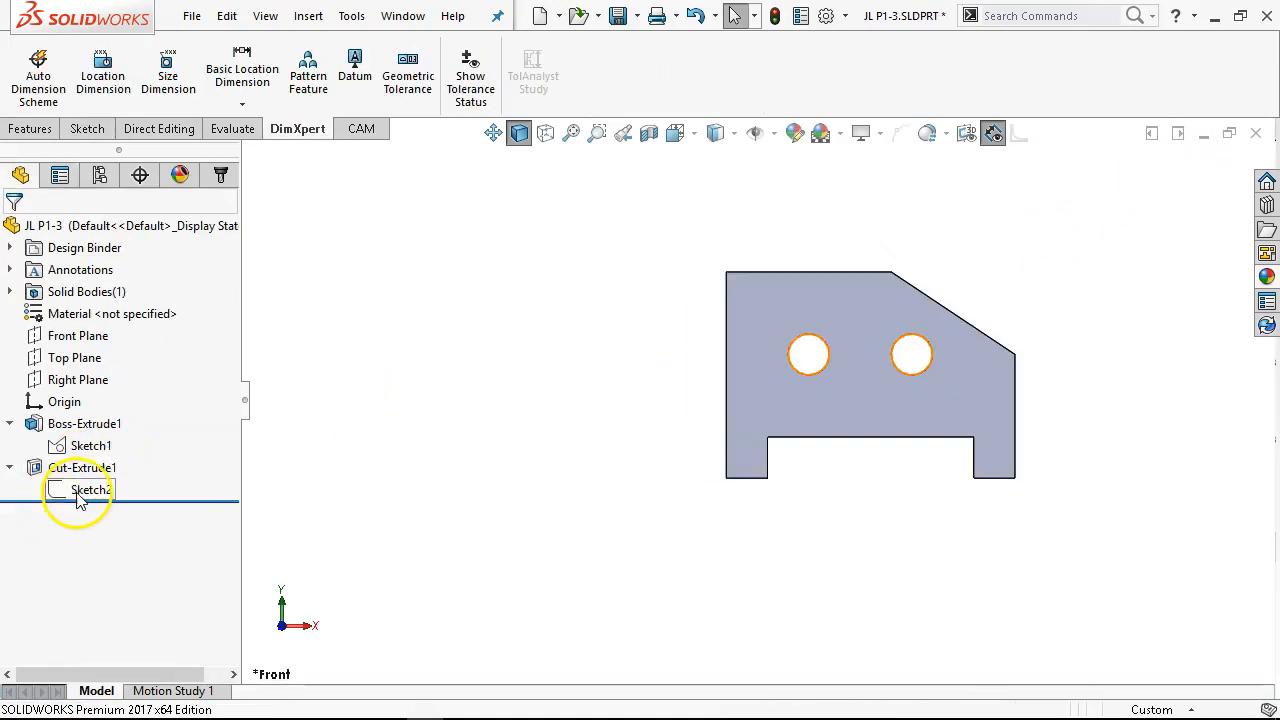
# Edit Sketch2 and delete the linear dimensions that locate and space the two holes, keeping the diameter dimension.
pyautogui.rightClick(82, 489)
pyautogui.click(120, 362)
pyautogui.moveTo(712, 236); pyautogui.dragTo(594, 456)
pyautogui.press('Delete')
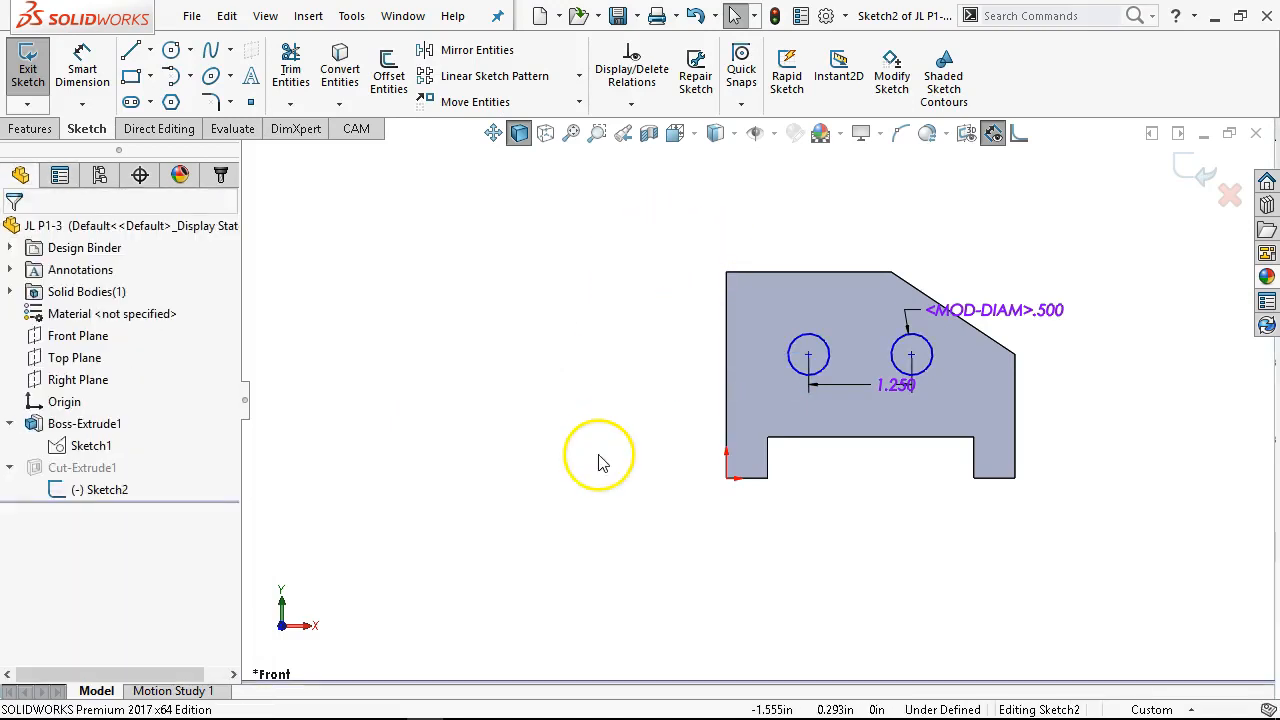
pyautogui.click(862, 392)
pyautogui.press('Delete')
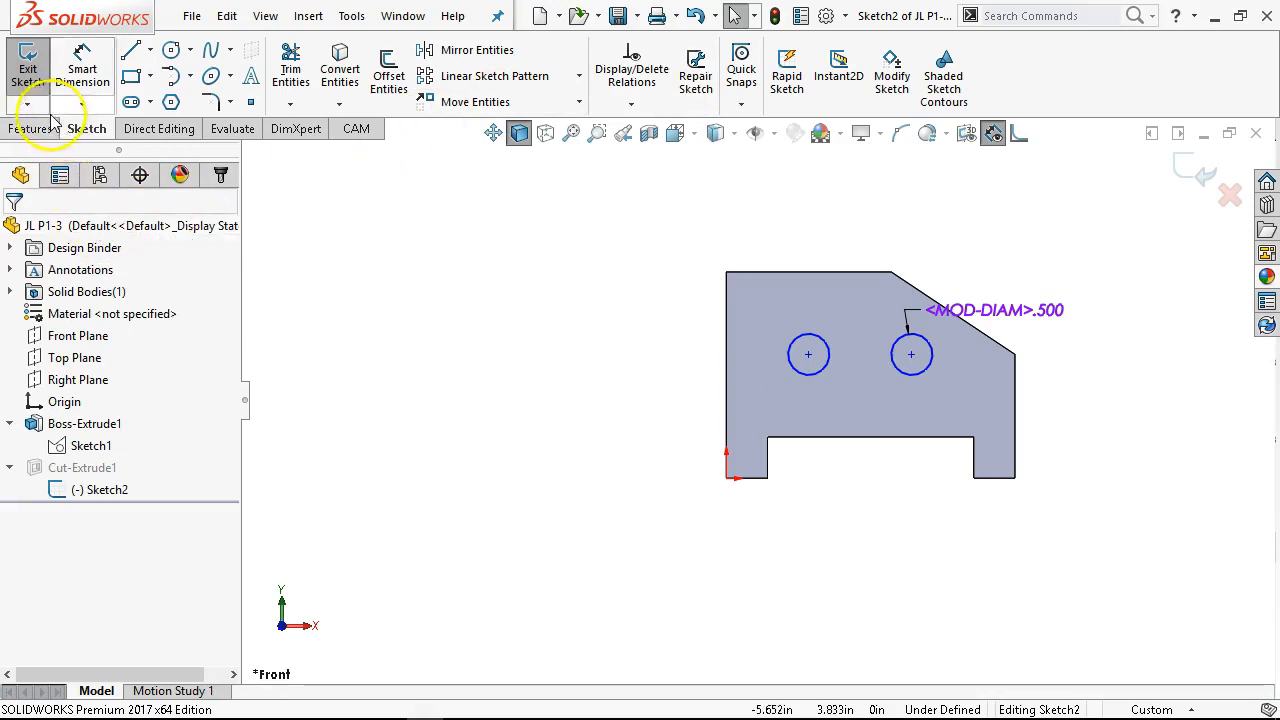
# Add ordinate dimensions below the plate from its left vertical edge as zero to the centers of both holes.
pyautogui.click(82, 104)
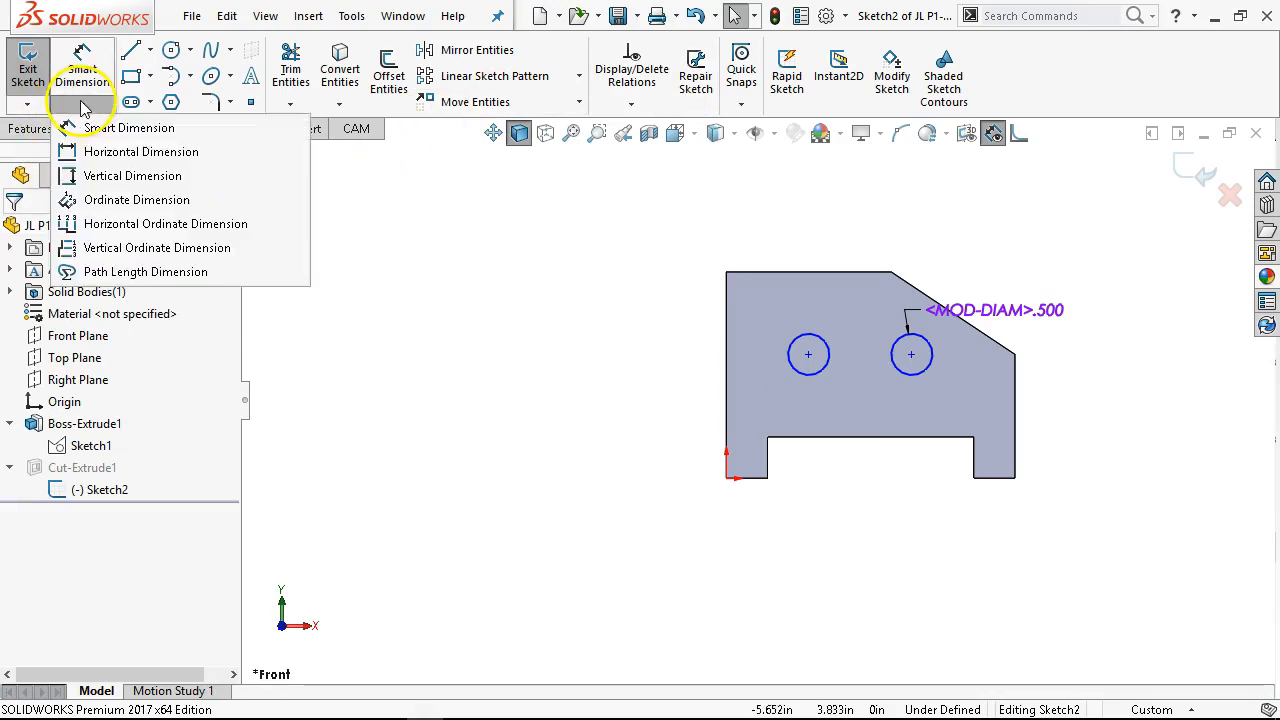
pyautogui.click(112, 200)
pyautogui.click(727, 414)
pyautogui.click(716, 564)
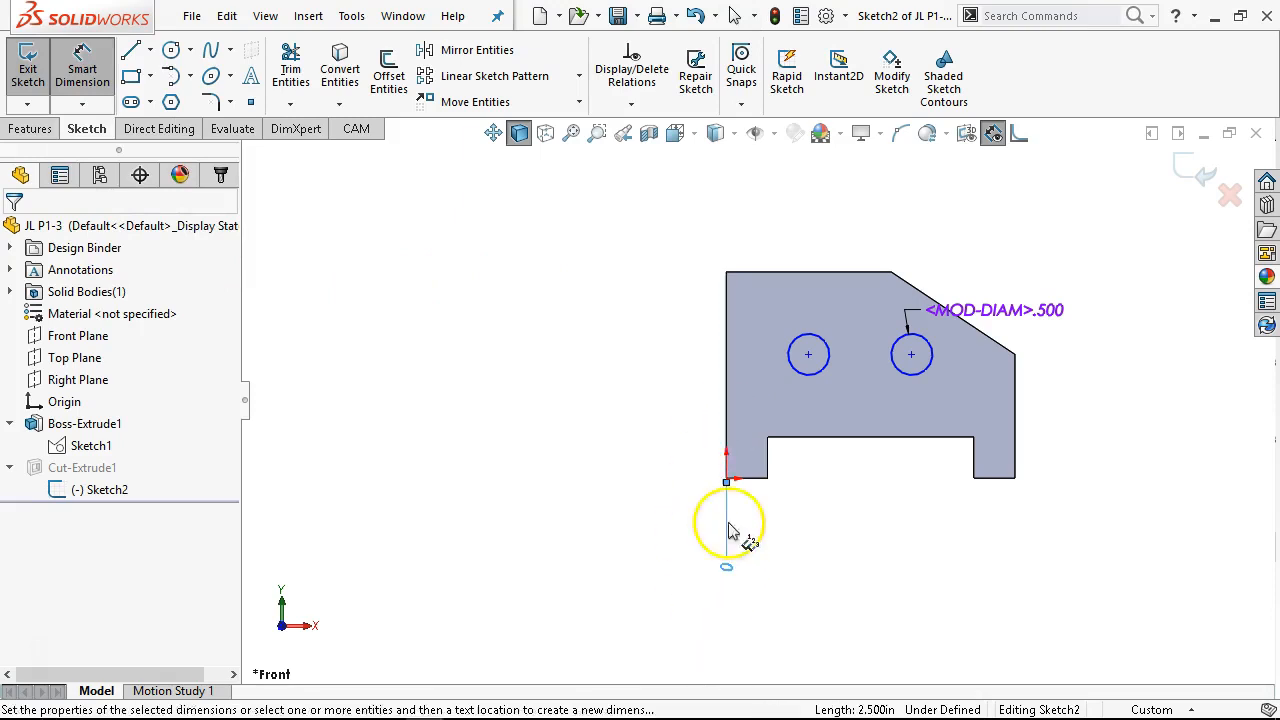
pyautogui.click(805, 376)
pyautogui.click(913, 372)
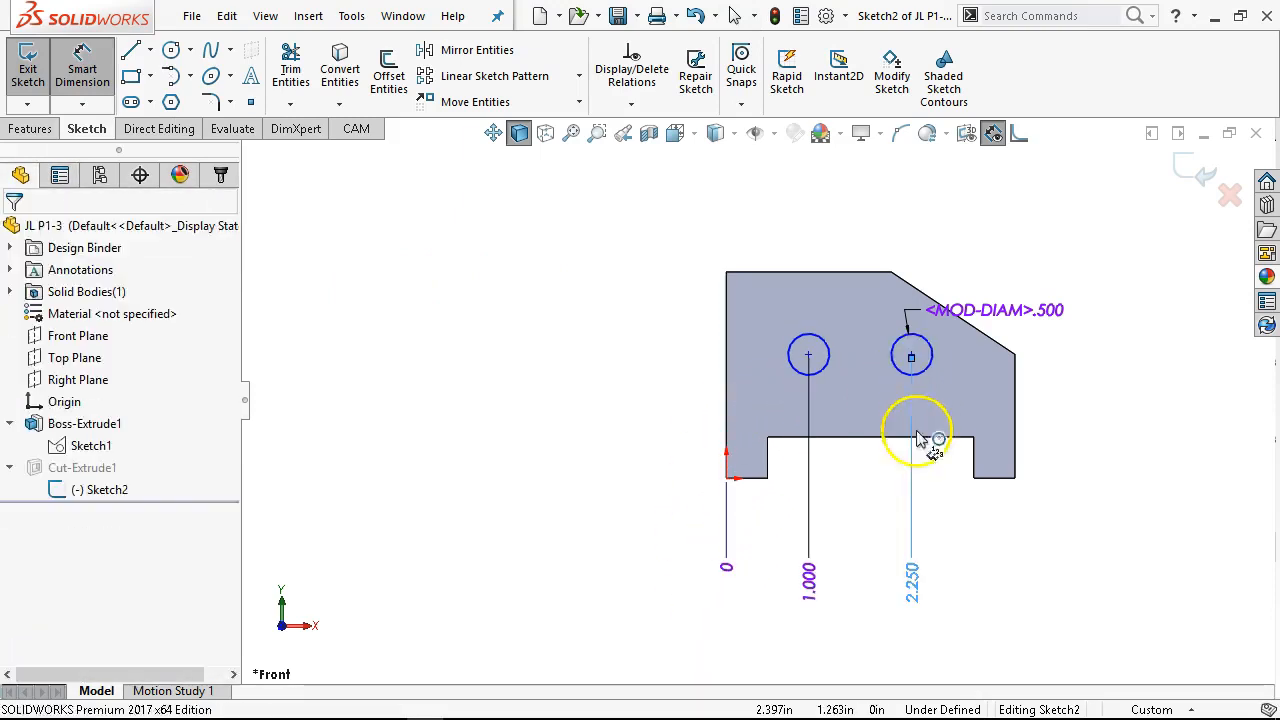
pyautogui.rightClick(660, 390)
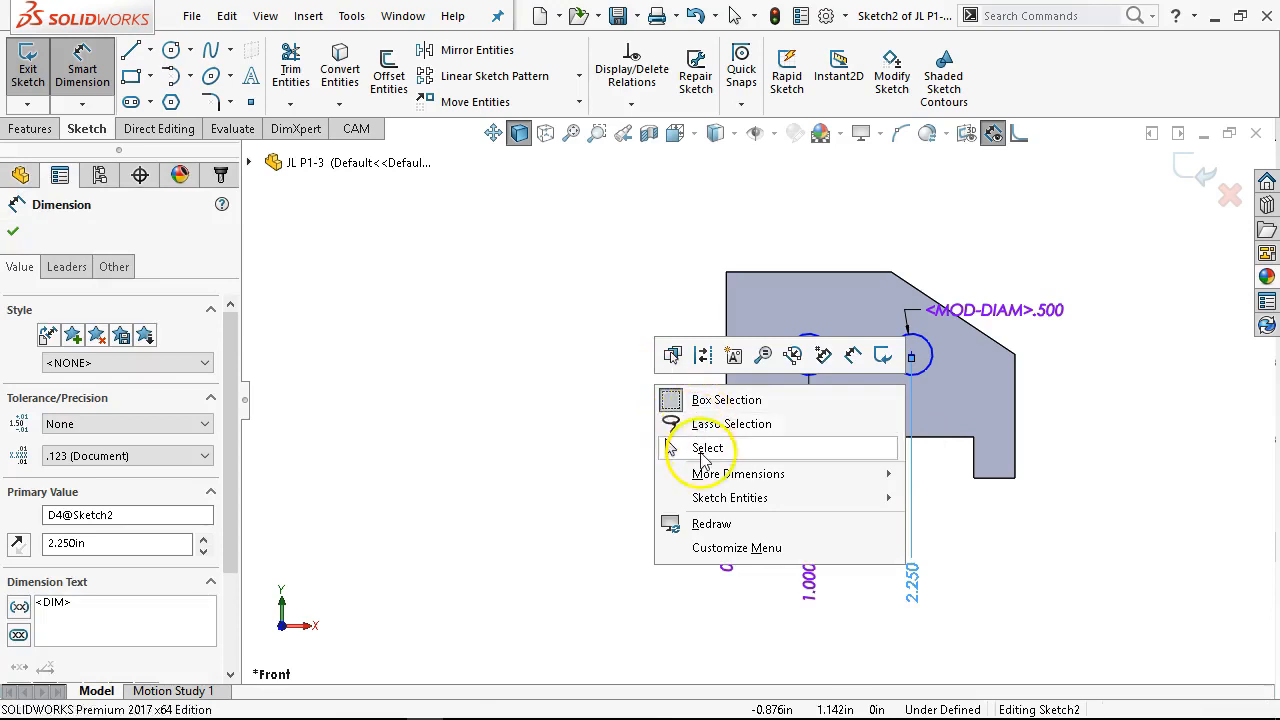
pyautogui.click(710, 447)
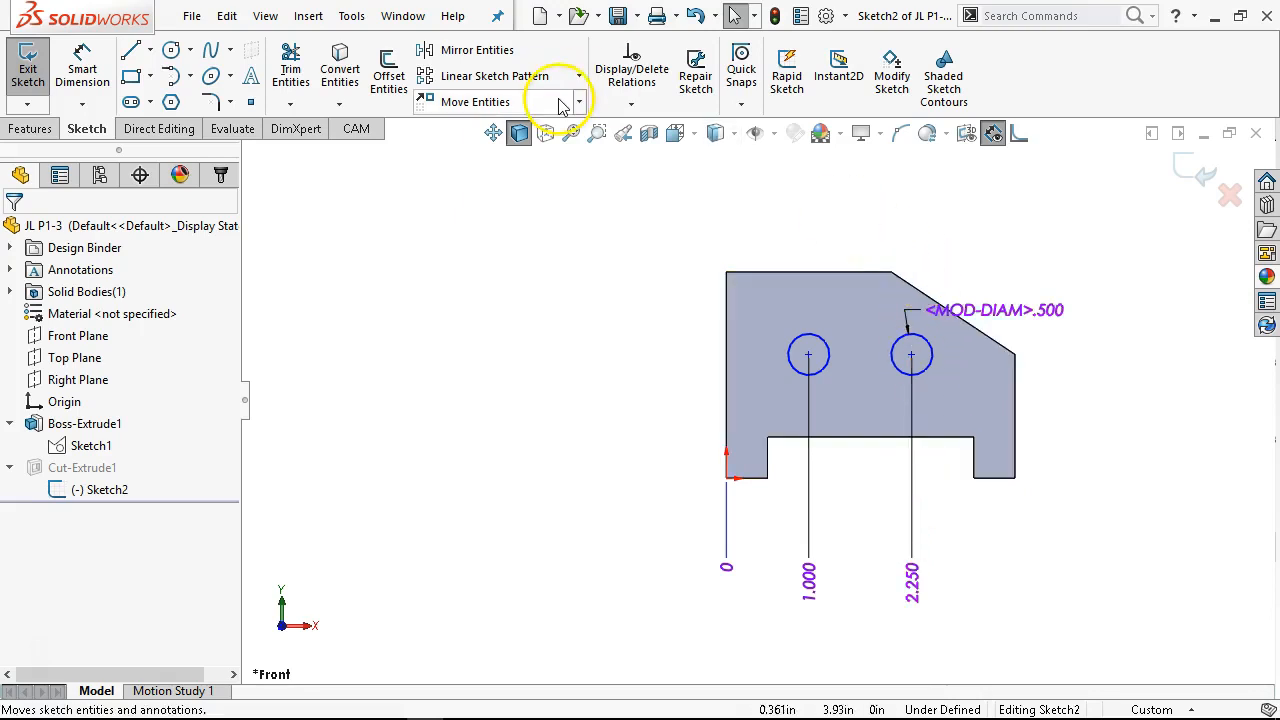
# Add ordinate dimensions beside the plate from its bottom edge as zero to the left hole's center, and exit Sketch2.
pyautogui.click(82, 104)
pyautogui.click(135, 199)
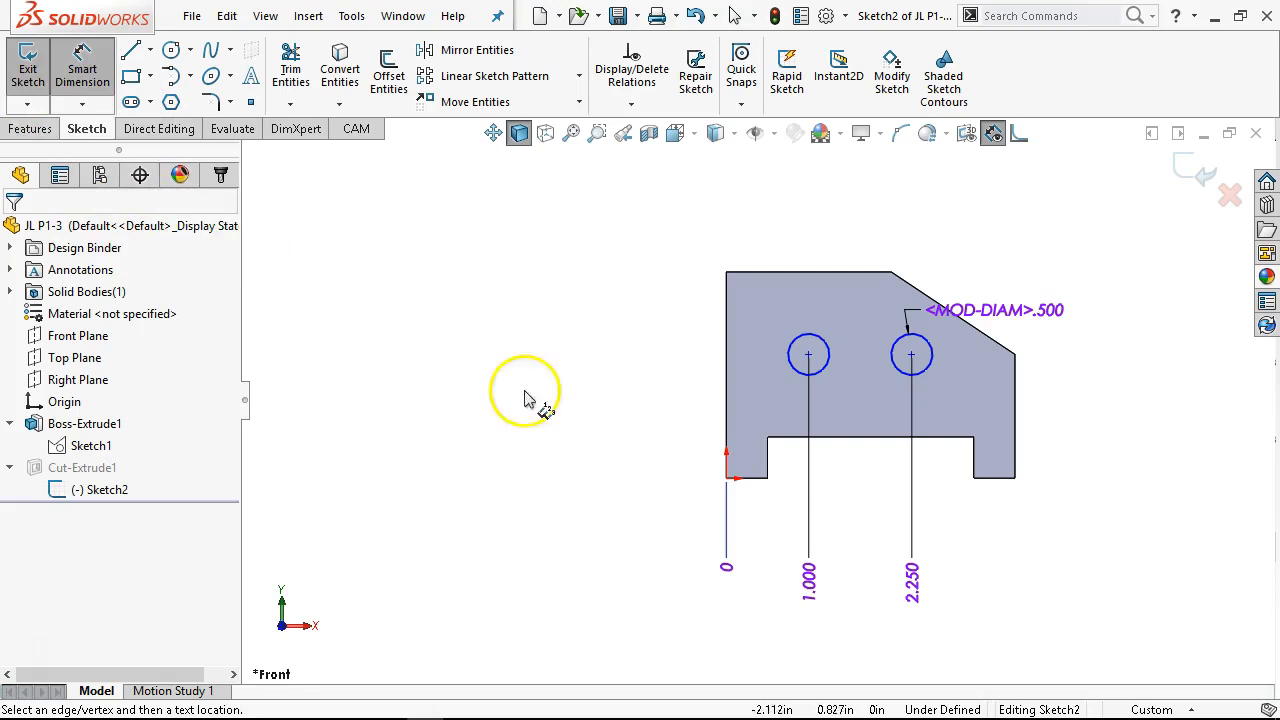
pyautogui.click(746, 479)
pyautogui.click(578, 497)
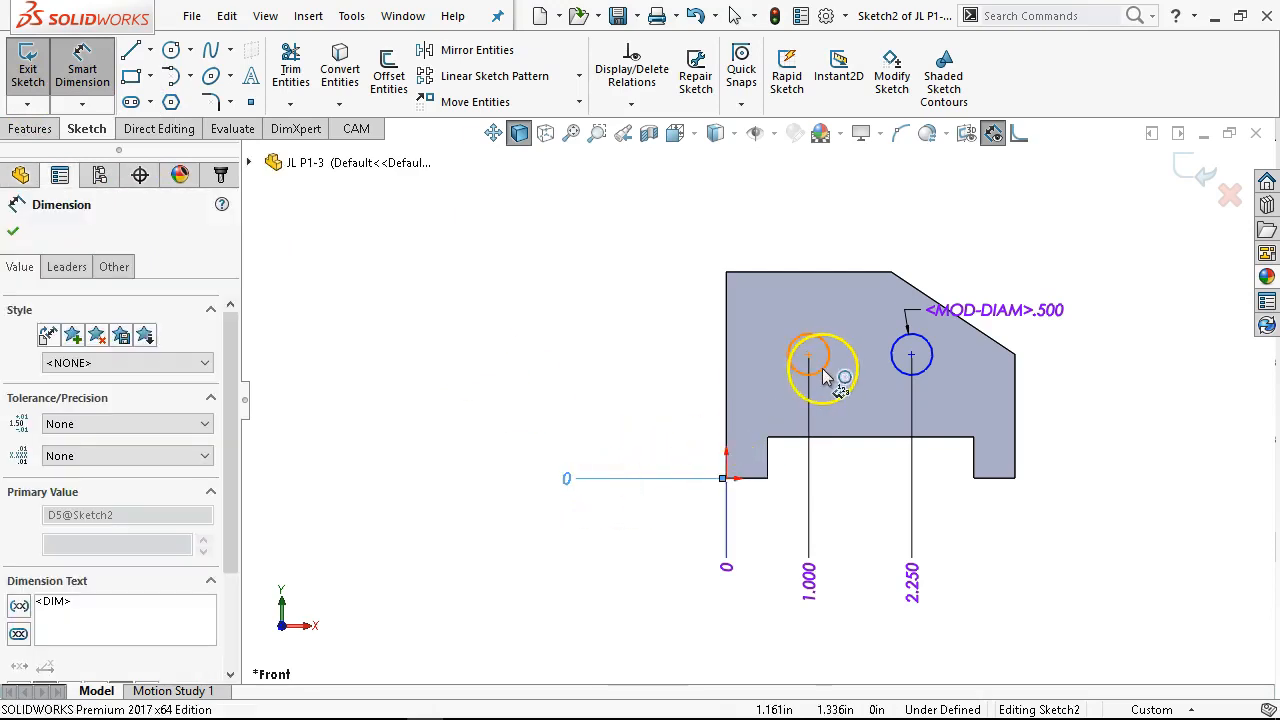
pyautogui.click(807, 355)
pyautogui.rightClick(618, 393)
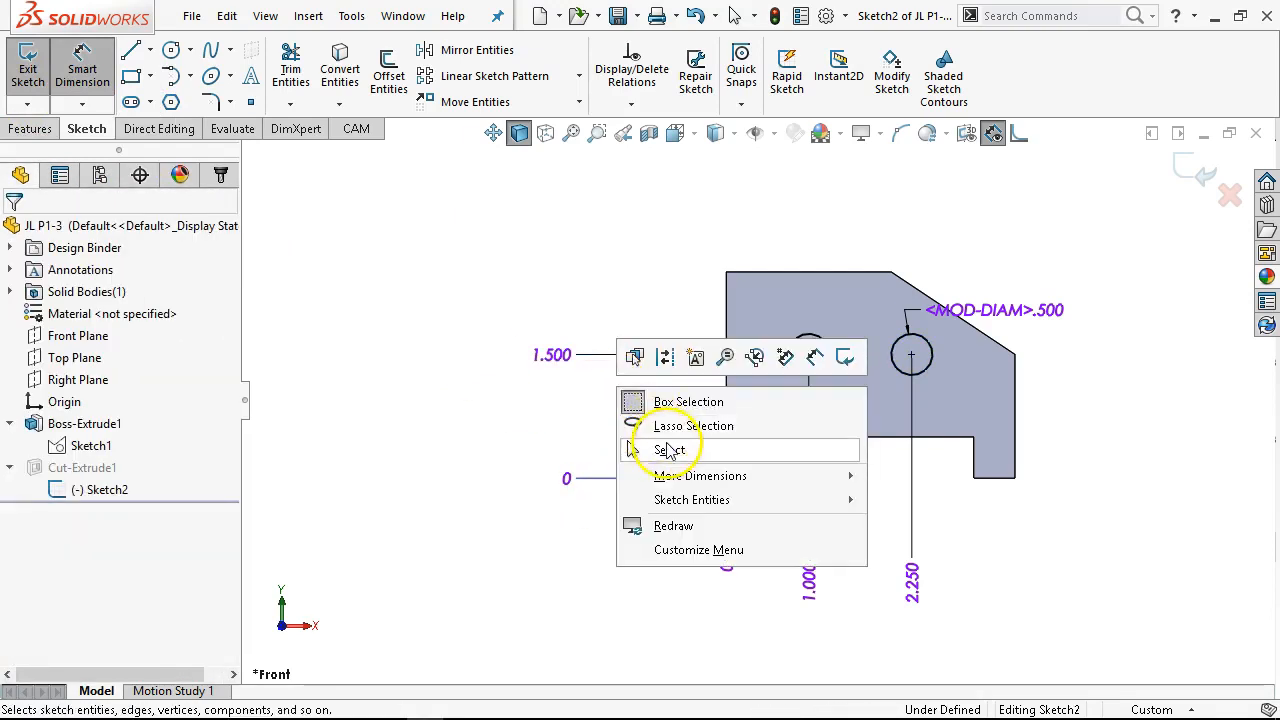
pyautogui.click(660, 449)
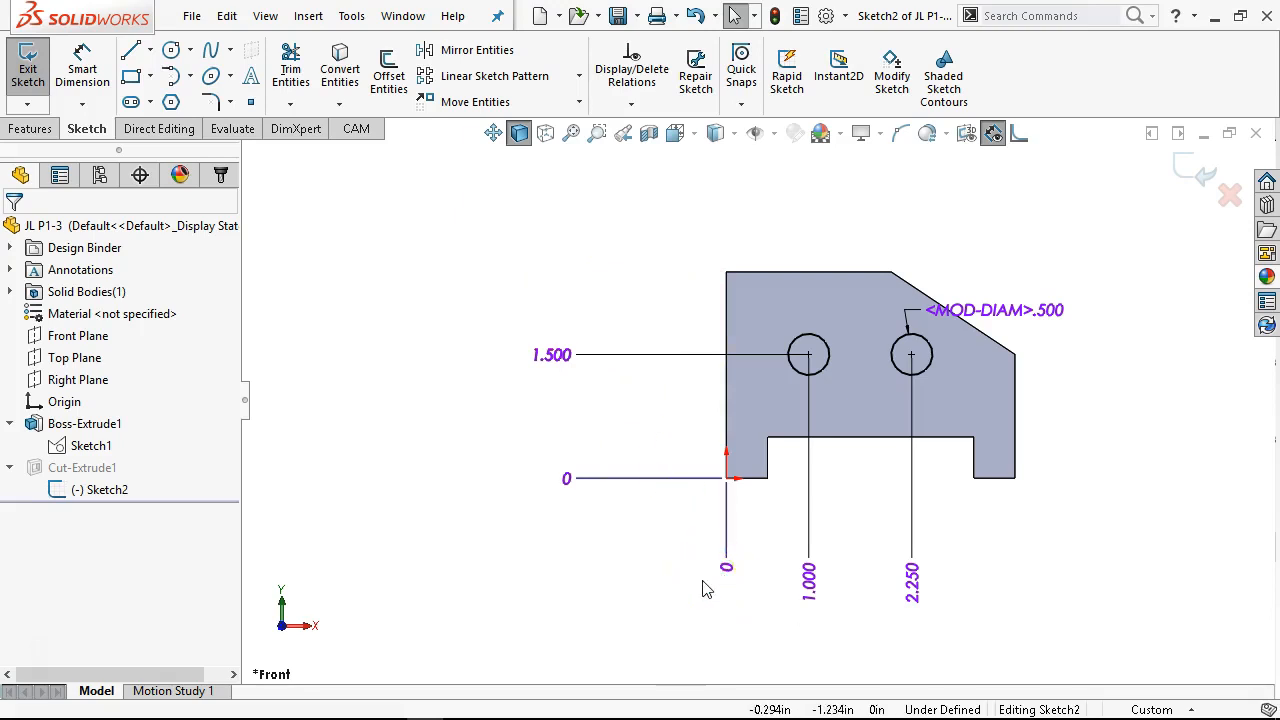
pyautogui.scroll(3, 880, 491)
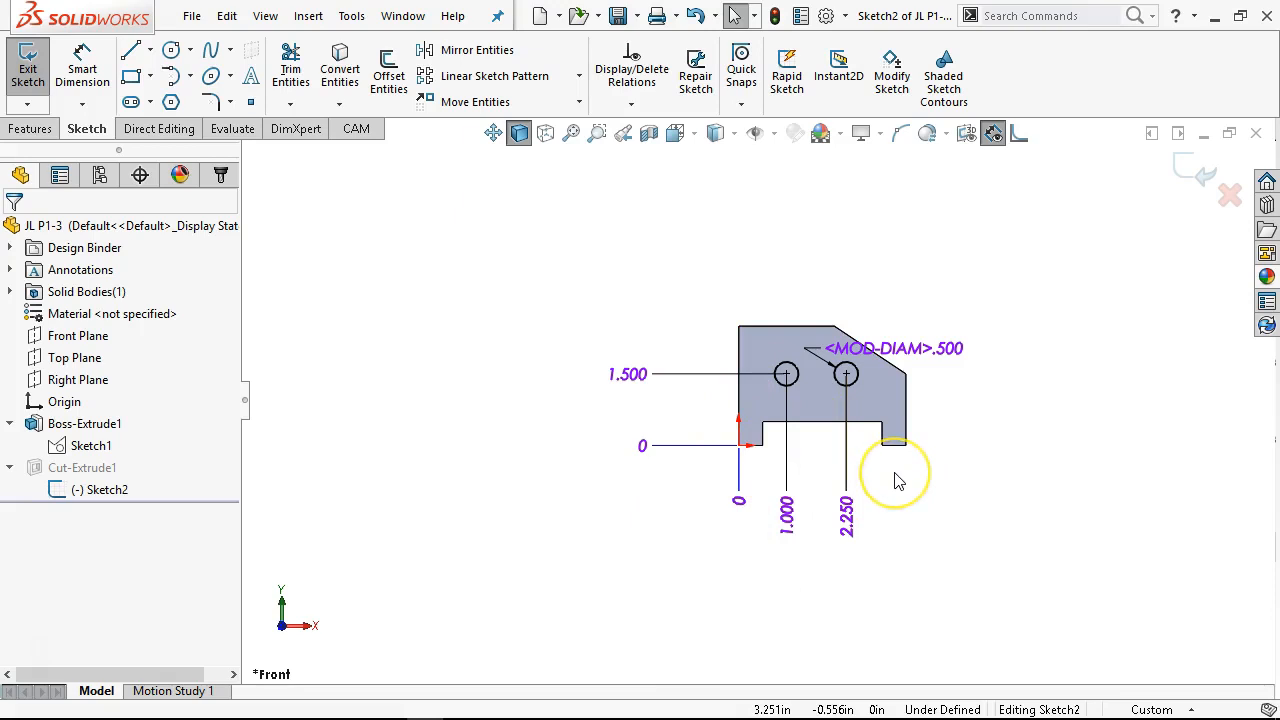
pyautogui.click(1190, 175)
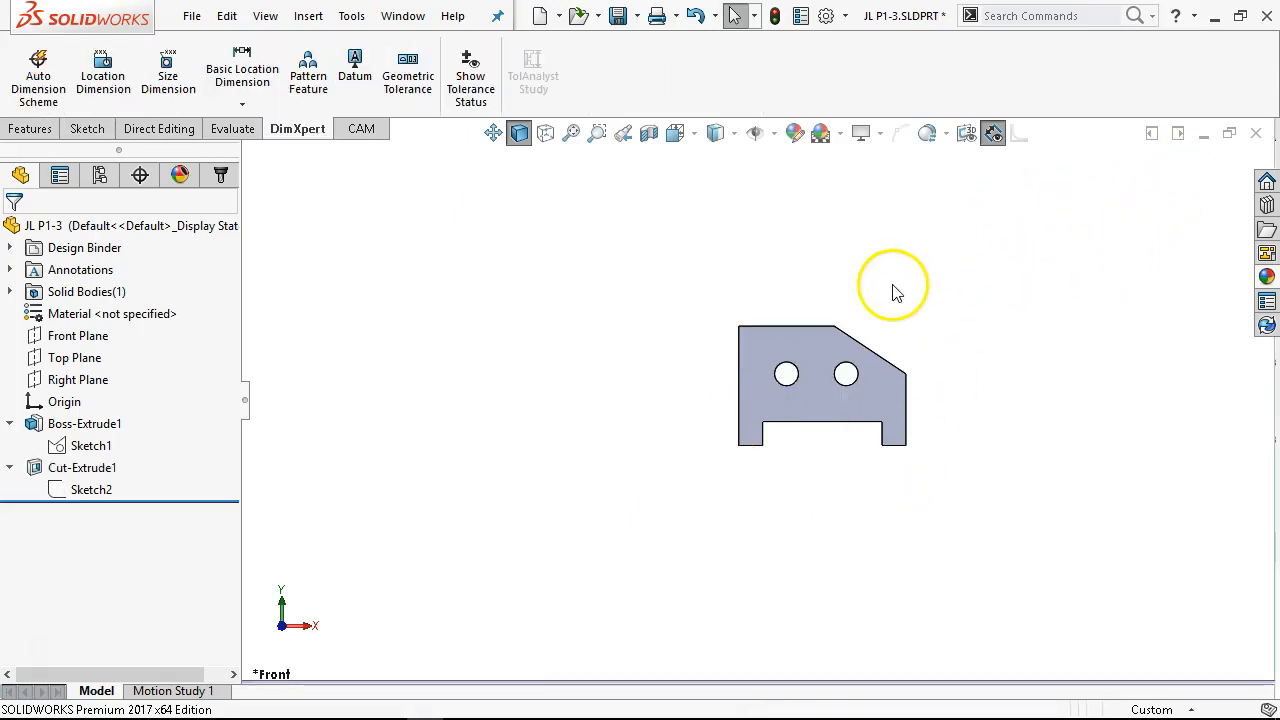
pyautogui.scroll(-2, 893, 314)
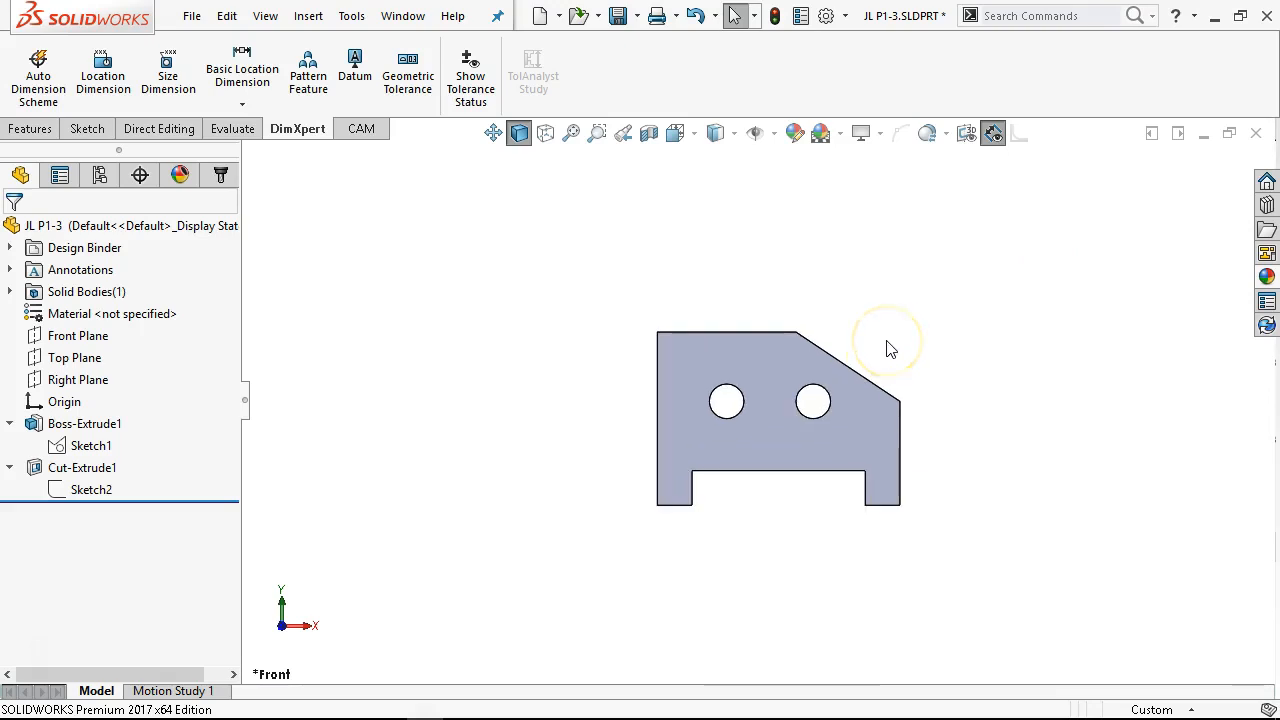
pyautogui.scroll(-3, 846, 534)
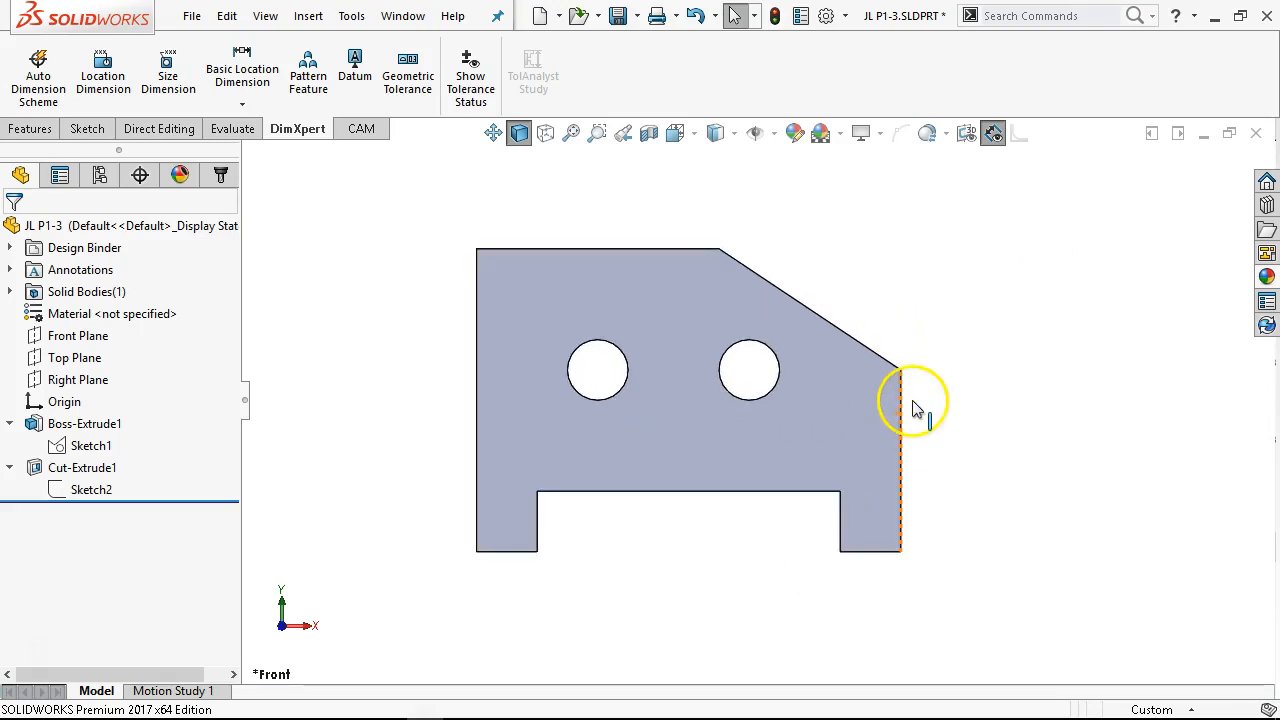